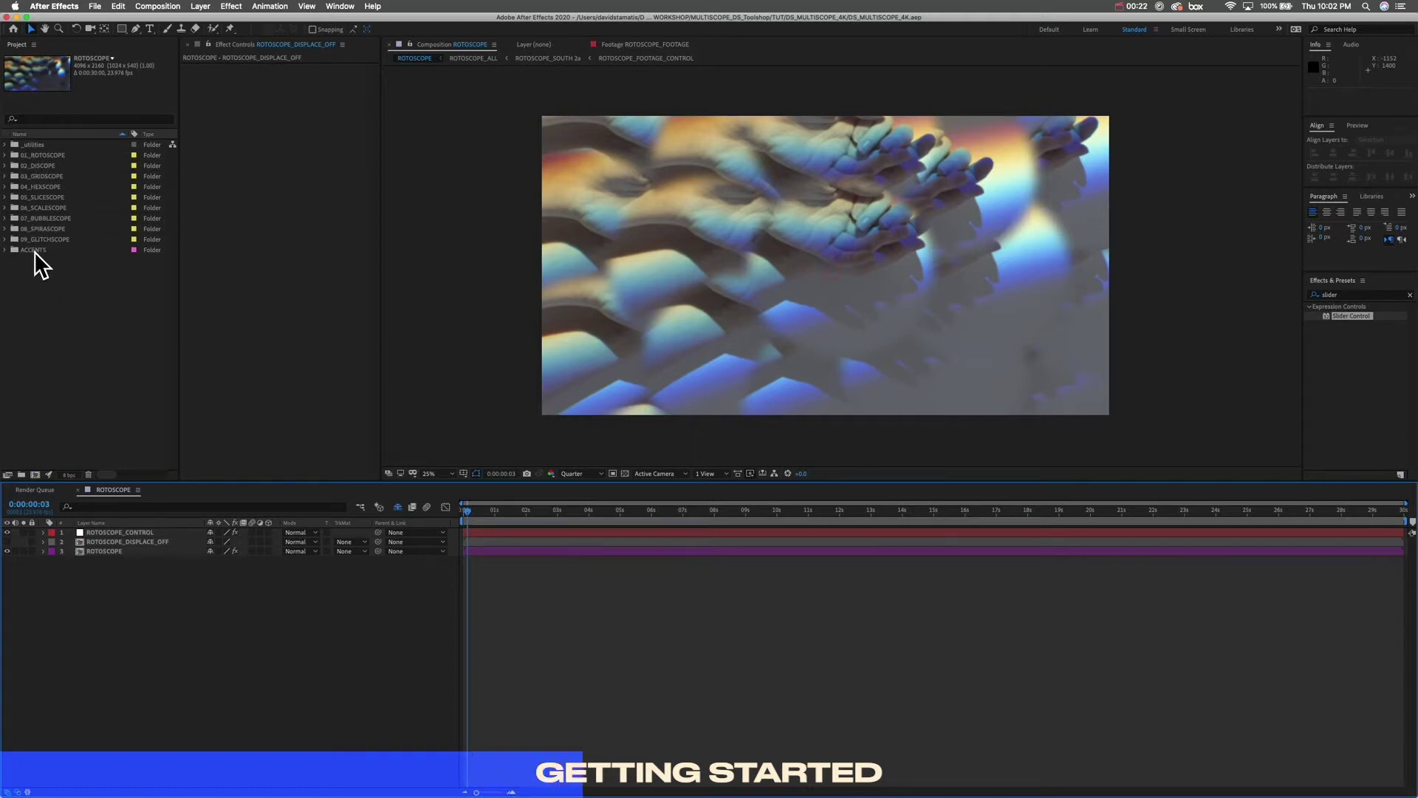
Step: Look through the colour clips, accent compositions and accent movies inside the ACCENTS folder, and collapse the folder
click(38, 144)
click(56, 293)
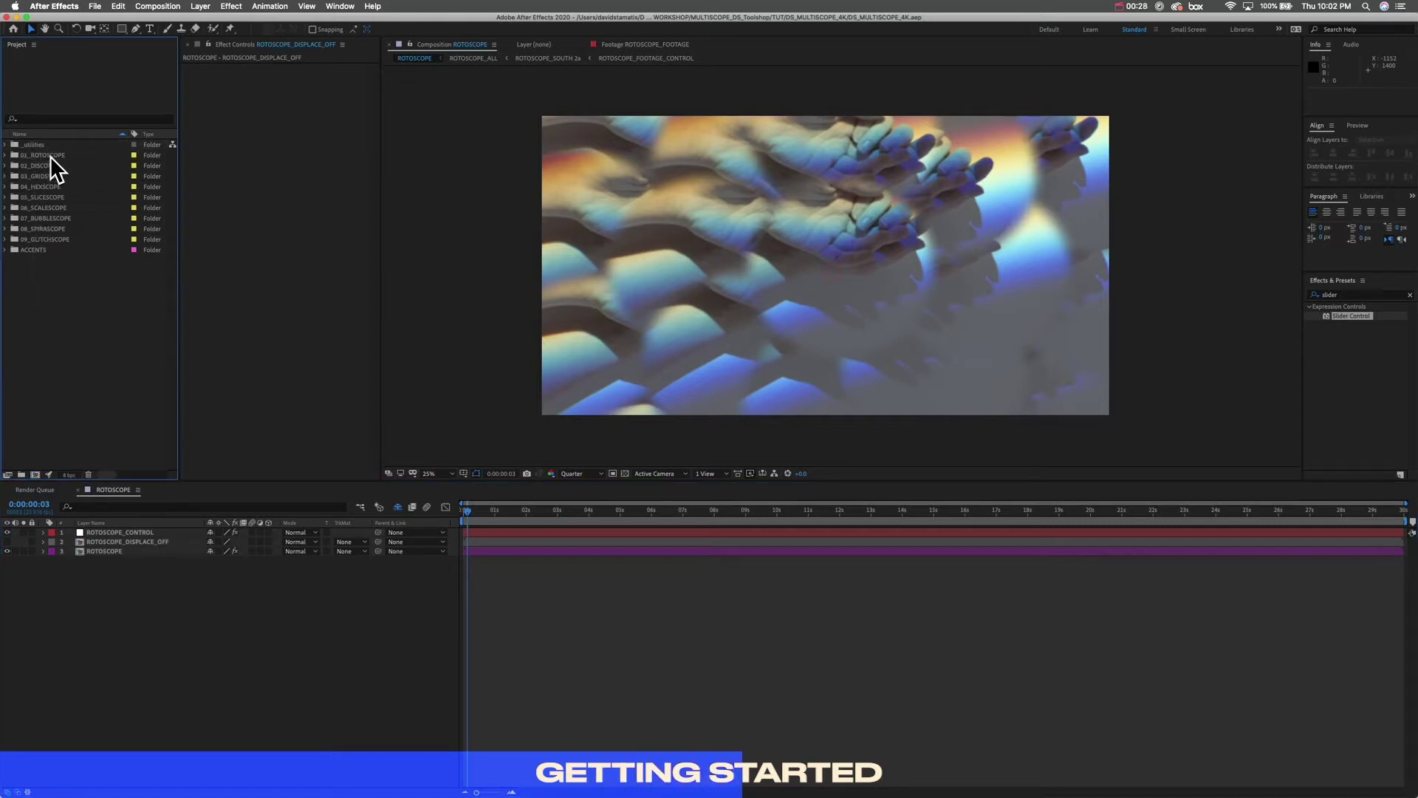
click(36, 250)
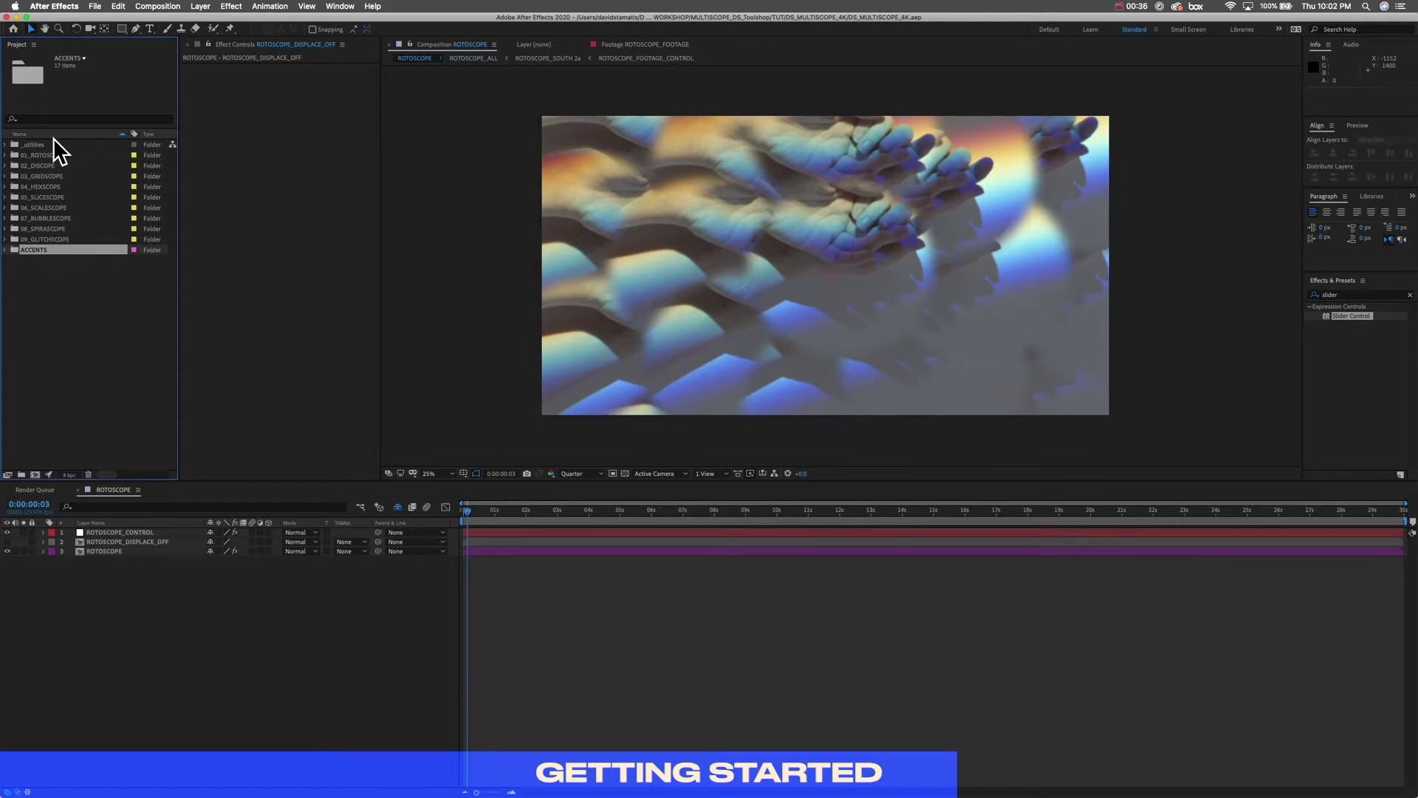
click(6, 250)
click(45, 260)
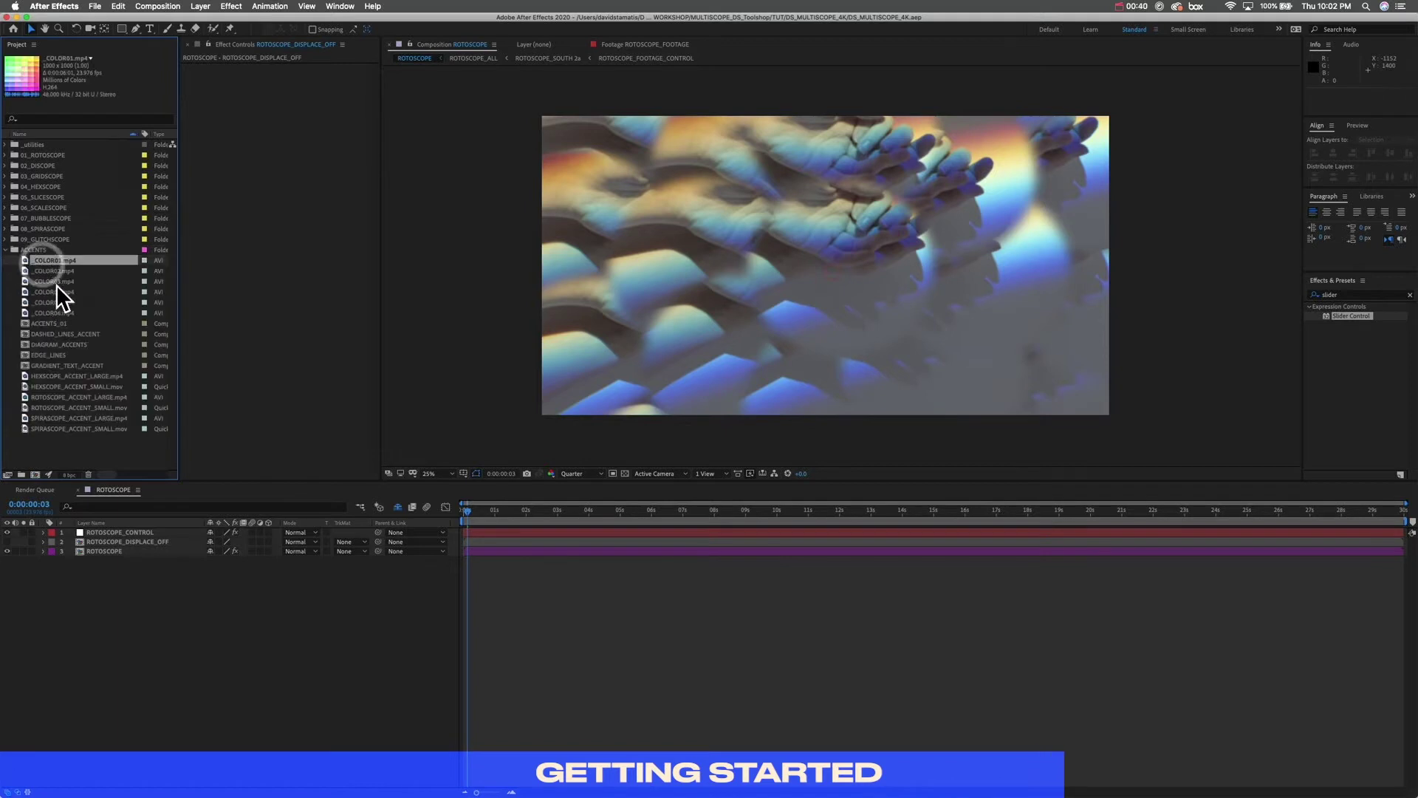
click(55, 273)
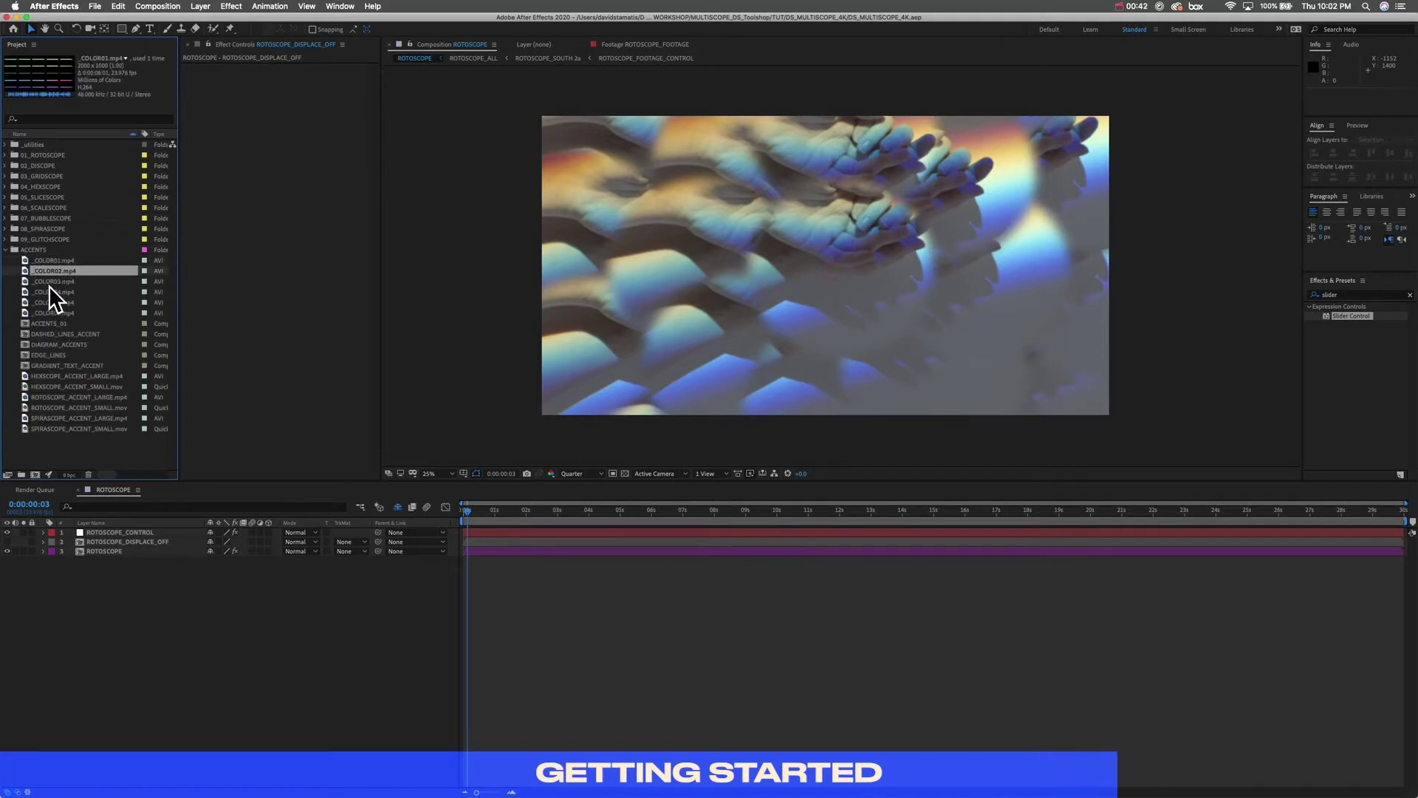
key(Down)
key(Down)
key(Down)
key(Down)
key(Down)
key(Down)
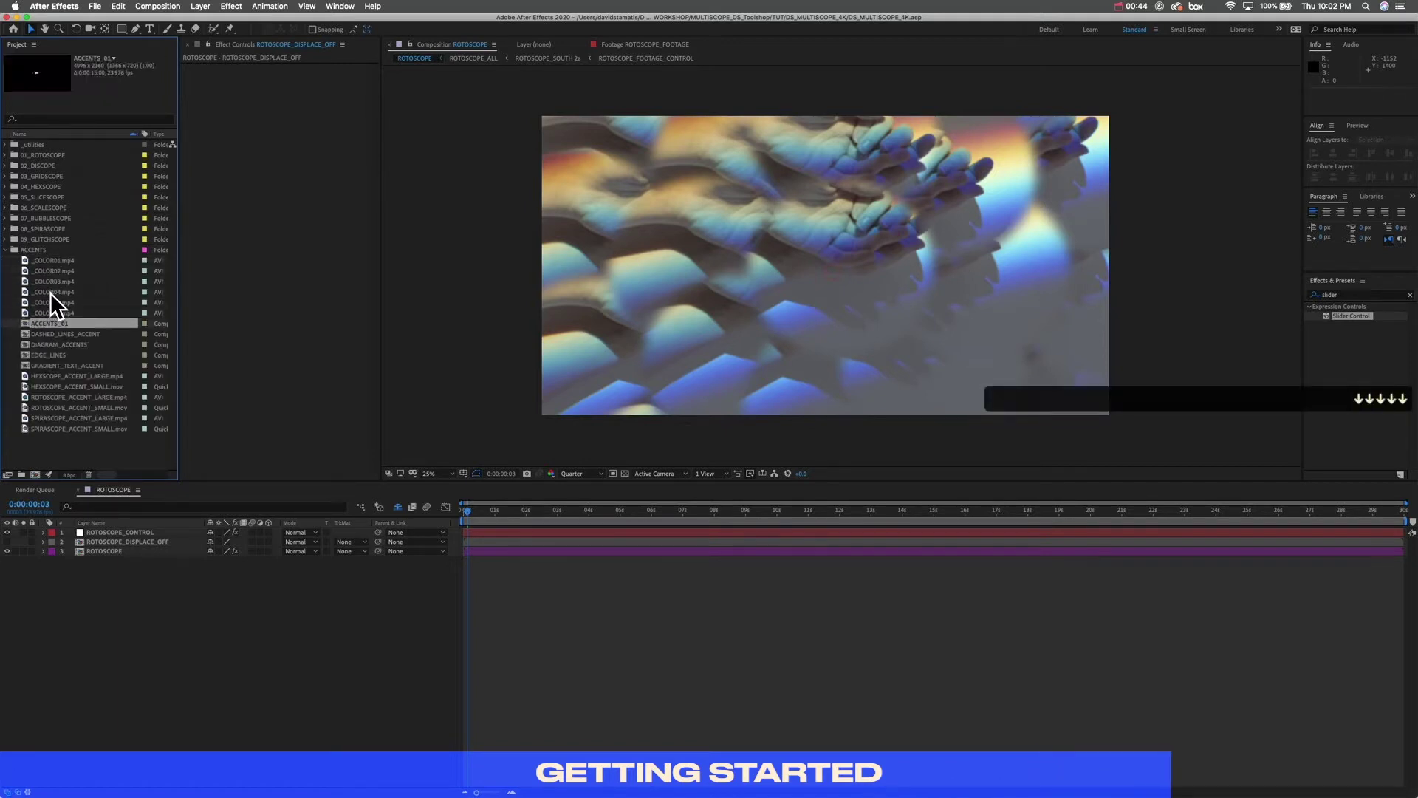
key(Down)
key(Down)
key(Down)
key(Down)
key(Down)
key(Down)
key(Down)
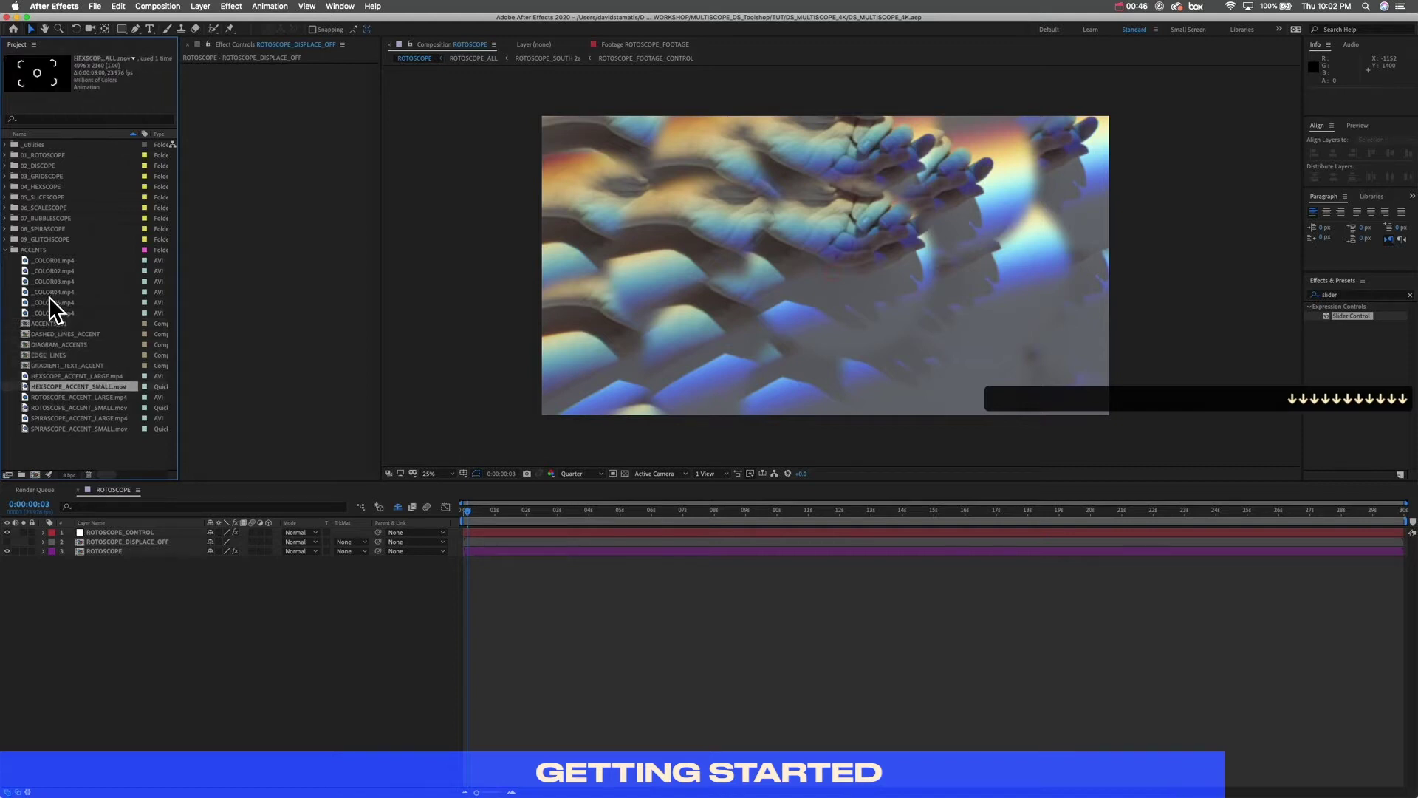
key(Down)
key(Down)
key(Up)
key(Up)
key(Up)
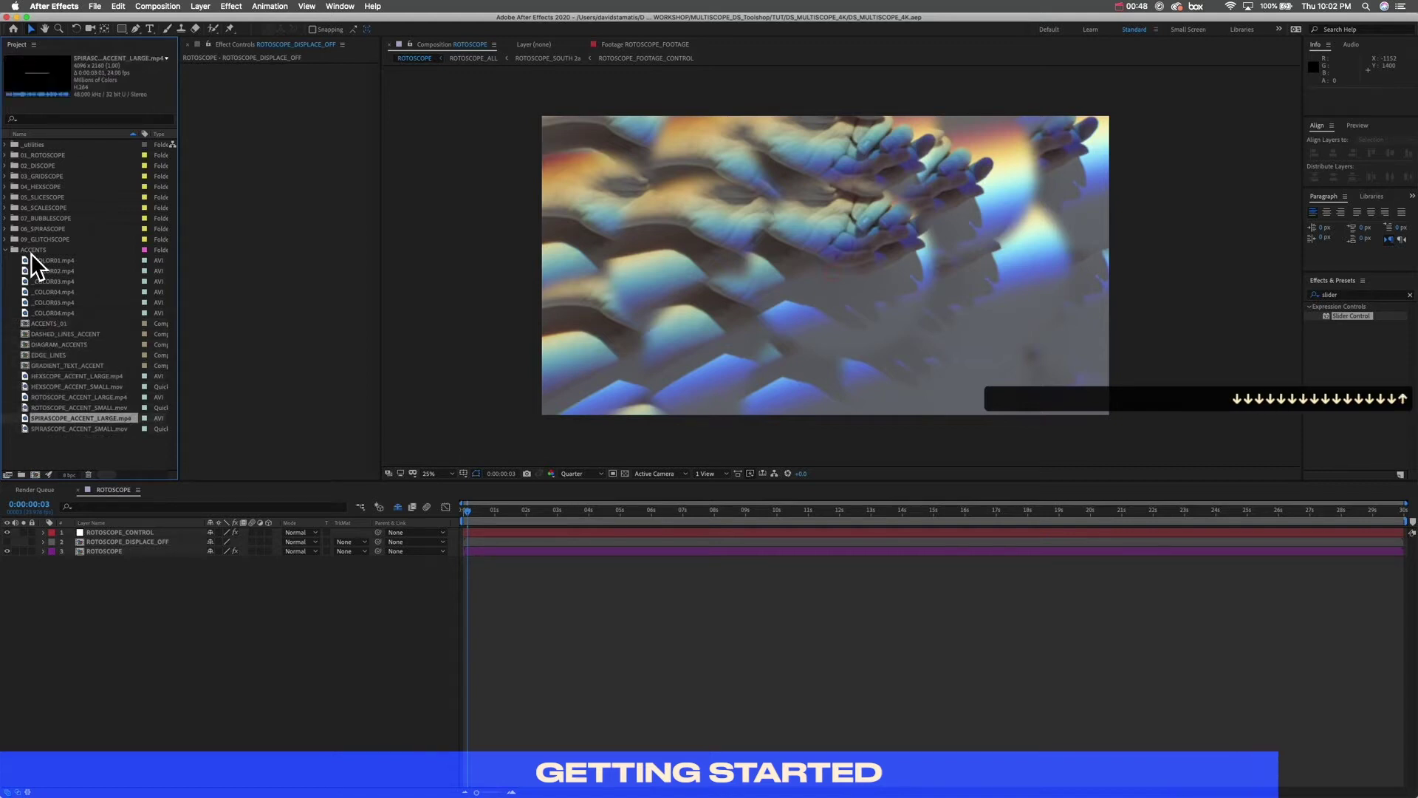
key(Up)
key(Up)
key(Up)
key(Up)
key(Up)
key(Up)
key(Up)
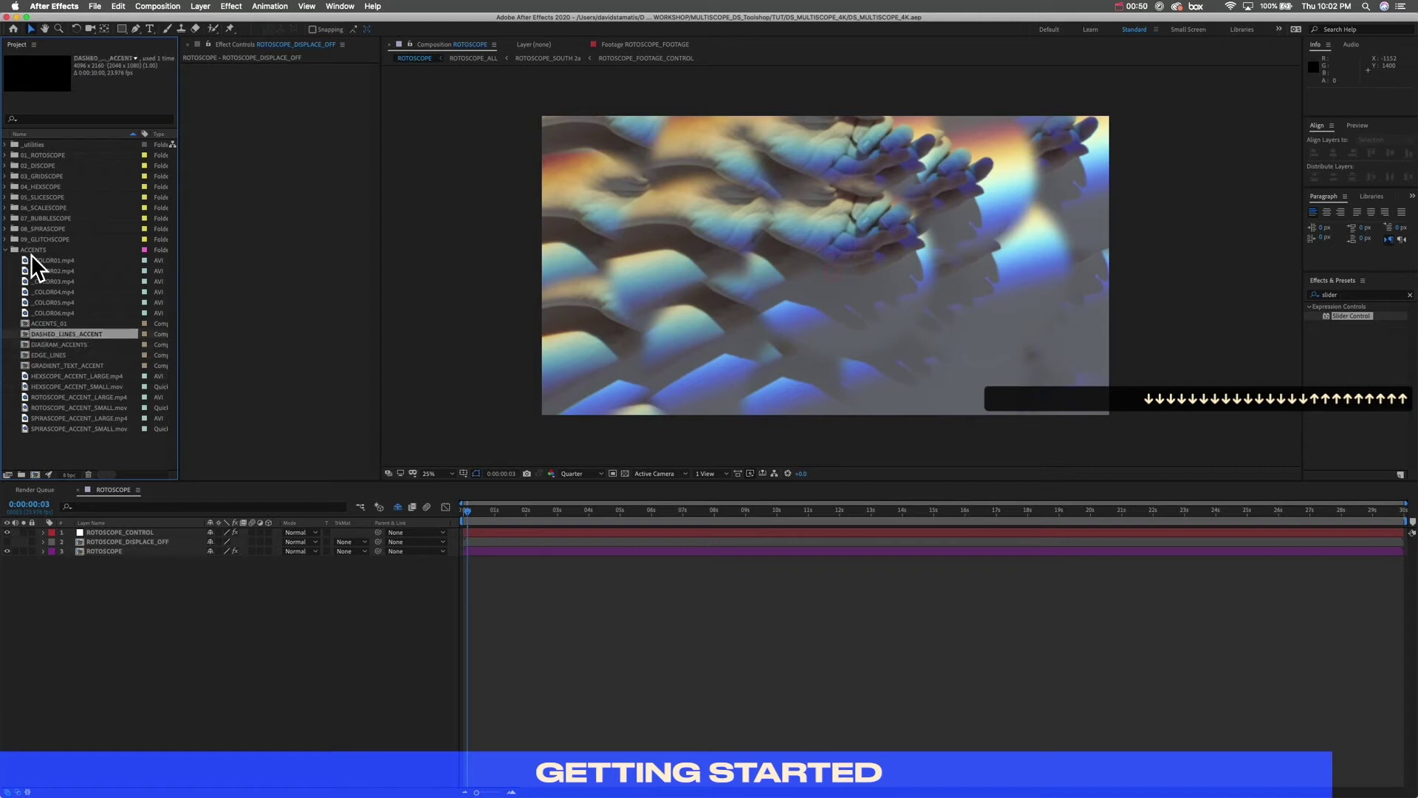
key(Up)
key(Up)
key(Up)
key(Up)
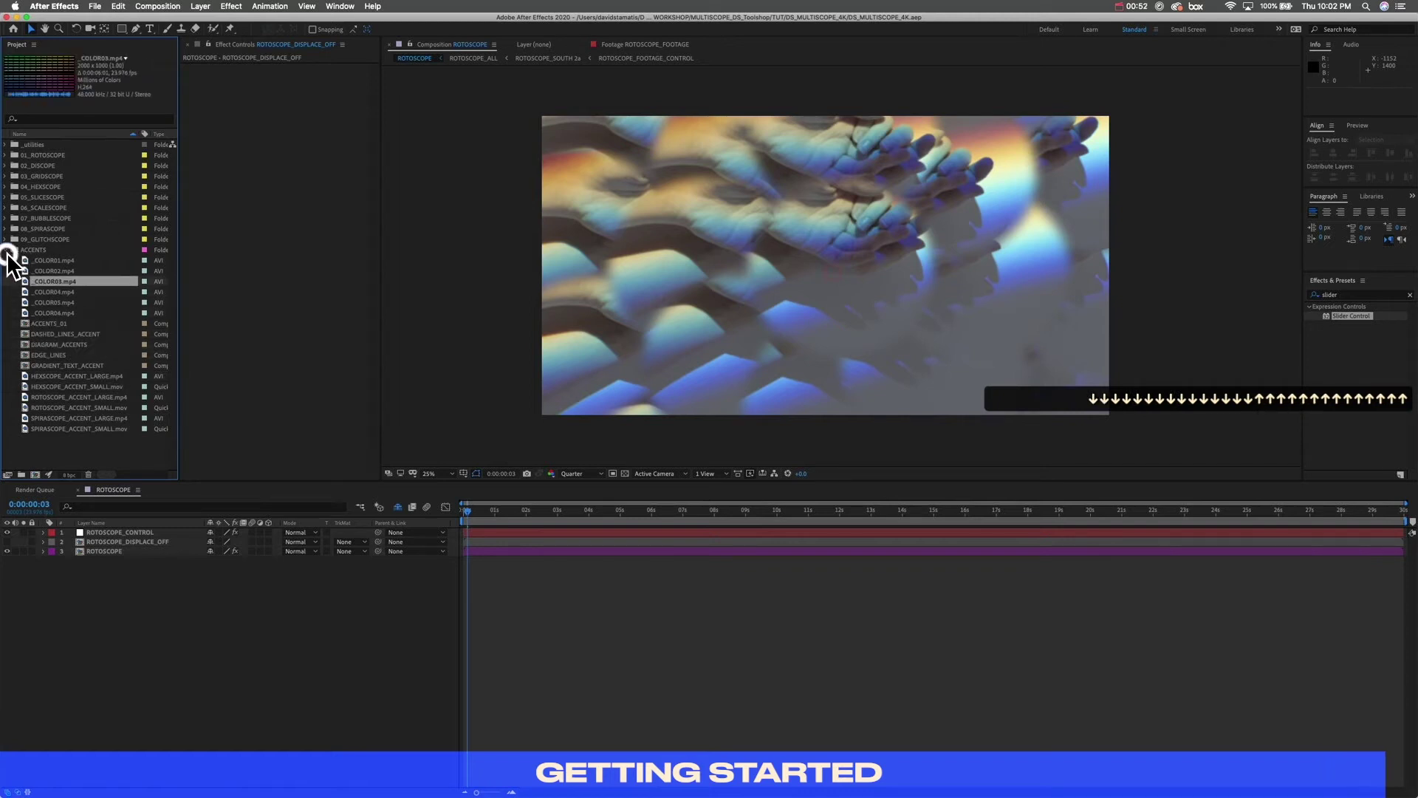
click(6, 249)
Step: Expand the 01_ROTOSCOPE folder and open its ROTOSCOPE and ROTOSCOPE_FOOTAGE_CONTROL compositions
double_click(28, 155)
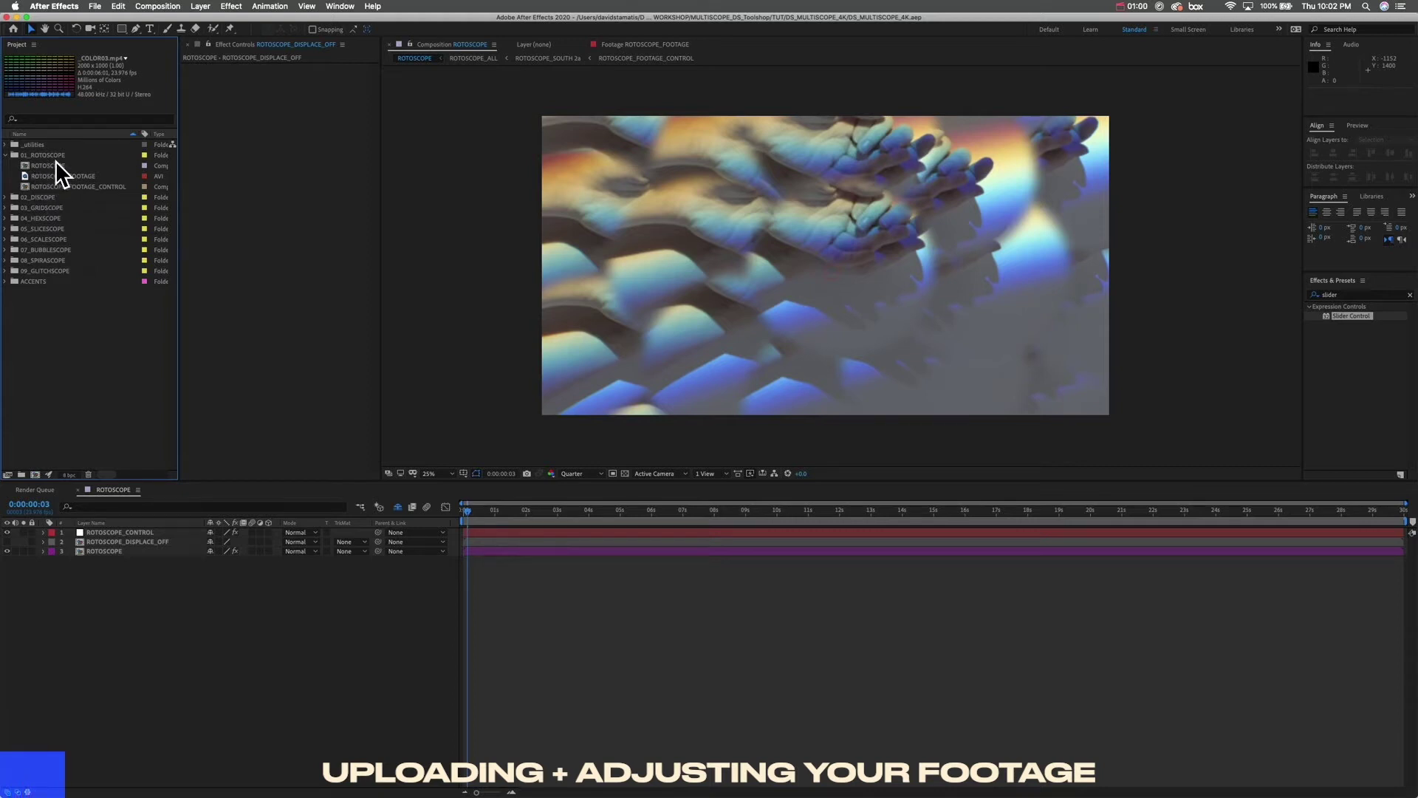
click(55, 165)
double_click(55, 165)
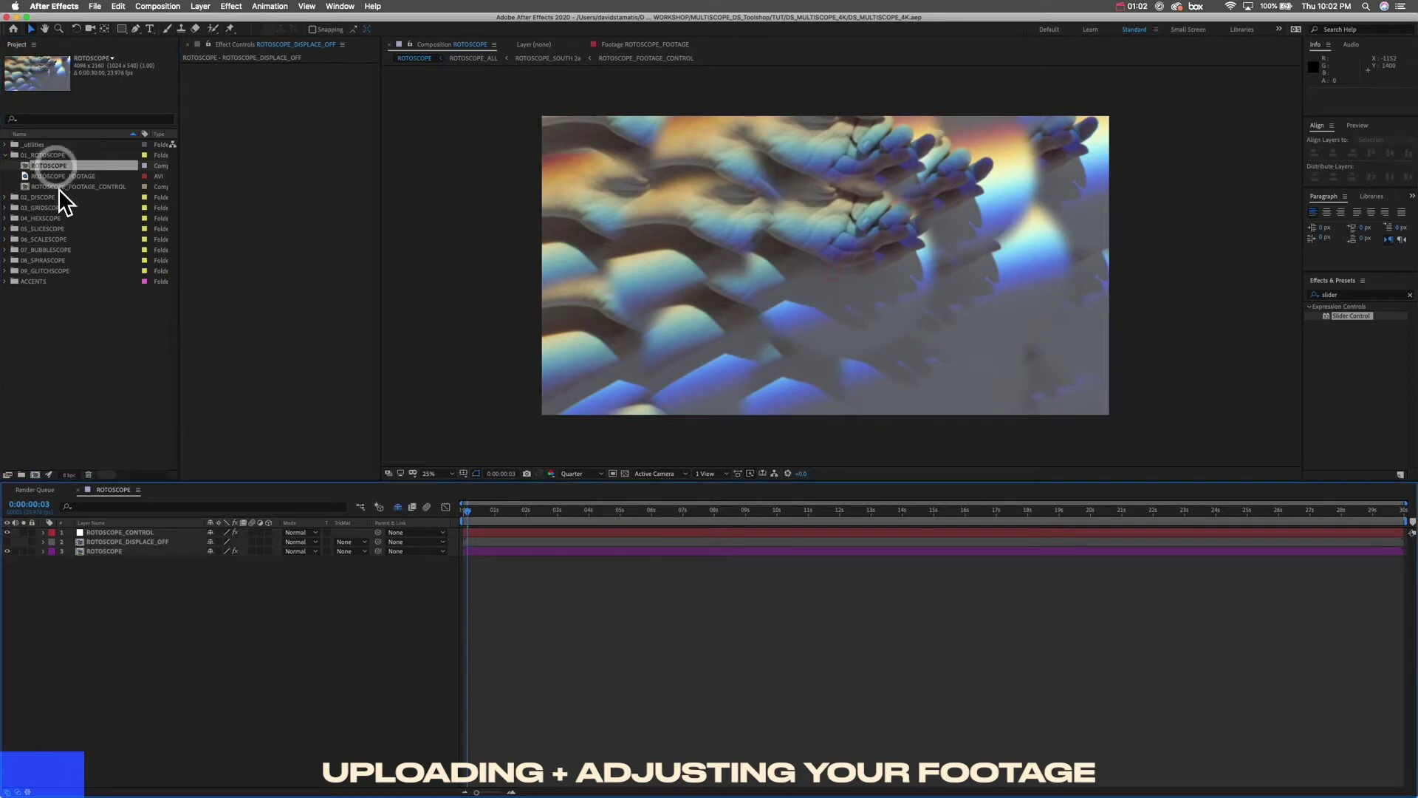
double_click(66, 187)
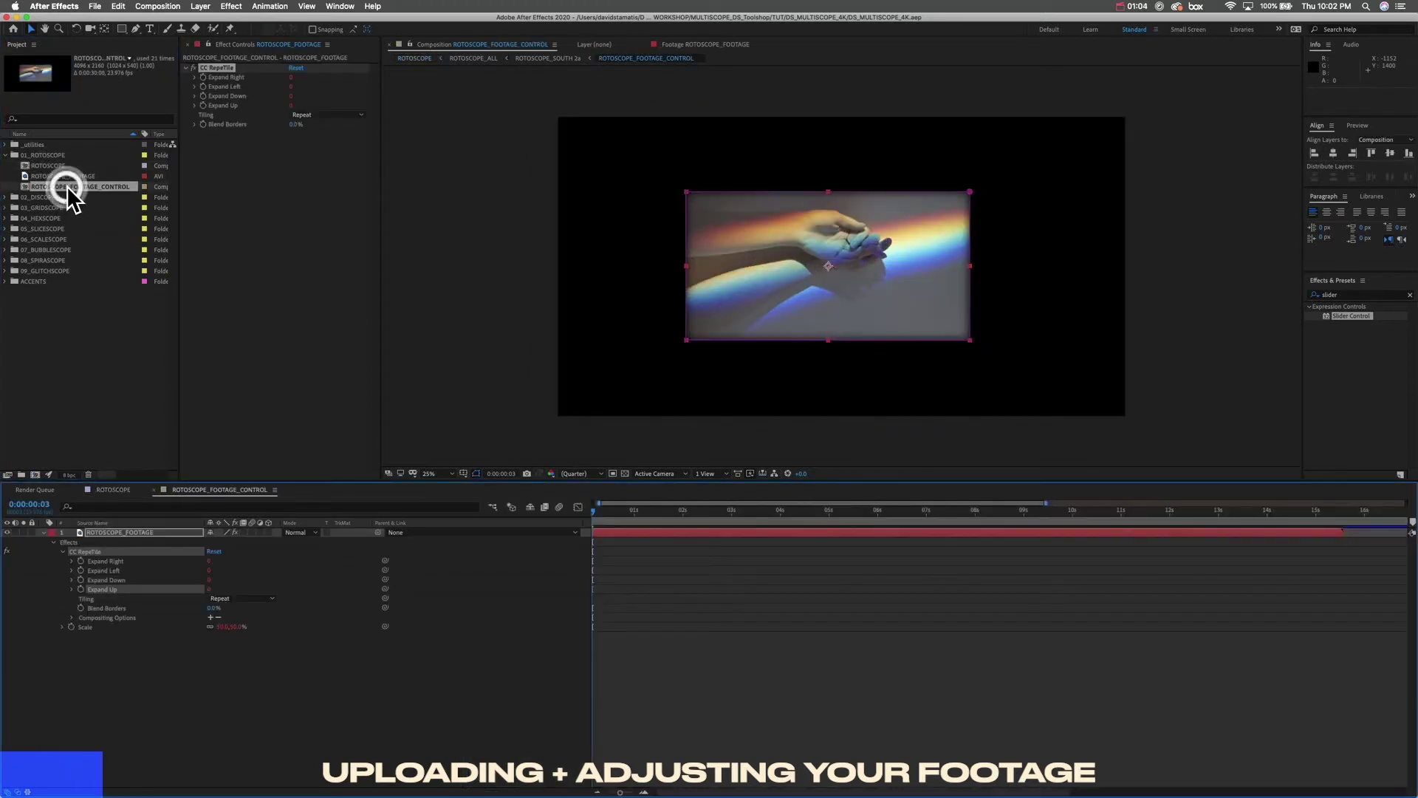
click(57, 166)
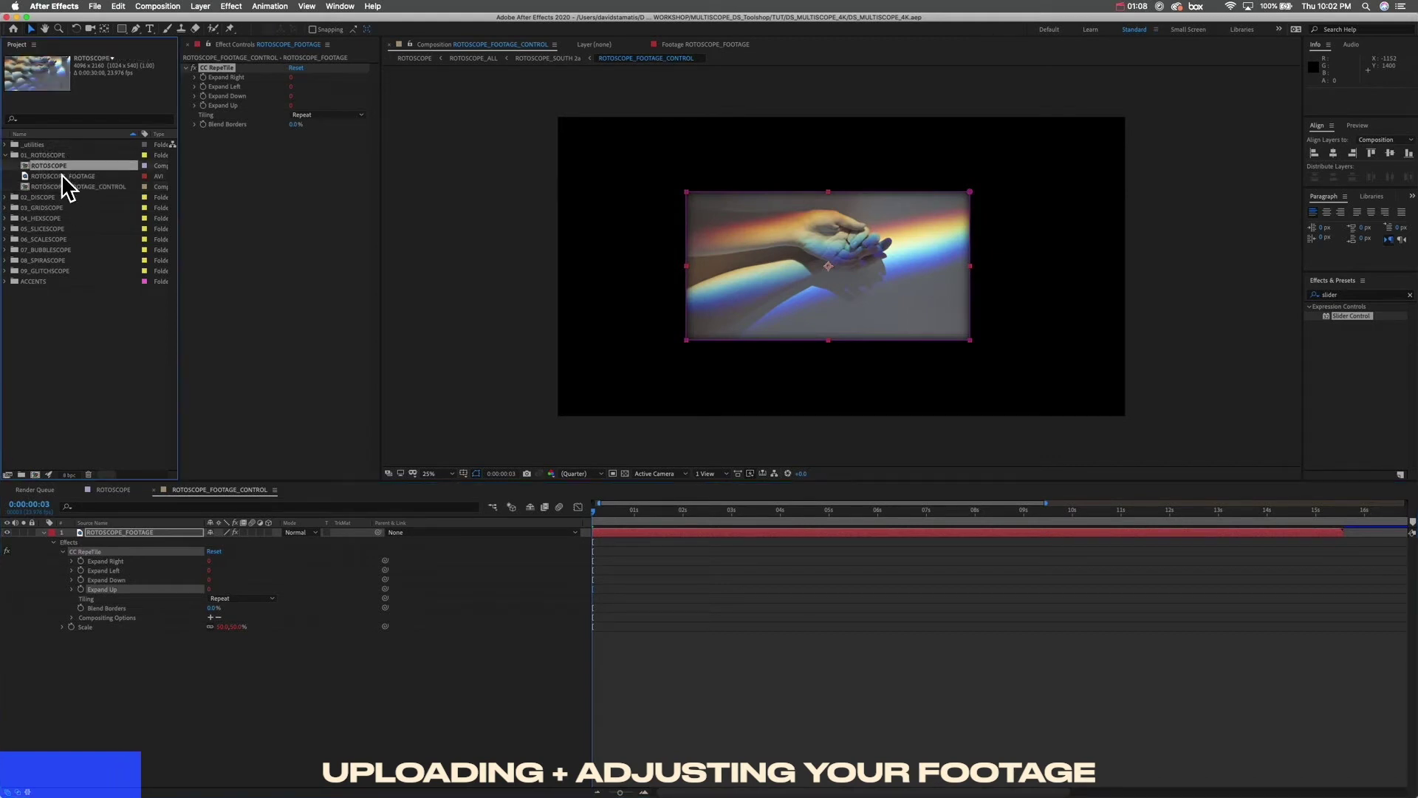
click(65, 186)
click(63, 165)
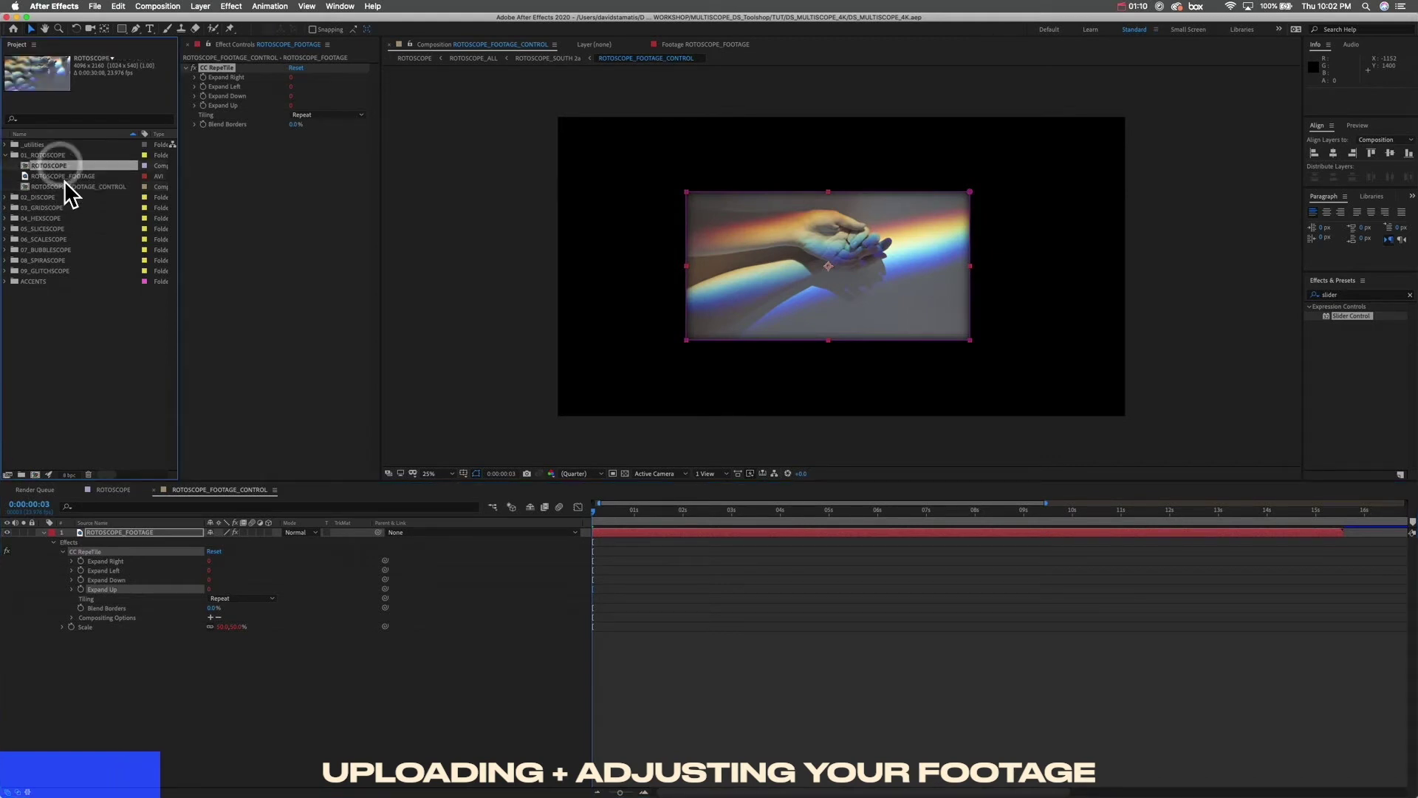
Step: View the ROTOSCOPE_FOOTAGE clip in the footage viewer at 25% magnification
click(65, 176)
double_click(65, 176)
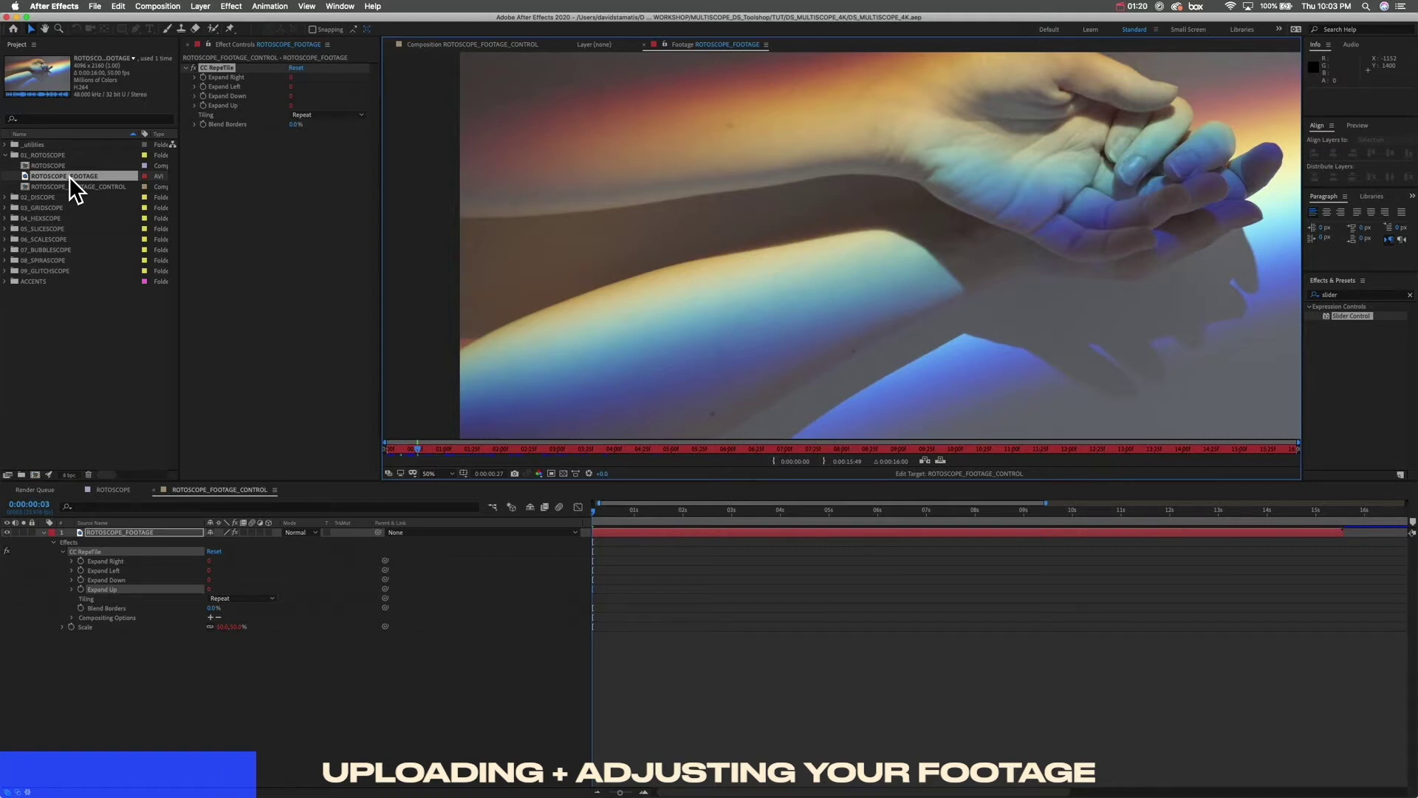
key(super+minus)
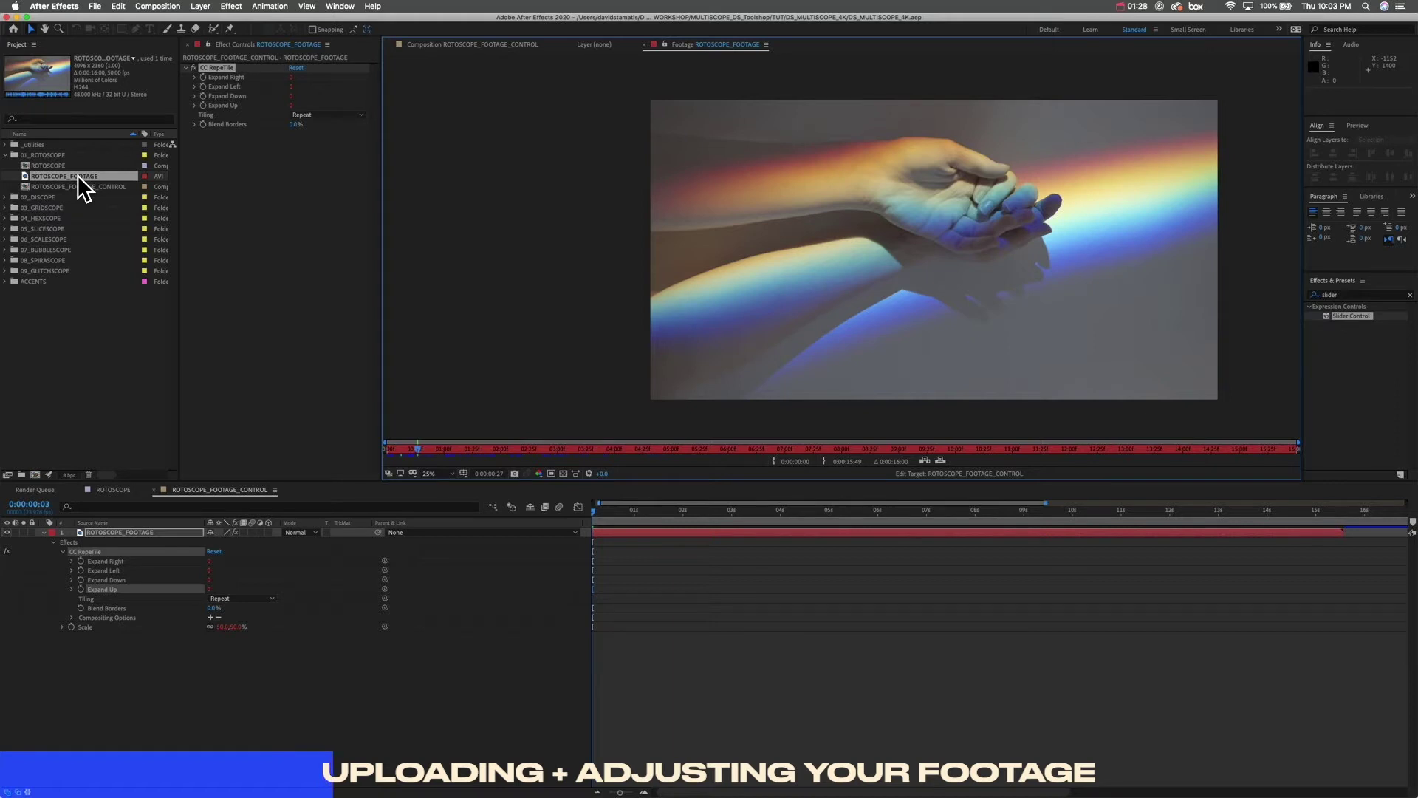
Step: Replace the ROTOSCOPE_FOOTAGE source with the file PLACEHOLDER_1.mp4 from the 03_GRIDSCOPE folder
right_click(77, 175)
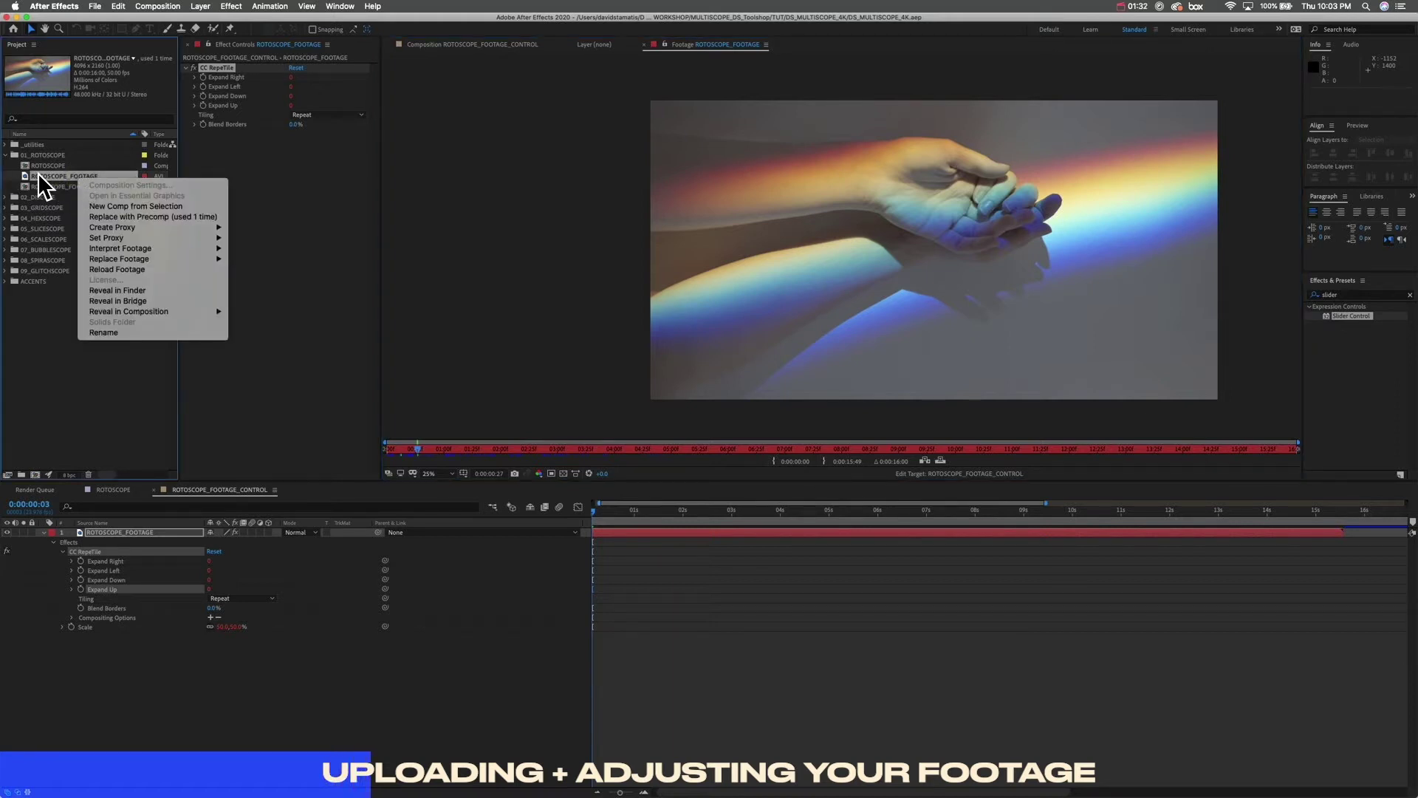
mouse_move(157, 258)
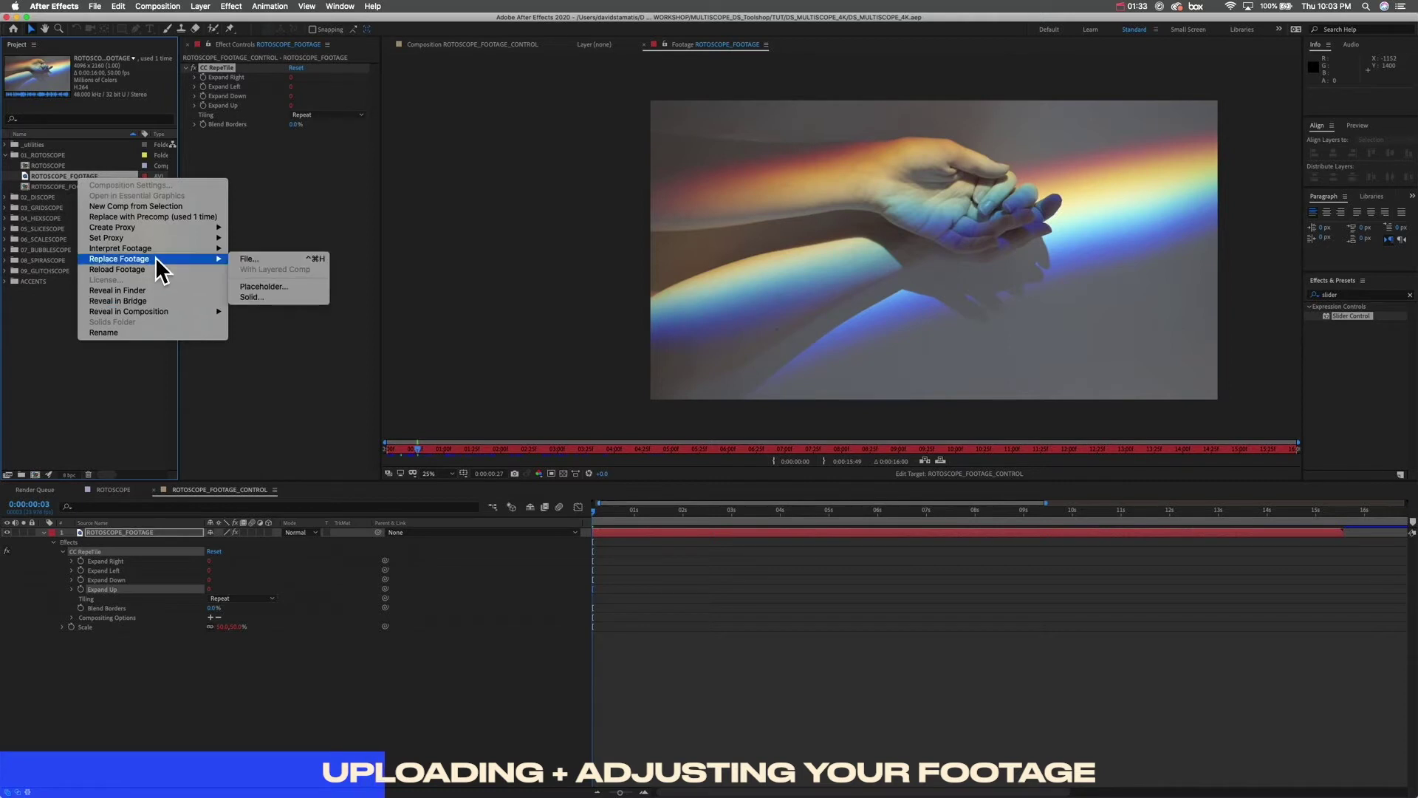
click(255, 258)
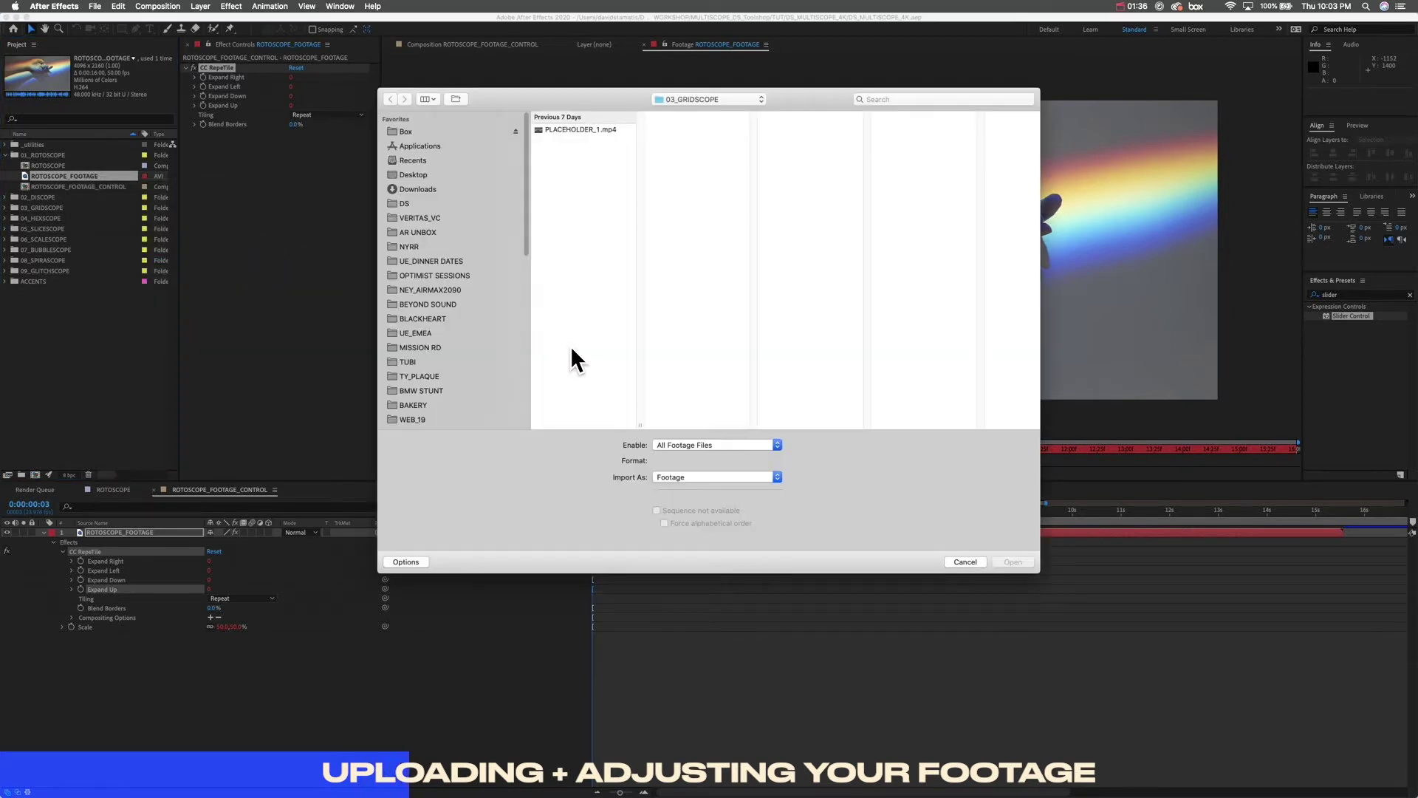
click(563, 130)
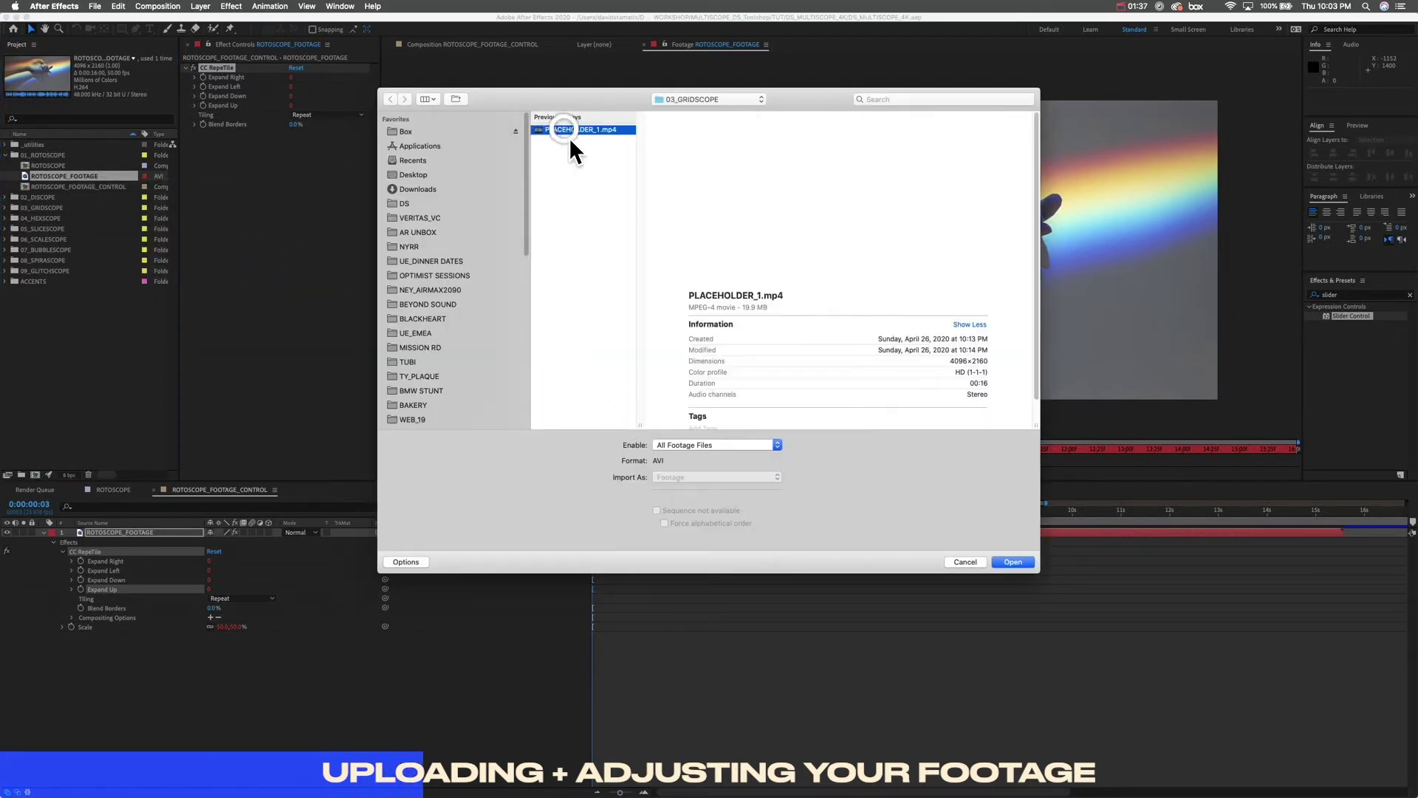
click(1014, 563)
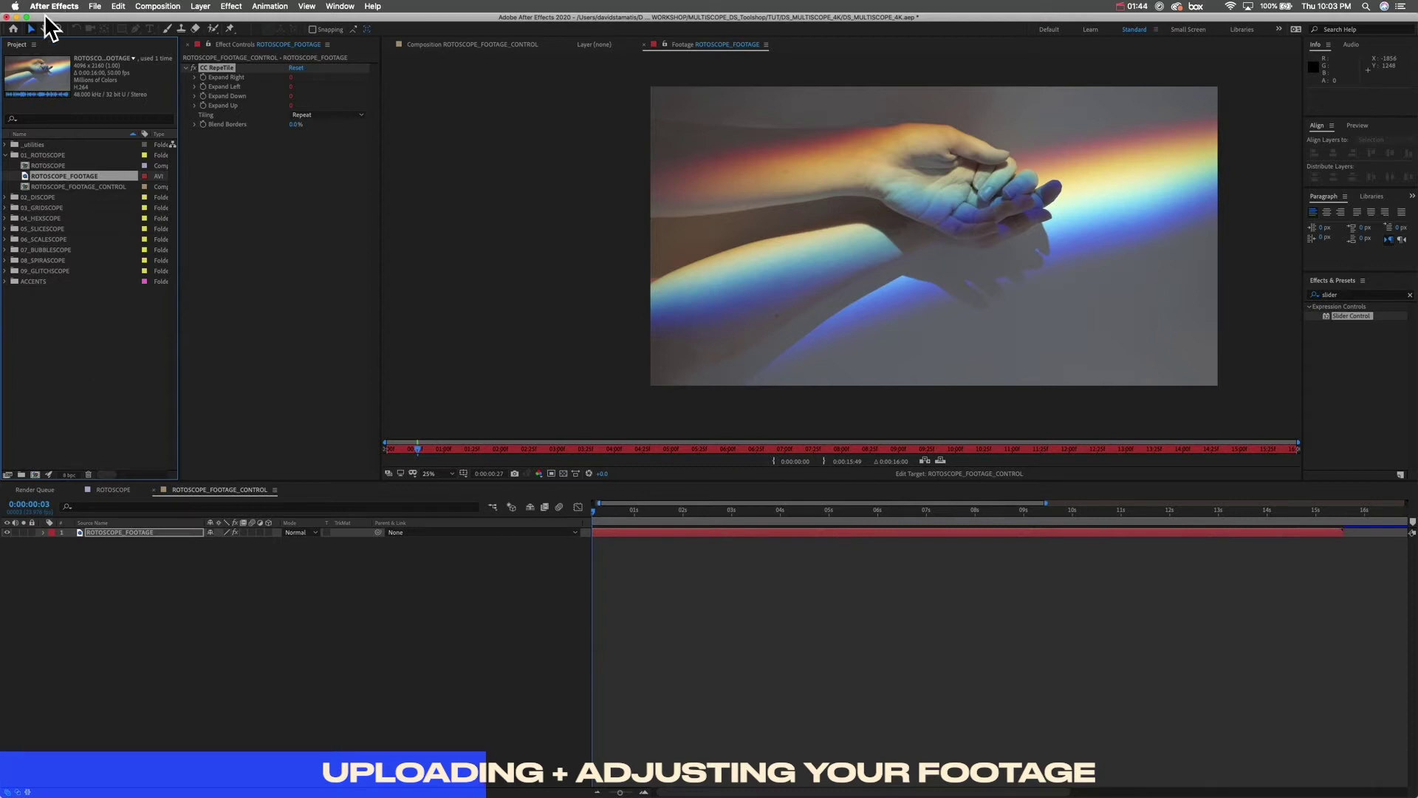
Step: Preview the ROTOSCOPE composition from its first frame and move the playhead to 0:00:00:11
double_click(55, 167)
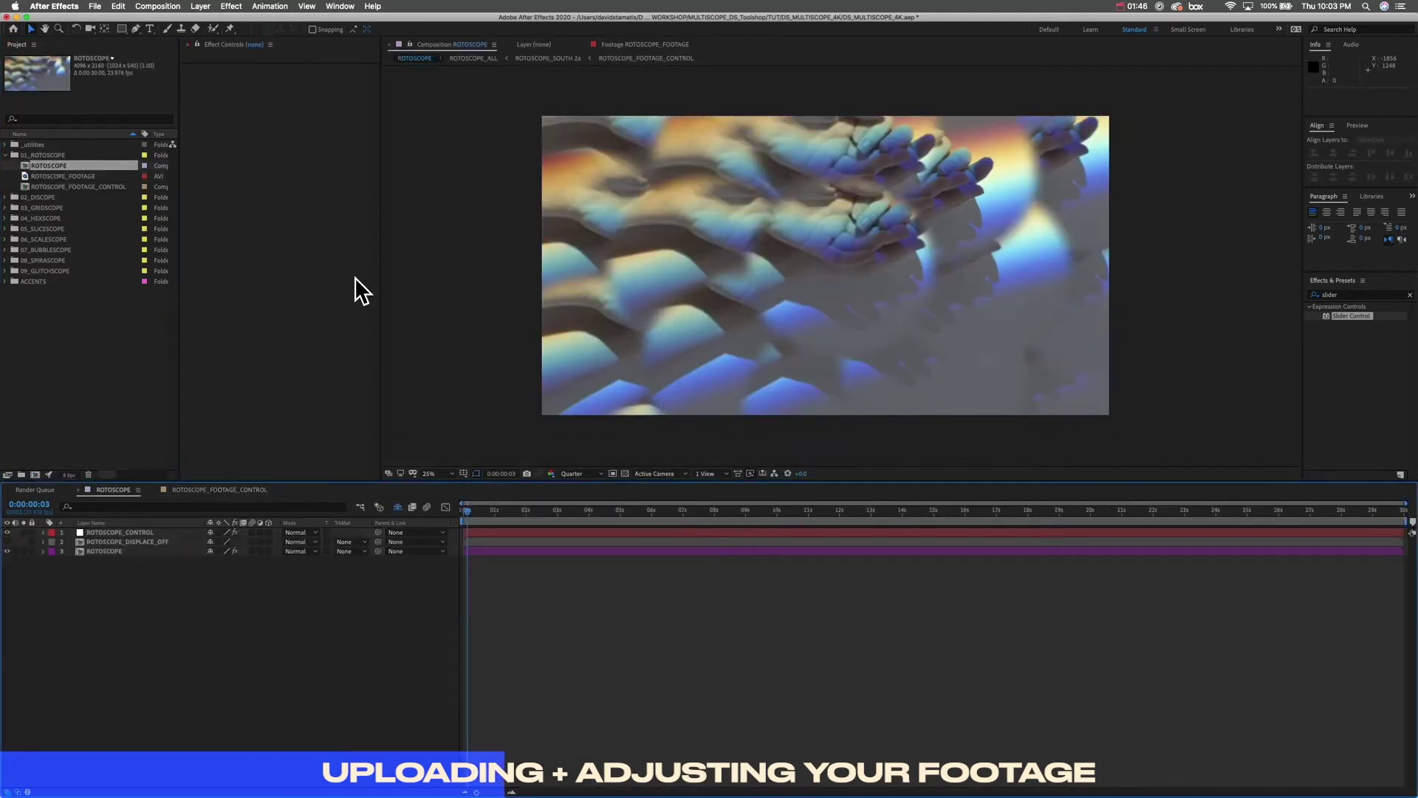
drag(467, 512, 460, 512)
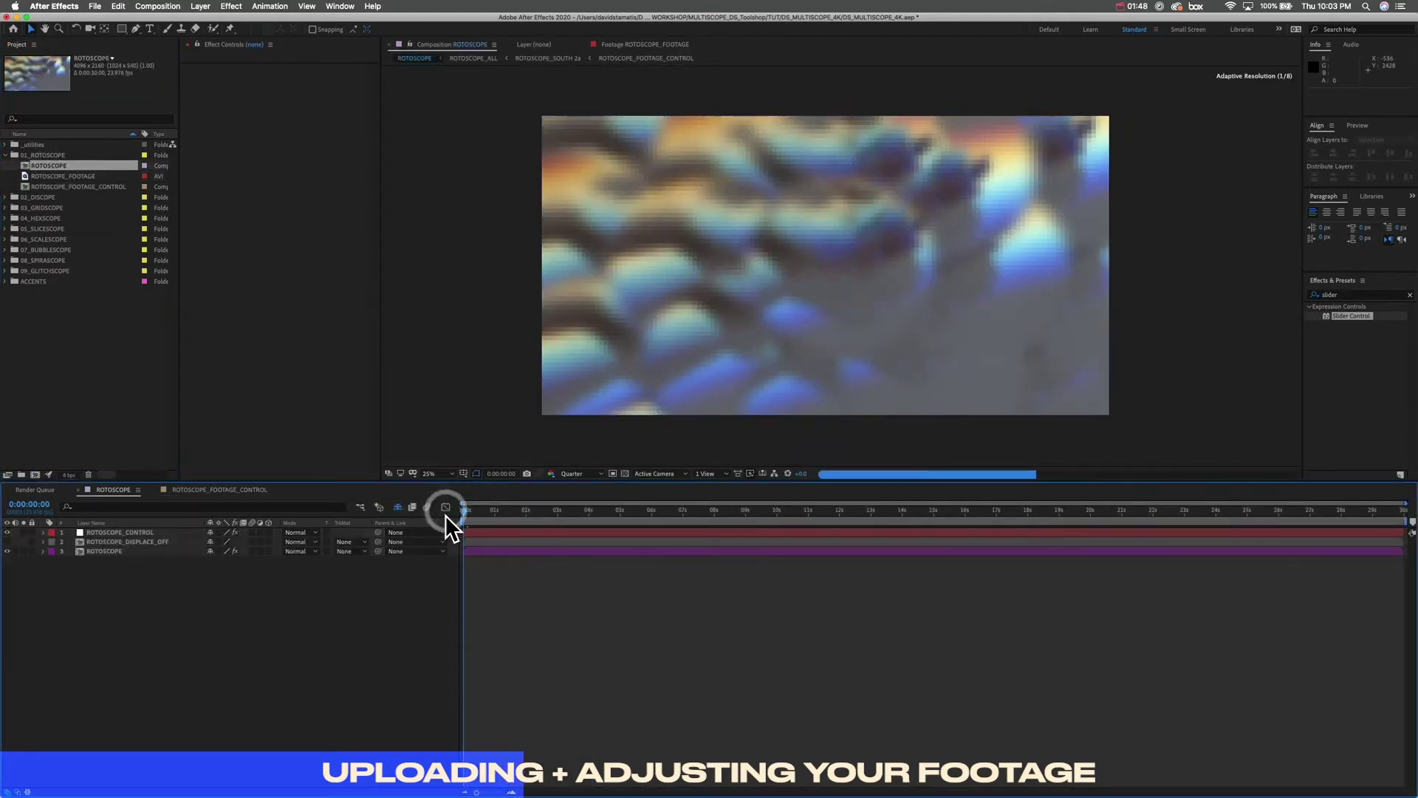
key(space)
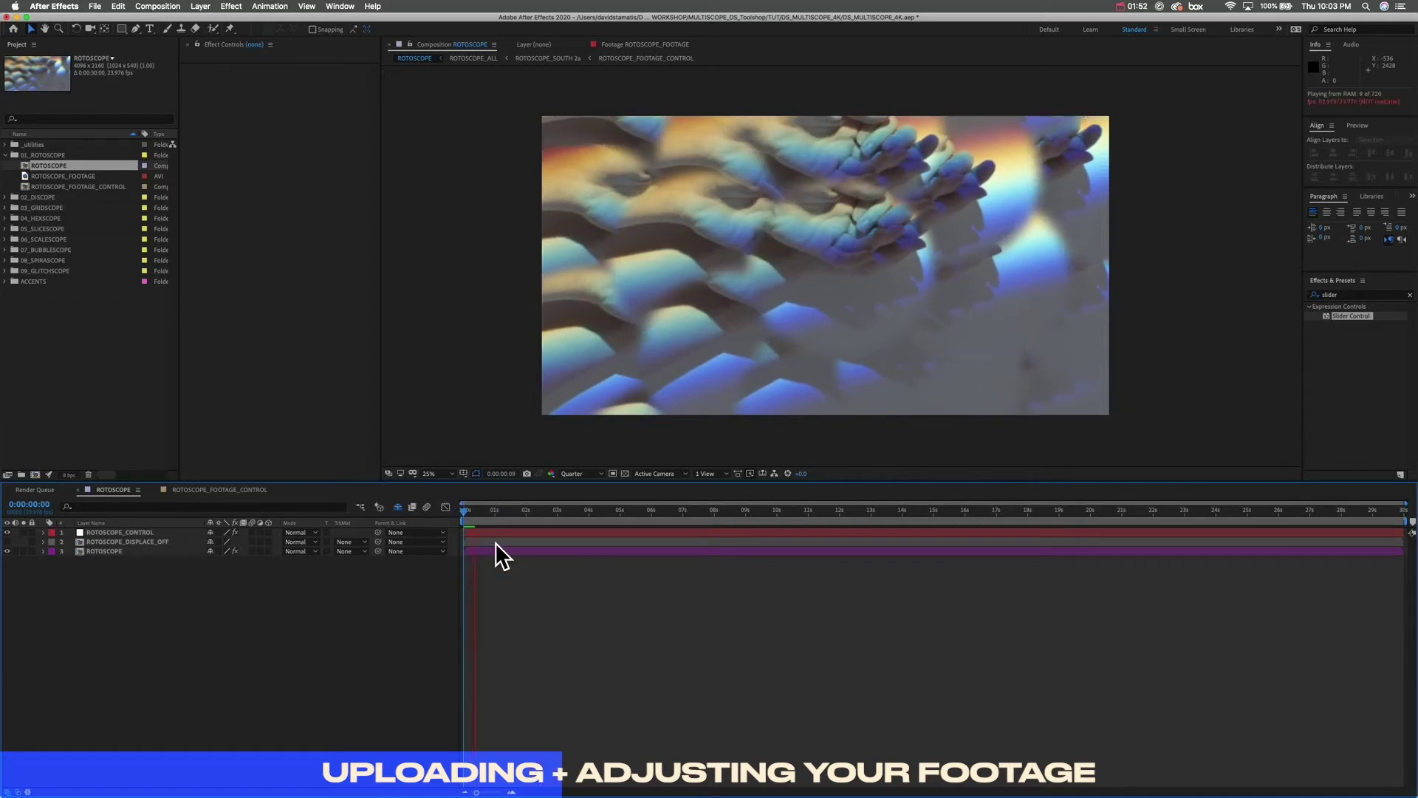
click(434, 506)
mouse_move(453, 510)
mouse_down()
mouse_move(555, 511)
mouse_move(455, 508)
mouse_move(511, 512)
mouse_move(478, 511)
mouse_up()
click(429, 599)
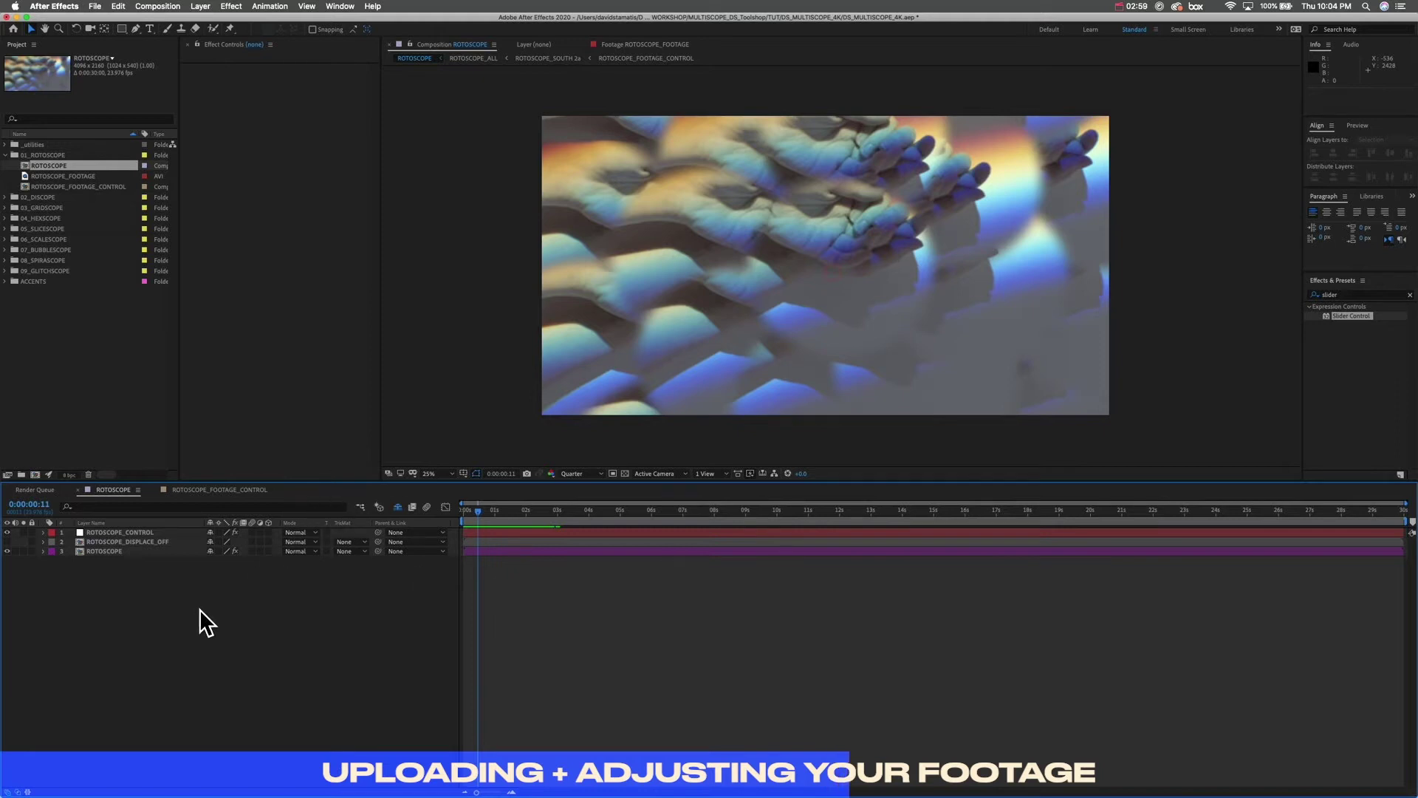
Step: Inspect the slider controls of the ROTOSCOPE_CONTROL layer and compare the composition with ROTOSCOPE_FOOTAGE_CONTROL
click(103, 533)
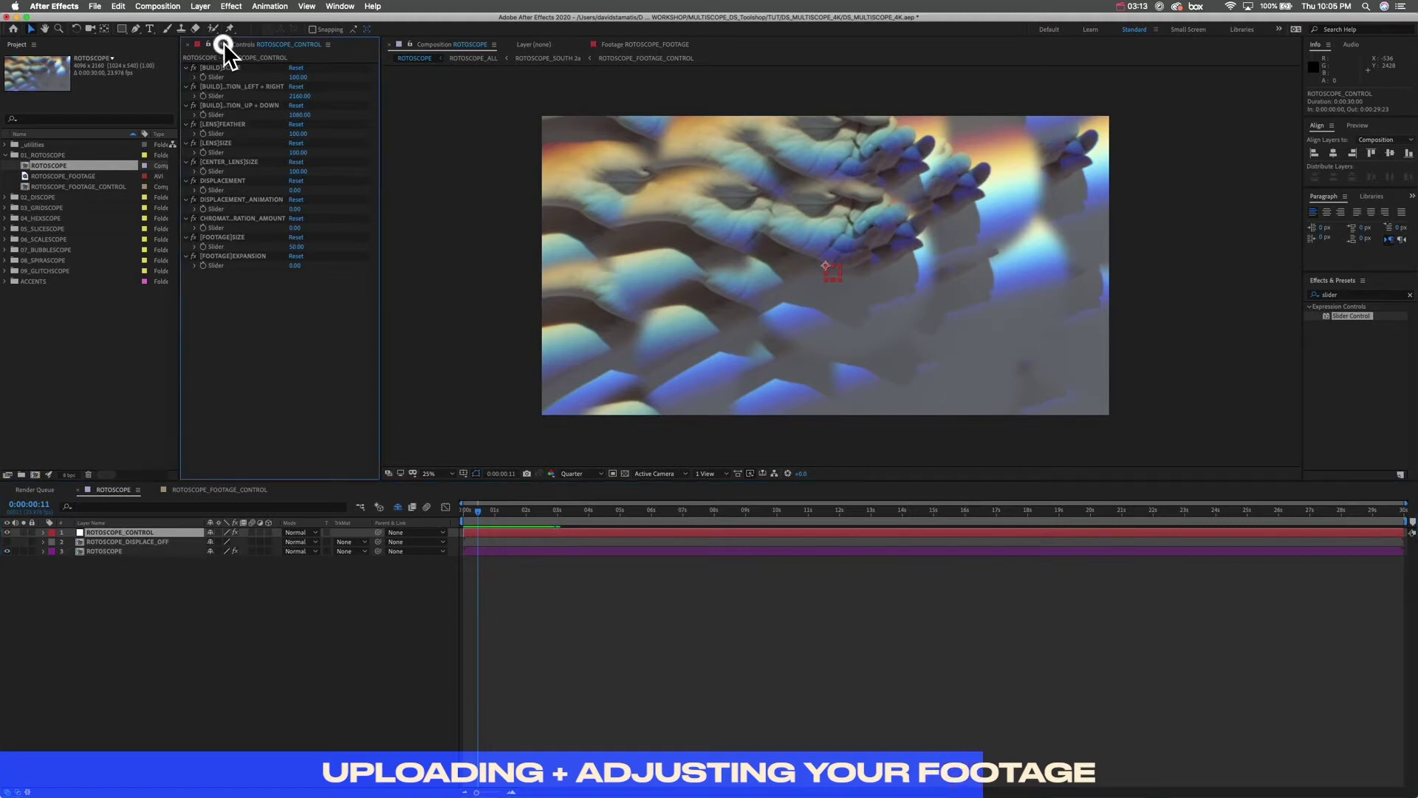
click(226, 64)
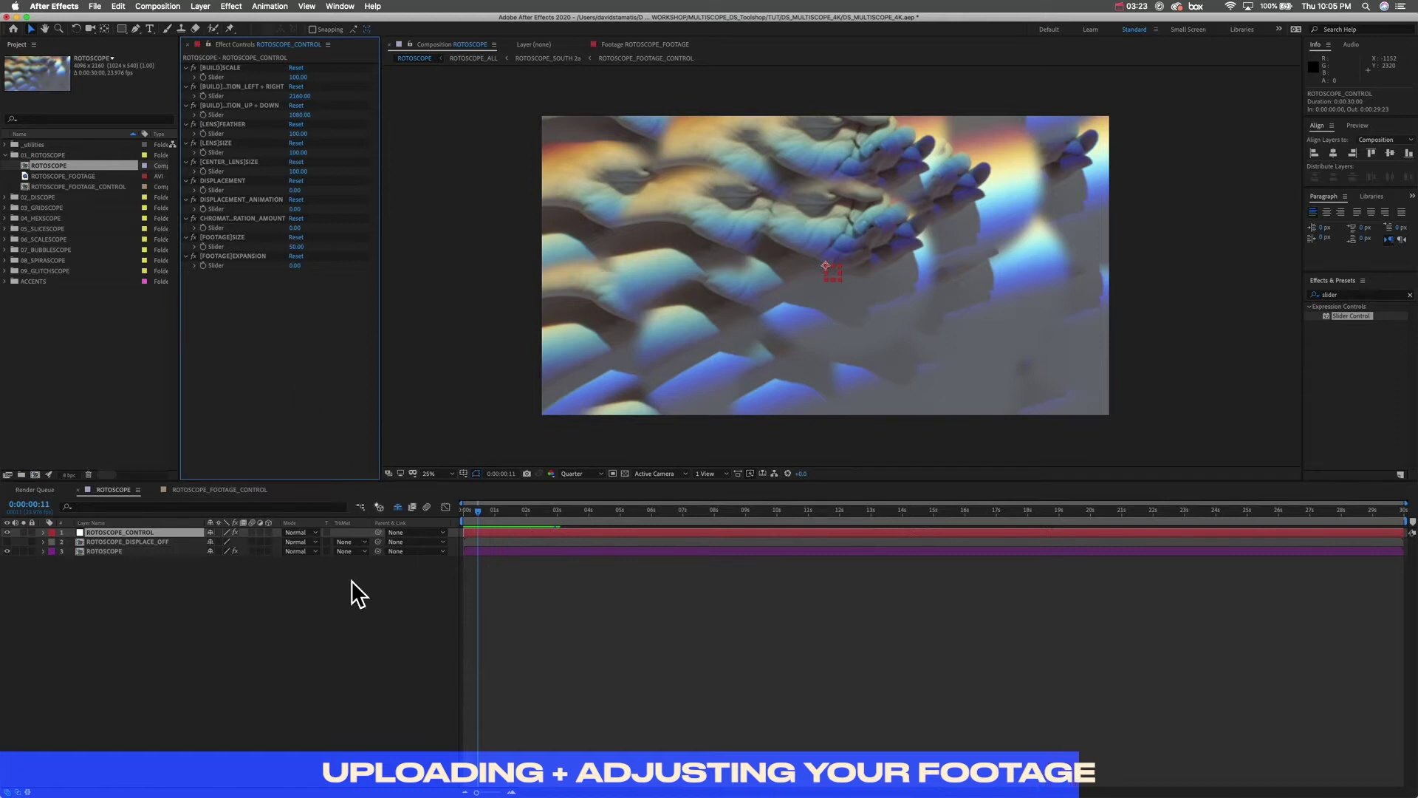
click(198, 490)
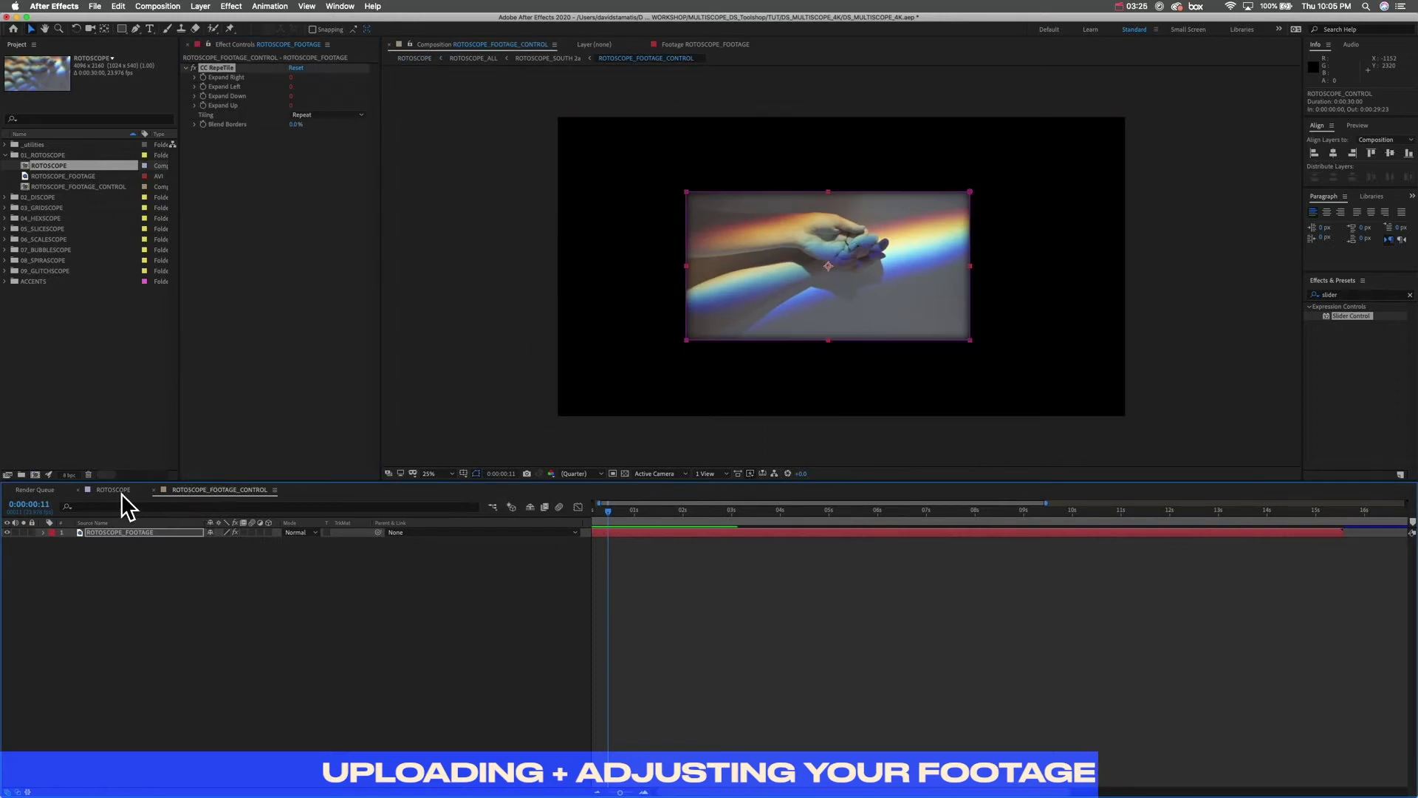
click(115, 491)
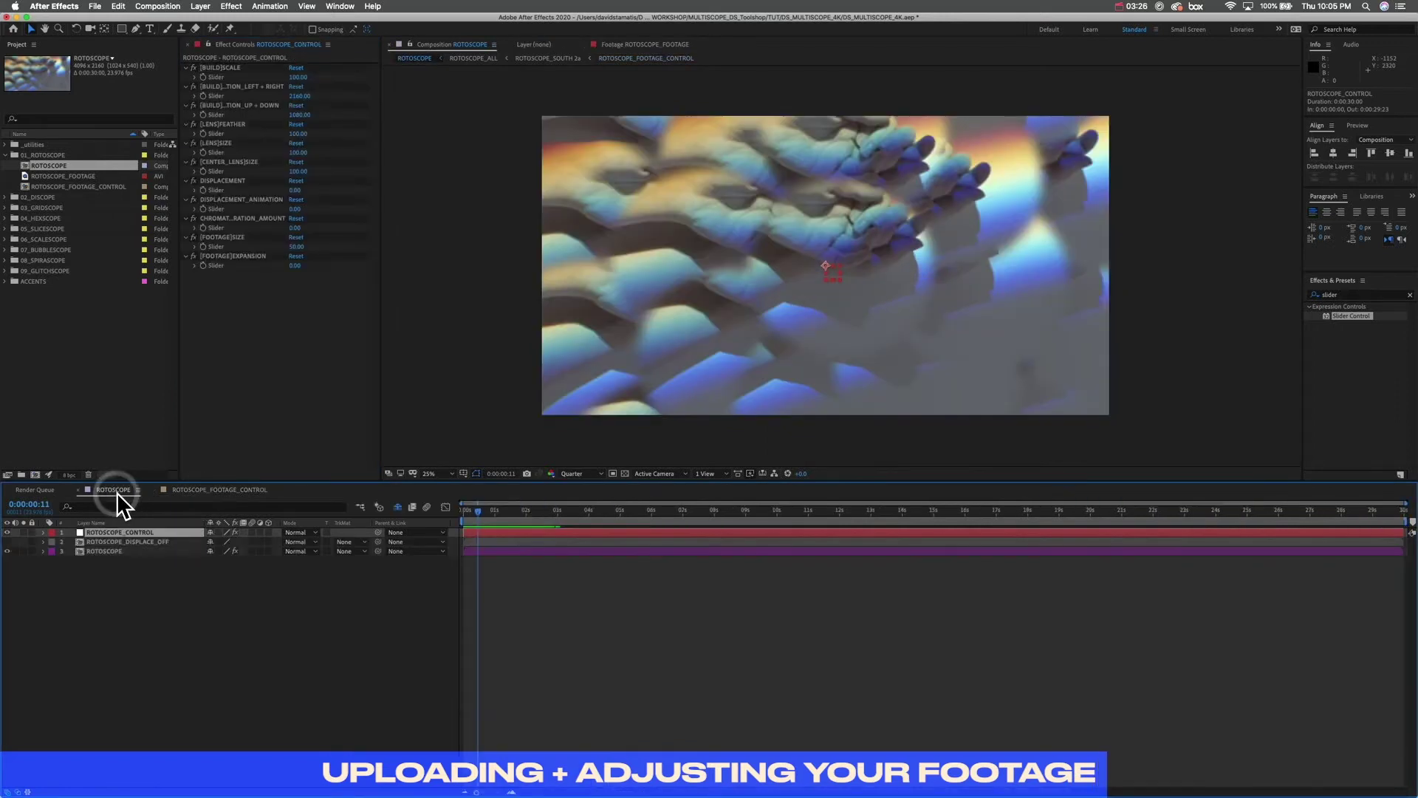
Step: In the ROTOSCOPE_FOOTAGE_CONTROL composition, find the Brightness & Contrast effect and apply it to the ROTOSCOPE_FOOTAGE layer
click(207, 492)
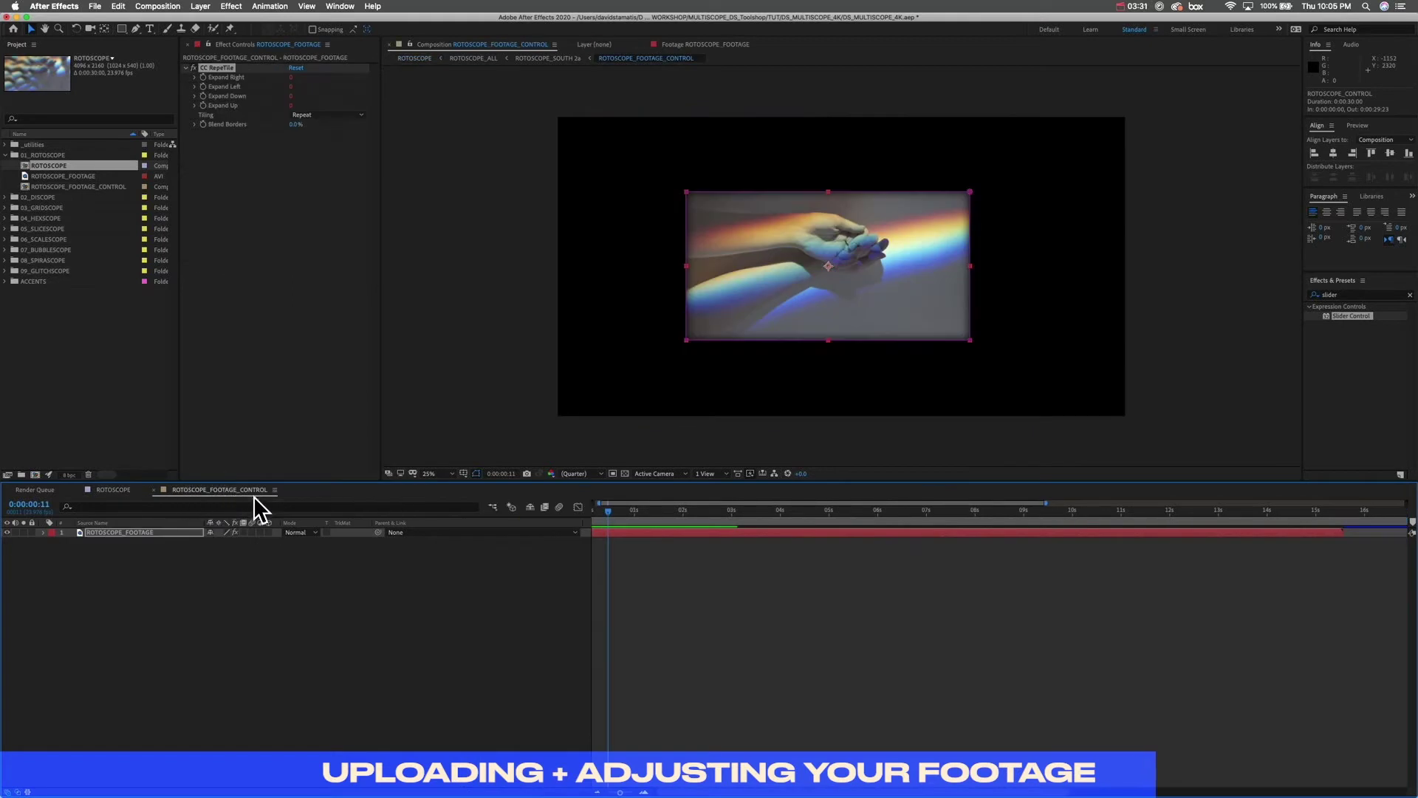
click(69, 189)
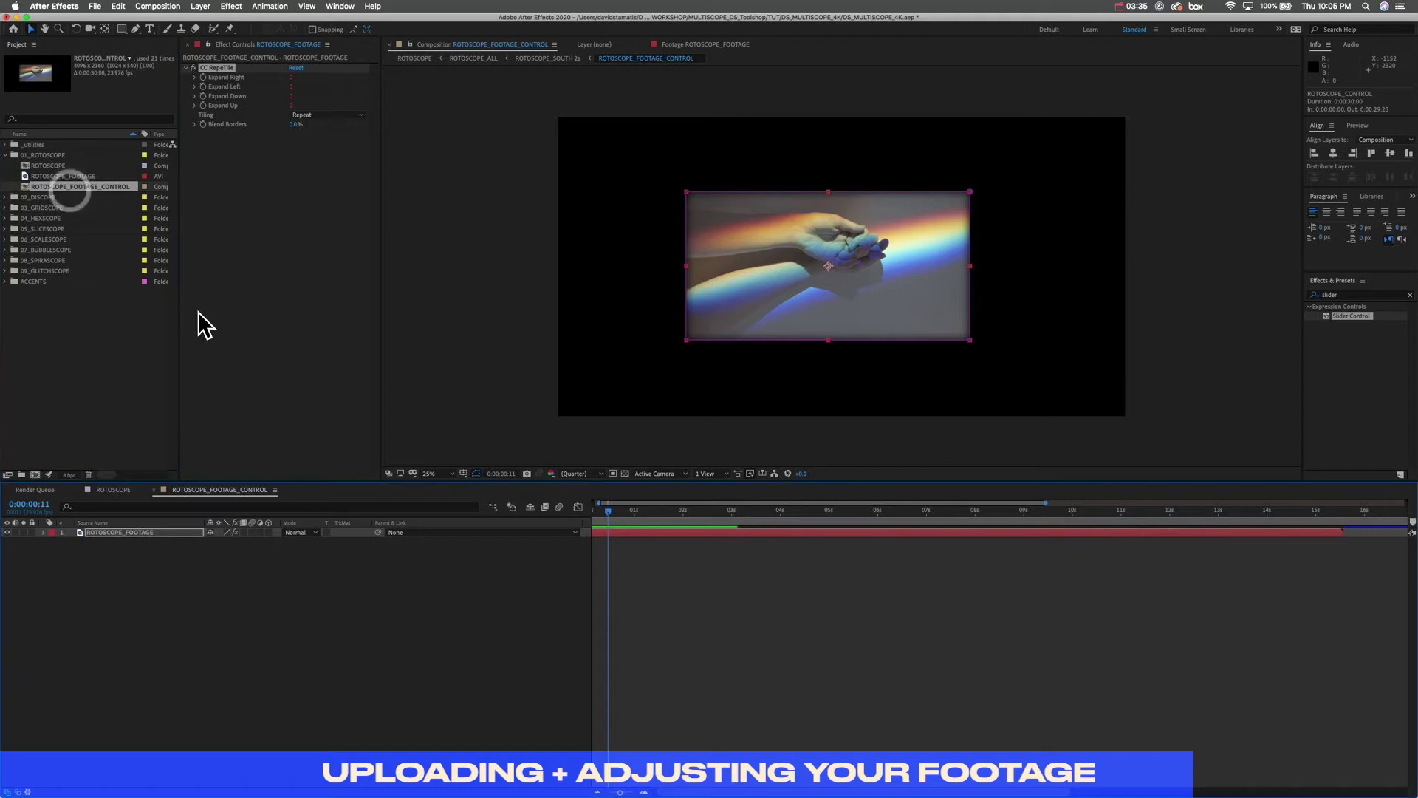
click(253, 493)
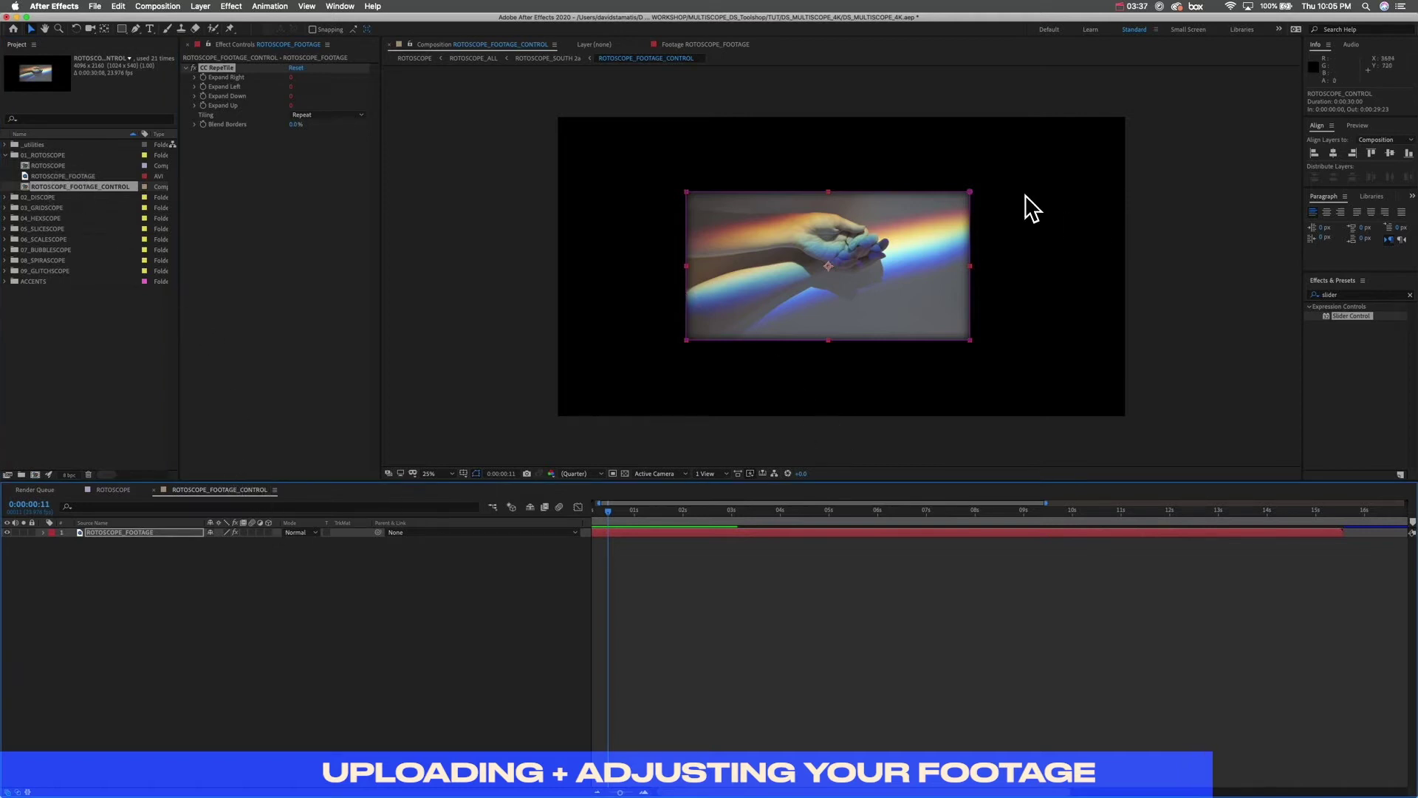
click(1350, 288)
click(1351, 296)
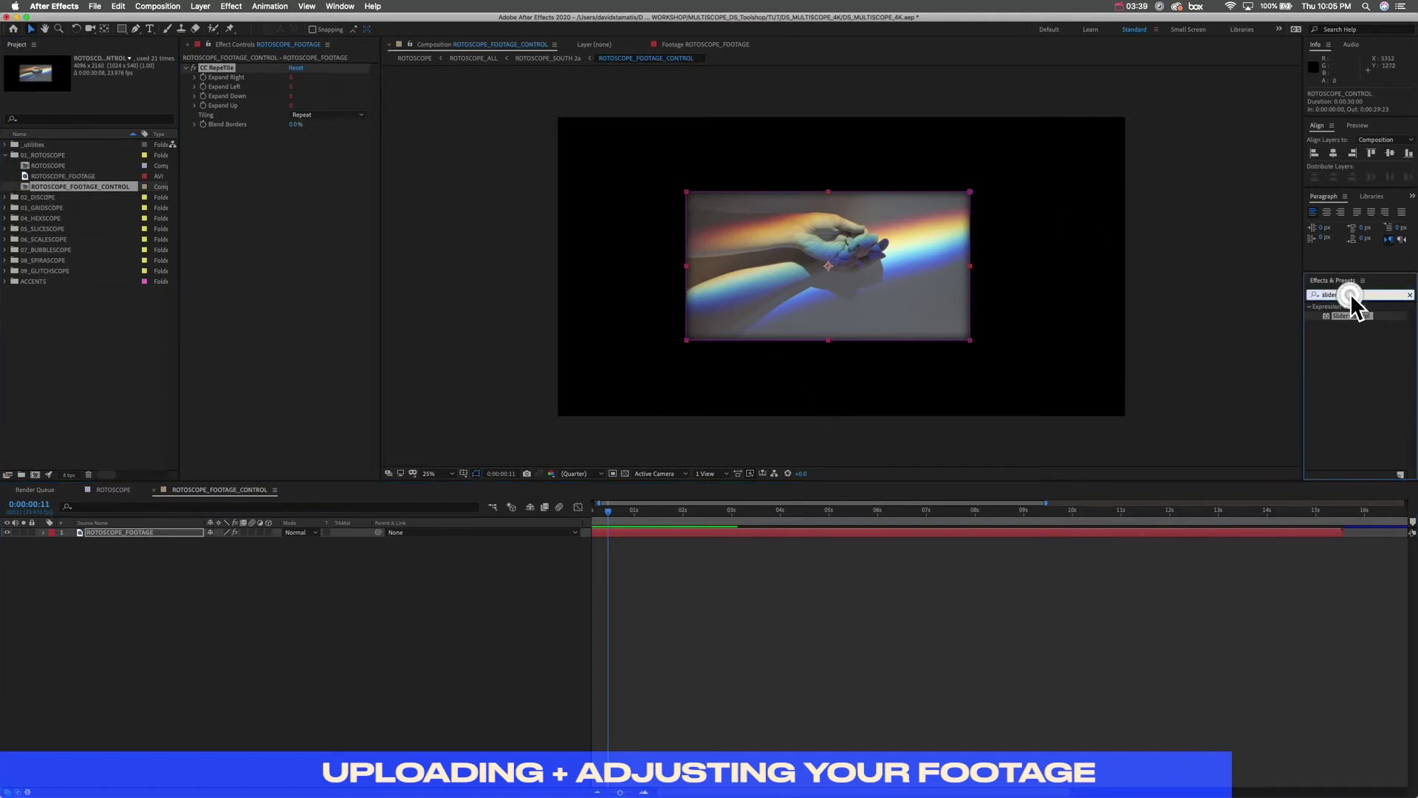
double_click(1344, 293)
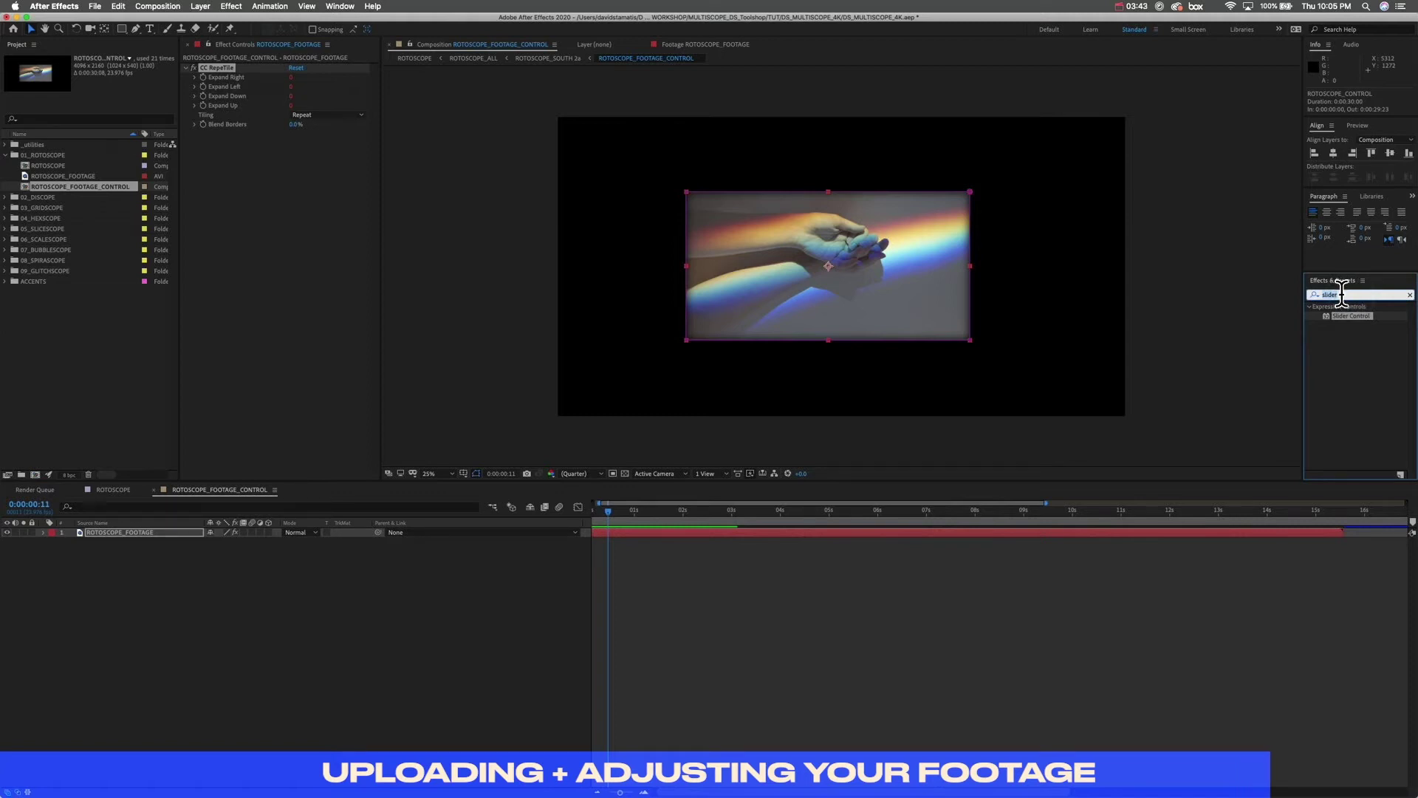
text(brightn)
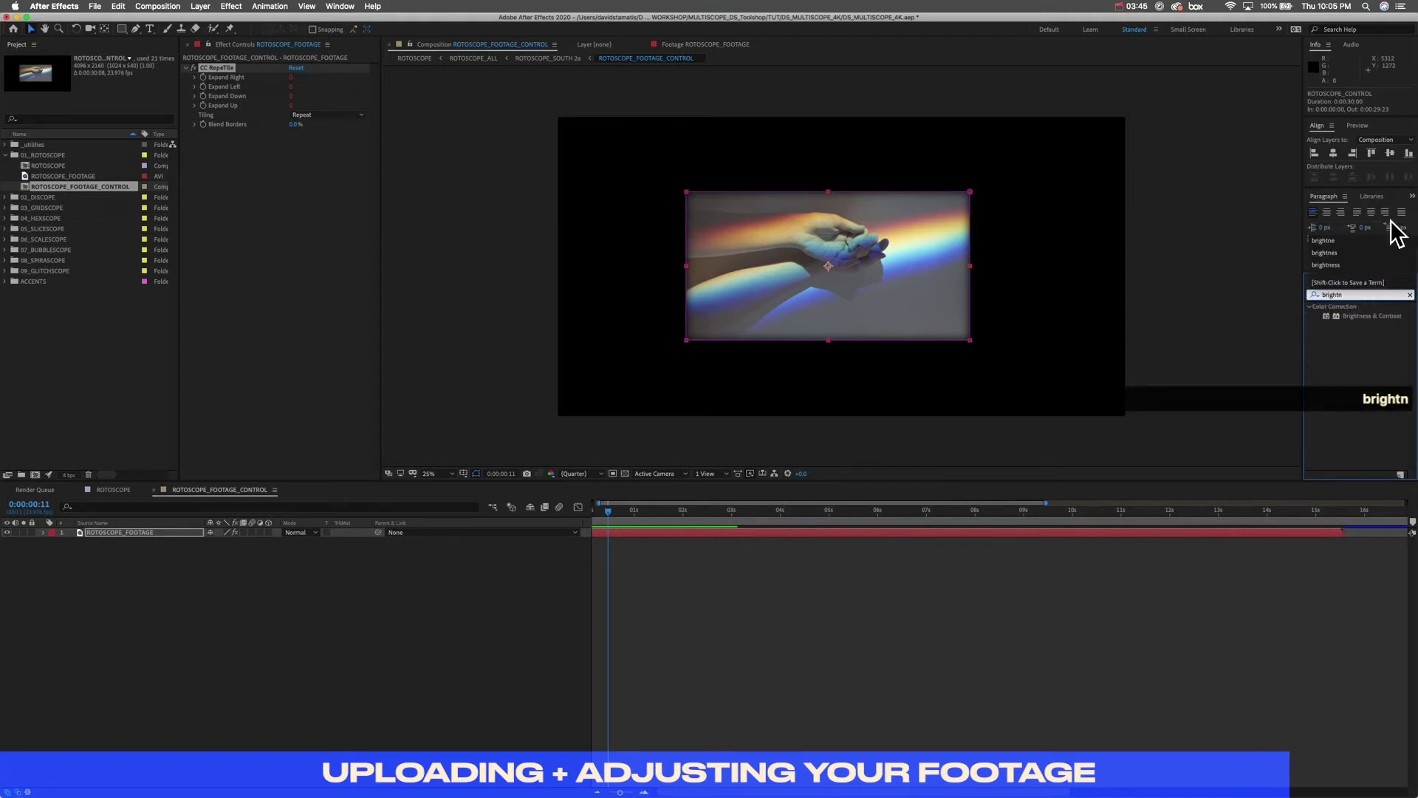
drag(1367, 317, 136, 534)
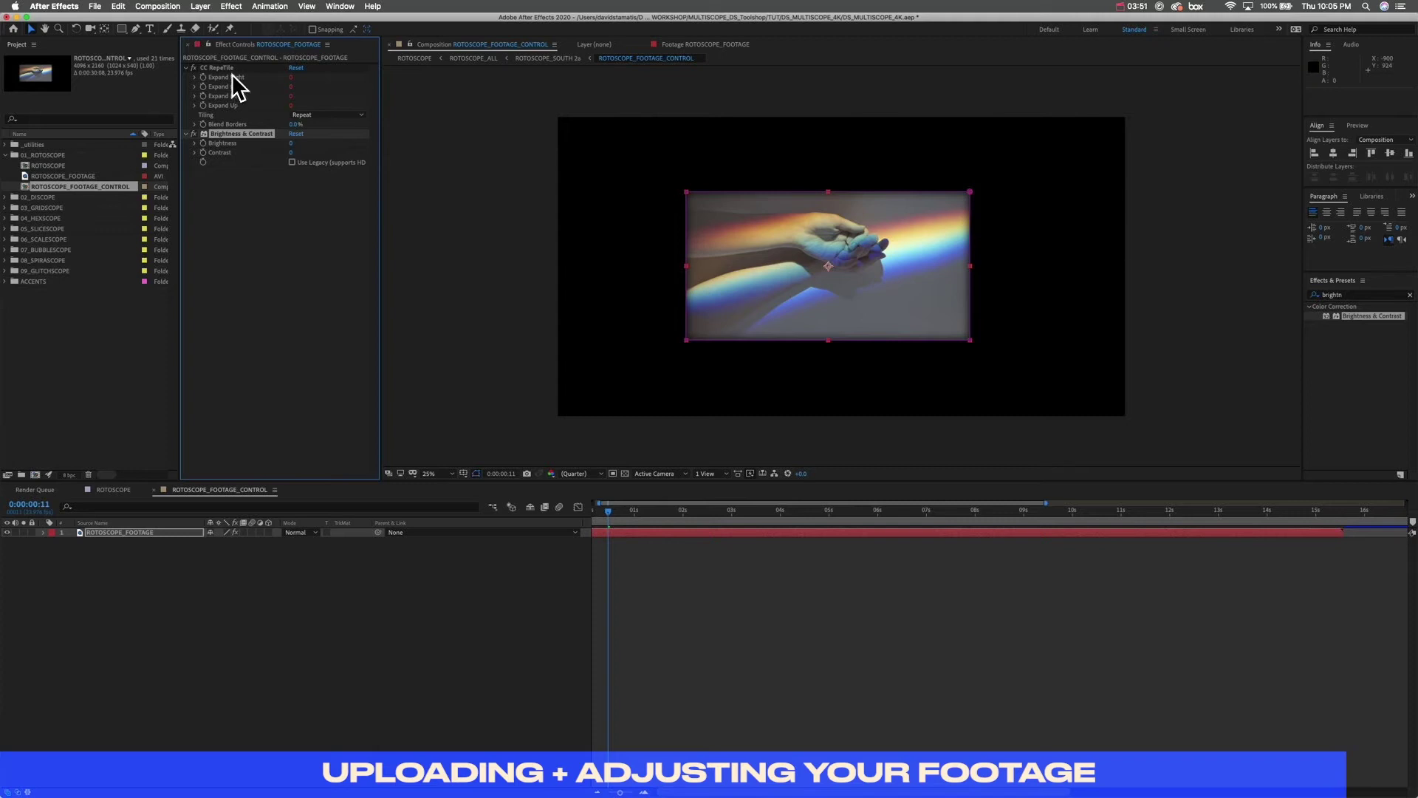
Step: Lower the Brightness and raise the Contrast of the ROTOSCOPE_FOOTAGE layer, and return to the ROTOSCOPE composition
mouse_move(292, 144)
mouse_down()
mouse_move(319, 142)
mouse_move(325, 164)
mouse_move(218, 144)
mouse_move(291, 165)
mouse_up()
drag(299, 152, 319, 146)
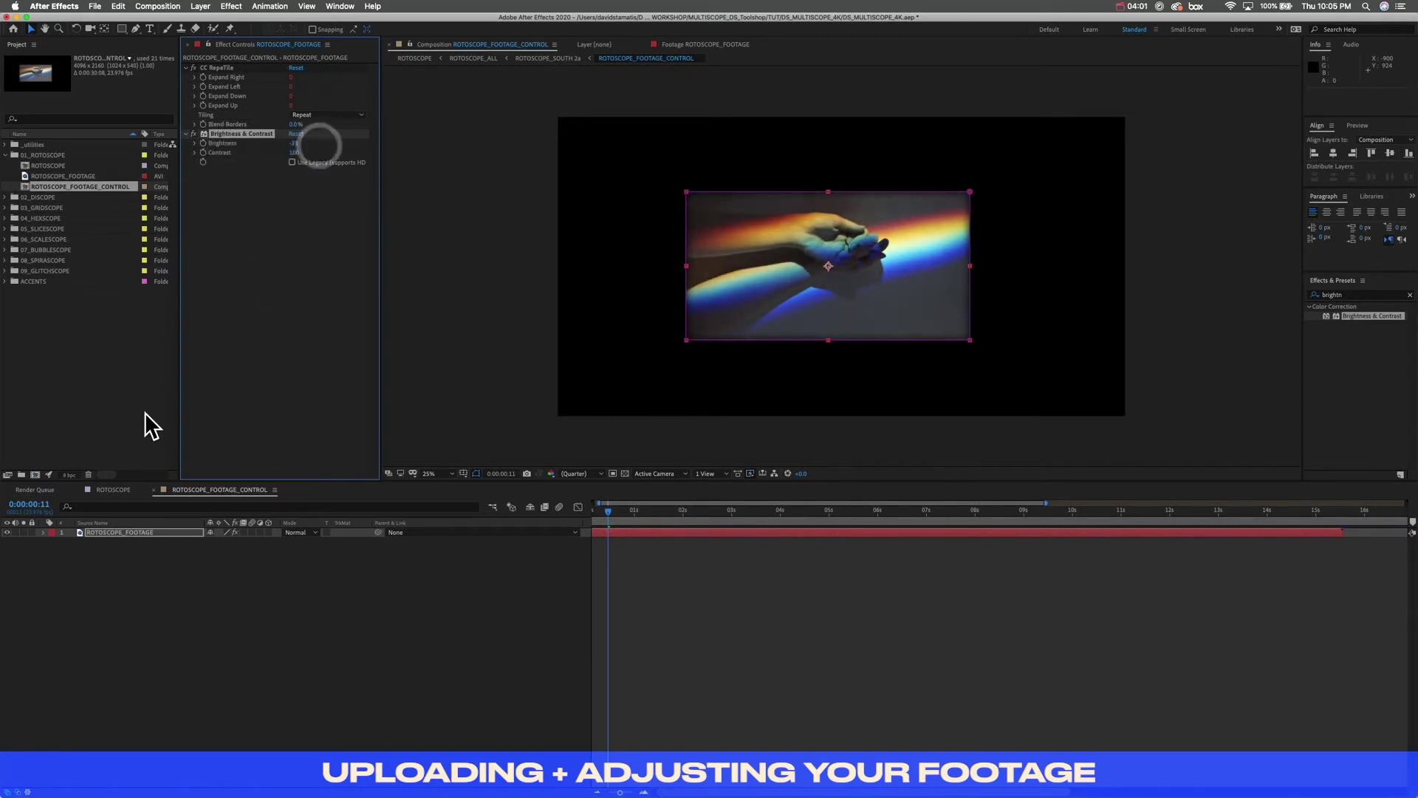
click(115, 490)
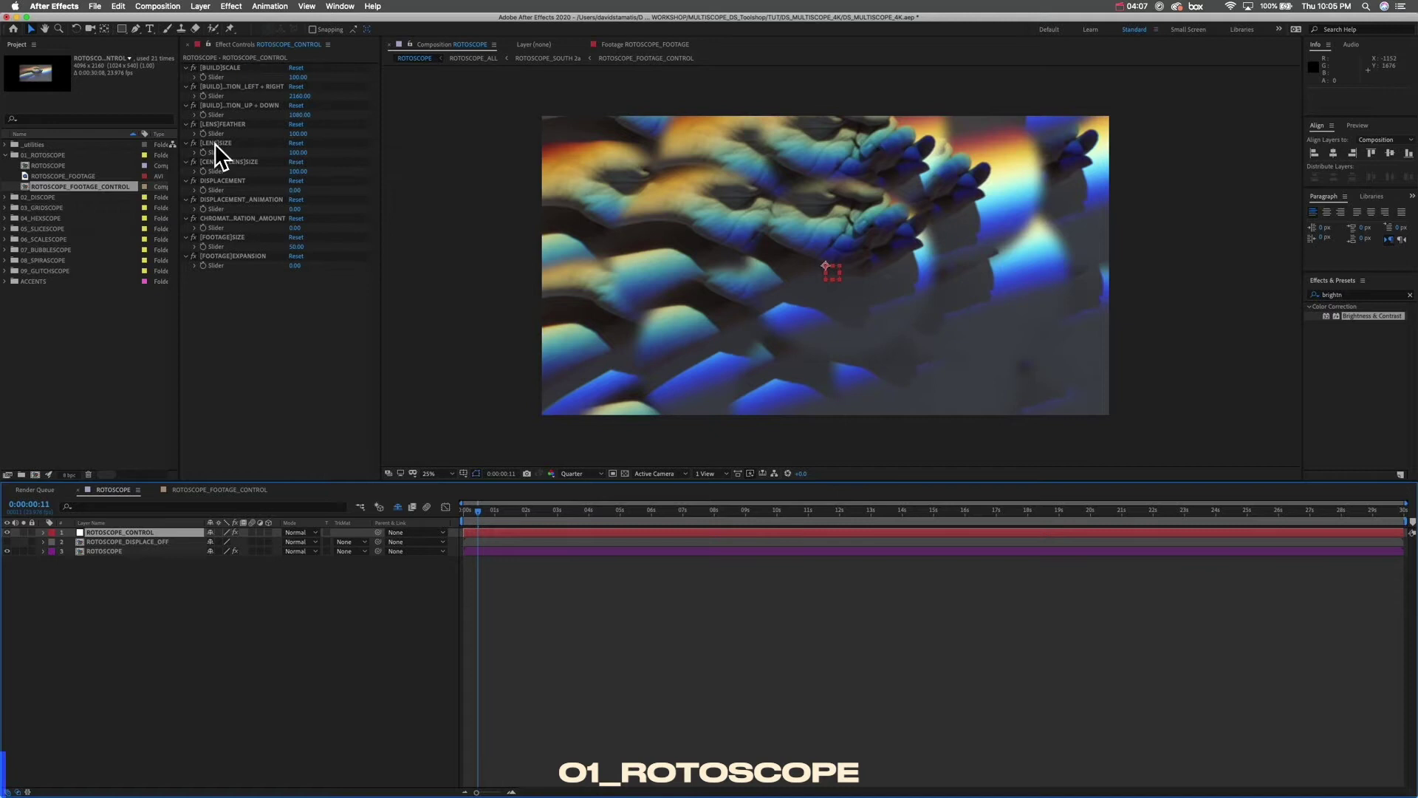
Step: Reduce the [BUILD]SCALE slider of the ROTOSCOPE_CONTROL layer to 57
click(152, 671)
click(133, 532)
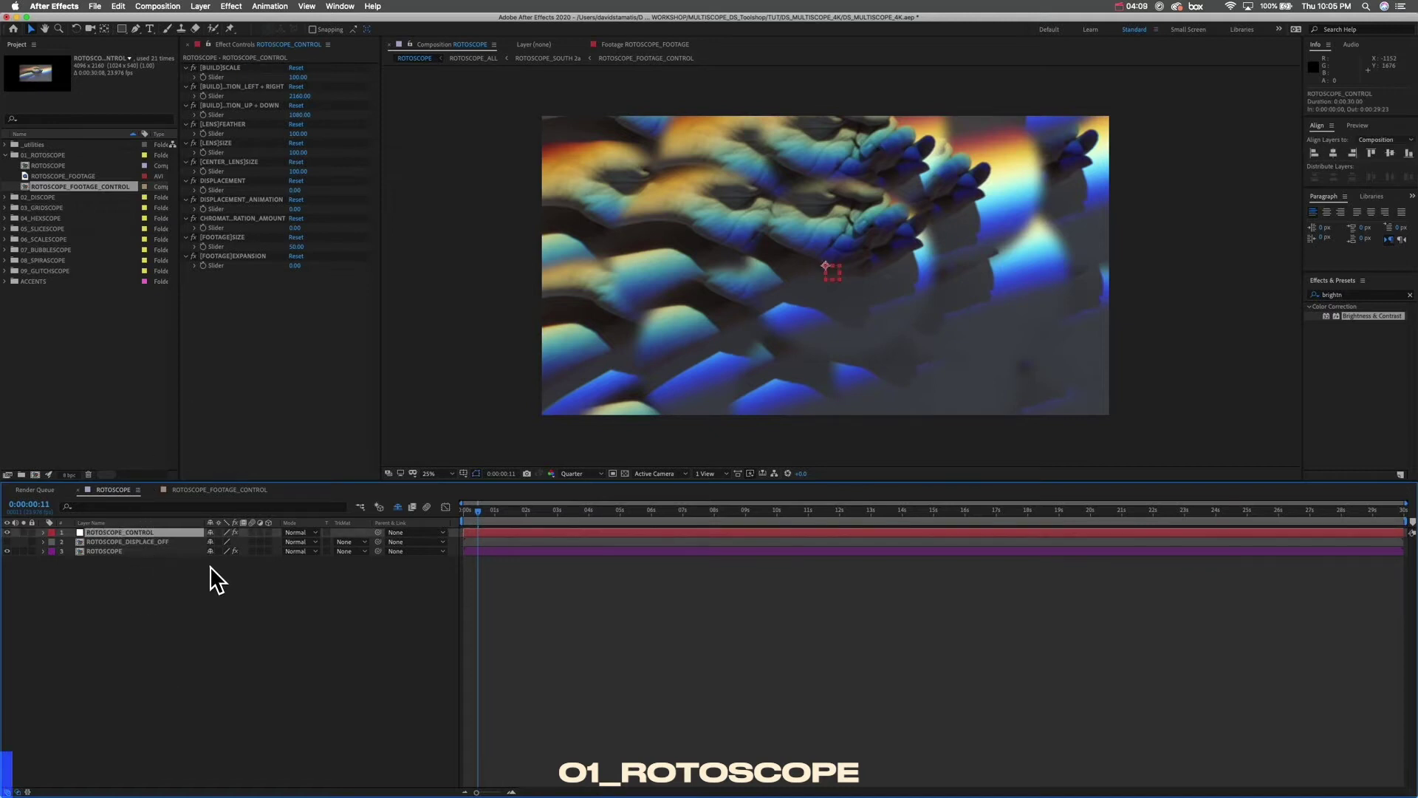
click(237, 68)
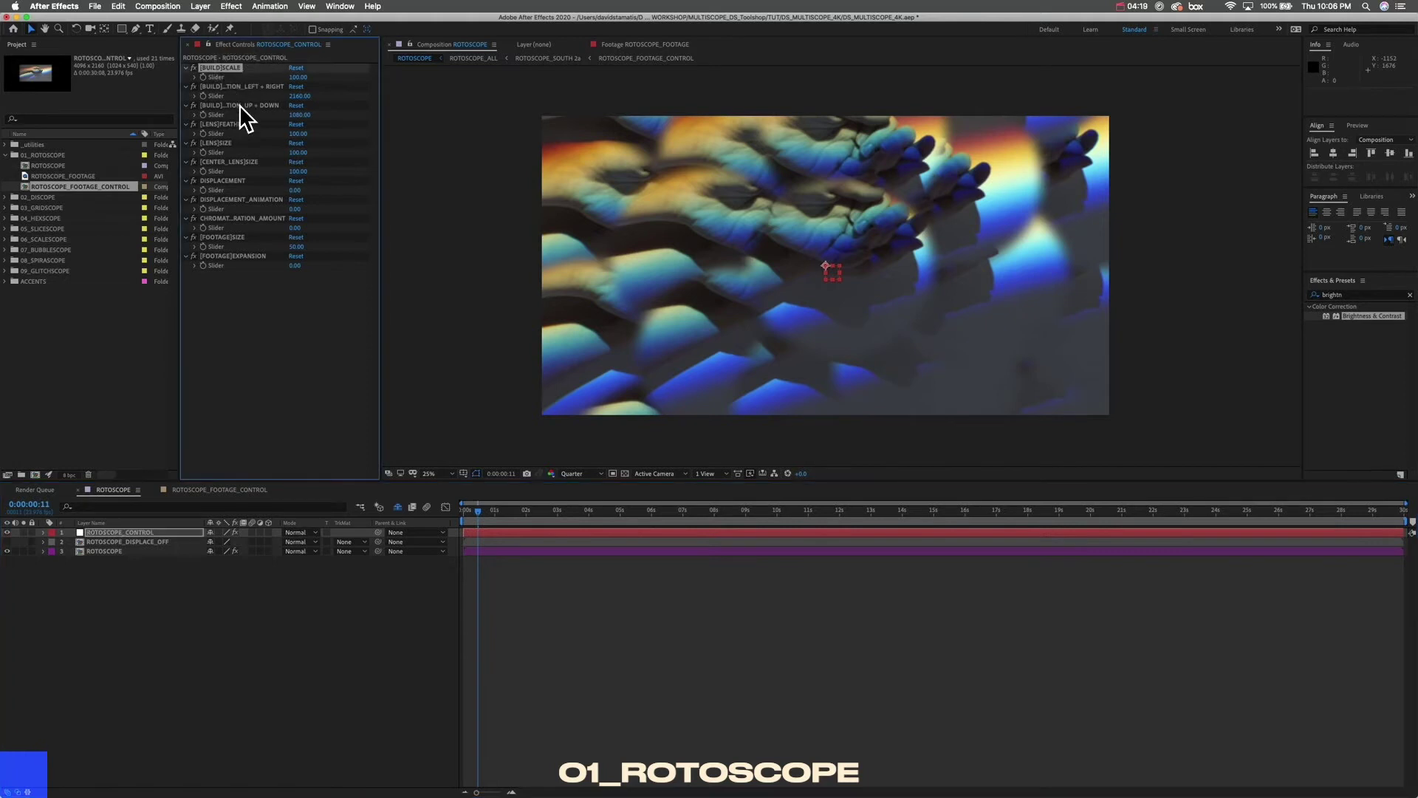
drag(298, 77, 275, 81)
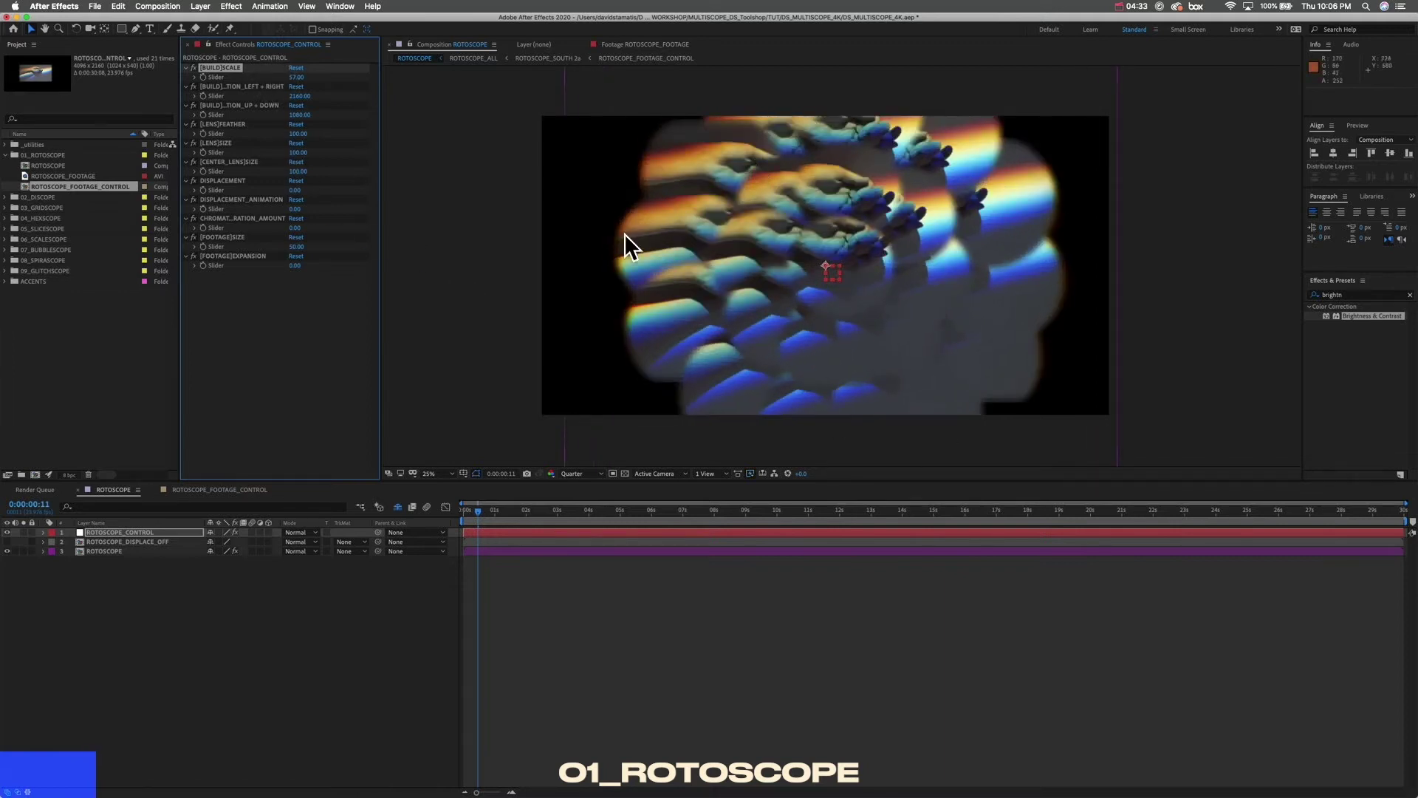
Step: Try other values for the two [BUILD] position sliders, and set left + right back to 2160 and up + down to 1080
drag(307, 96, 384, 111)
mouse_move(299, 115)
mouse_down()
mouse_move(362, 118)
mouse_move(272, 111)
mouse_move(293, 97)
mouse_up()
click(304, 102)
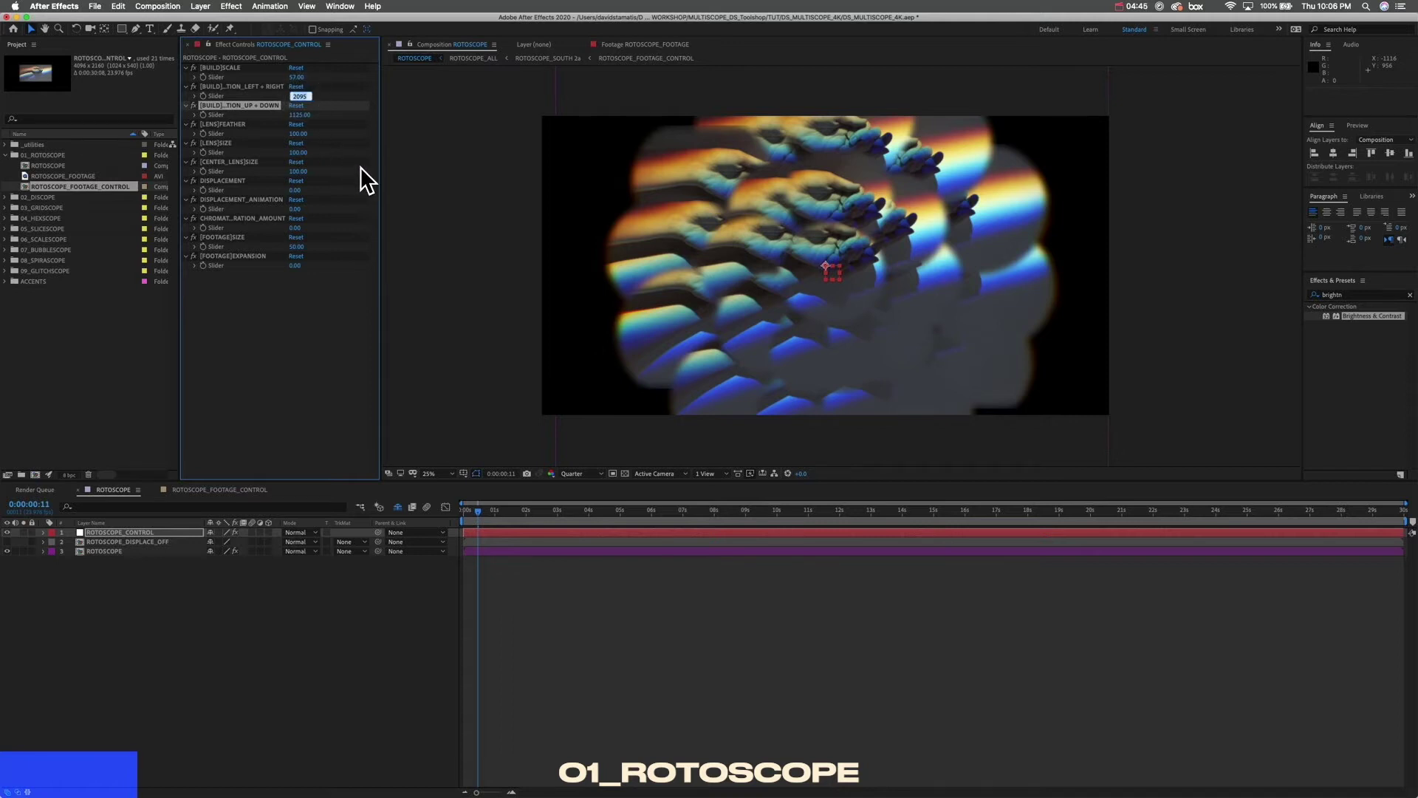
text(2160)
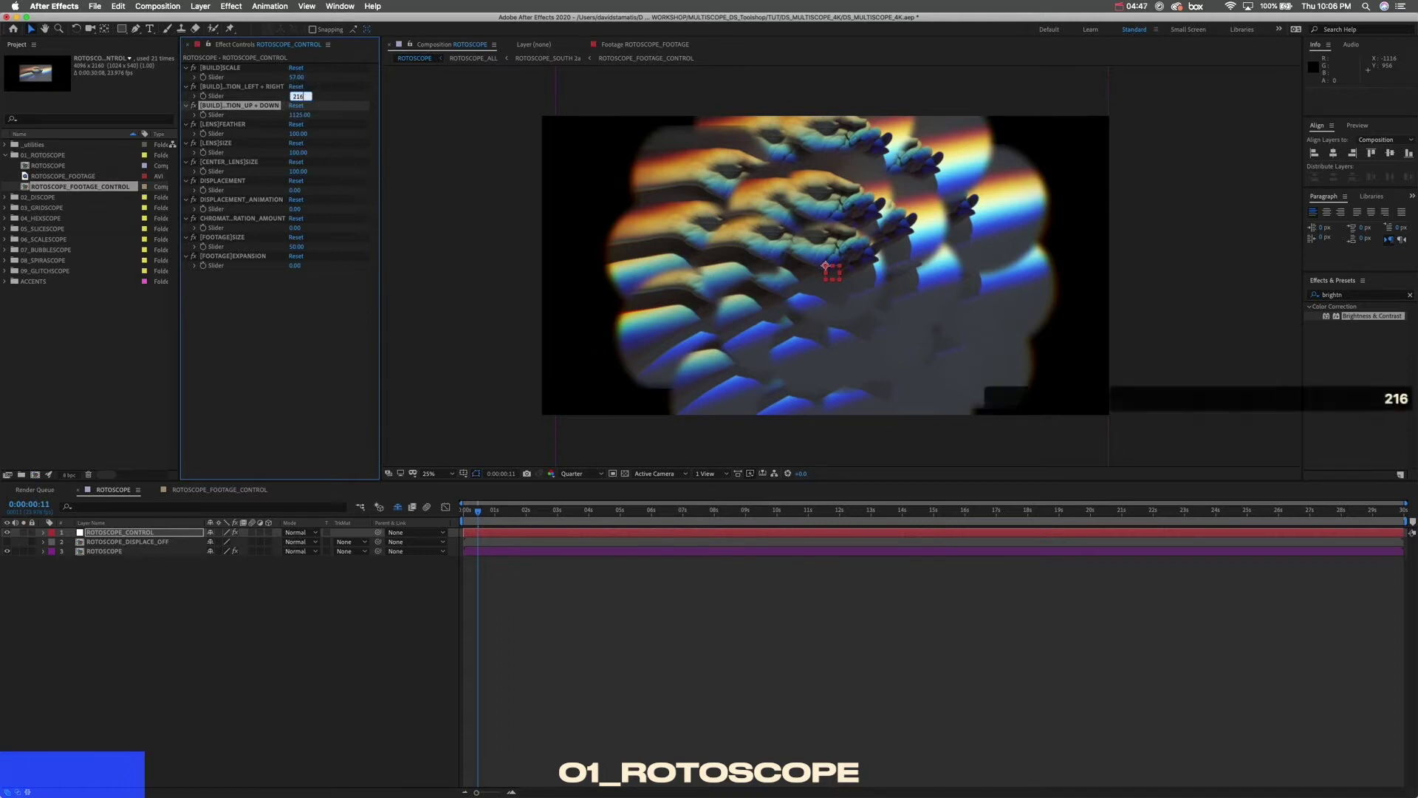
key(Return)
click(299, 114)
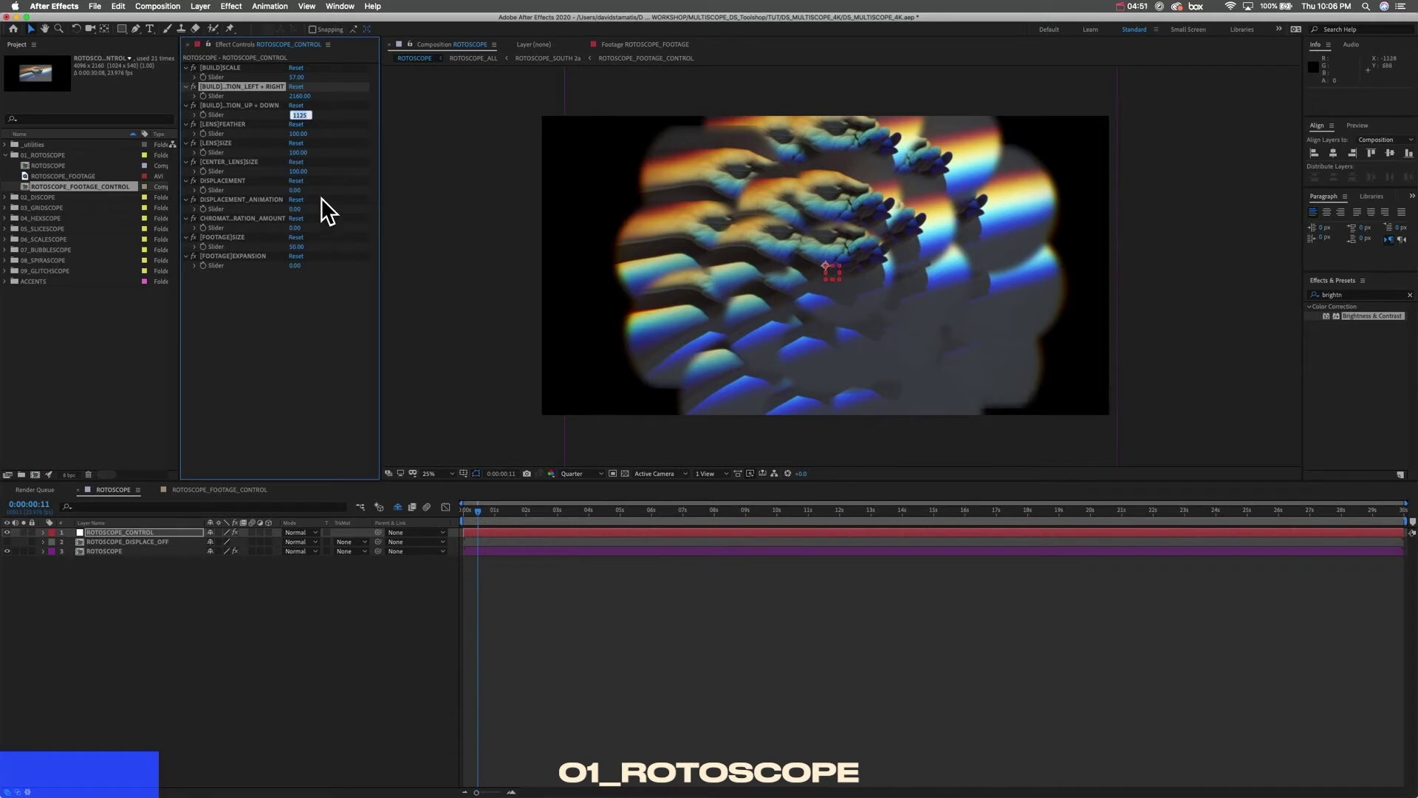
text(1080)
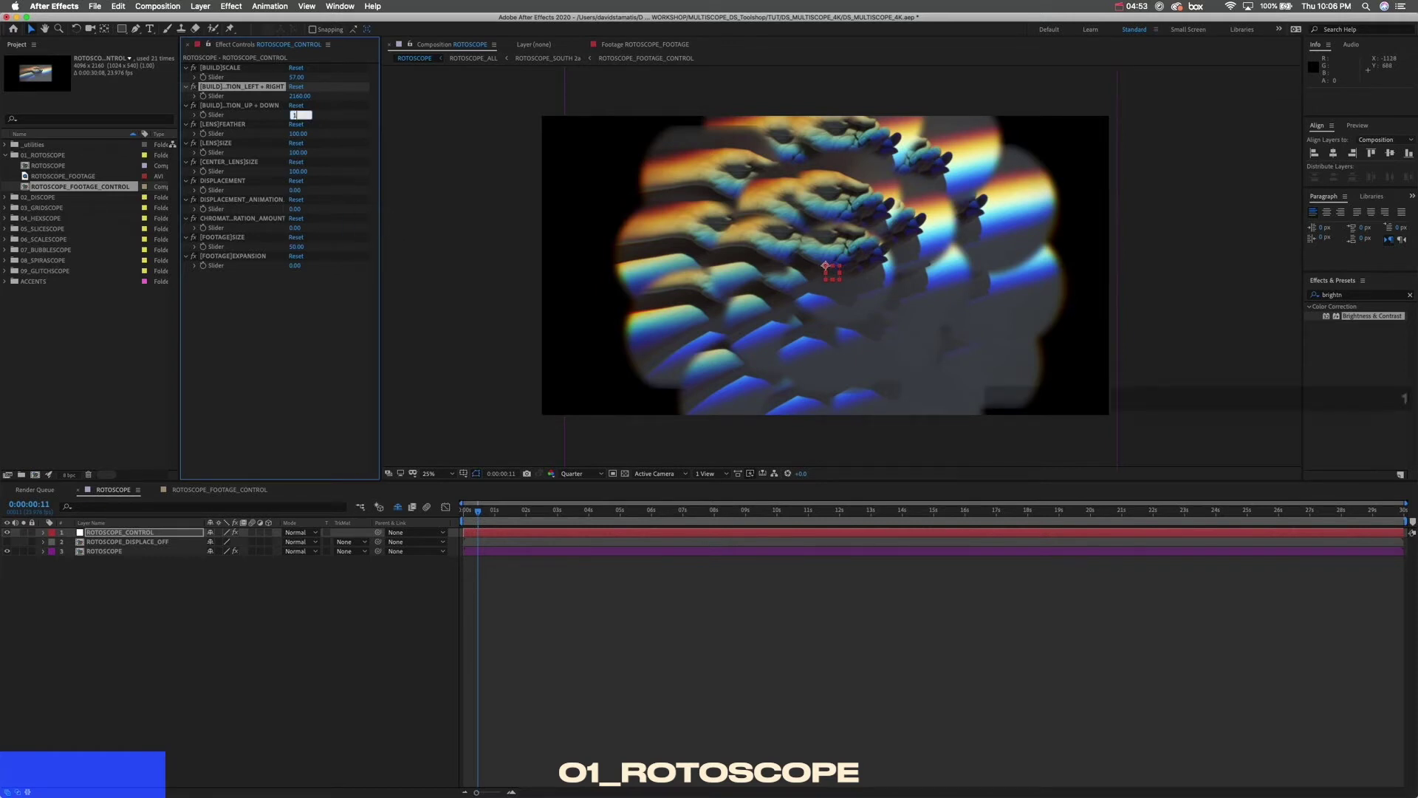
key(Return)
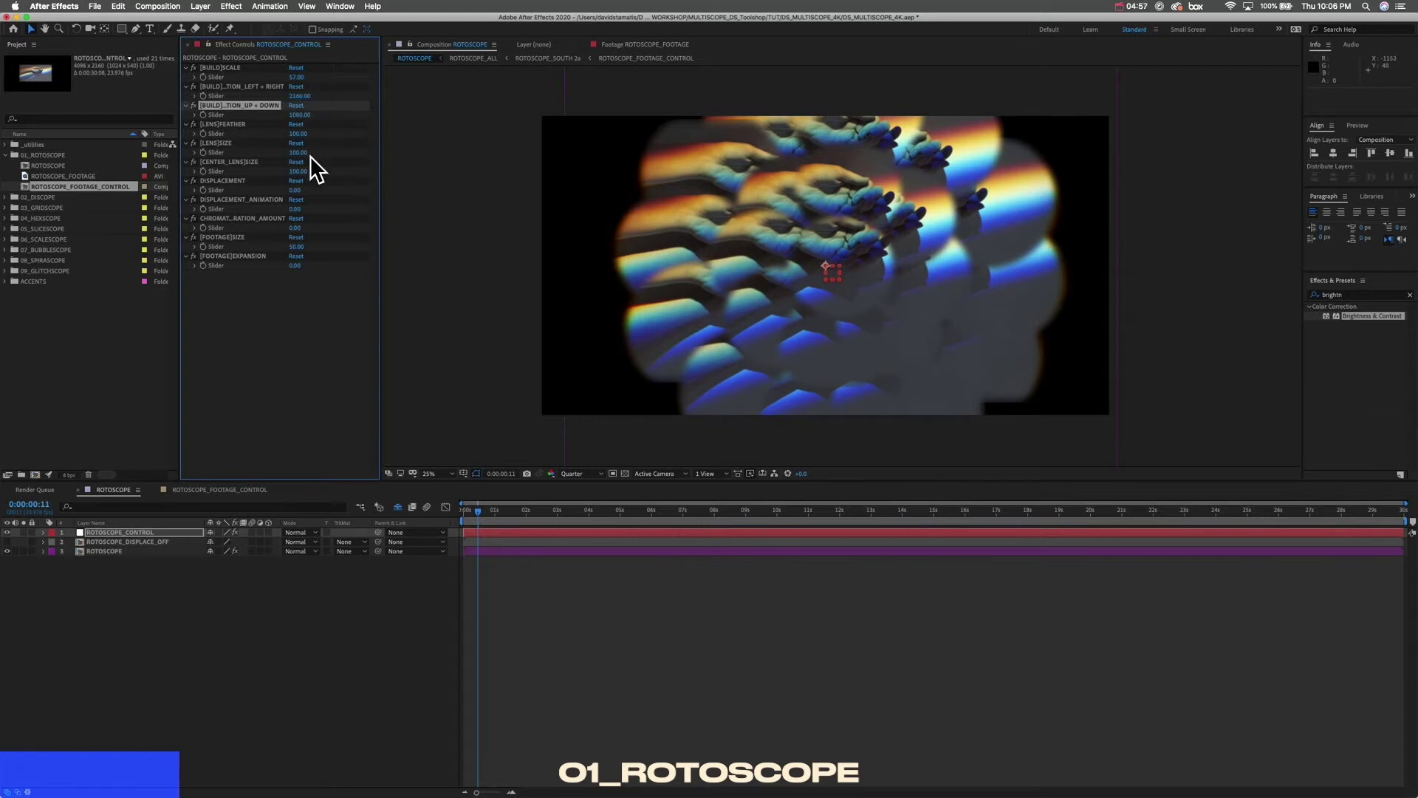
Step: Try the [LENS]FEATHER slider at 0 and at a very high value above 1000
click(237, 124)
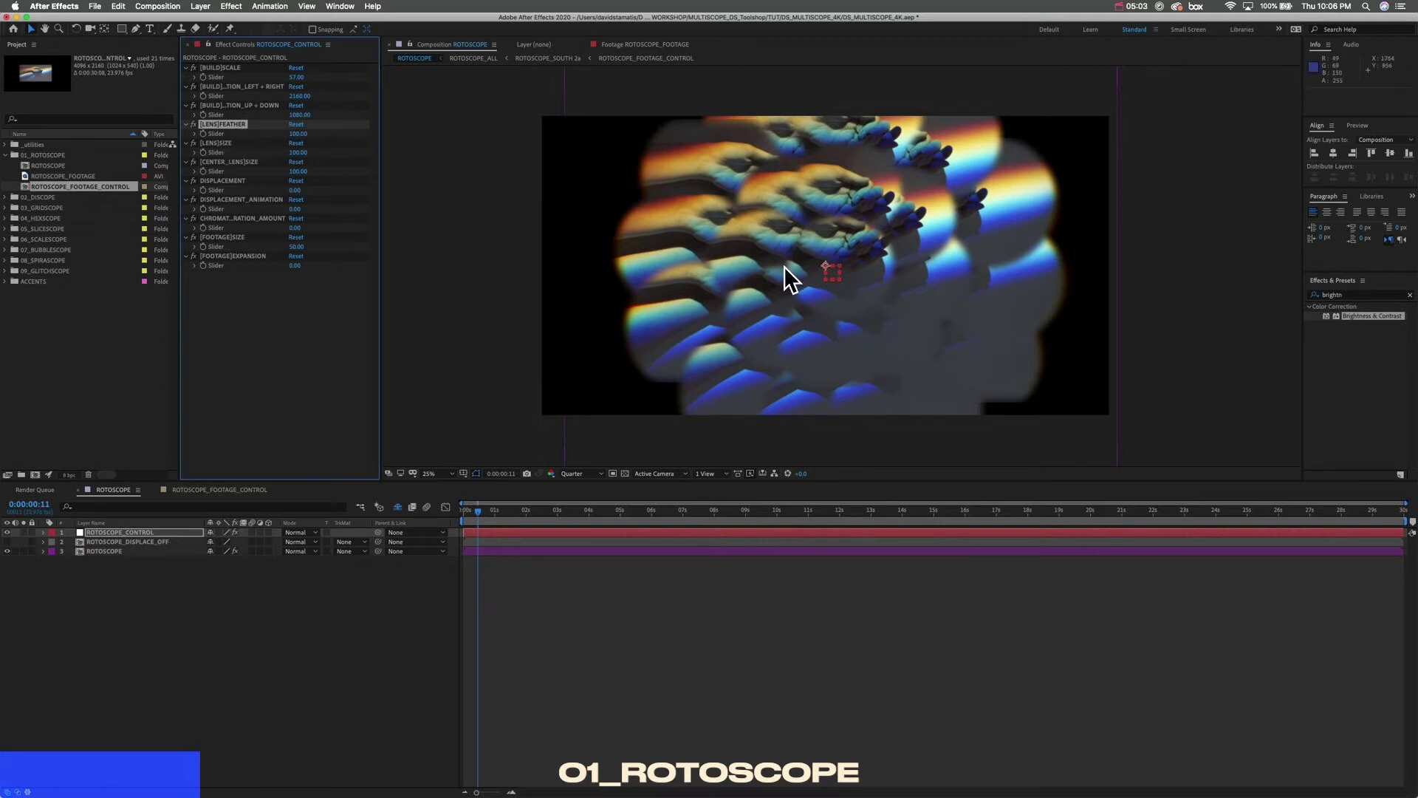
click(300, 134)
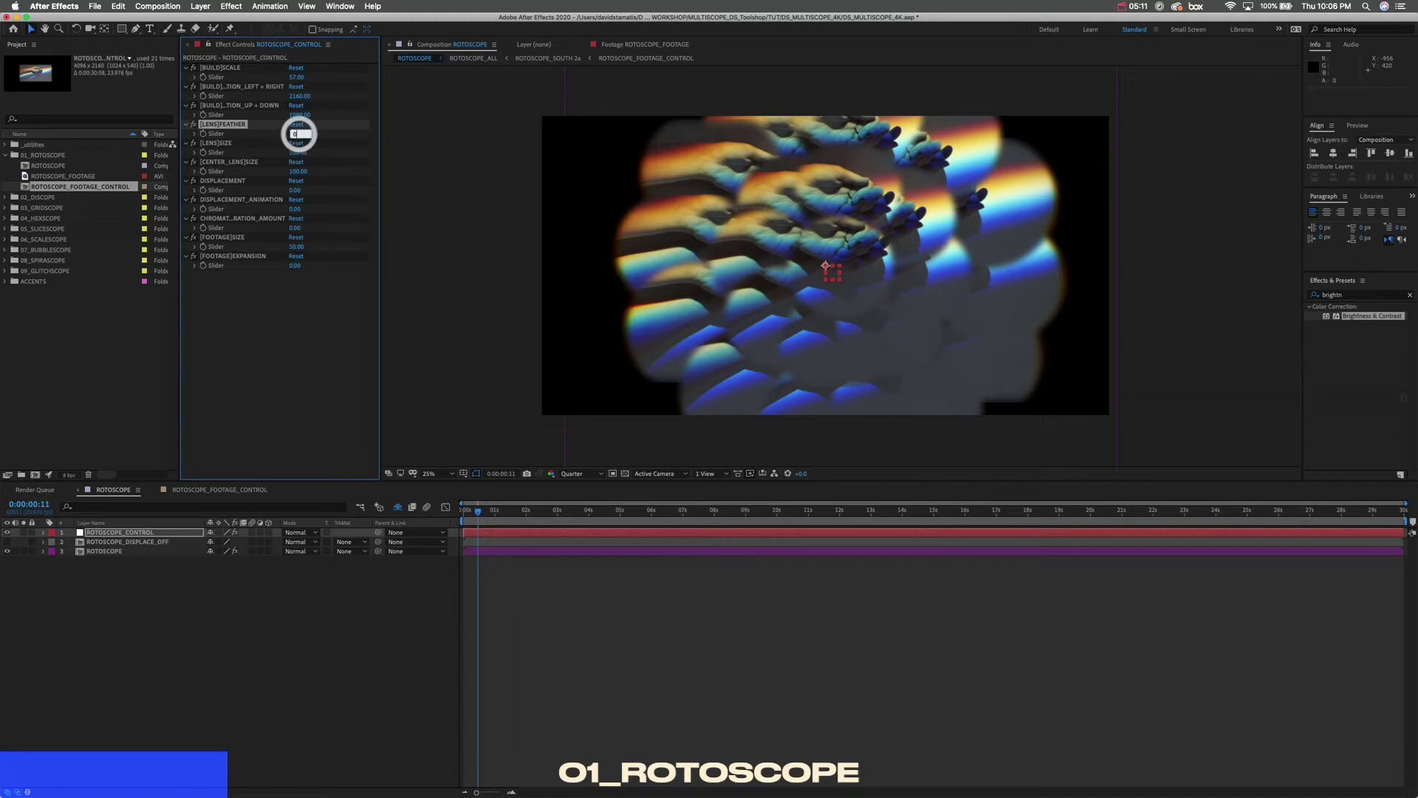
text(0)
key(Return)
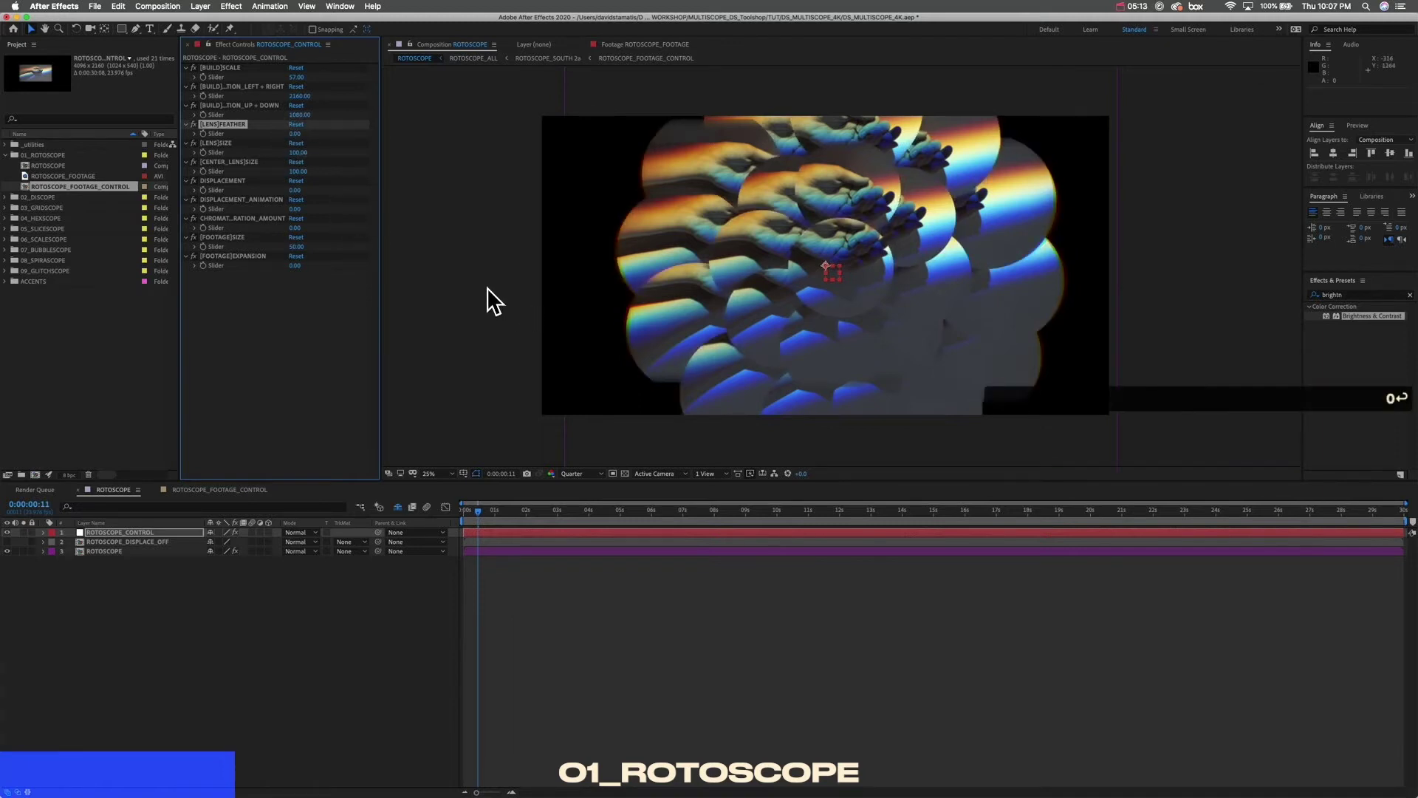
click(467, 285)
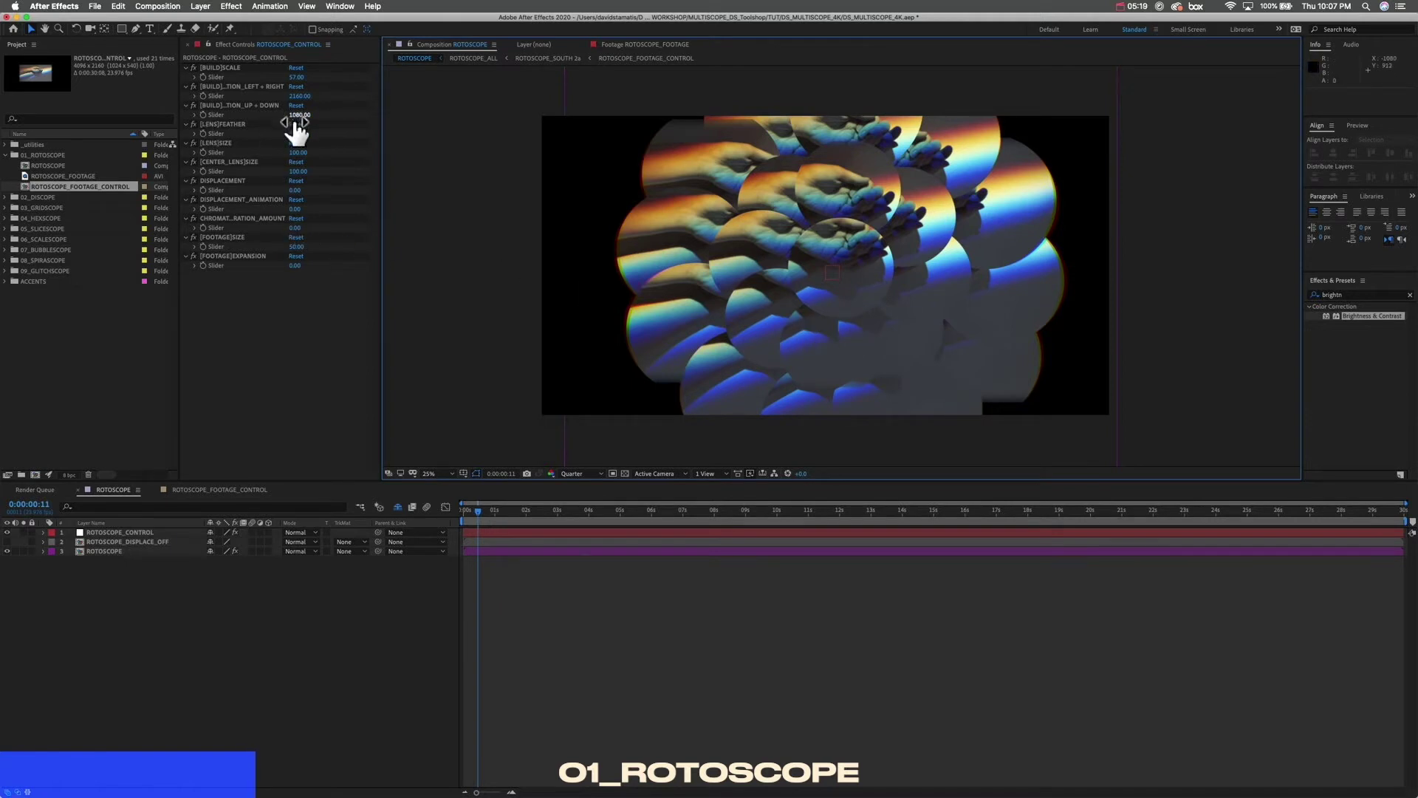
drag(295, 133, 896, 128)
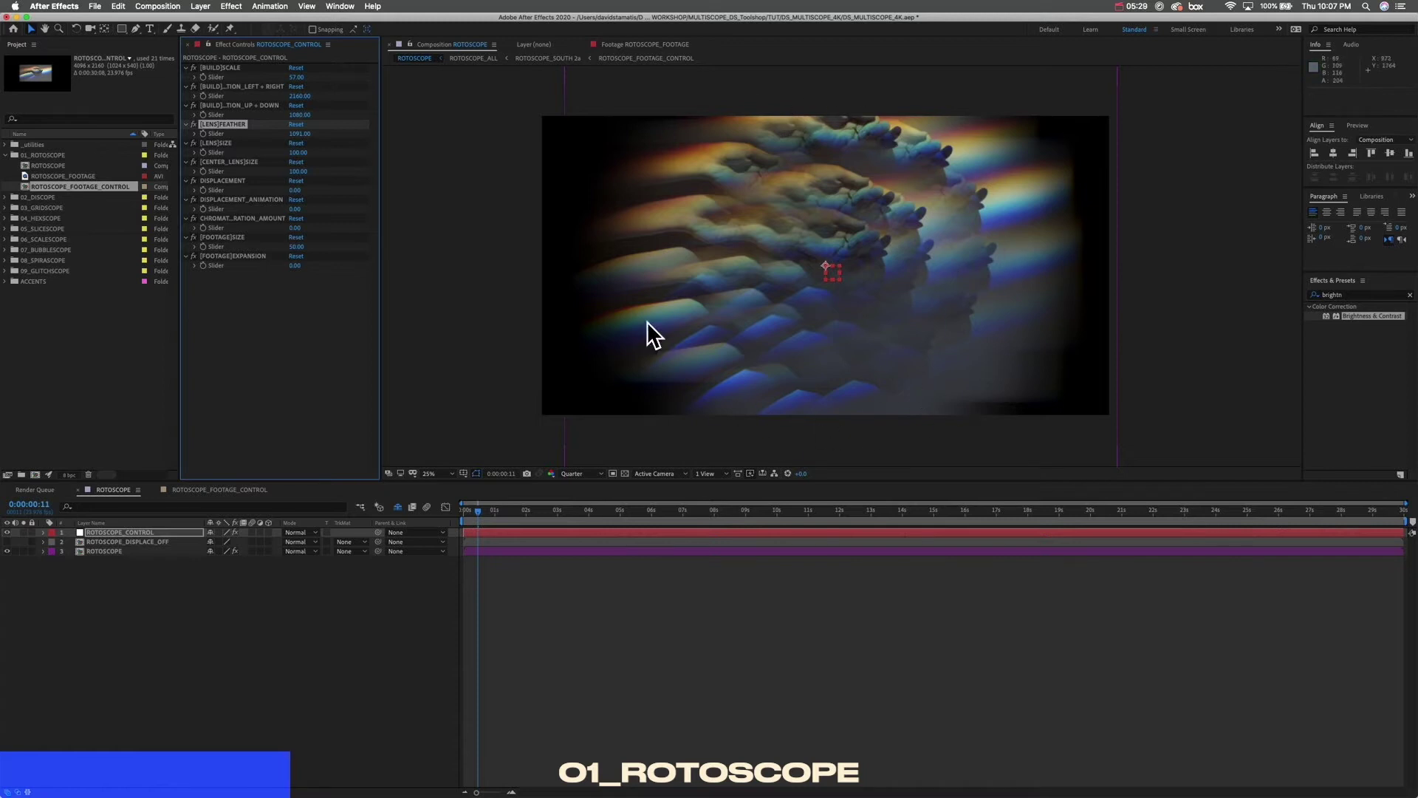
Step: Move the playhead to 0:00:03:02 and set the [LENS]FEATHER slider to 100, followed by 150
drag(304, 152, 559, 517)
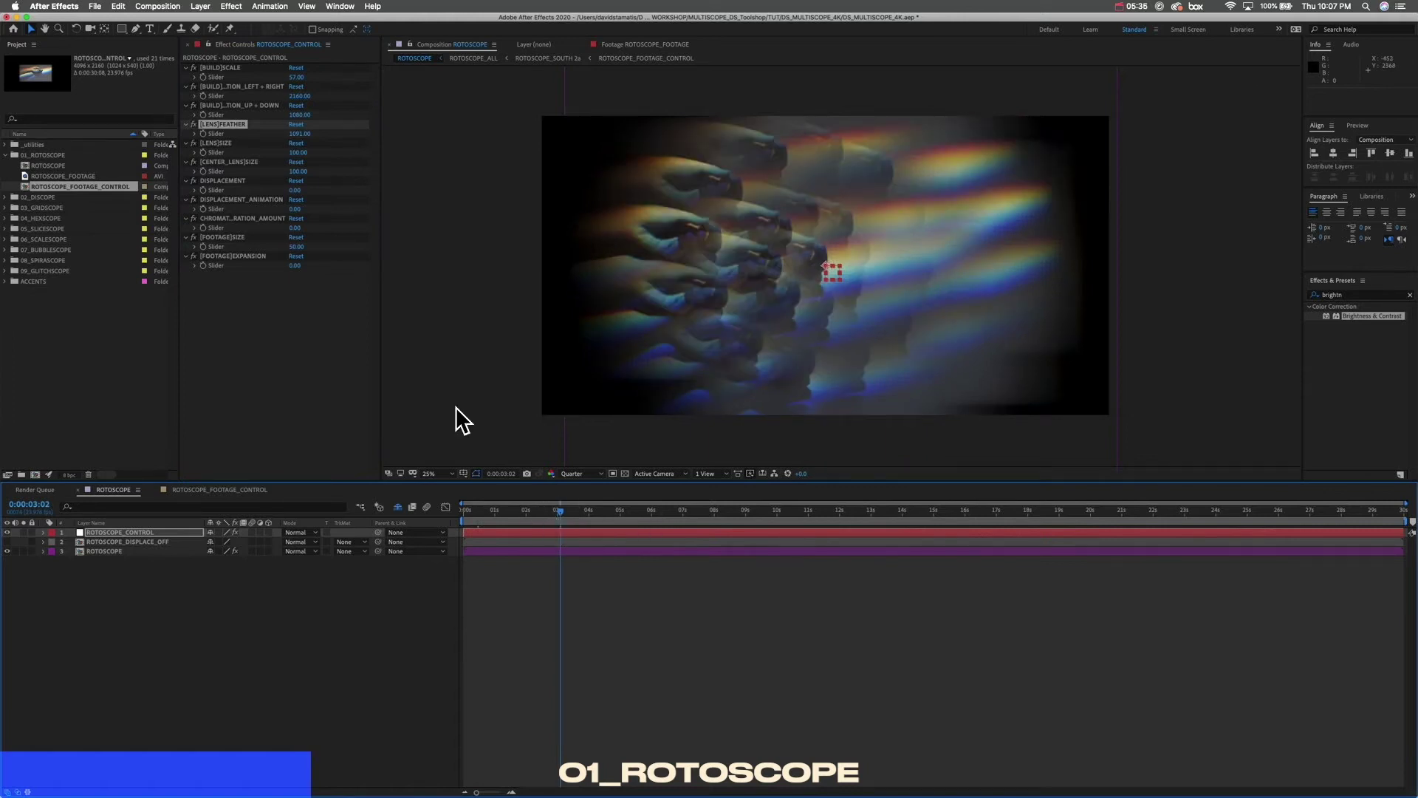
click(297, 134)
text(100)
key(Return)
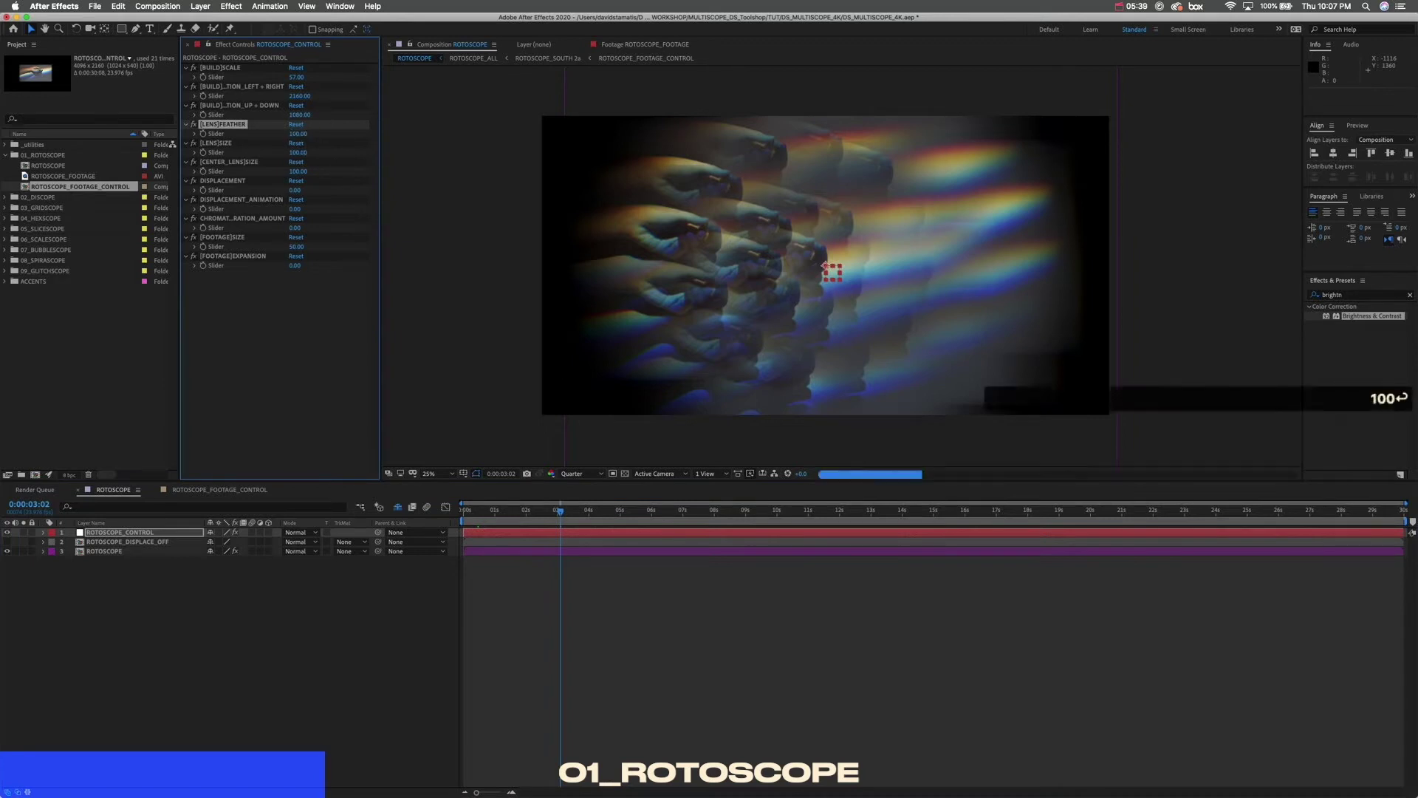
click(308, 135)
text(150)
key(Return)
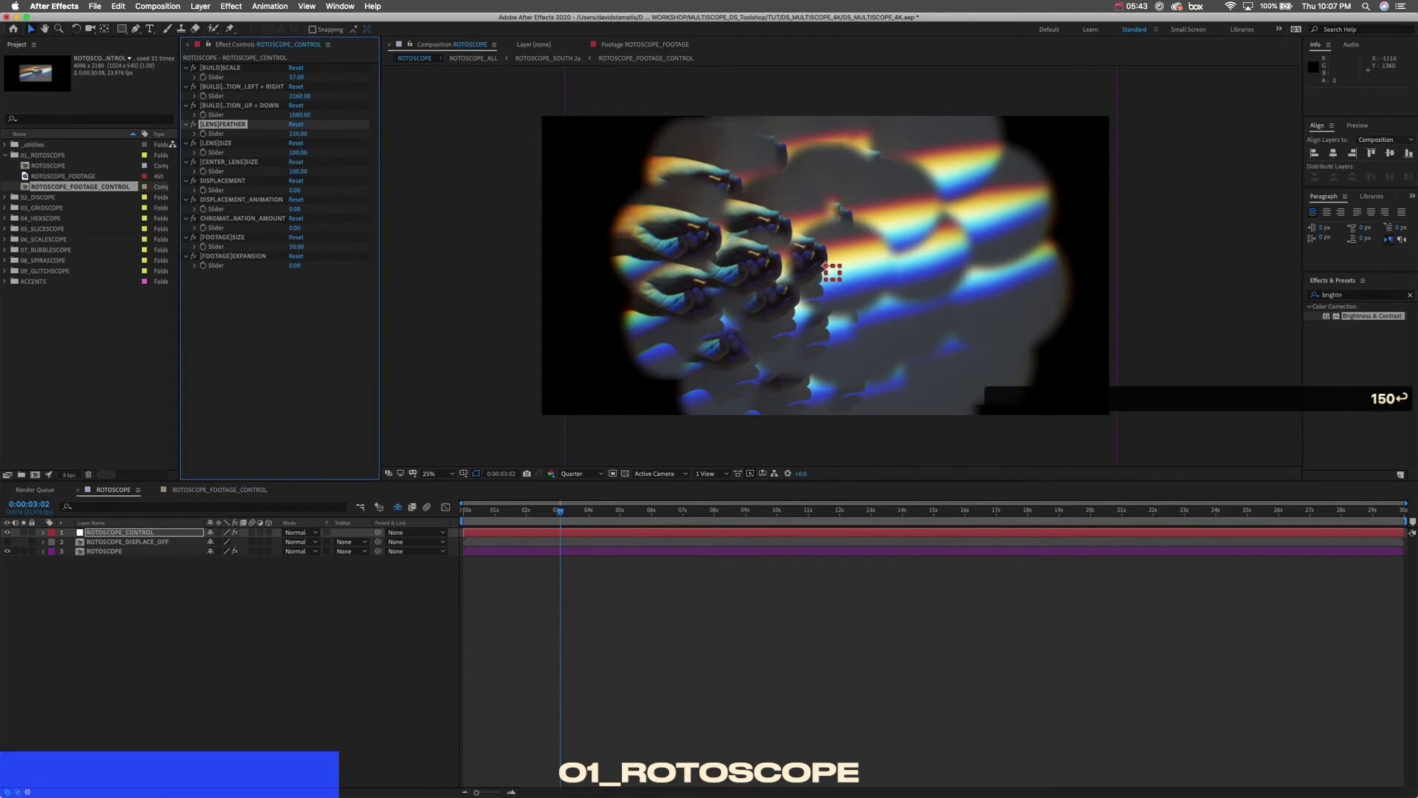
Step: Try a much smaller and a much larger [LENS]SIZE, and set the slider back to 100
click(253, 144)
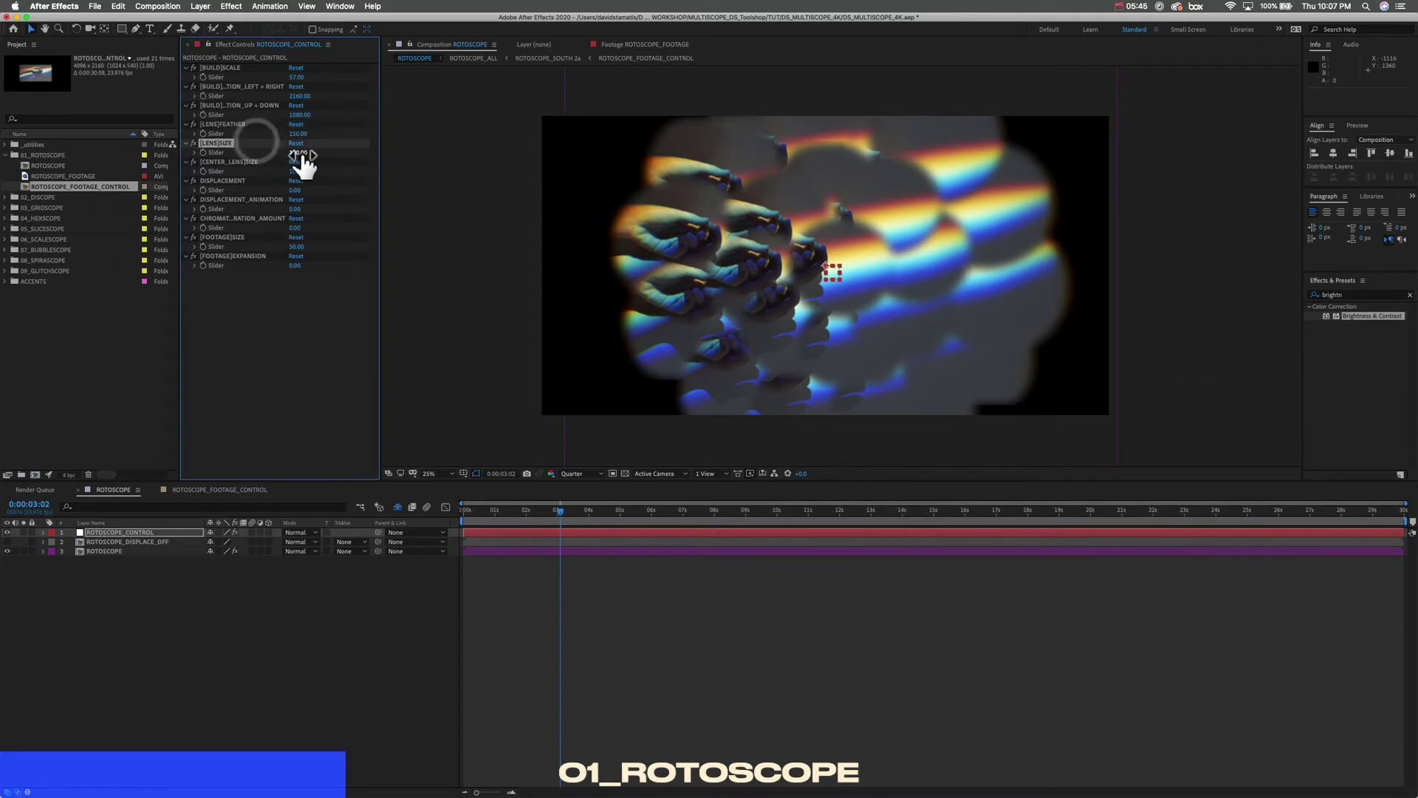
drag(294, 153, 74, 169)
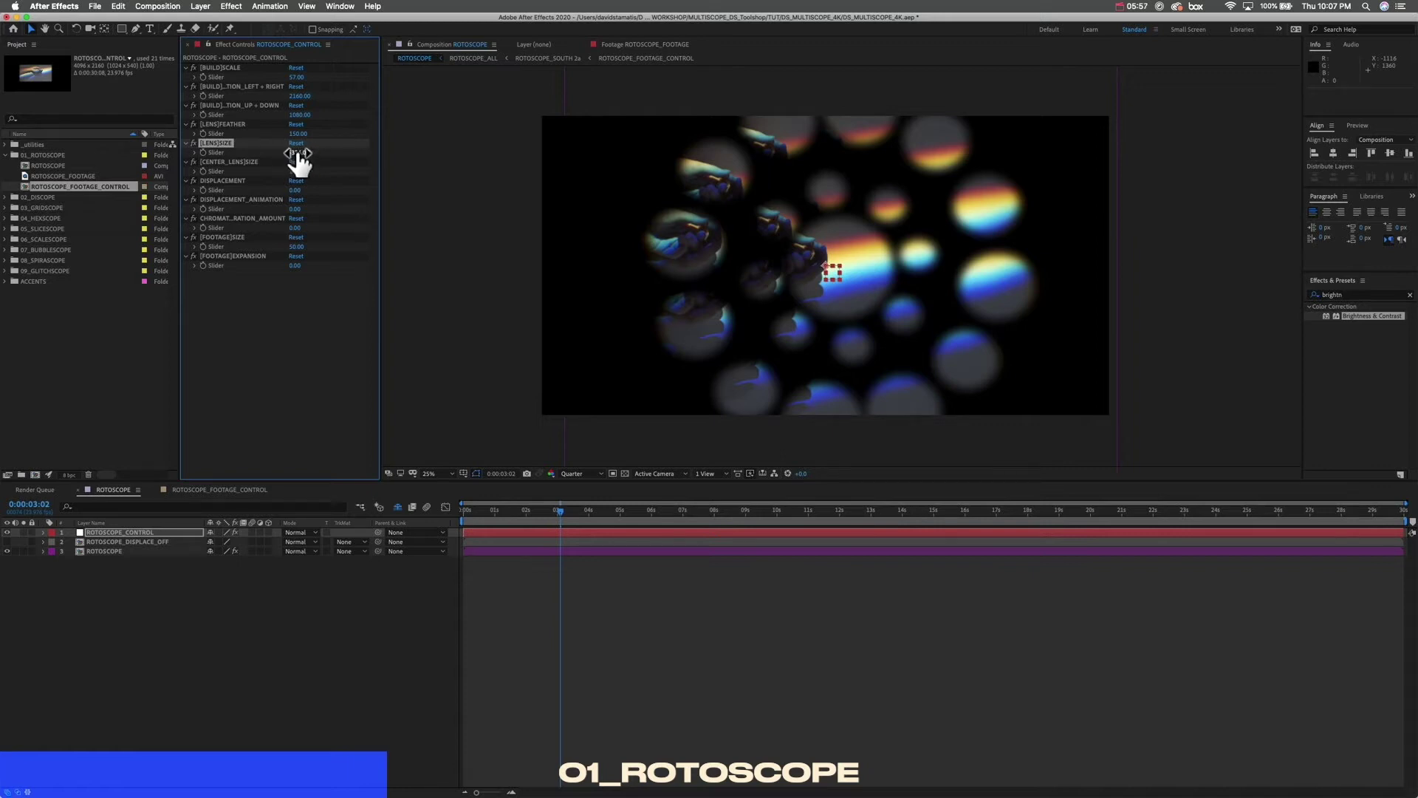
drag(296, 155, 827, 127)
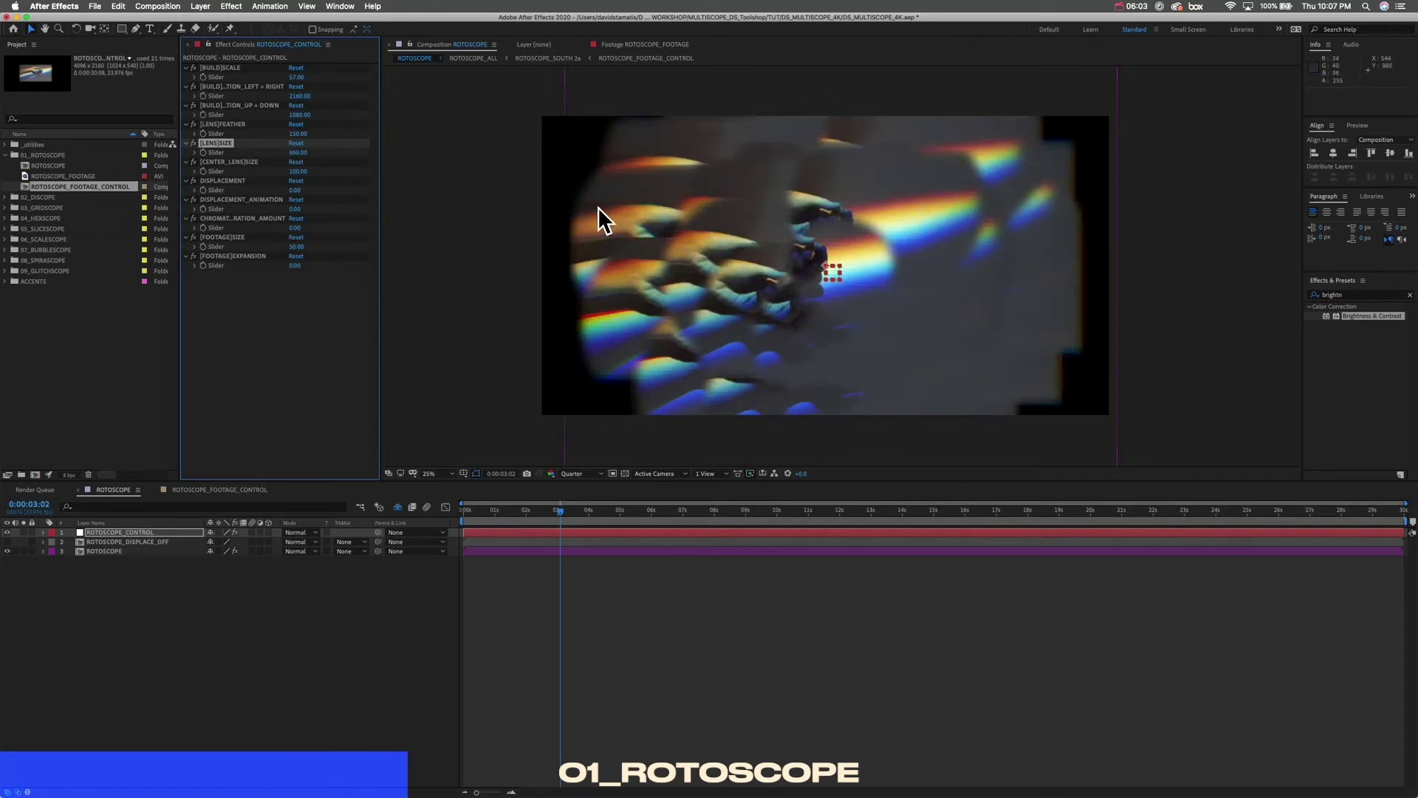
click(298, 152)
text(100)
key(Return)
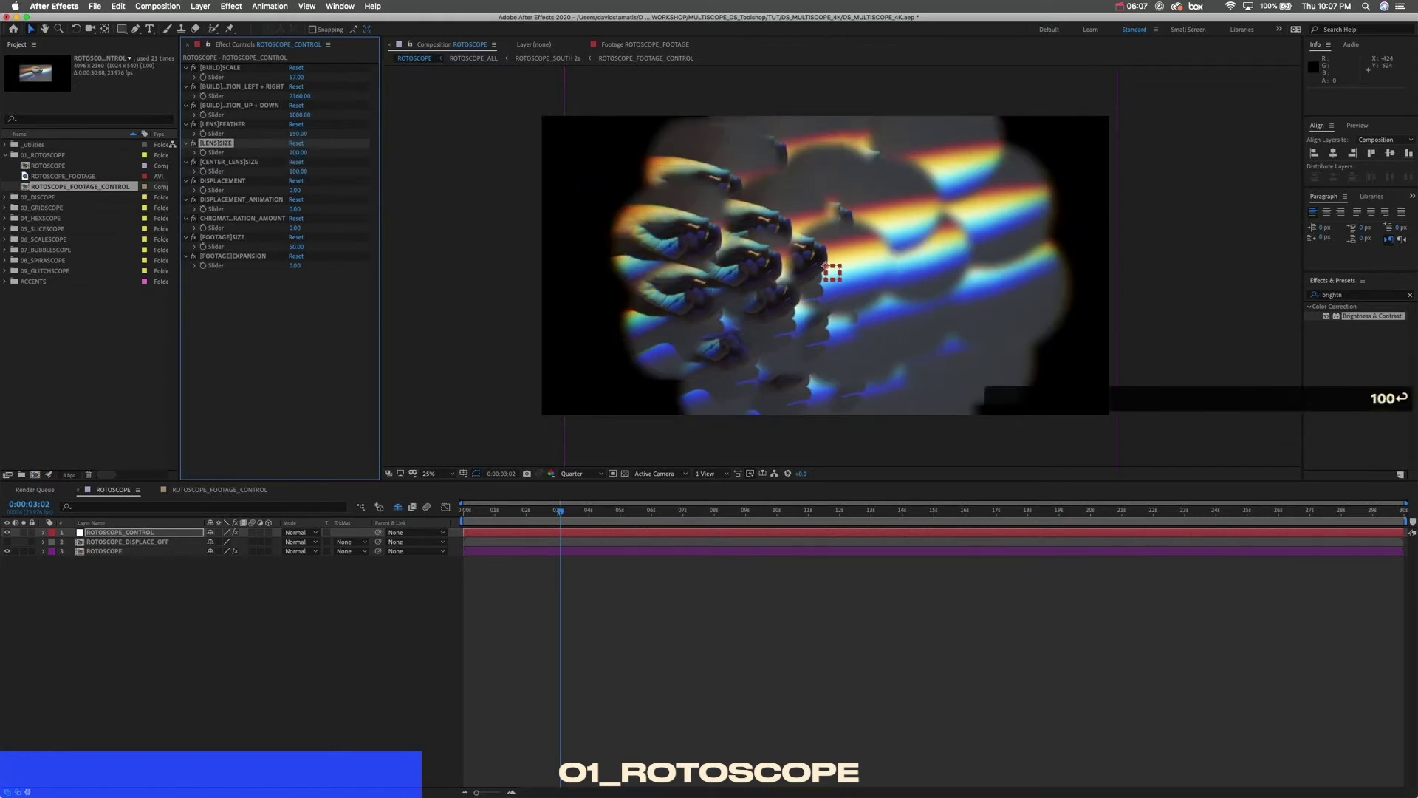
Step: Set the [LENS]SIZE slider of the ROTOSCOPE_CONTROL layer to 0
click(298, 152)
text(0)
key(Return)
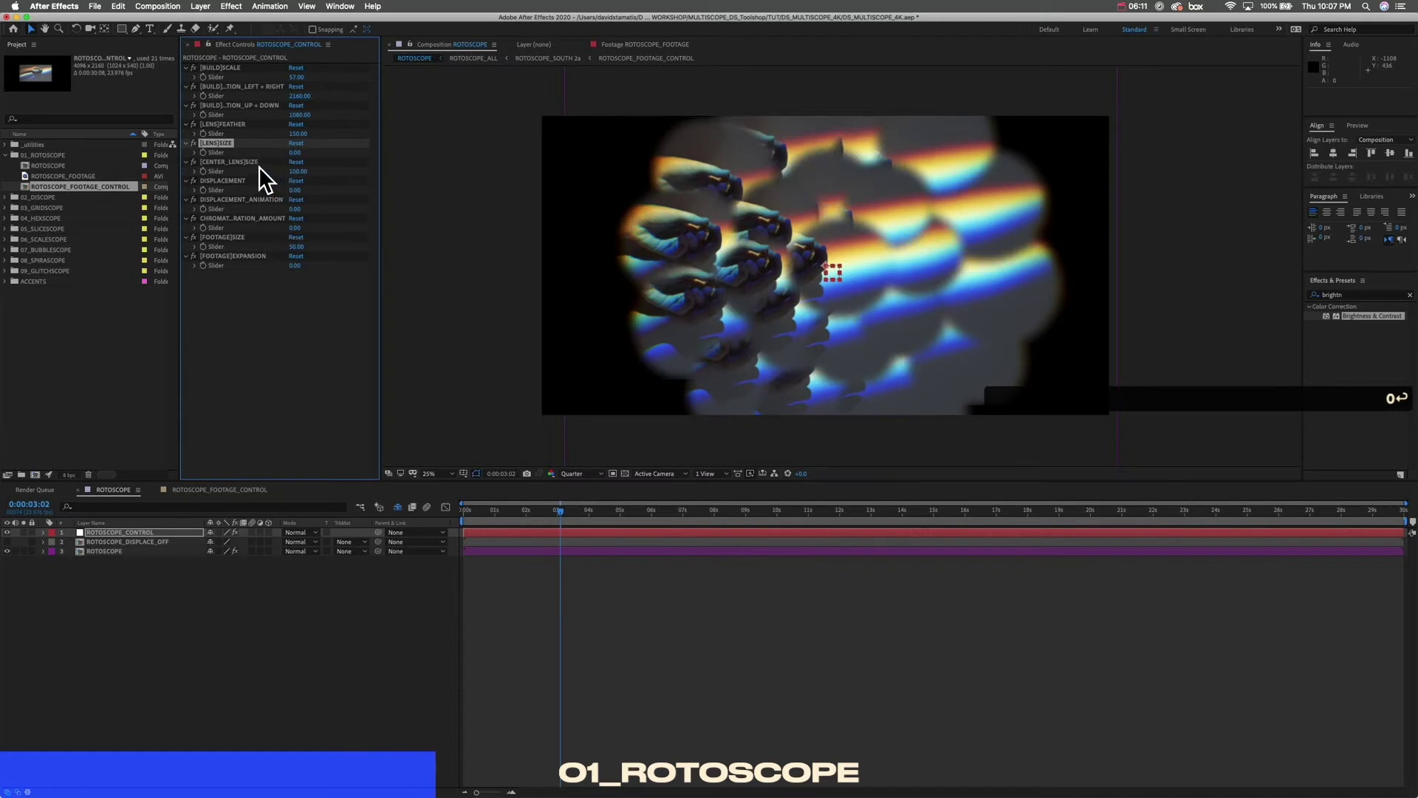
Step: Try a different [CENTER_LENS]SIZE value and set the slider back to 100
click(253, 161)
drag(295, 171, 393, 191)
click(297, 172)
text(100)
key(Return)
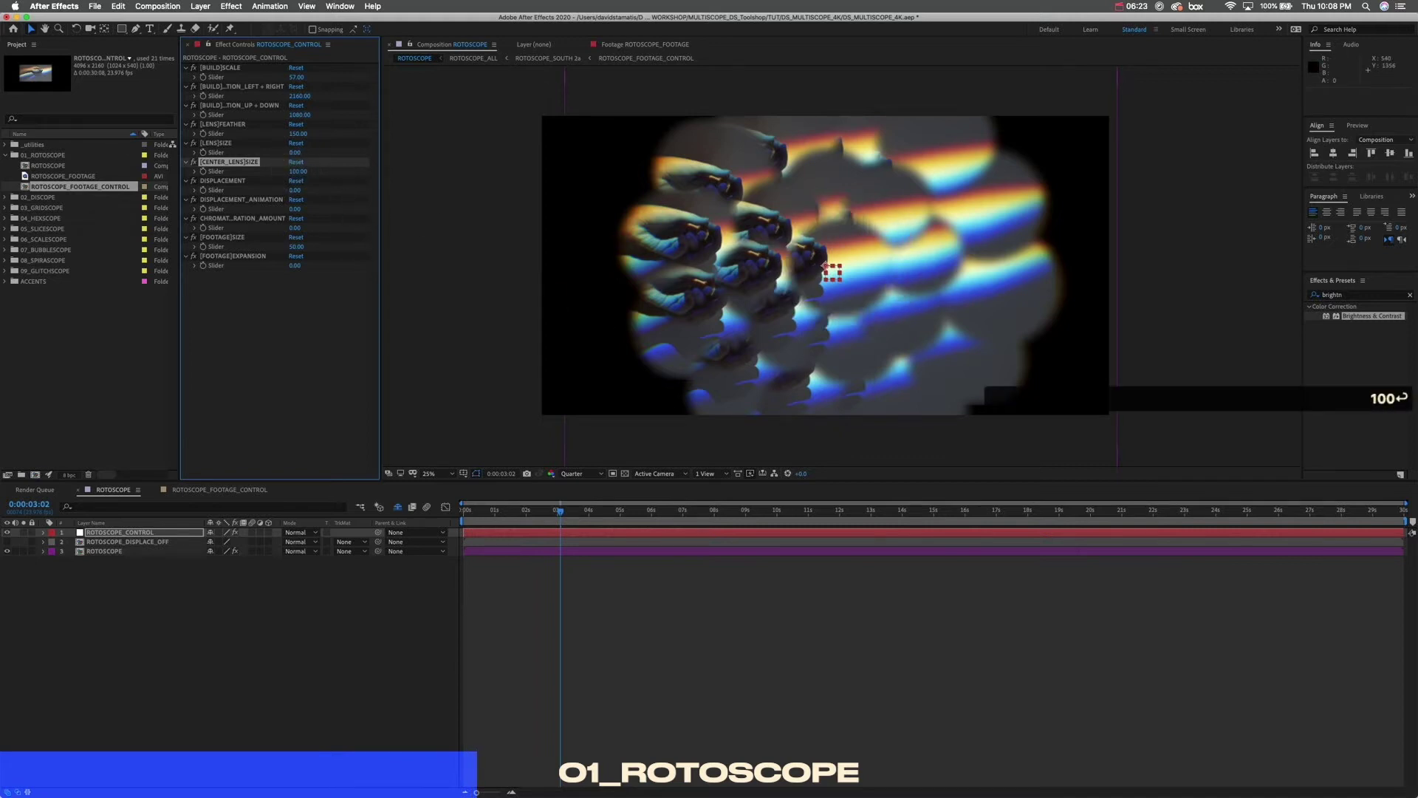
Step: Raise the [BUILD]SCALE slider to 90 and increase the DISPLACEMENT slider to distort the footage
click(222, 181)
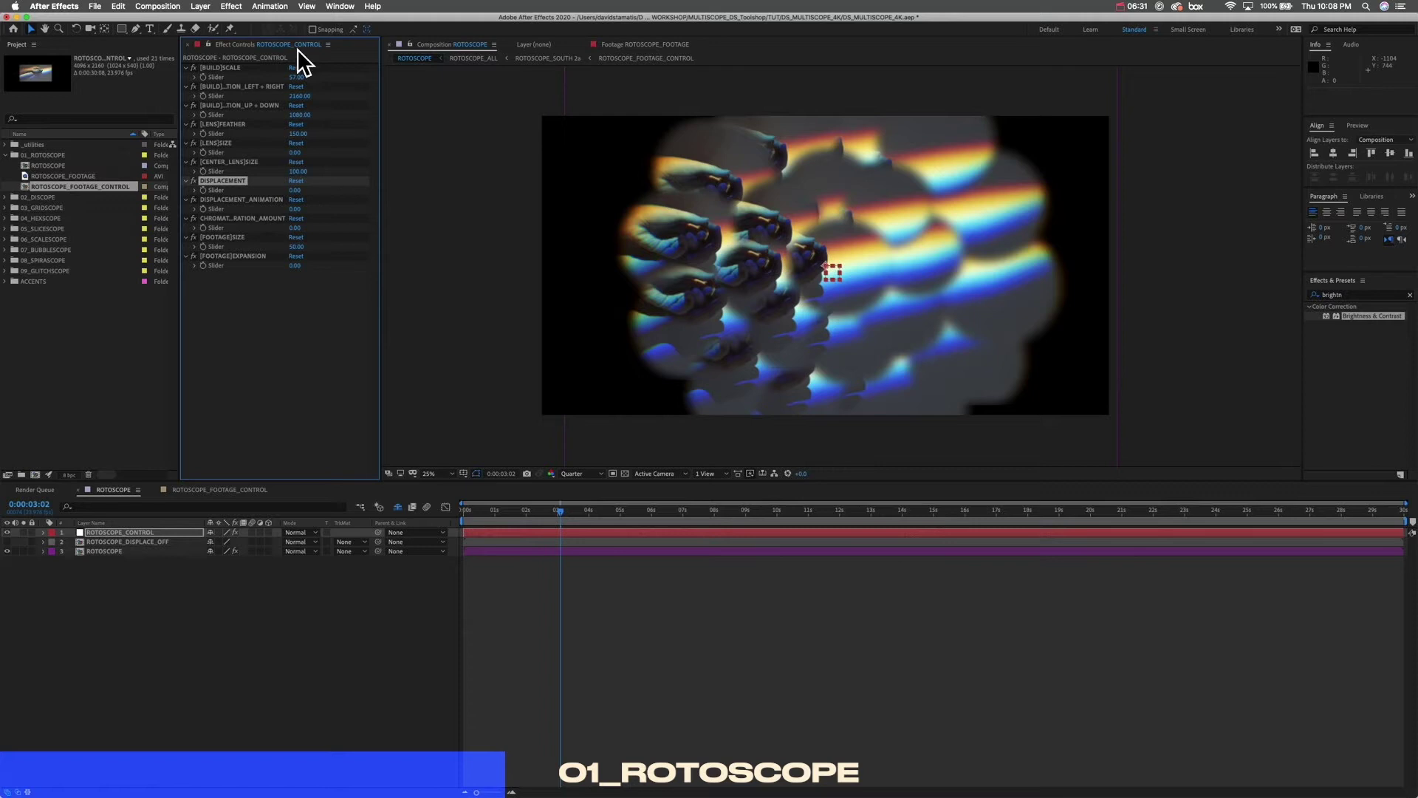
mouse_move(296, 77)
mouse_down()
mouse_move(345, 74)
mouse_move(316, 70)
mouse_up()
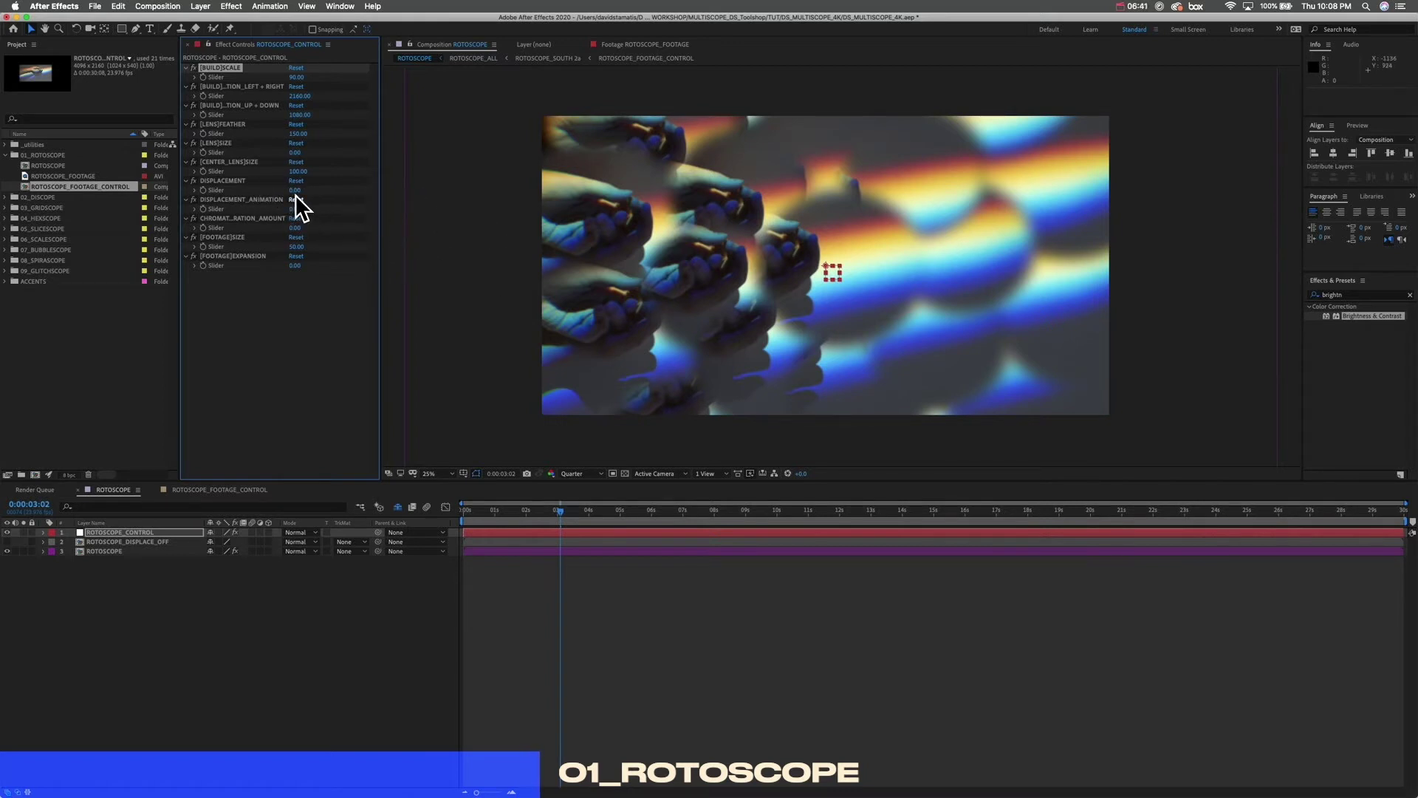
click(271, 180)
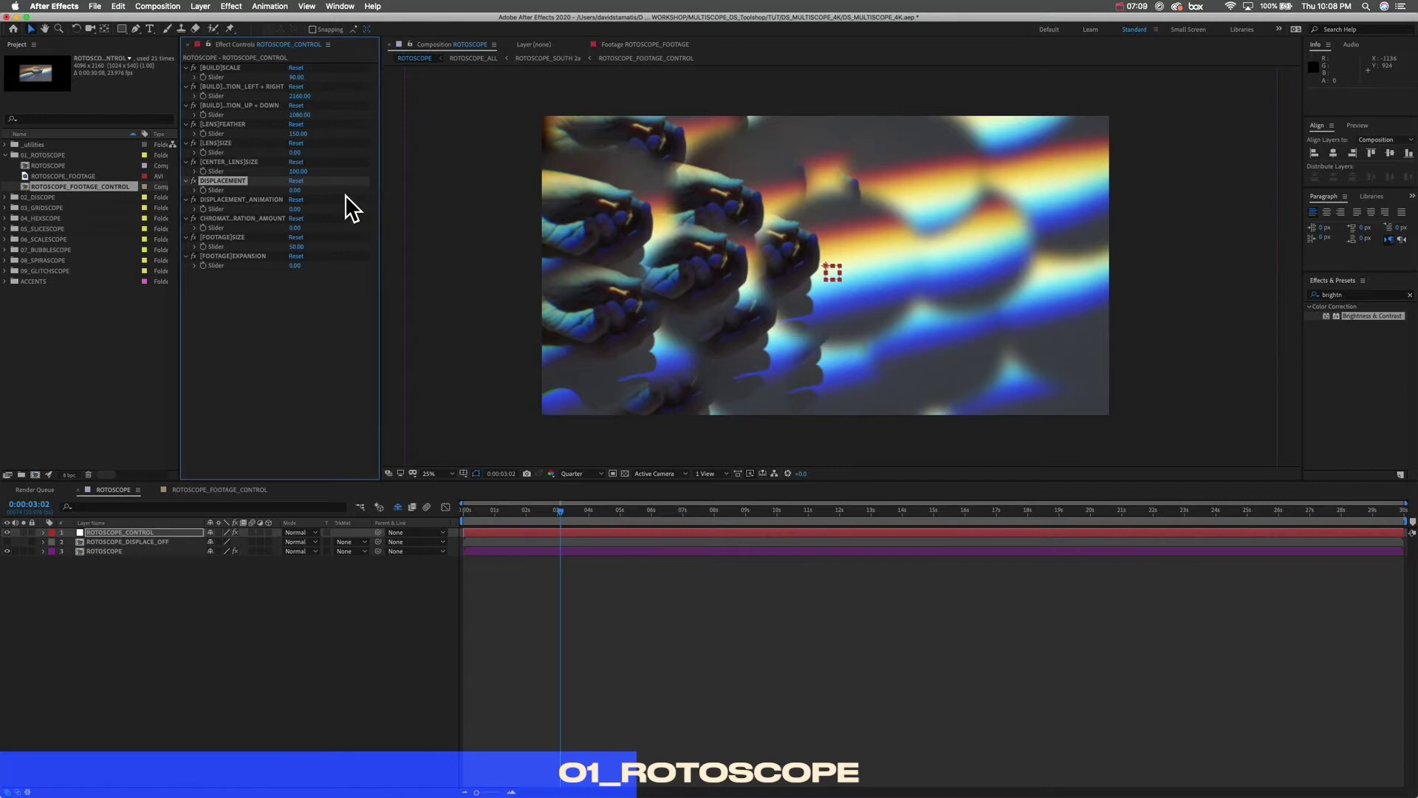
drag(300, 193, 392, 194)
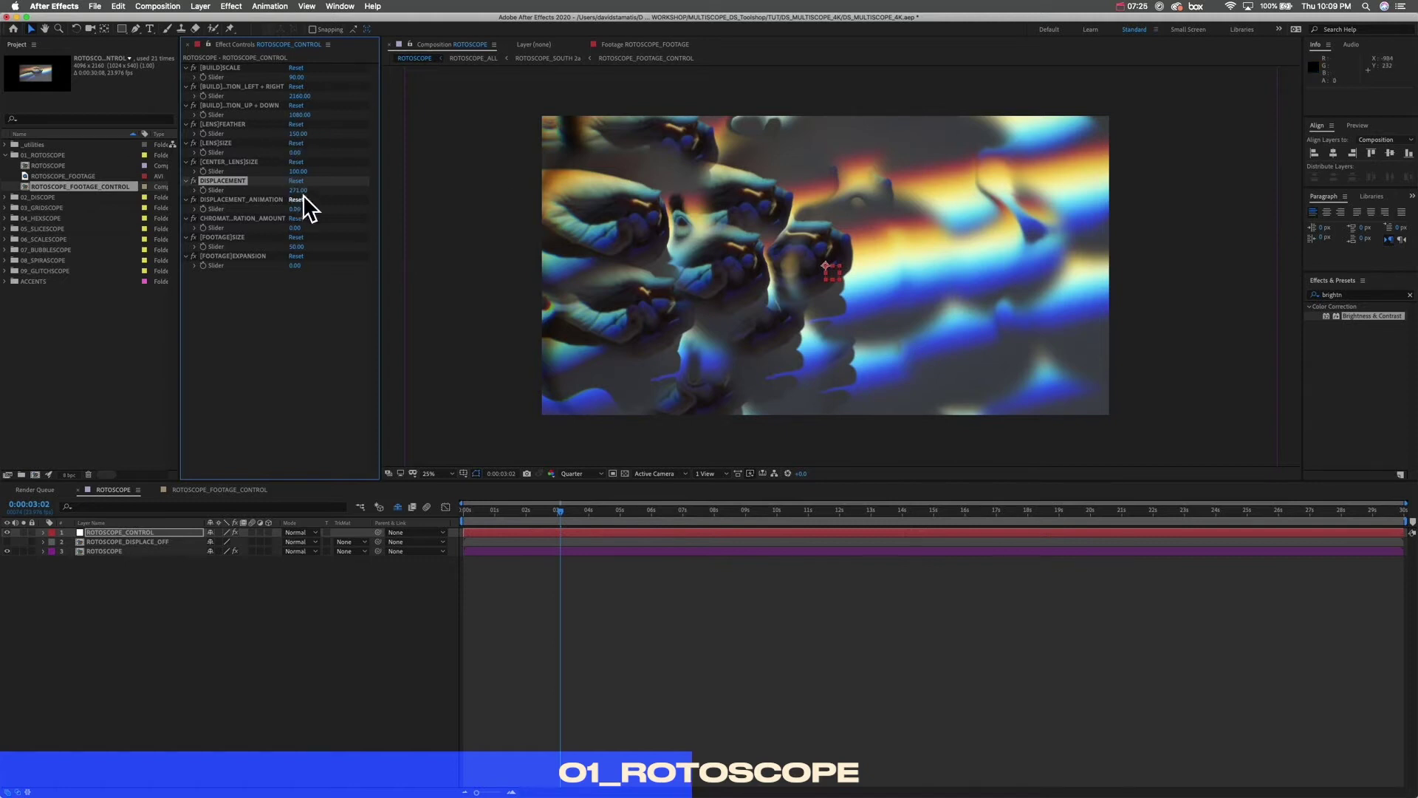
Step: Set the DISPLACEMENT slider of the ROTOSCOPE_CONTROL layer to 30 and move the current time to 0:00:01:22
mouse_move(299, 191)
mouse_down()
mouse_move(190, 197)
mouse_move(295, 198)
mouse_up()
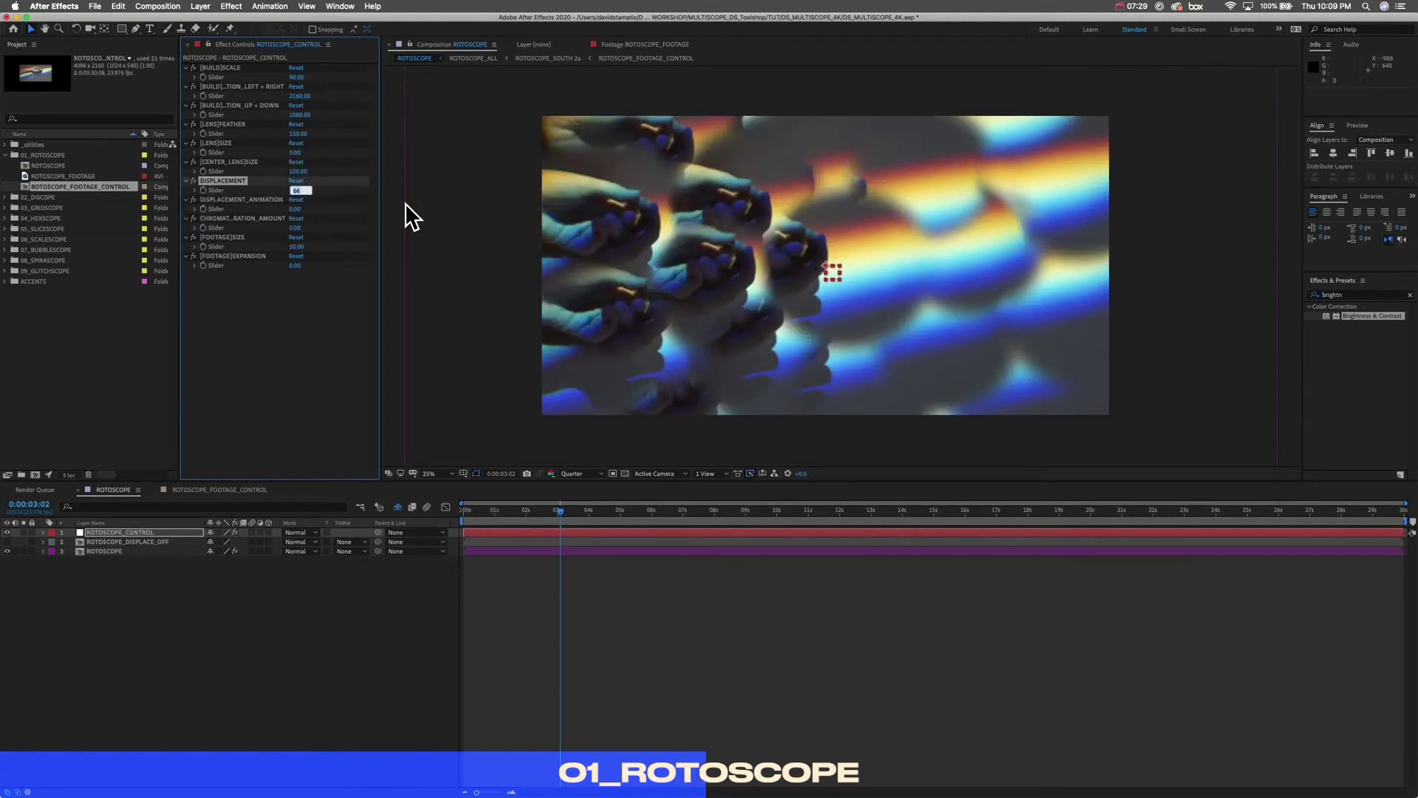
text(30)
key(Return)
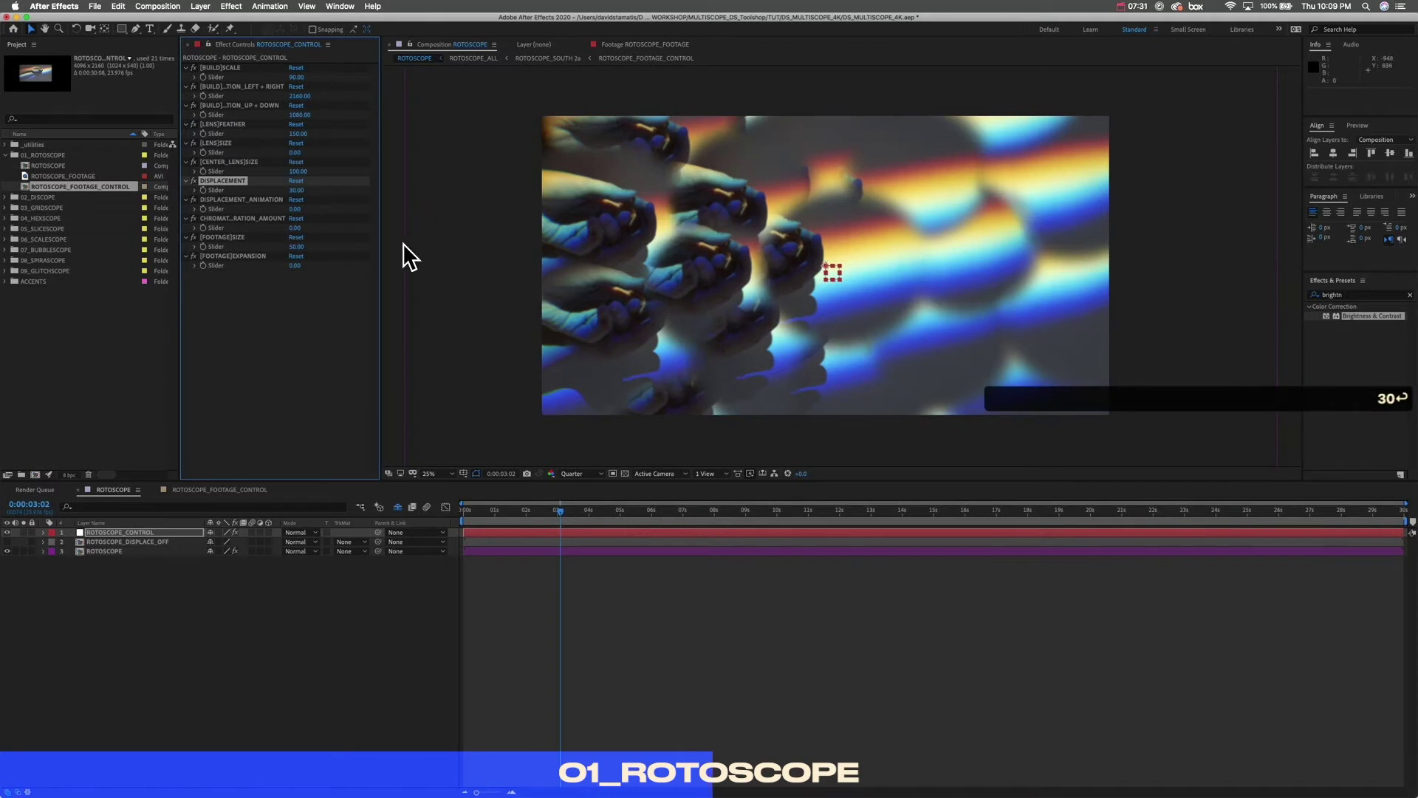
drag(562, 500, 524, 514)
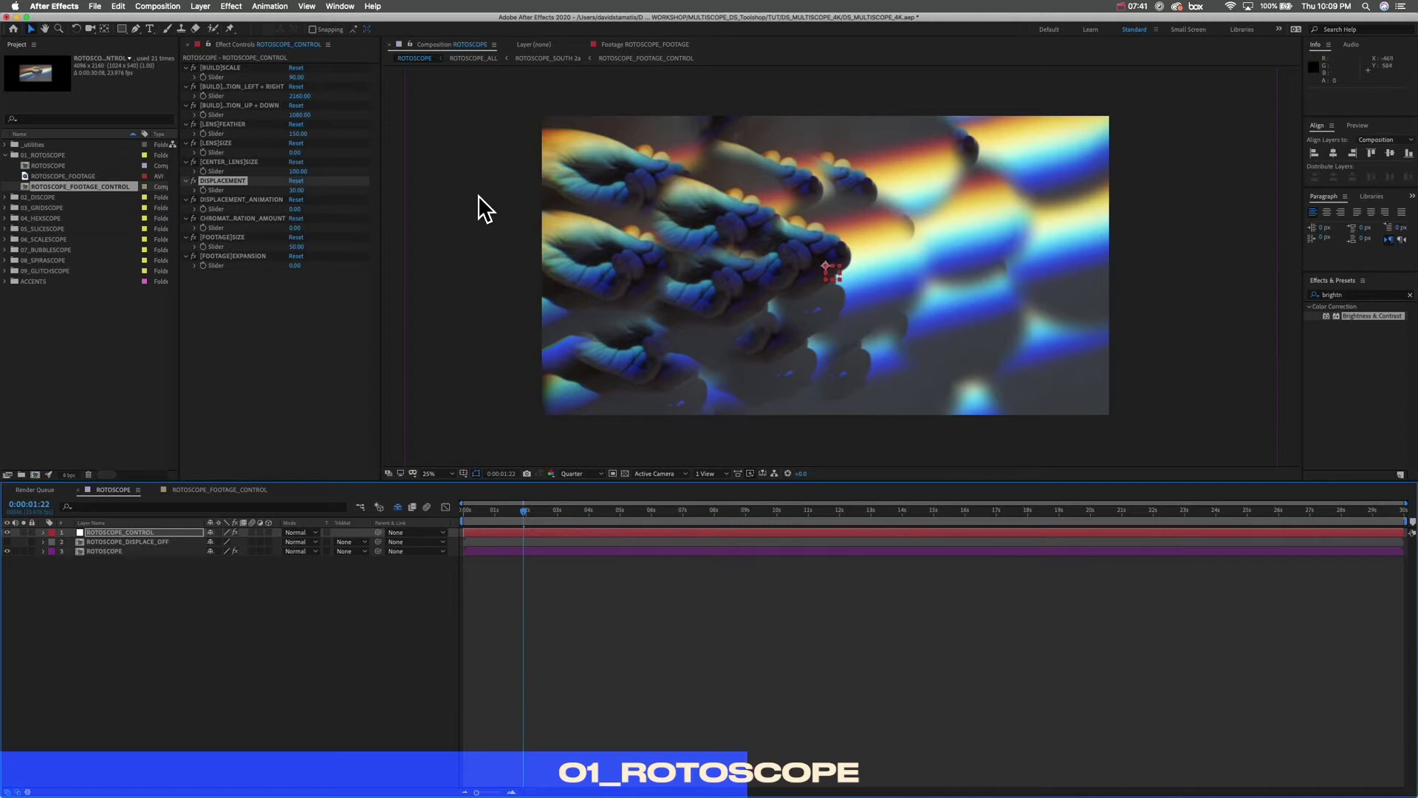
Step: Try an extreme DISPLACEMENT value, undo it, and set the slider to 50
drag(298, 190, 322, 205)
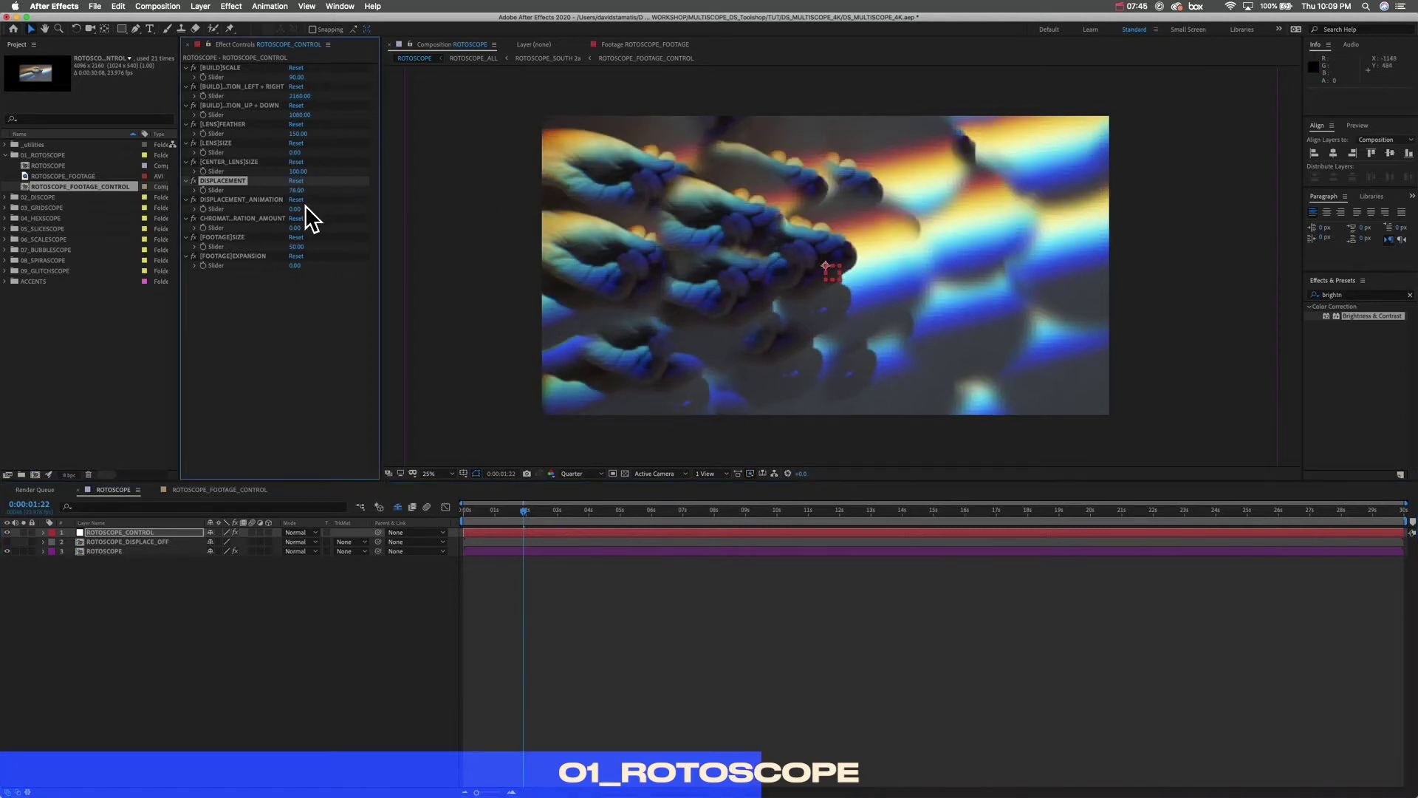
drag(305, 188, 1086, 237)
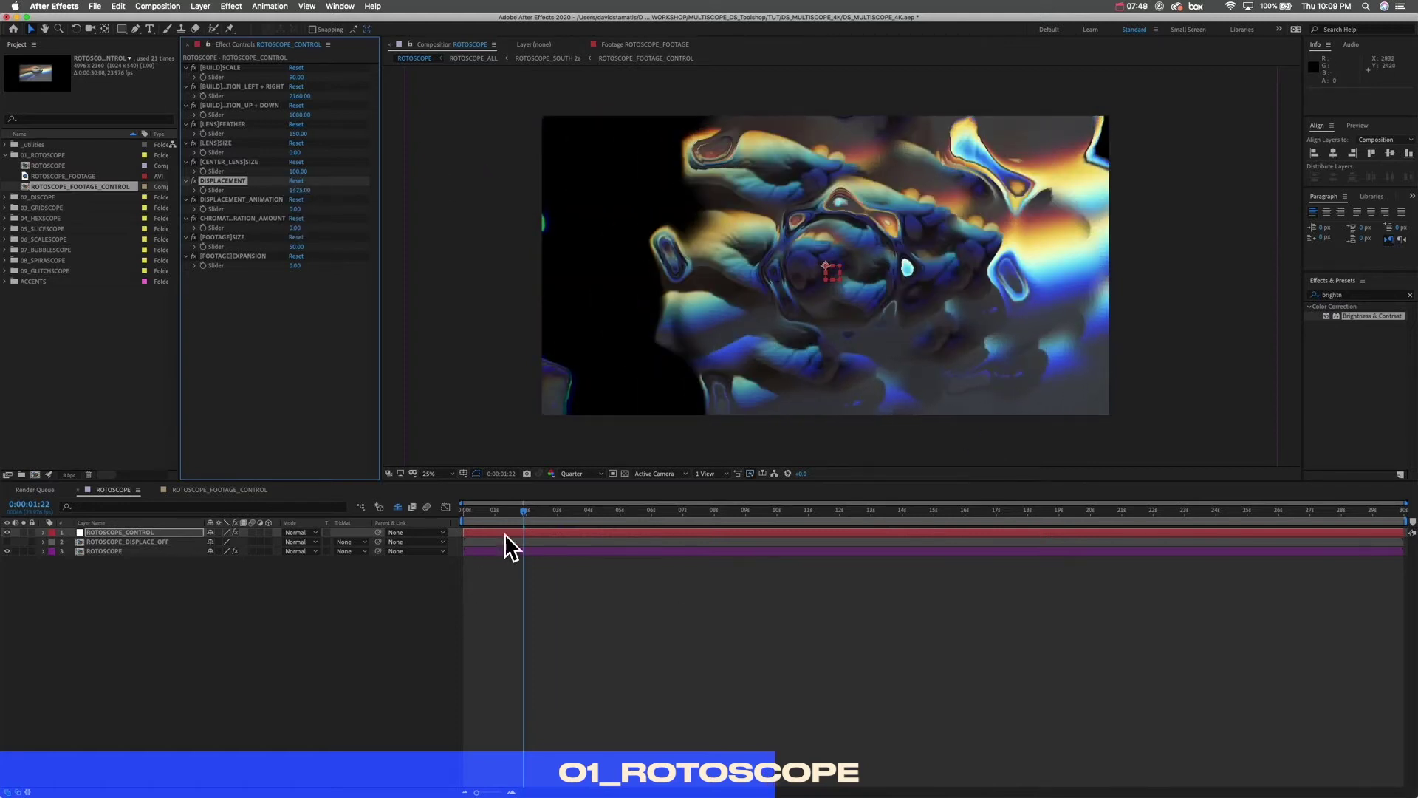
key(super+z)
click(300, 191)
text(50)
key(Return)
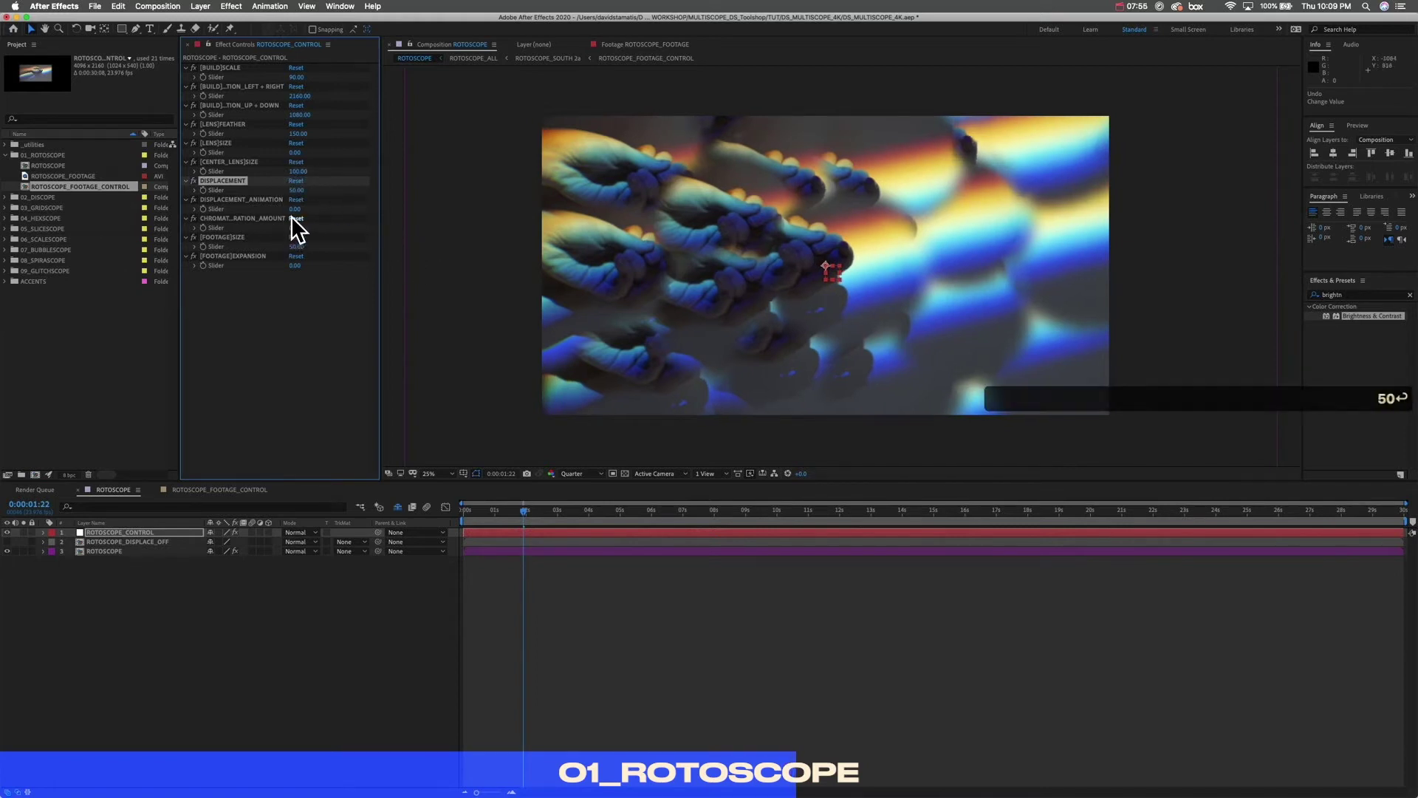
Step: Raise the DISPLACEMENT slider to 162, try a higher DISPLACEMENT_ANIMATION value, and set that slider back to 0
drag(295, 190, 325, 193)
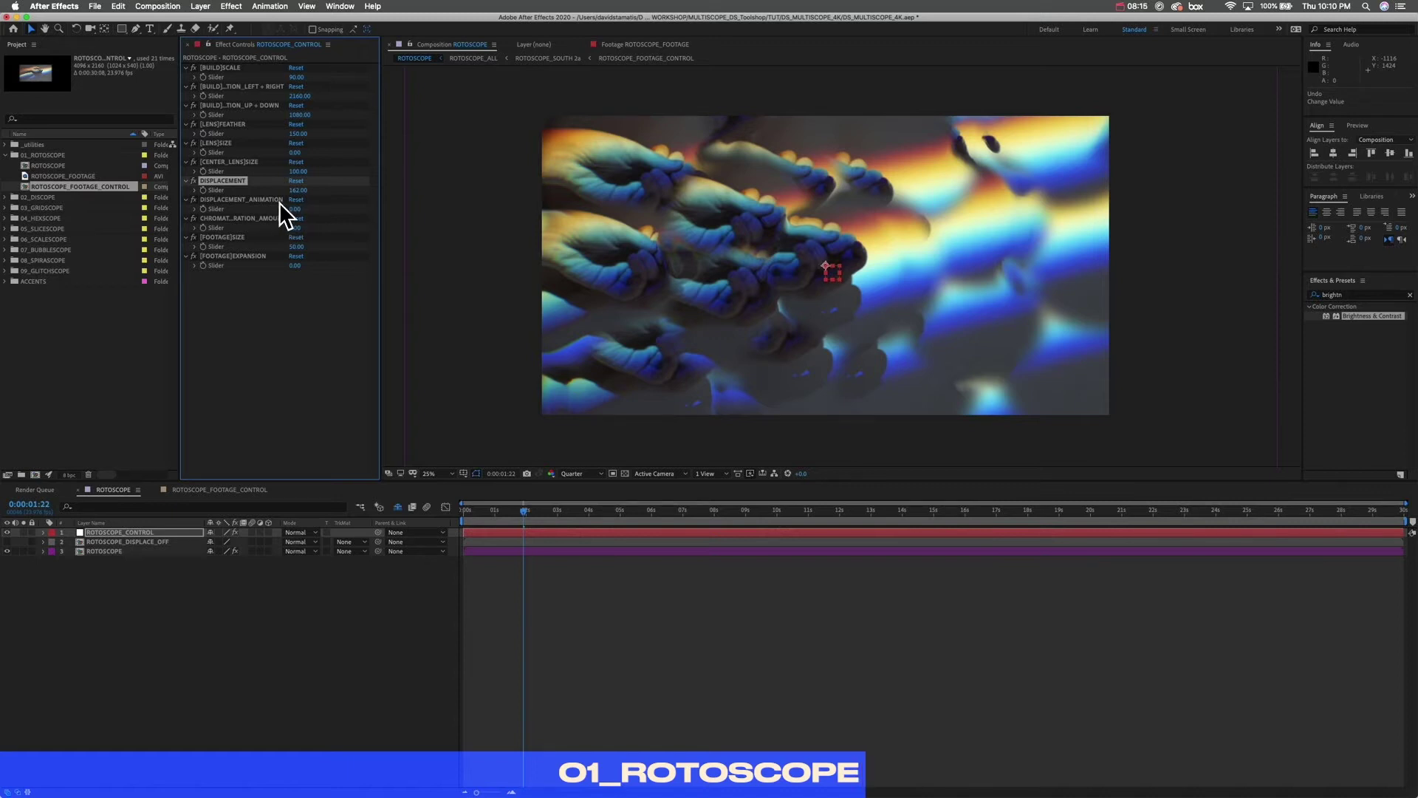
drag(295, 211, 329, 219)
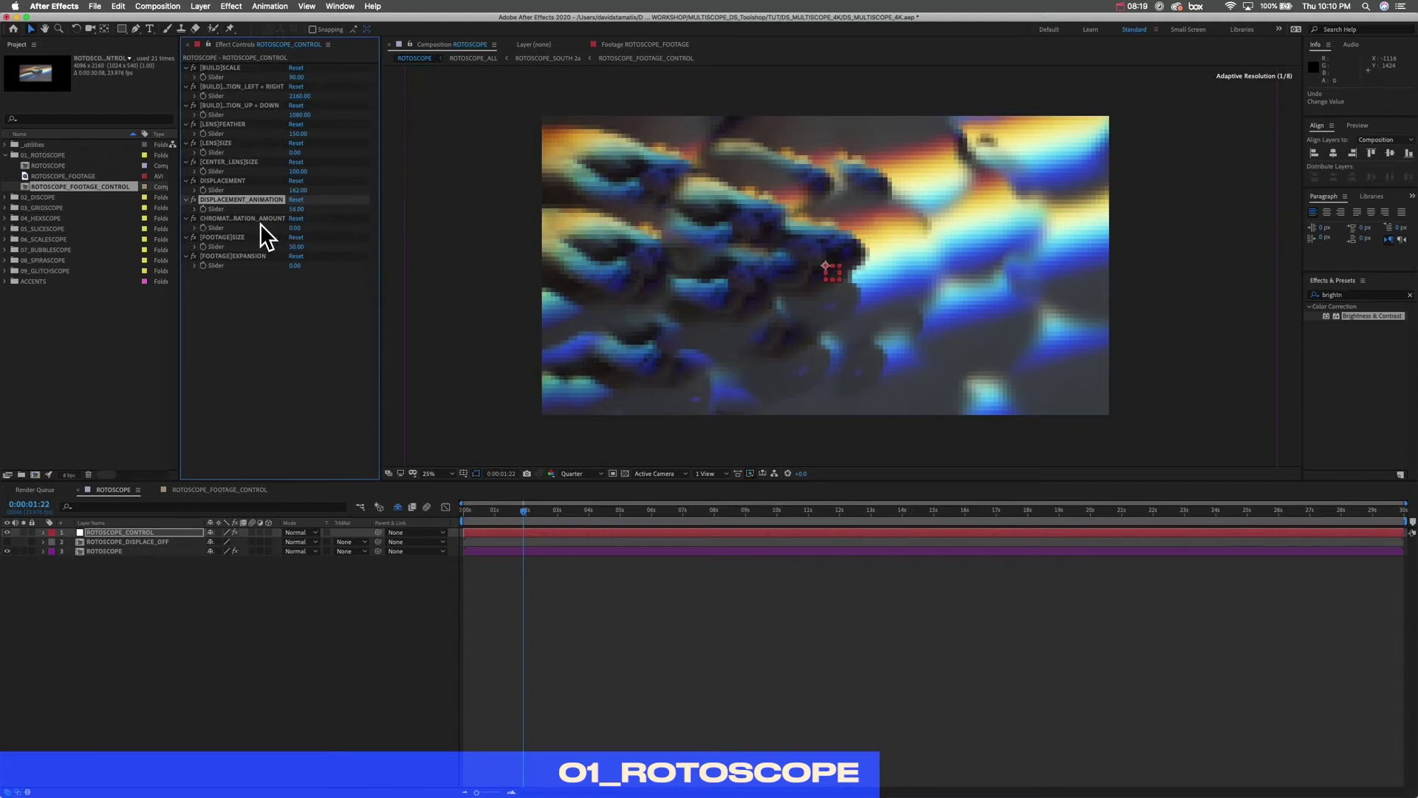
click(299, 209)
text(0)
key(Return)
Step: Keyframe the DISPLACEMENT_ANIMATION slider from 0 at the composition start to 200 at 0:00:01:23
click(339, 477)
click(266, 455)
key(Home)
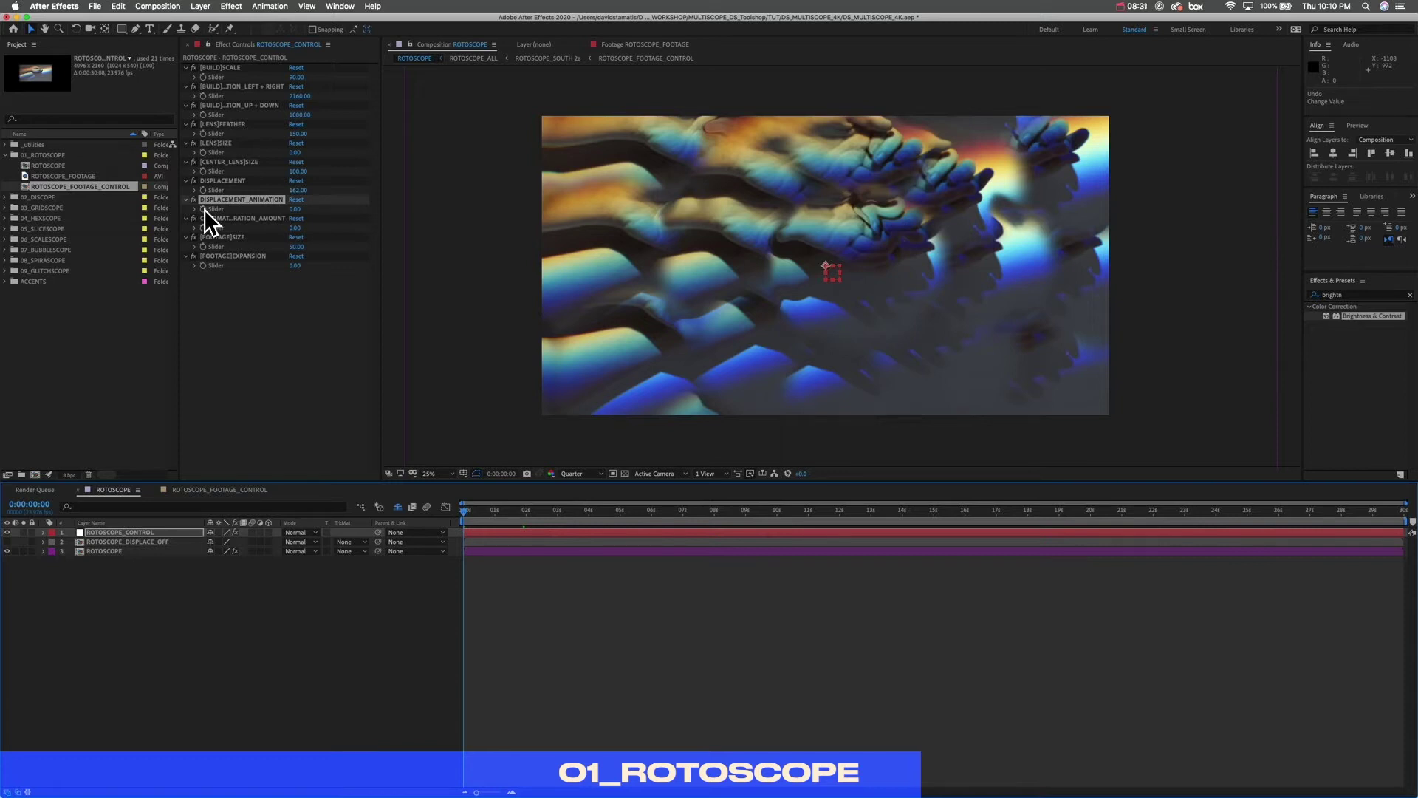
drag(204, 211, 551, 492)
drag(467, 510, 529, 521)
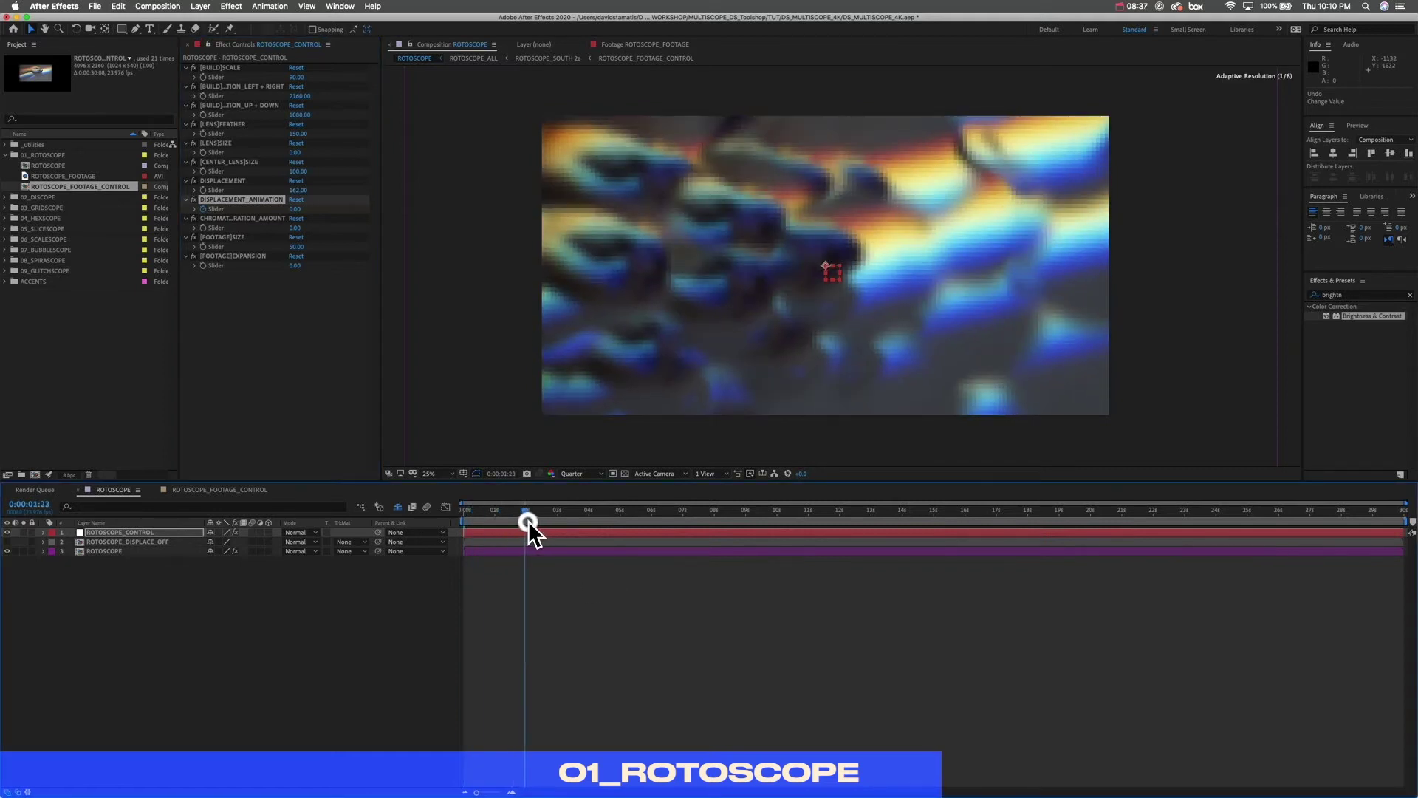
click(294, 209)
text(200)
key(Return)
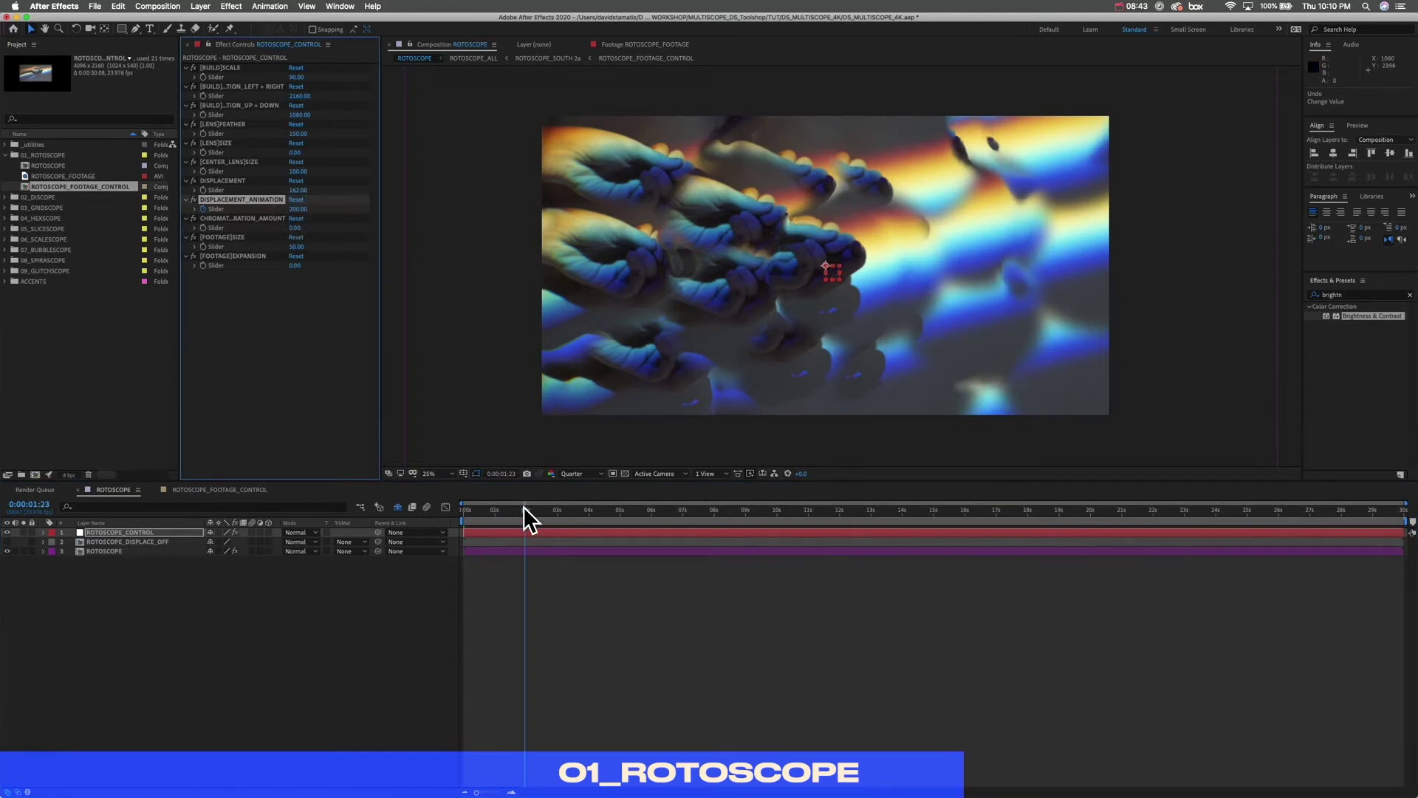
Step: Play the ROTOSCOPE composition from the first frame to preview the displacement animation
click(341, 521)
key(Home)
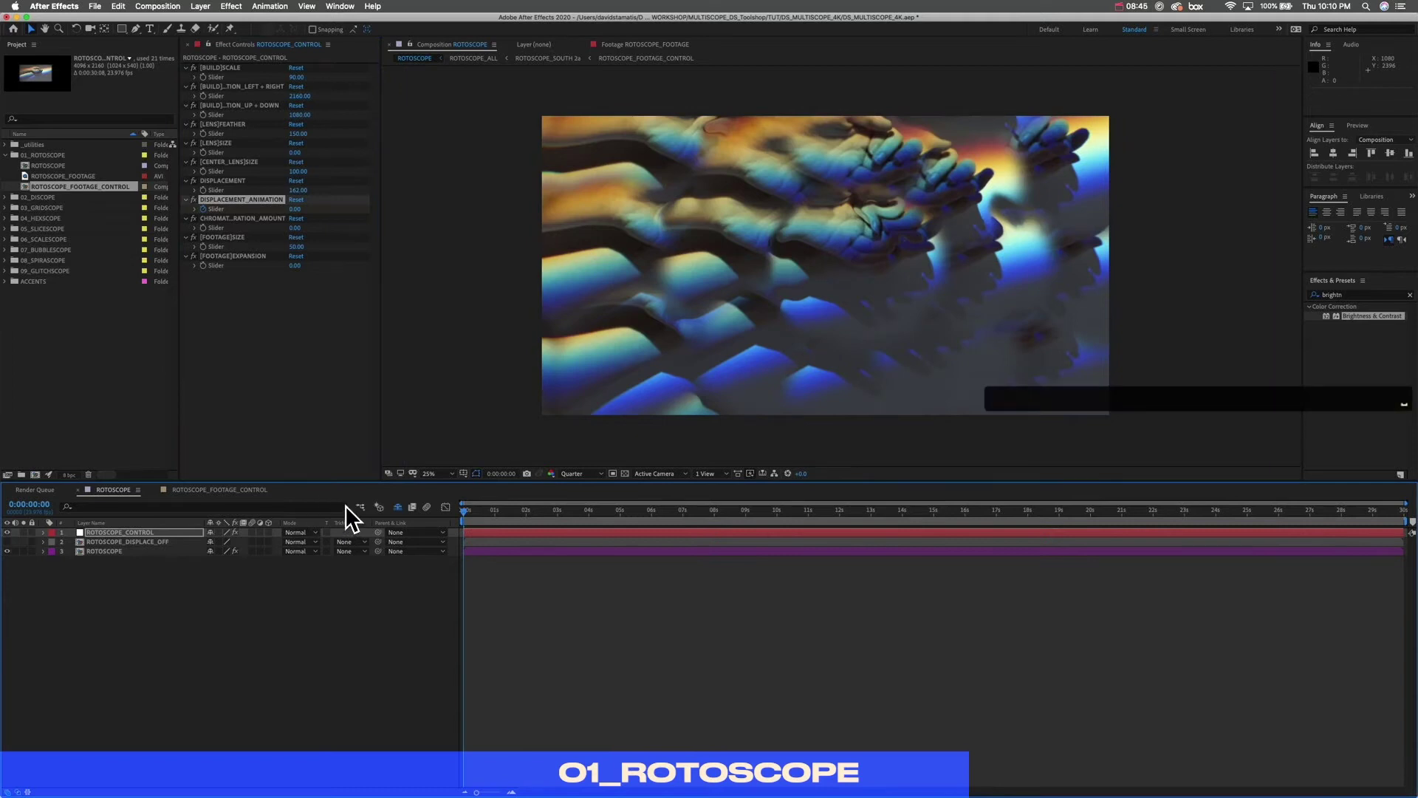
key(space)
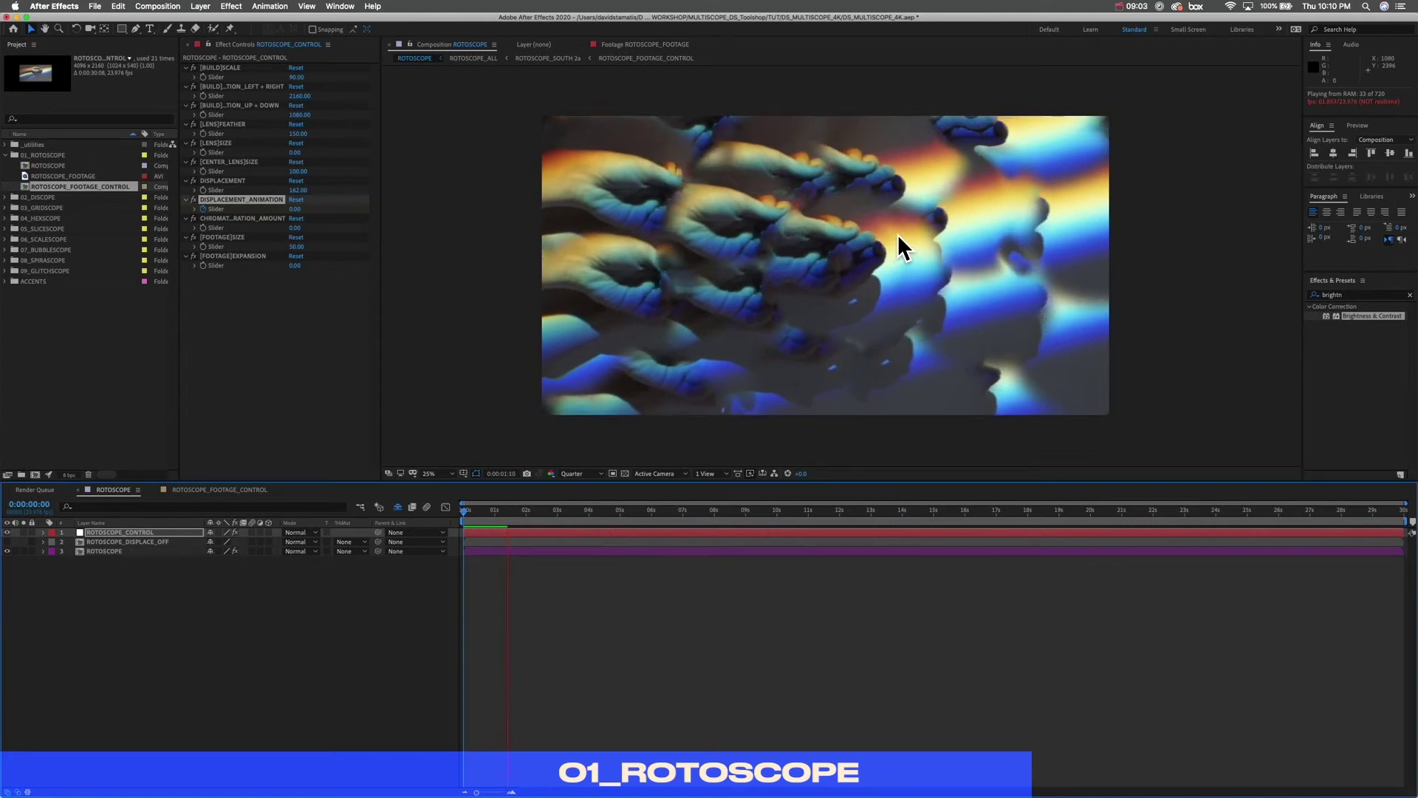
Step: Move the current time to 0:00:01:01, remove the DISPLACEMENT_ANIMATION keyframes, and set that slider to 0
click(458, 510)
drag(458, 510, 496, 511)
click(205, 209)
click(297, 209)
text(0)
key(Return)
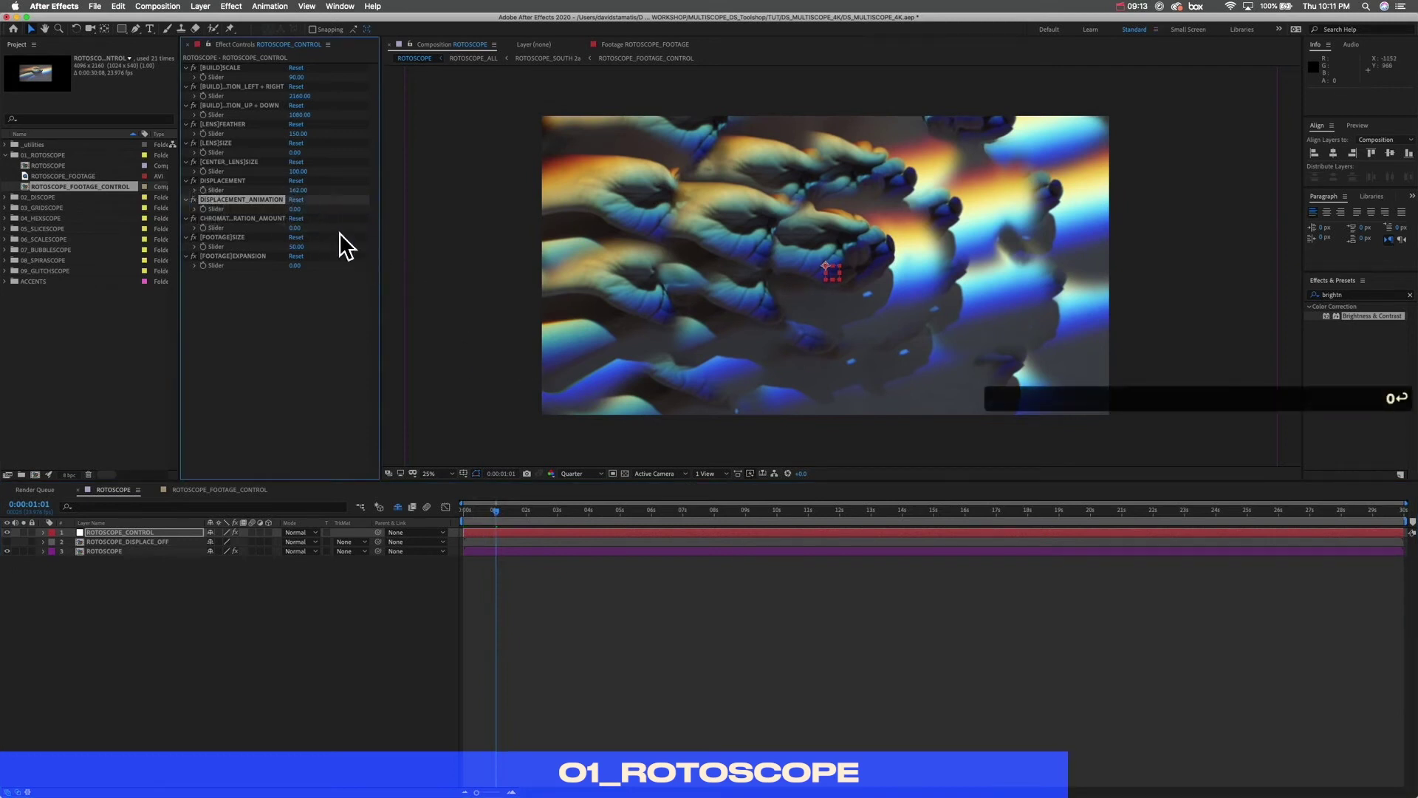
Step: Set the DISPLACEMENT slider of the ROTOSCOPE_CONTROL layer to 0 and clear the effect selection
click(297, 190)
text(0)
key(Return)
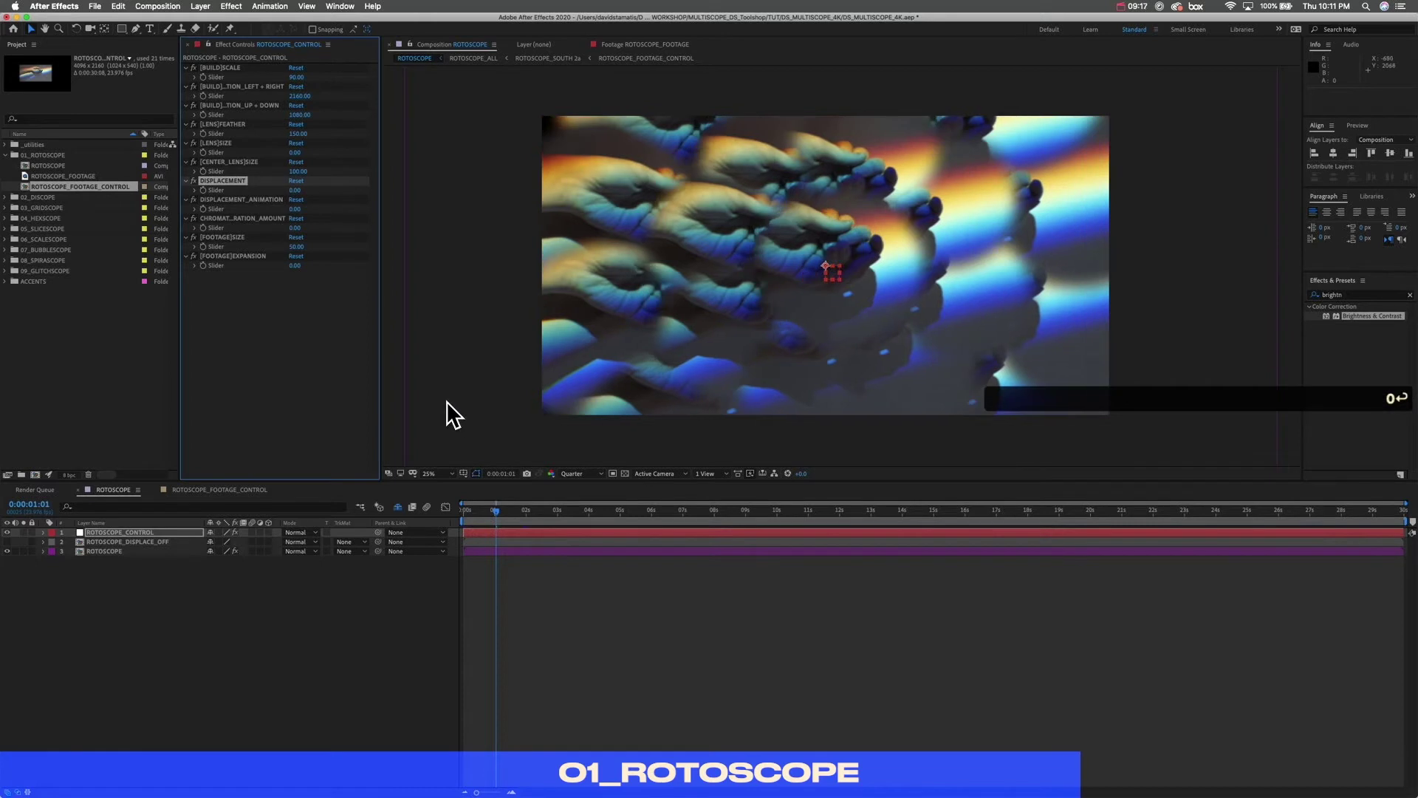
click(256, 343)
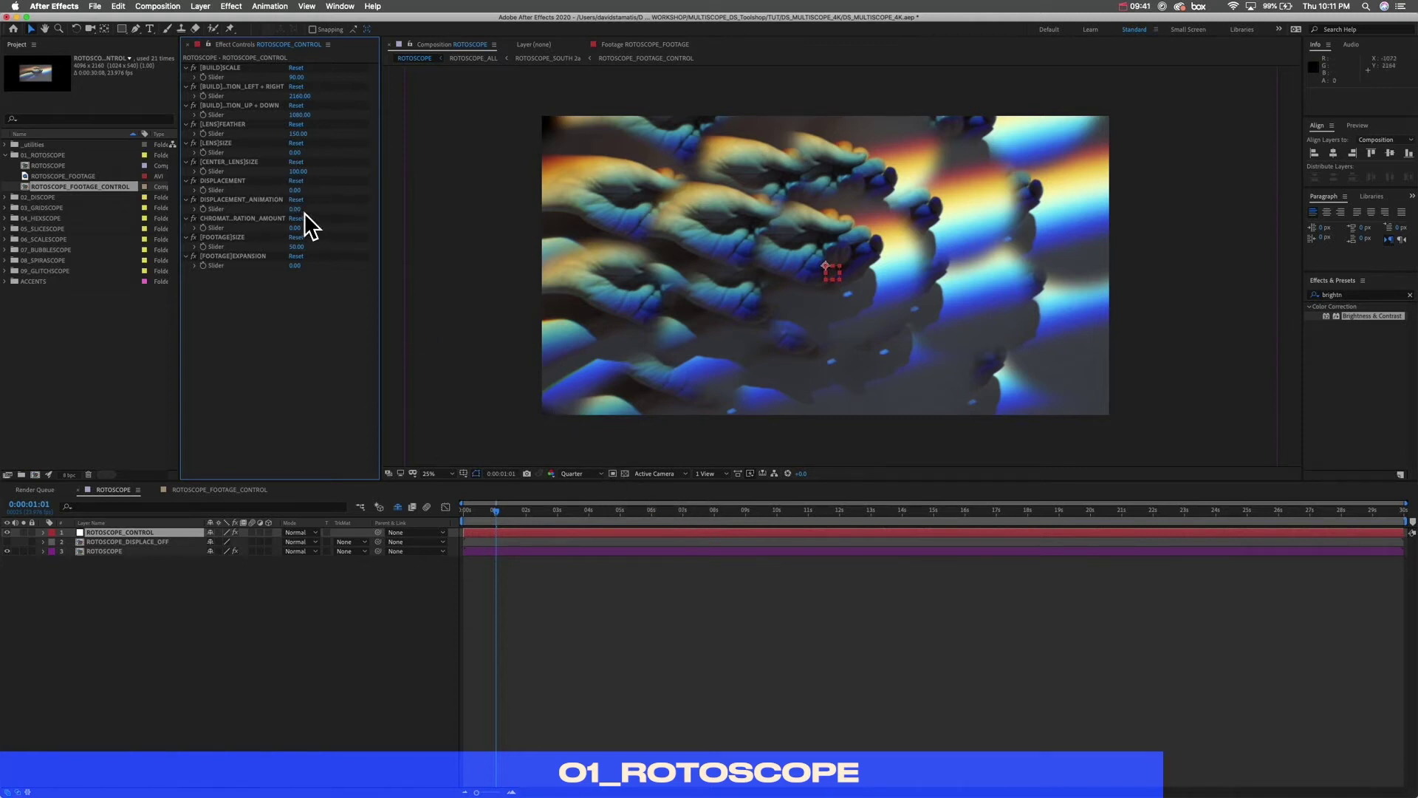
Step: Inspect how large the footage is in the ROTOSCOPE_FOOTAGE_CONTROL composition and return to the ROTOSCOPE composition
click(232, 242)
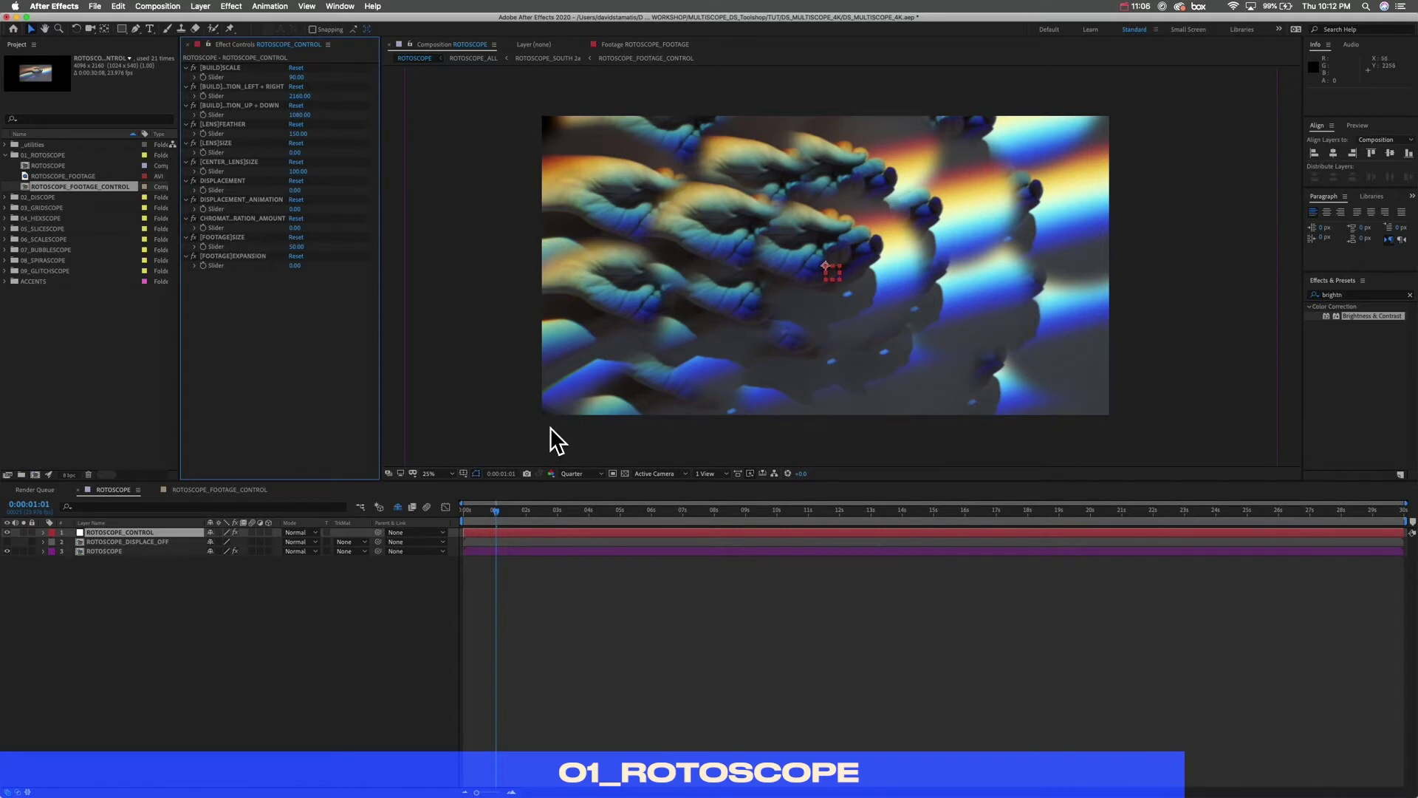
click(232, 237)
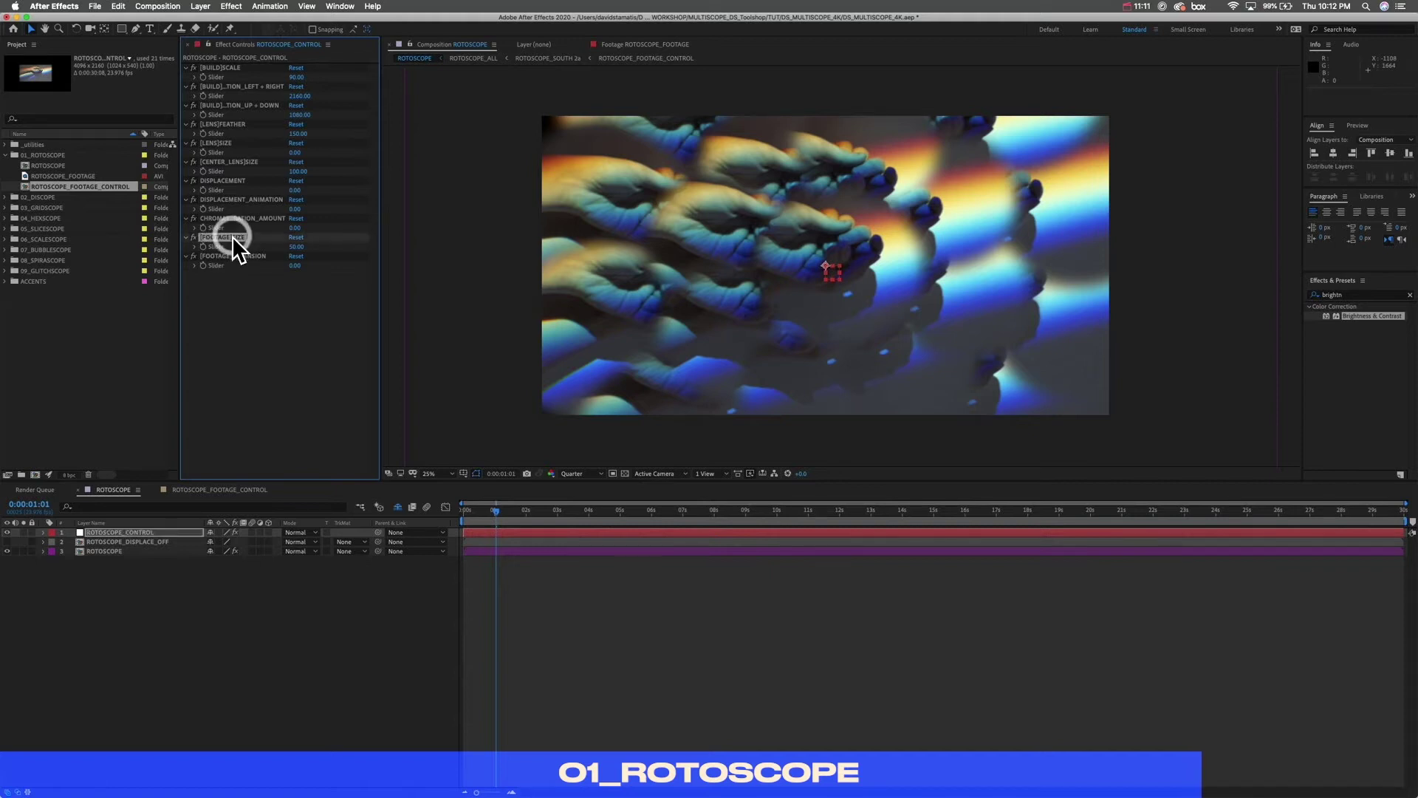
click(219, 489)
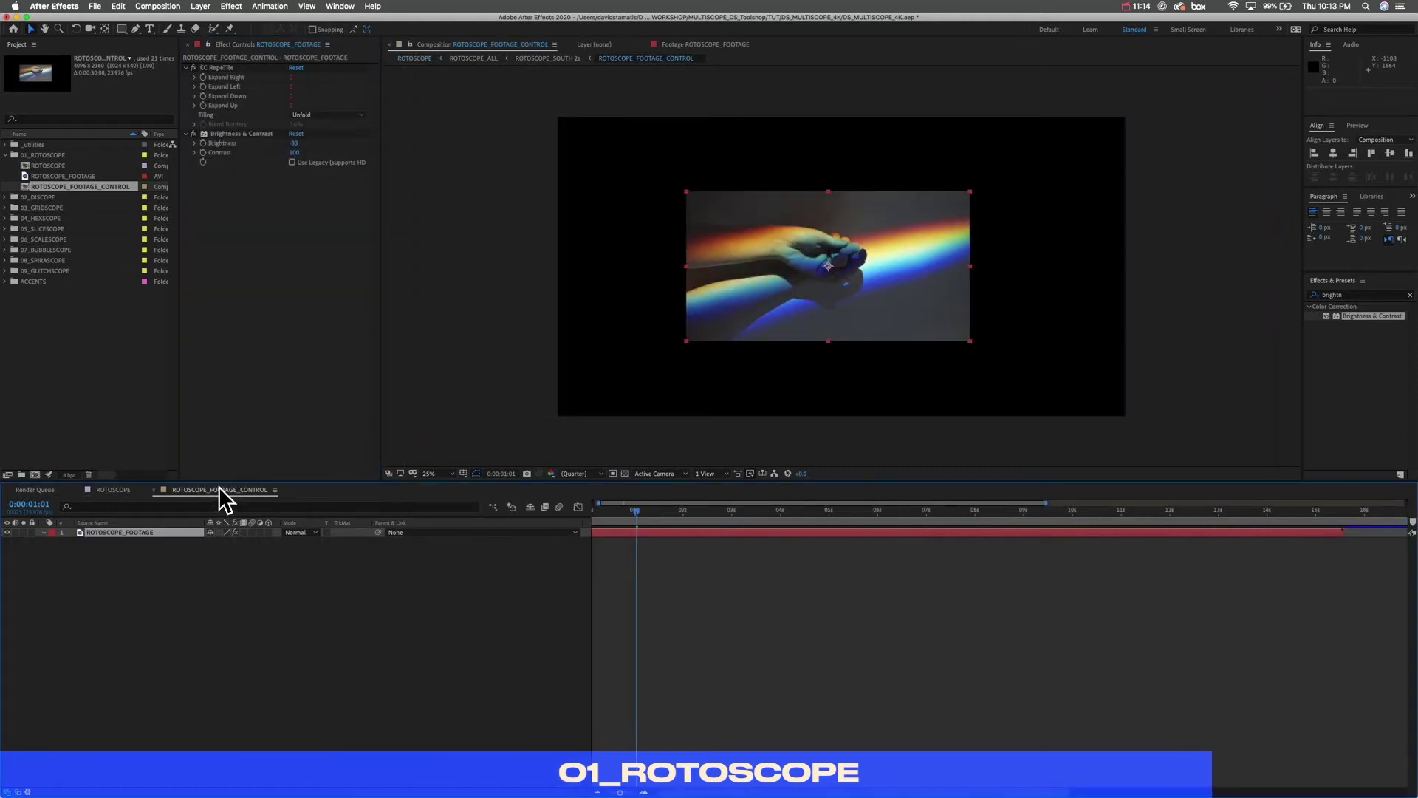
click(82, 185)
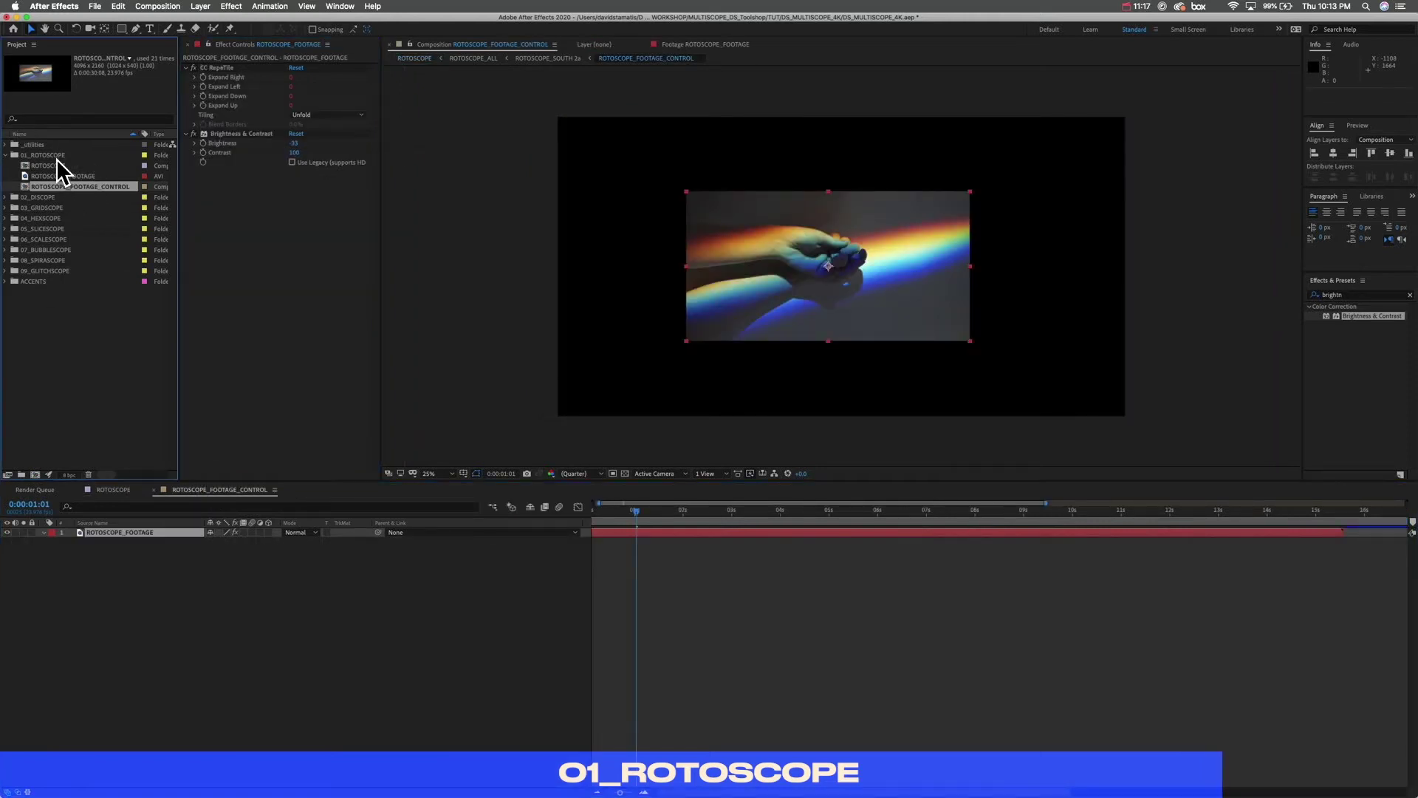
click(122, 490)
click(285, 274)
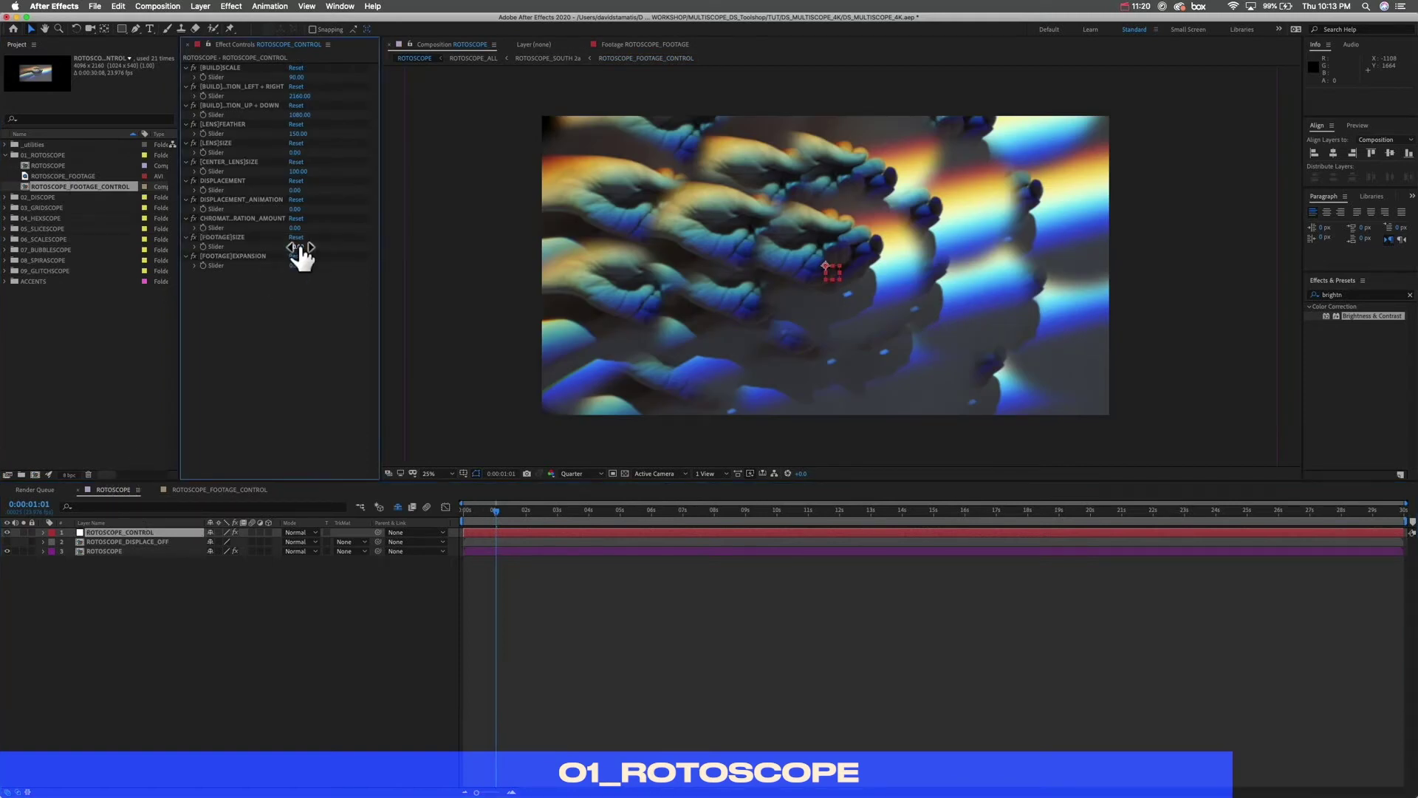
Step: Raise the [FOOTAGE]SIZE slider to 136 and check the enlarged footage in the ROTOSCOPE_FOOTAGE_CONTROL composition
drag(294, 247, 340, 244)
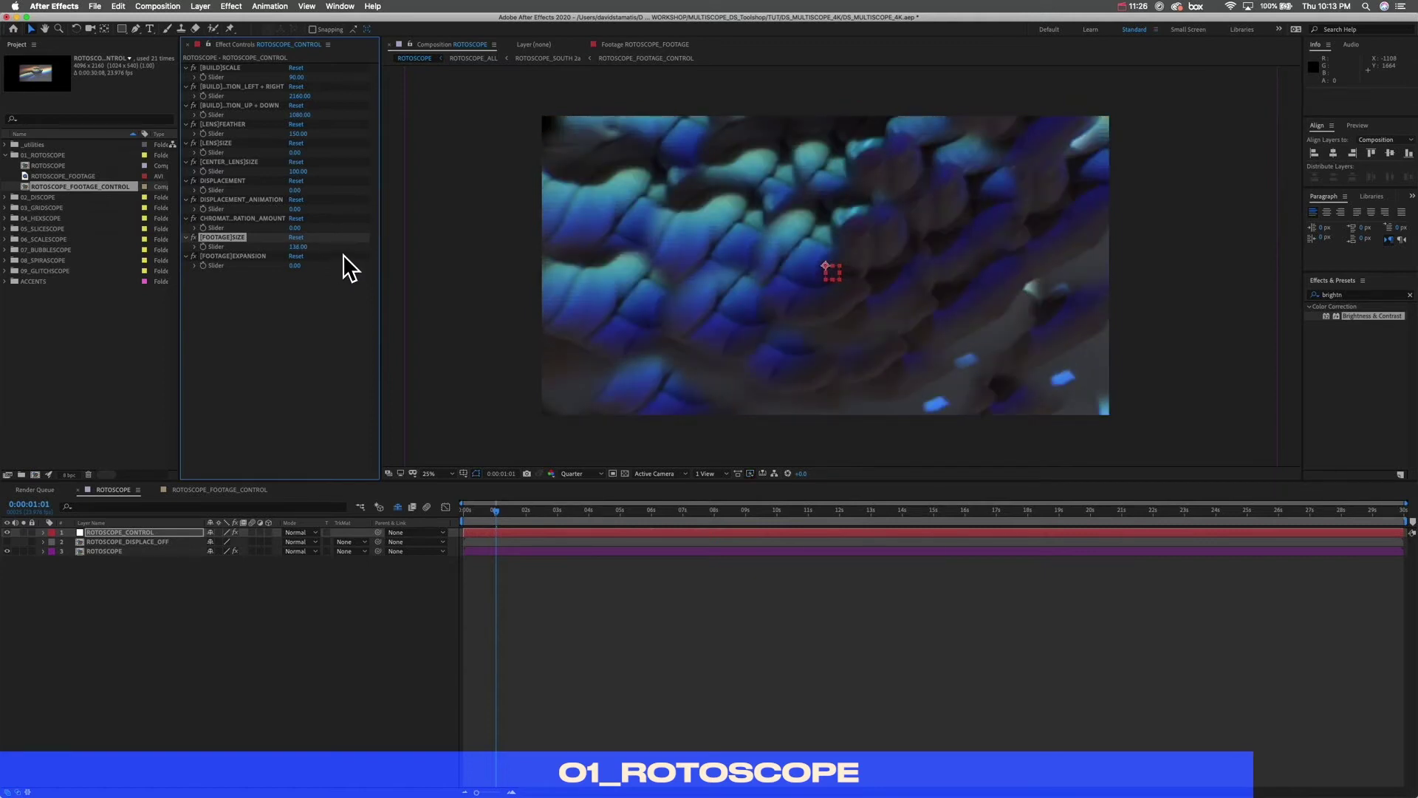
click(222, 491)
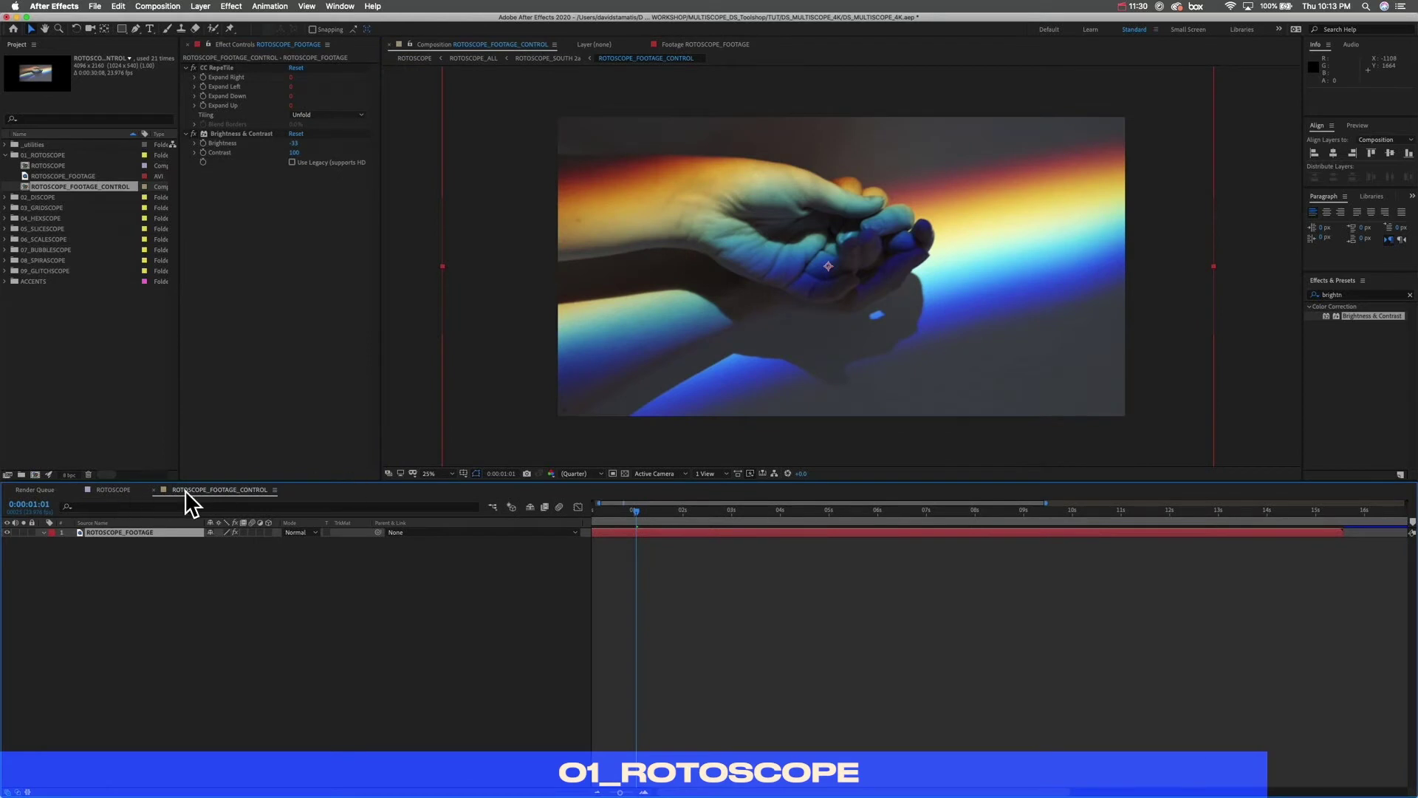
click(116, 490)
Step: Reduce the [FOOTAGE]SIZE slider to about 15 and raise the [FOOTAGE]EXPANSION slider to about 2230 to fill the empty areas
drag(301, 247, 234, 254)
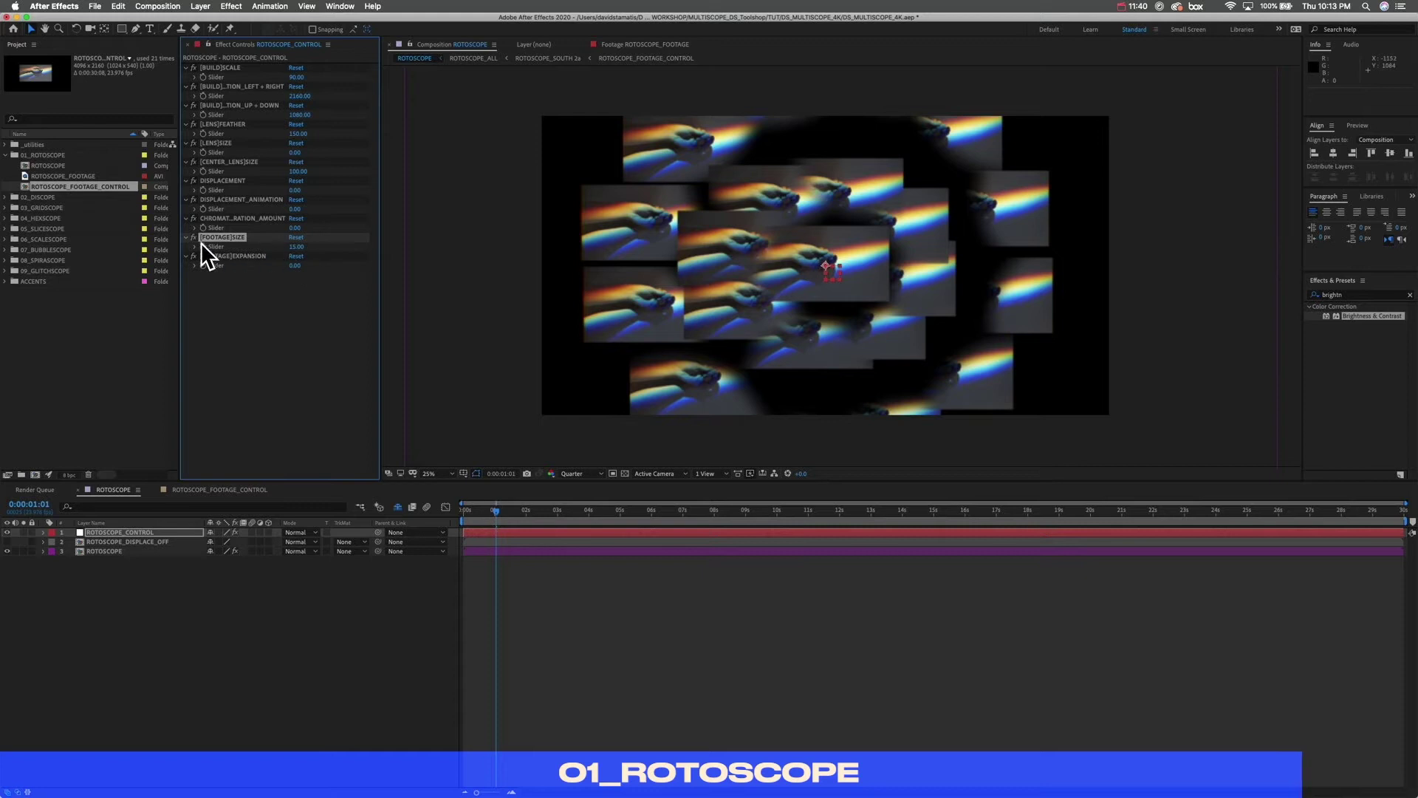
click(285, 263)
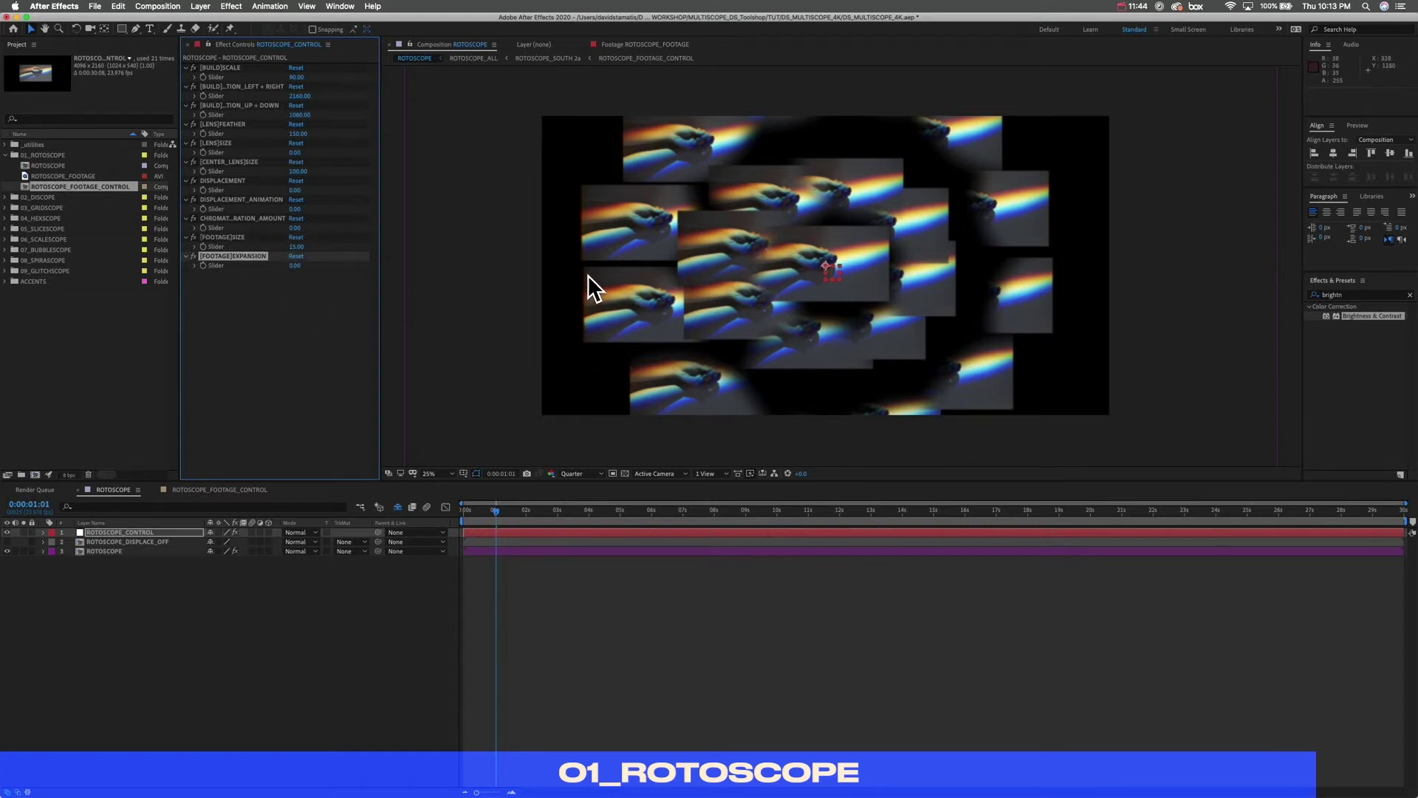
click(222, 284)
click(242, 255)
drag(295, 265, 1167, 266)
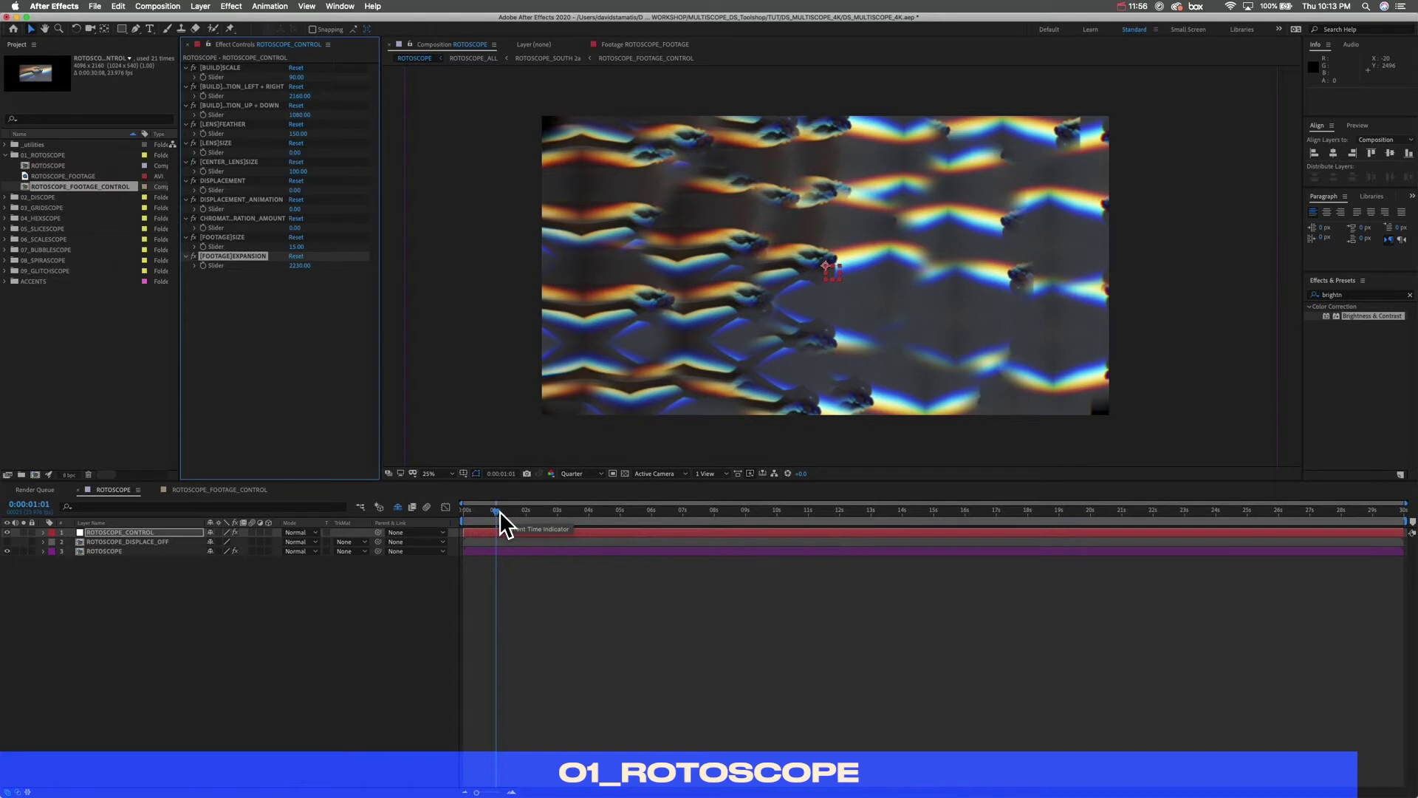
Step: Play a preview of the expanded footage in the ROTOSCOPE composition and stop it
mouse_move(499, 511)
mouse_down()
mouse_move(467, 516)
mouse_move(498, 517)
mouse_up()
key(space)
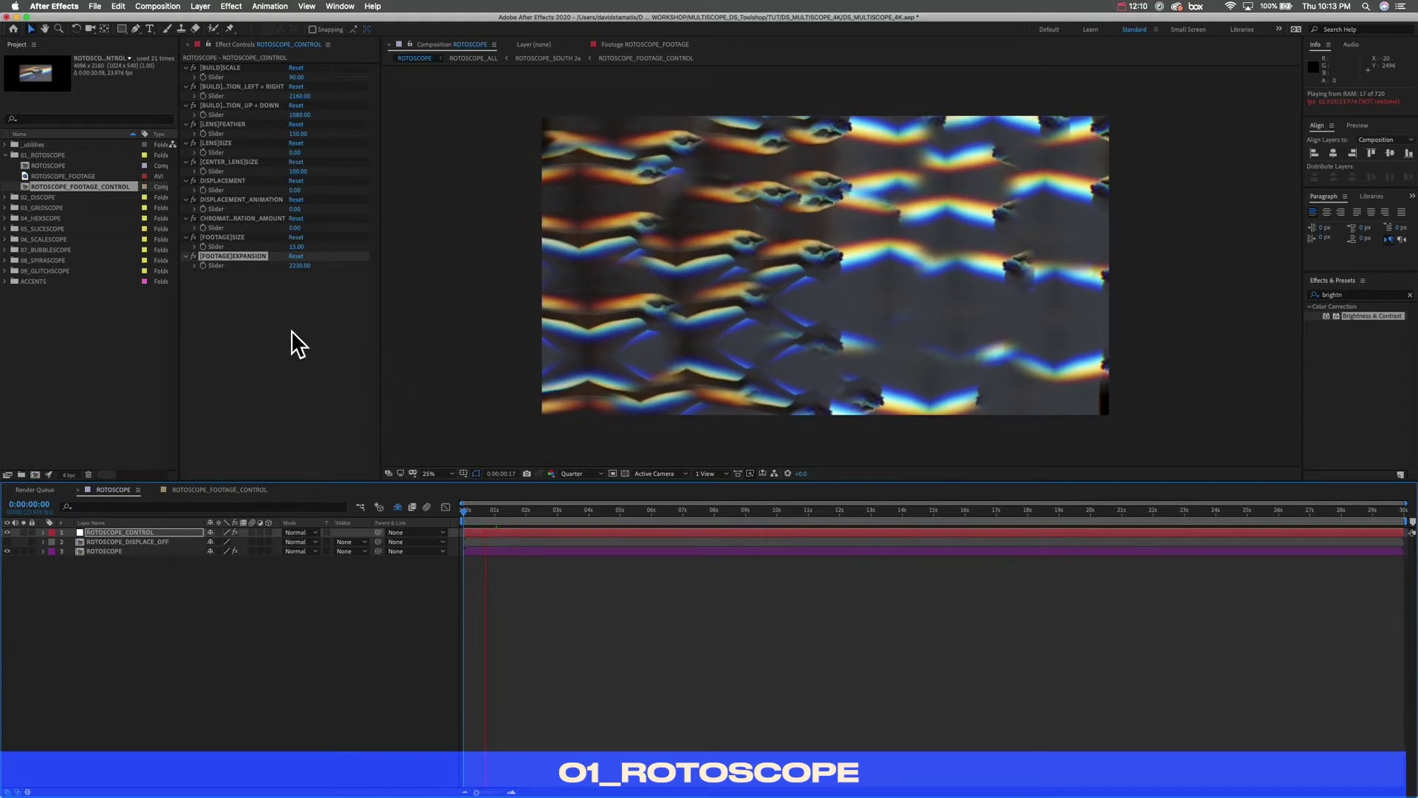
key(space)
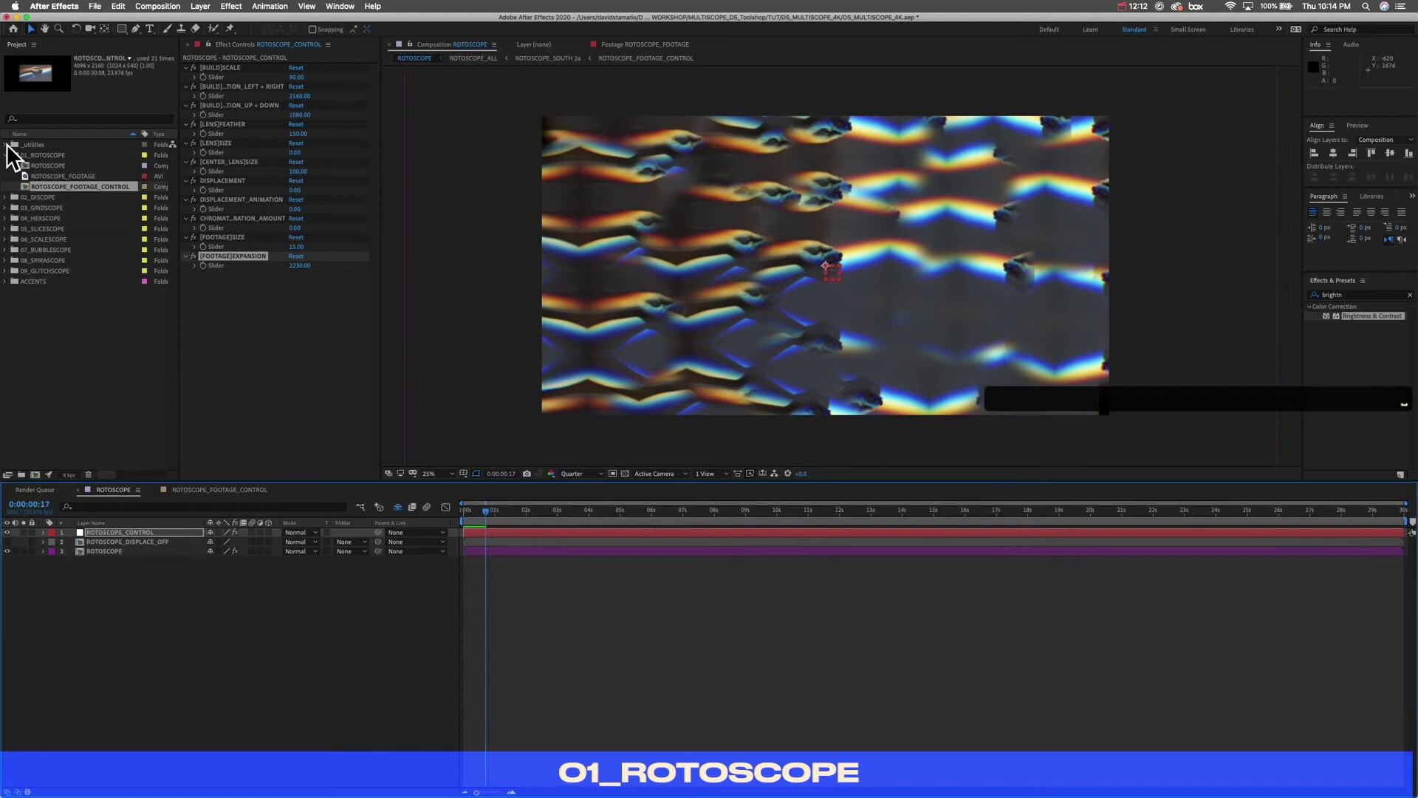
Step: Open the DISCOPE composition from the 02_DISCOPE folder, preview it, and move the current time to 0:00:00:14
click(6, 155)
click(7, 166)
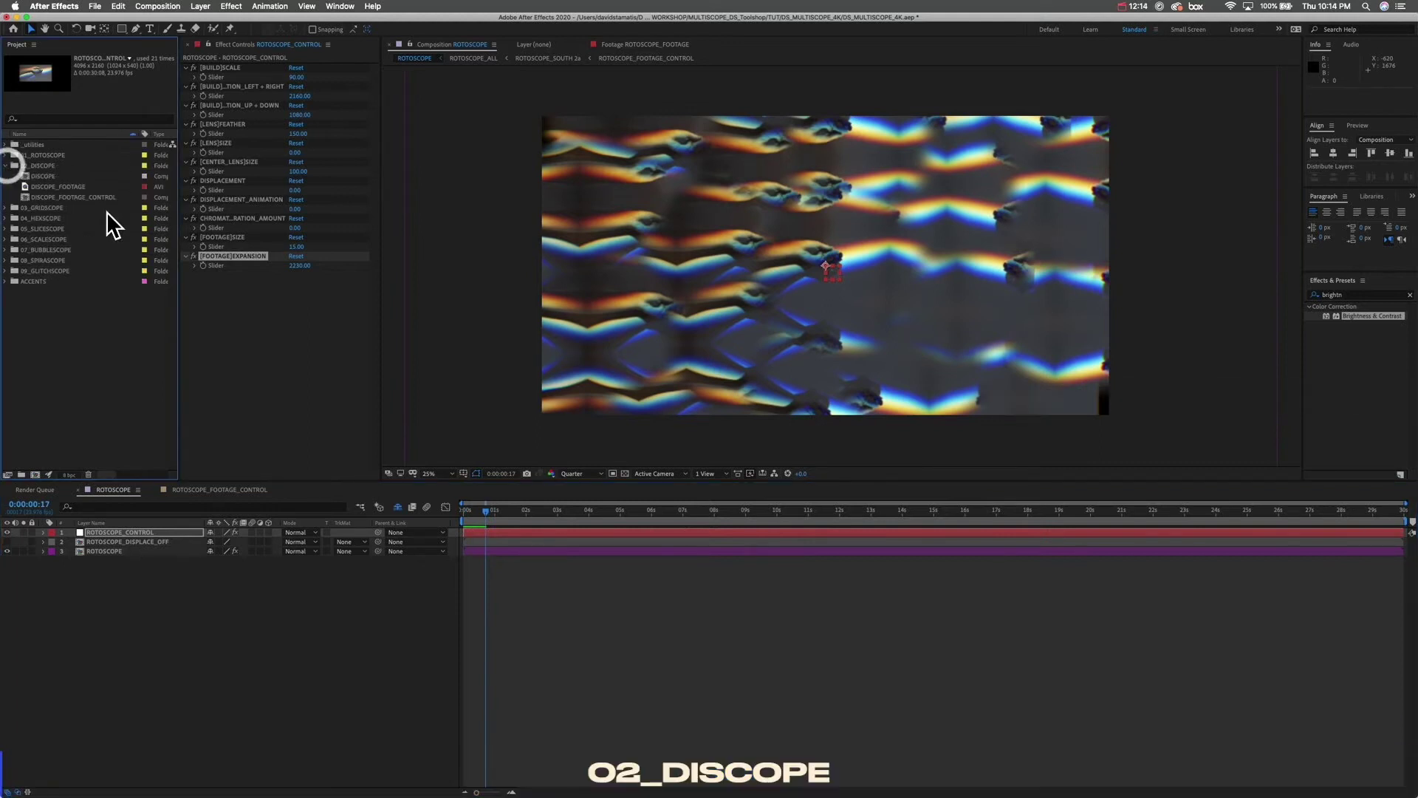
double_click(55, 177)
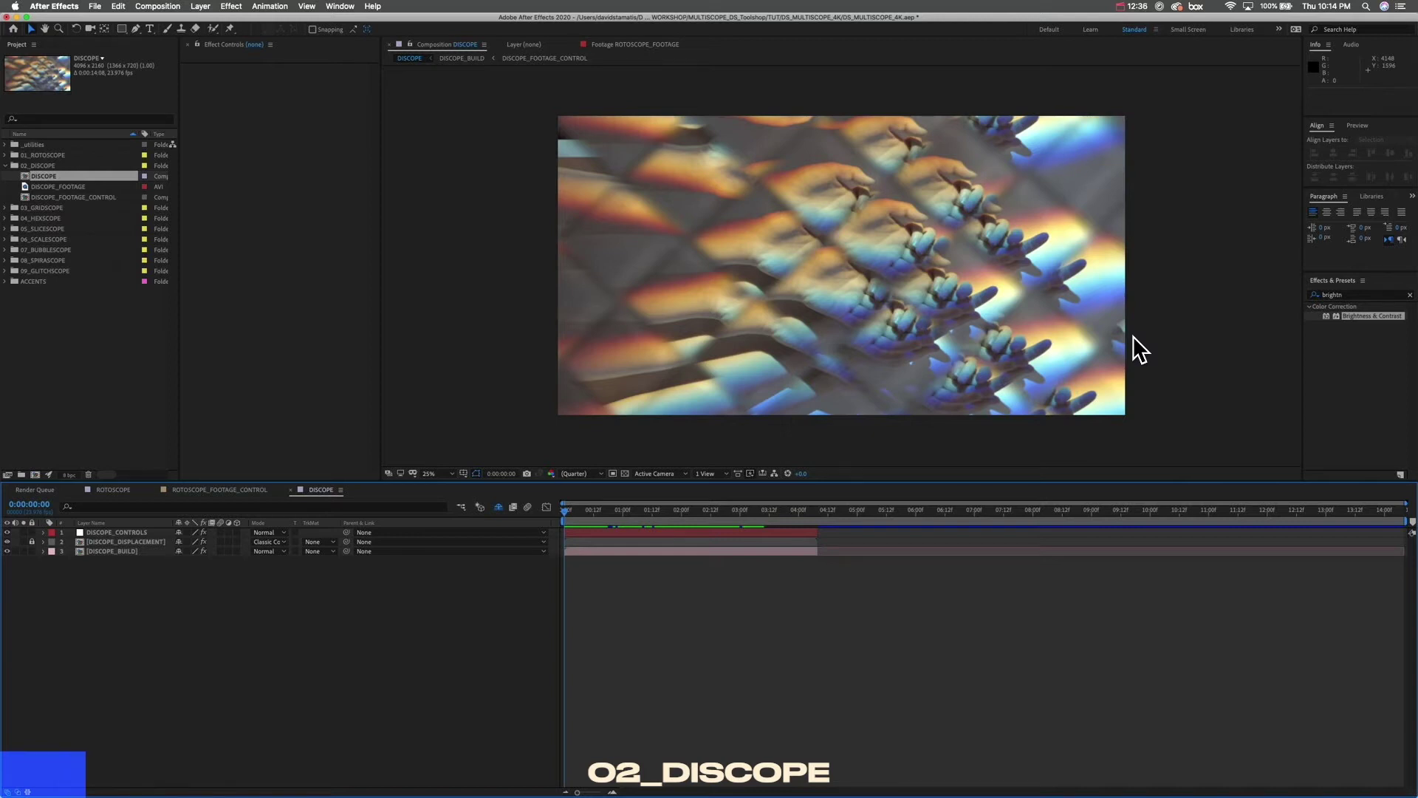
key(space)
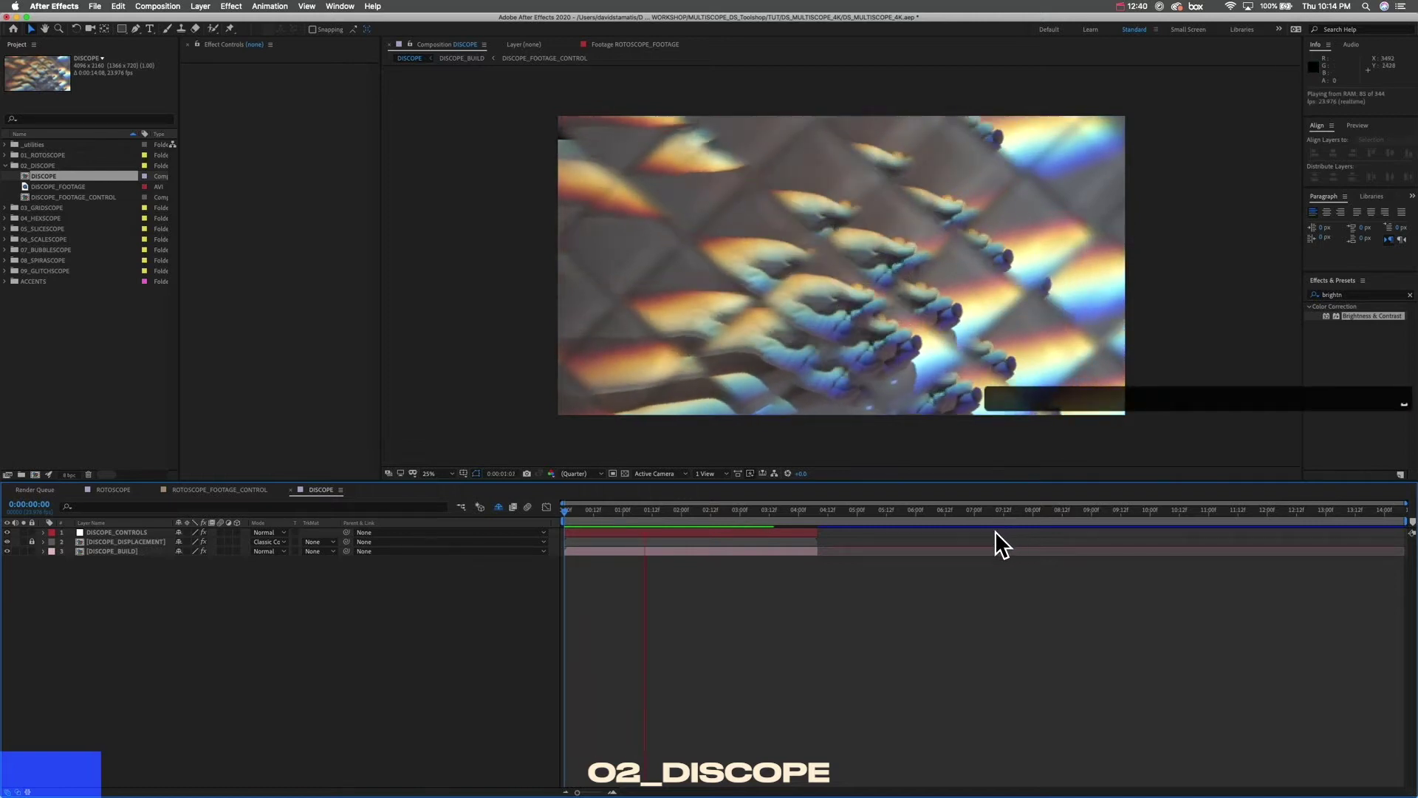
drag(739, 511, 597, 524)
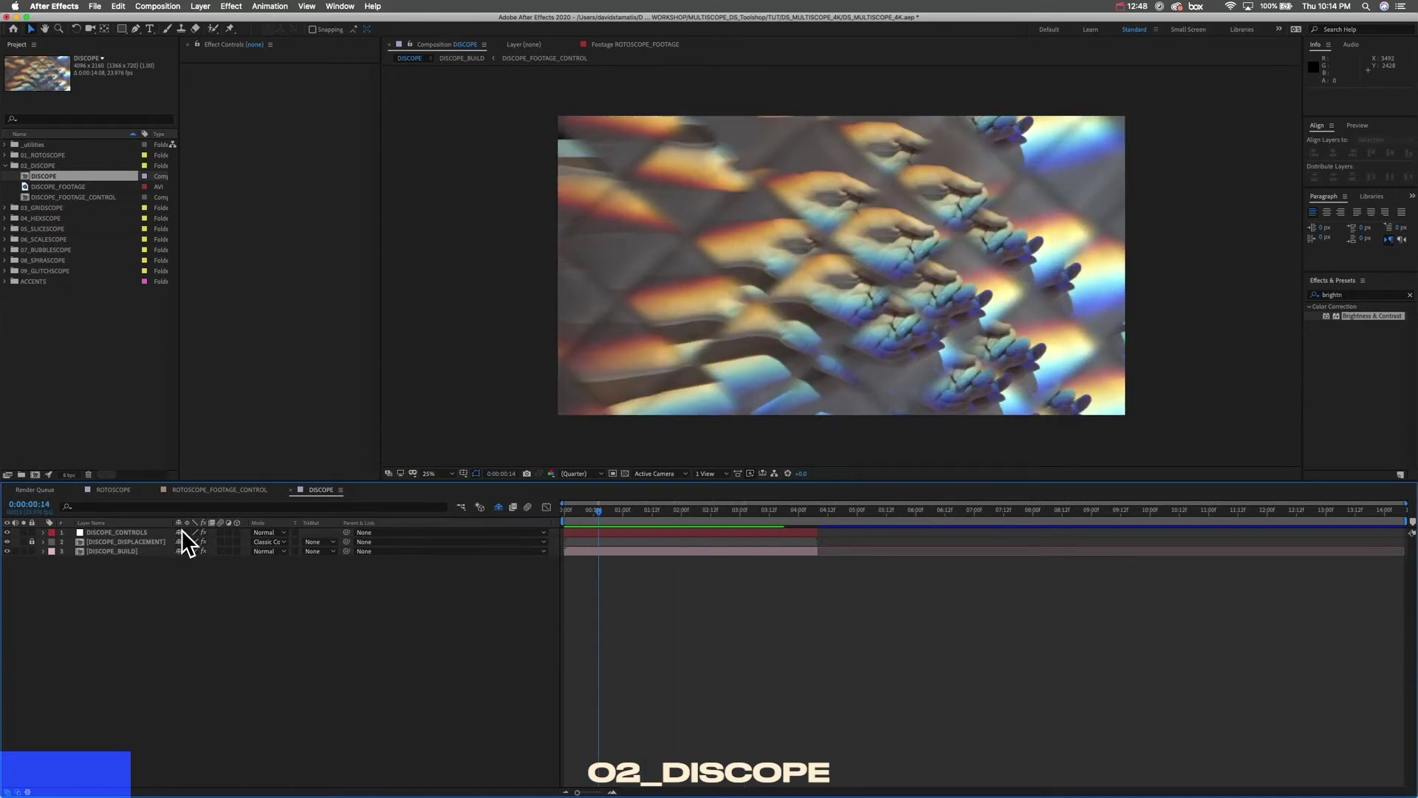
Step: Reduce the [BUILD] SCALE slider of the DISCOPE_CONTROLS layer to 35
click(109, 532)
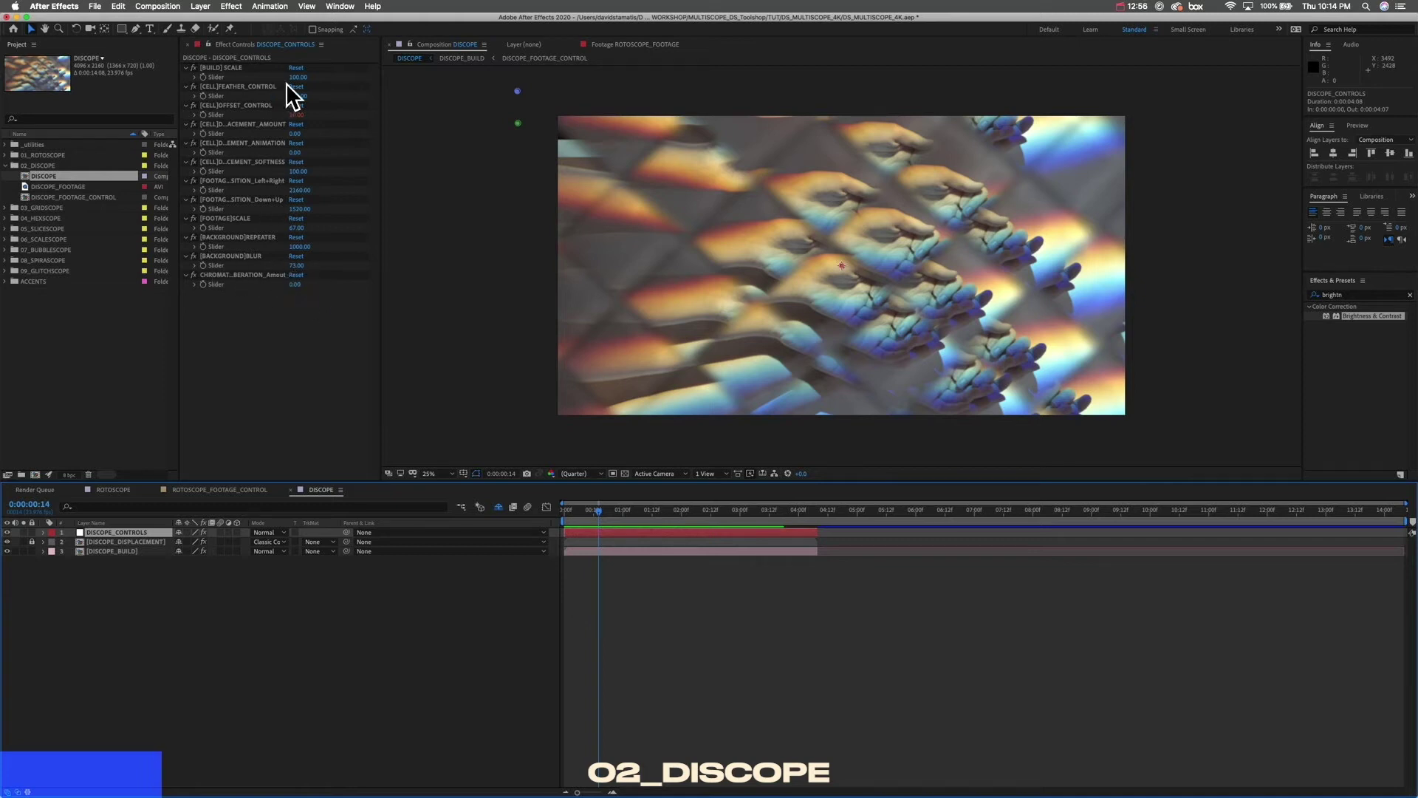
click(269, 67)
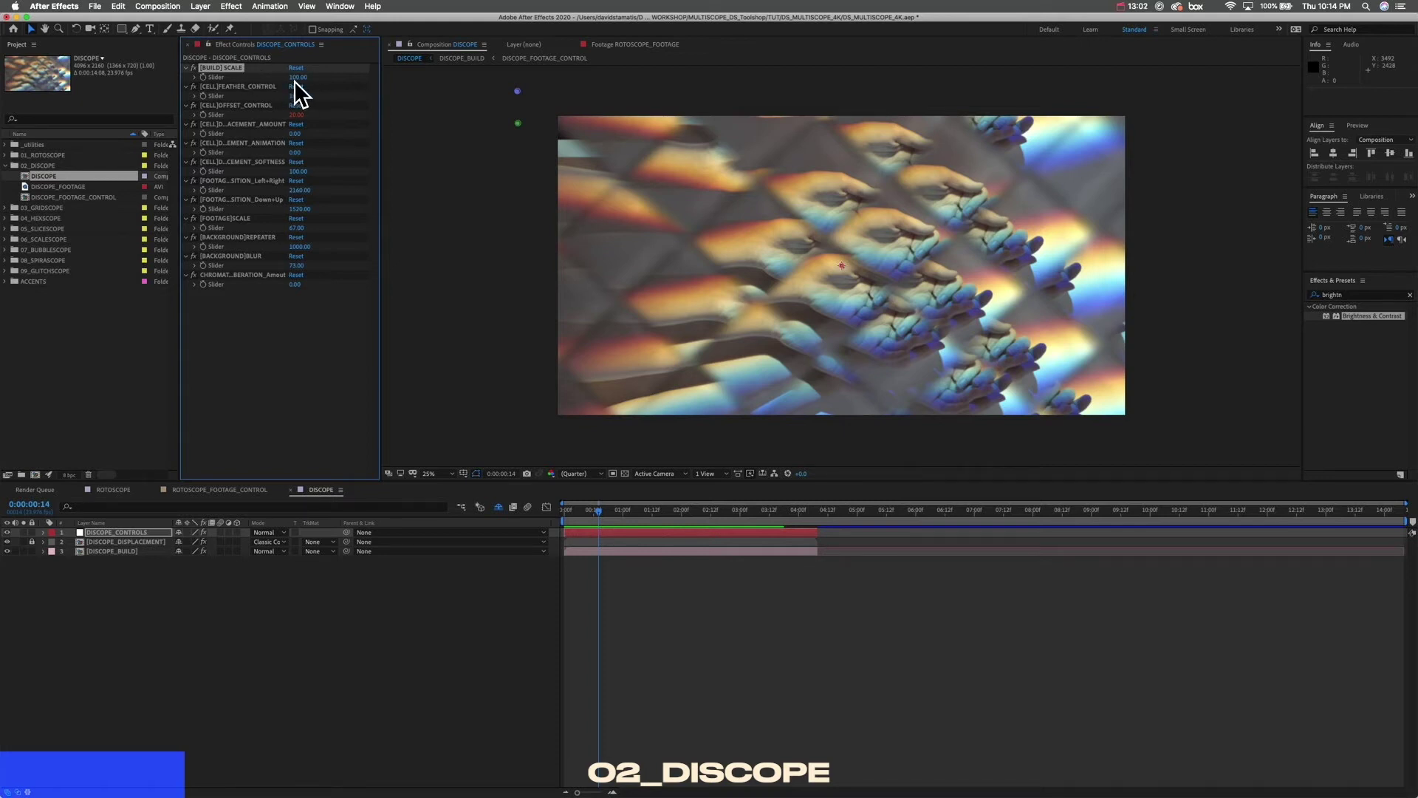
drag(296, 77, 259, 77)
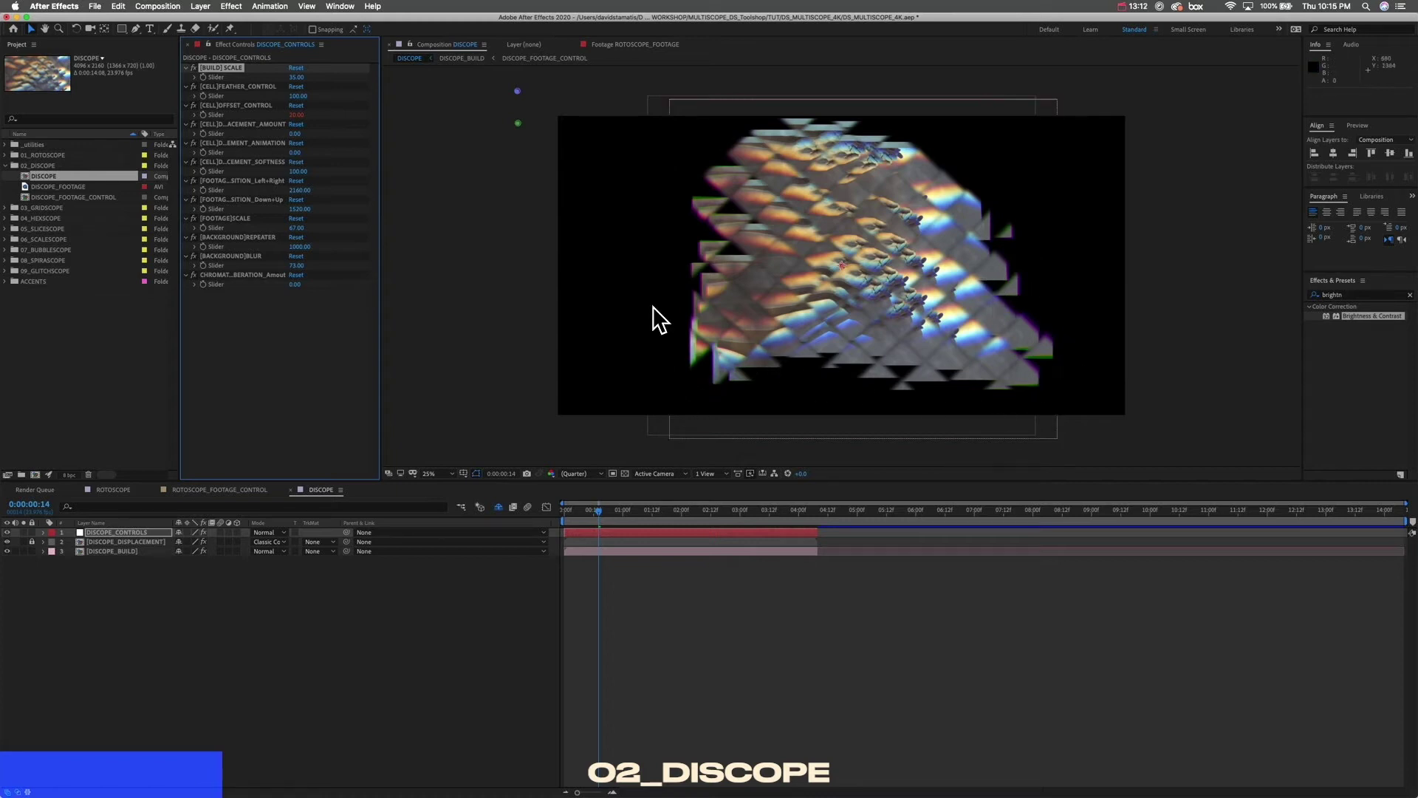
Step: Scrub the early frames of the DISCOPE composition to 0:00:00:06 and check the scaled-down build against the transparency grid
click(609, 509)
drag(610, 509, 566, 509)
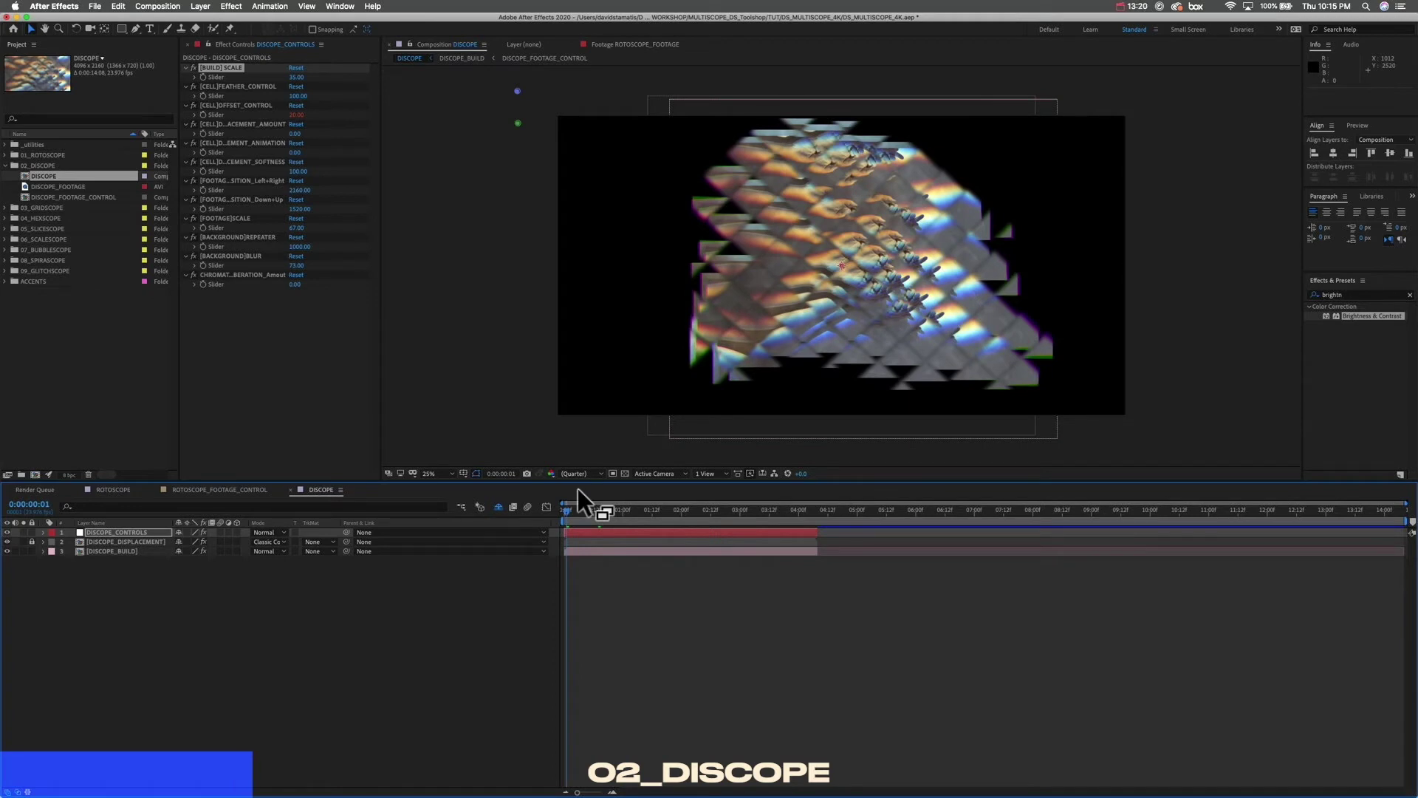
drag(569, 511, 579, 511)
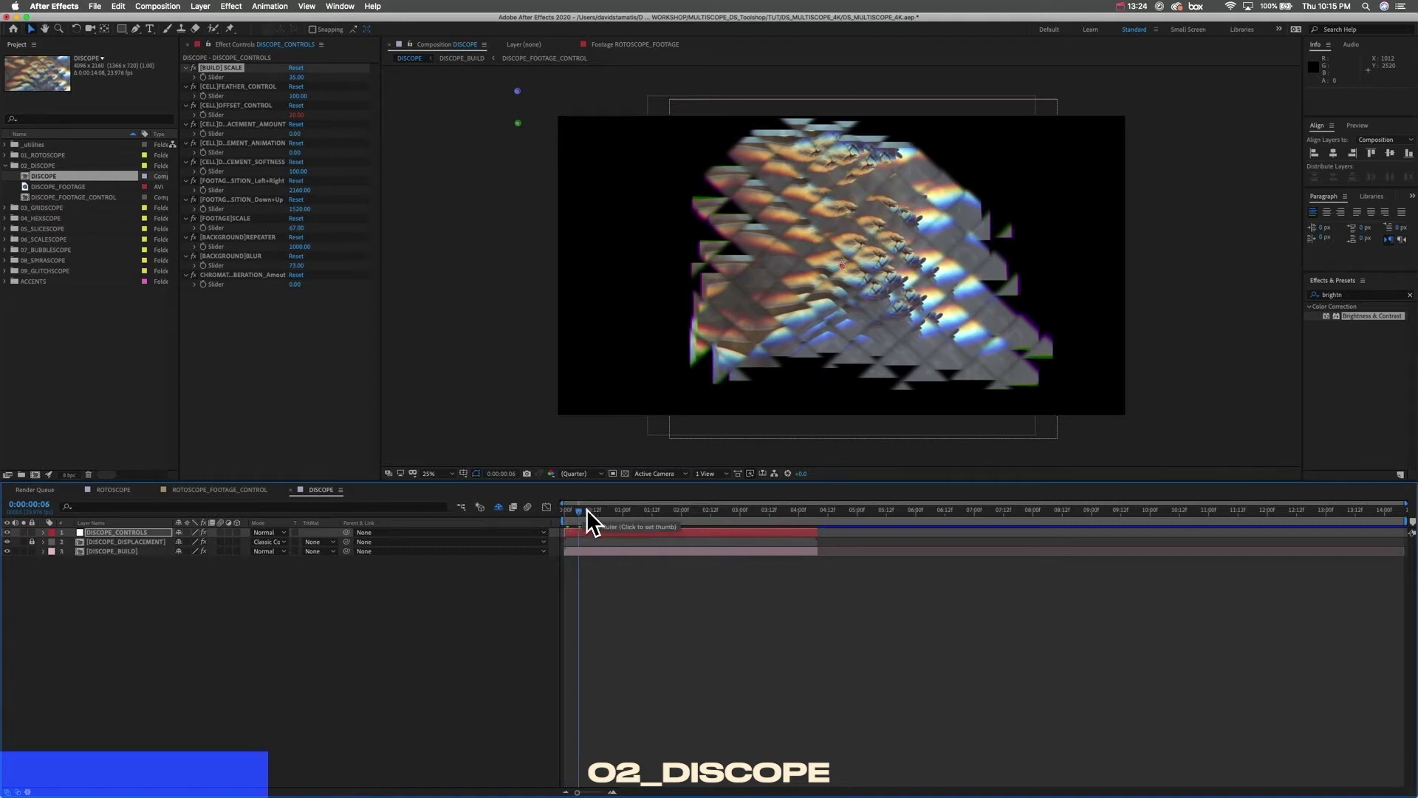
click(623, 473)
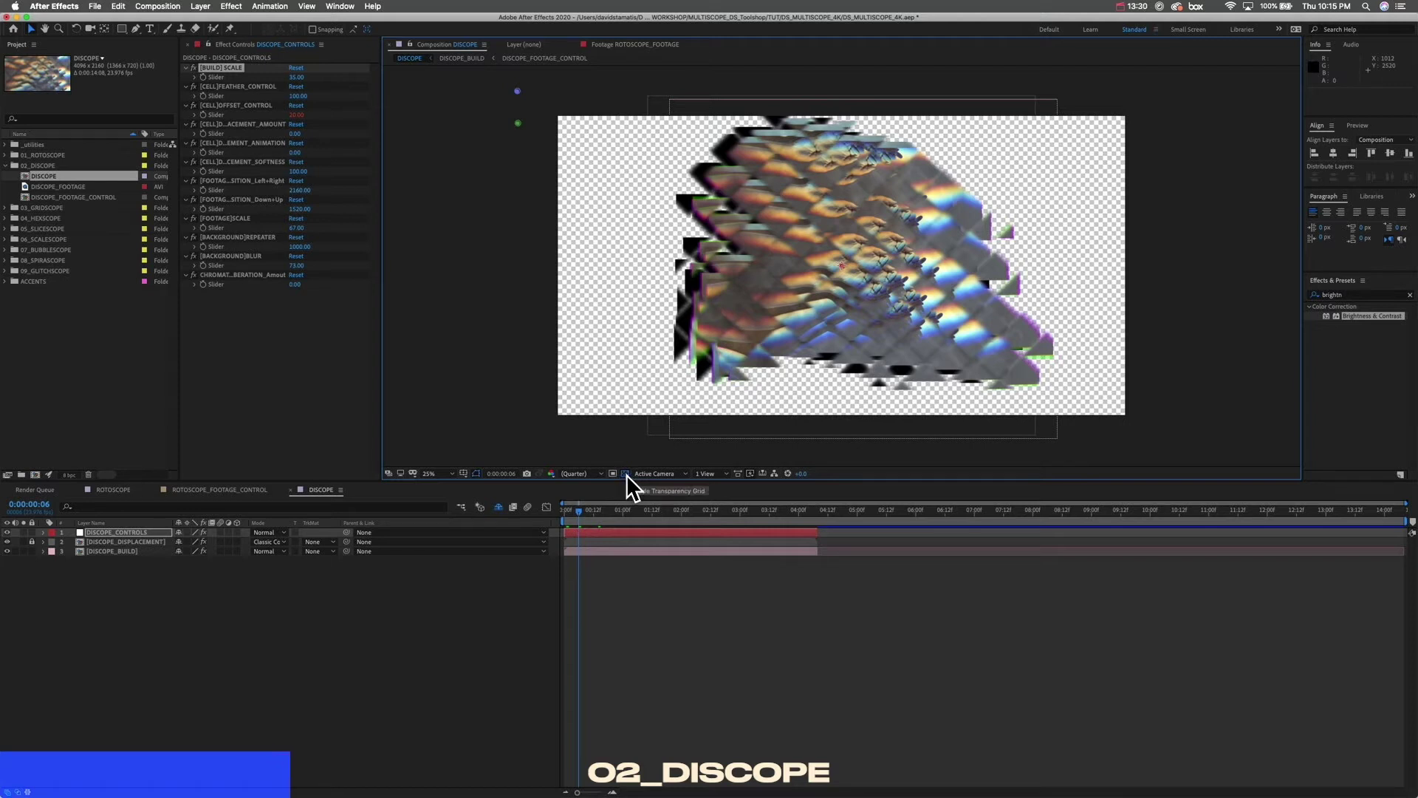
click(626, 474)
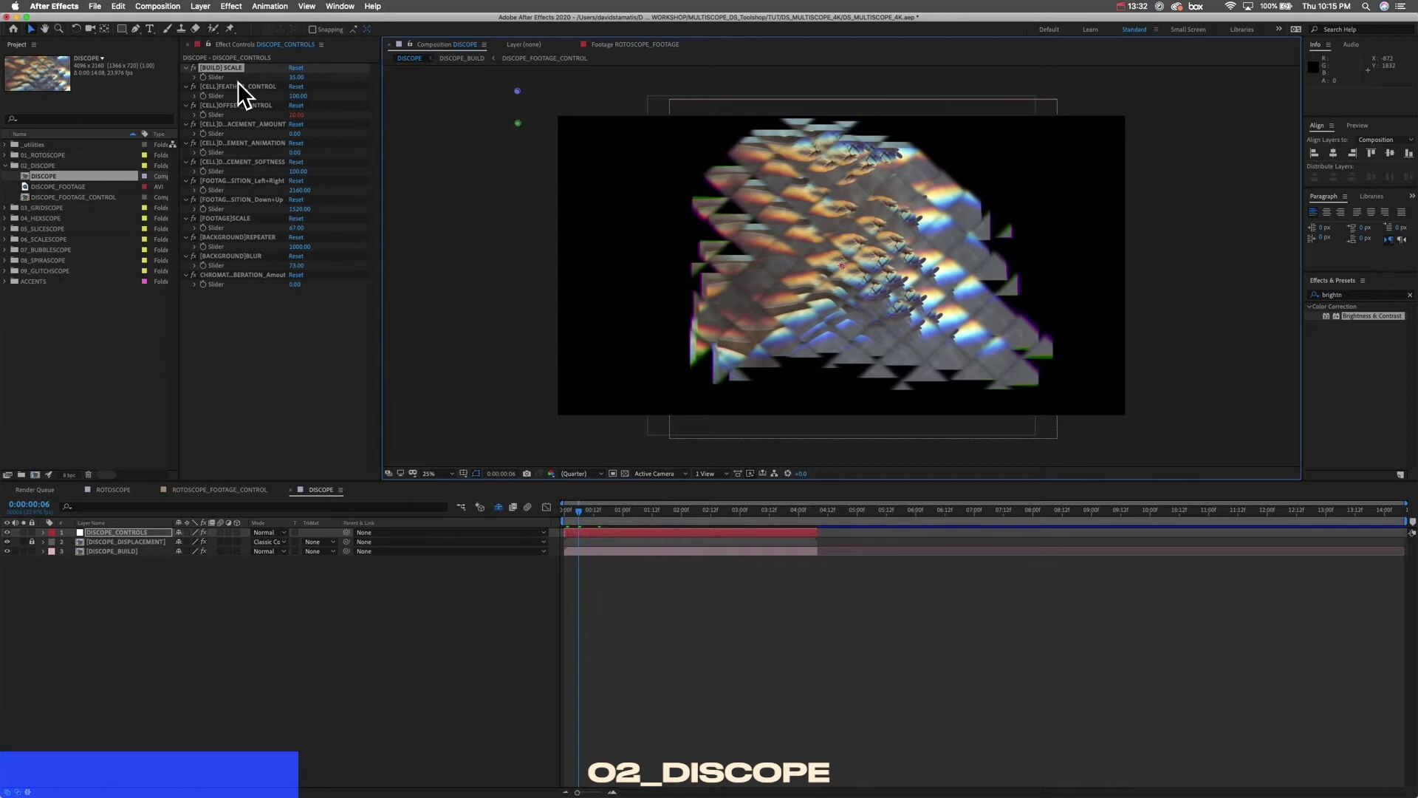
Step: Set the [BUILD] SCALE slider of the DISCOPE_CONTROLS layer to 100
click(296, 77)
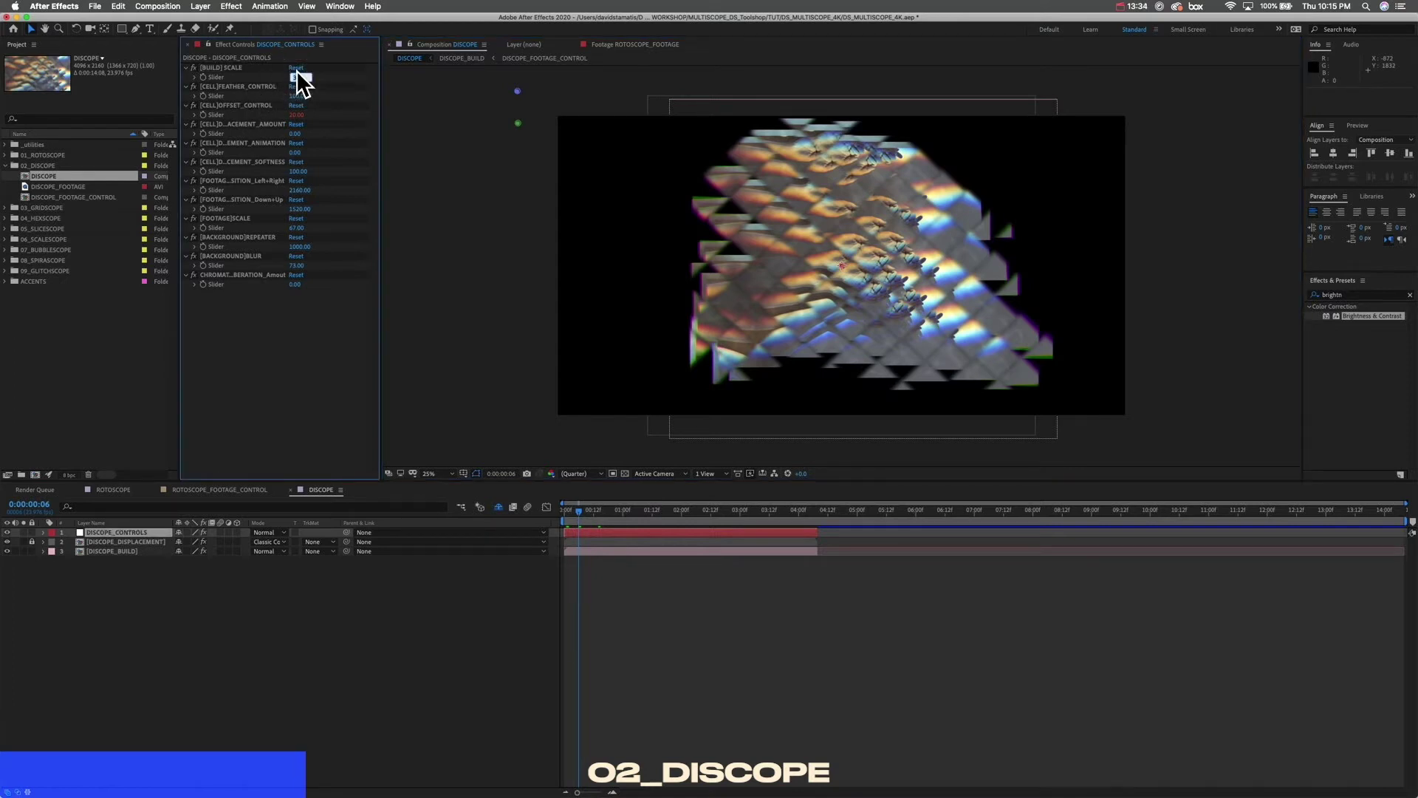
text(100)
key(Return)
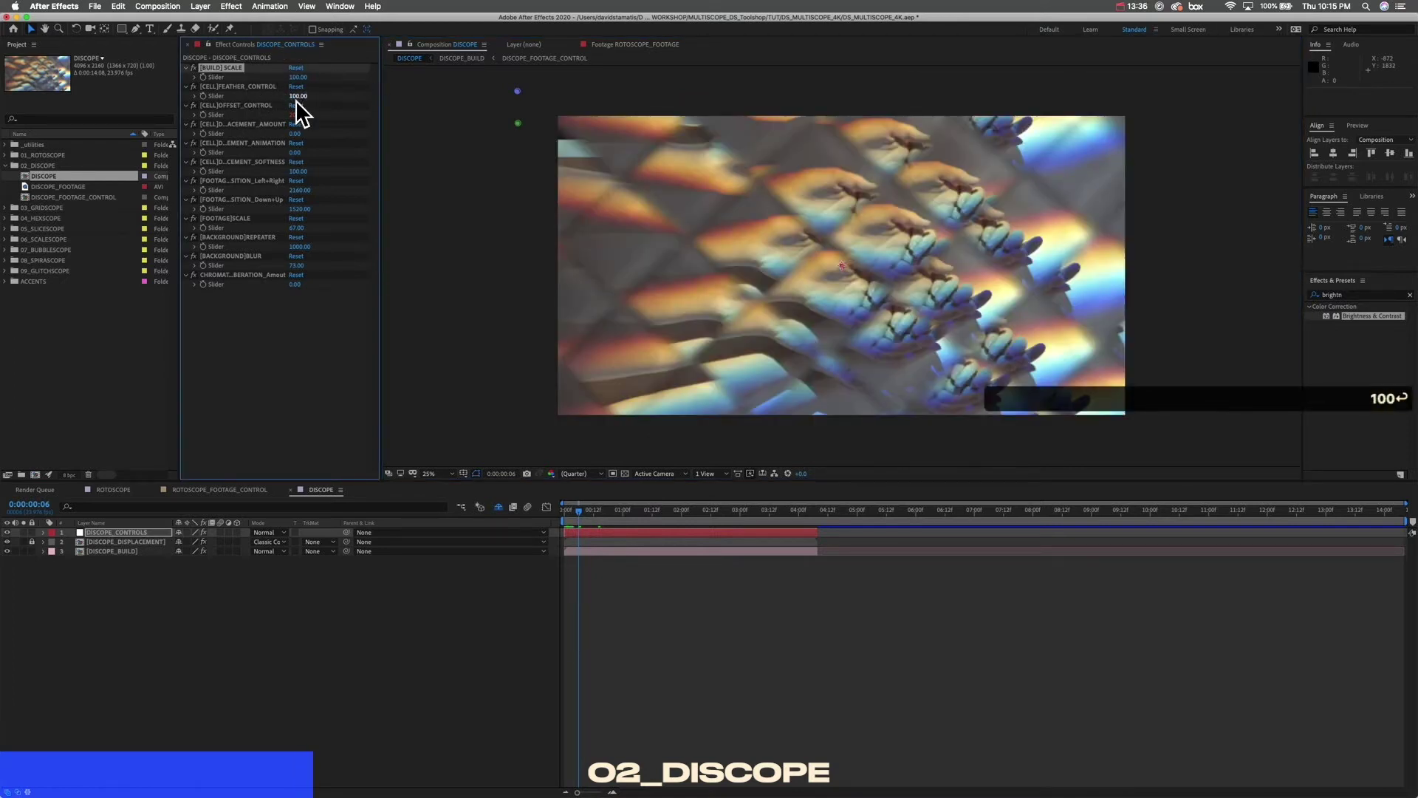
Step: Set the [CELL]FEATHER_CONTROL slider to 0 and move the current time to 0:00:00:12
click(262, 87)
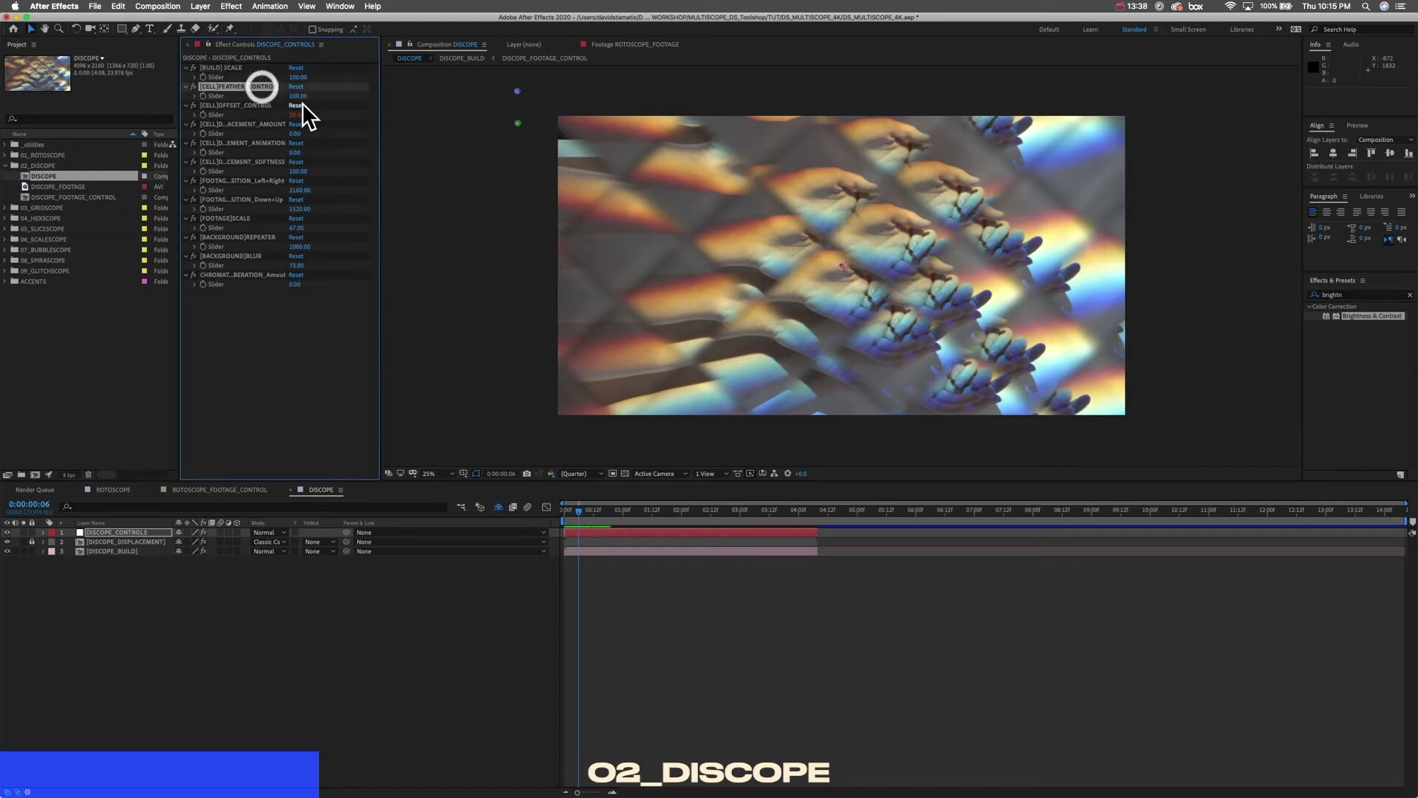
click(299, 96)
text(0)
key(Return)
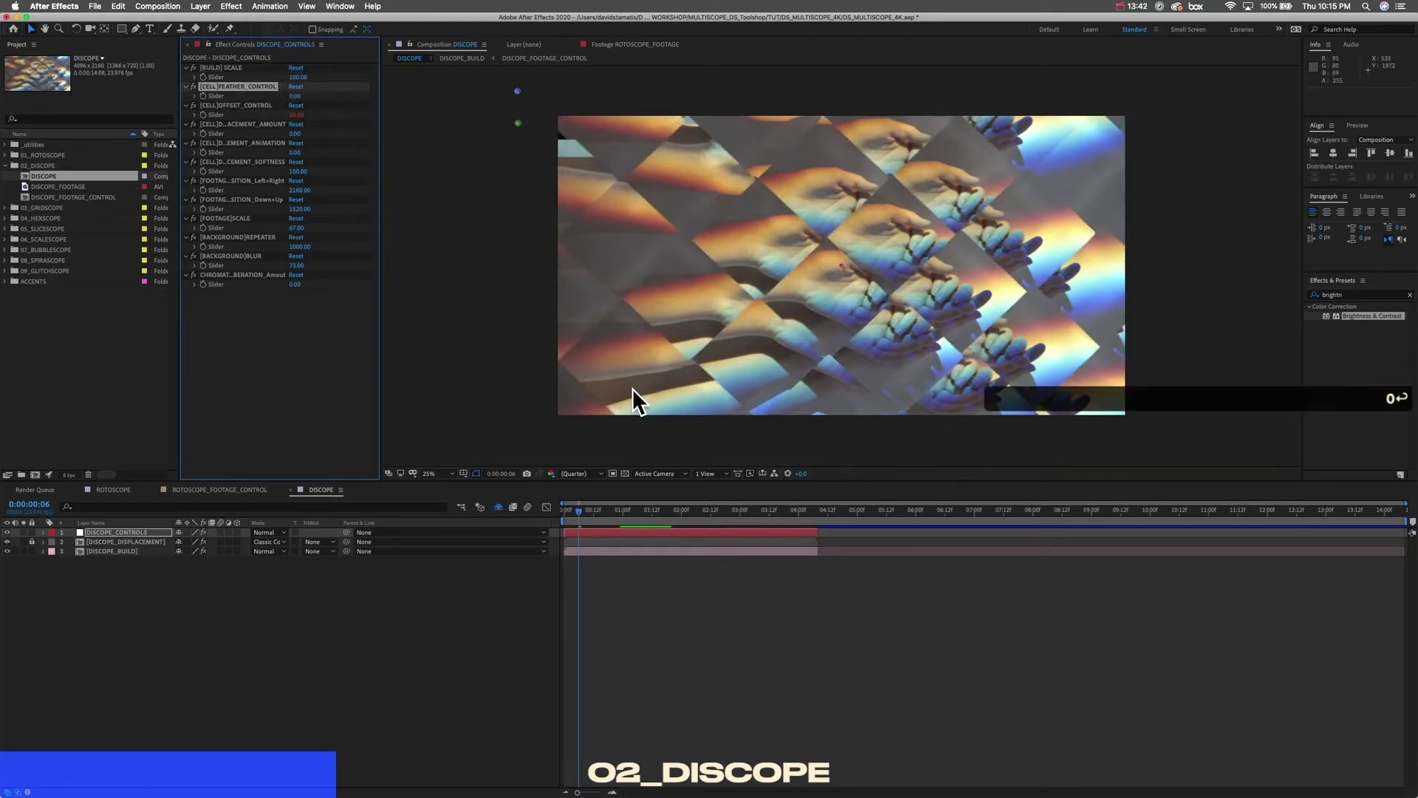
click(590, 508)
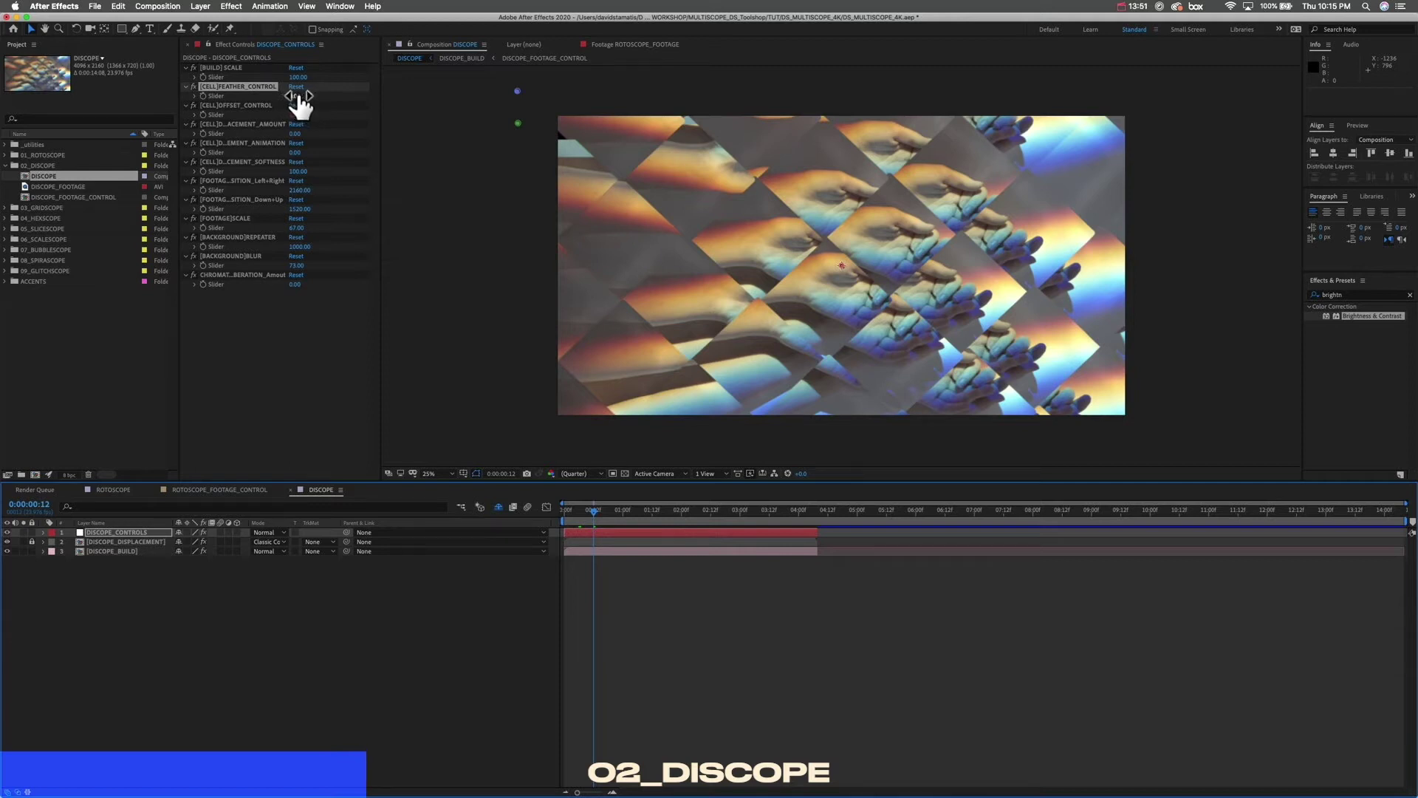
Step: Try the [CELL]FEATHER_CONTROL slider at a very high value and at 0, and settle on 40
drag(295, 98, 621, 85)
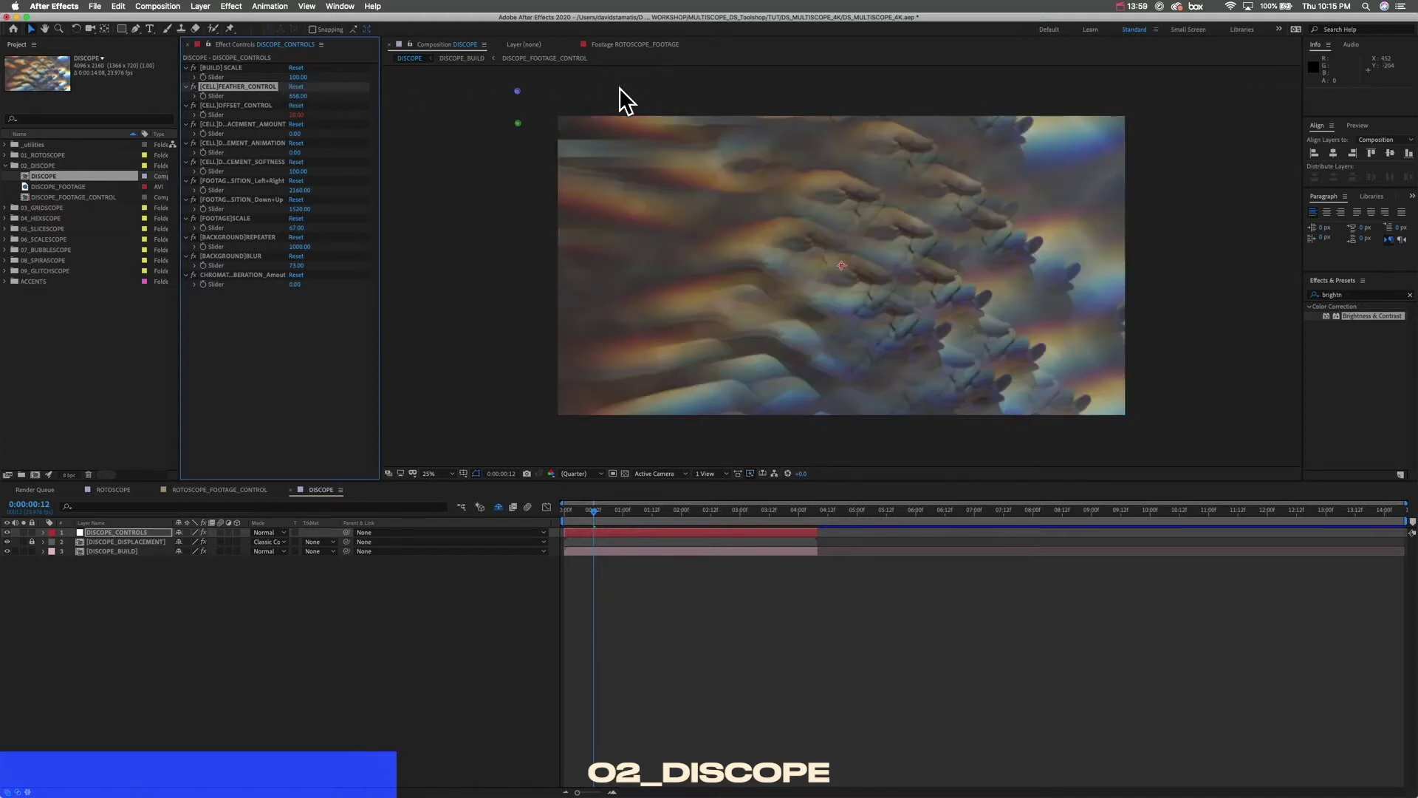
click(296, 96)
text(0)
key(Return)
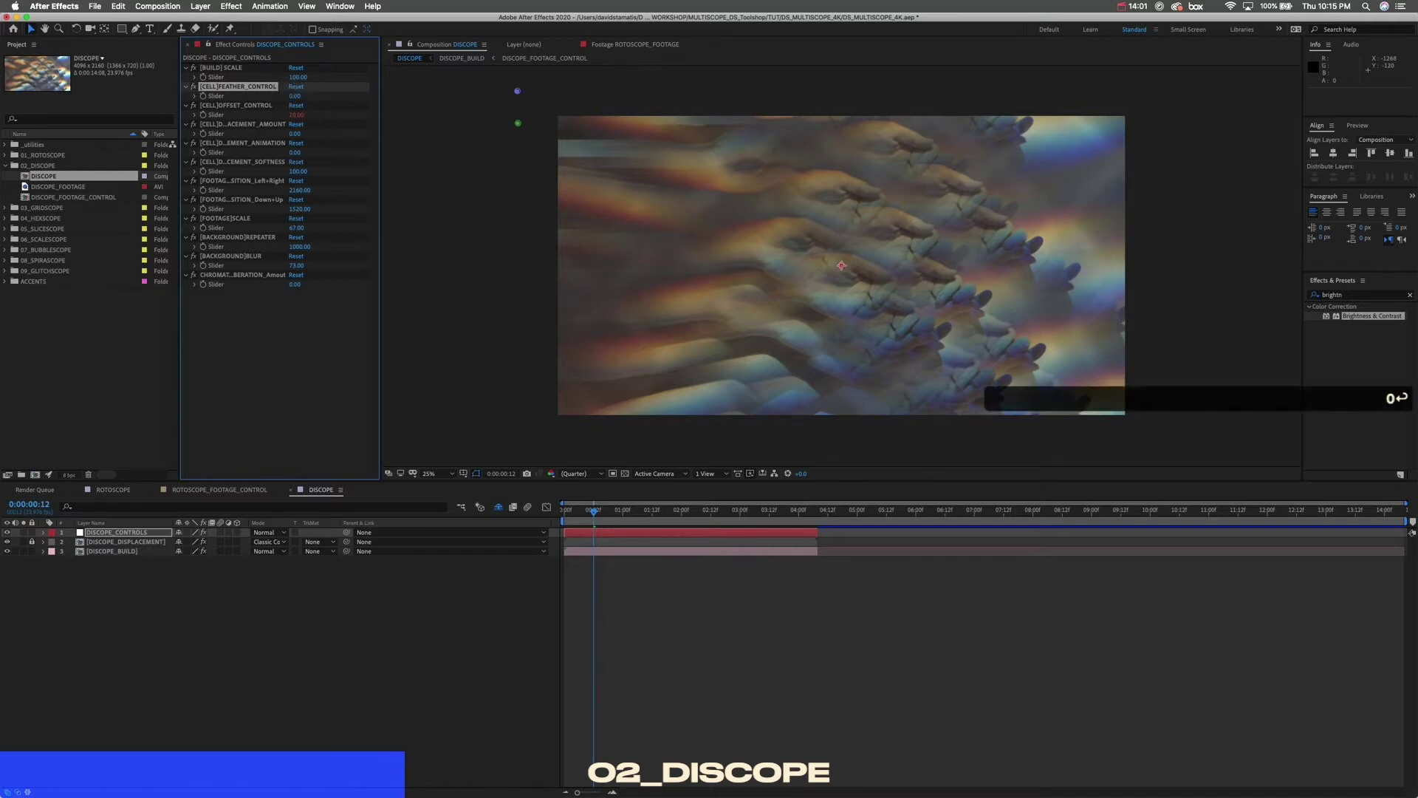
click(294, 96)
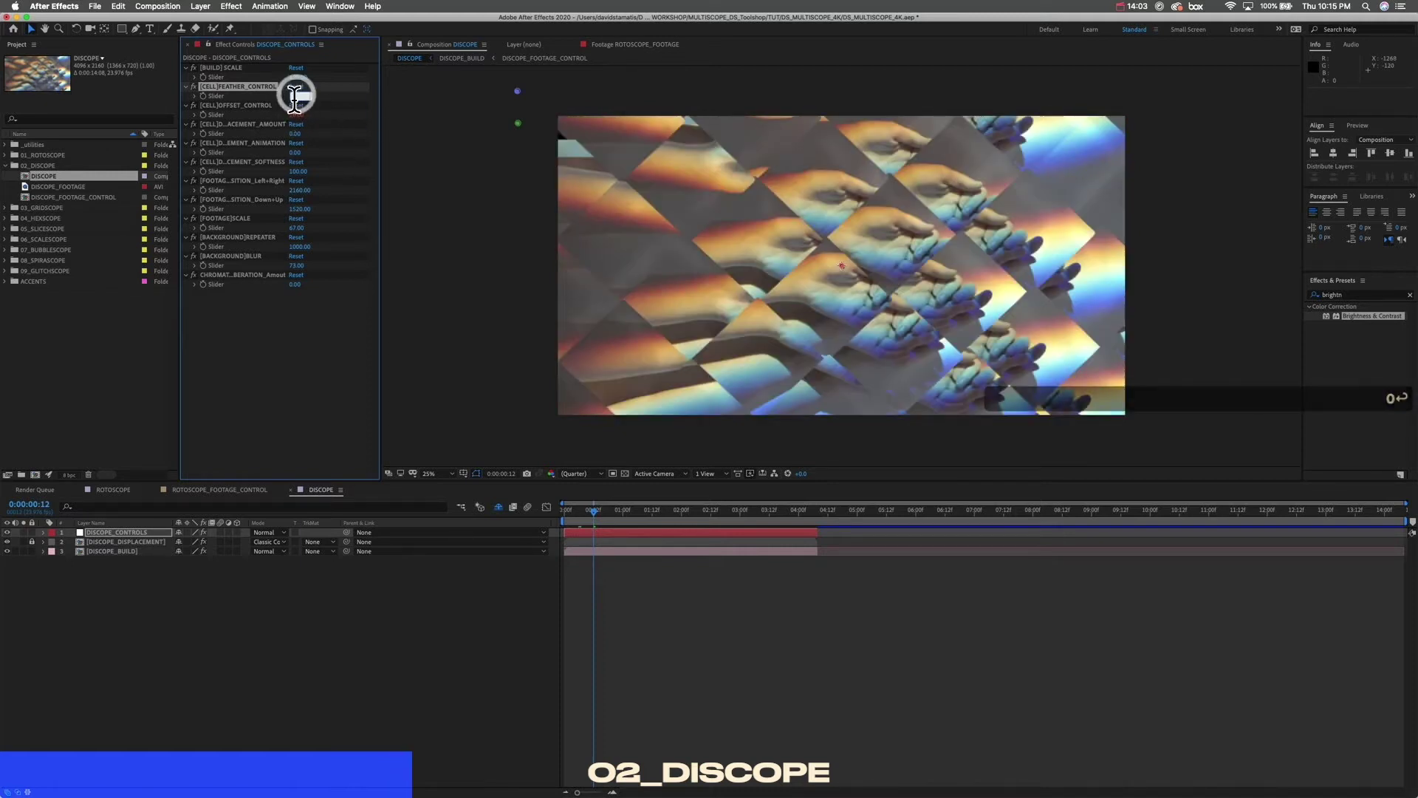
text(40)
key(Return)
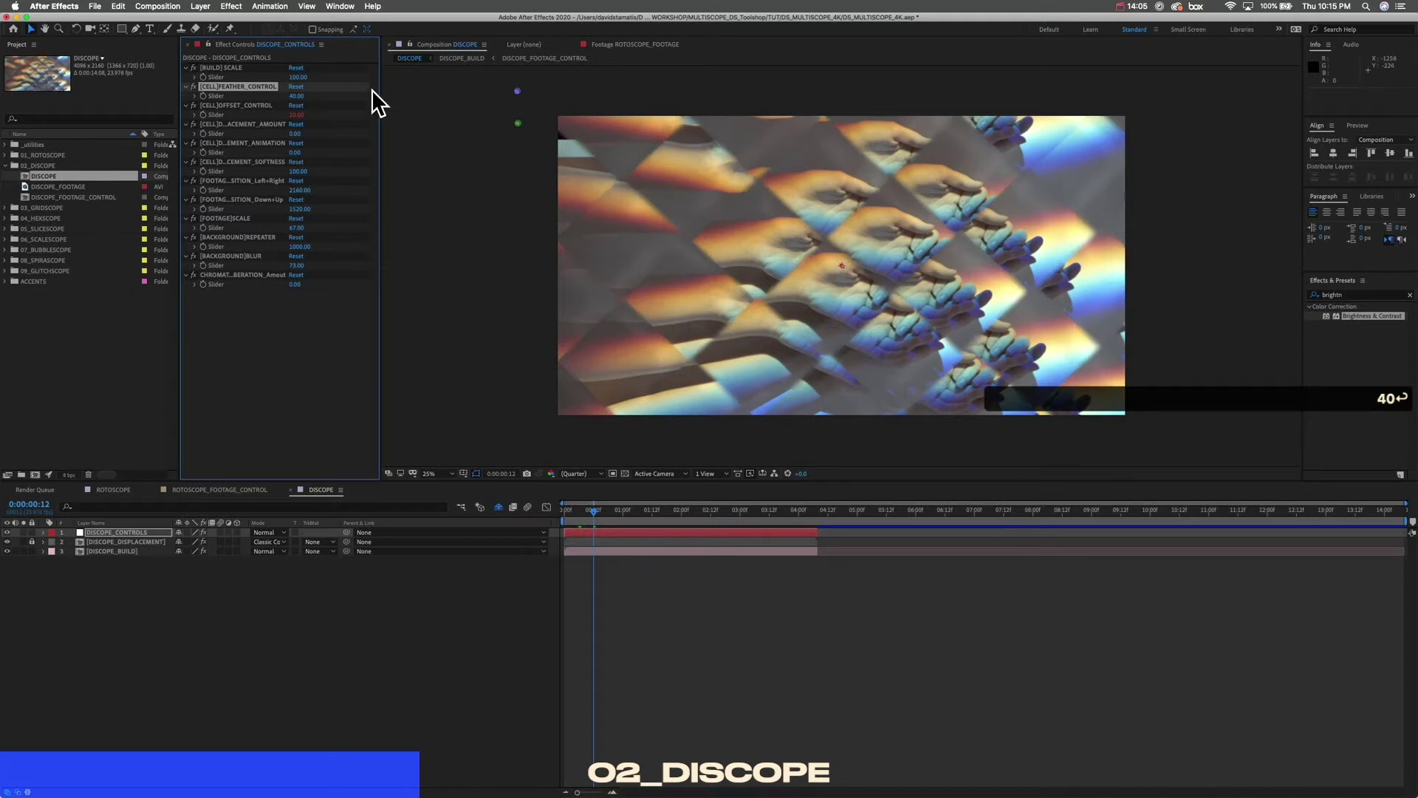
Step: Try a negative value for the [CELL]OFFSET_CONTROL slider to separate the cells, and set it to 100
click(285, 115)
drag(285, 114, 264, 116)
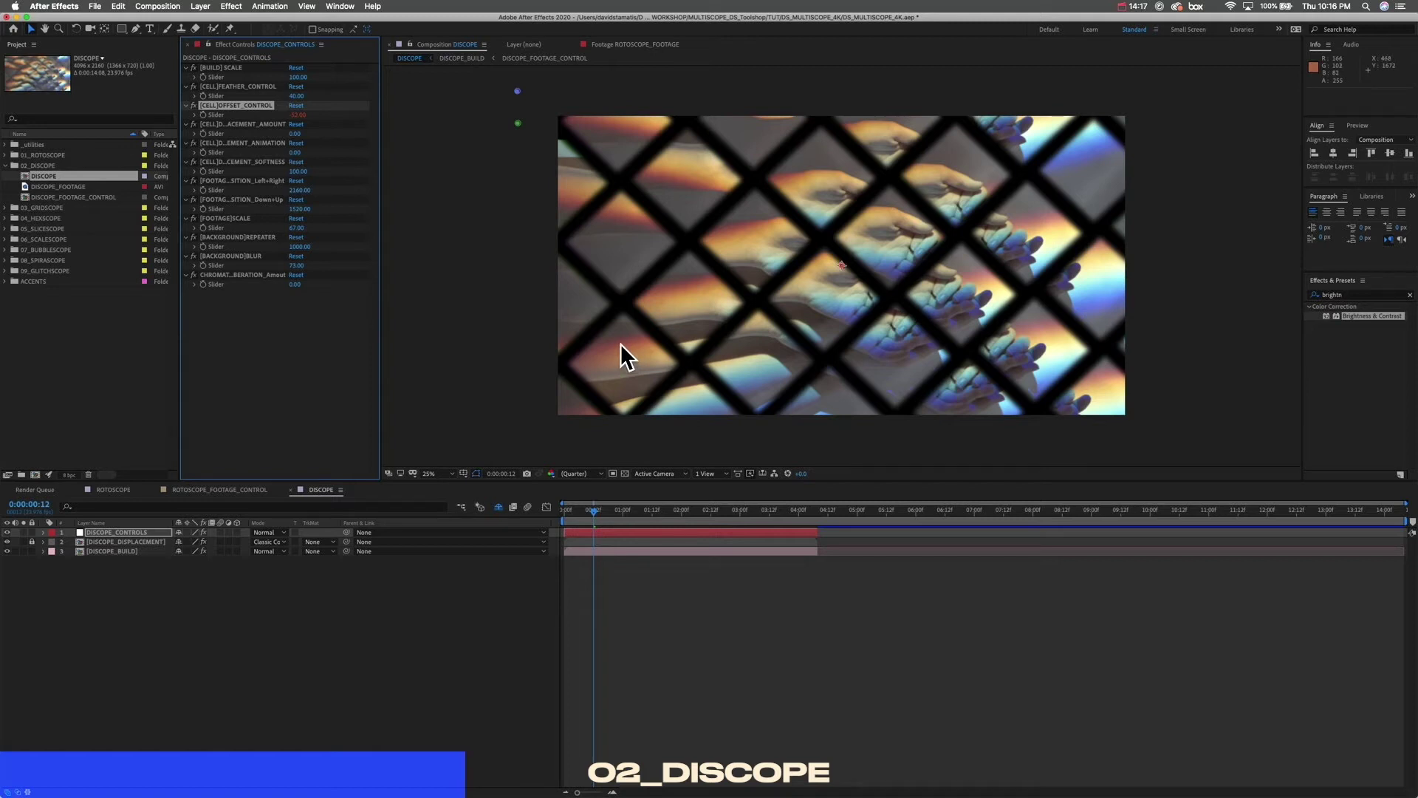
click(300, 116)
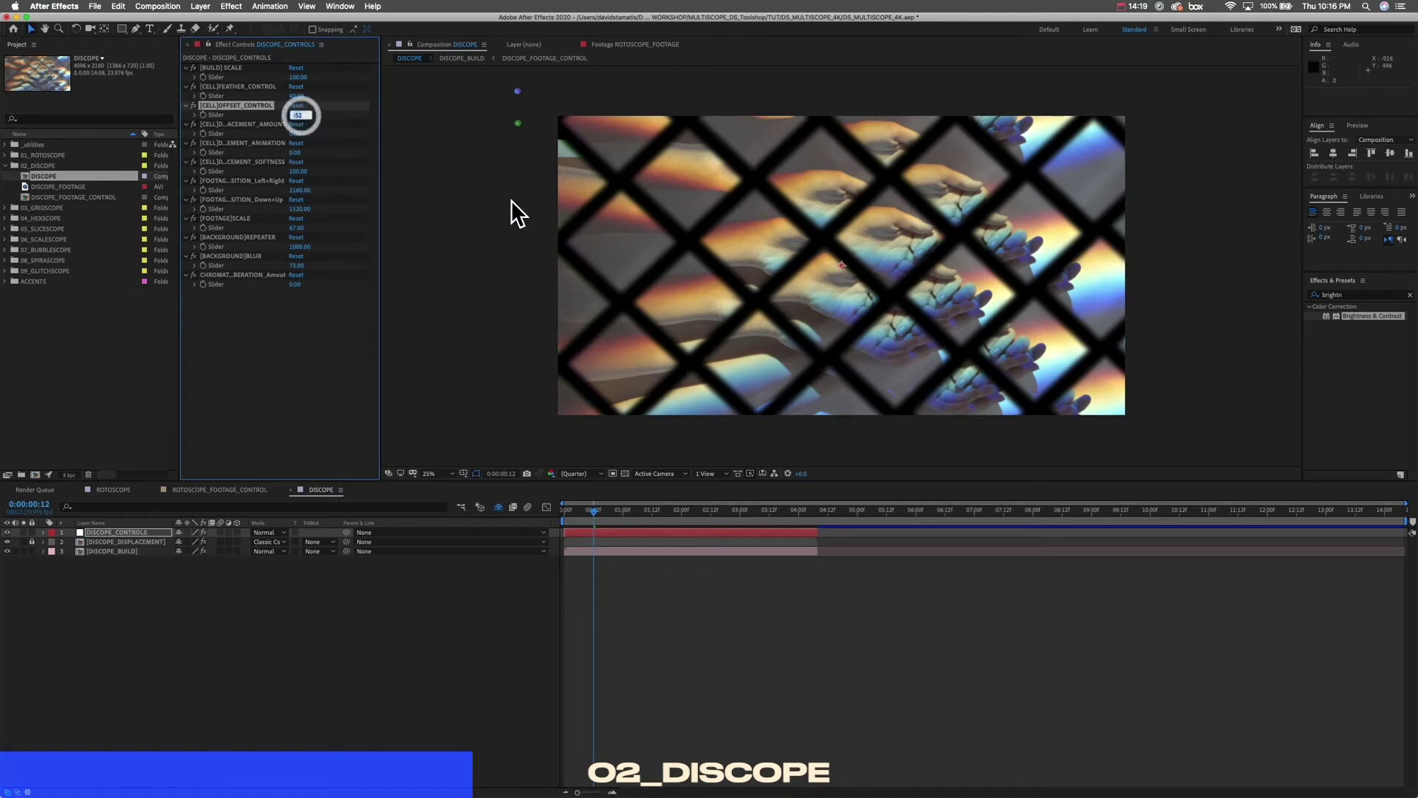
text(100)
key(Return)
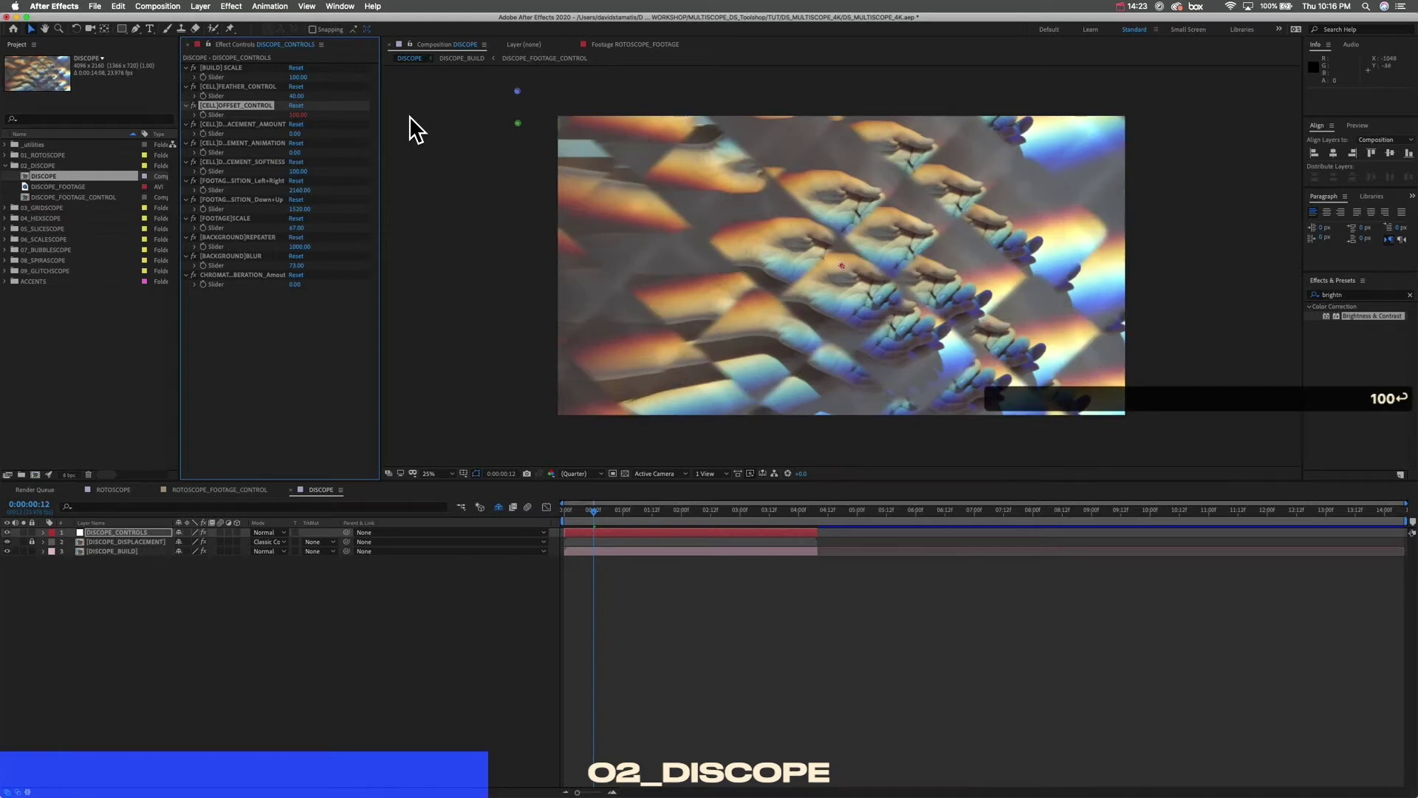
Step: Raise the [CELL]OFFSET_CONTROL slider from 100 to about 450 and set the [CELL]FEATHER_CONTROL slider to 0
click(300, 115)
text(100)
key(Return)
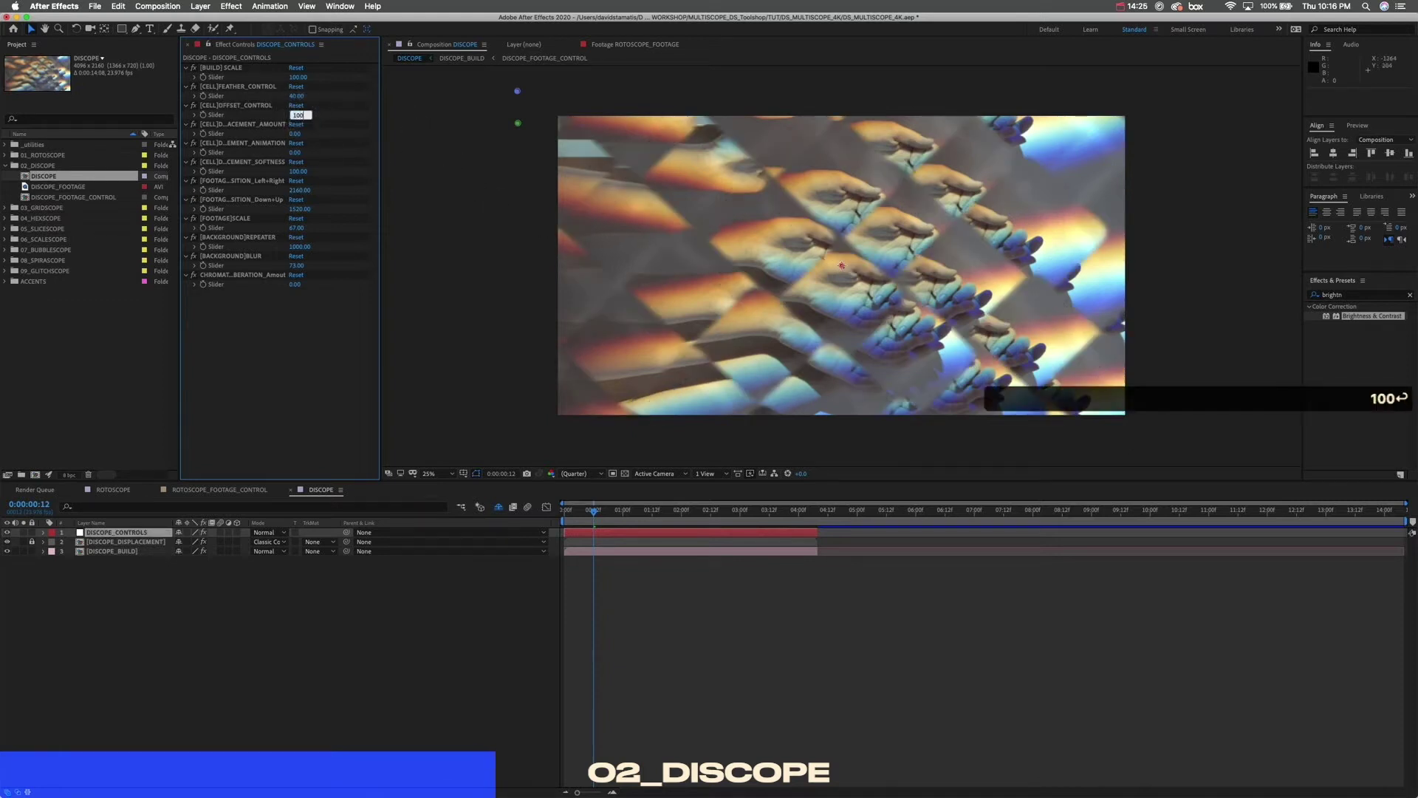
drag(300, 115, 489, 124)
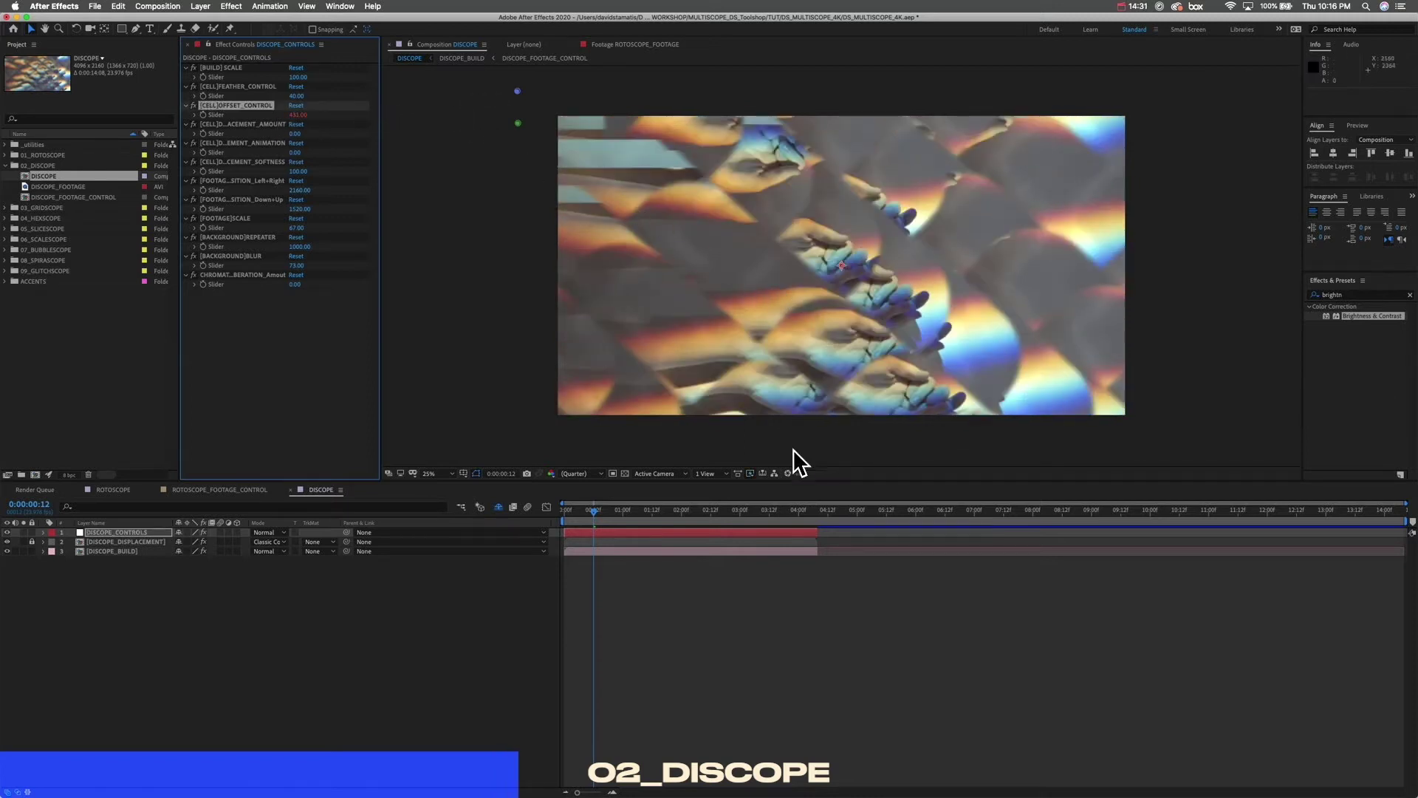
click(296, 96)
text(0)
key(Return)
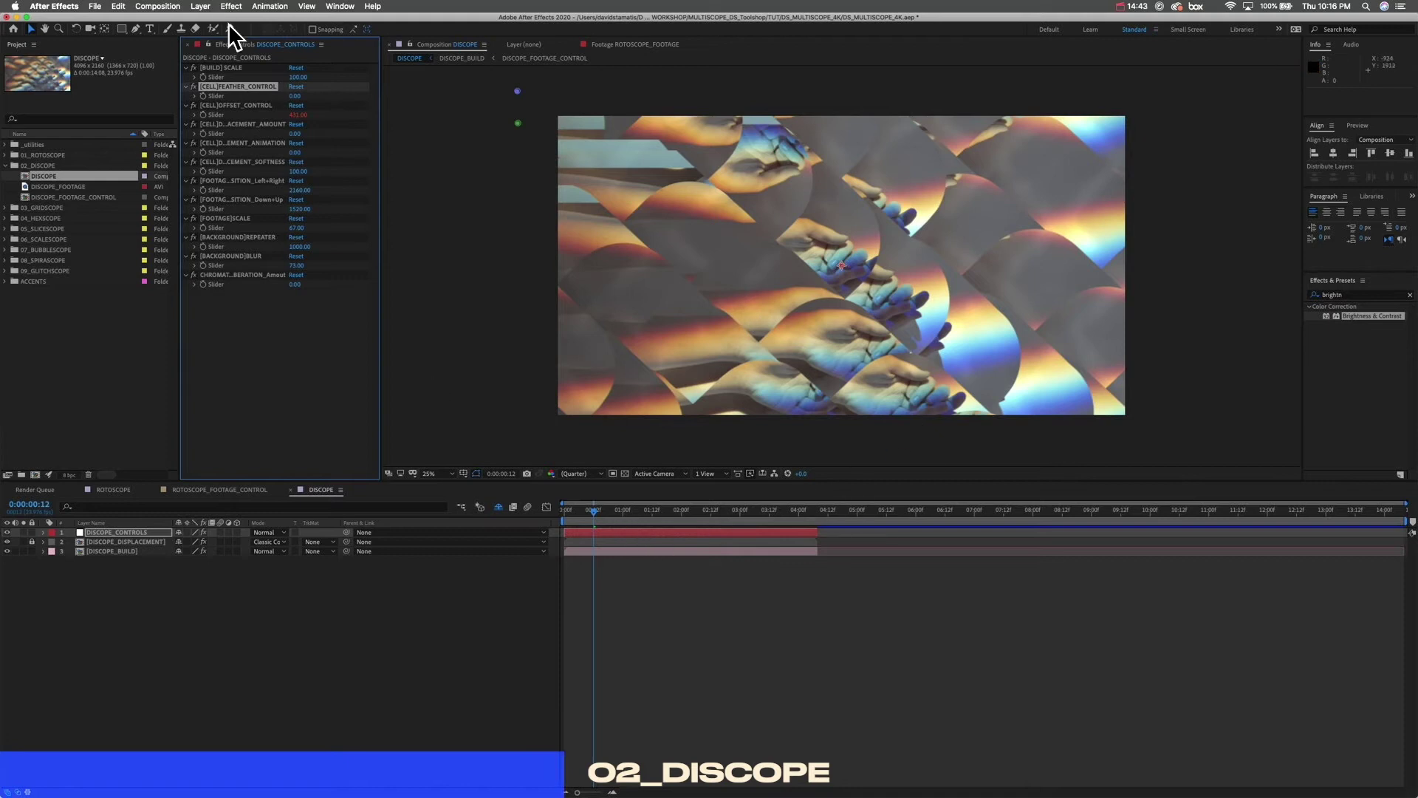
Step: Try the [BUILD] SCALE slider at 44 with the large cell offset and return it to 100
drag(295, 77, 280, 78)
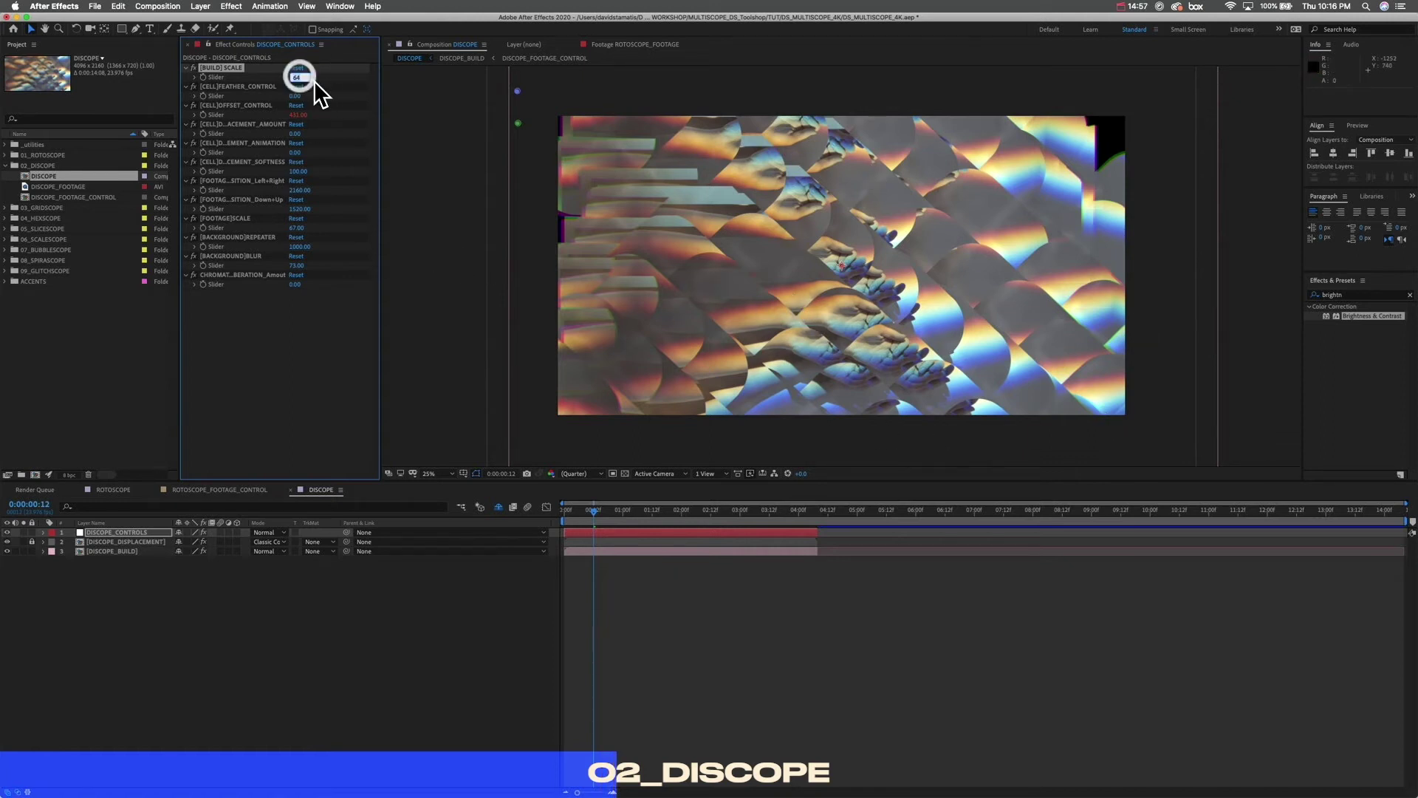
text(100)
key(Return)
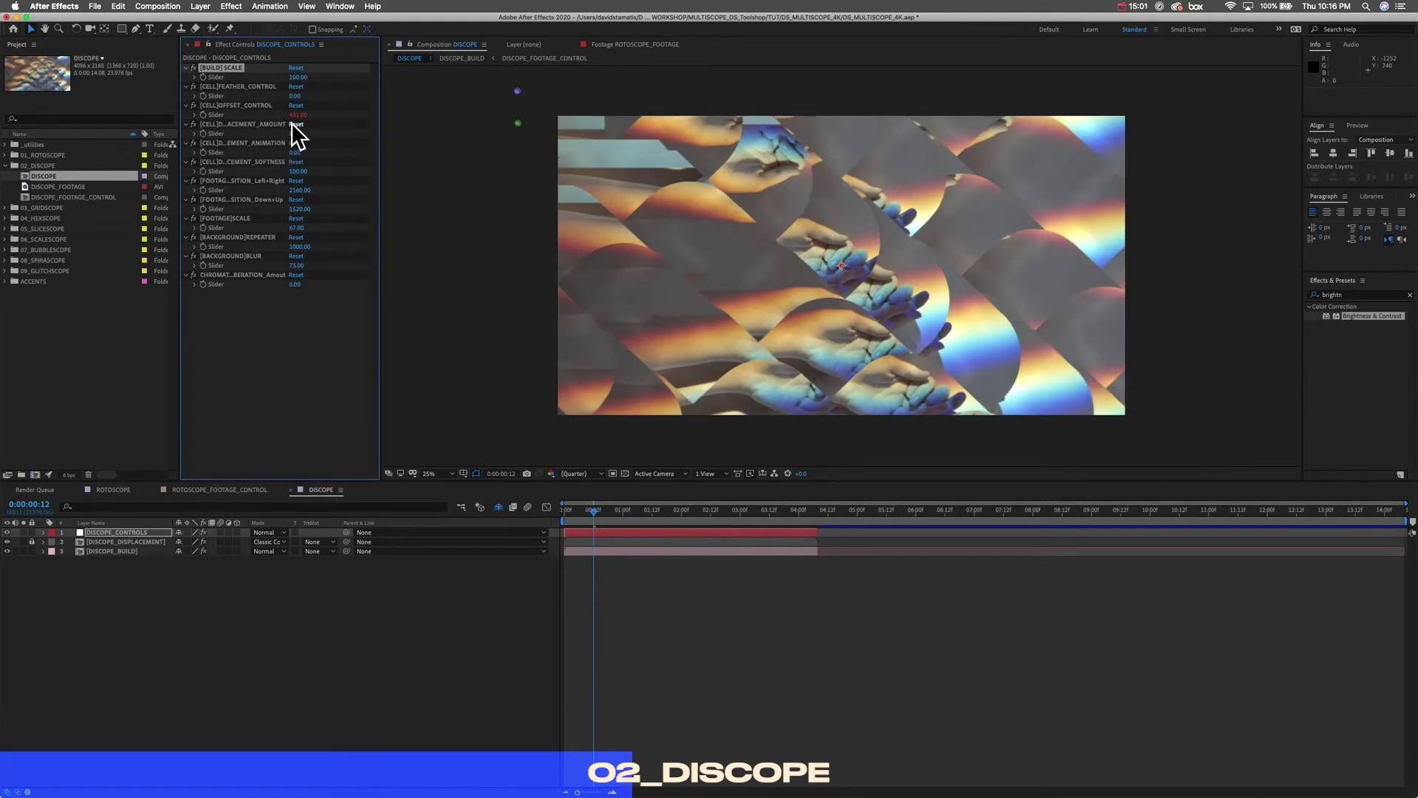
Step: Try the [CELL]OFFSET_CONTROL slider at 0 and set it to 20 to close the gaps between cells
click(298, 114)
text(0)
key(Return)
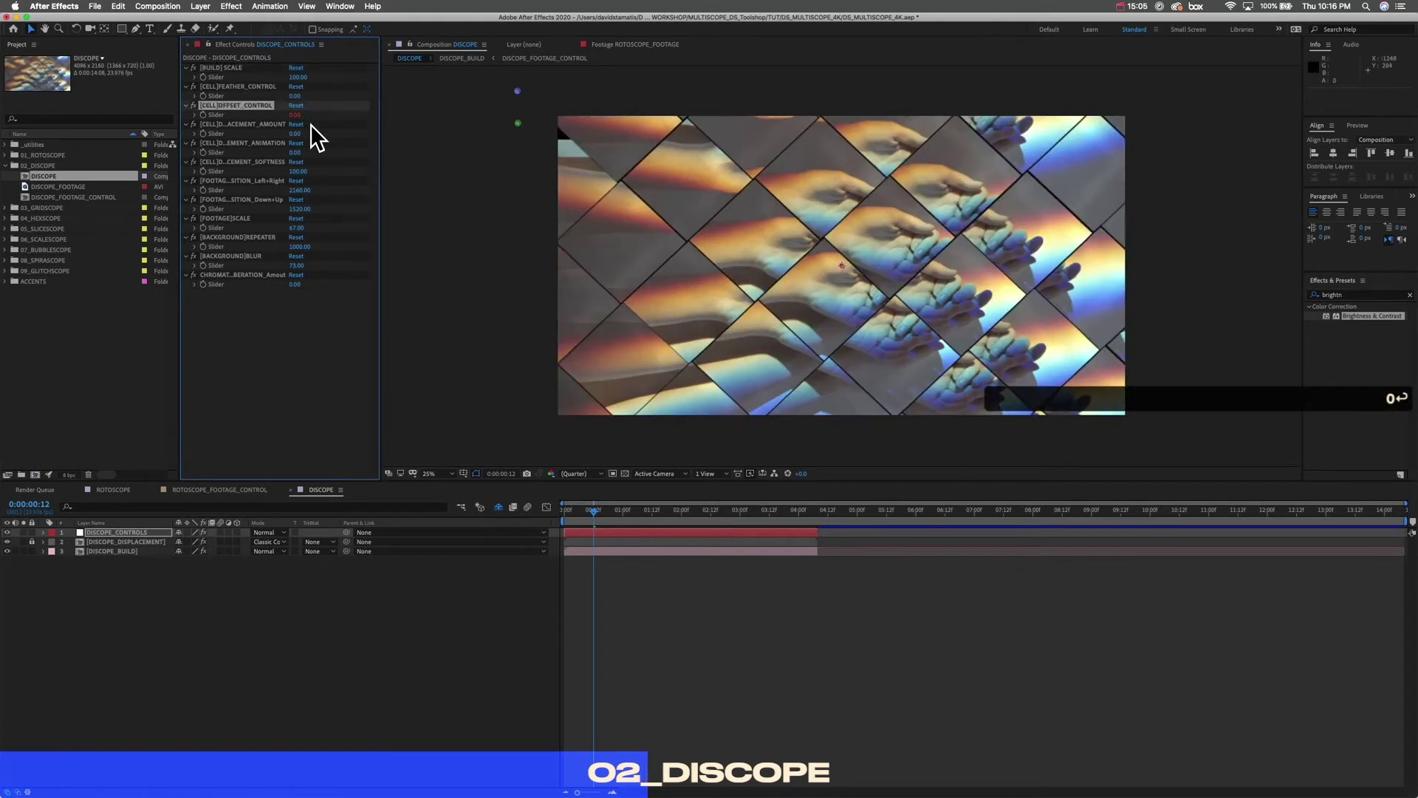
click(294, 114)
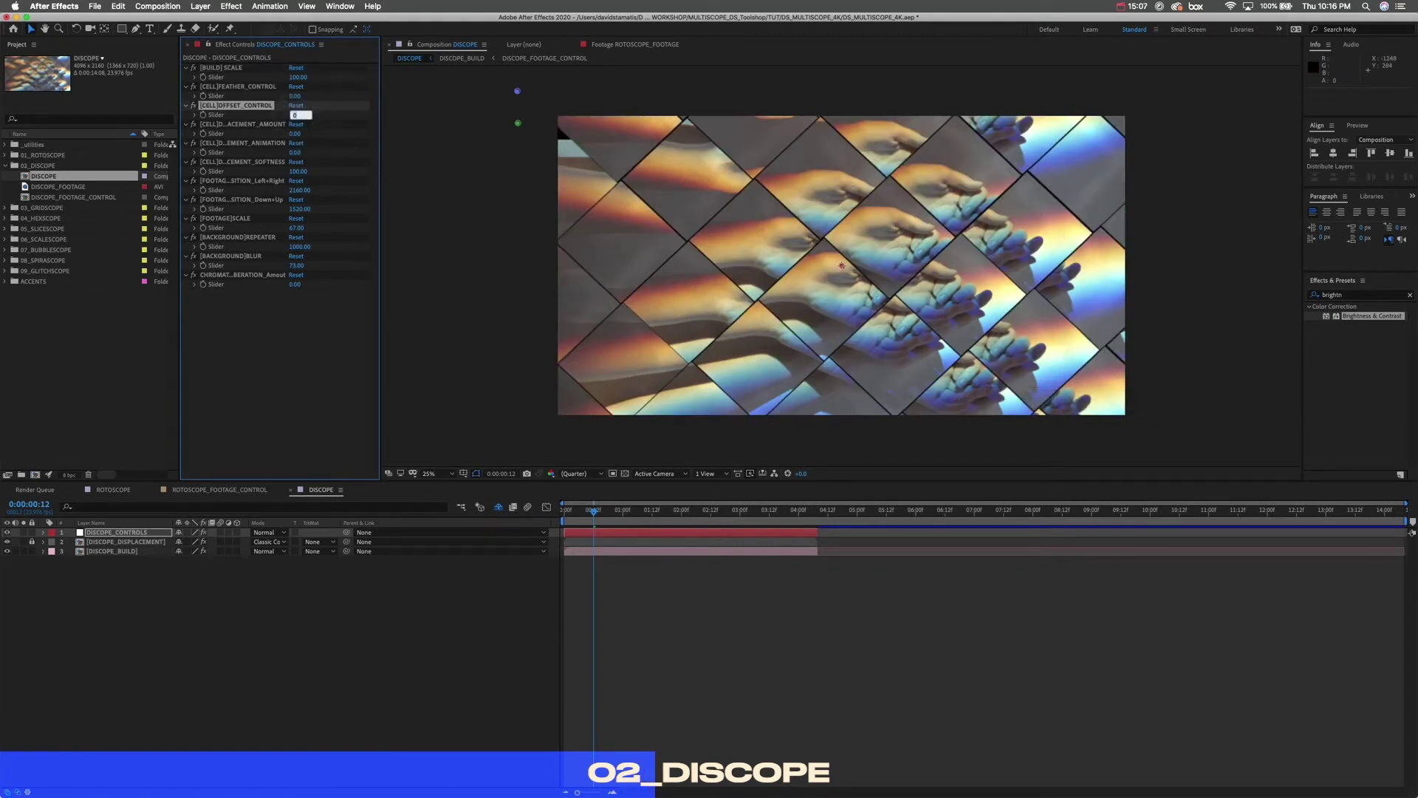
text(20)
key(Return)
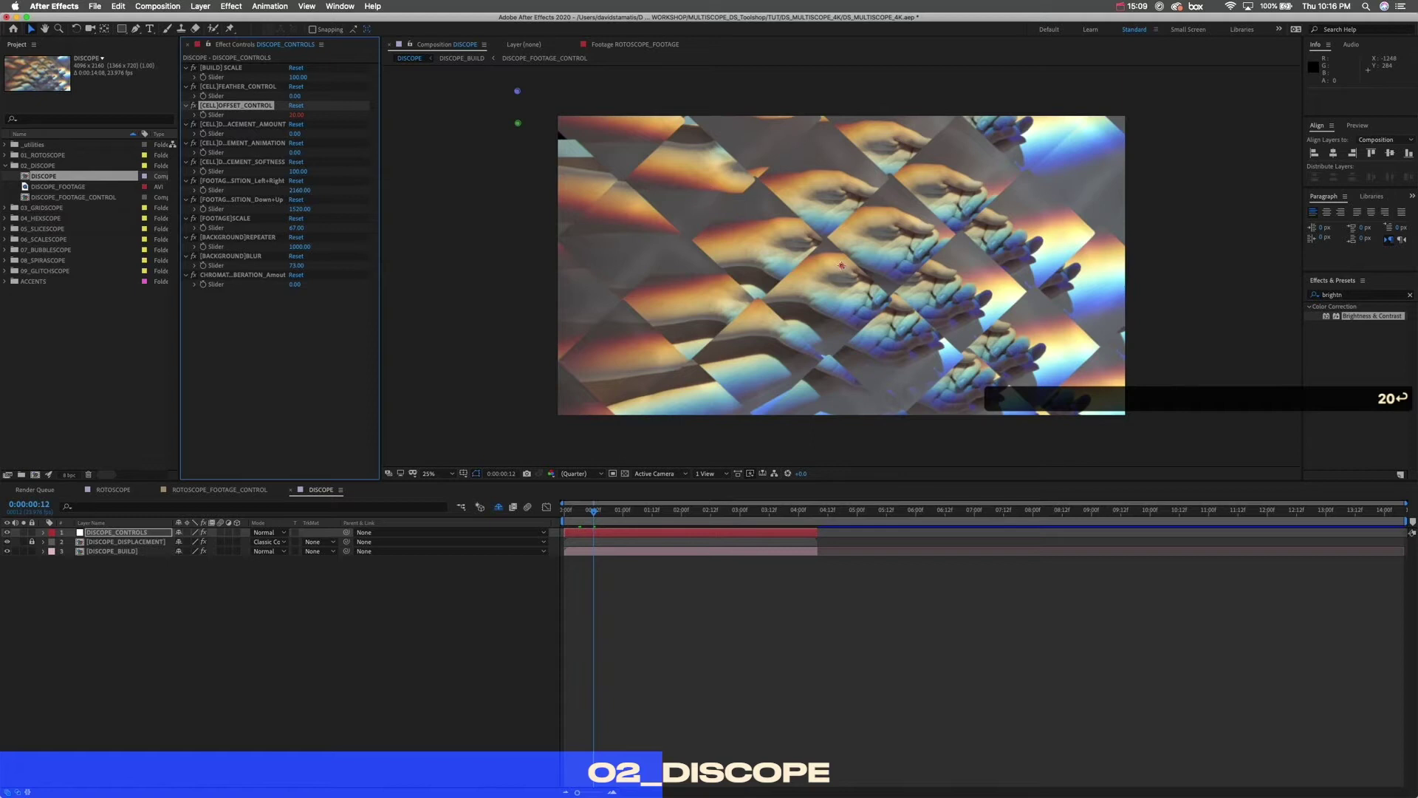
Step: Set the [CELL]FEATHER_CONTROL slider to 100
click(294, 96)
text(1)
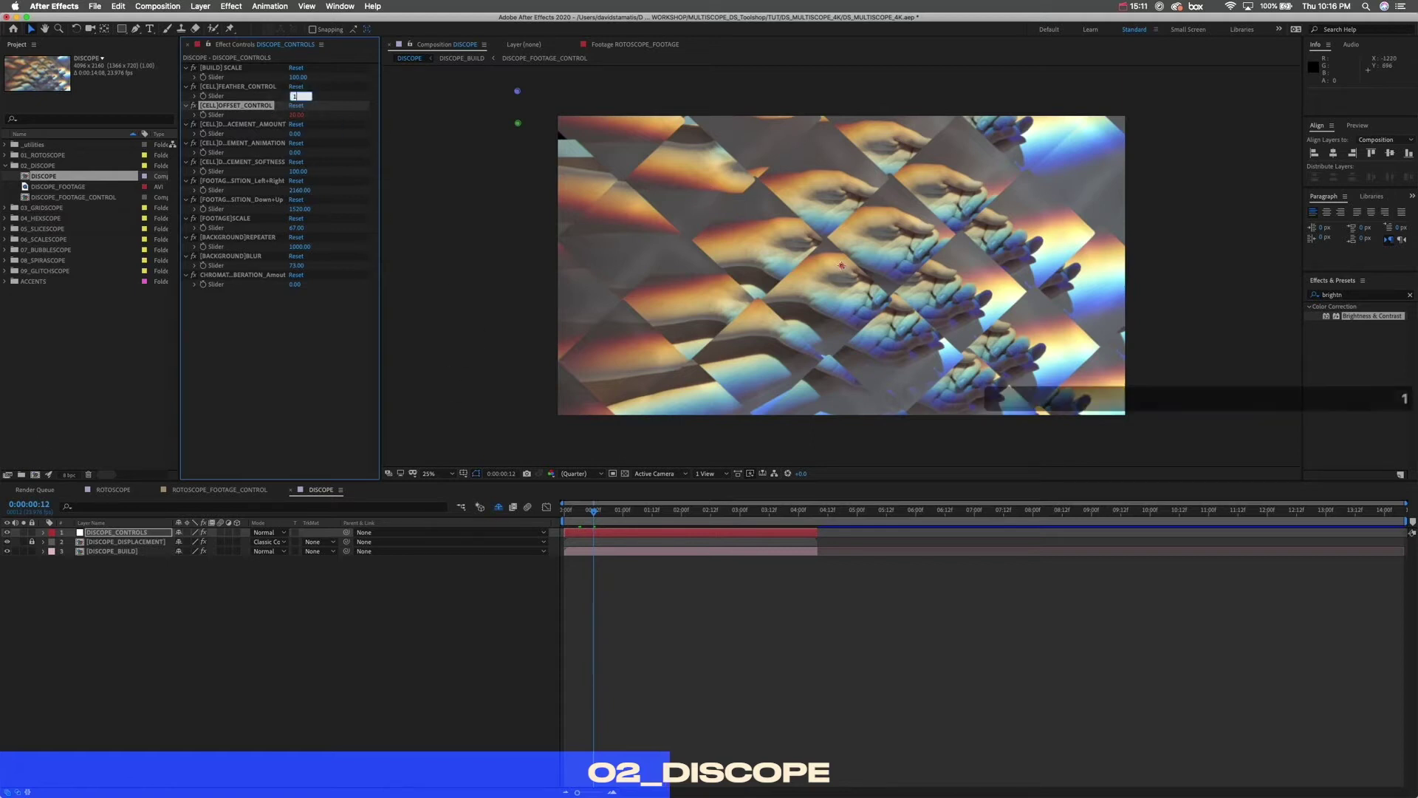
text(00)
key(Return)
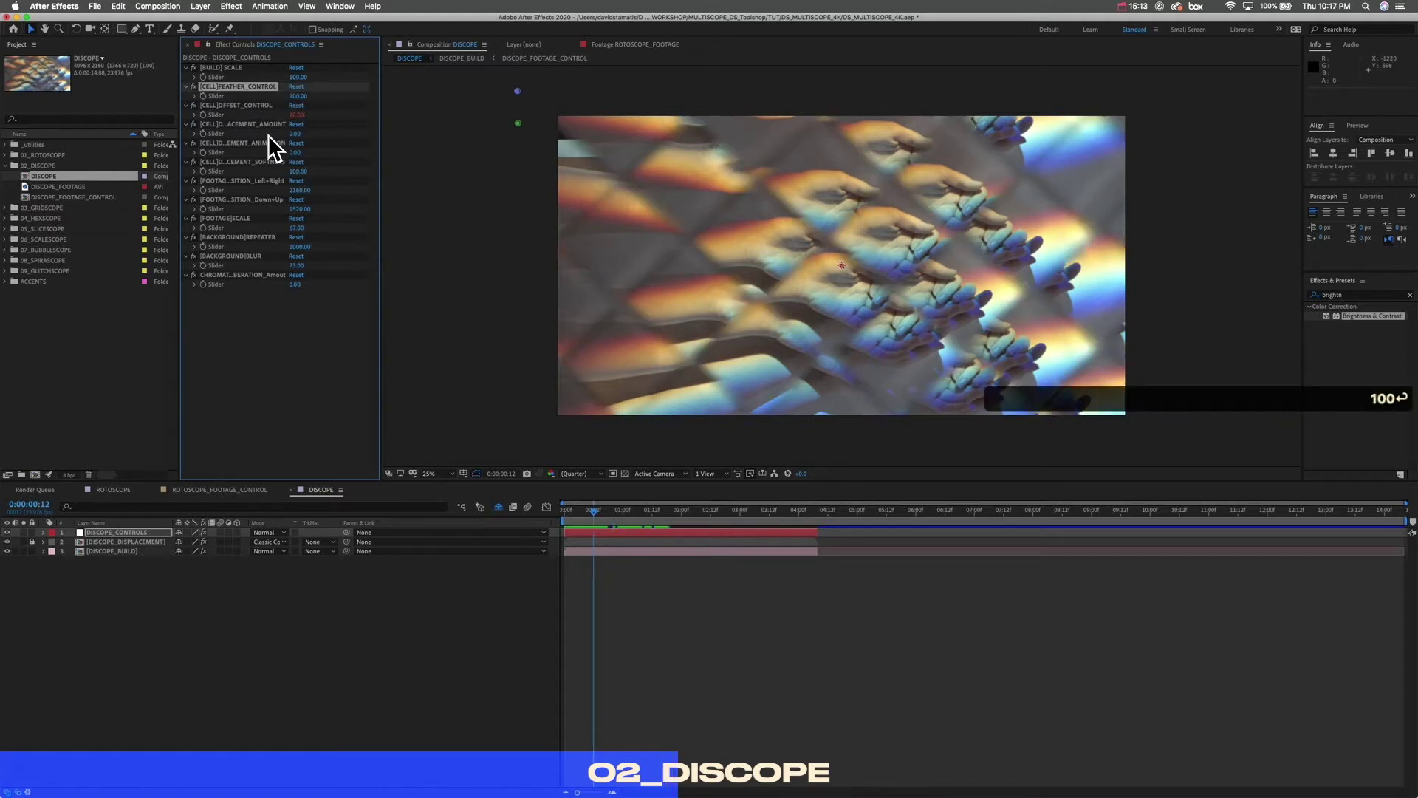
Step: Widen the effect controls area to show the full slider names and raise the [CELL]DISPLACEMENT_AMOUNT slider to about 85
drag(274, 122, 419, 77)
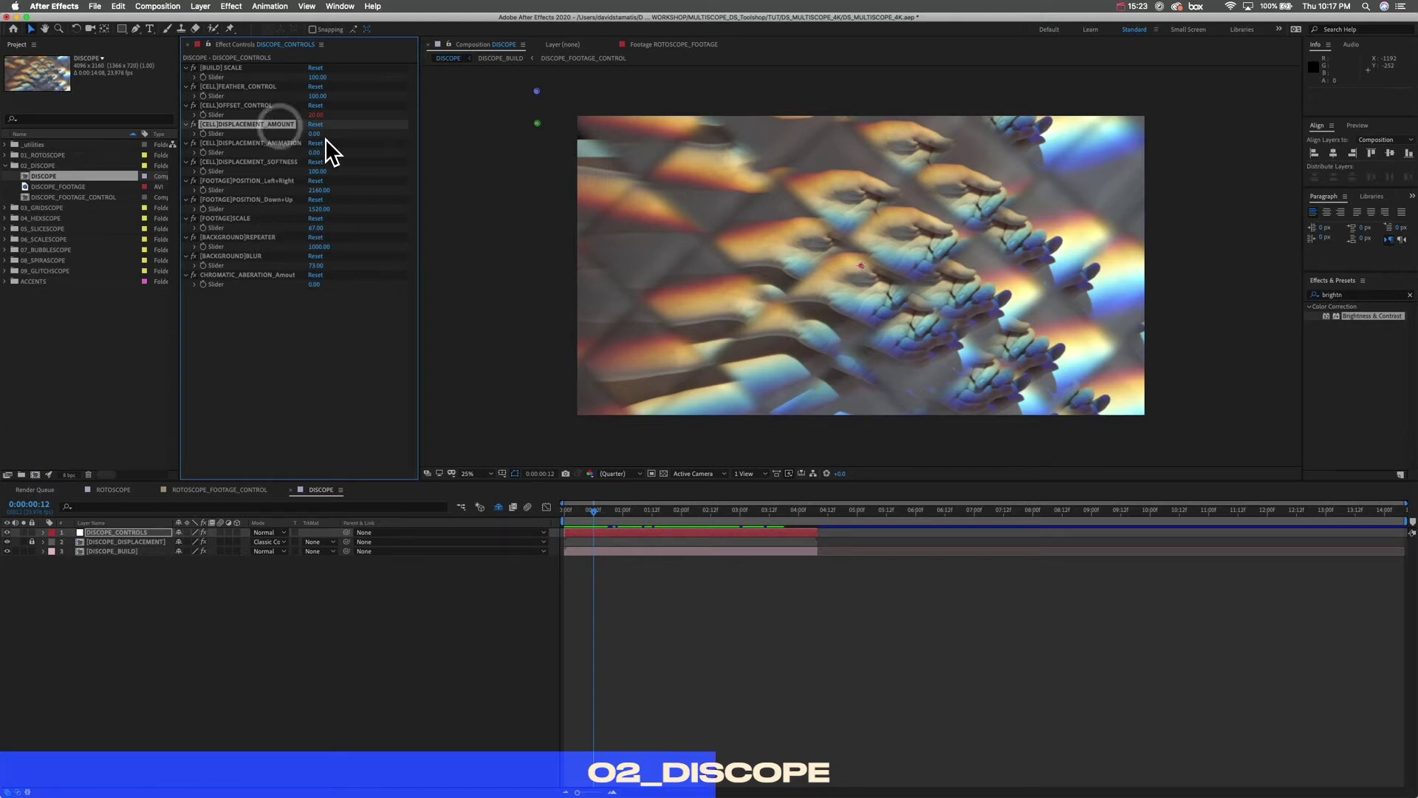
drag(315, 134, 360, 133)
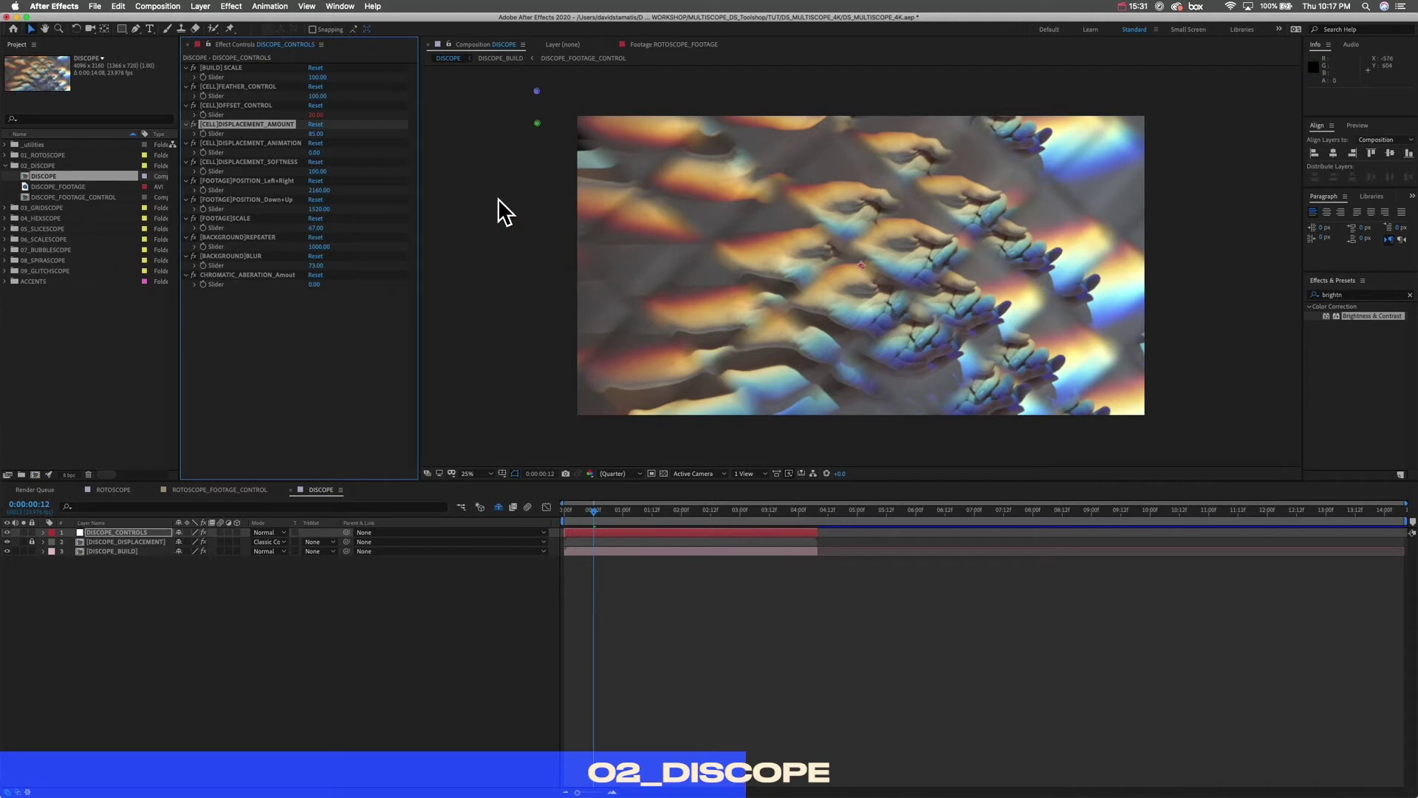
Step: Try the [CELL]DISPLACEMENT_AMOUNT slider at about 847 and a higher [CELL]DISPLACEMENT_ANIMATION value, undoing each change
drag(325, 133, 724, 116)
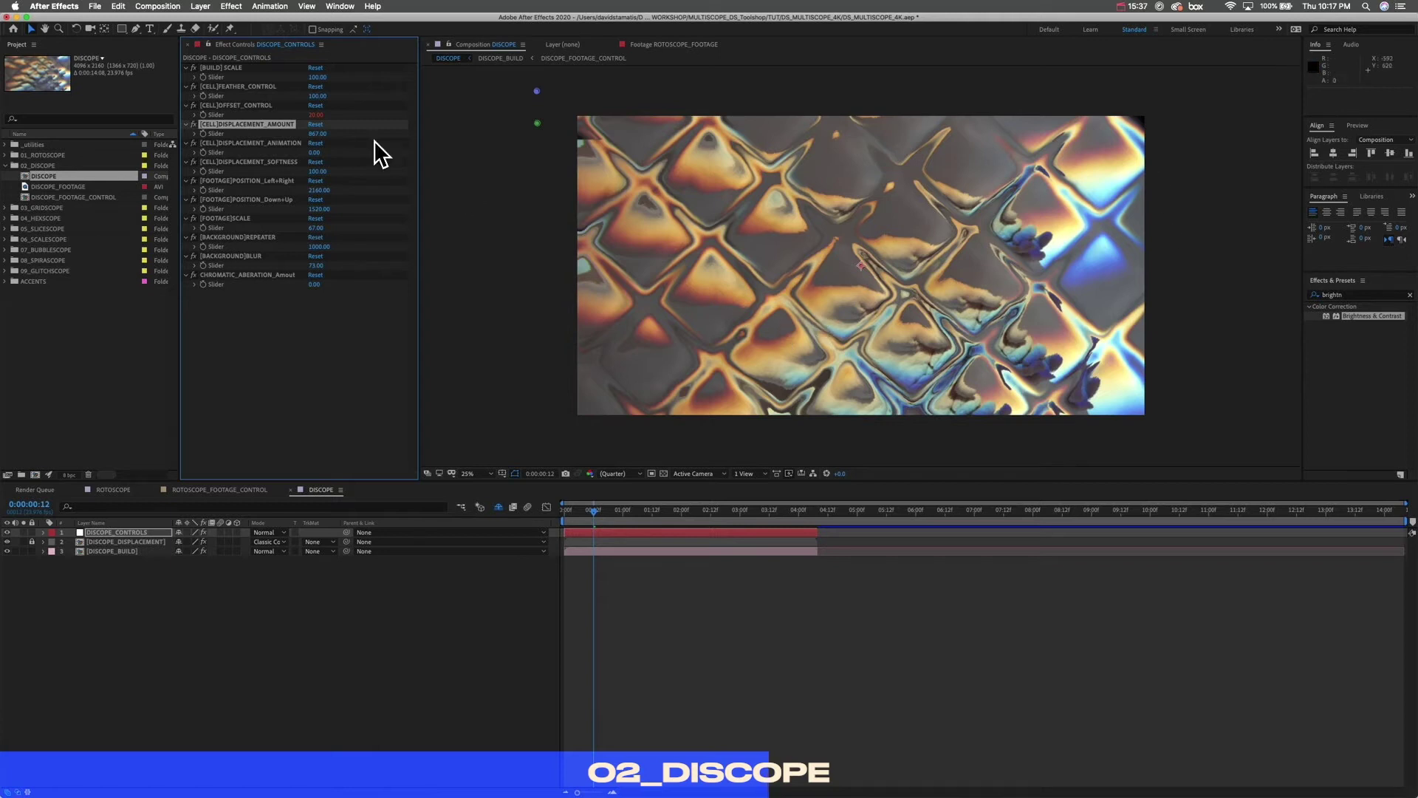
key(super+z)
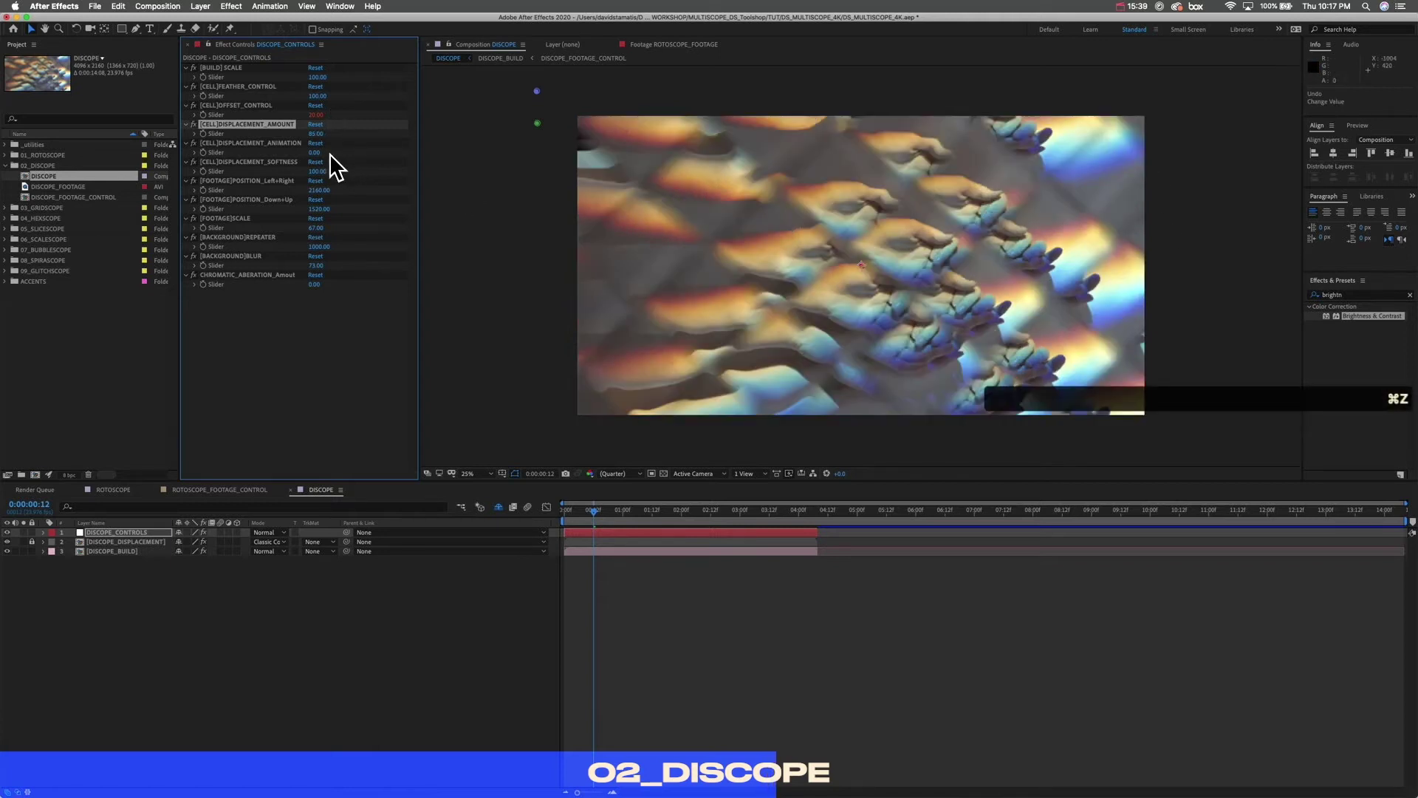
drag(316, 152, 478, 152)
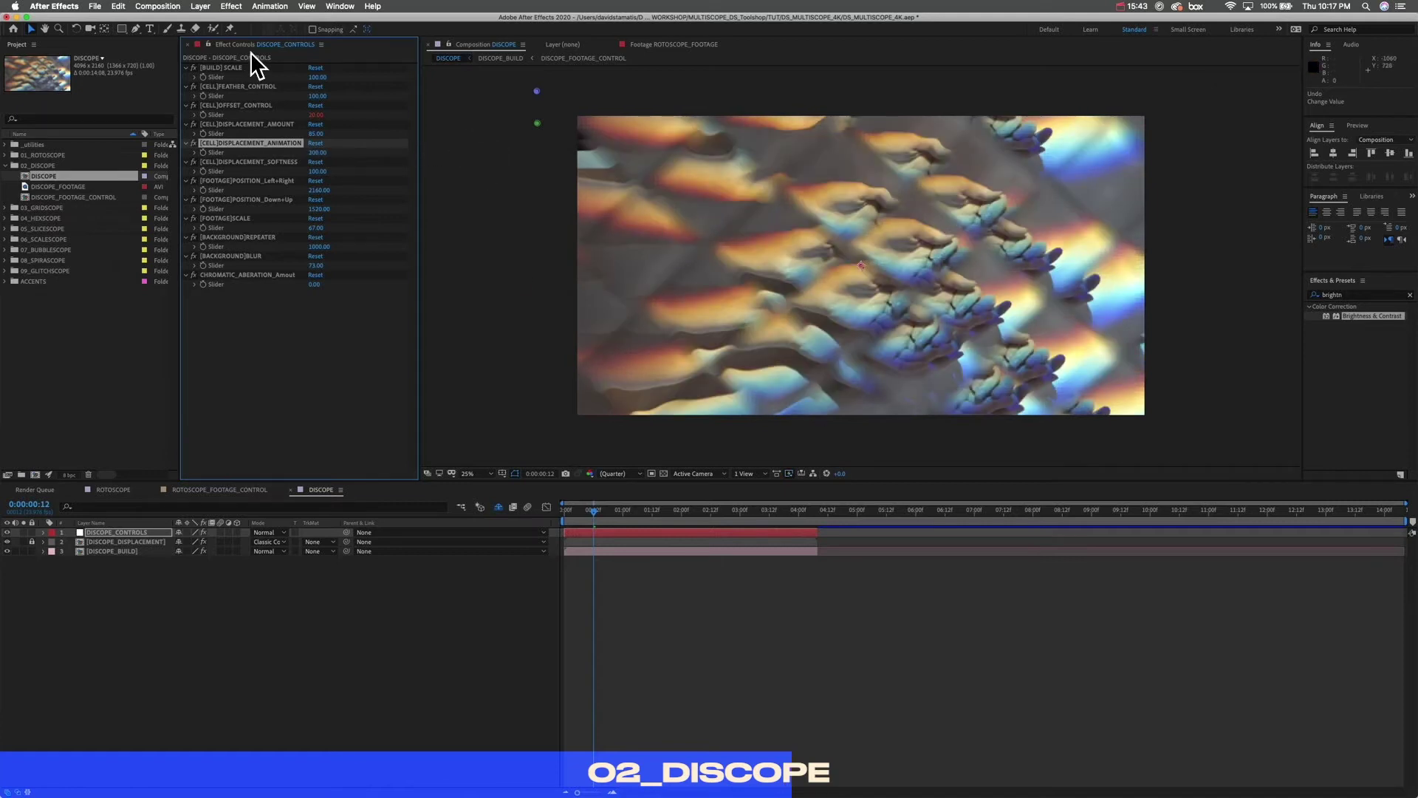
key(super+z)
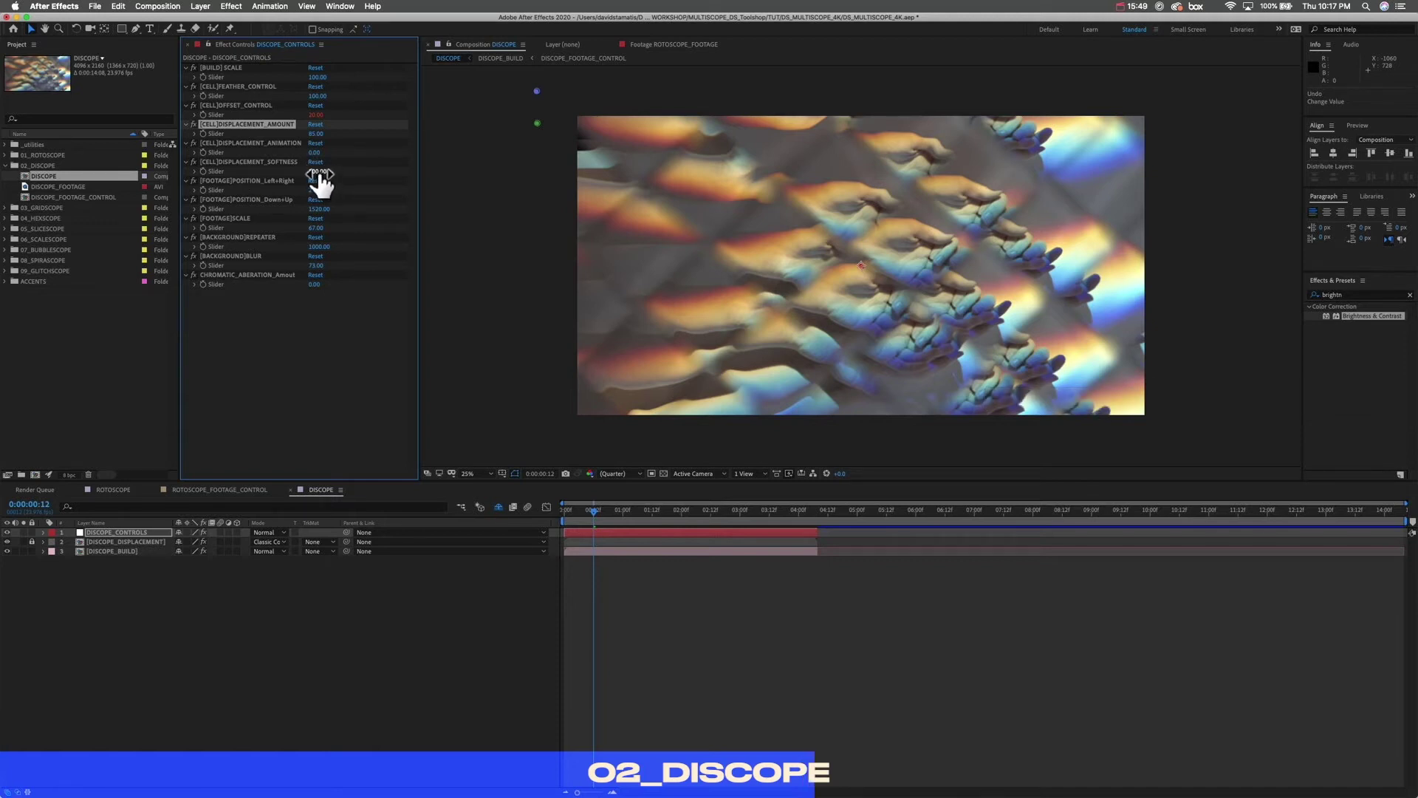
Step: Set the [CELL]DISPLACEMENT_SOFTNESS slider to 0
click(318, 172)
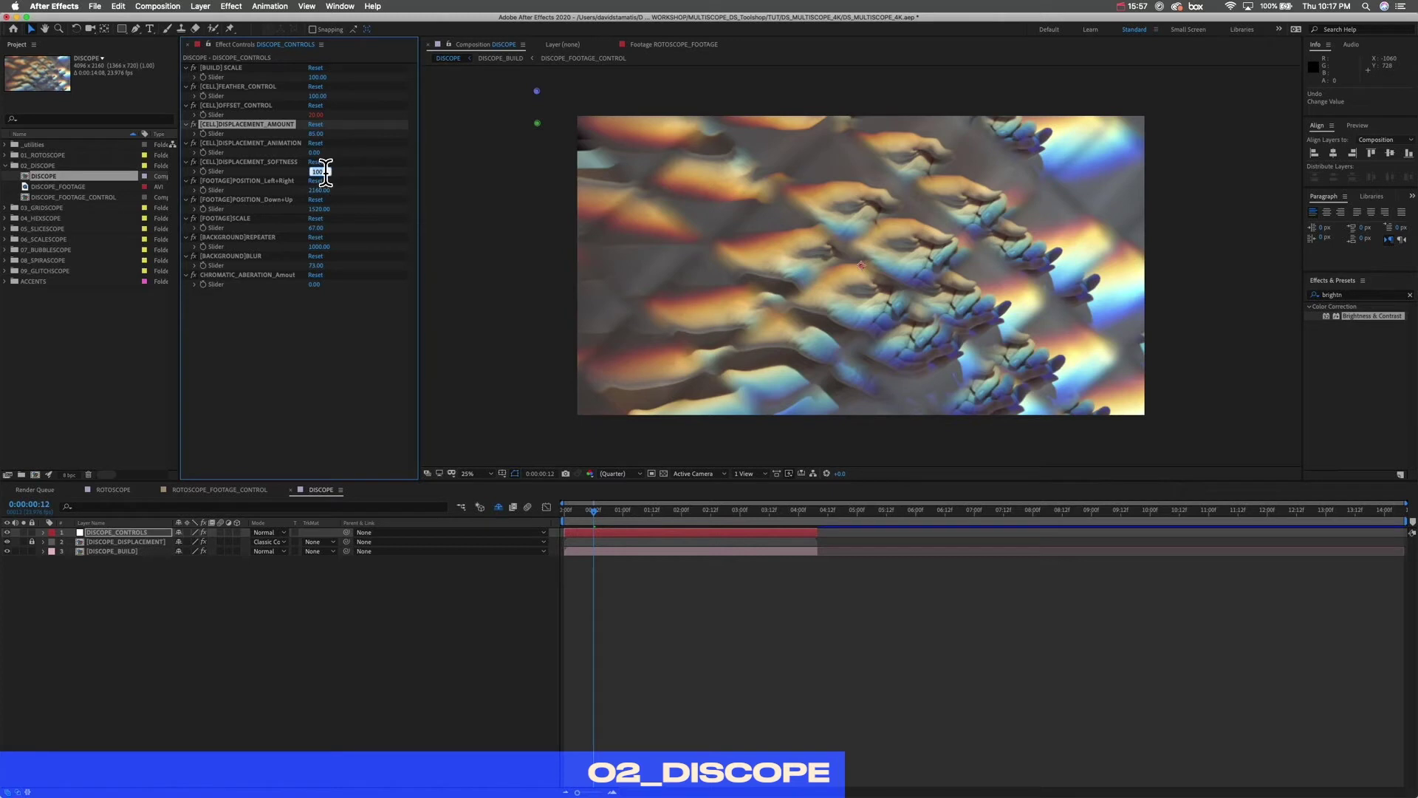
text(0)
key(Return)
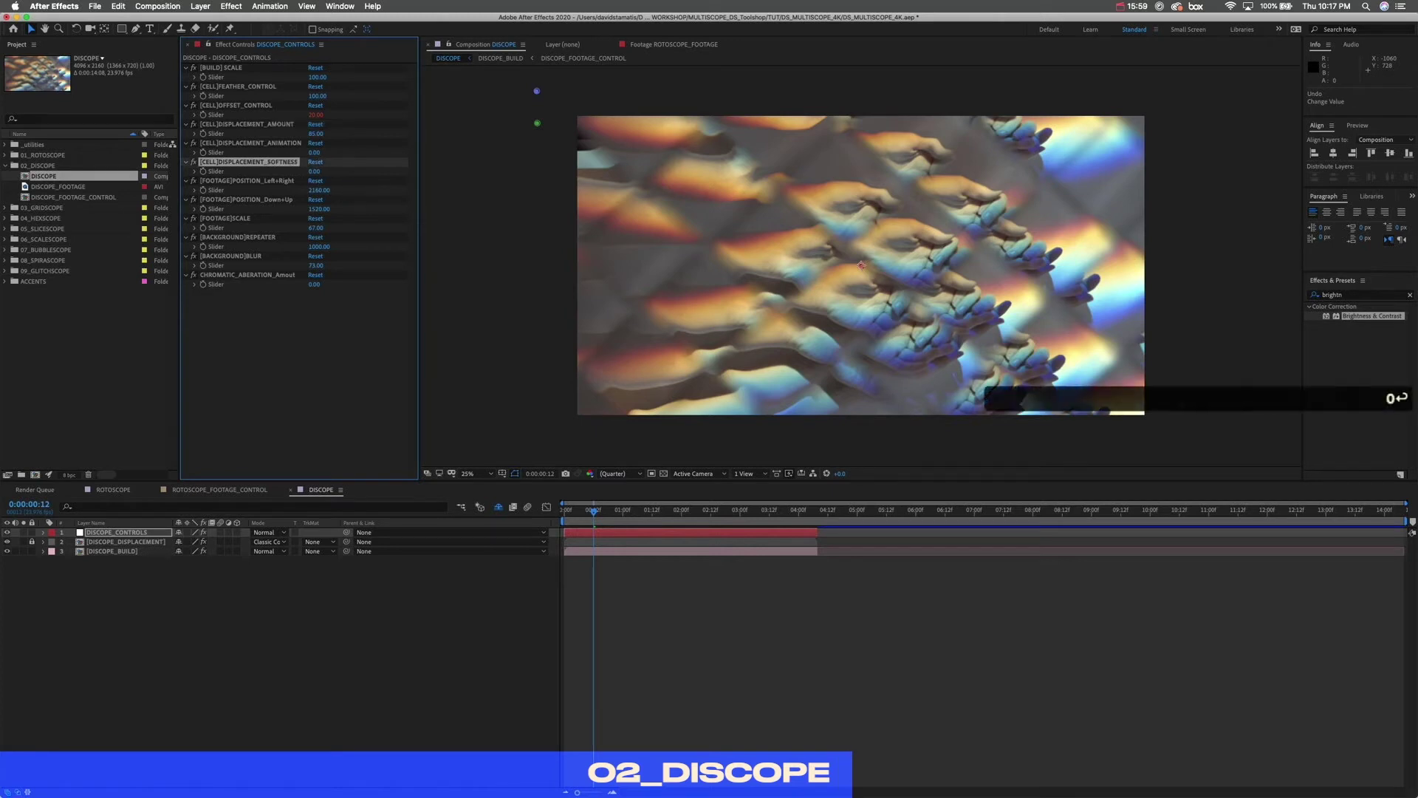
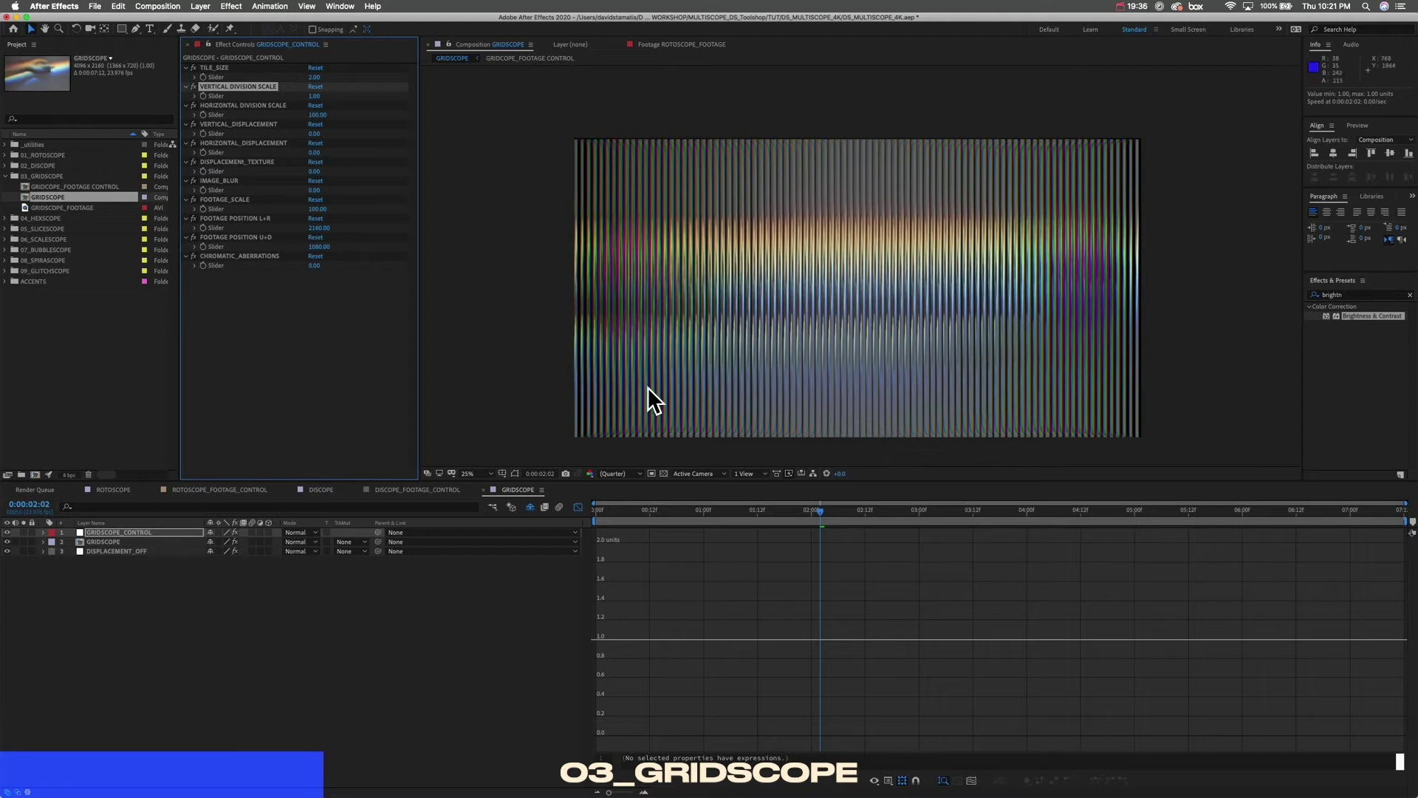
Step: Set the VERTICAL DIVISION SCALE slider to 100 and the HORIZONTAL DIVISION SCALE slider to 4
click(315, 96)
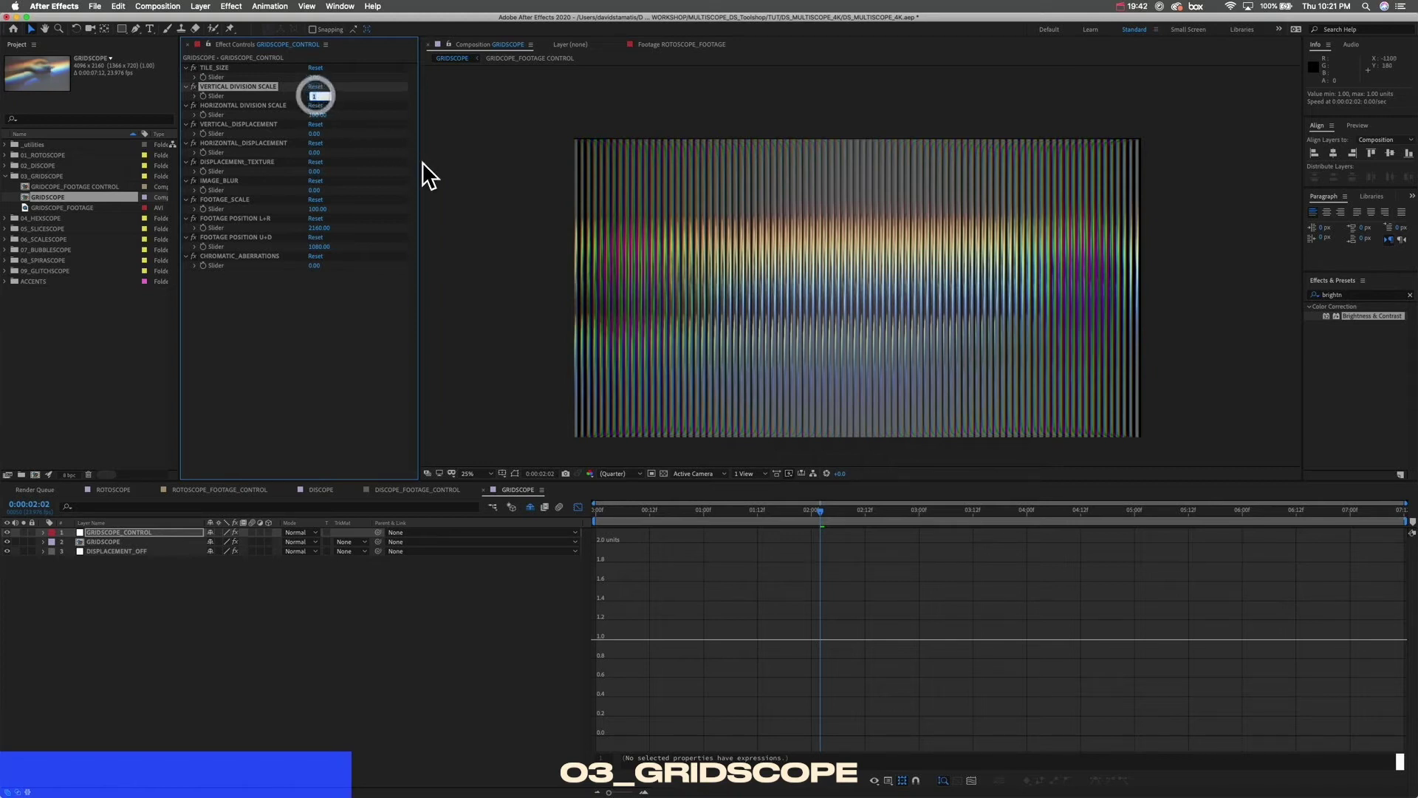
text(100)
key(Return)
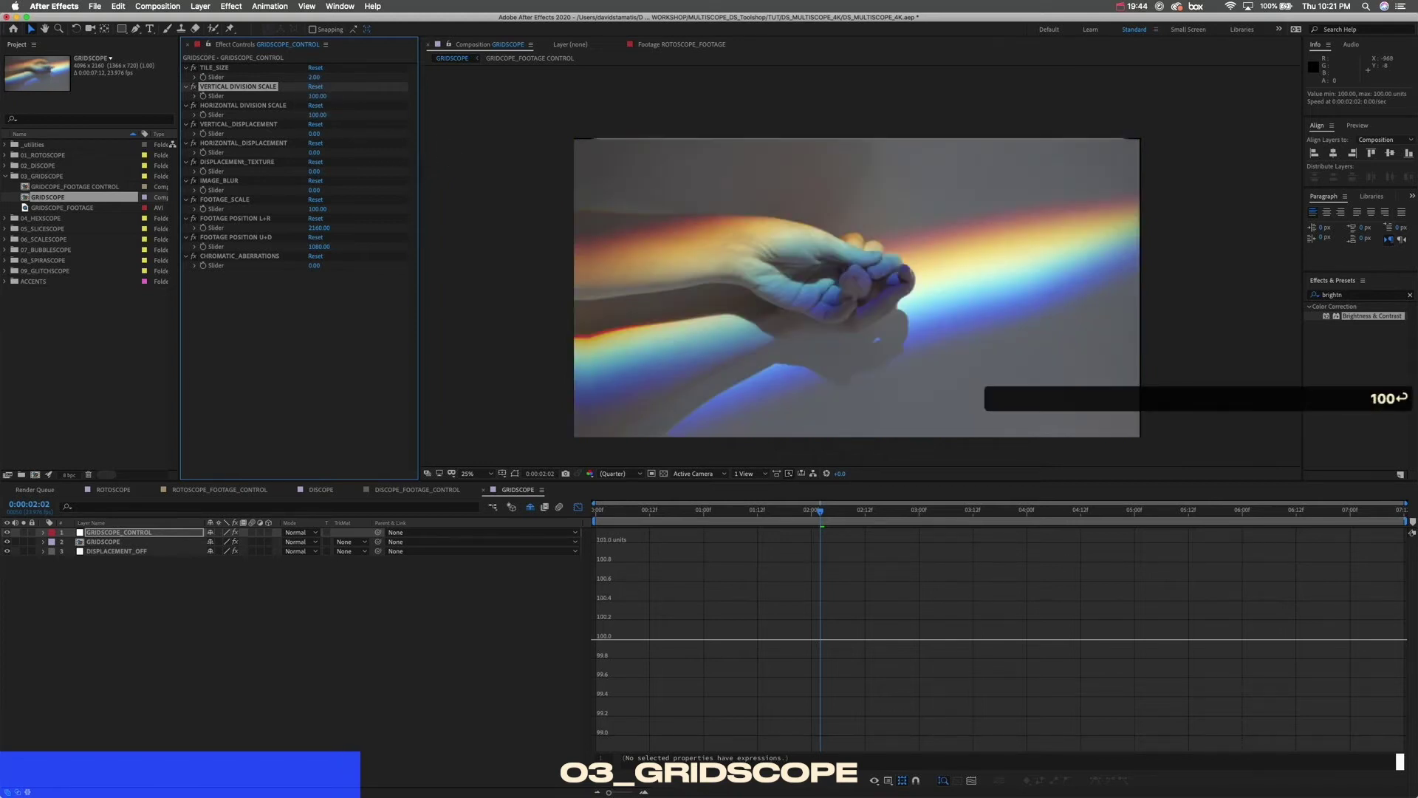
click(317, 114)
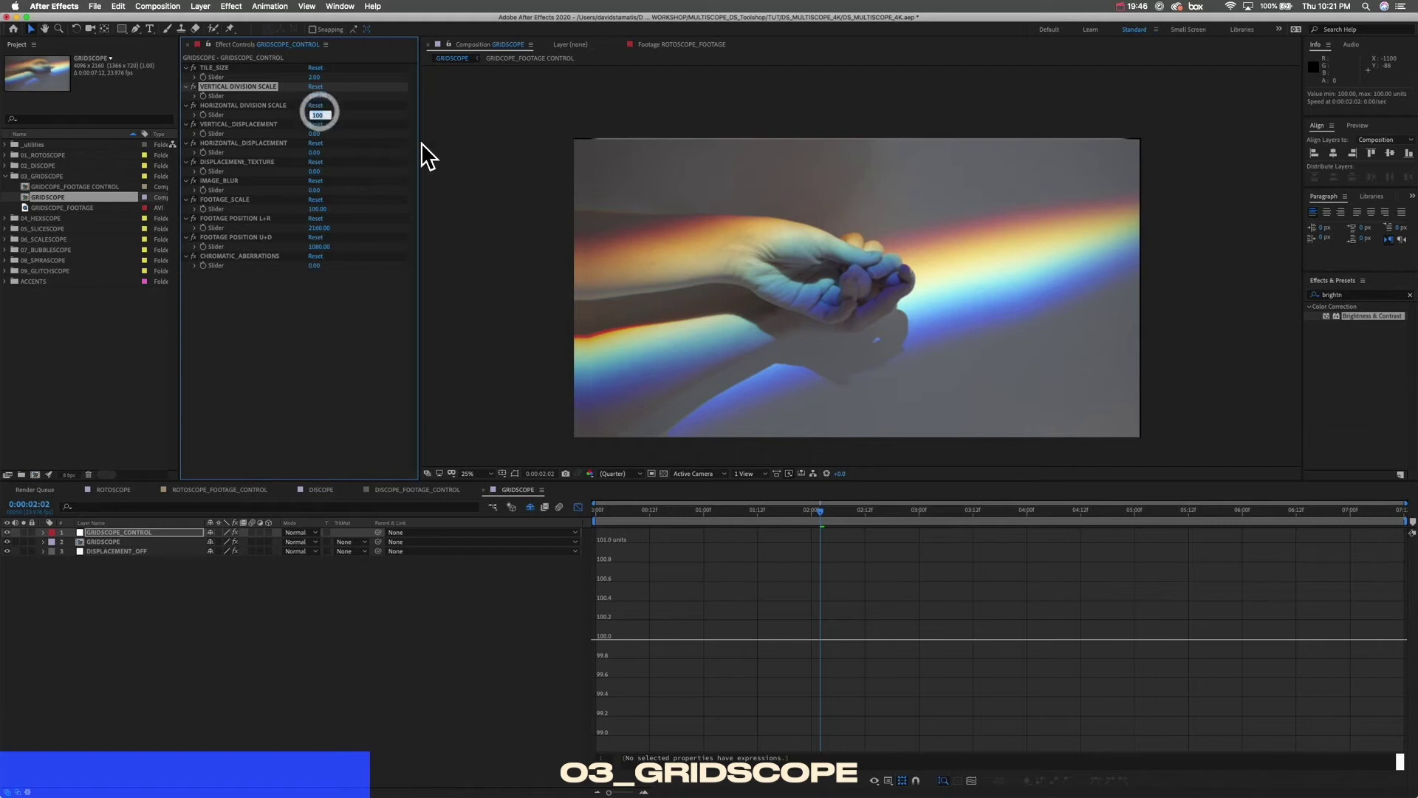
text(4)
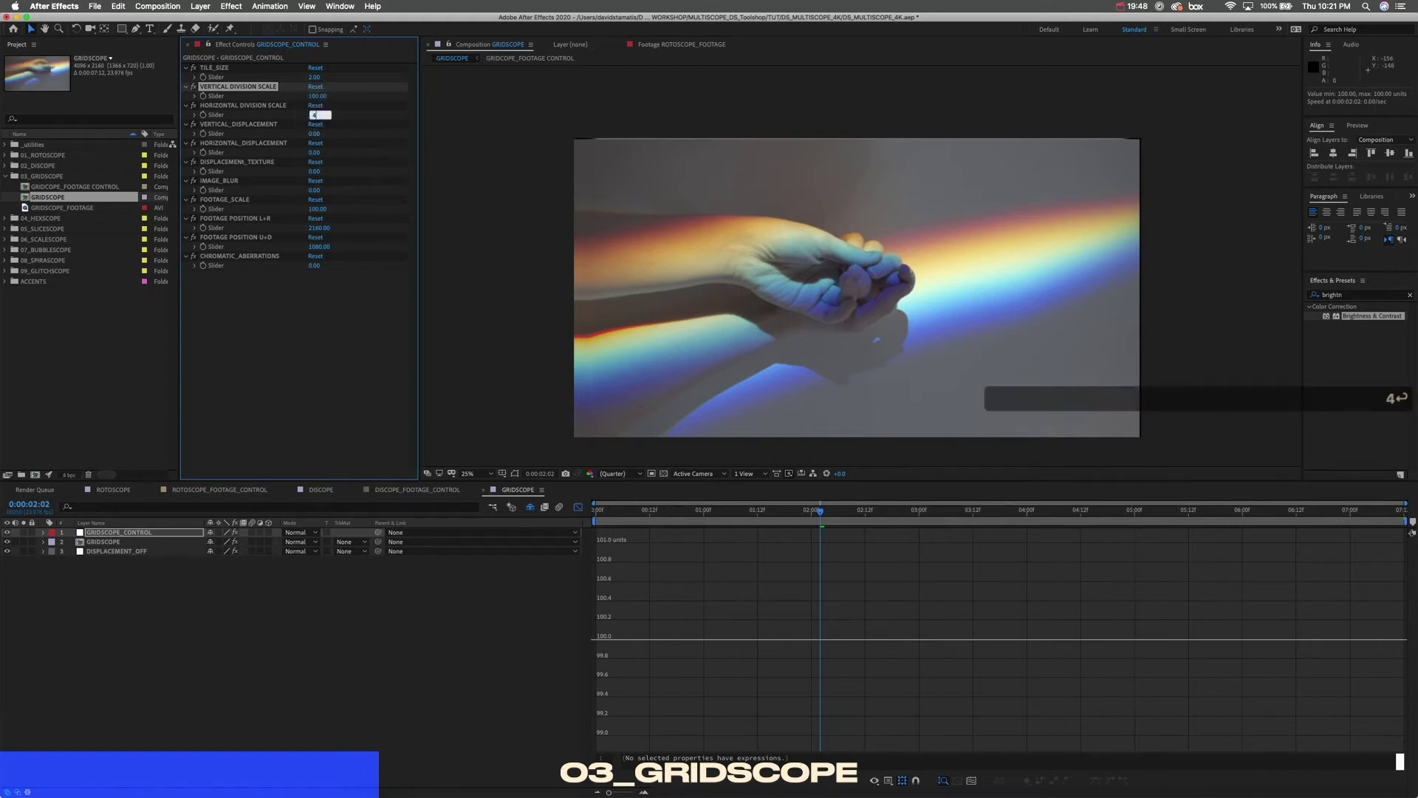
key(Return)
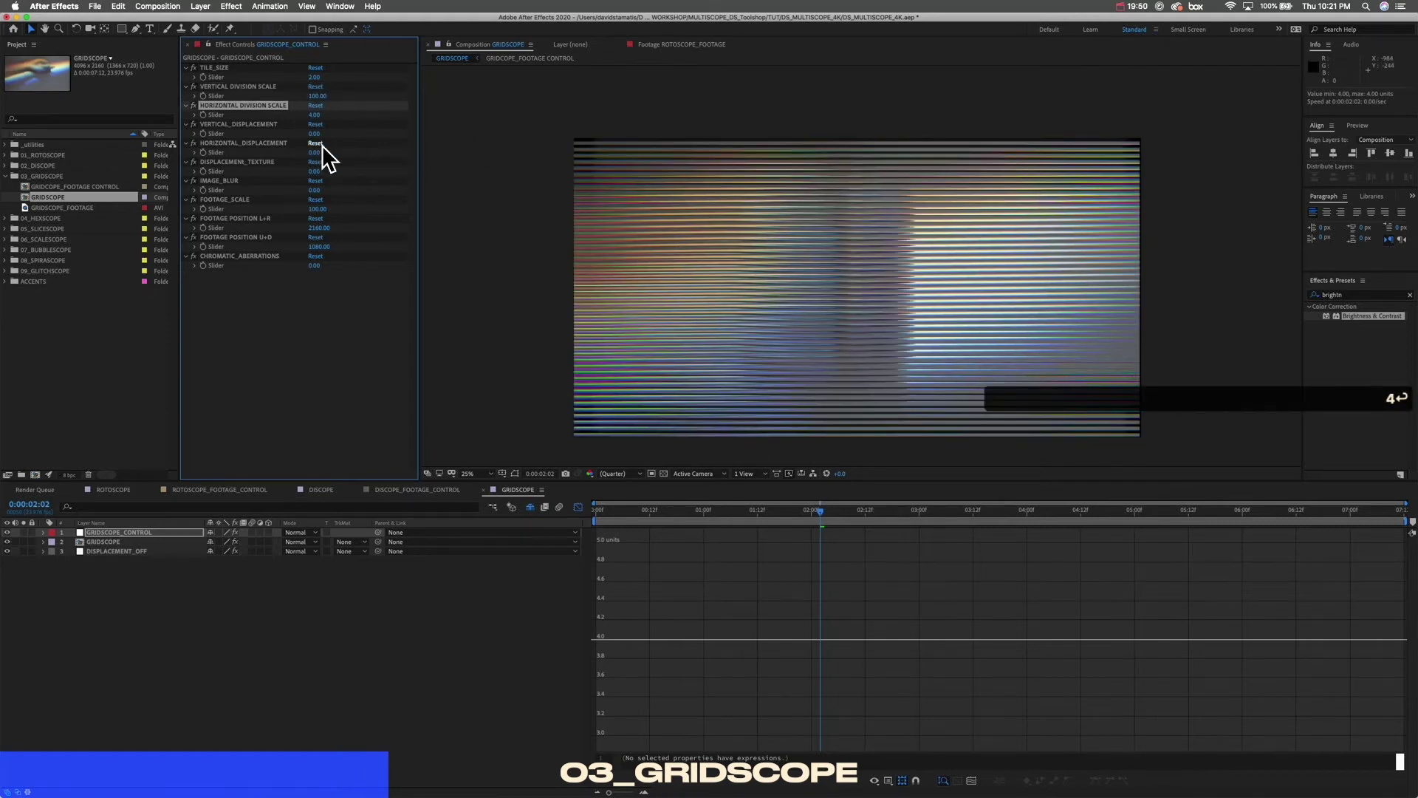
Step: Set both the HORIZONTAL DIVISION SCALE and VERTICAL DIVISION SCALE sliders to 50
click(314, 114)
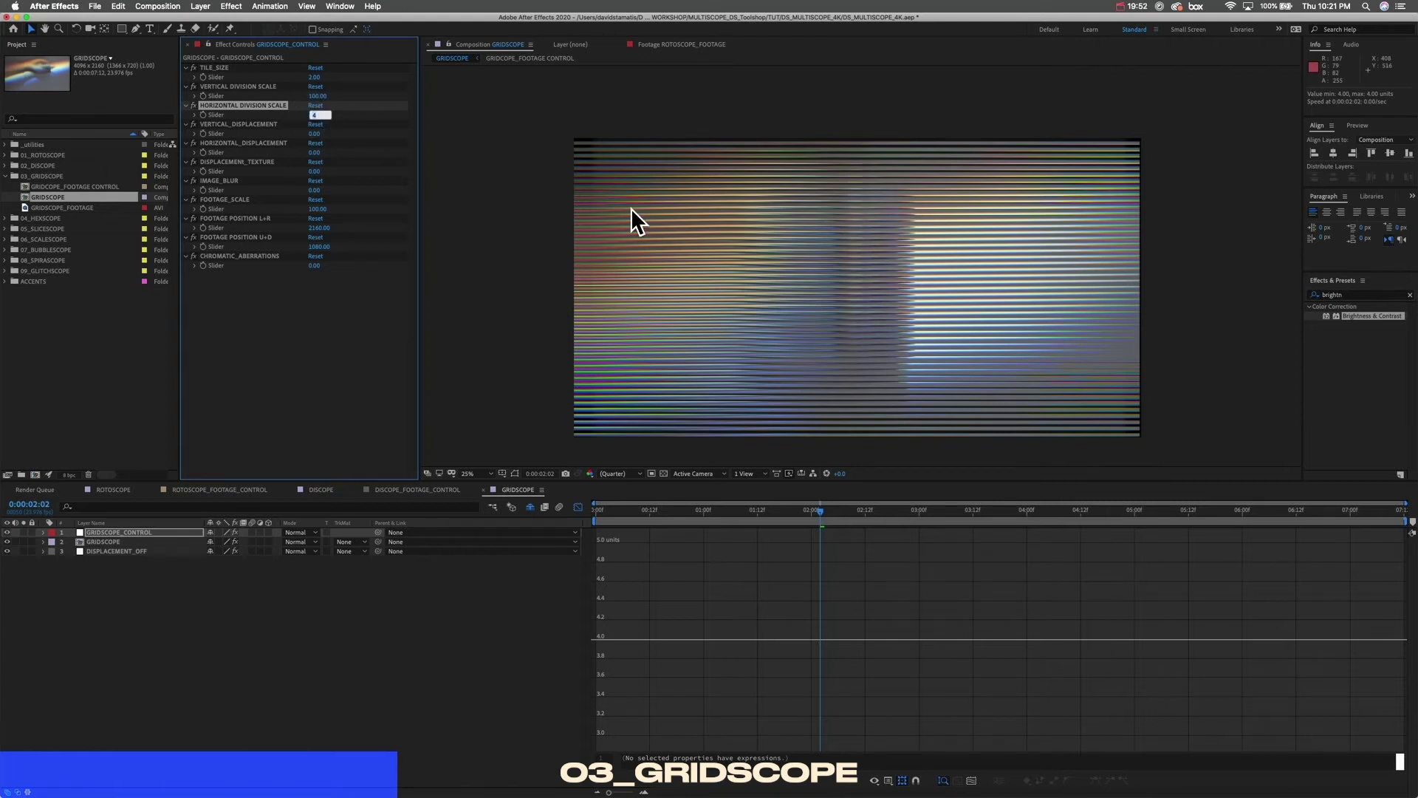
text(50)
key(Return)
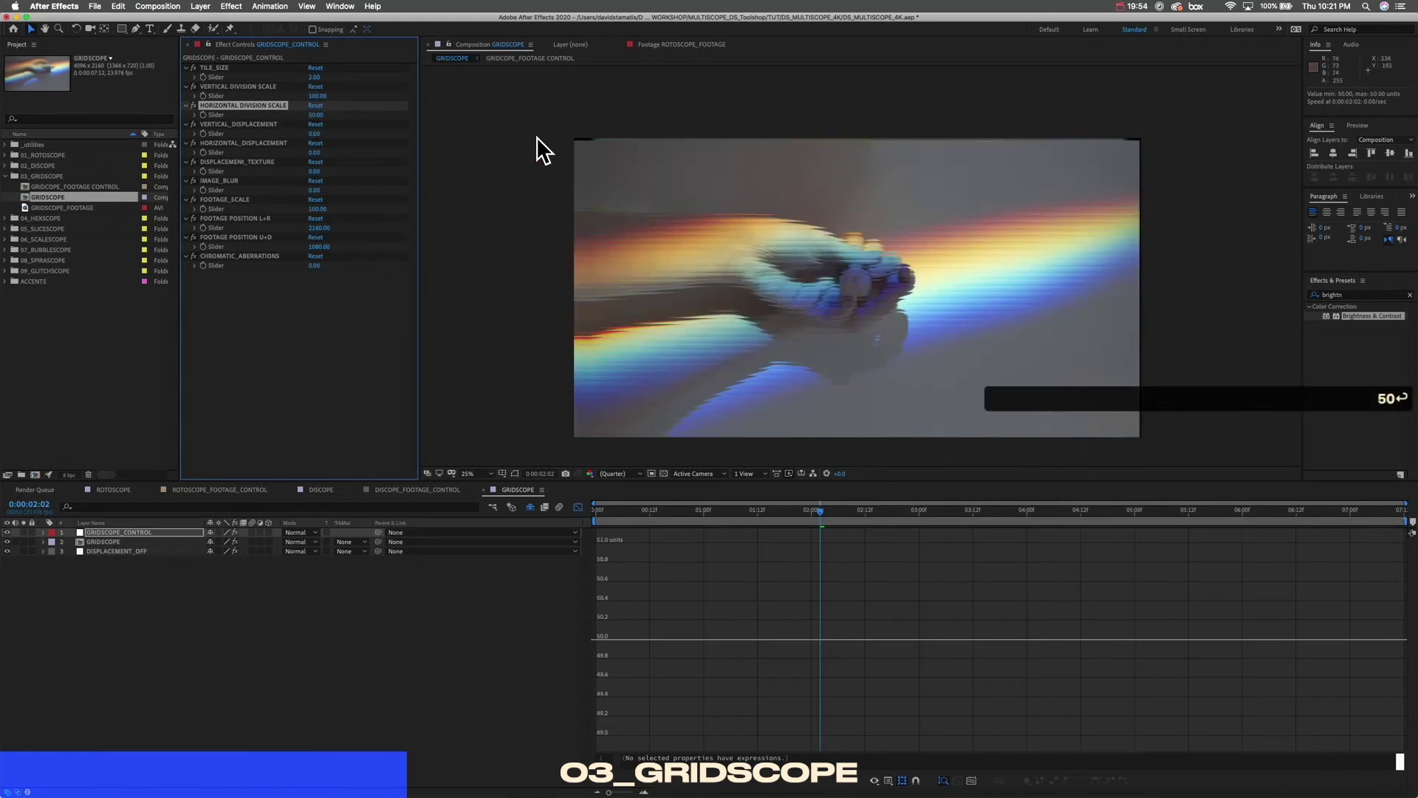
click(318, 96)
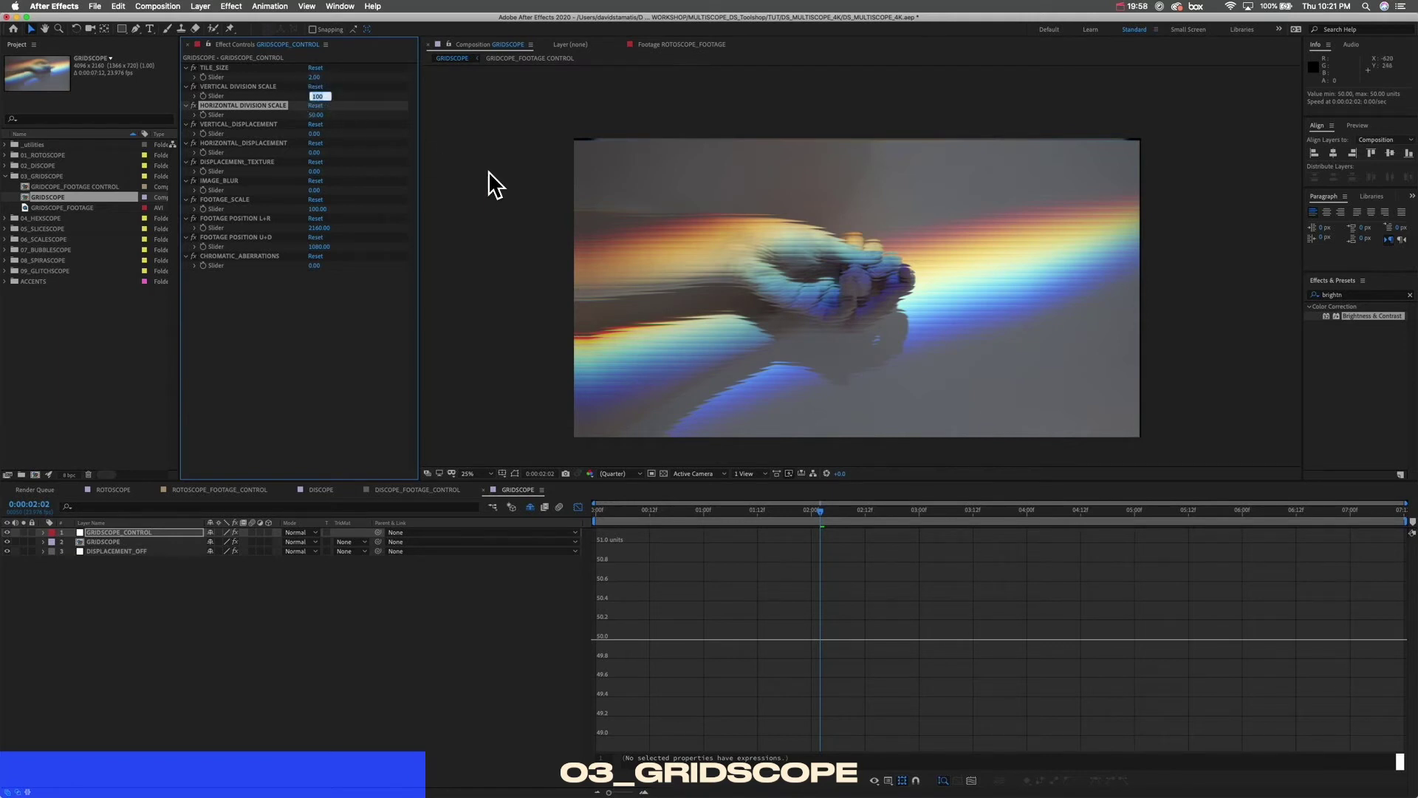
text(50)
key(Return)
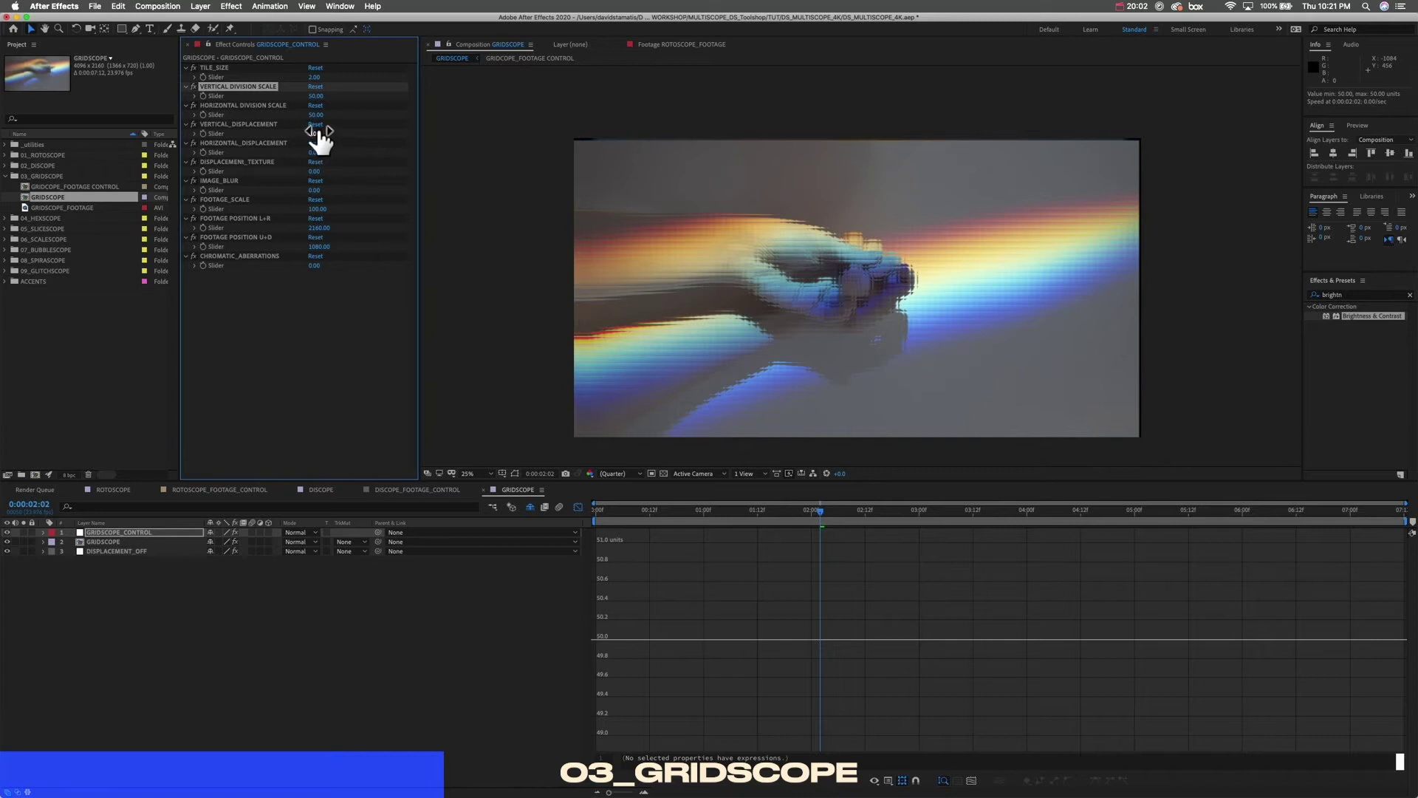
Step: Raise the TILE_SIZE slider to 12 and lower the vertical and horizontal division scales to about 15 and 33
drag(318, 77, 319, 76)
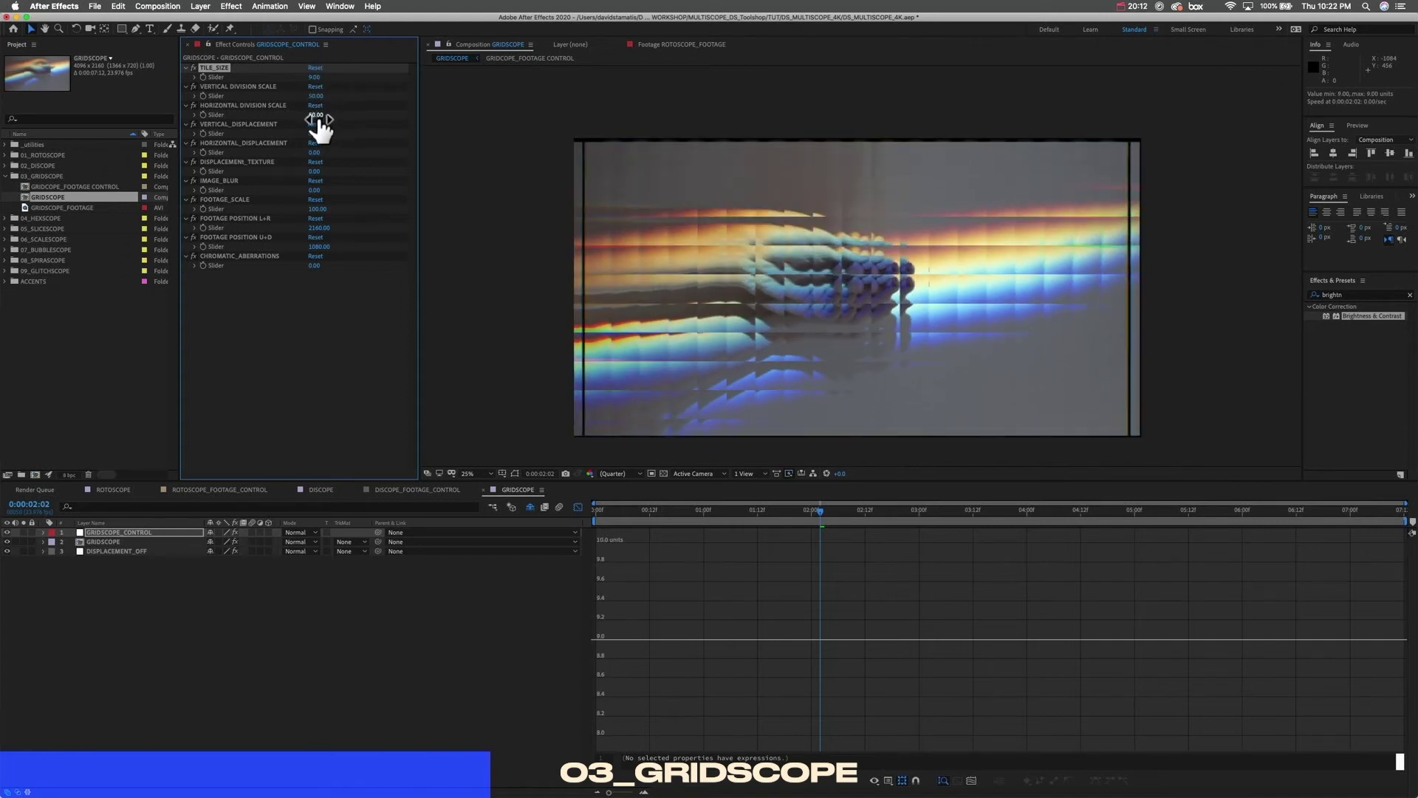
drag(320, 78, 321, 82)
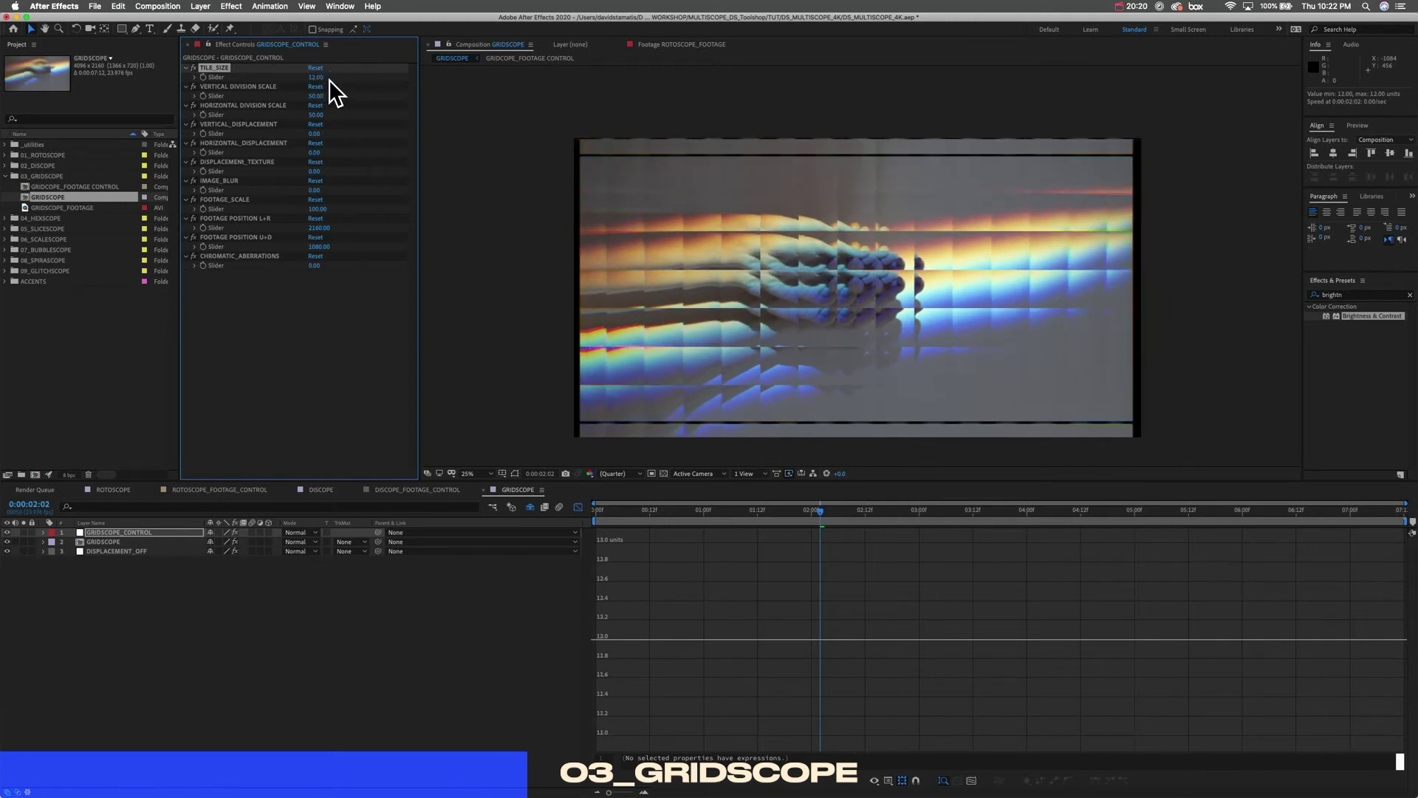
drag(319, 77, 303, 95)
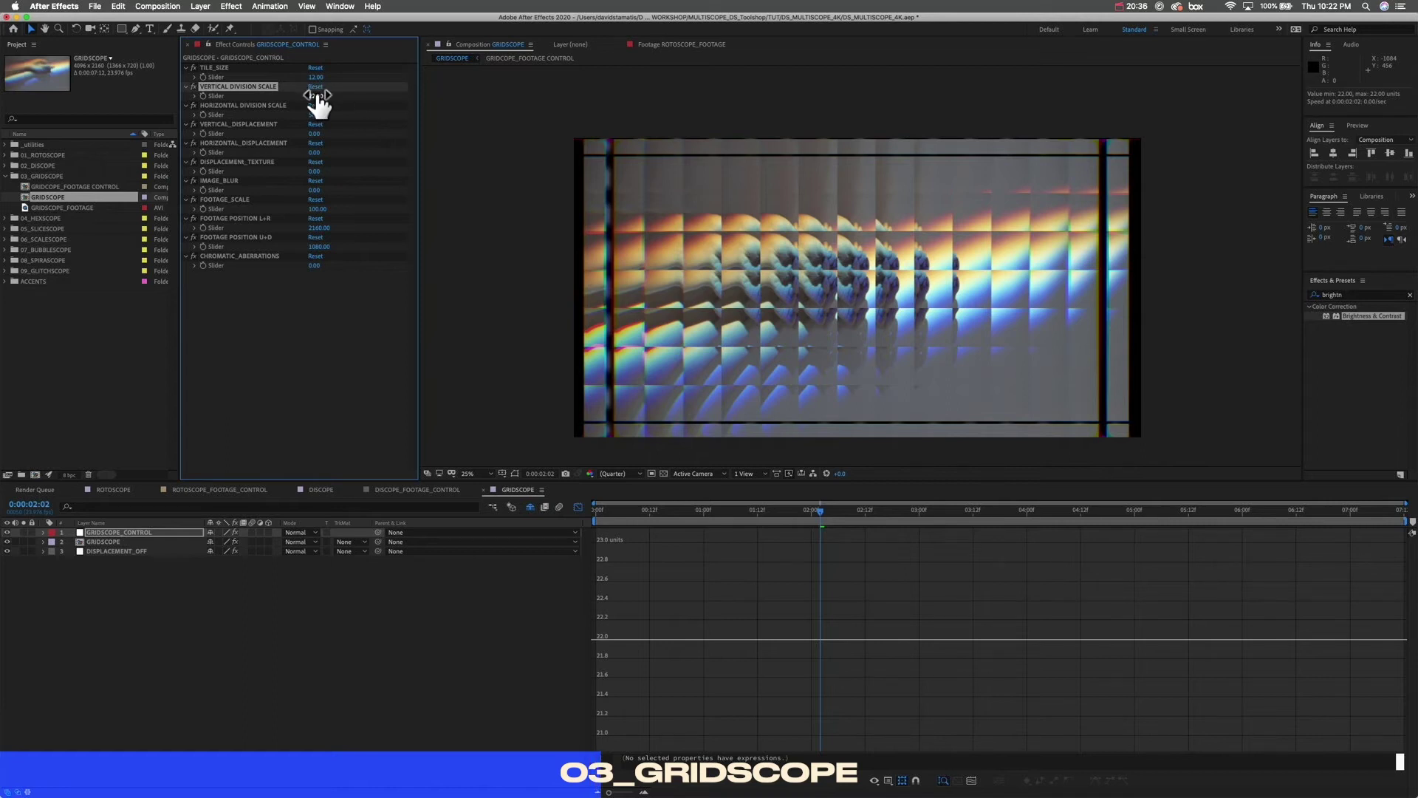
mouse_move(316, 96)
mouse_down()
mouse_move(317, 111)
mouse_move(288, 111)
mouse_move(302, 112)
mouse_up()
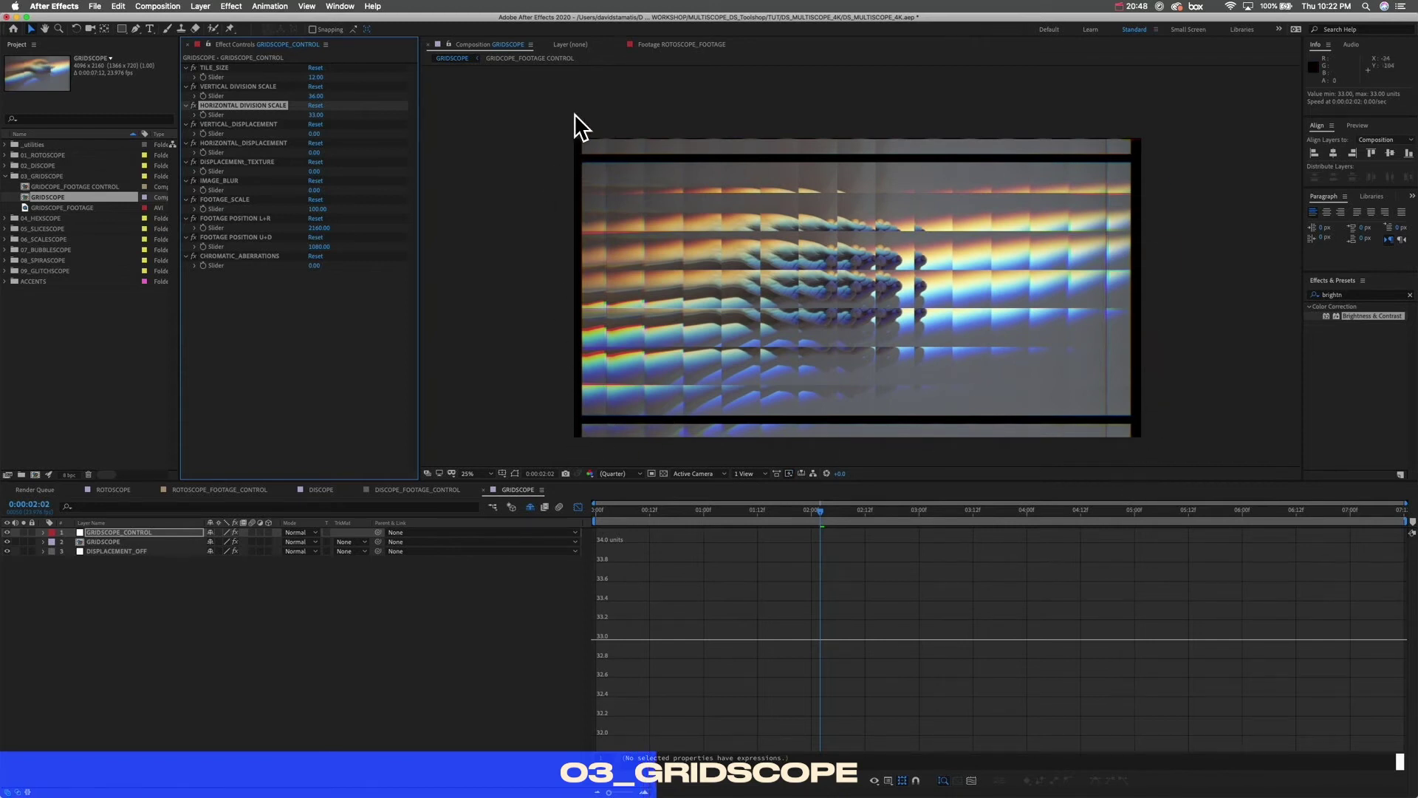
drag(316, 96, 306, 96)
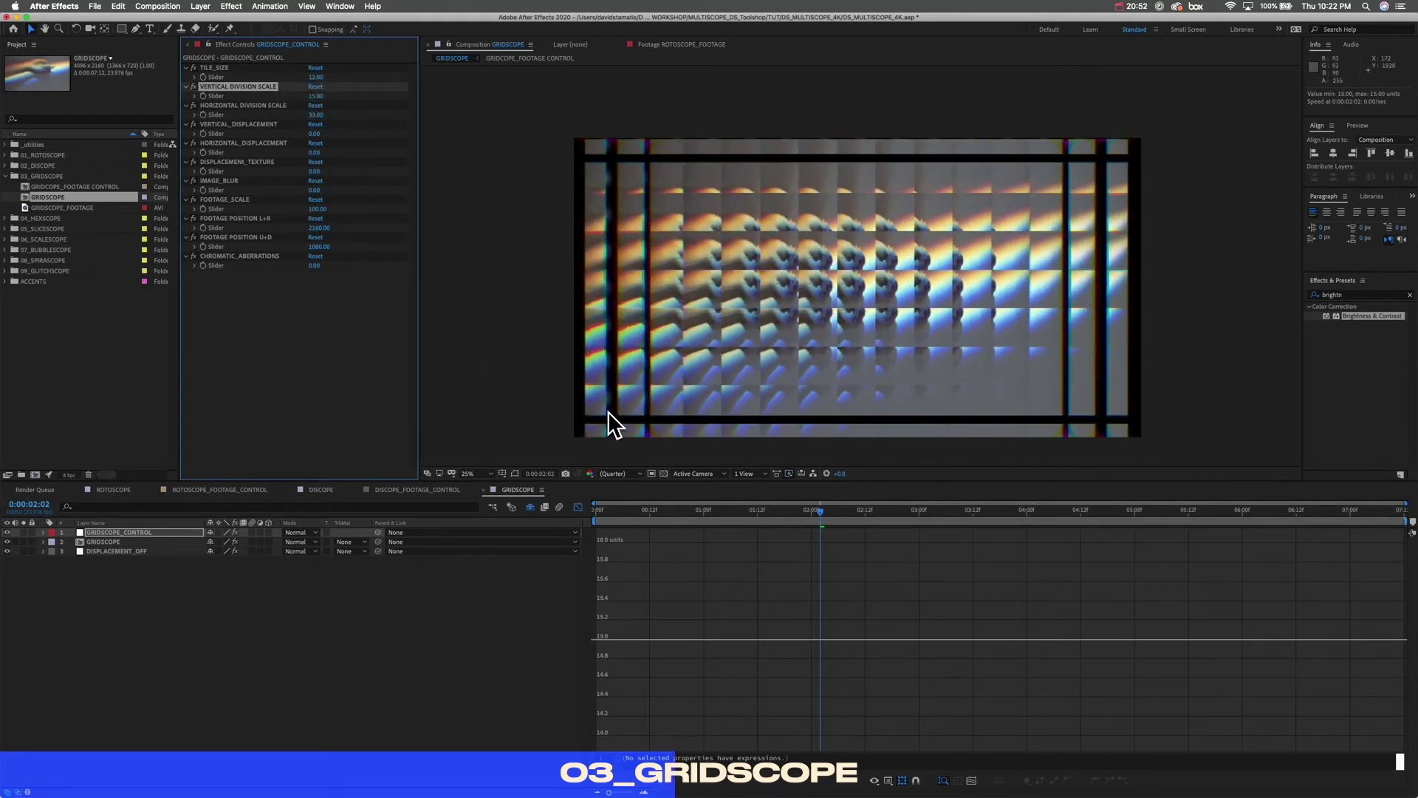
Step: Check the gaps between the tiles against the transparency grid and turn the grid off again
click(664, 473)
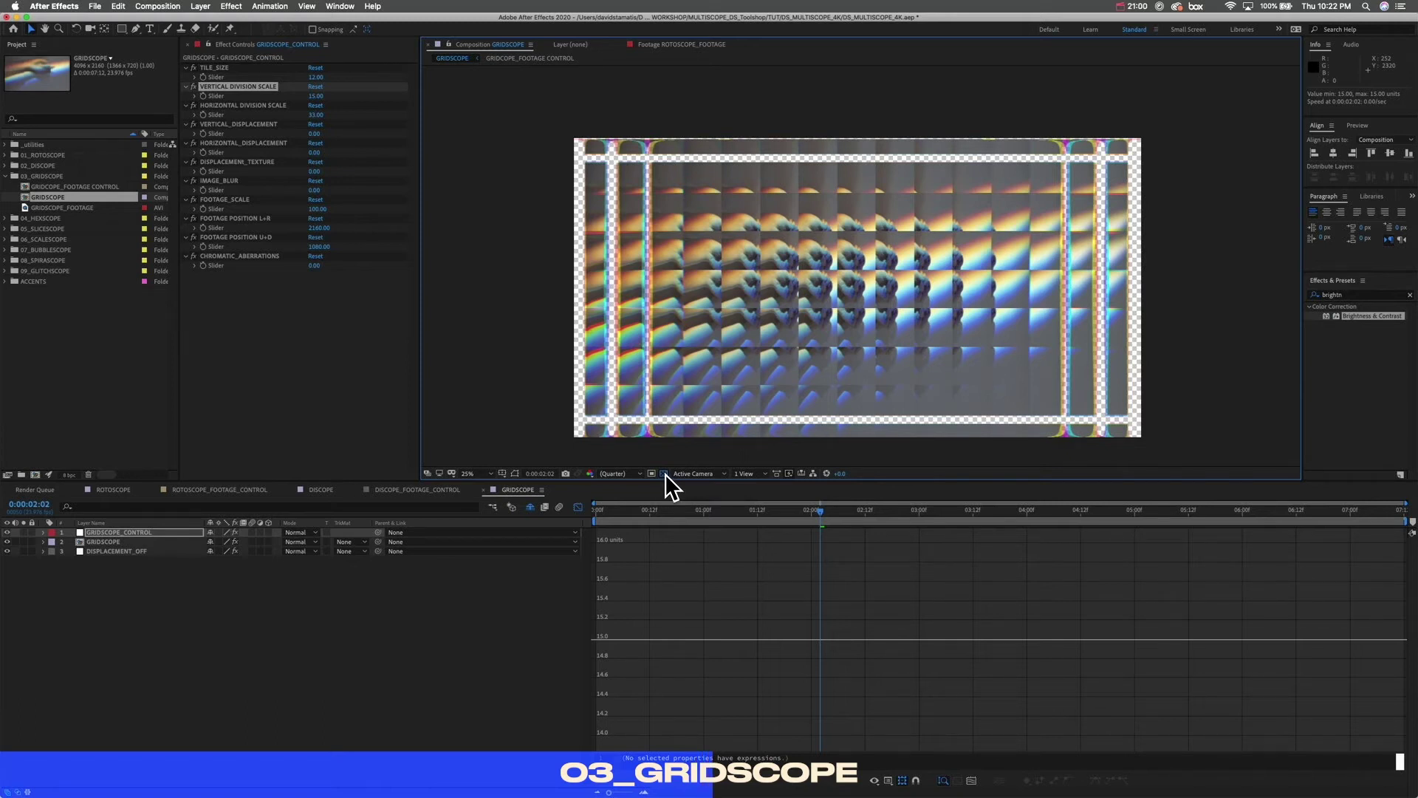
click(665, 472)
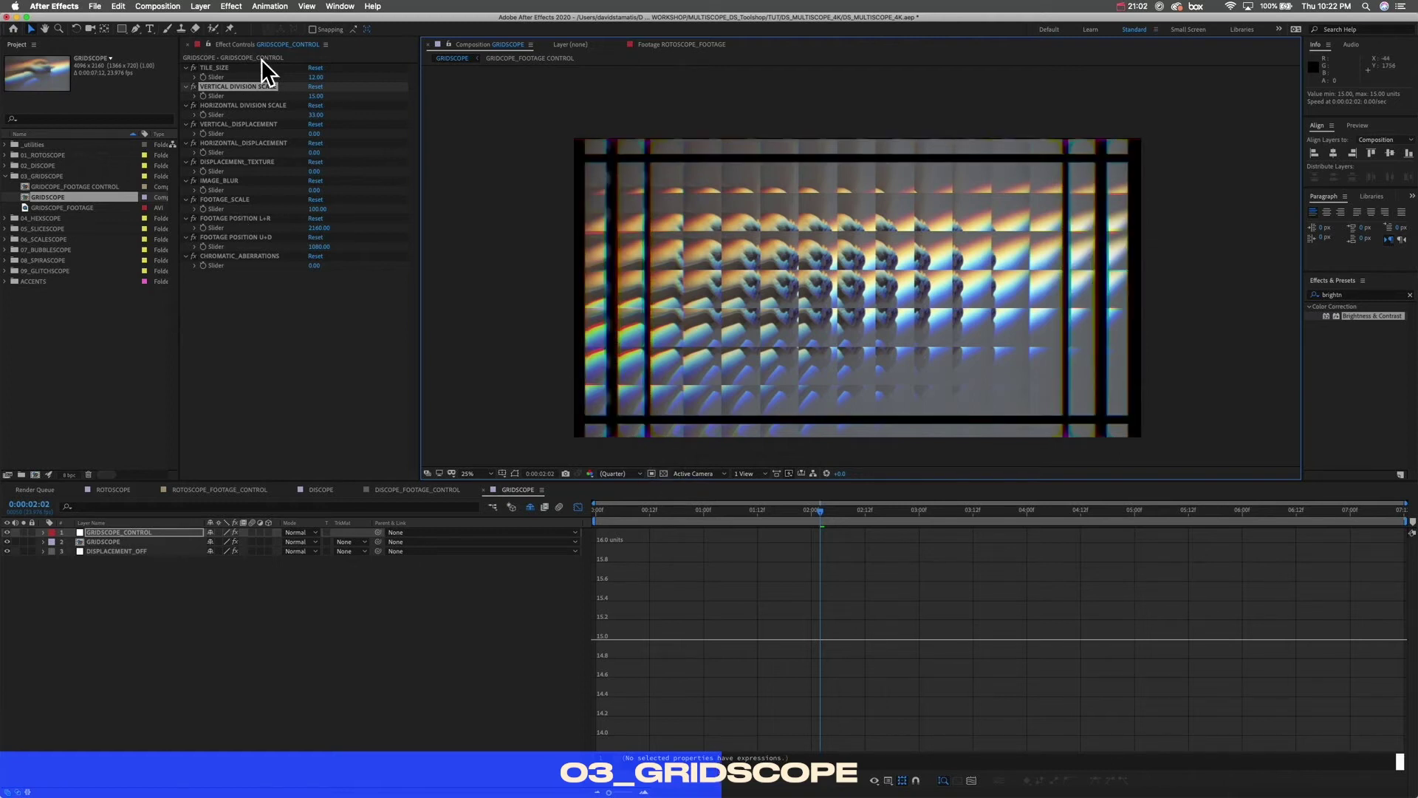
Step: Try the VERTICAL_DISPLACEMENT slider at about 105 and about 1087, undoing the larger value
click(270, 125)
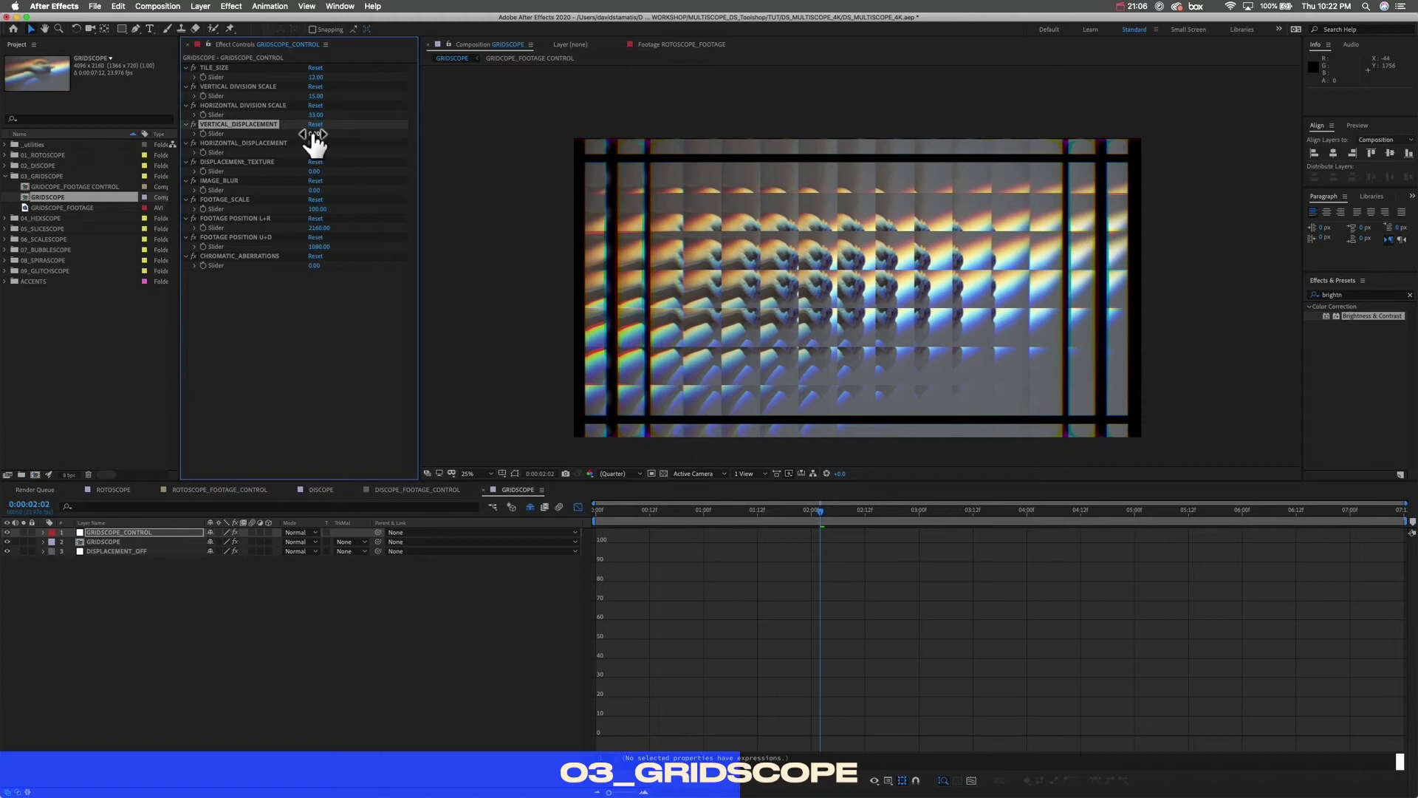
drag(315, 136, 378, 140)
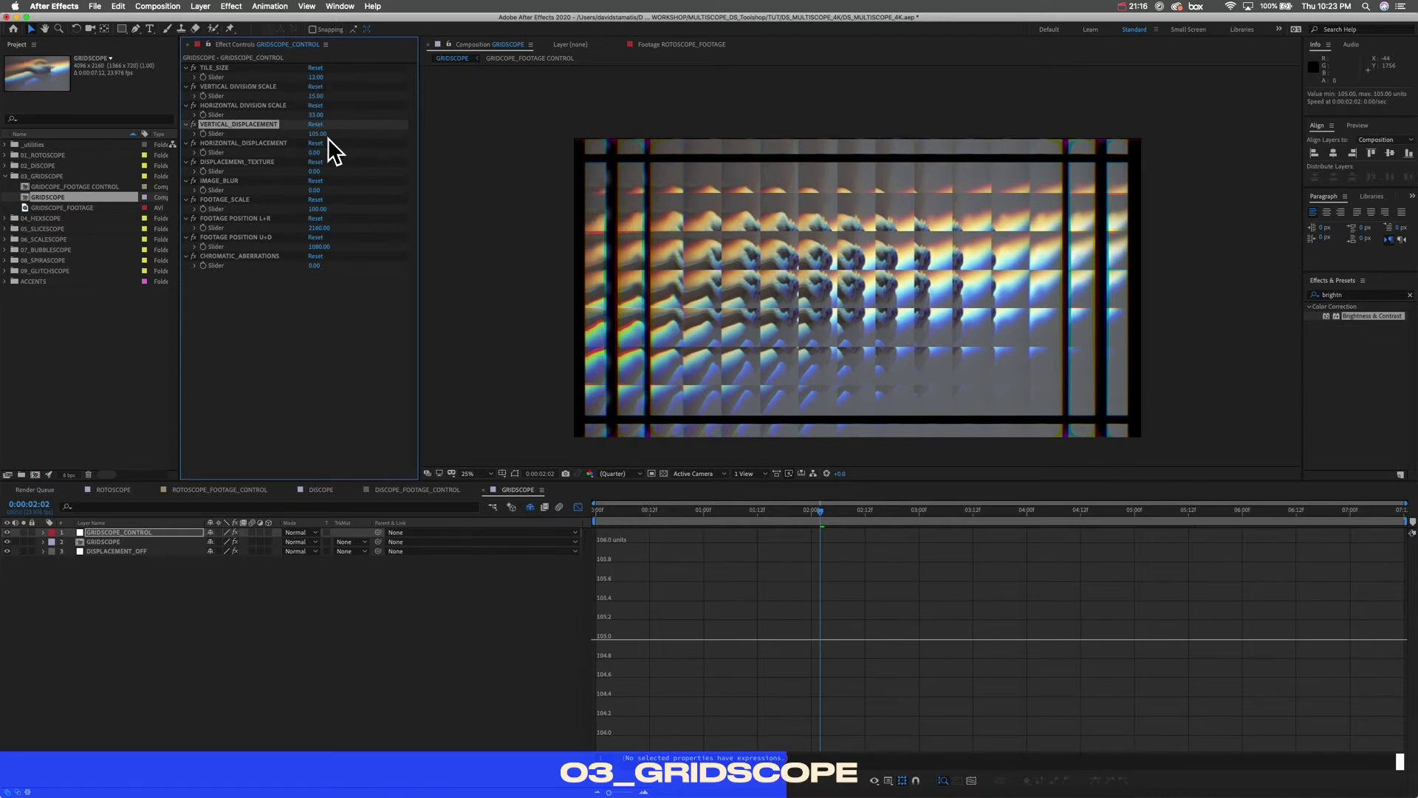
drag(317, 137, 836, 112)
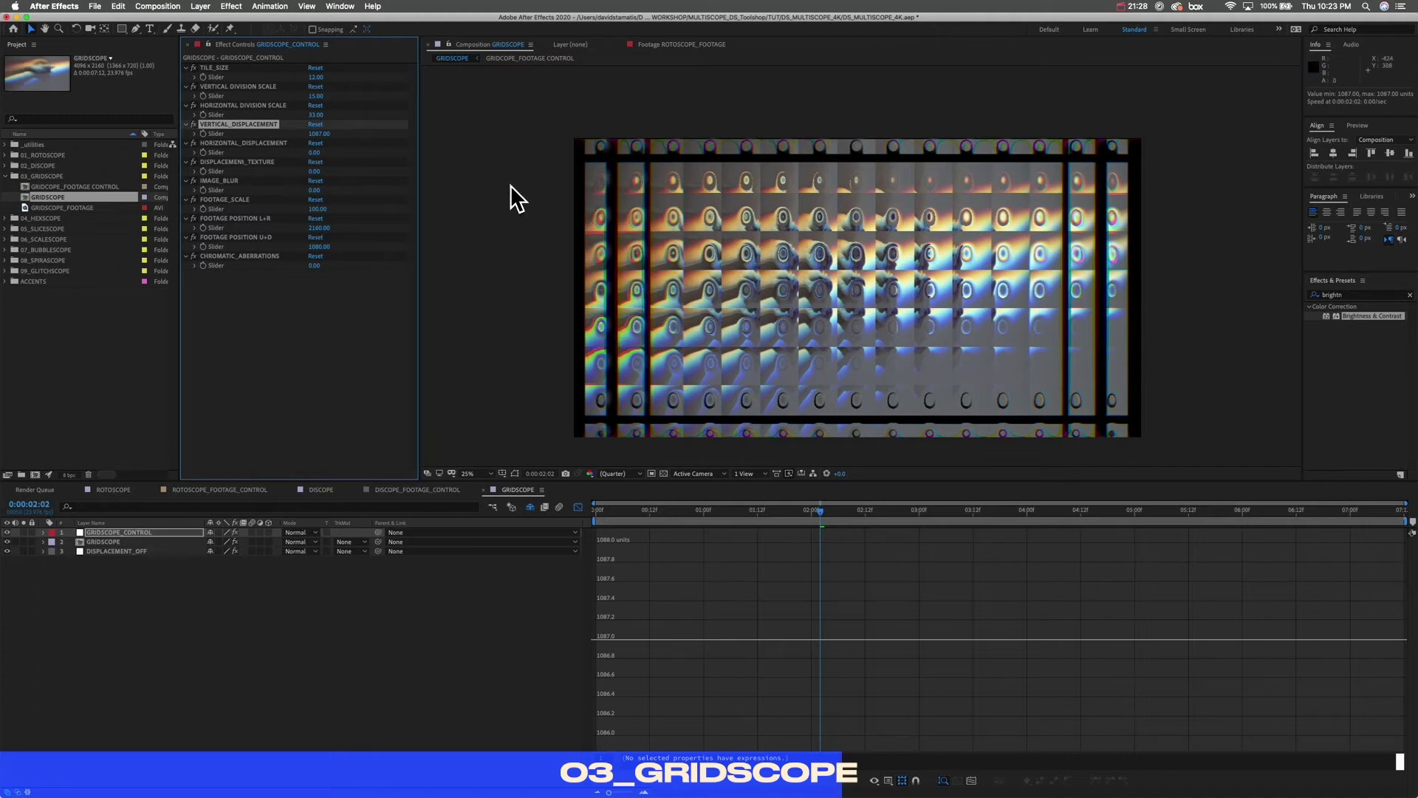
key(super+z)
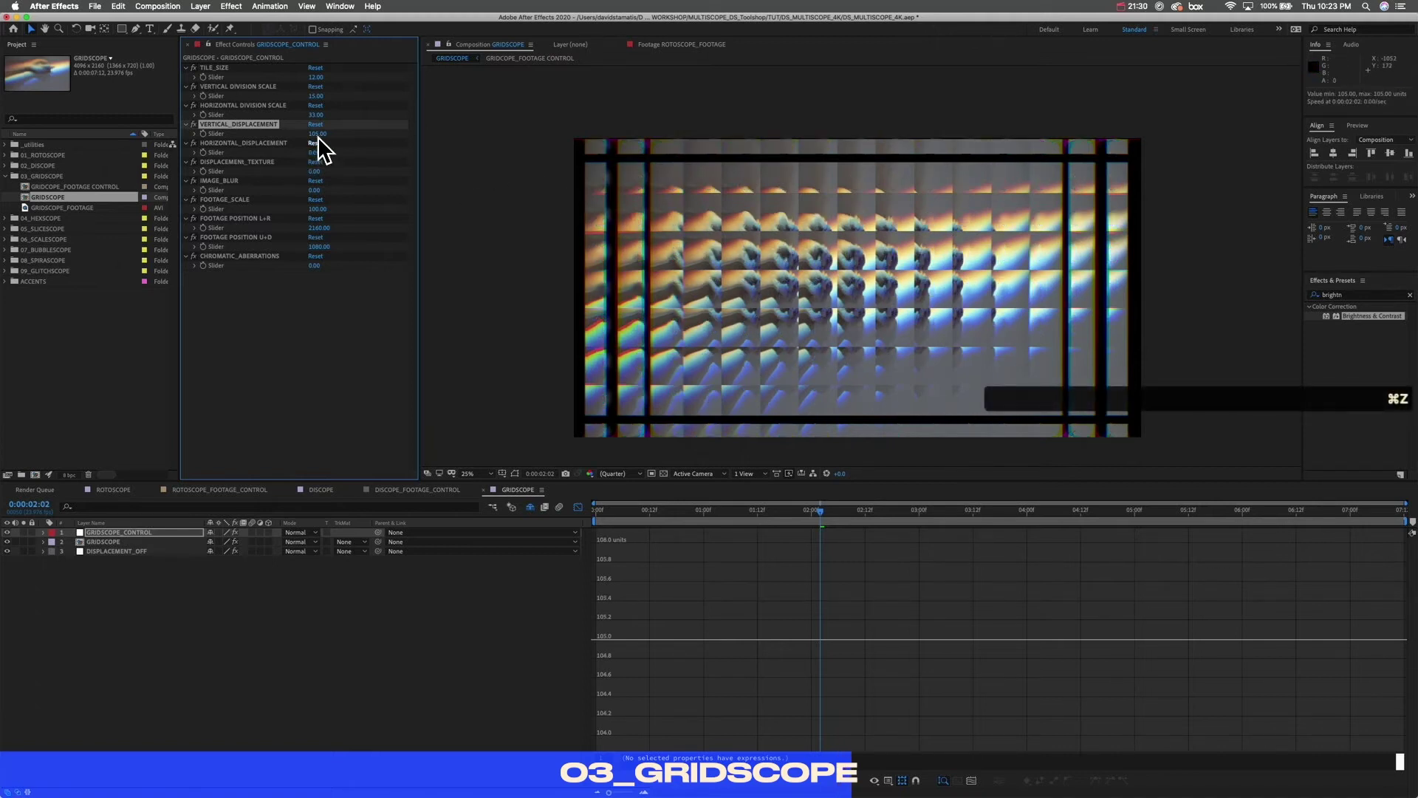
Step: Try a higher HORIZONTAL_DISPLACEMENT together with VERTICAL_DISPLACEMENT at about 196, and undo all the displacement changes
drag(314, 152, 380, 141)
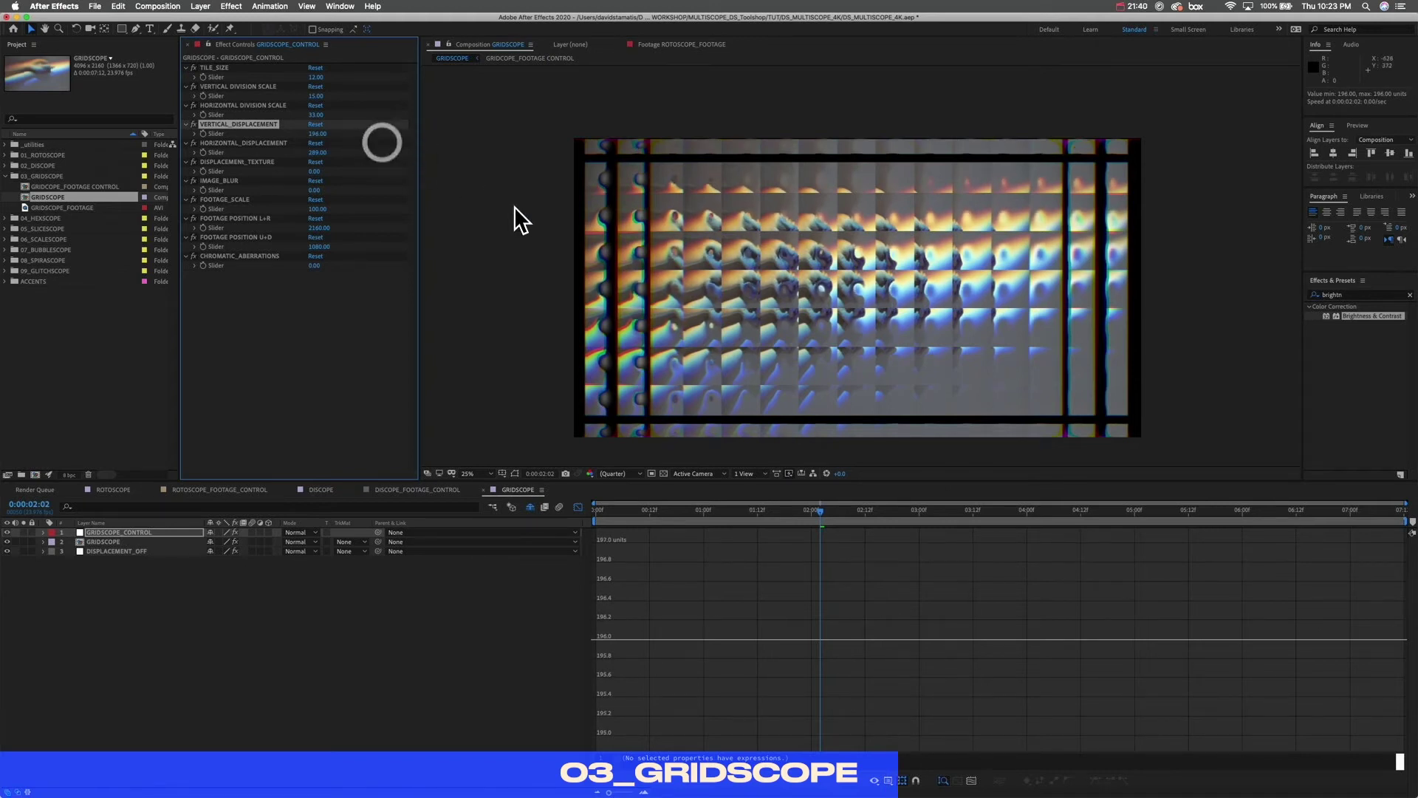
key(super+z)
key(super+z)
key(super+z)
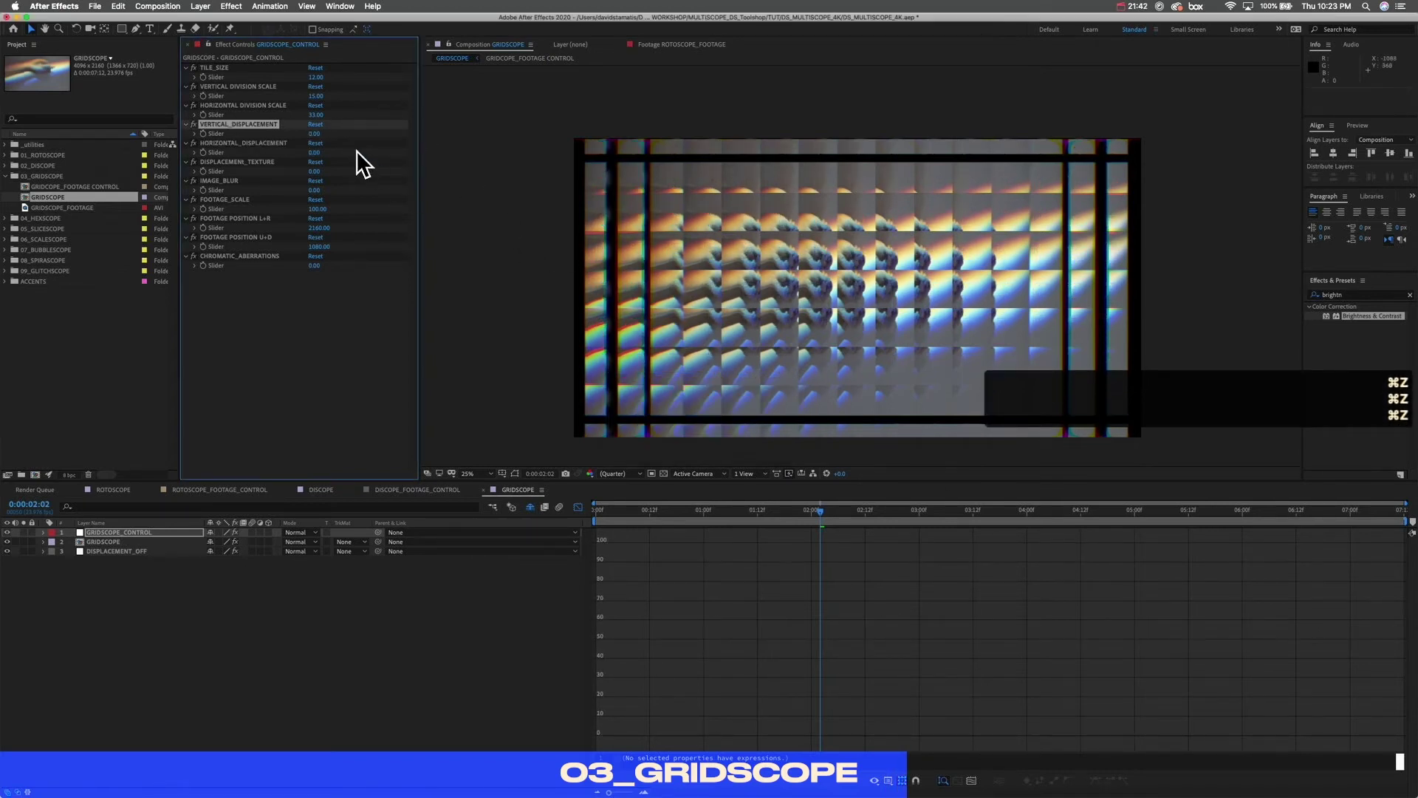
Step: Try the HORIZONTAL DIVISION SCALE slider at 0 and set it to 100 instead
click(315, 114)
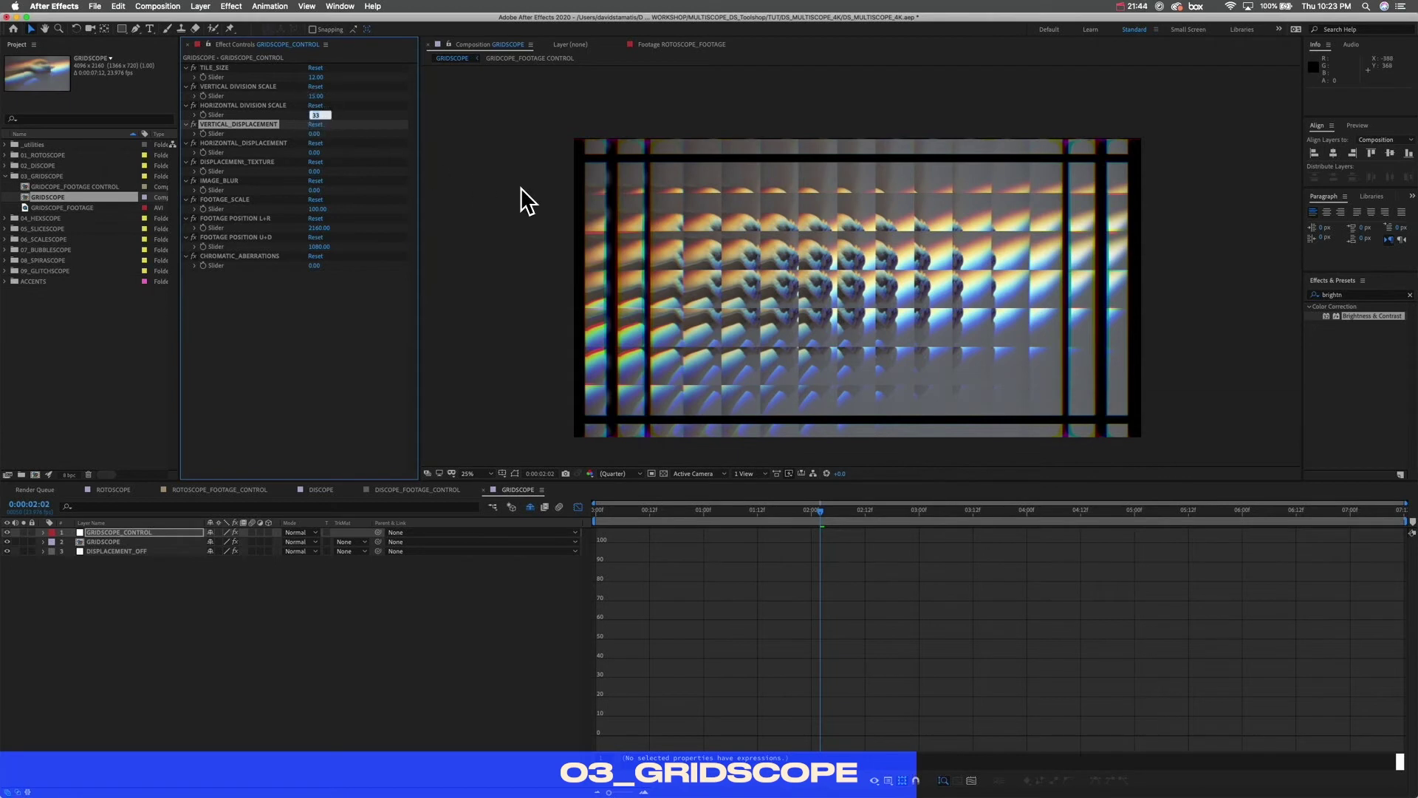
text(0)
key(Return)
click(316, 115)
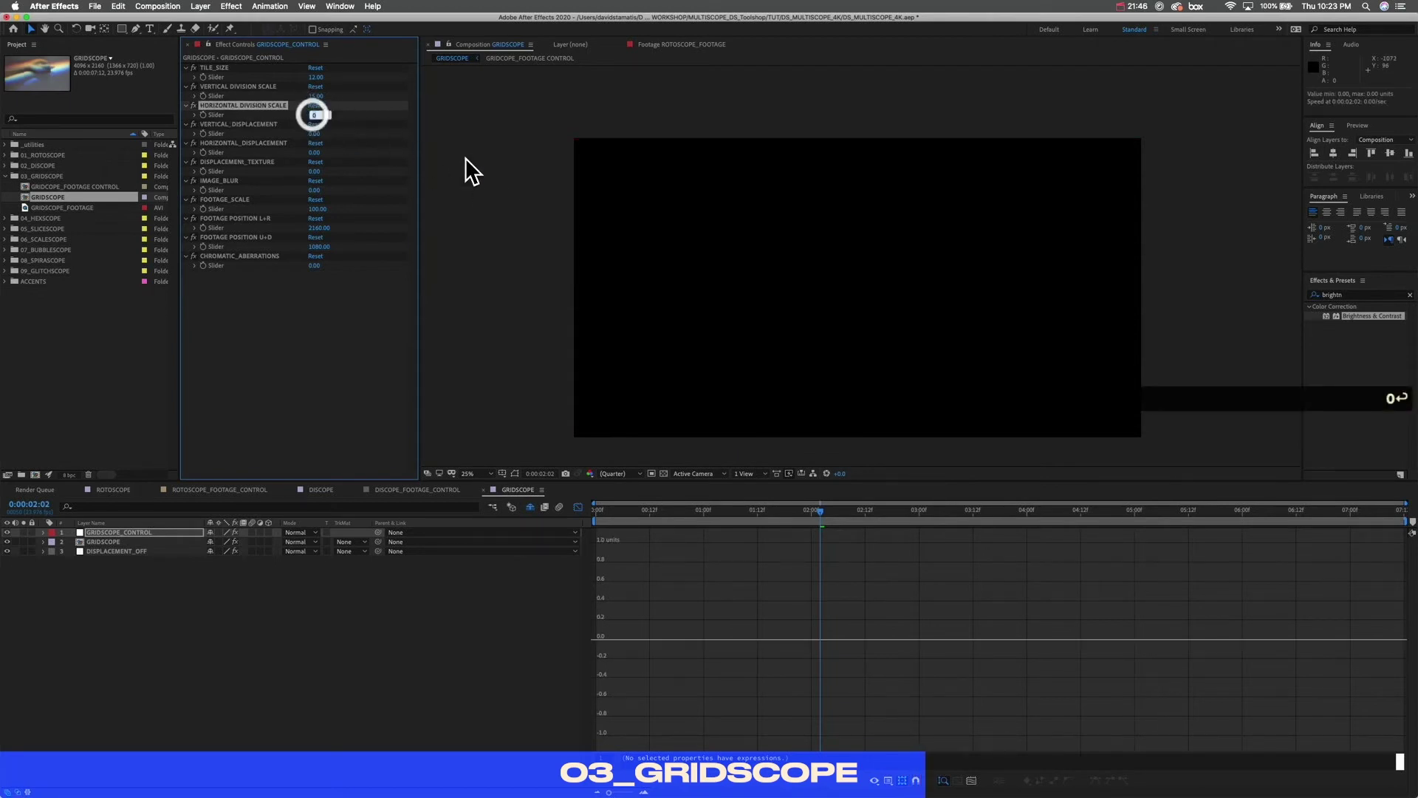
text(100)
key(Return)
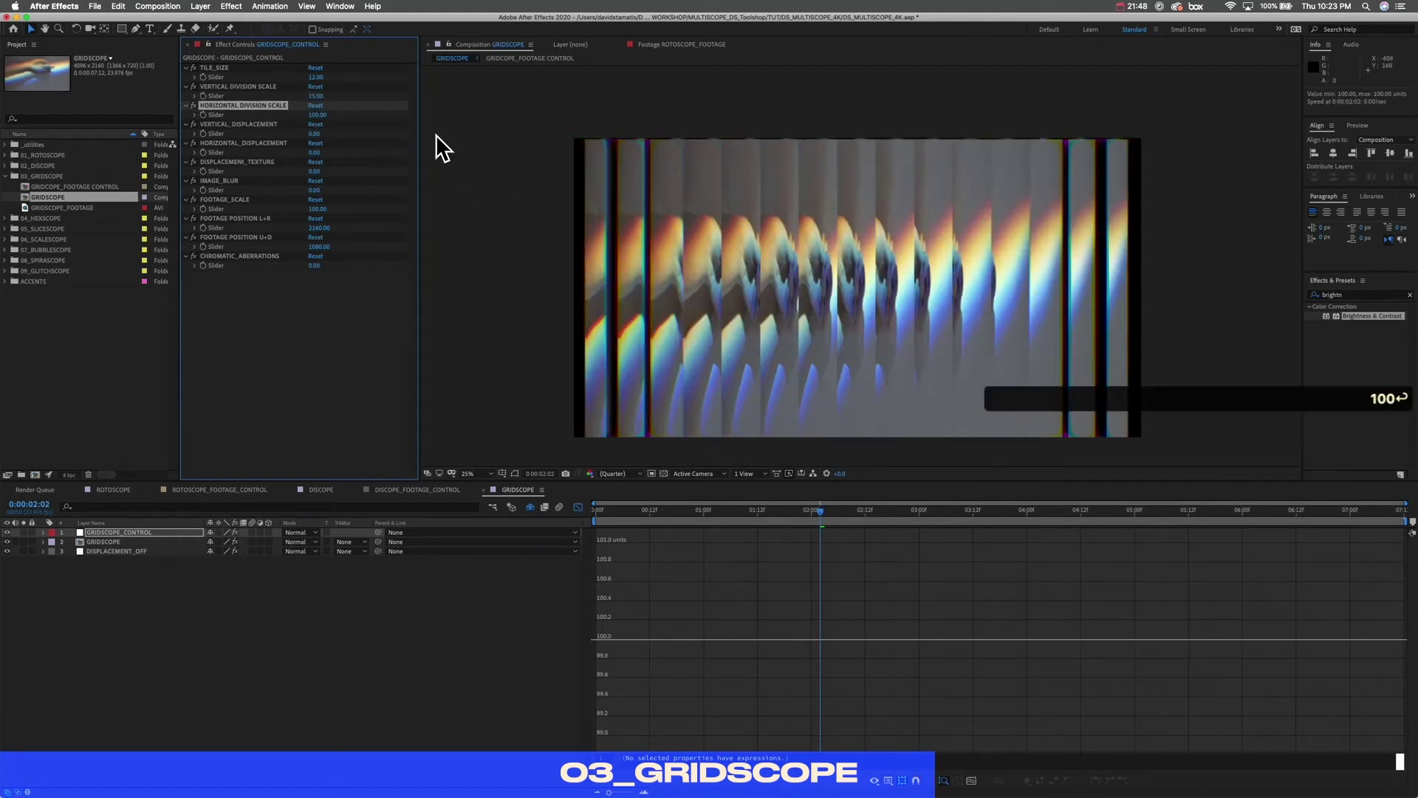
Step: Lower the VERTICAL DIVISION SCALE slider to about 14 and set the TILE_SIZE slider to about 5
drag(320, 96, 315, 77)
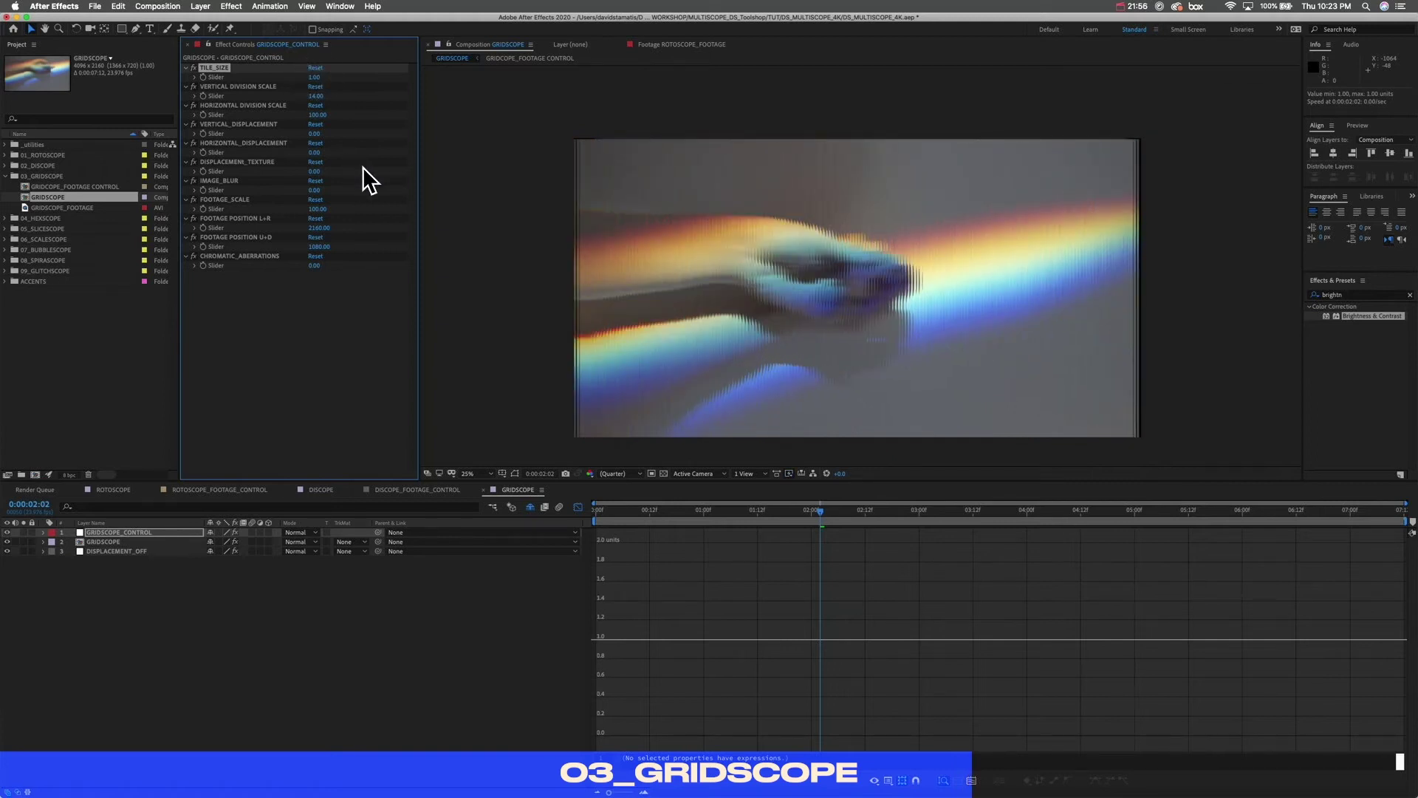
drag(315, 77, 316, 126)
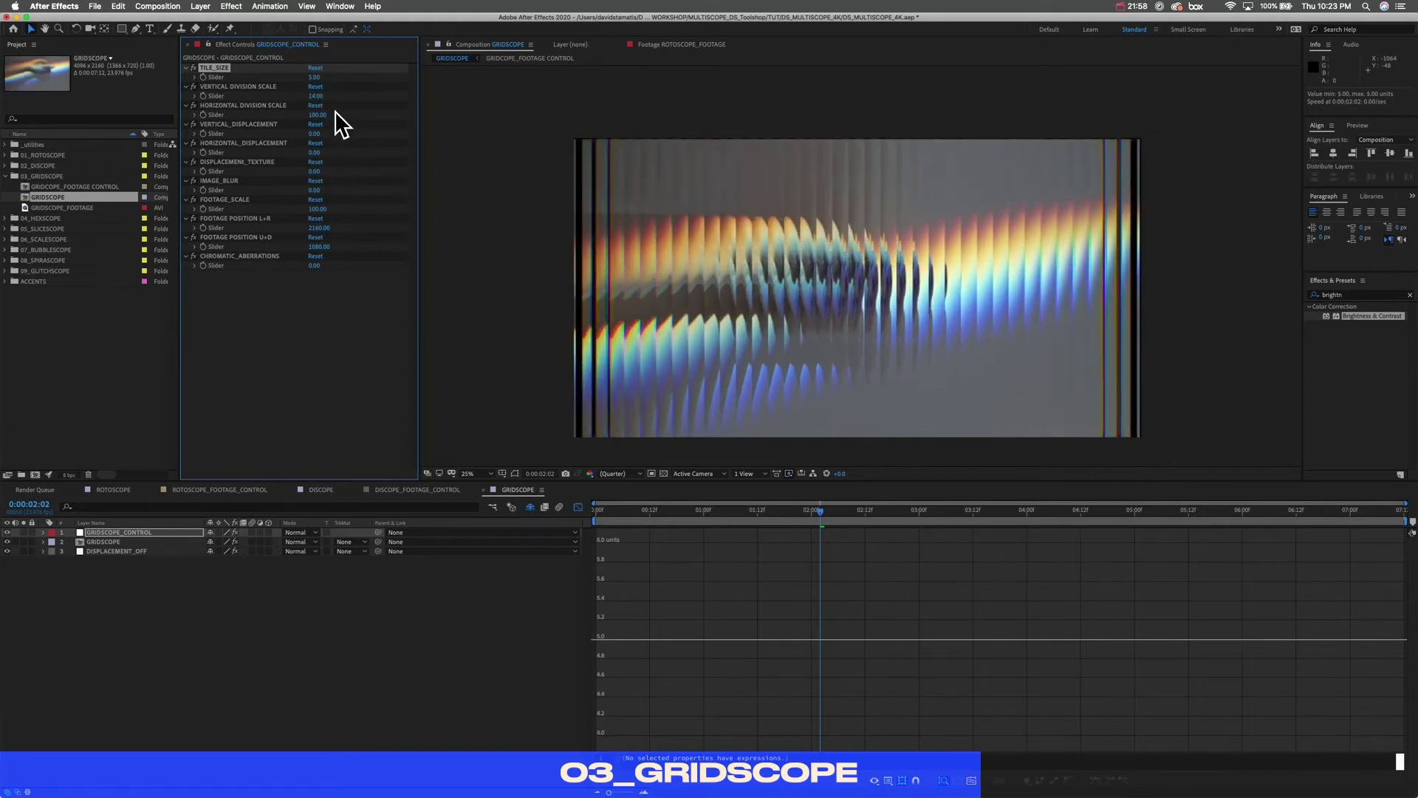
Step: Try the VERTICAL_DISPLACEMENT slider at about 714 and set it back to 0
drag(316, 133, 659, 95)
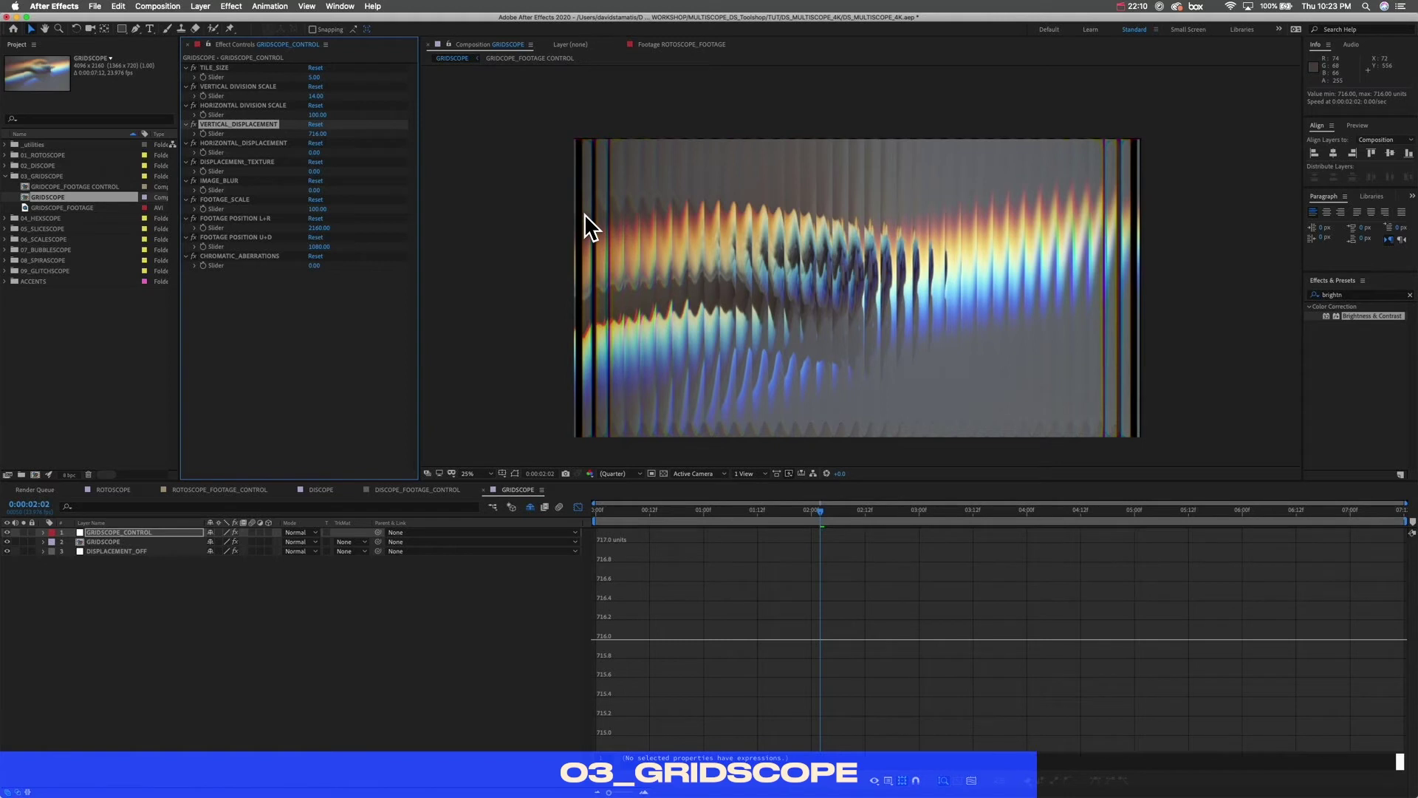
click(315, 133)
text(0)
key(Return)
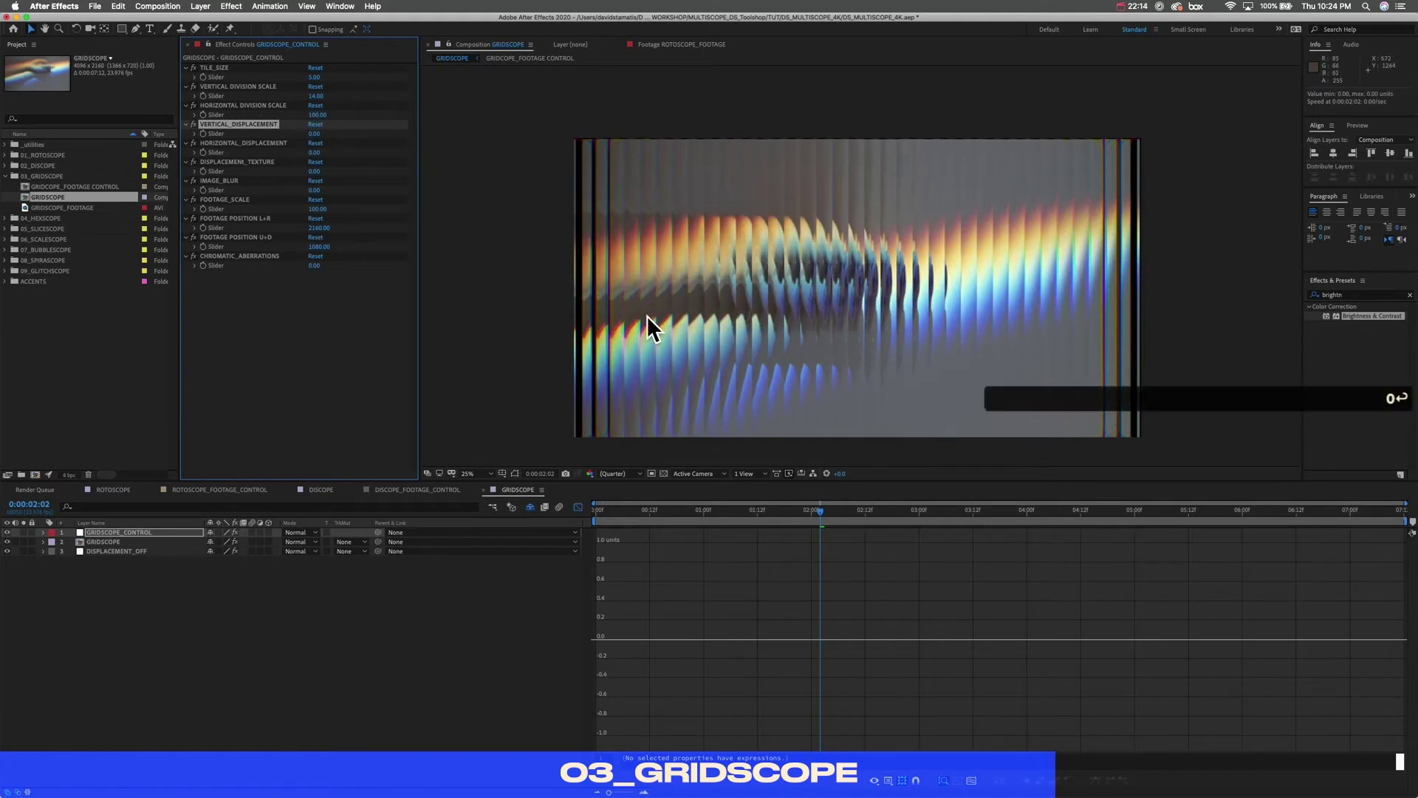
Step: Raise the DISPLACEMENT_TEXTURE slider to about 70 and the VERTICAL_DISPLACEMENT slider to about 199
click(263, 162)
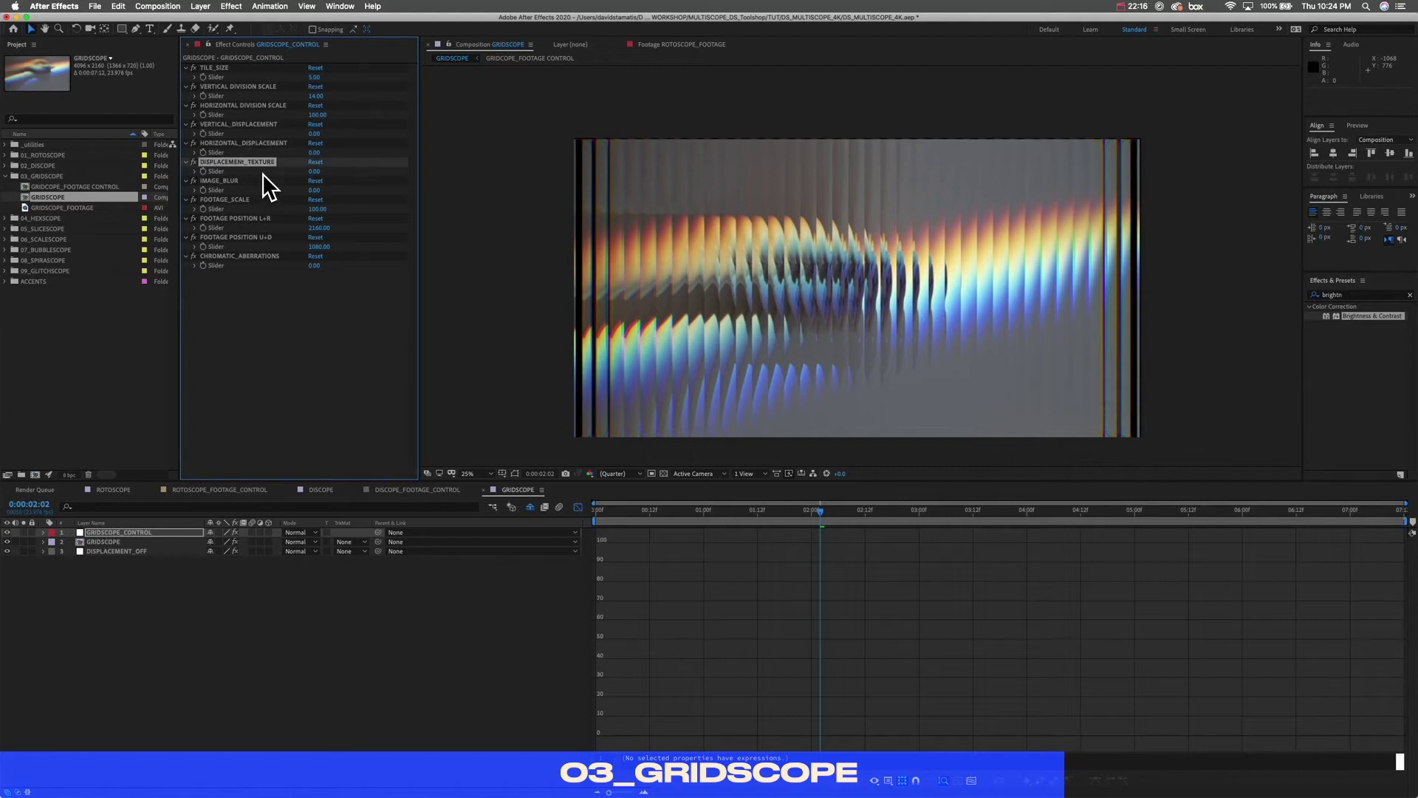
drag(319, 177, 412, 127)
key(super+z)
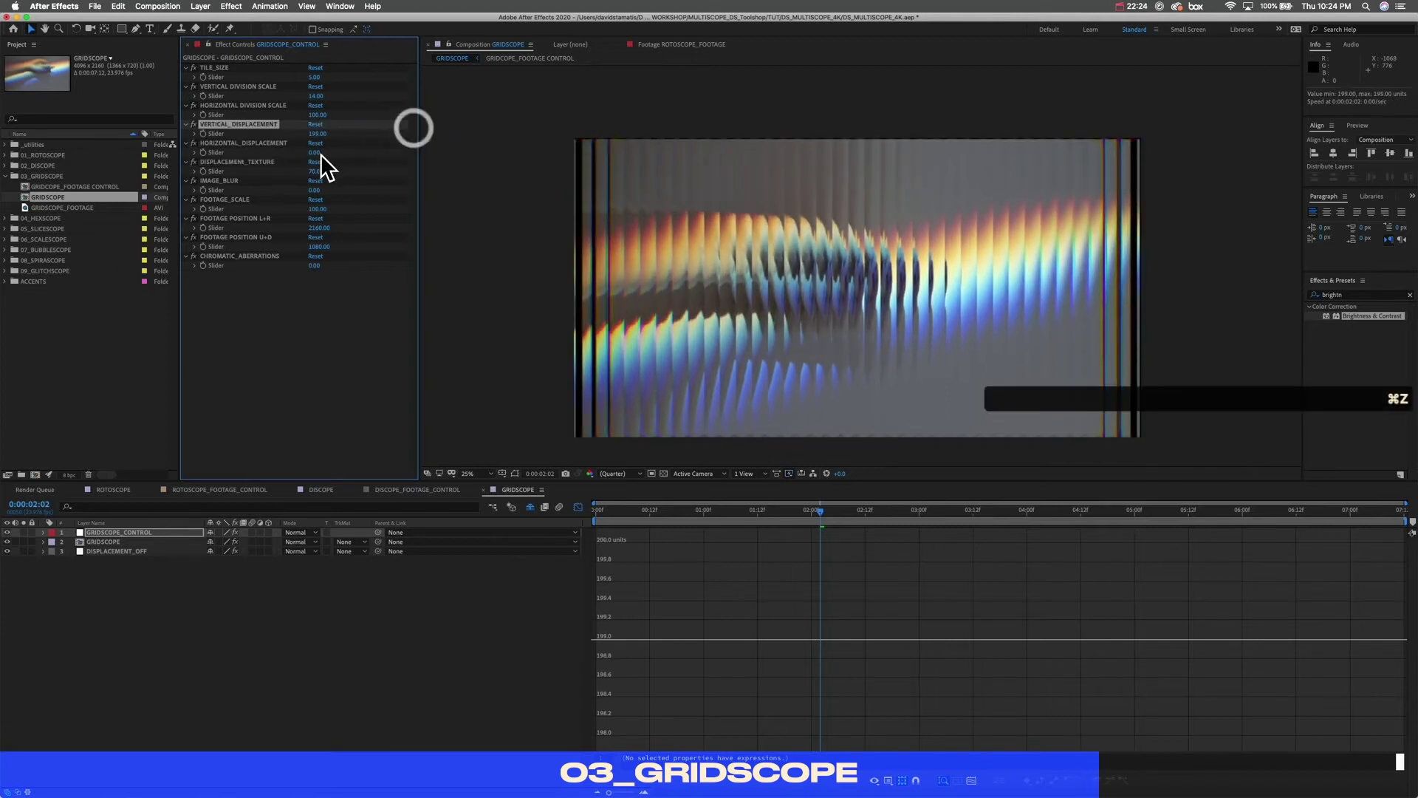
Step: Raise the DISPLACEMENT_TEXTURE slider to about 712
click(240, 162)
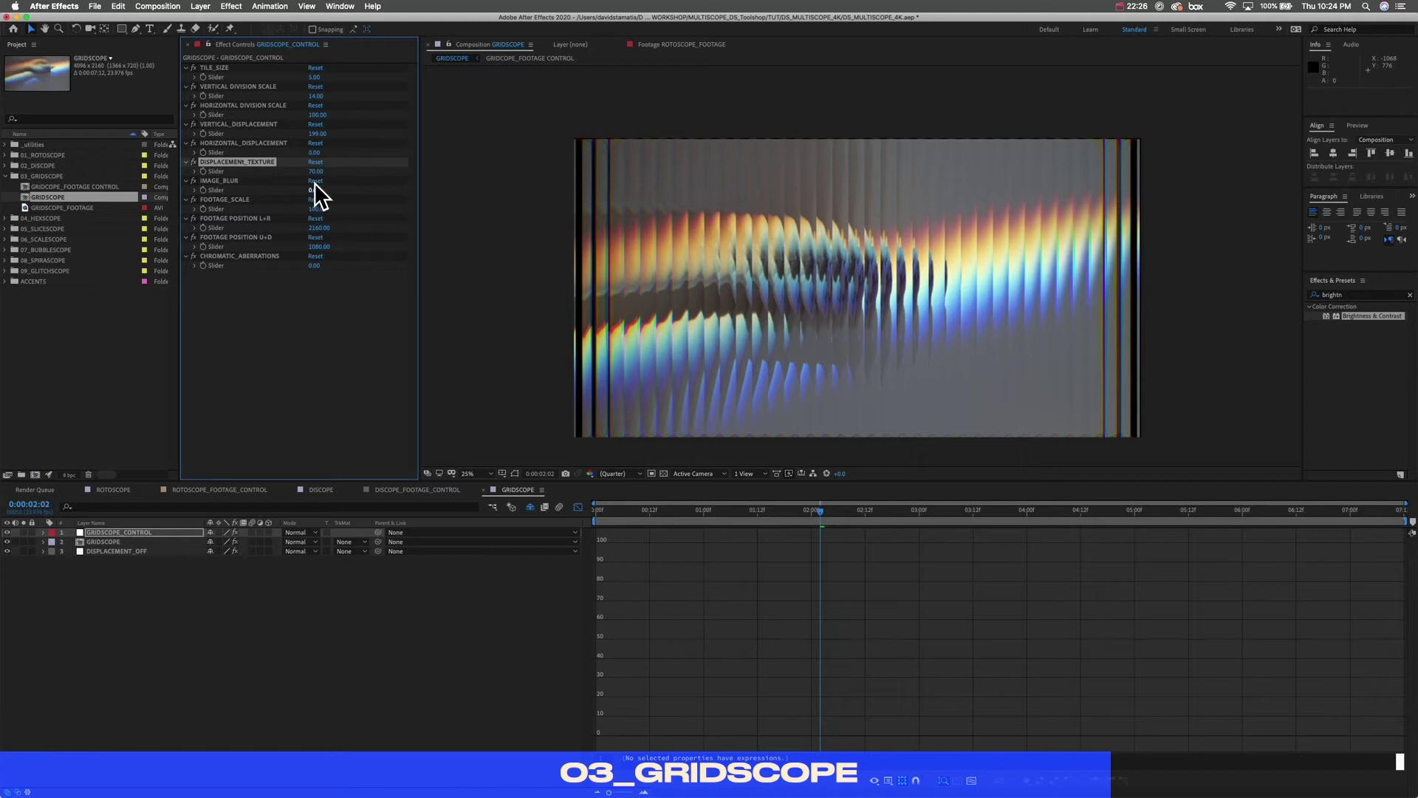
drag(310, 171, 665, 148)
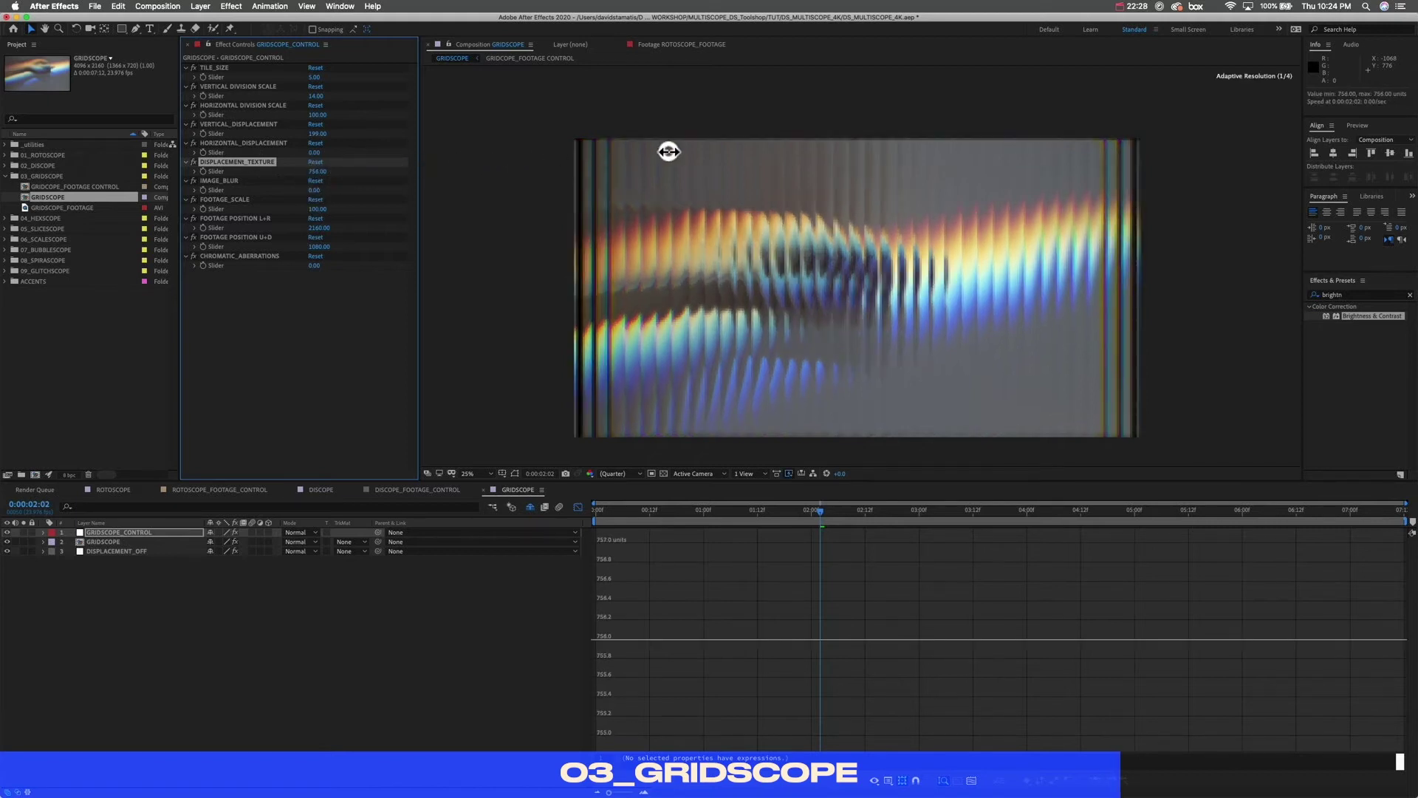
Step: Try a lower DISPLACEMENT_TEXTURE value with VERTICAL_DISPLACEMENT at about 647, and undo both changes
drag(317, 175, 104, 180)
drag(319, 128, 556, 124)
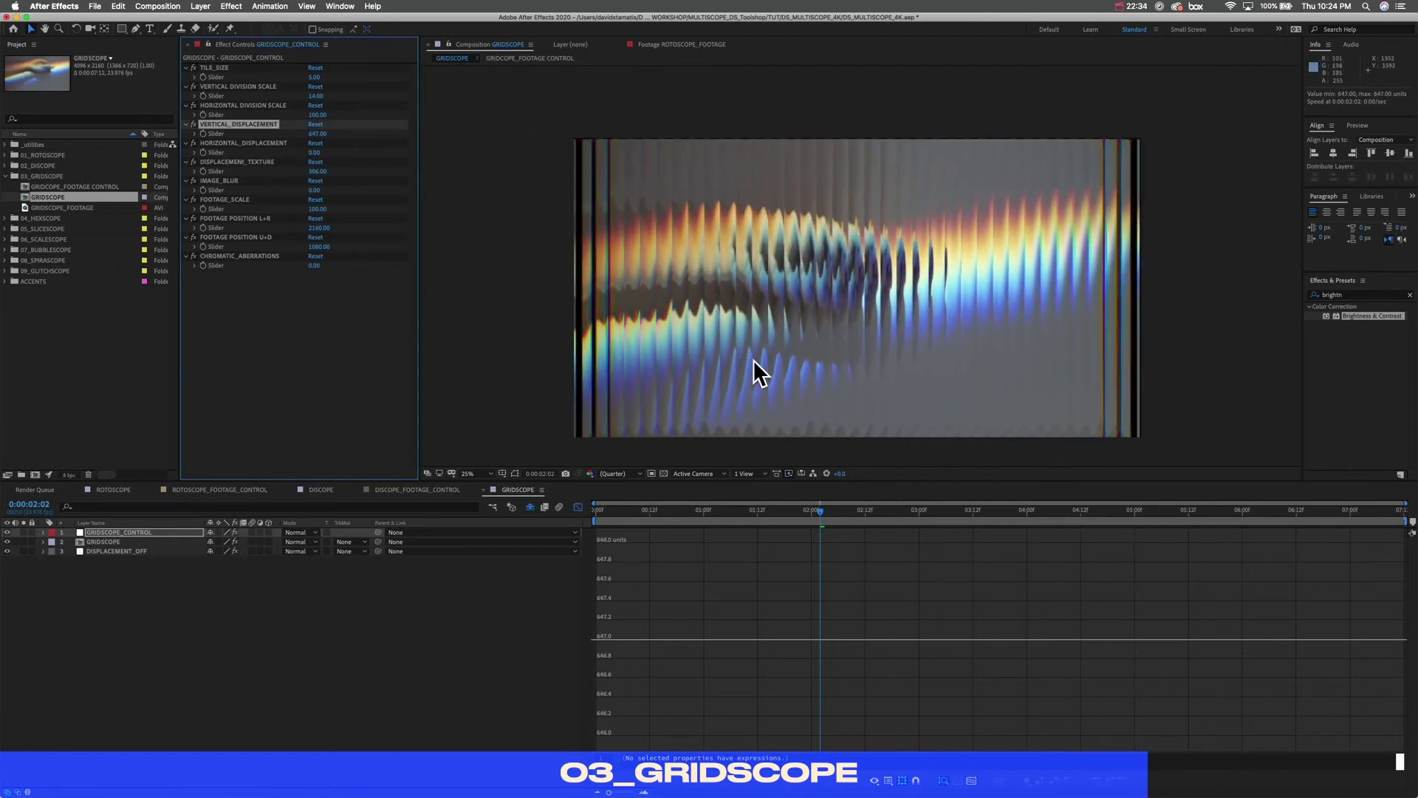
key(super+z)
key(super+z)
key(super+z)
key(super+z)
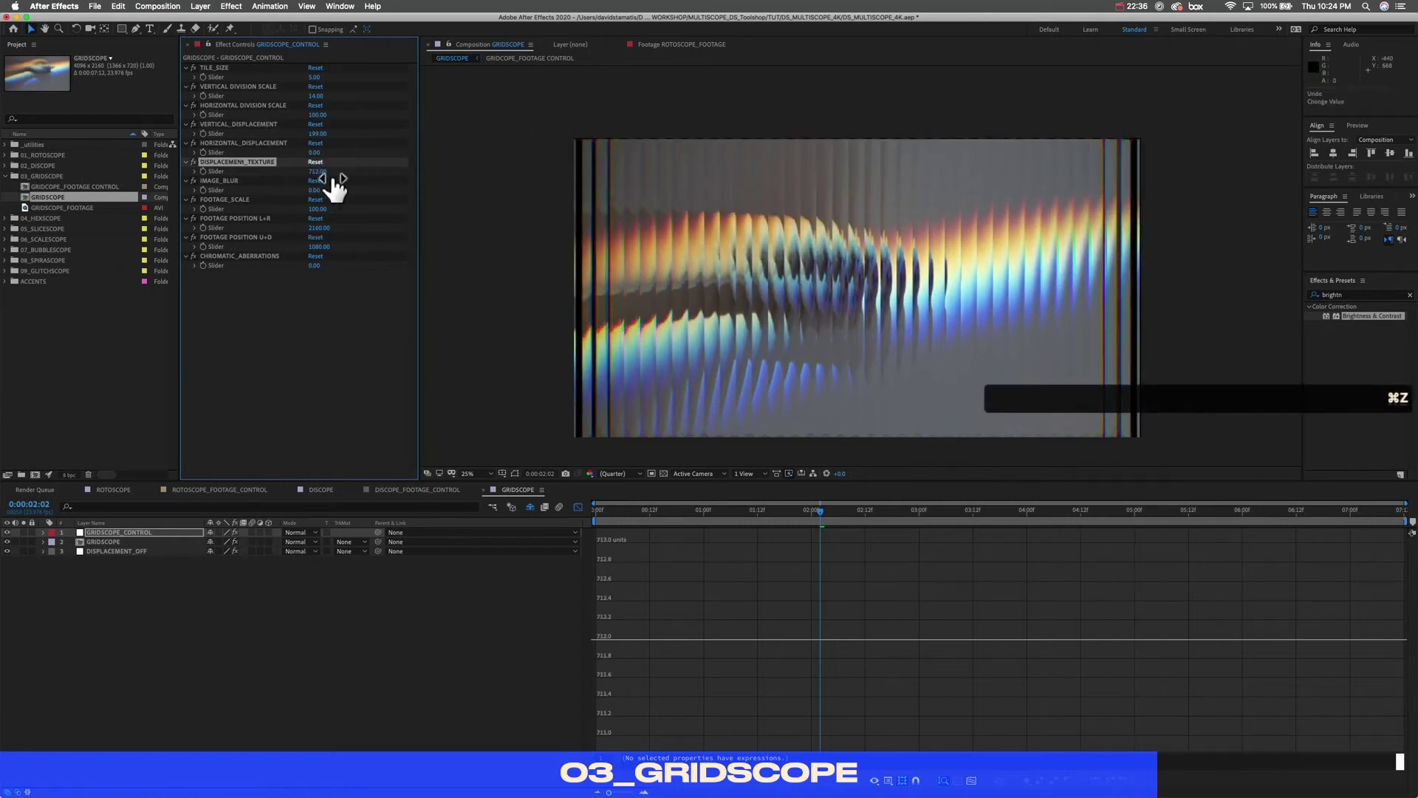
Step: Set the DISPLACEMENT_TEXTURE slider to 0
click(317, 171)
text(0)
key(Return)
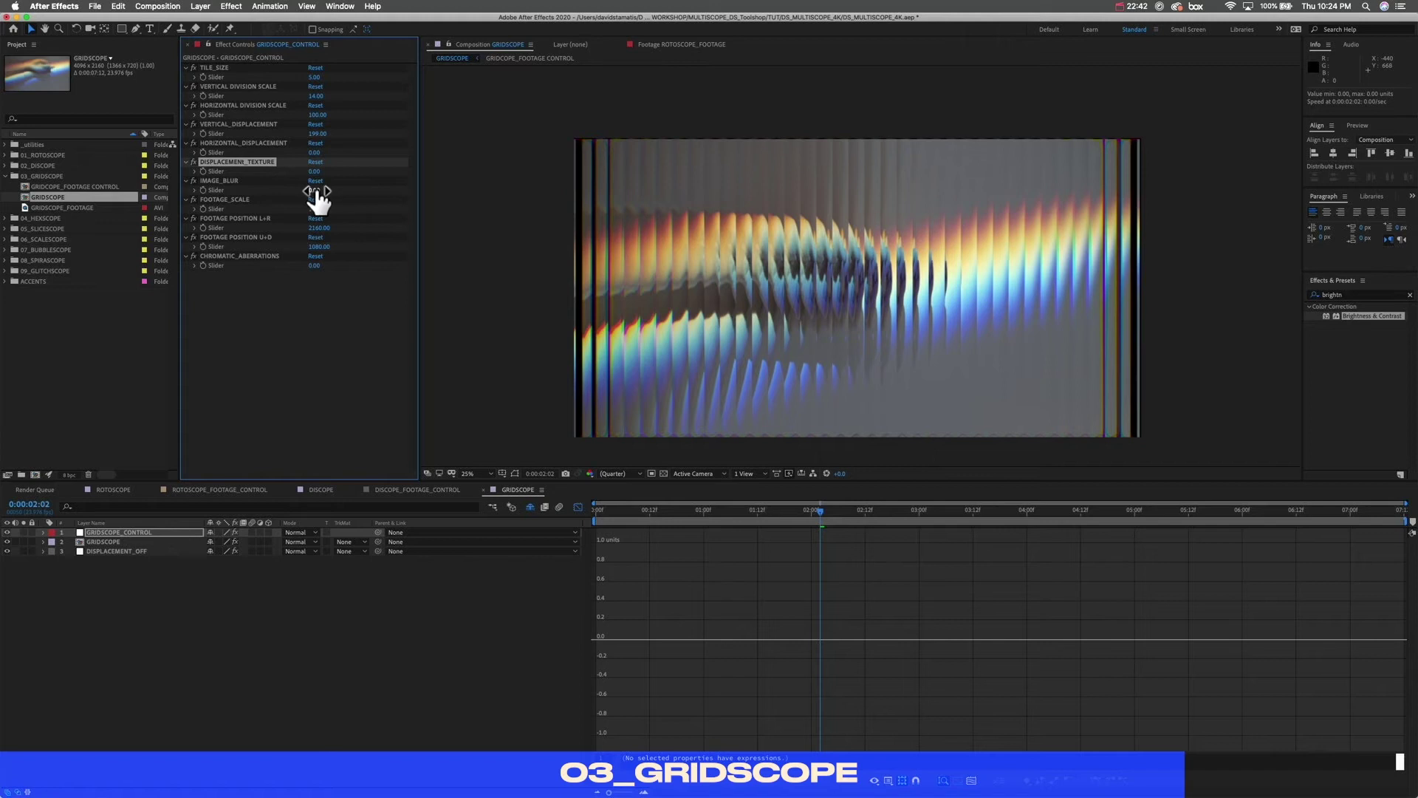
Step: Try the IMAGE_BLUR slider at about 6 and about 37, and set it back to 0
drag(322, 191, 320, 191)
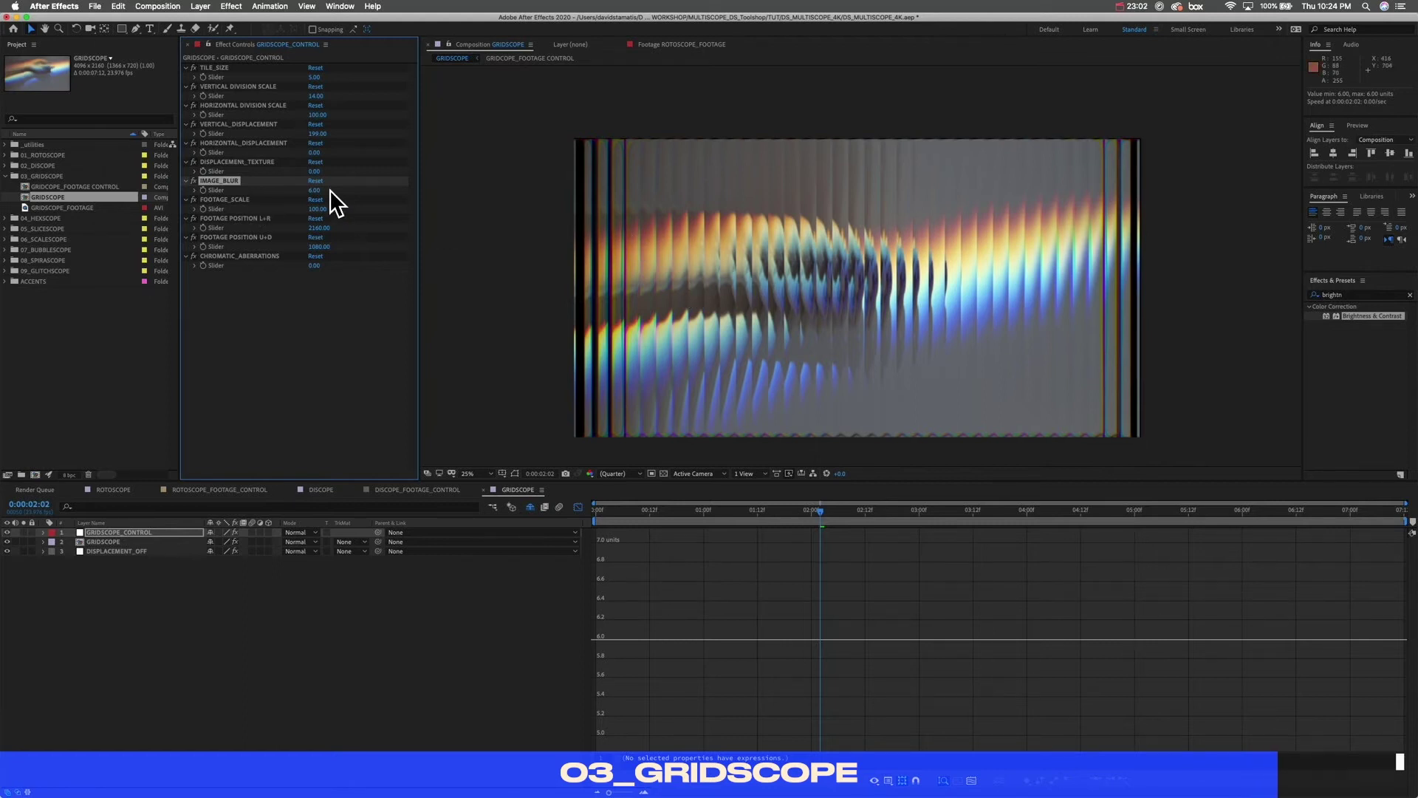
drag(314, 193, 317, 190)
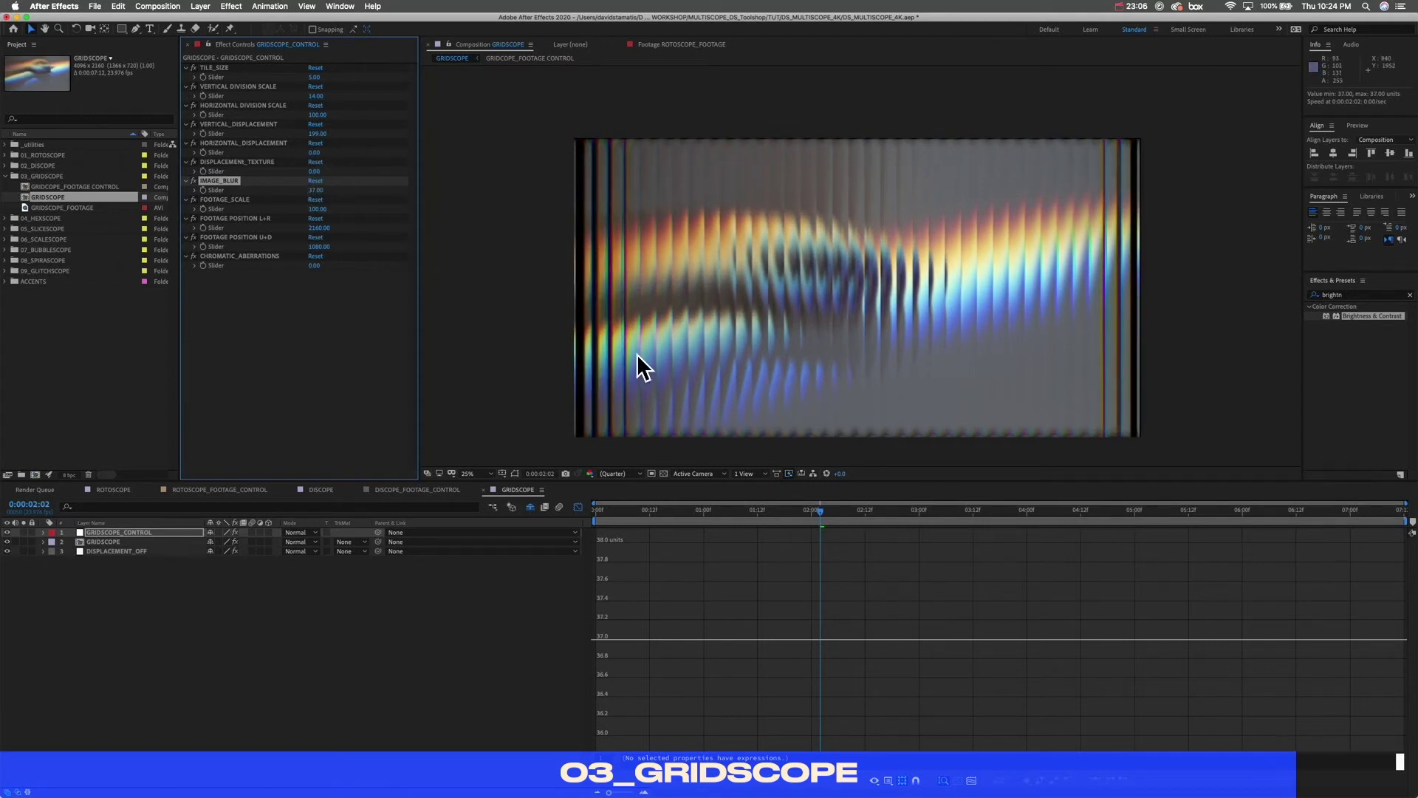
click(317, 191)
text(0)
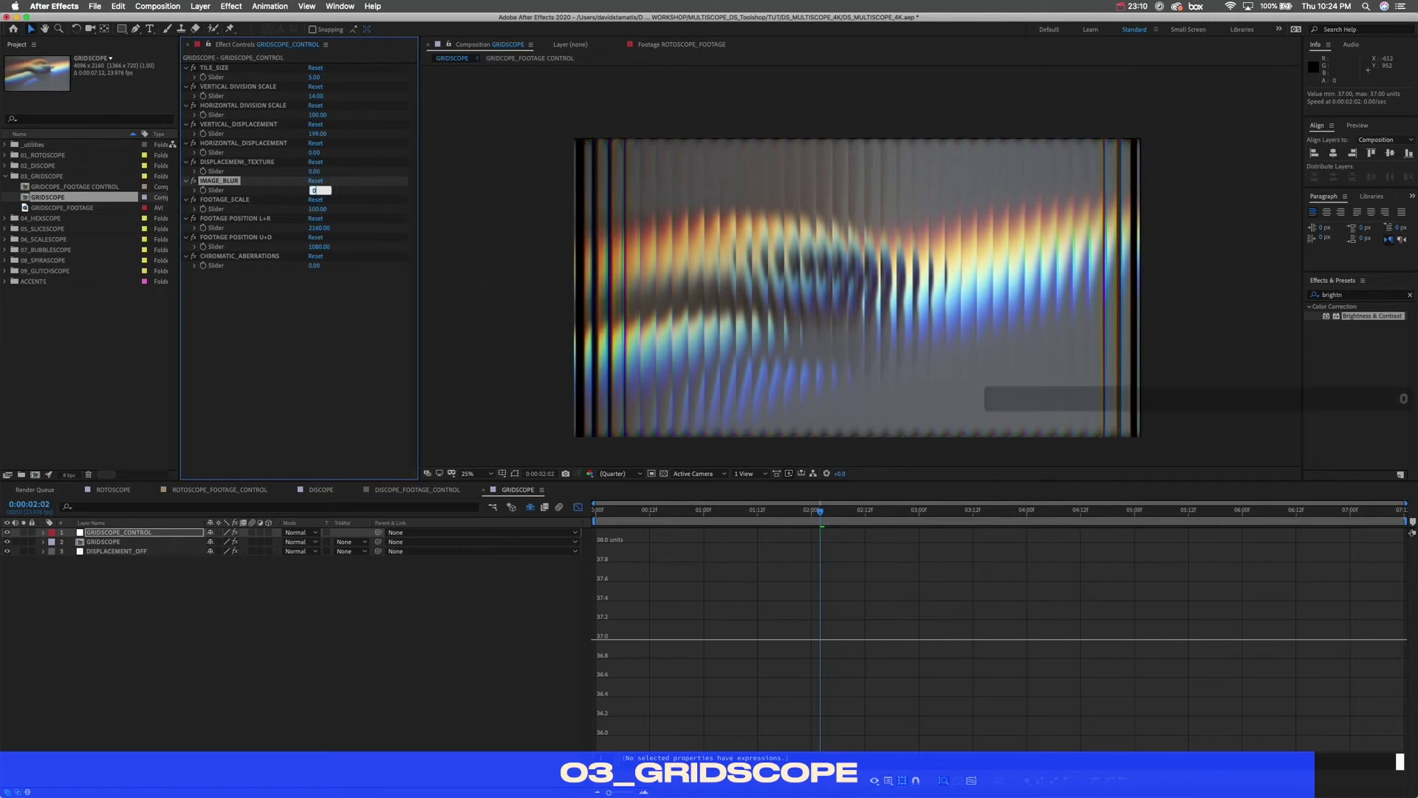
key(Return)
Step: Raise FOOTAGE_SCALE to about 120, shift both FOOTAGE POSITION sliders, and try CHROMATIC_ABERRATIONS at about 147 before returning it to 0
drag(317, 209, 393, 259)
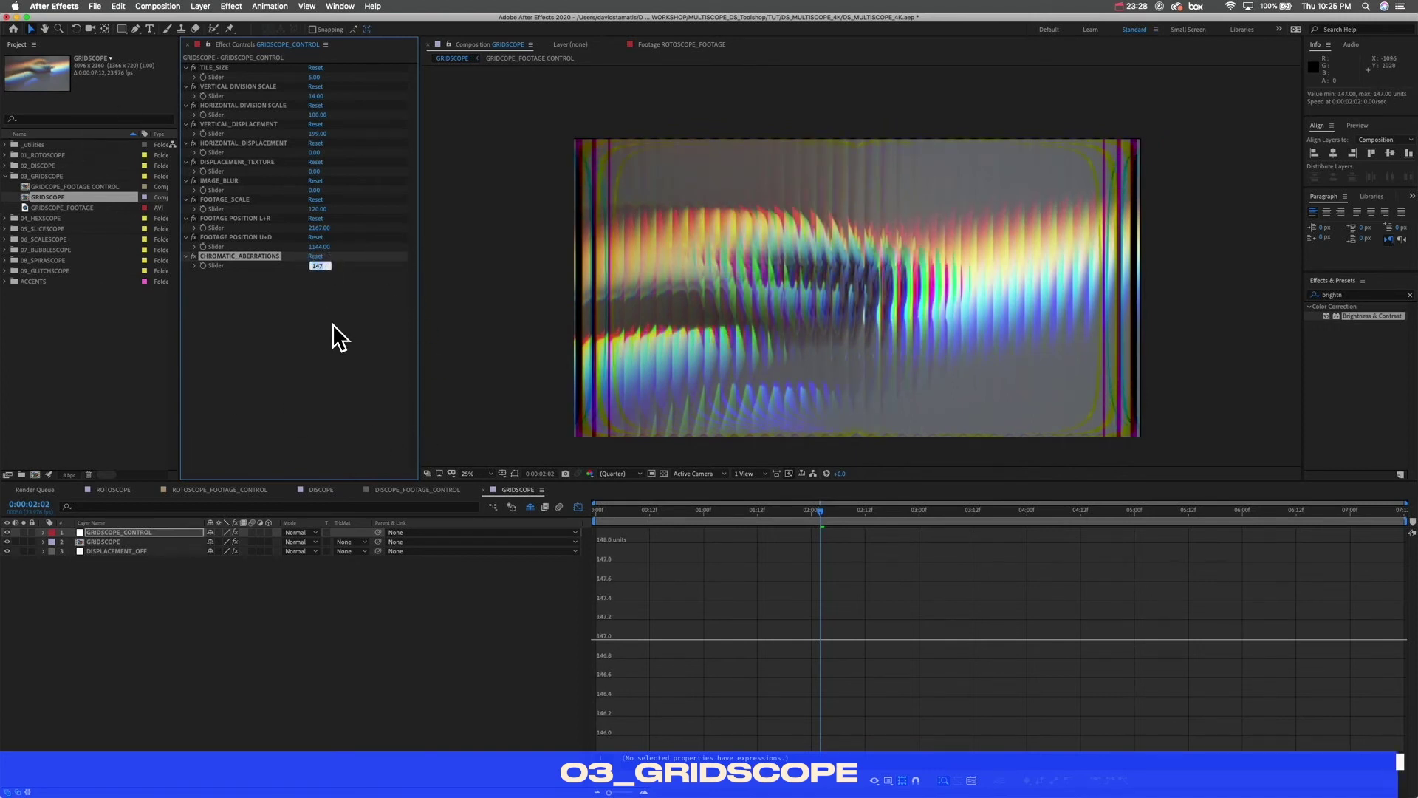
text(0)
key(Return)
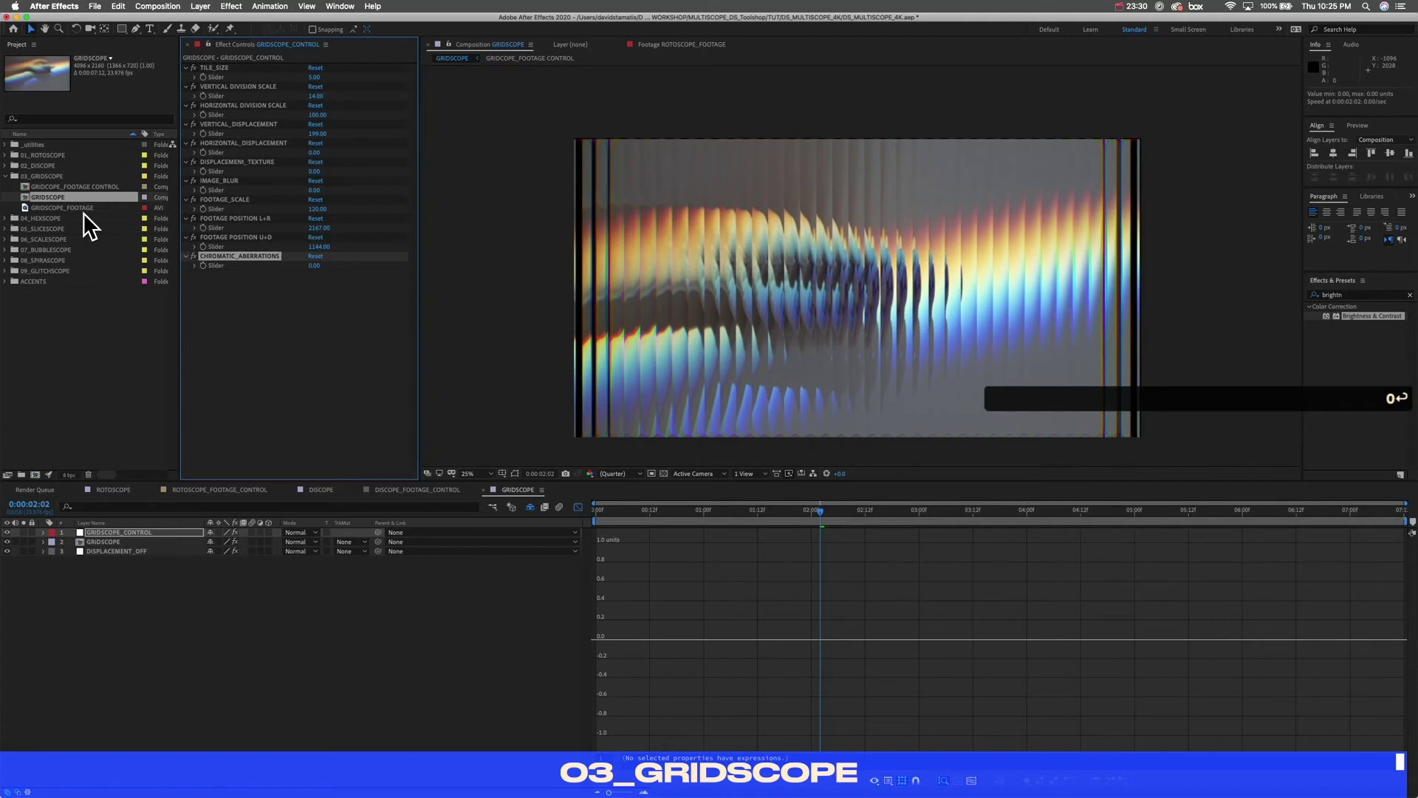
Step: Open the HEXSCOPE composition from the 04_HEXSCOPE project folder
click(6, 175)
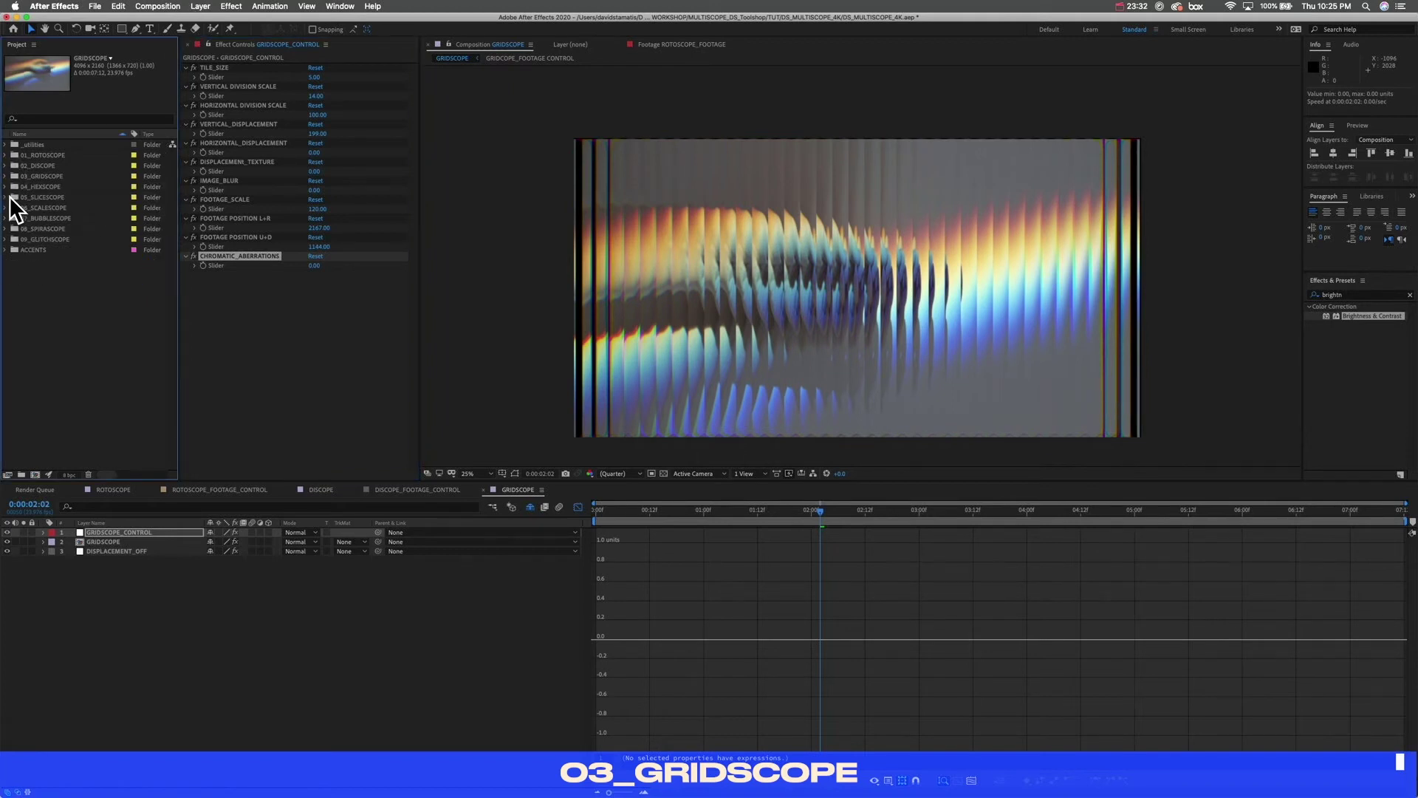
click(6, 186)
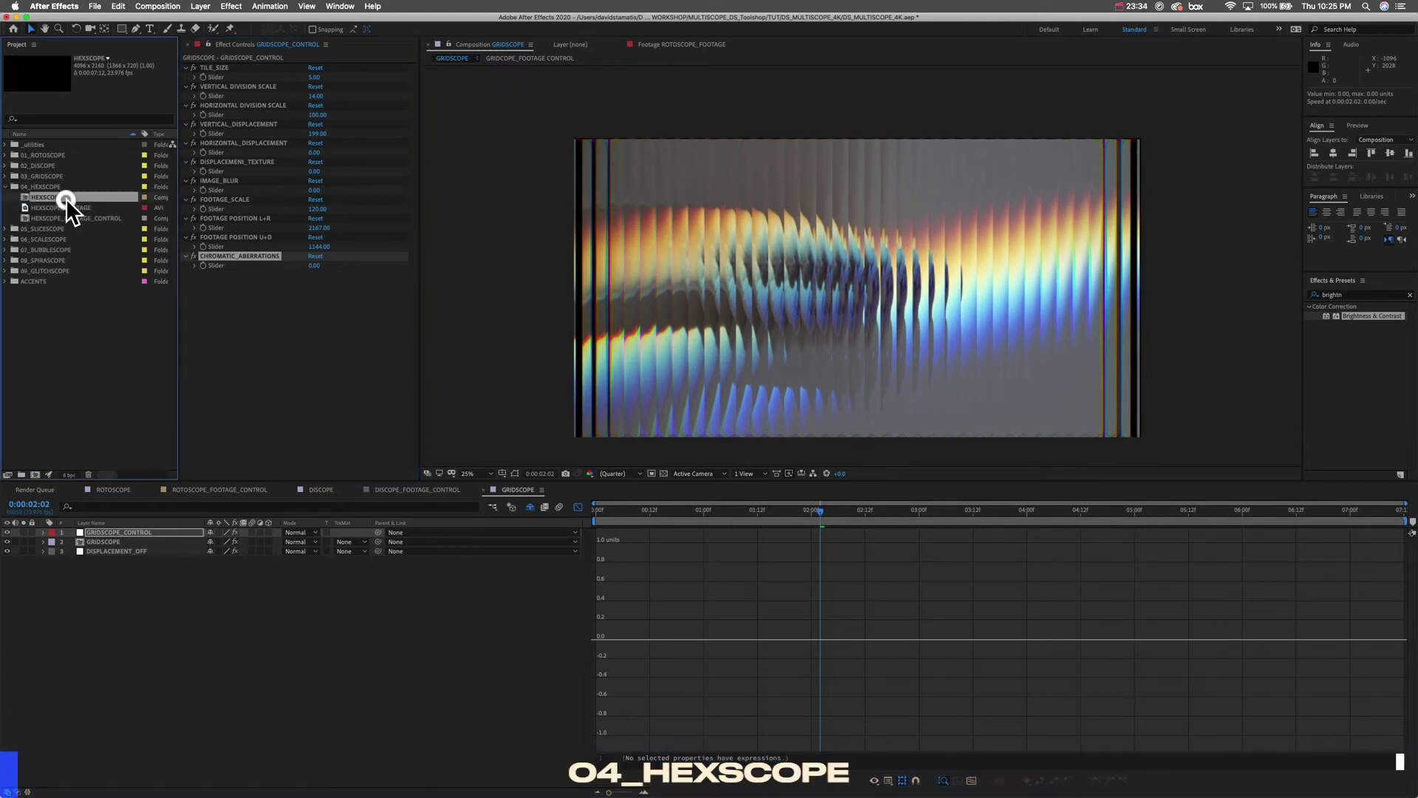
double_click(59, 198)
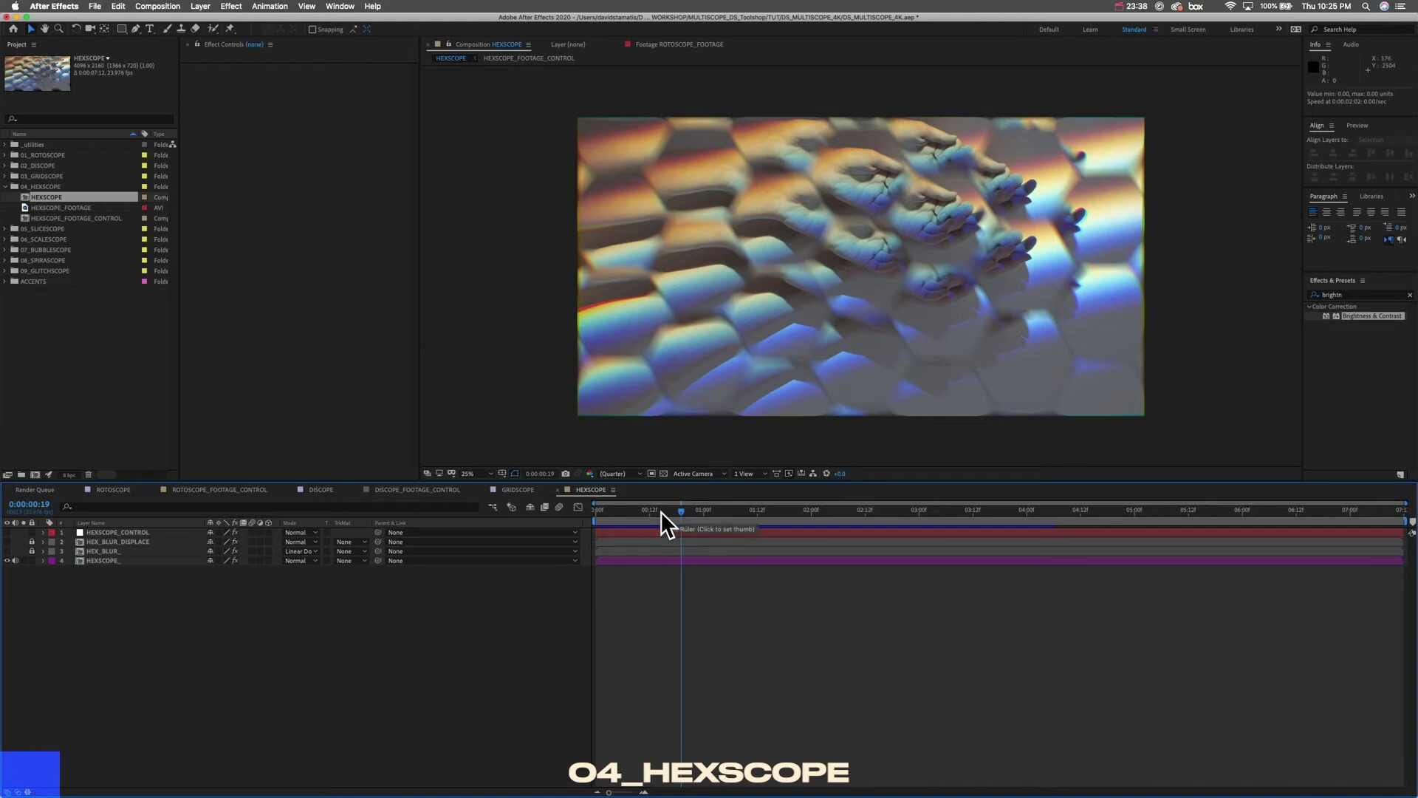
Step: Preview the HEXSCOPE composition from its first frame and return the playhead to the start
drag(681, 513, 529, 511)
key(space)
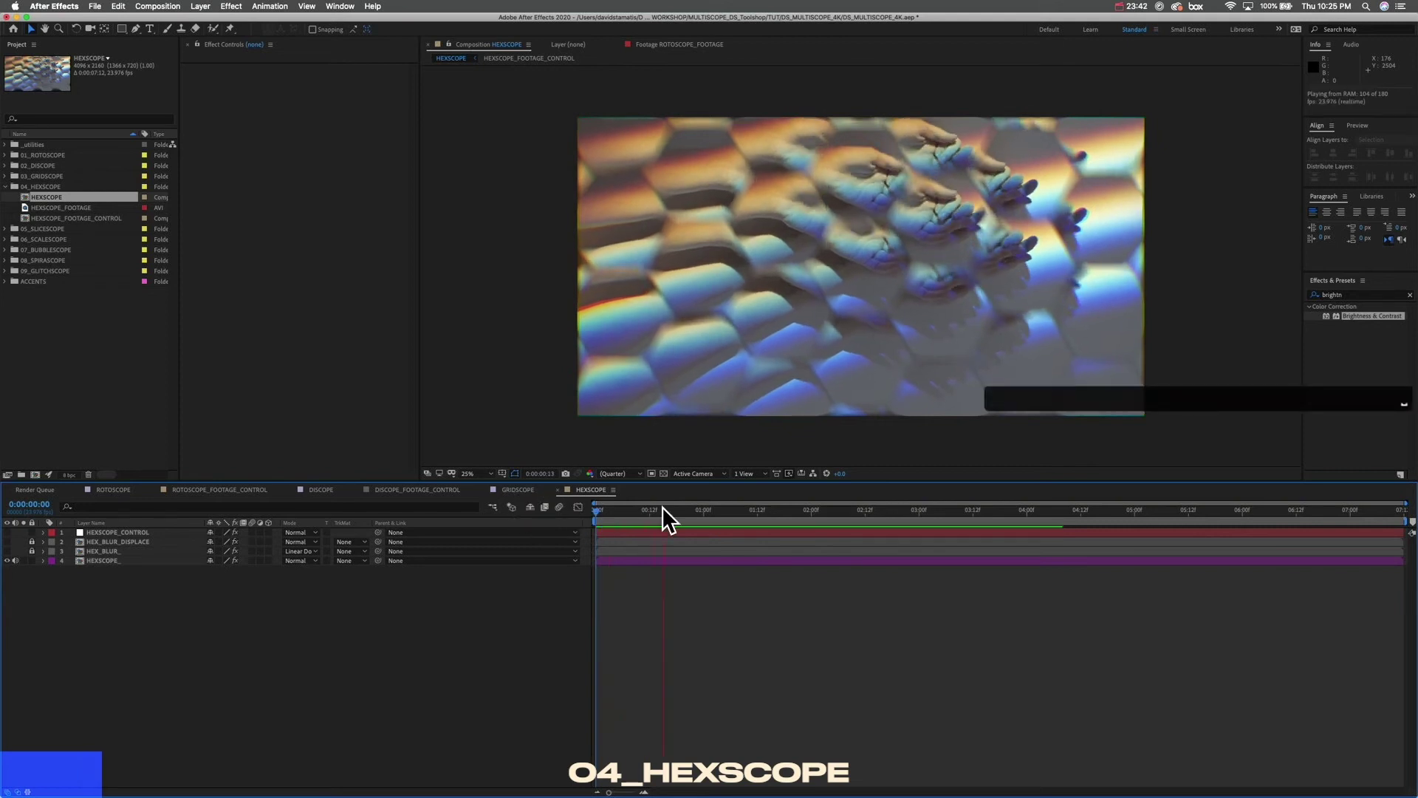
key(space)
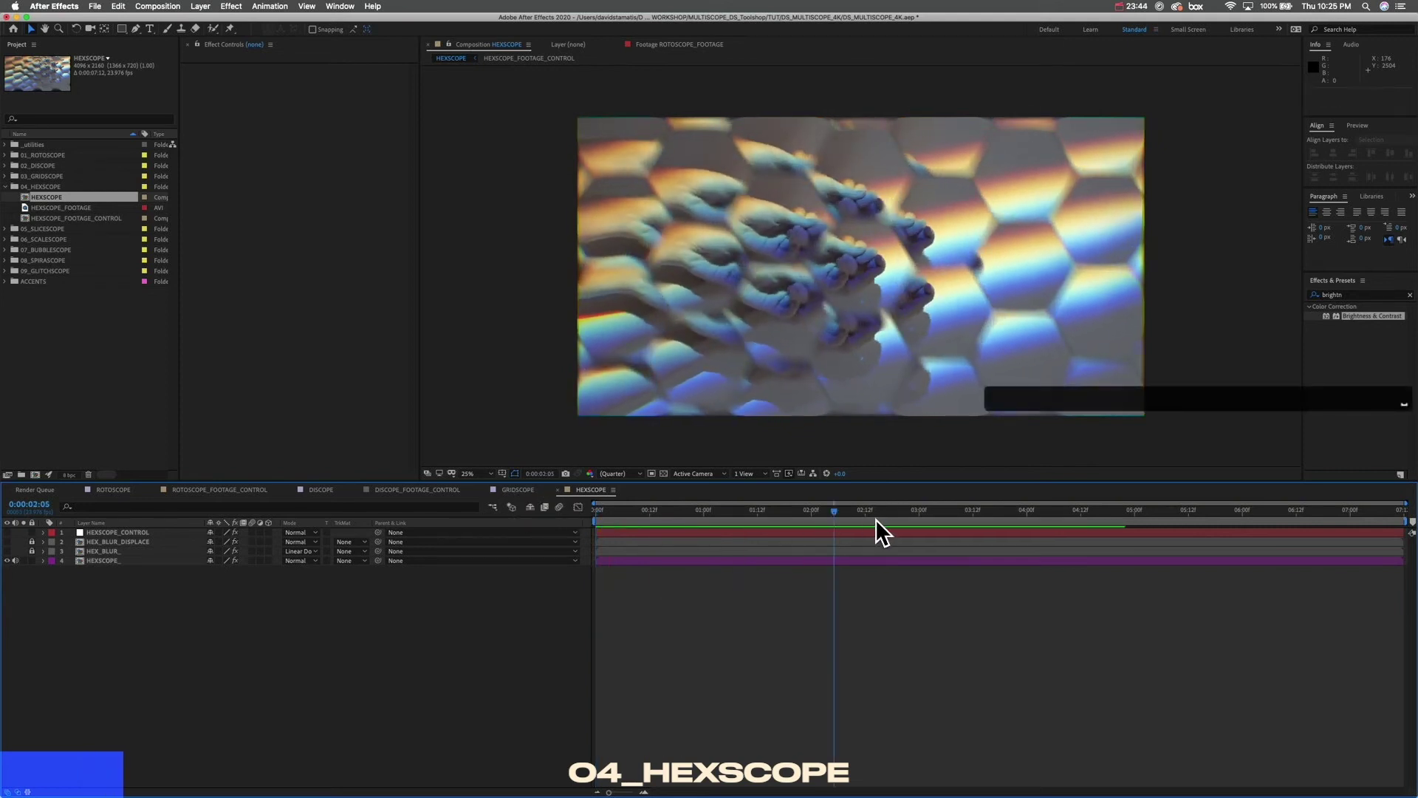
drag(854, 508, 583, 520)
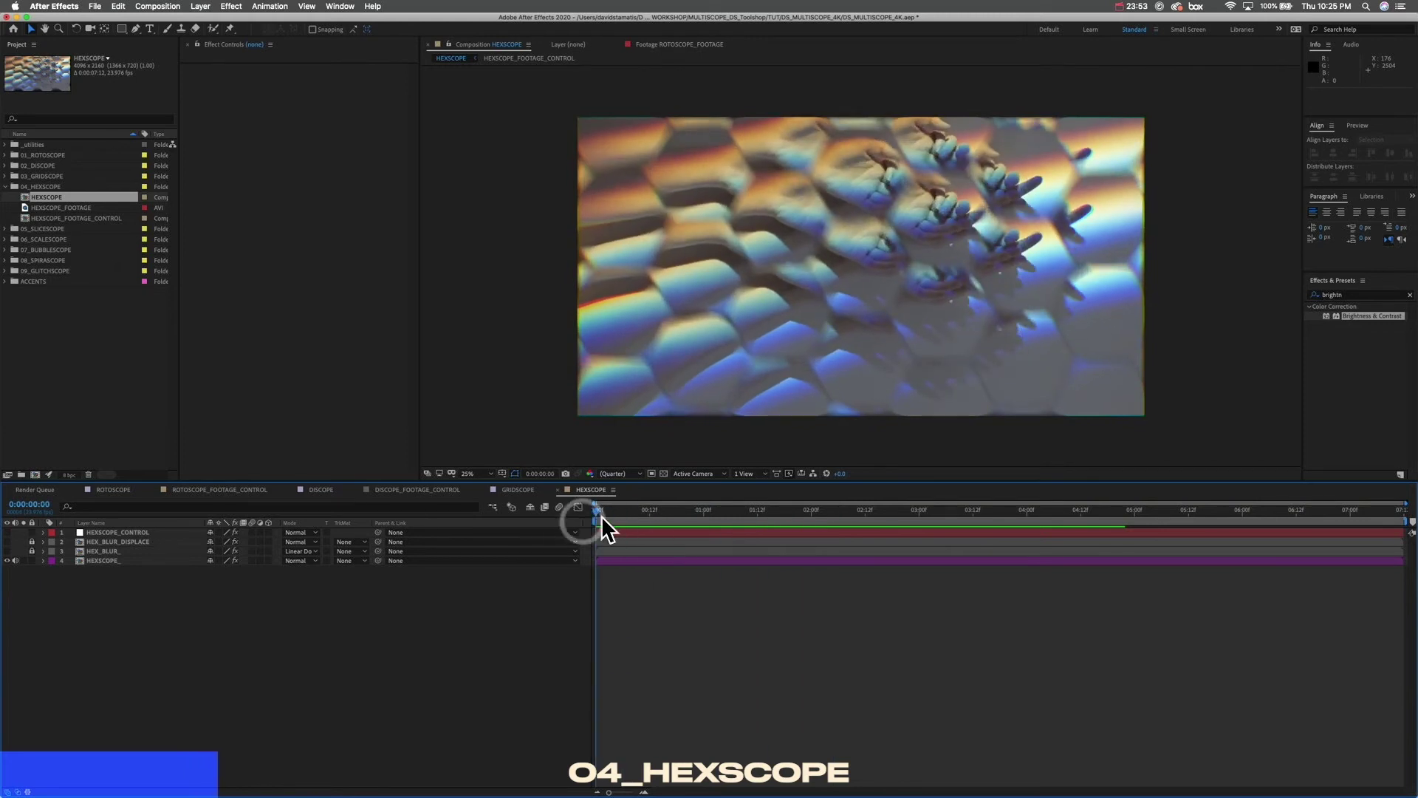
Step: Set the HEXSCOPE_CONTROL layer's HEX_SIZE slider to about 390 and its HEX_ROTATION slider to about 38
click(141, 532)
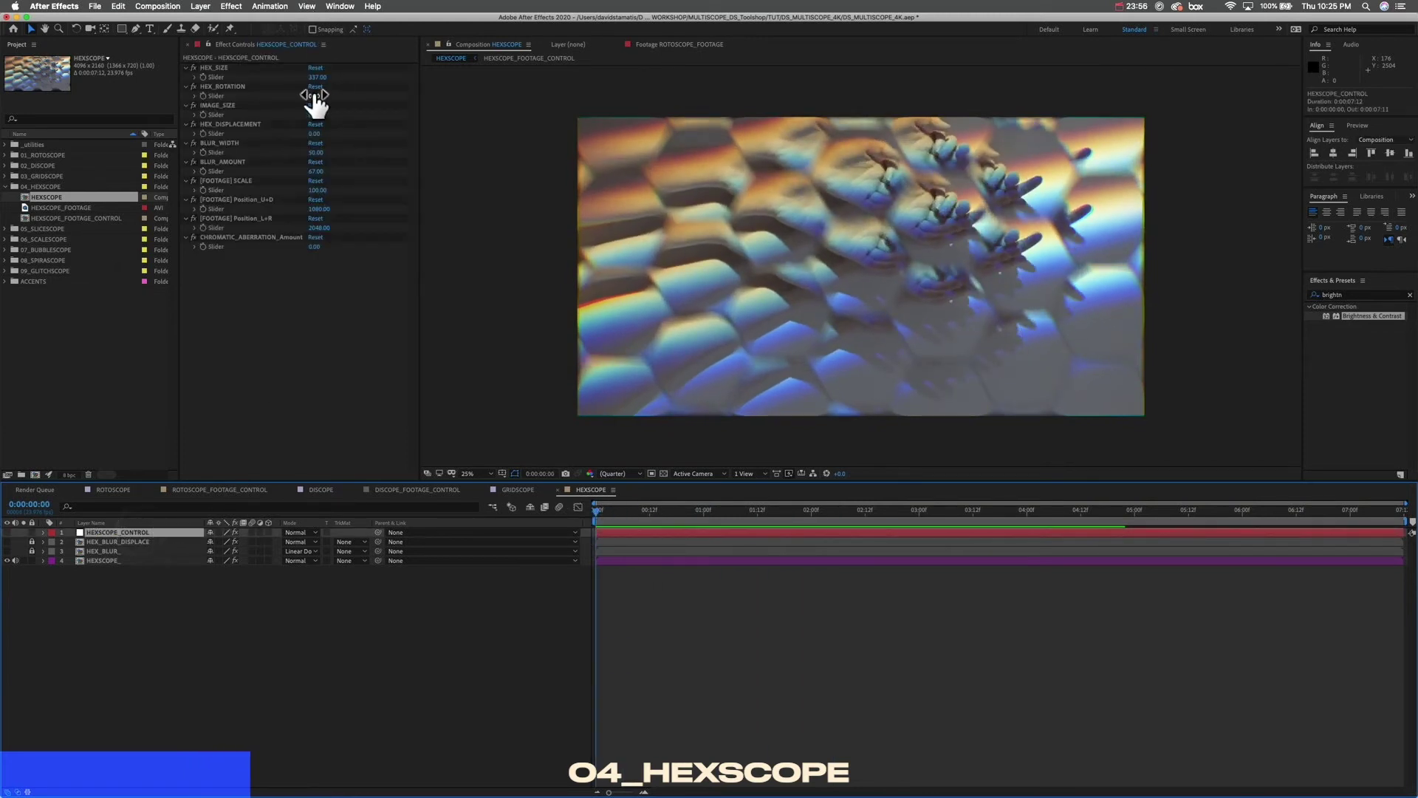
drag(318, 76, 350, 78)
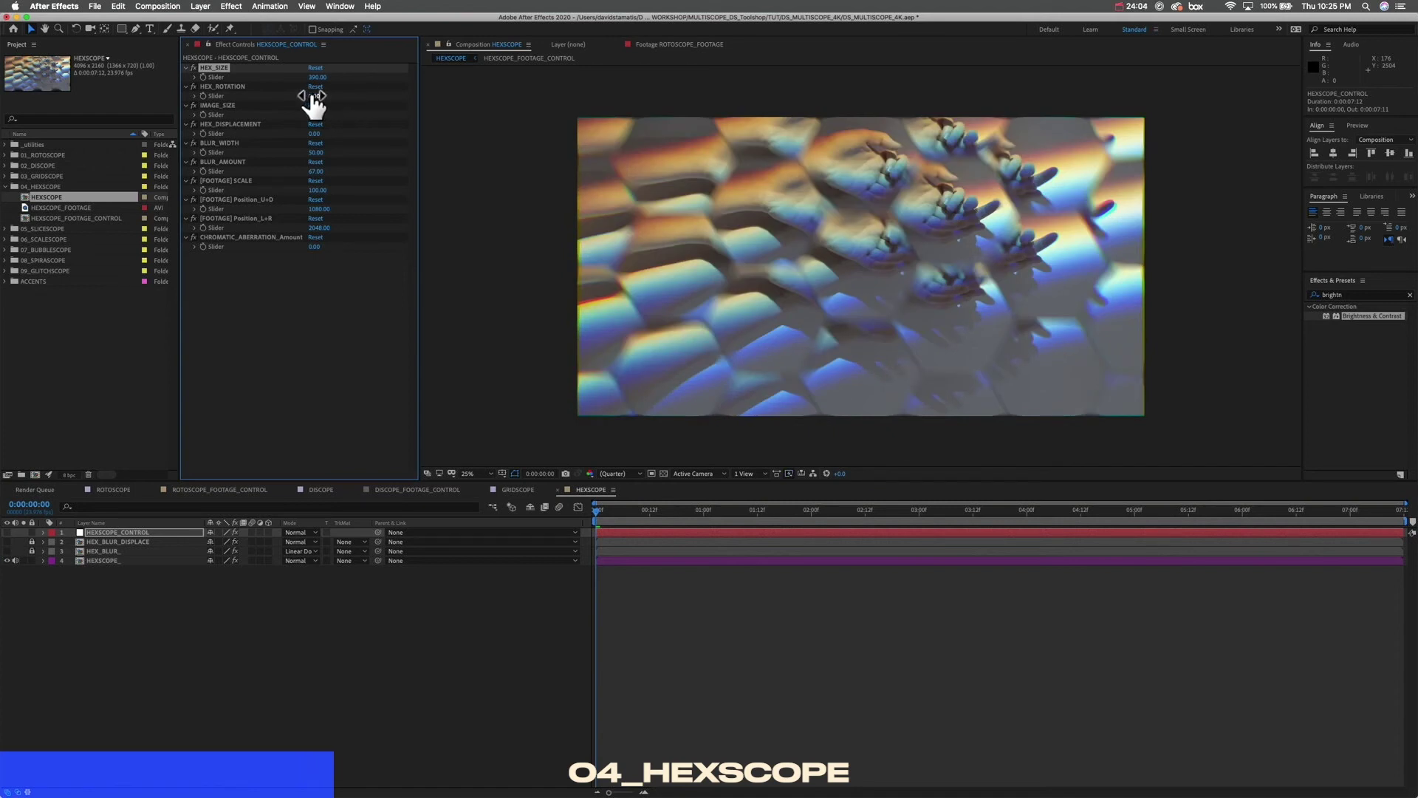
mouse_move(314, 96)
mouse_down()
mouse_move(414, 88)
mouse_move(333, 96)
mouse_up()
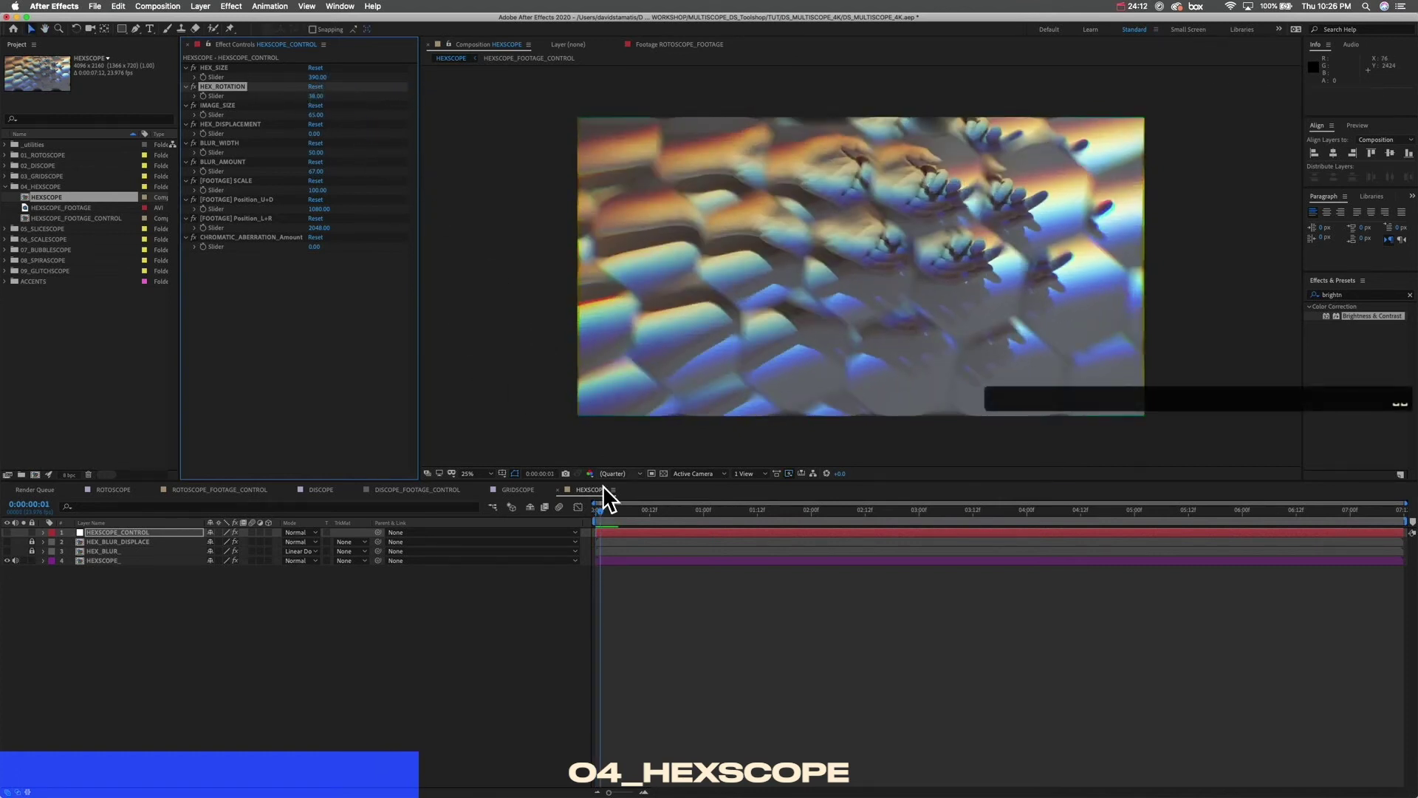
Step: Animate HEX_ROTATION with a keyframe at the first frame and a keyframe of 200 at 0:00:01:05
click(556, 507)
key(Home)
click(202, 92)
drag(599, 512, 724, 537)
click(315, 96)
text(200)
key(Return)
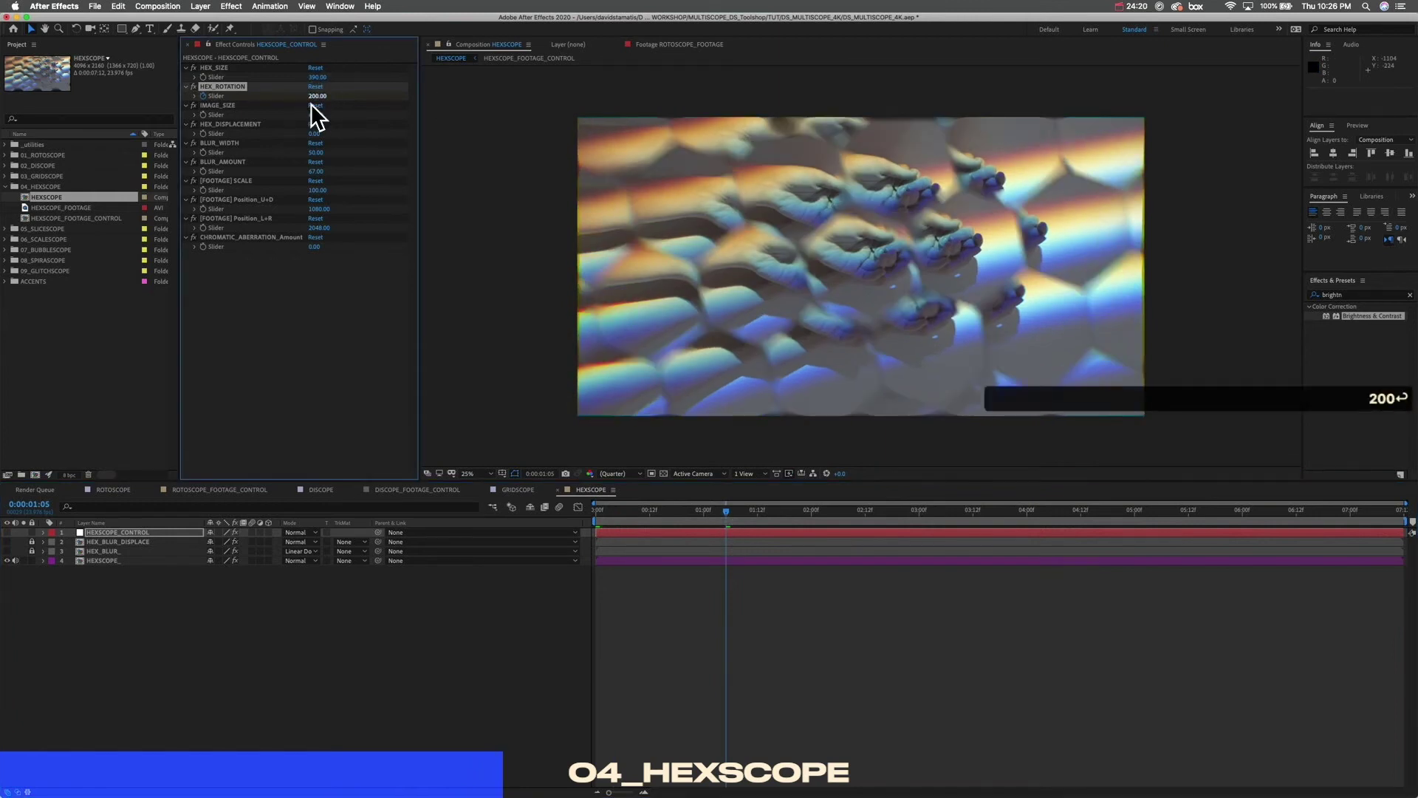
Step: Preview the hexagon rotation animation from the start and park the playhead at 0:00:00:11
key(space)
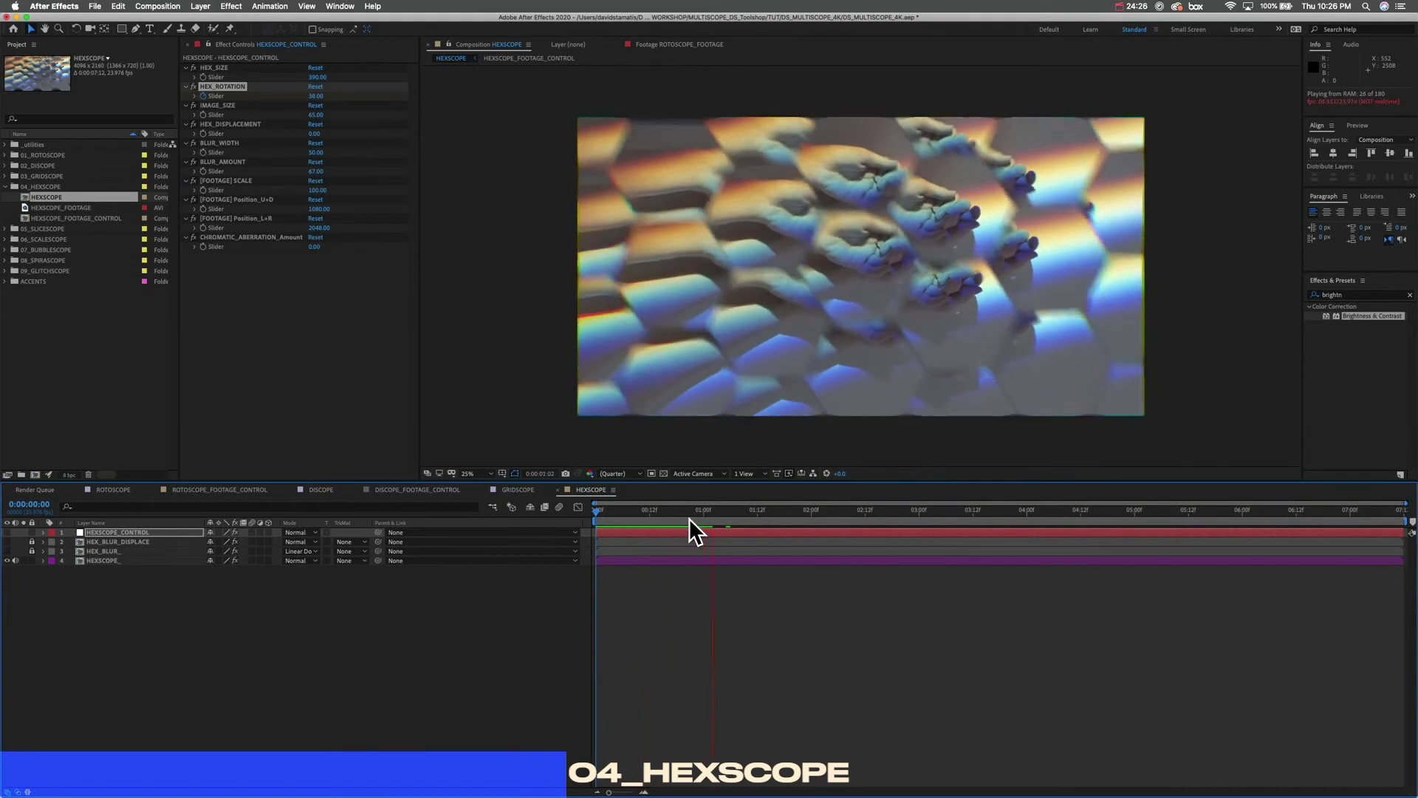
key(space)
click(563, 526)
key(space)
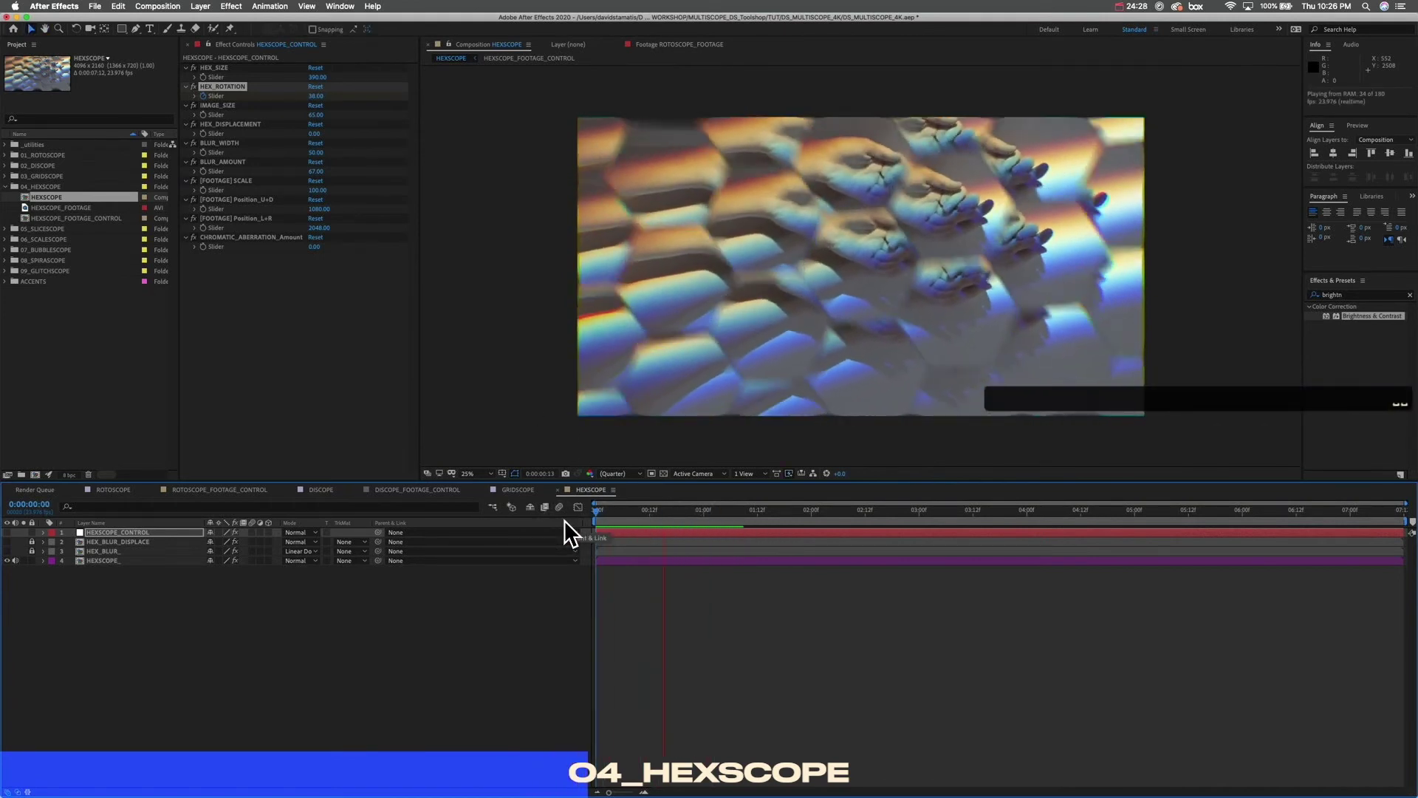
drag(692, 512, 646, 516)
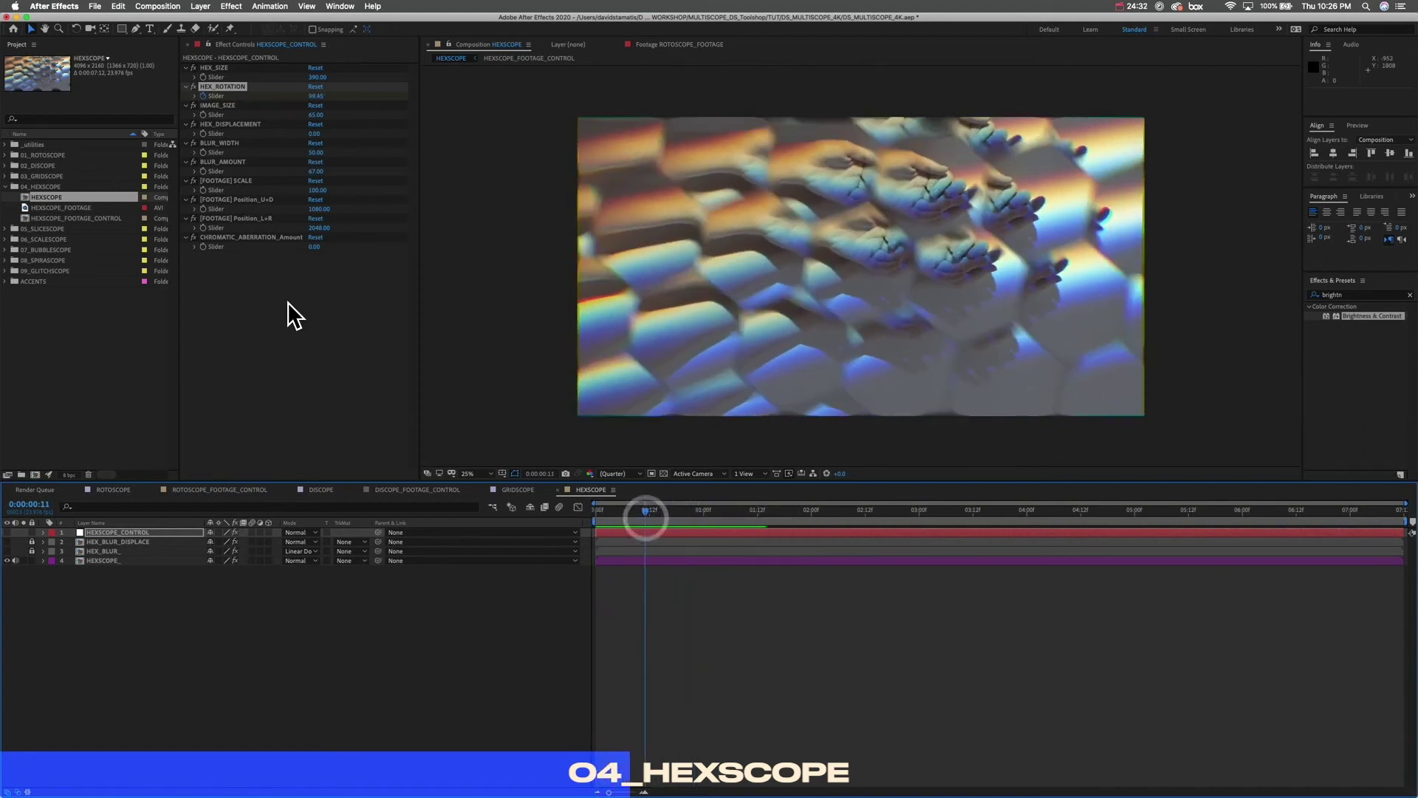
Step: Try raising the HEX_DISPLACEMENT slider and undo the change
click(237, 130)
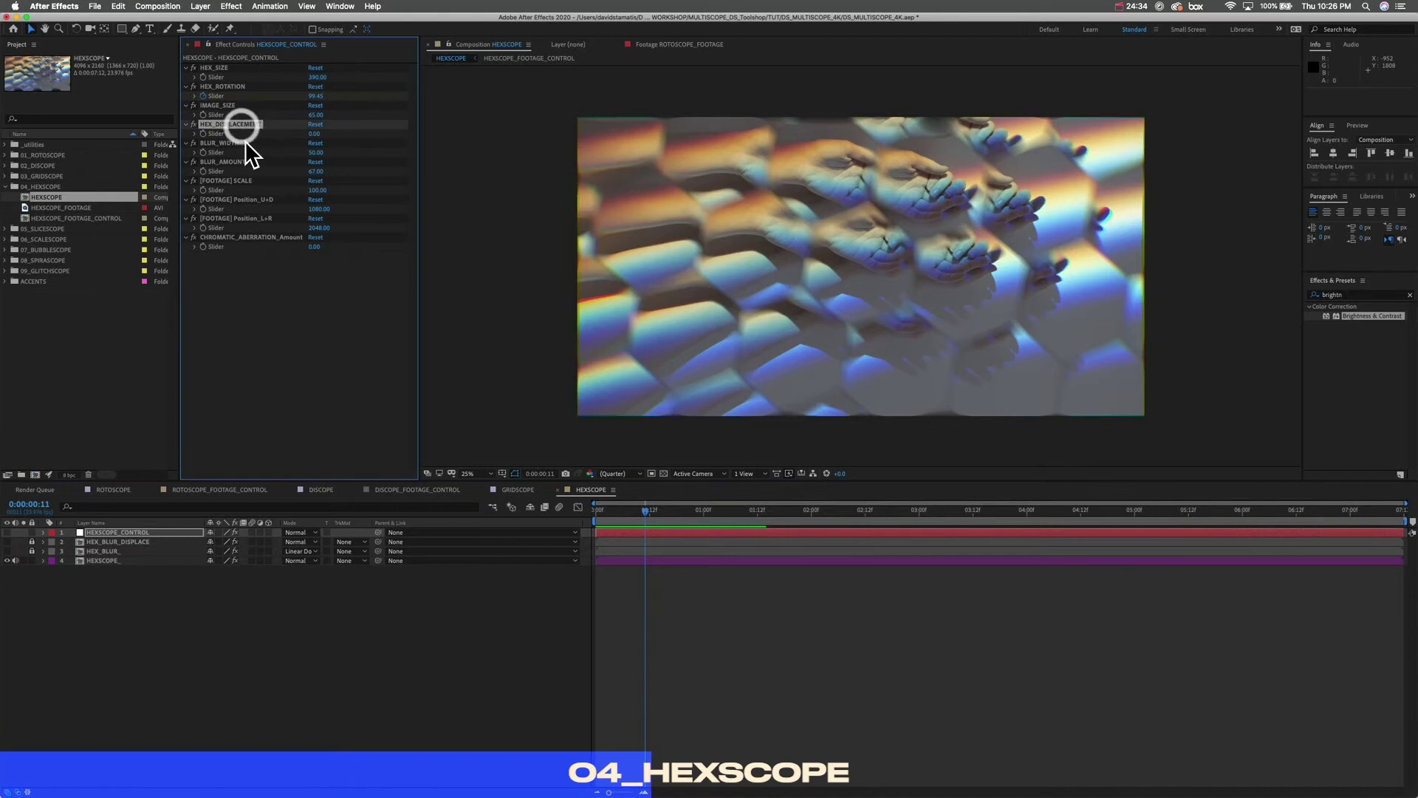
mouse_move(319, 134)
mouse_down()
mouse_move(475, 136)
mouse_move(316, 140)
mouse_move(347, 150)
mouse_move(535, 136)
mouse_move(273, 152)
mouse_move(417, 148)
mouse_move(340, 146)
mouse_up()
key(super+z)
Step: Try the BLUR_WIDTH slider at 5 and at 0 to compare the hexagon edges
mouse_move(210, 151)
mouse_down()
mouse_move(209, 140)
mouse_move(237, 148)
mouse_move(251, 181)
mouse_up()
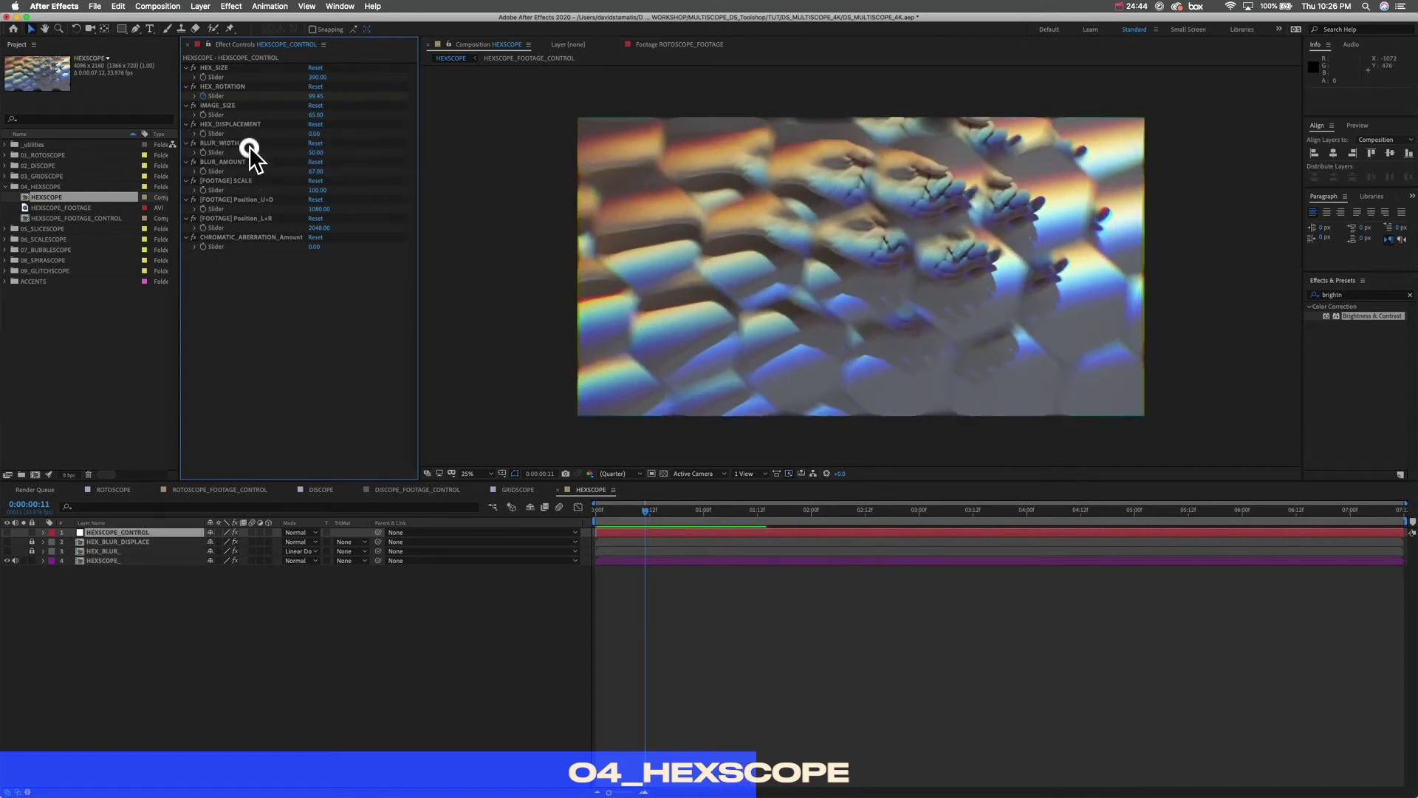
click(244, 161)
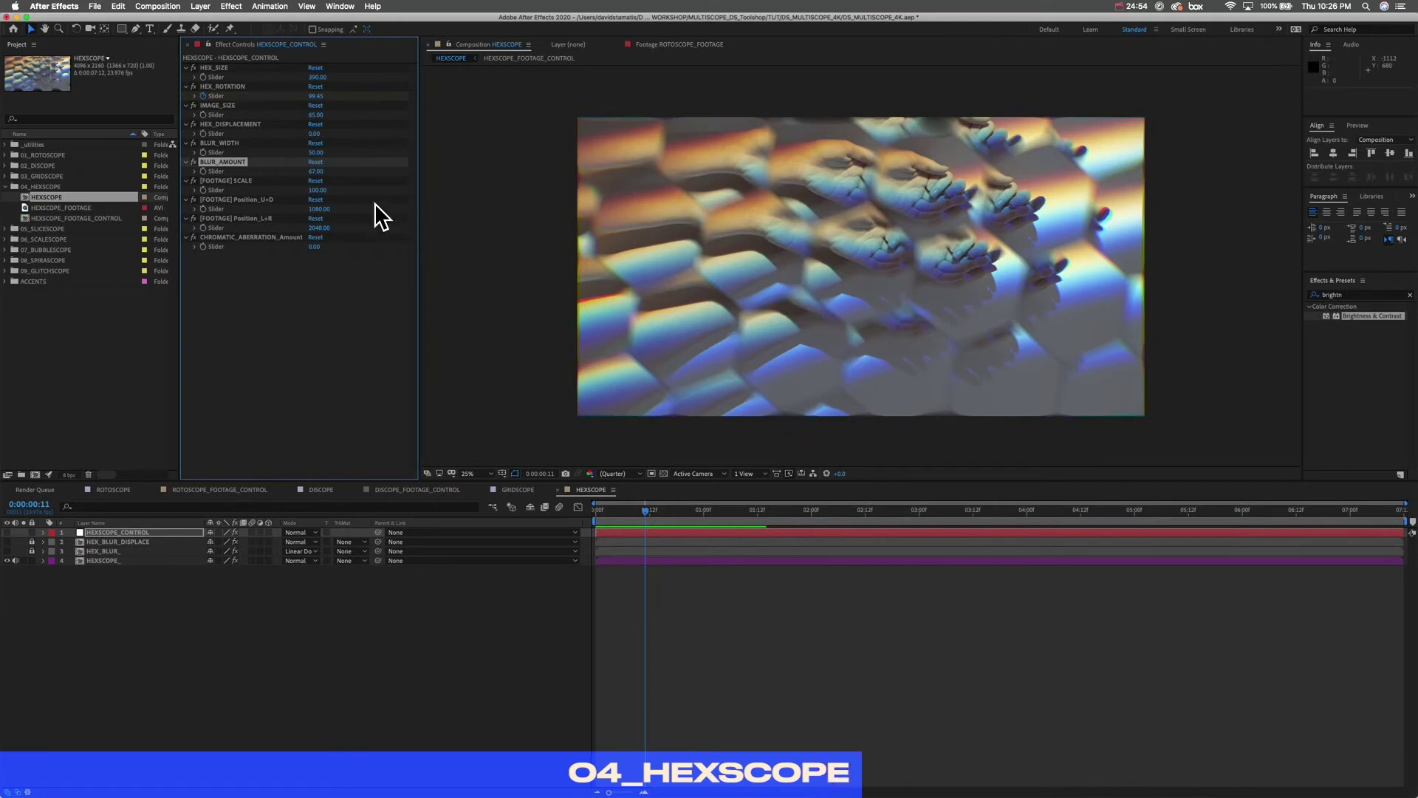
drag(321, 181, 530, 230)
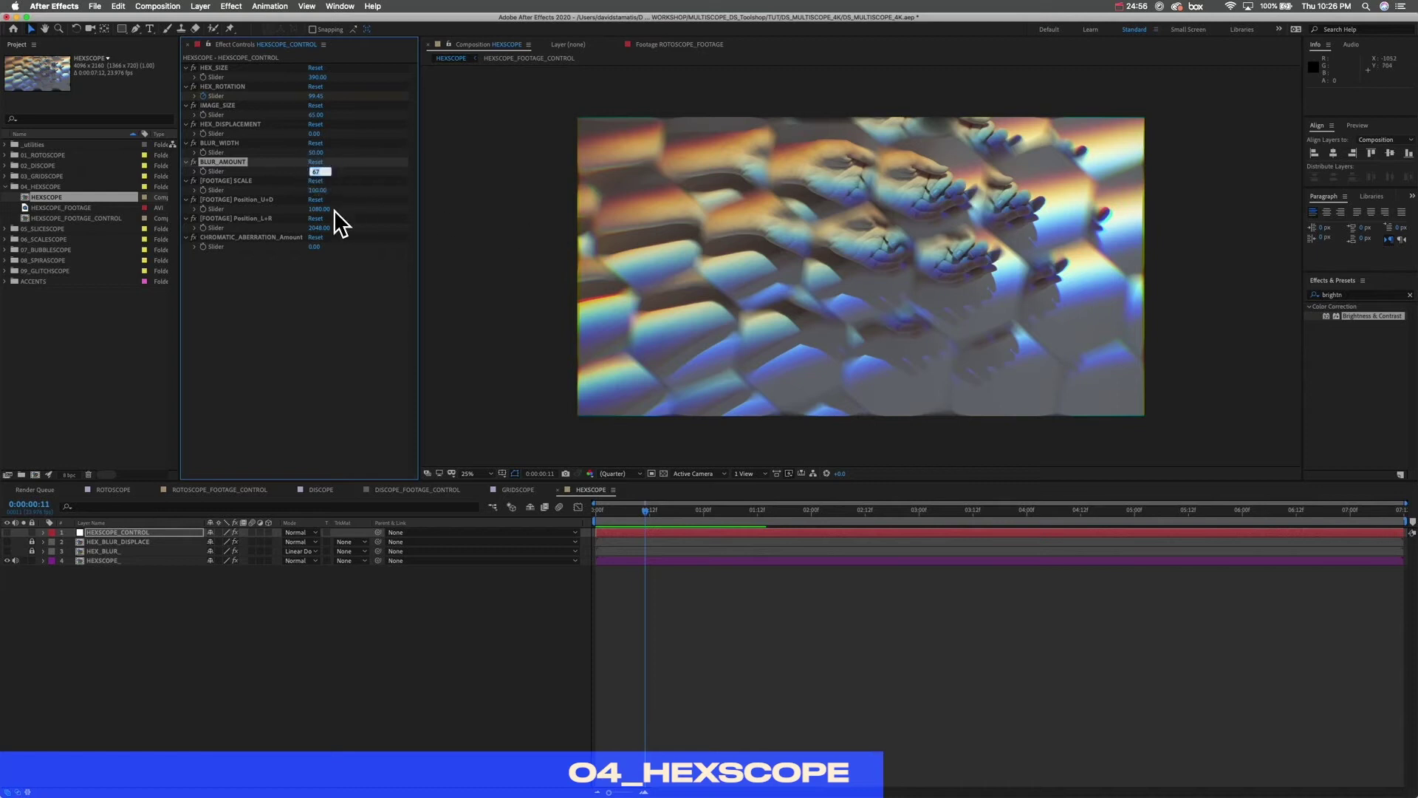
click(317, 153)
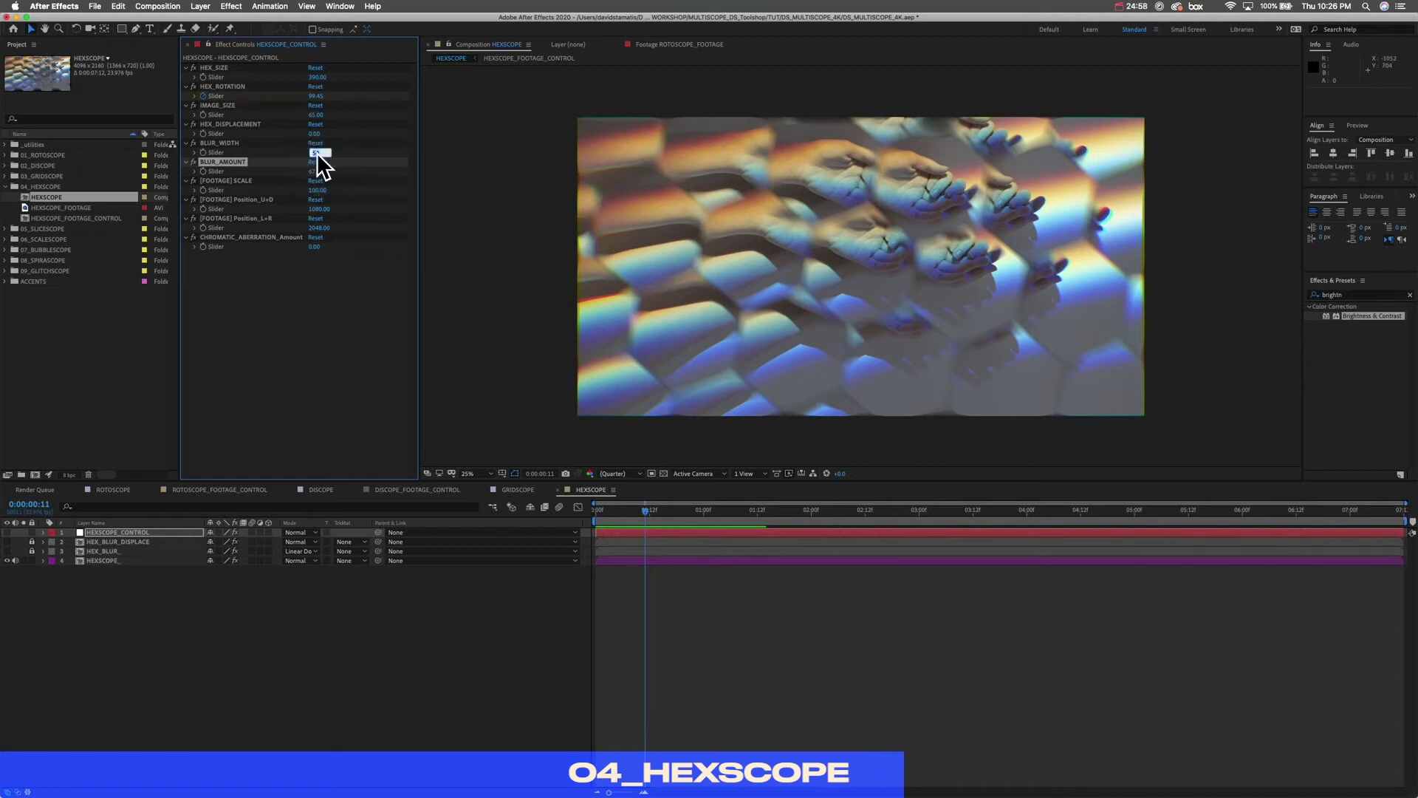
text(5)
key(Return)
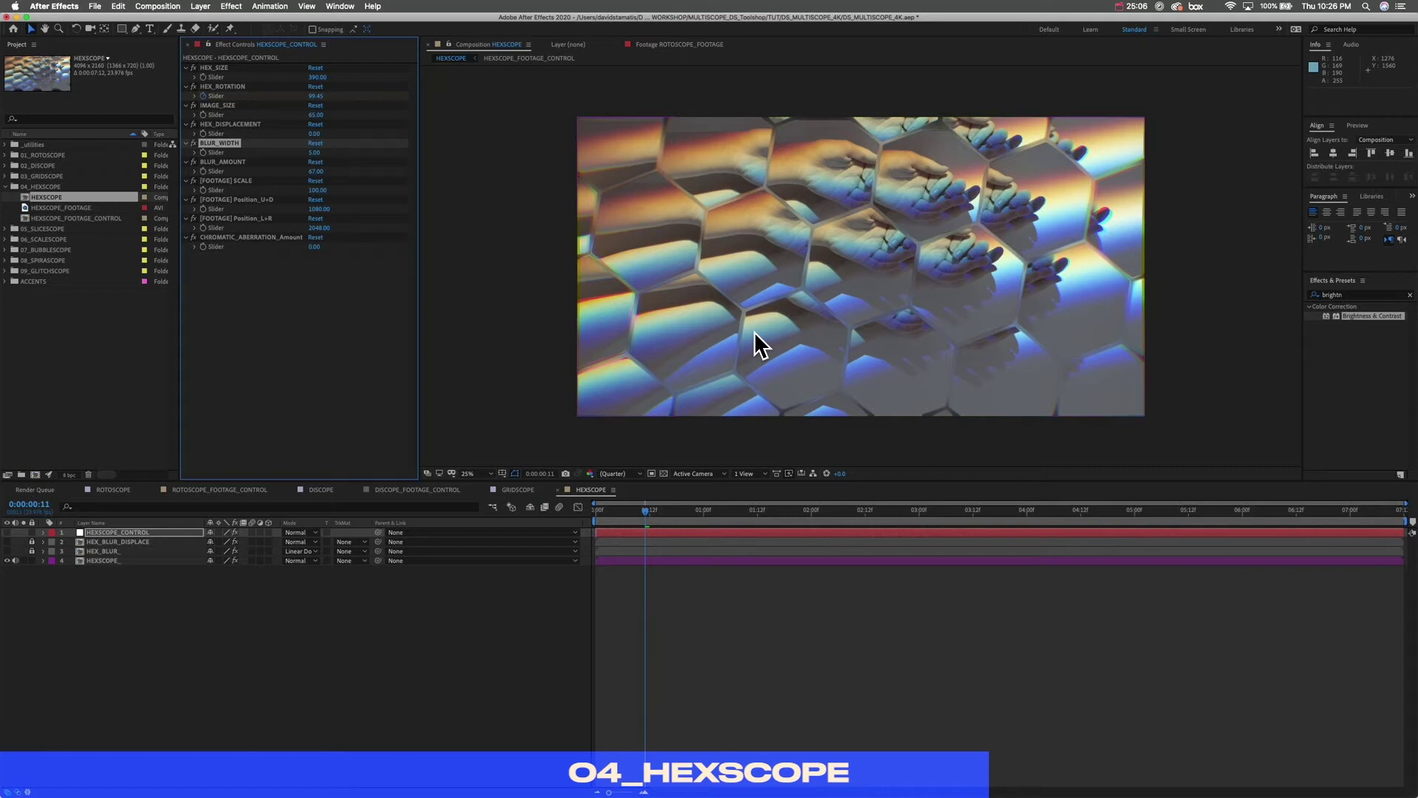
click(315, 152)
text(0)
key(Return)
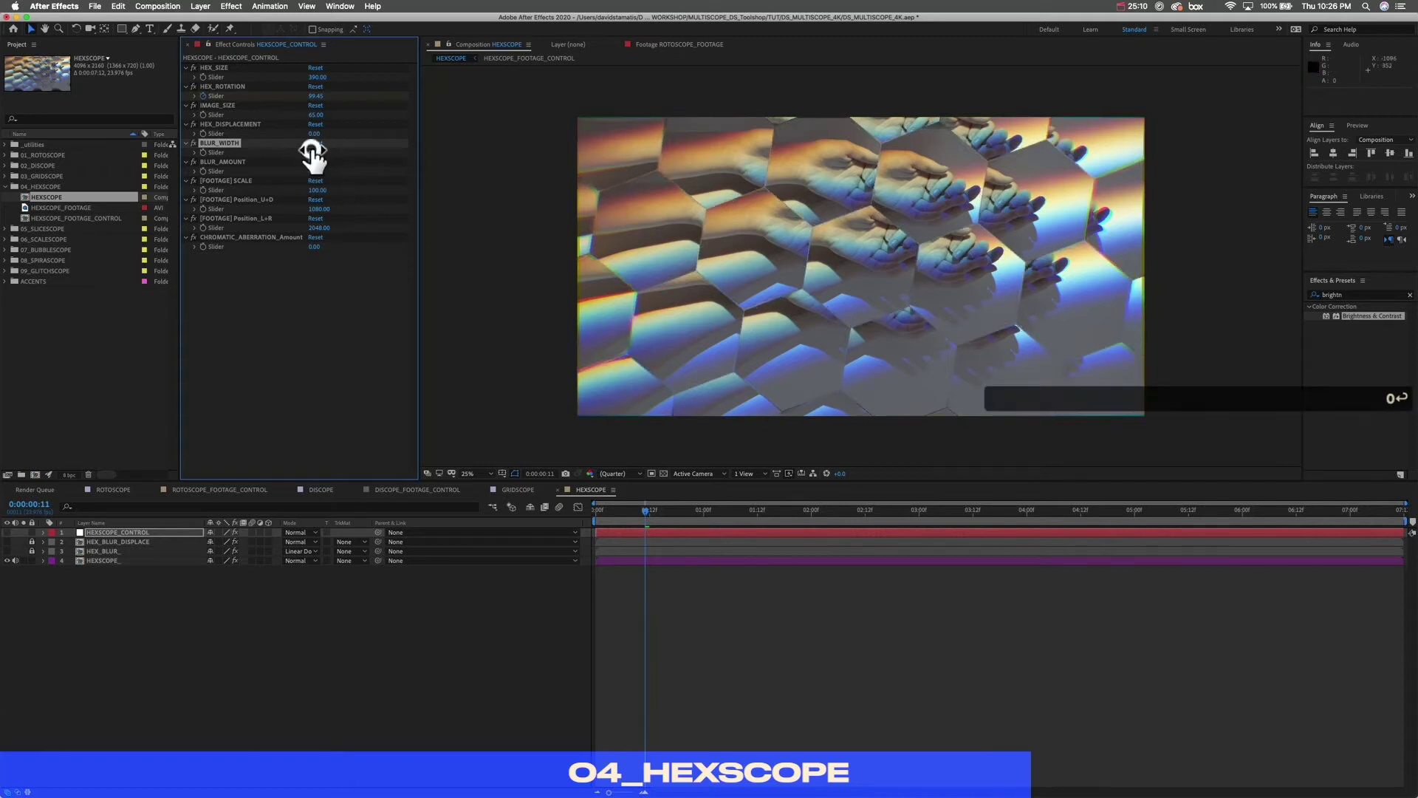
Step: Set the BLUR_WIDTH slider to 40
click(314, 152)
text(40)
key(Return)
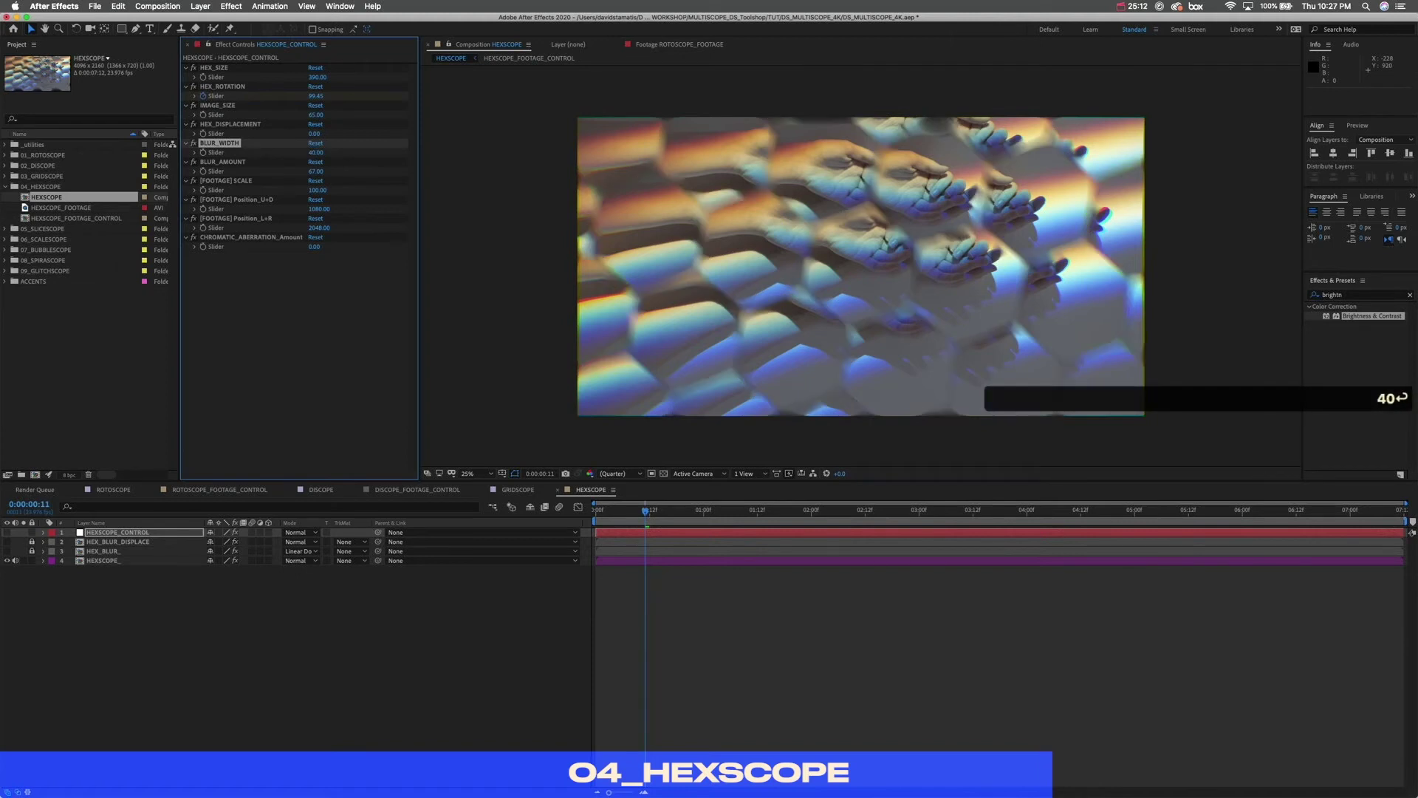
Step: Try the BLUR_AMOUNT slider at 0, raise it to about 452, and return it to 0
click(316, 171)
text(590)
key(Return)
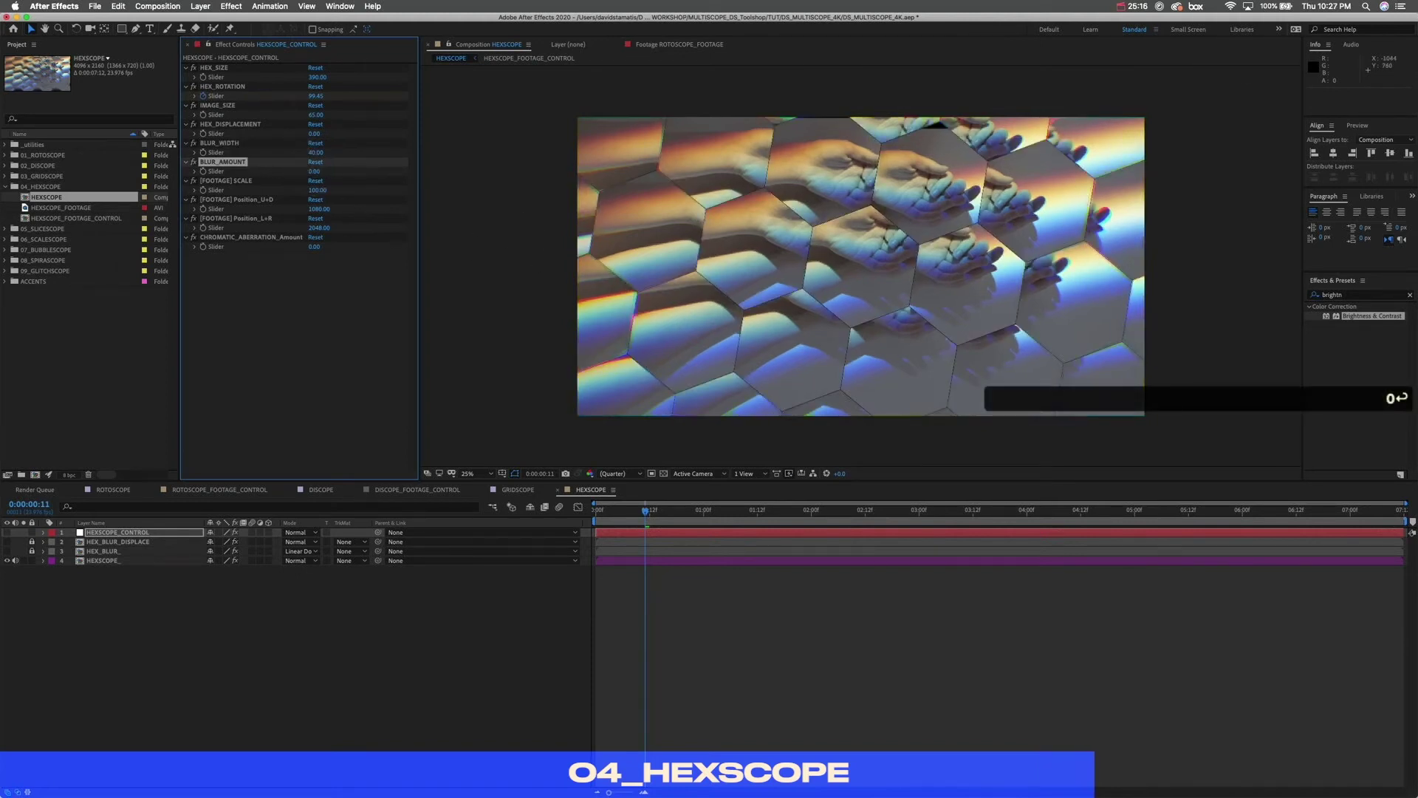
drag(319, 181, 557, 167)
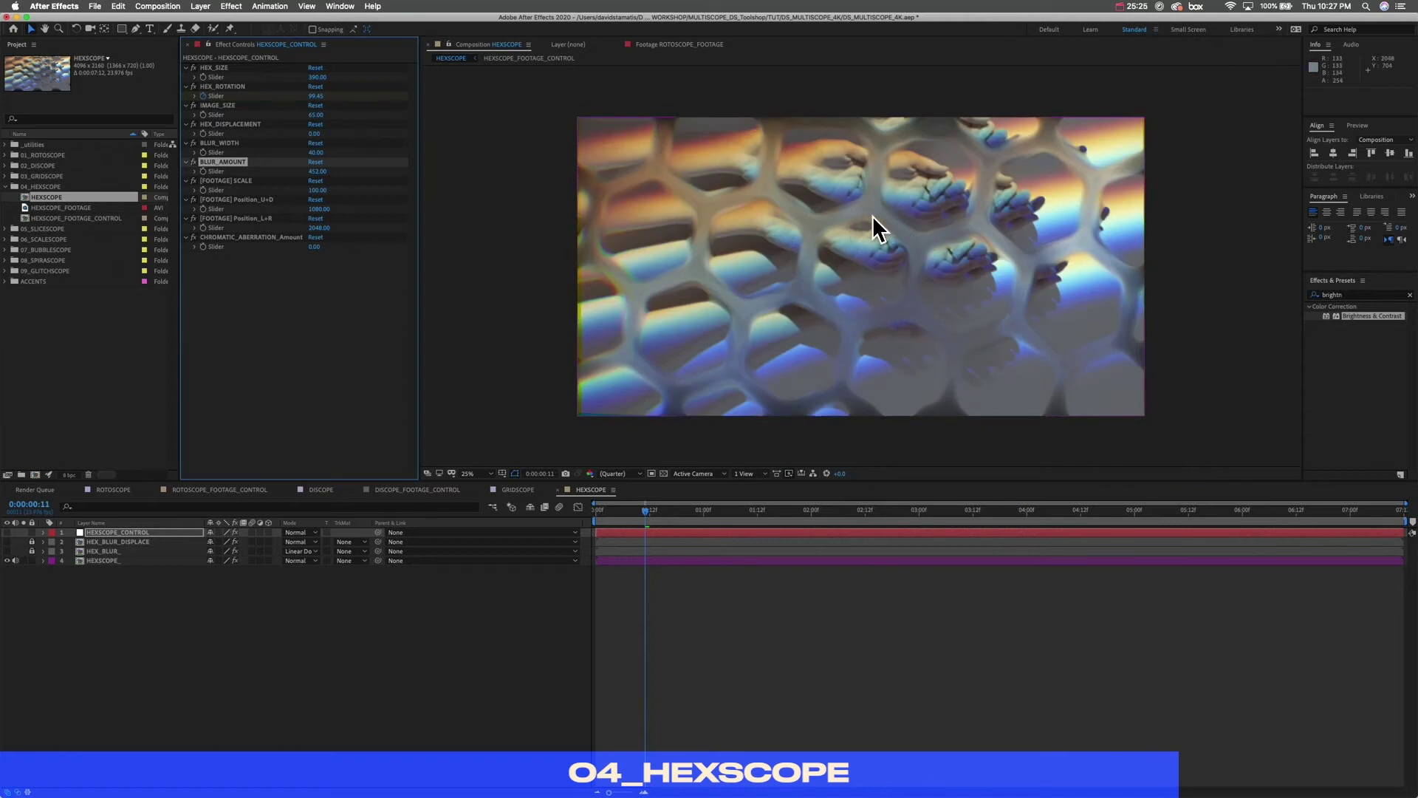
click(317, 171)
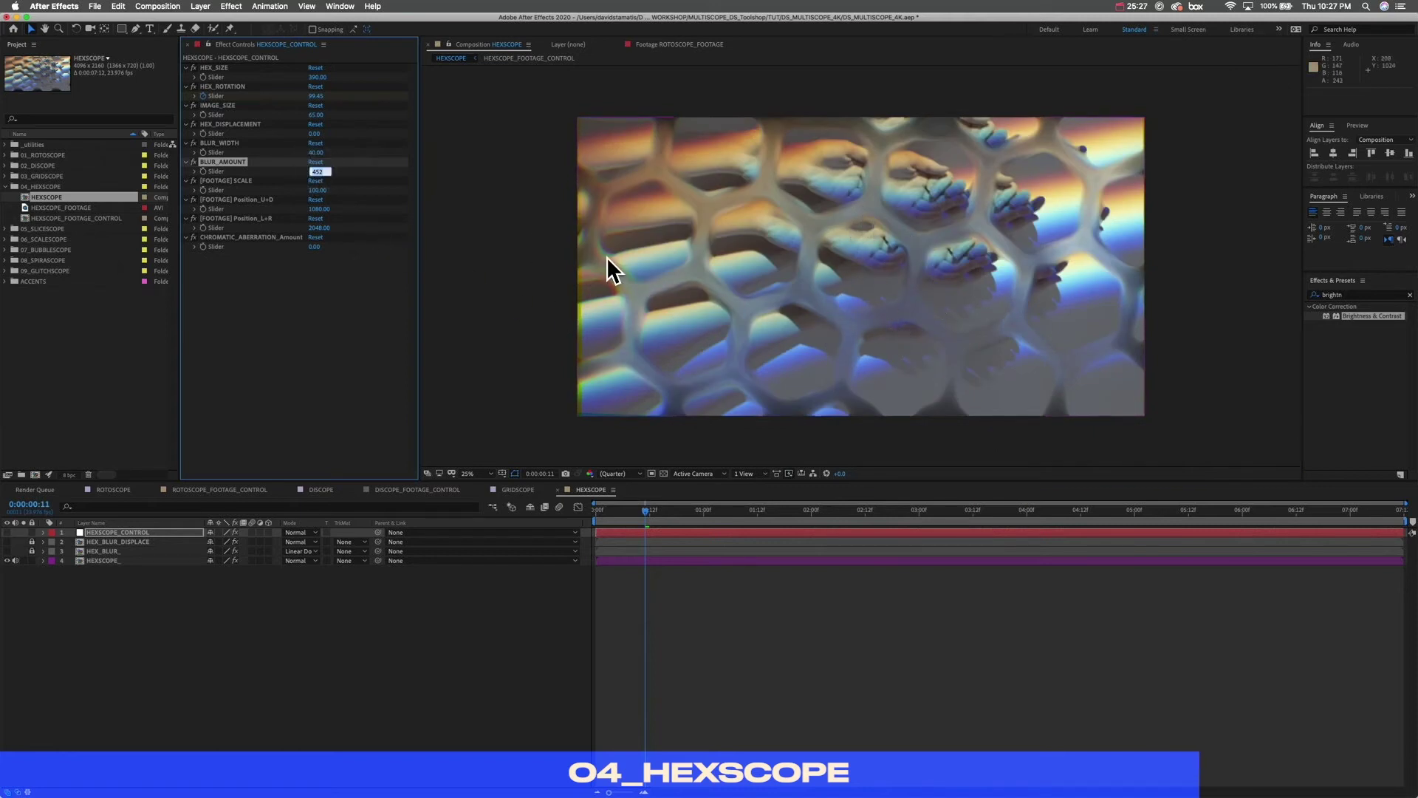
text(0)
key(Return)
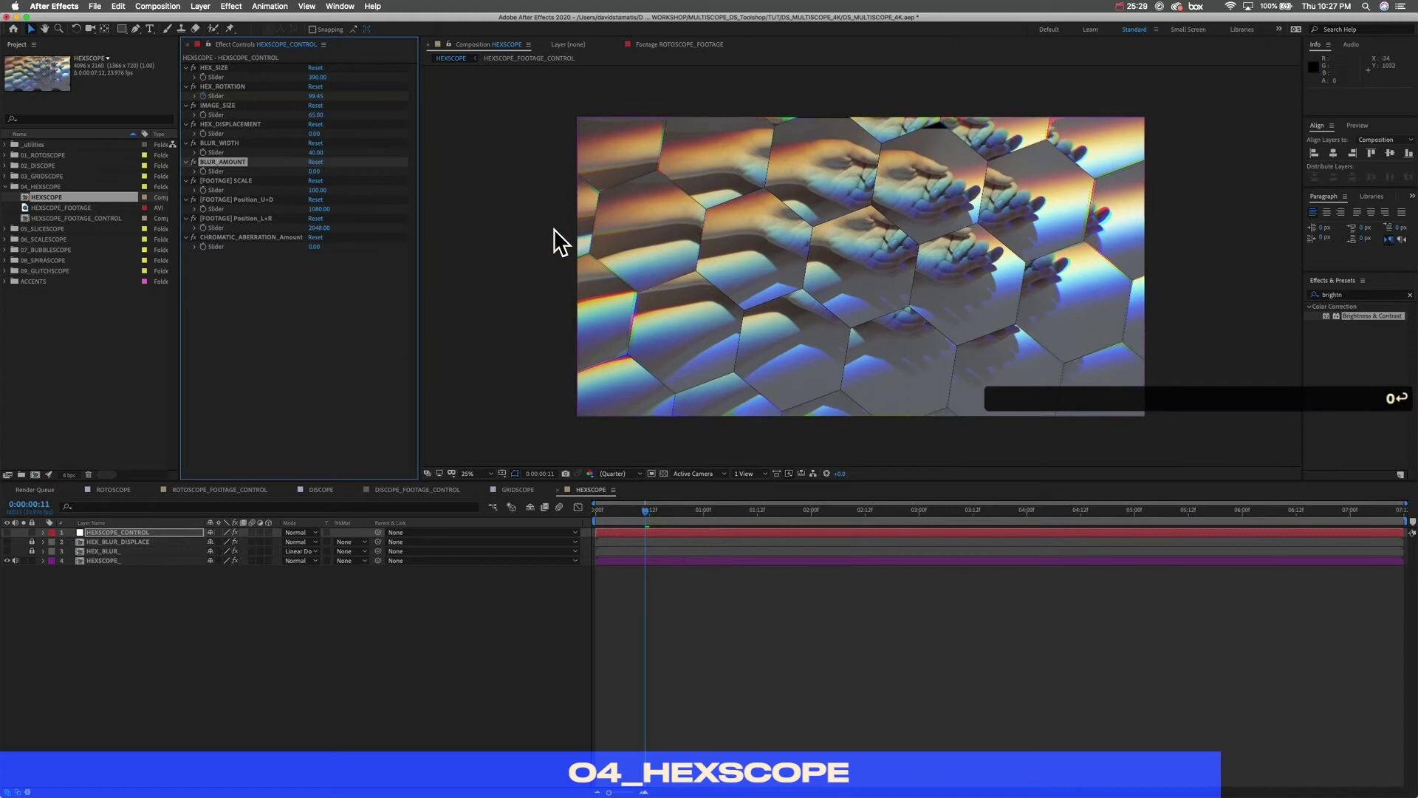
Step: Set the BLUR_AMOUNT slider to 40
click(315, 171)
text(40)
key(Return)
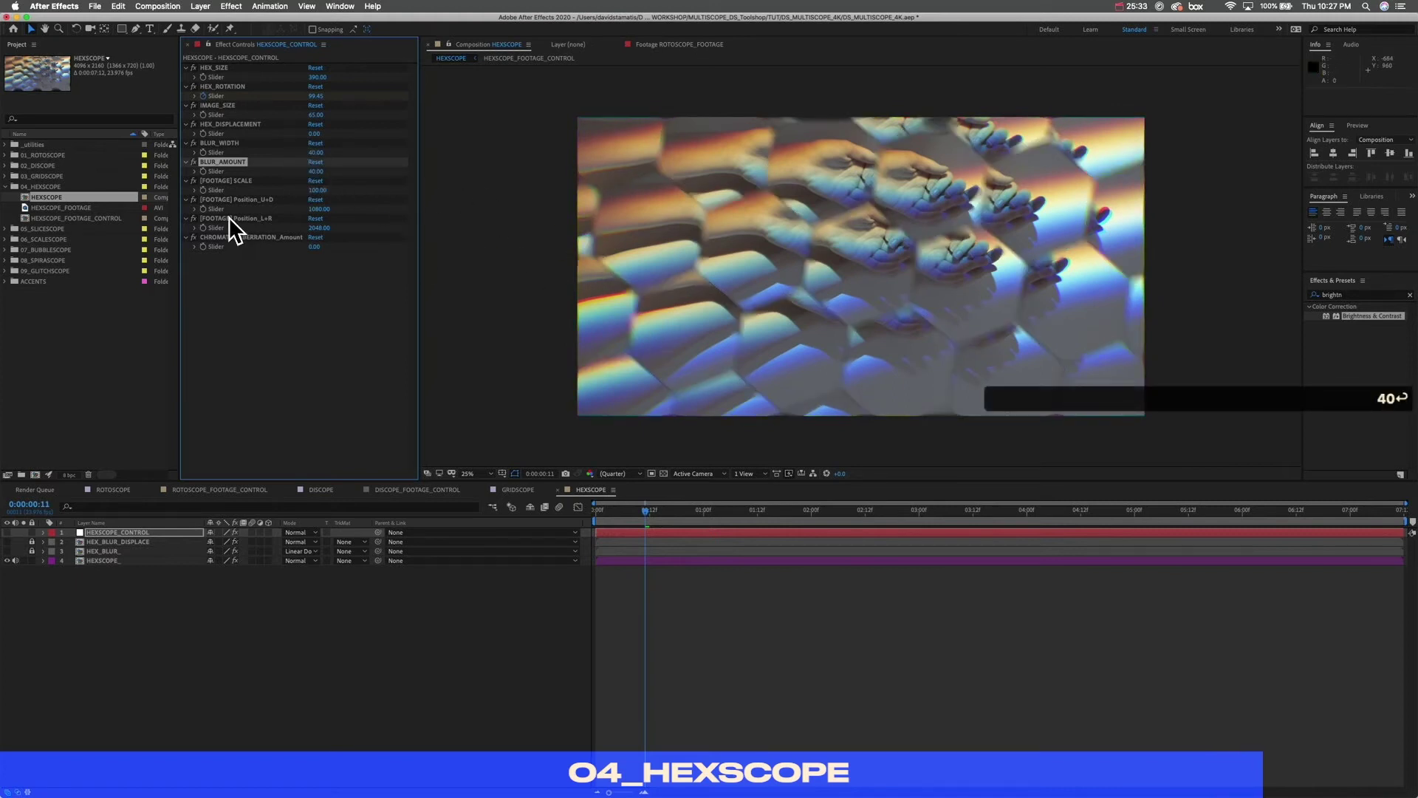
Step: Lower [FOOTAGE] SCALE to about 79, shift both [FOOTAGE] Position sliders, and try a high CHROMATIC_ABERRATION_Amount before undoing that last change
drag(317, 190, 515, 260)
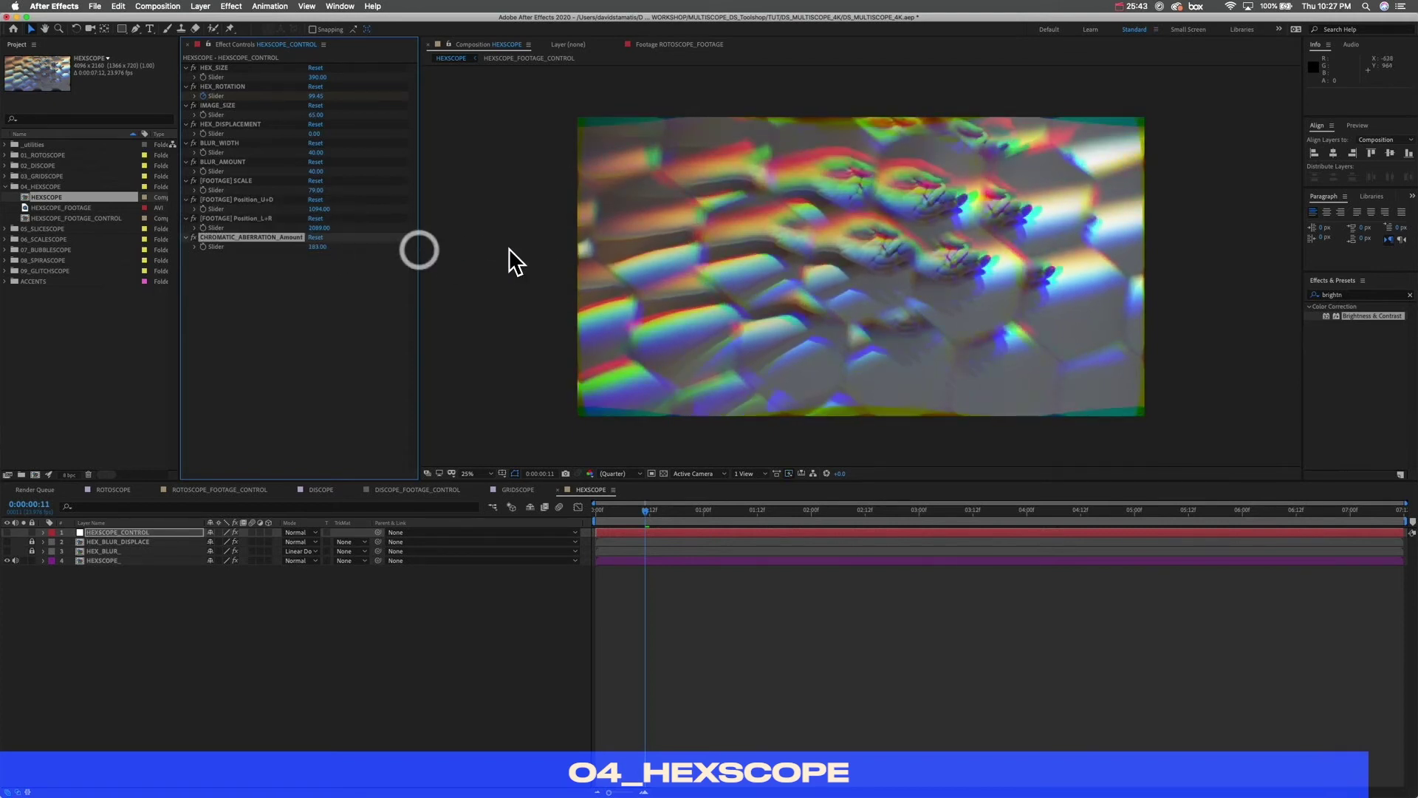
key(super+z)
Step: Collapse the 04_HEXSCOPE folder, expand 05_SLICESCOPE and open the SLICESCOPE composition
click(7, 187)
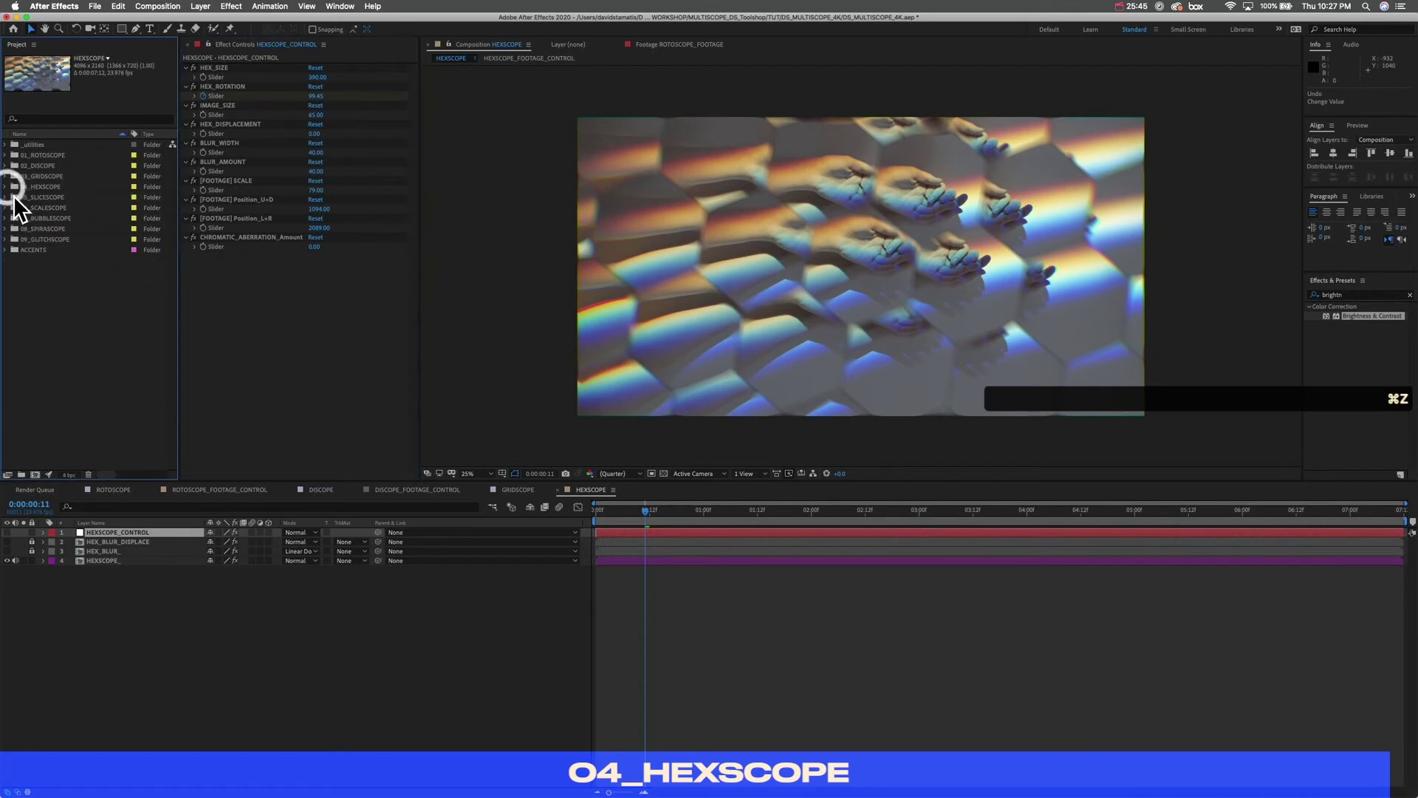
click(7, 197)
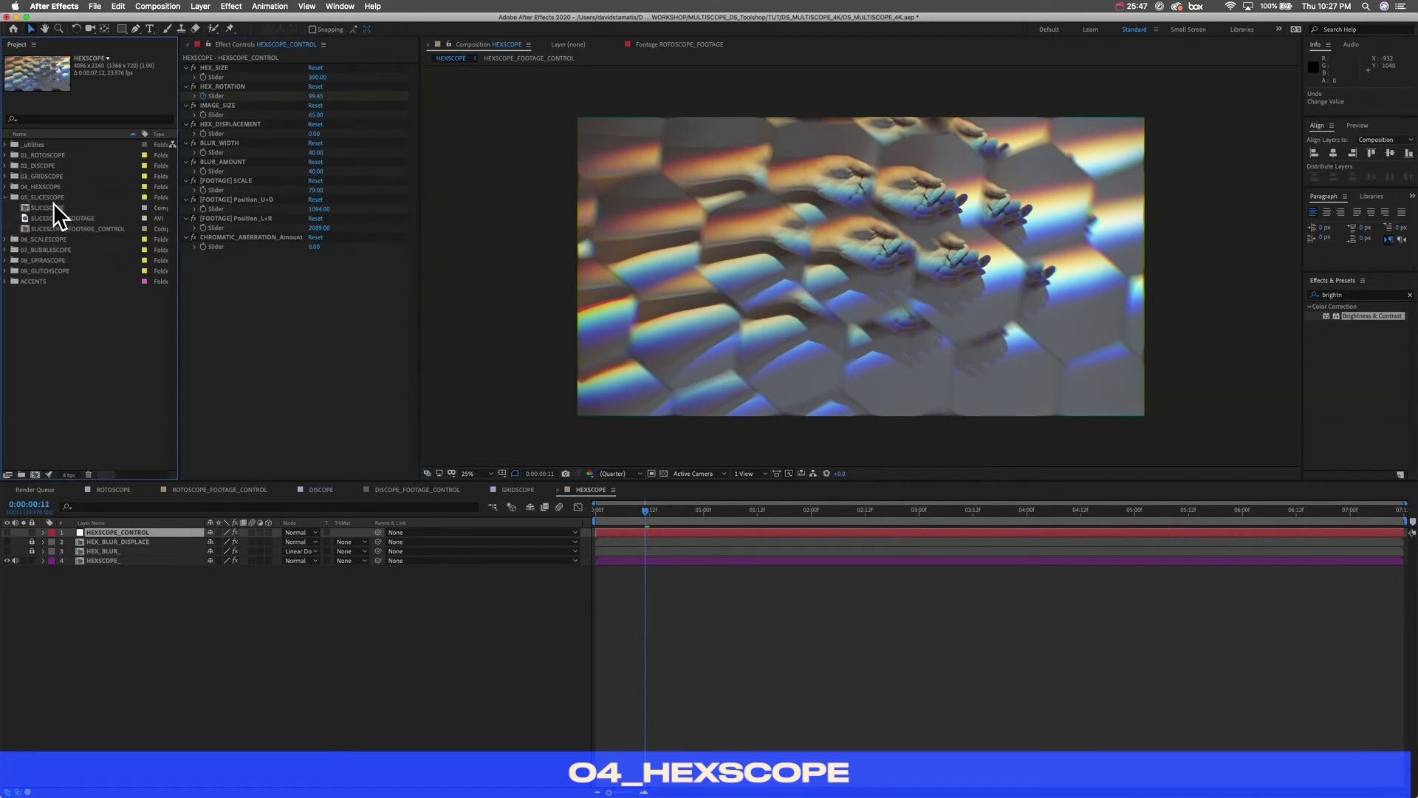
double_click(50, 207)
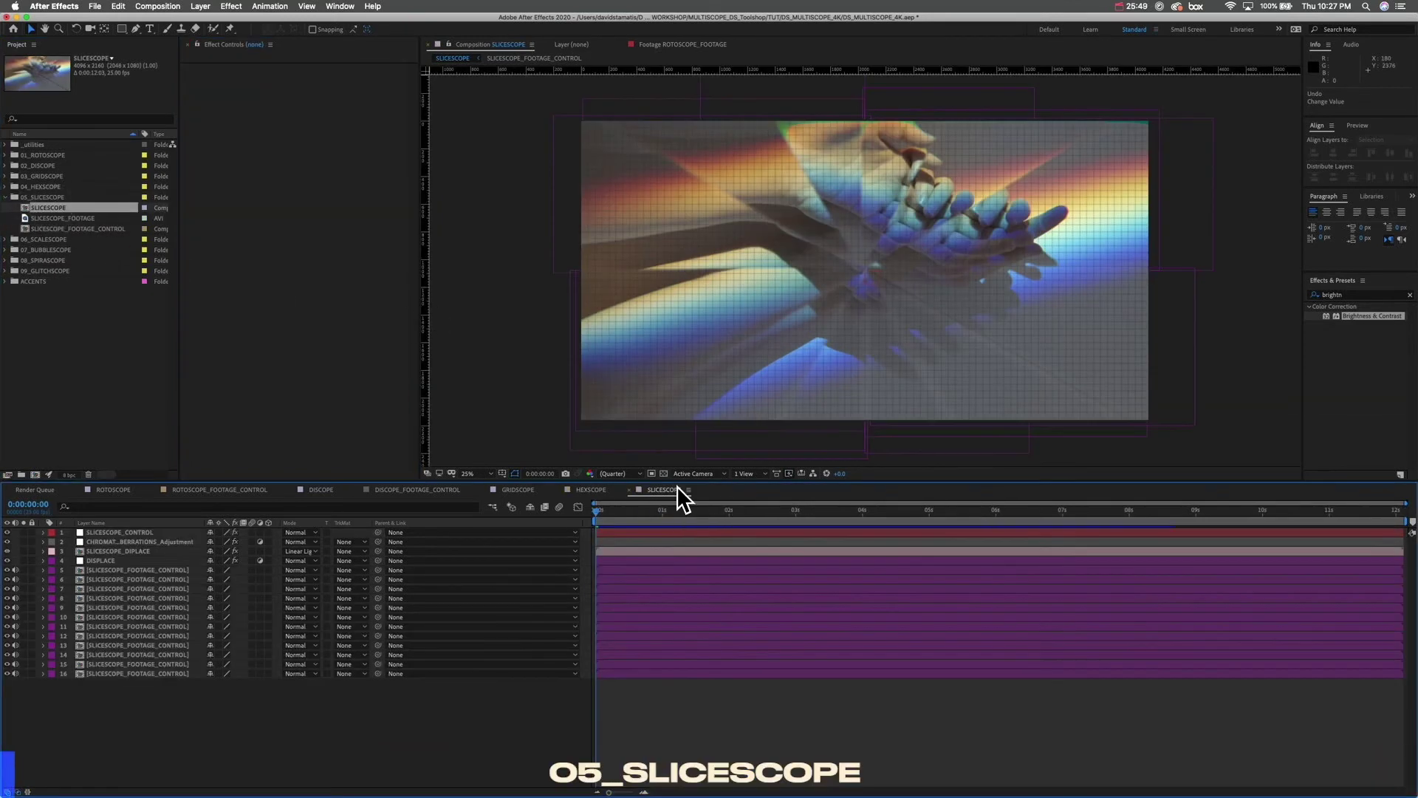
Step: Scrub the opening frames of the SLICESCOPE composition and preview it from the first frame
mouse_move(606, 517)
mouse_down()
mouse_move(744, 516)
mouse_move(560, 526)
mouse_move(793, 528)
mouse_move(619, 526)
mouse_up()
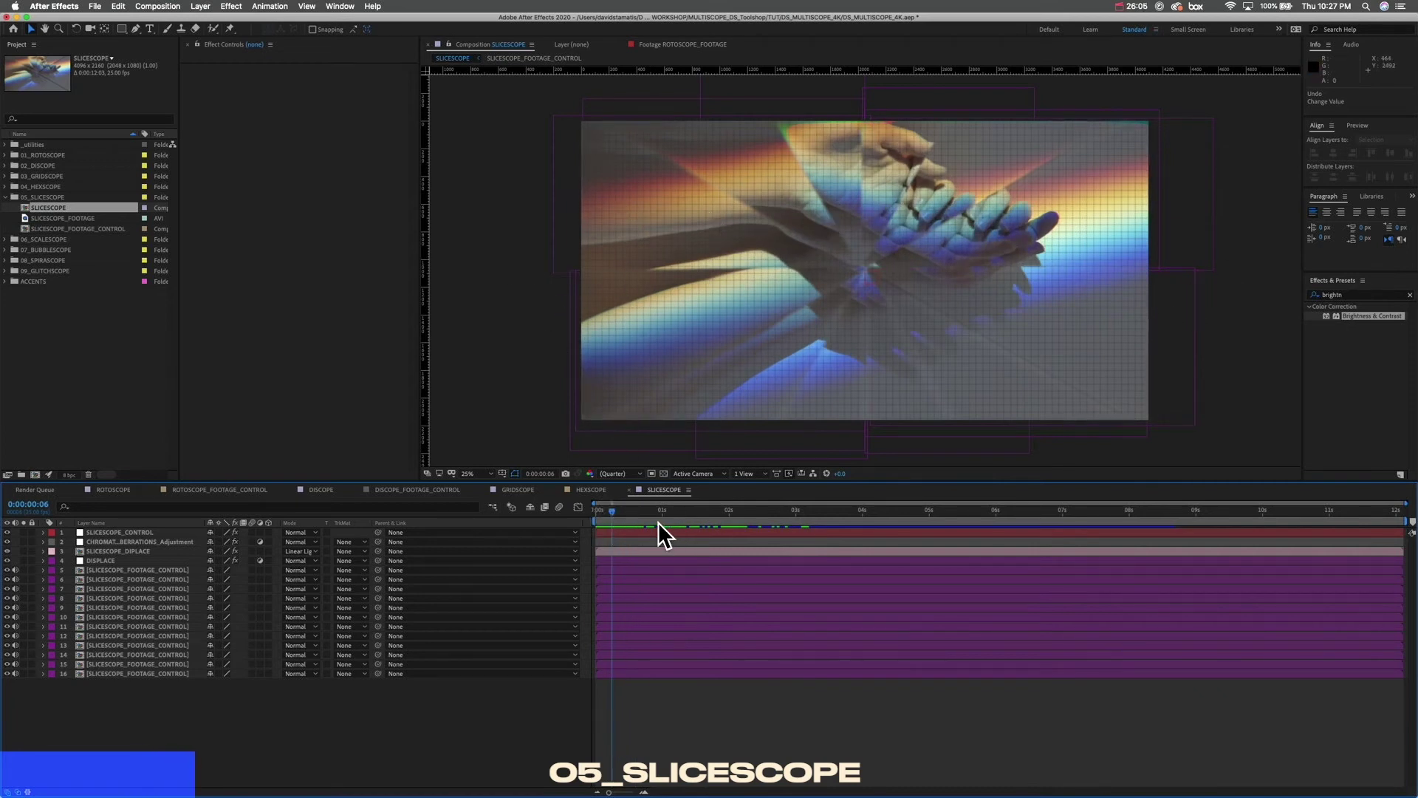
mouse_move(602, 512)
mouse_down()
mouse_move(780, 521)
mouse_move(579, 513)
mouse_up()
key(space)
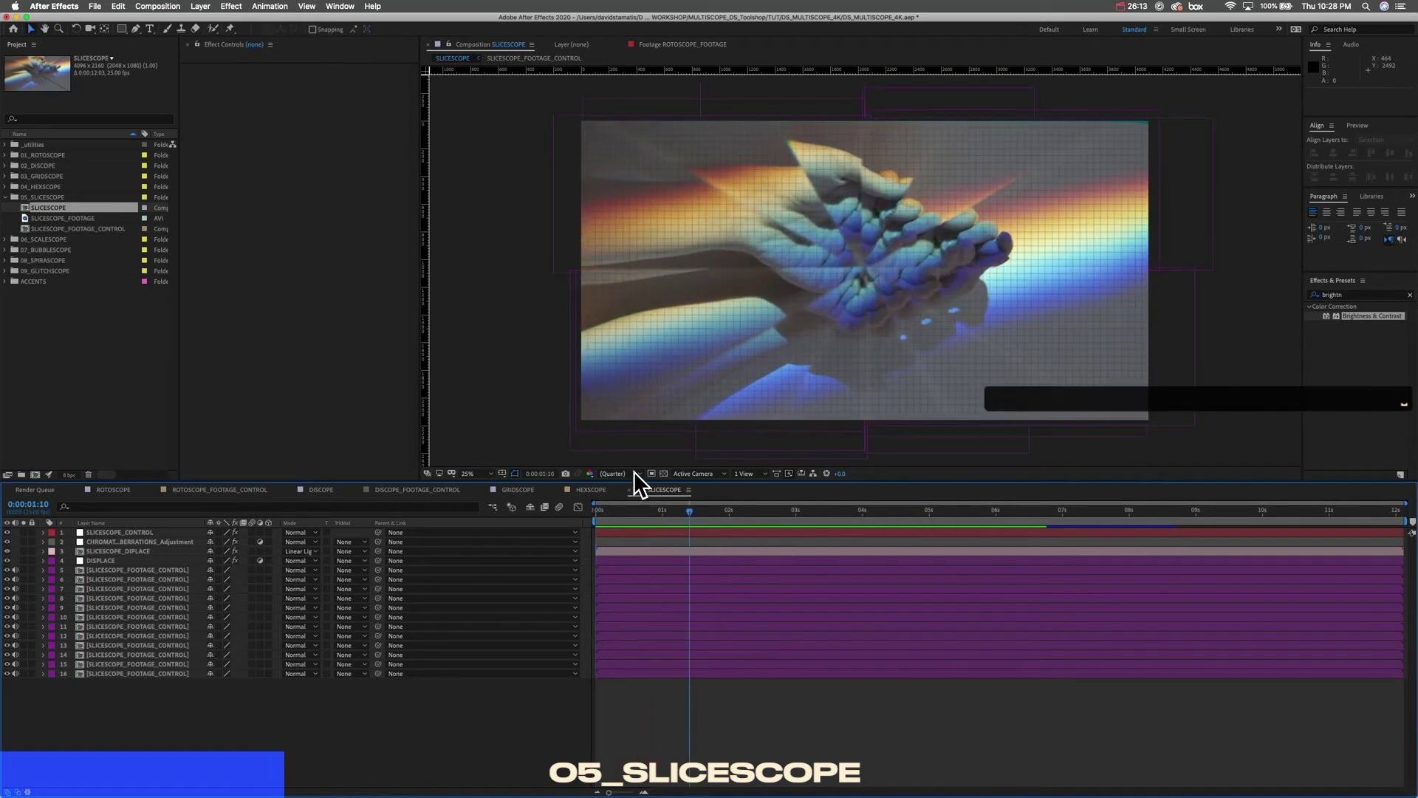
Step: Select the SLICESCOPE_CONTROL layer, return to the first frame and set the SLICE_FEATHER slider to 0
click(107, 532)
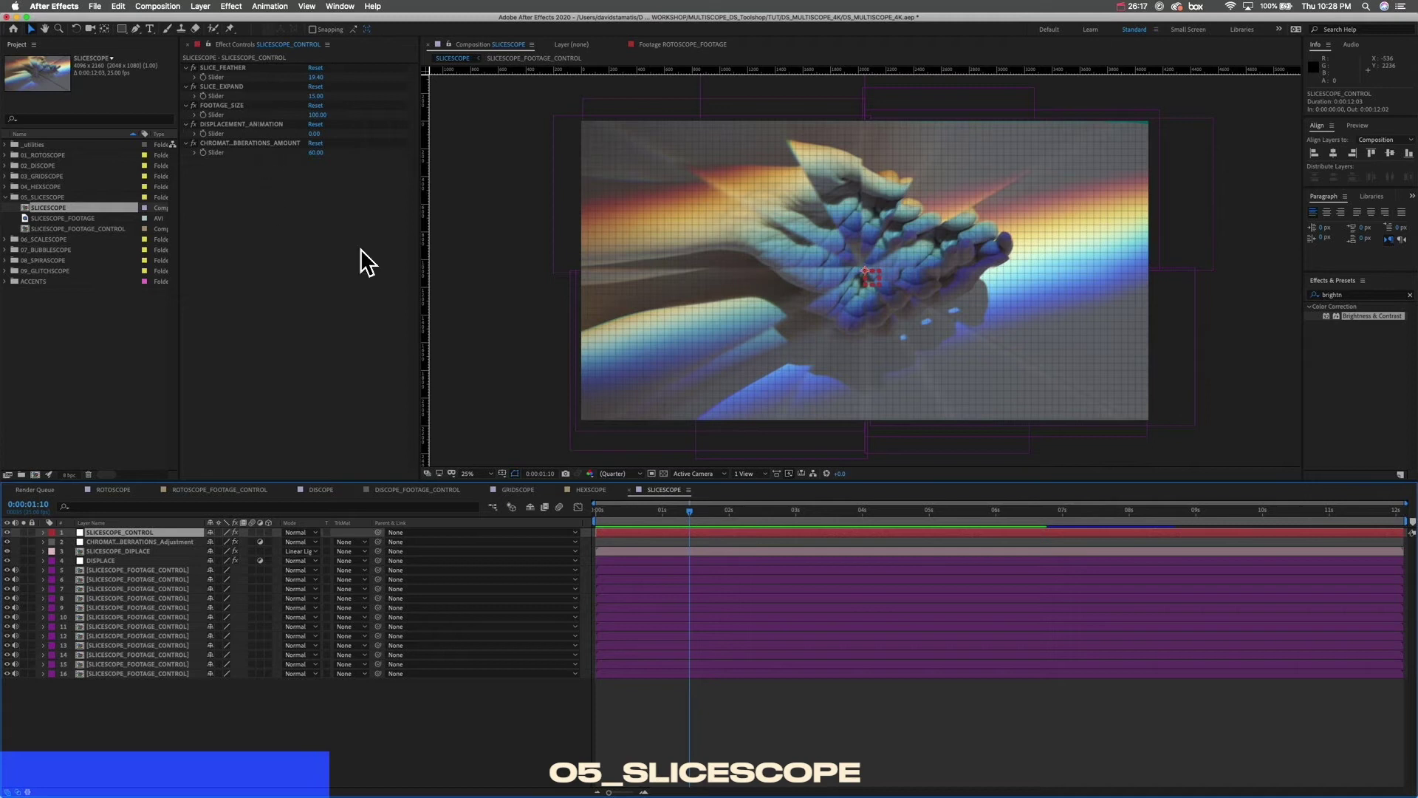
drag(692, 511, 565, 509)
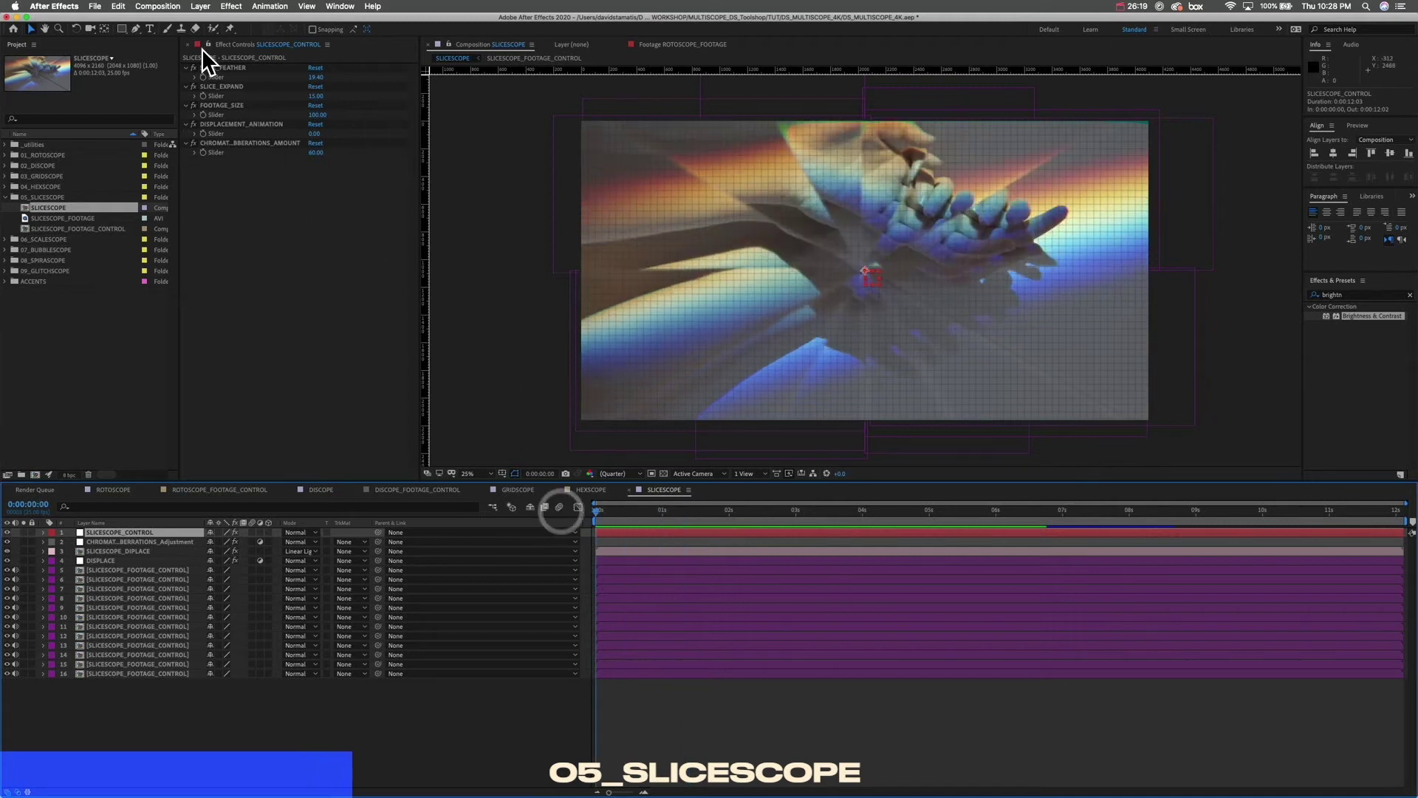
drag(316, 77, 374, 89)
click(321, 82)
text(0)
key(Return)
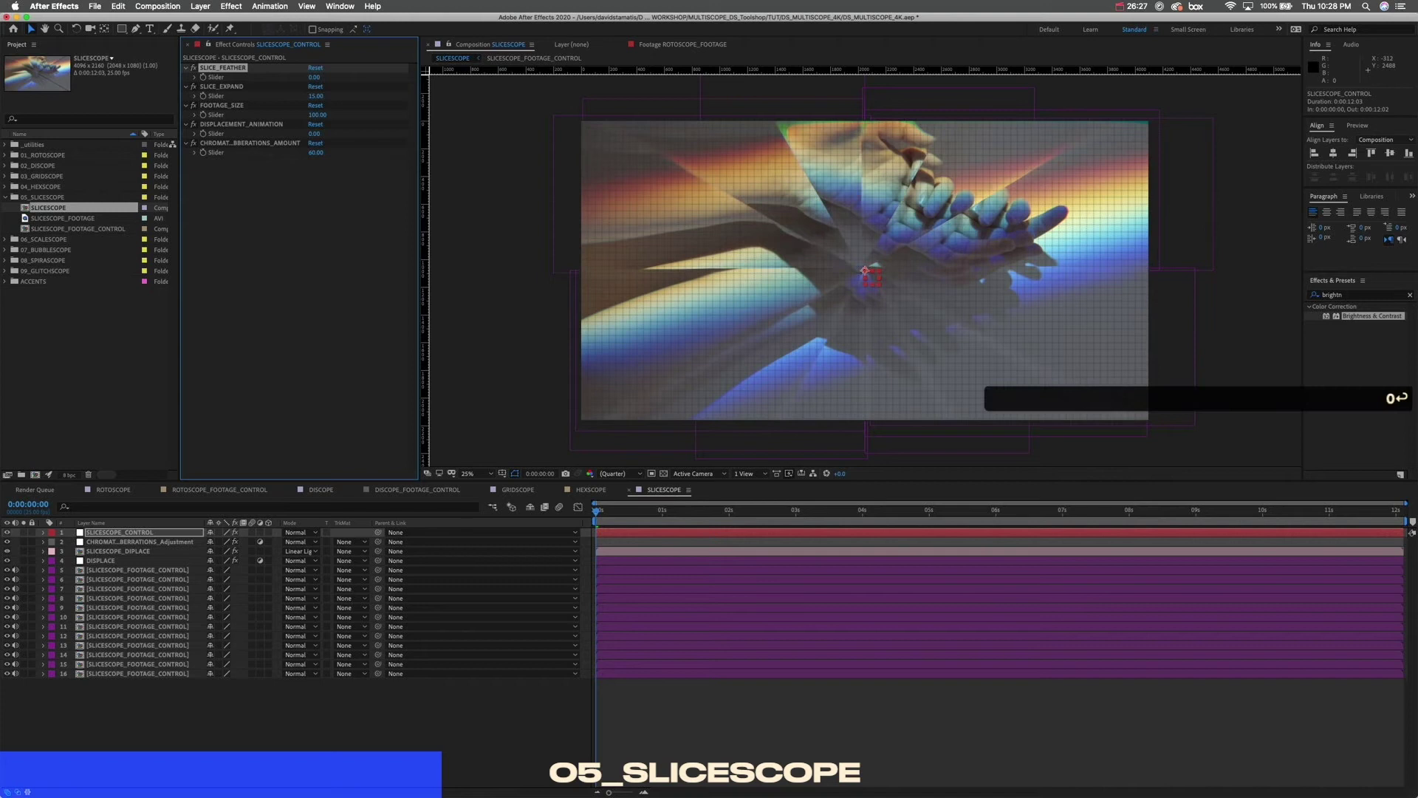
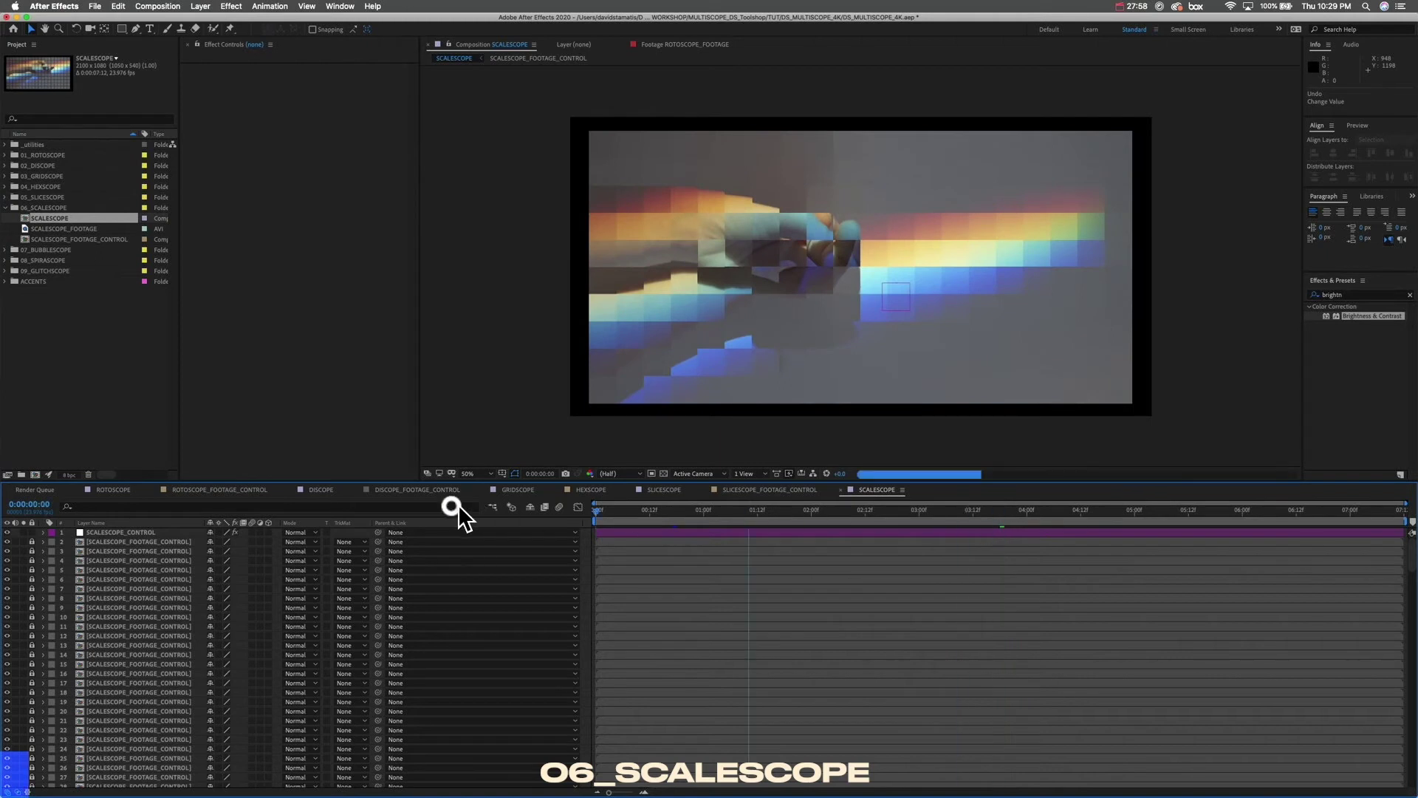
Step: Preview the SCALESCOPE composition from its first frame and stop playback at 0:00:04:00
key(Home)
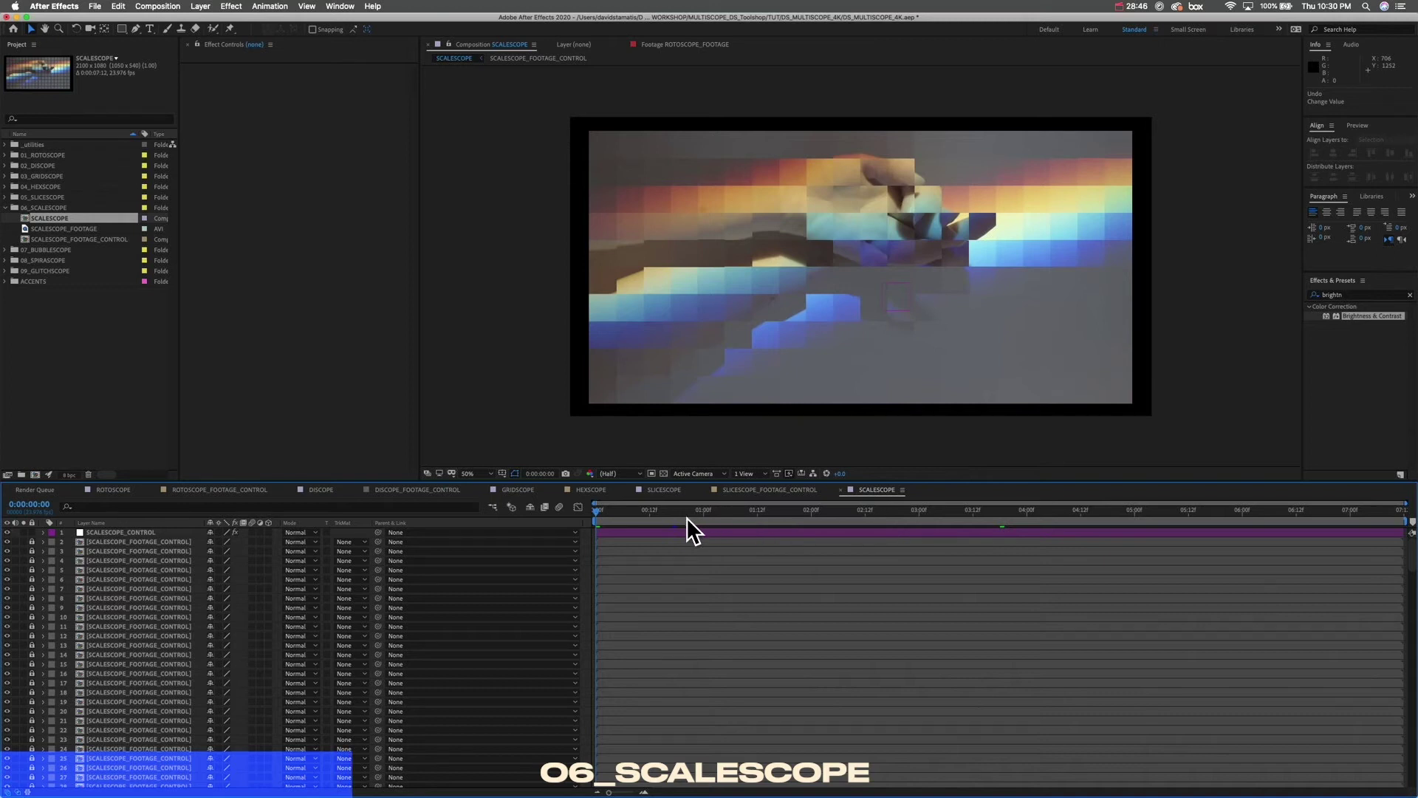
key(space)
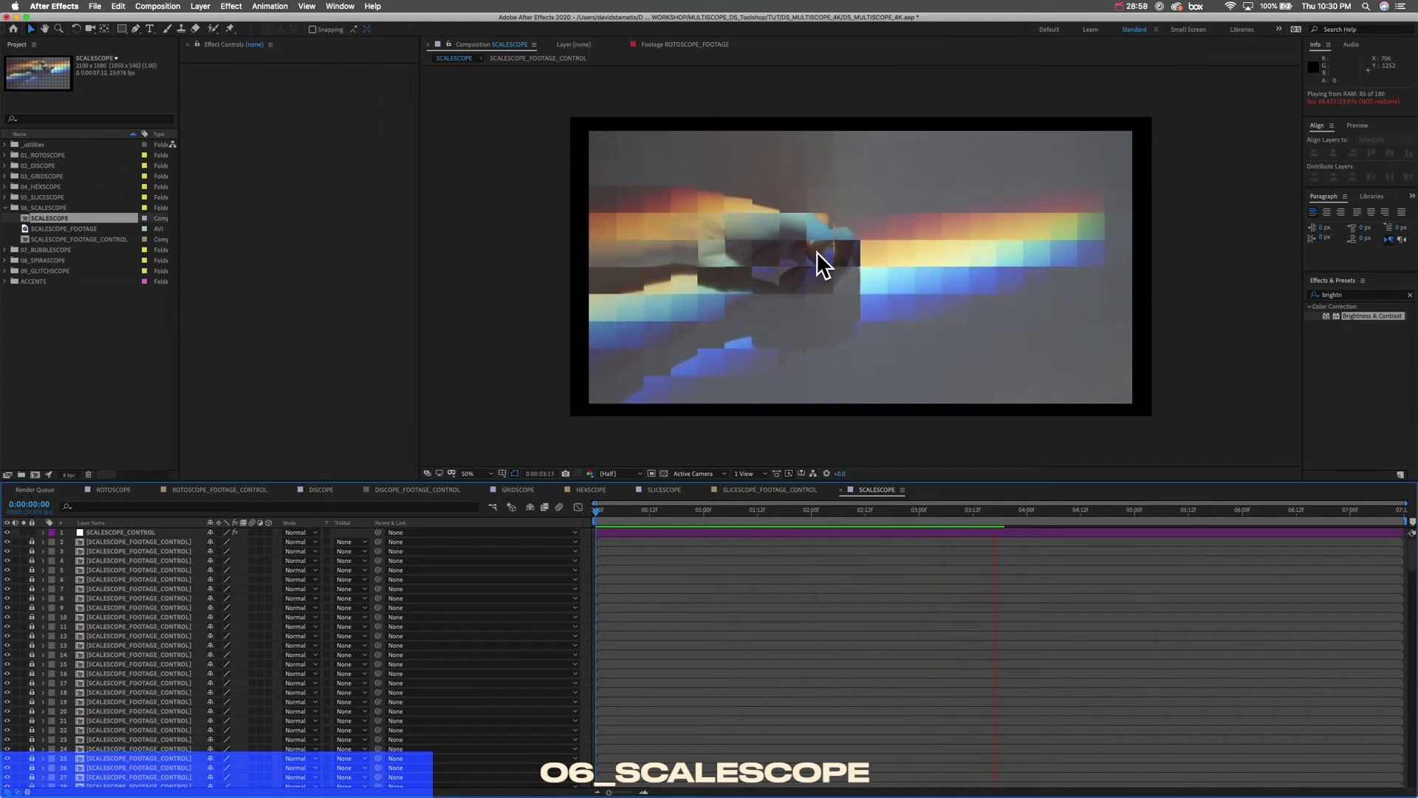
key(space)
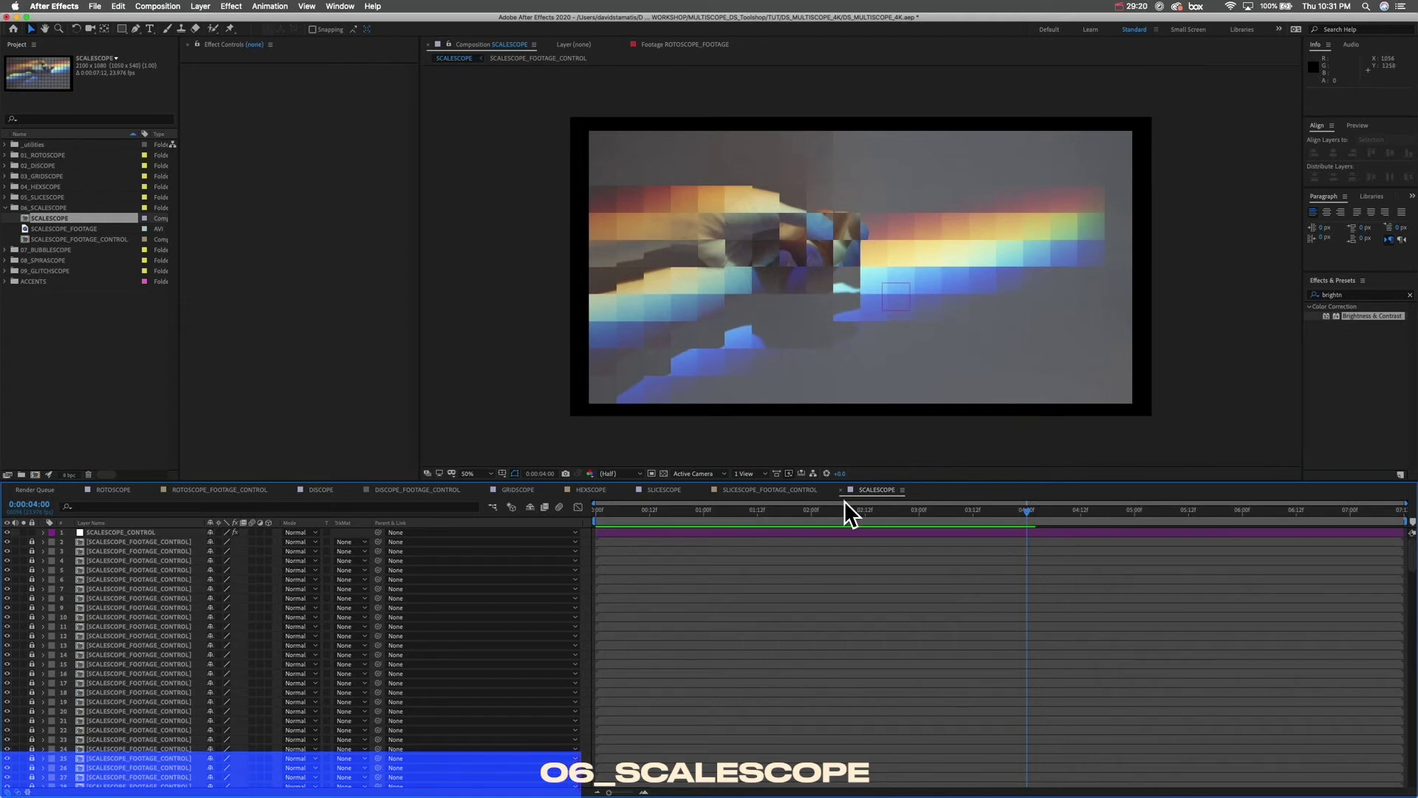
Step: Compare the SCALESCOPE_FOOTAGE_CONTROL composition with the SCALESCOPE composition, ending in SCALESCOPE
double_click(77, 238)
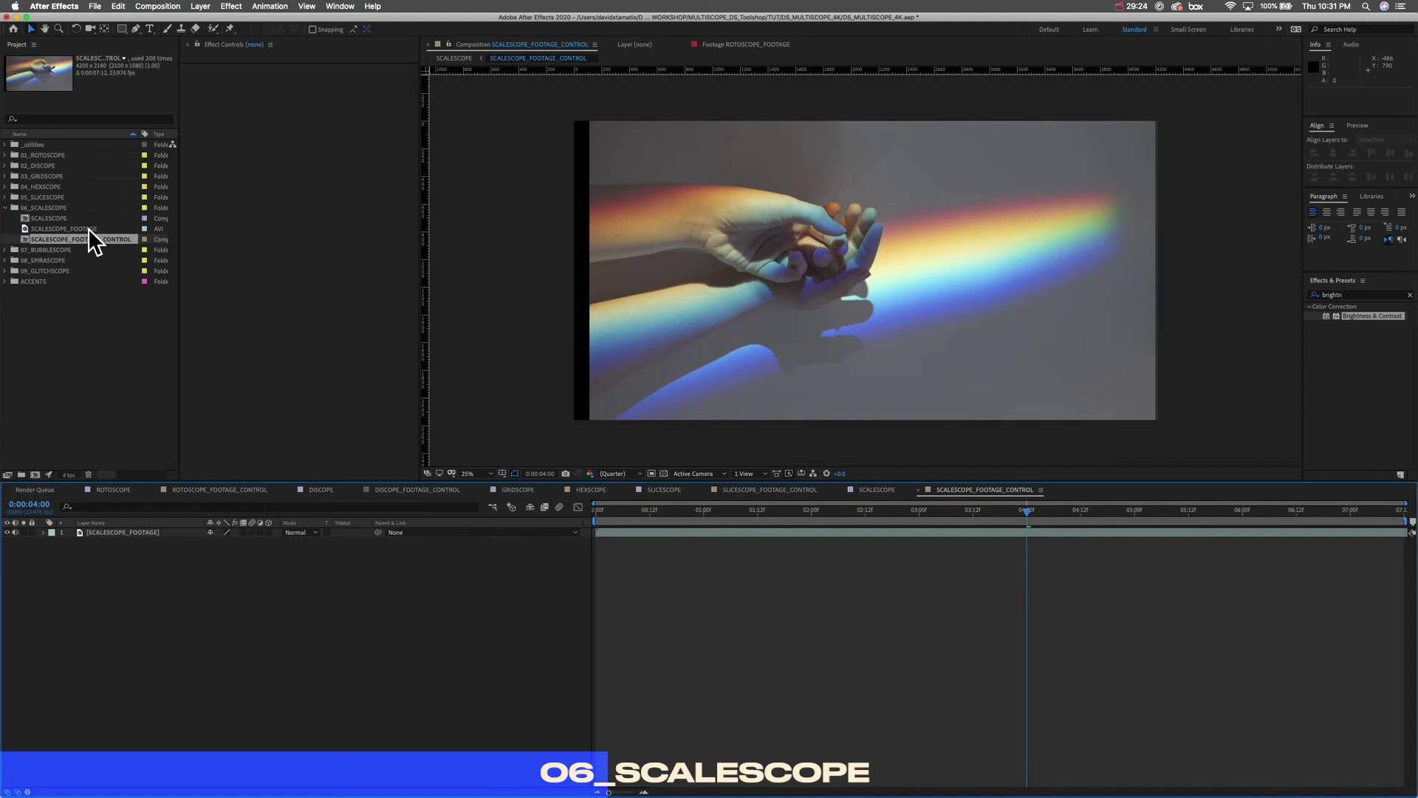
double_click(49, 218)
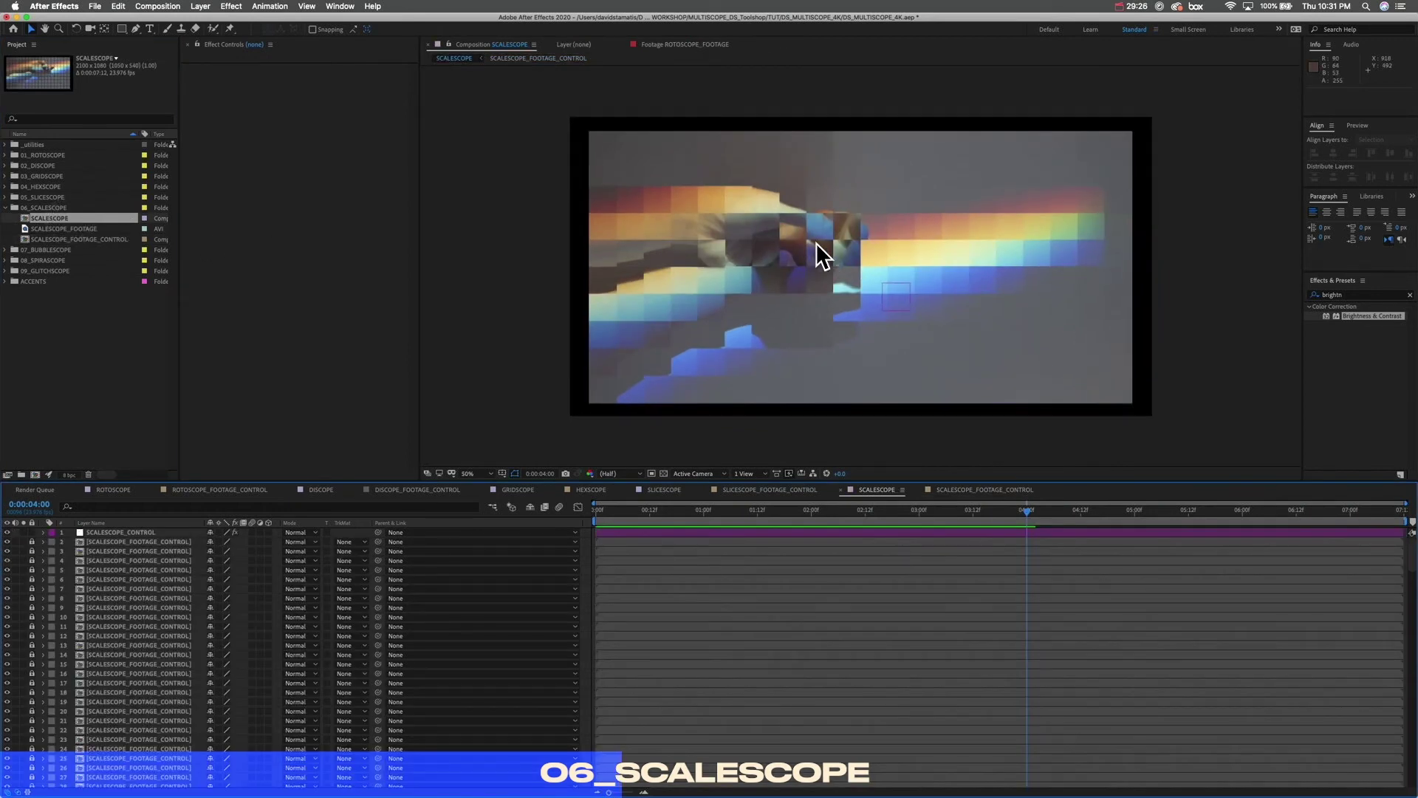
double_click(74, 237)
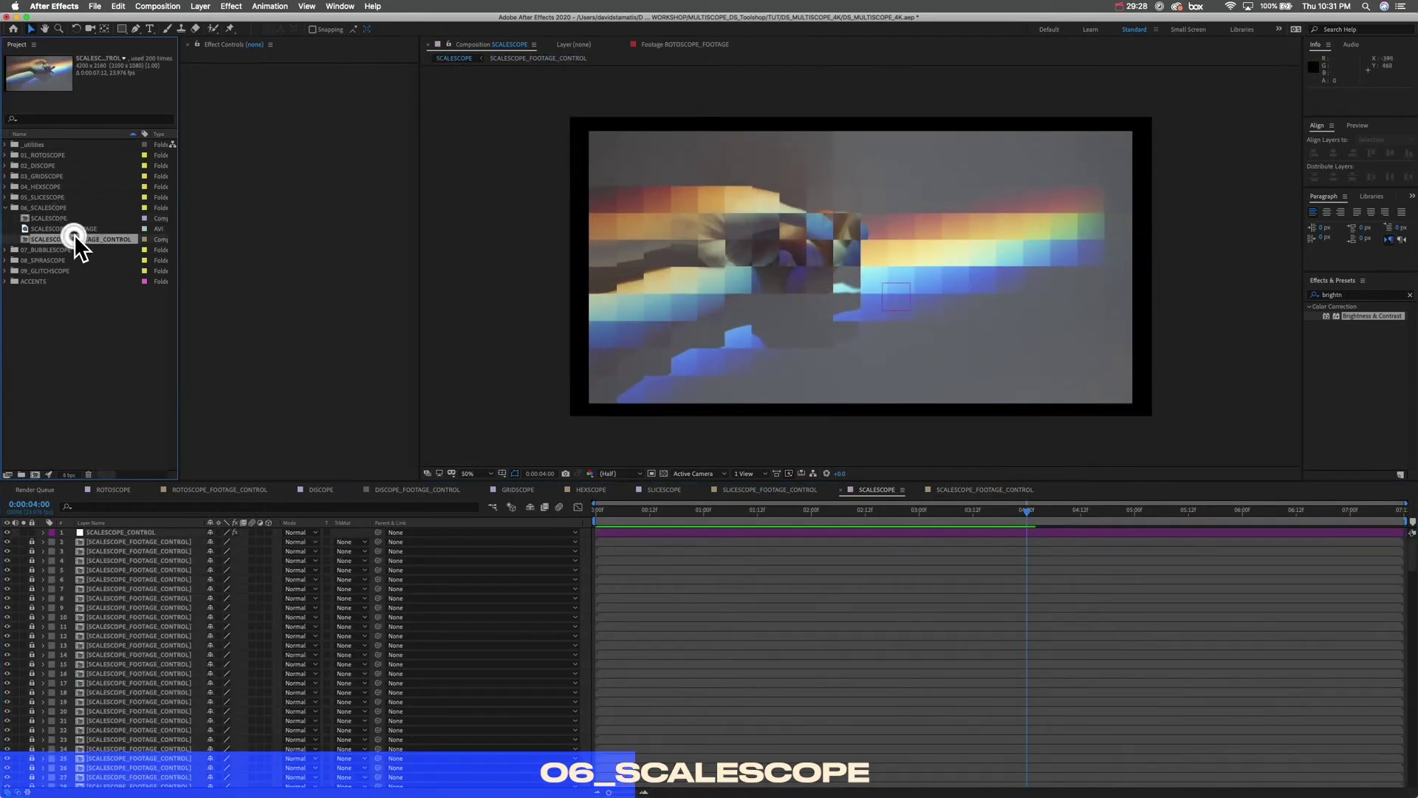
double_click(104, 220)
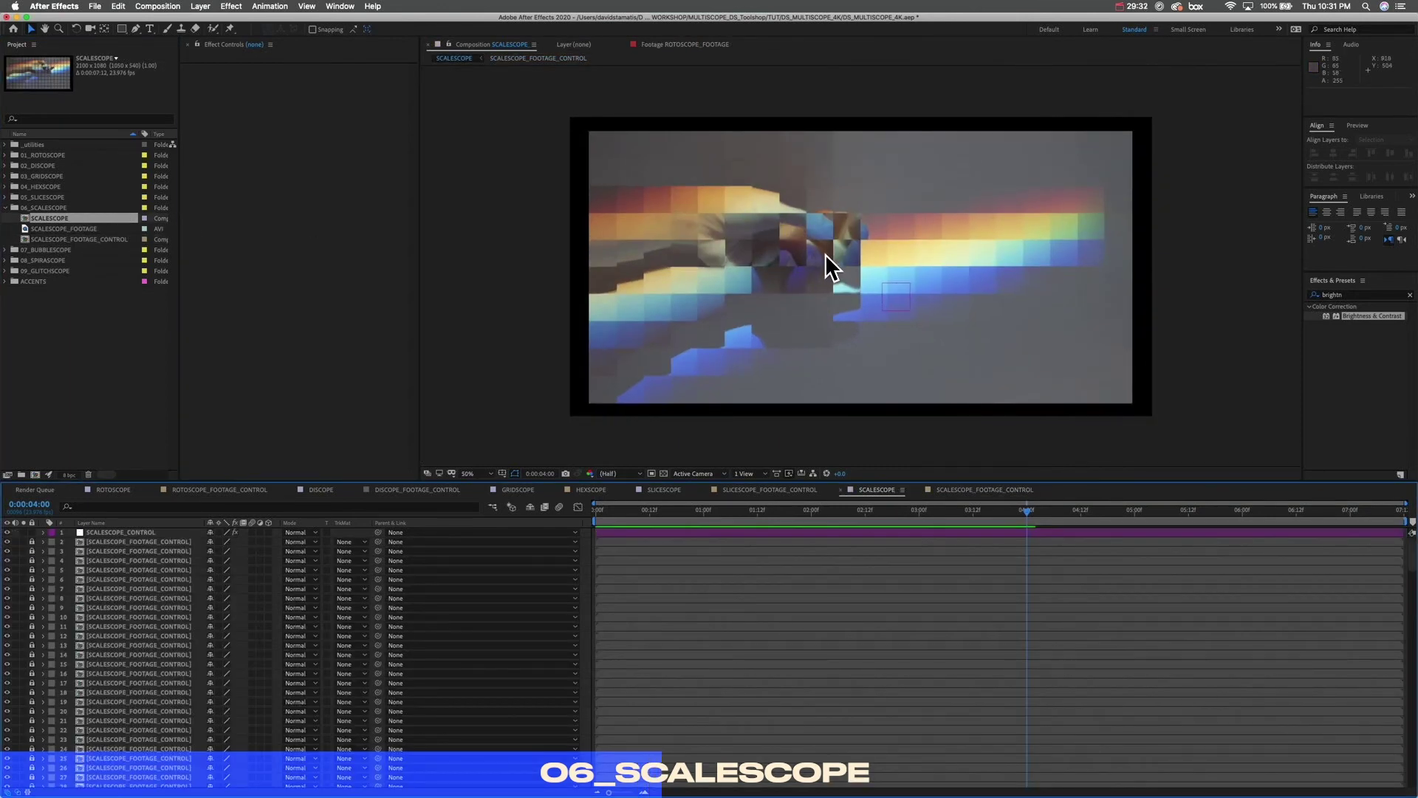
Step: Replay the SCALESCOPE composition from 0:00:00:04 and stop at 0:00:04:19
drag(1022, 508, 617, 510)
key(space)
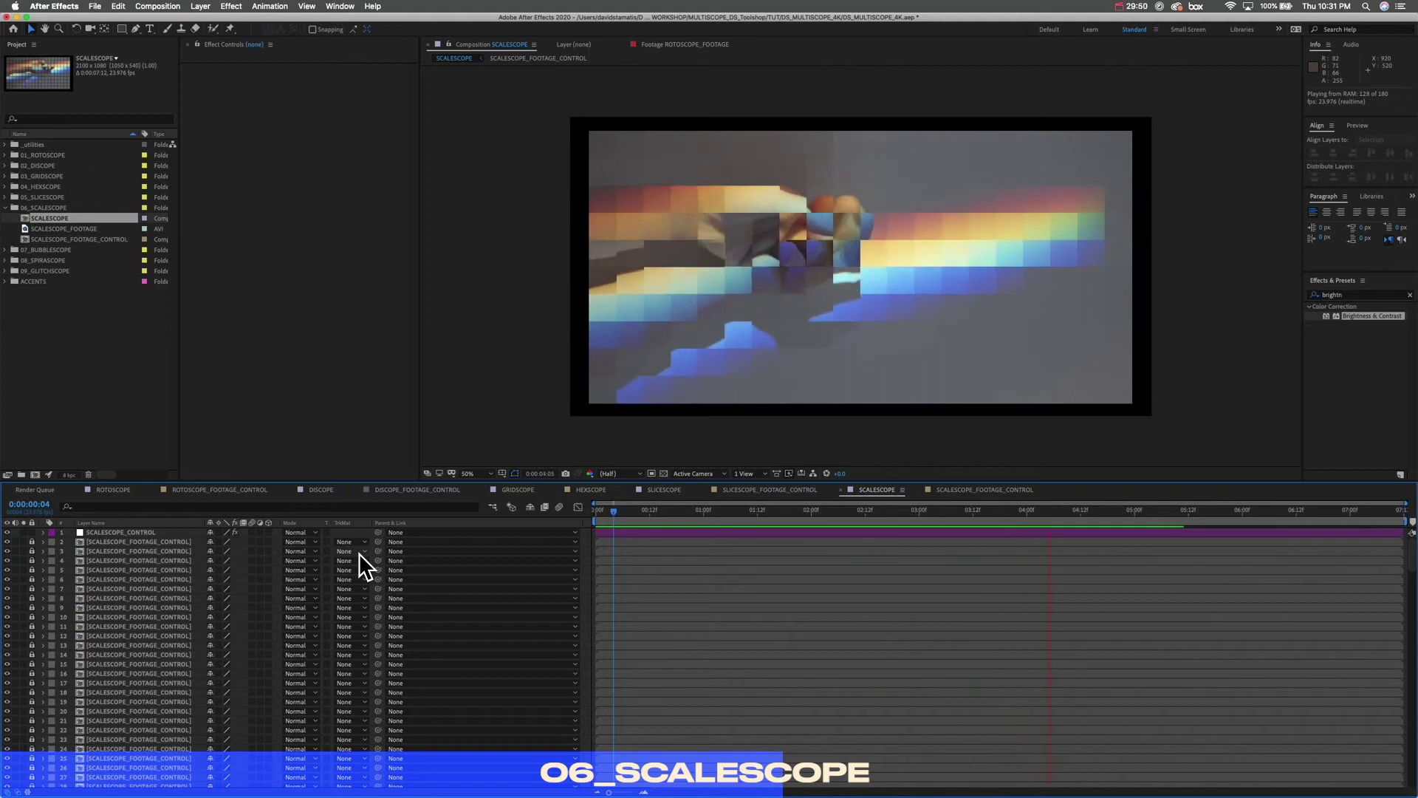
key(space)
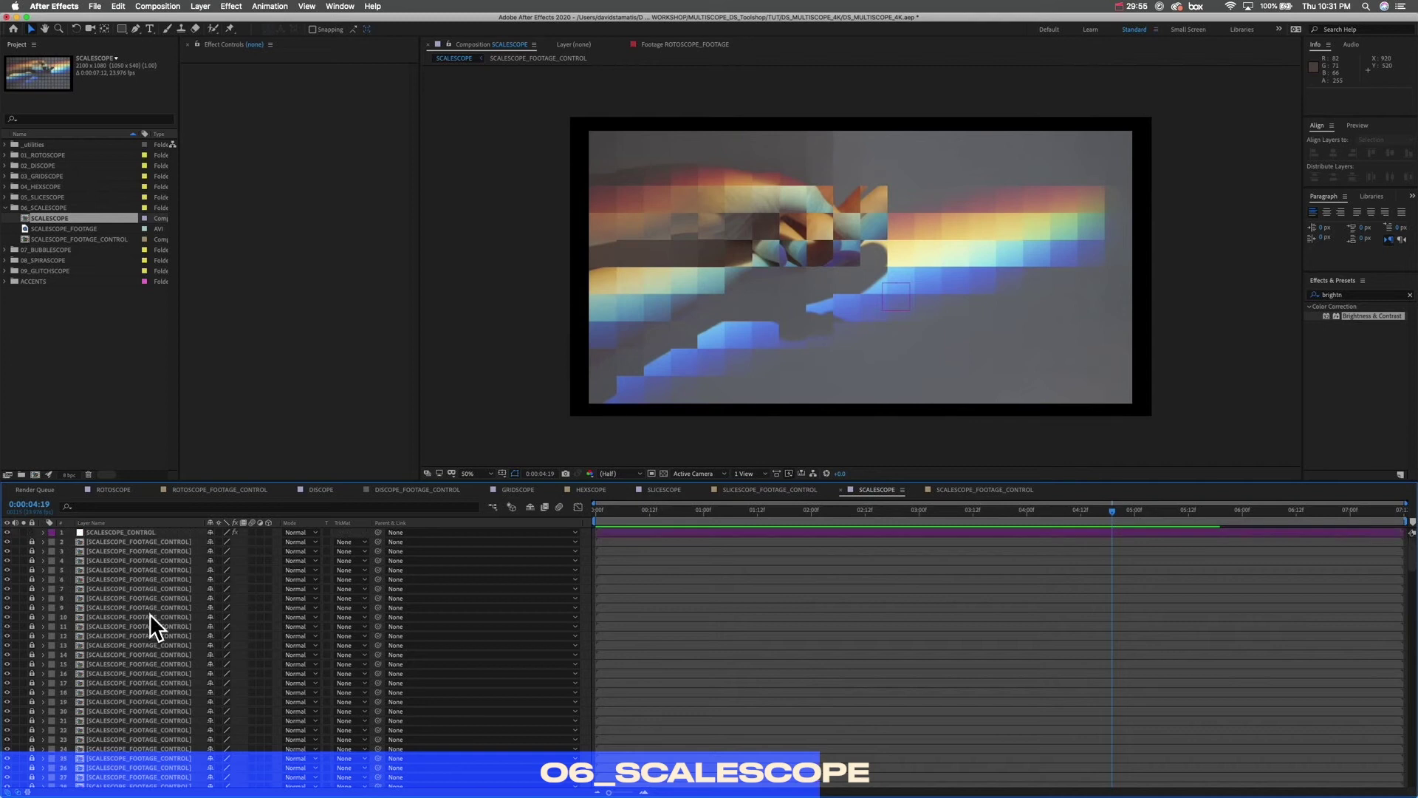
Step: Select the SCALESCOPE_CONTROL layer and experiment with lower [CELL]SCALE values, ending at 87
click(155, 532)
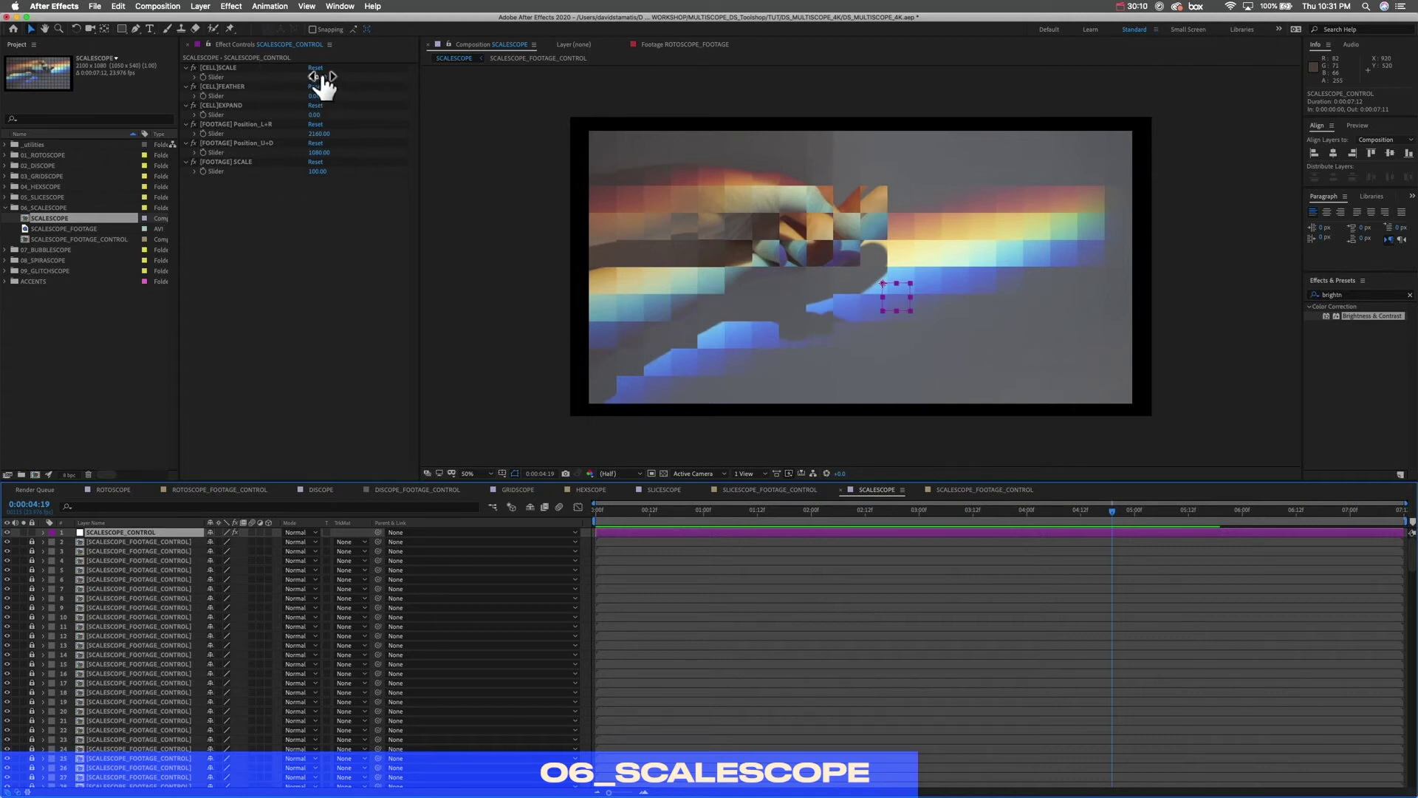
mouse_move(317, 81)
mouse_down()
mouse_move(281, 76)
mouse_move(313, 85)
mouse_up()
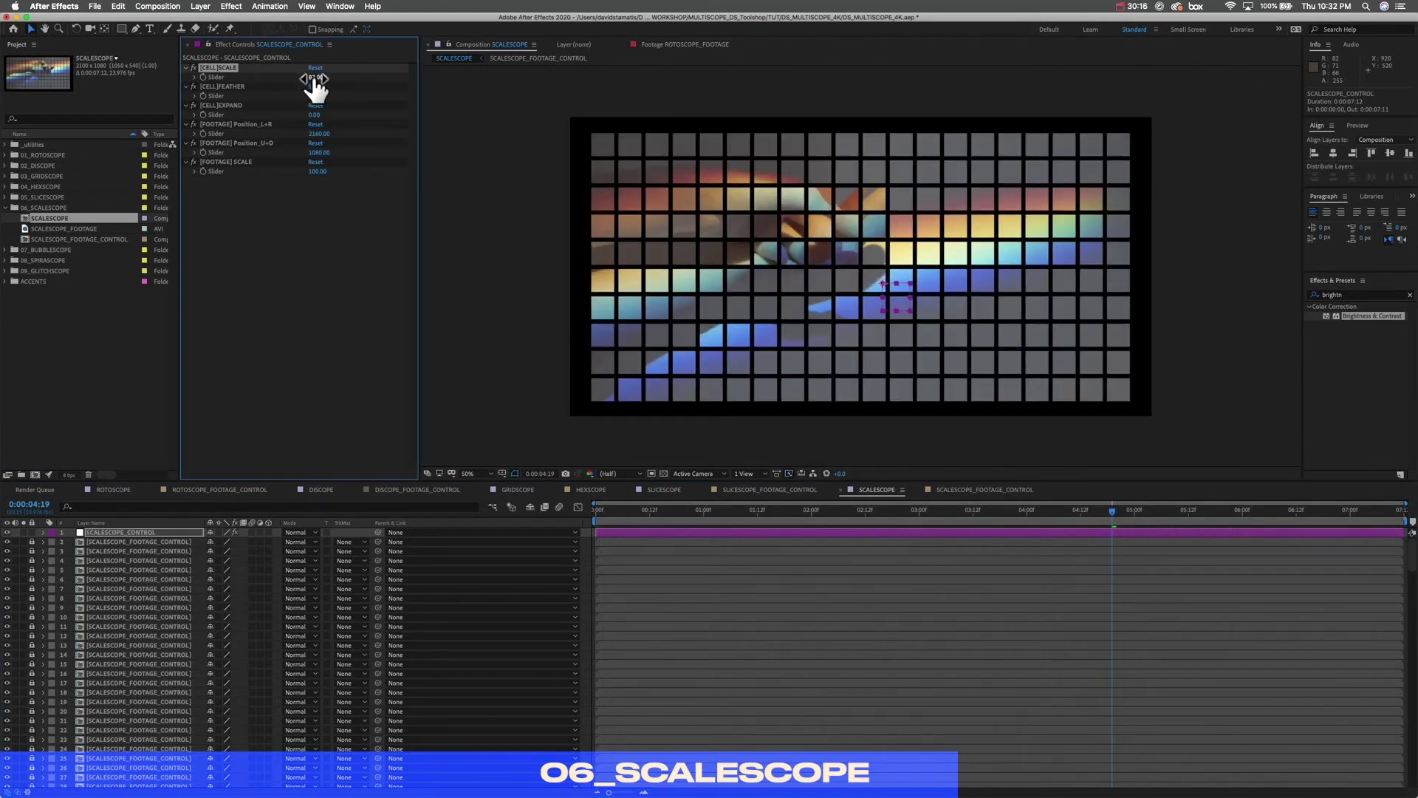
key(super+z)
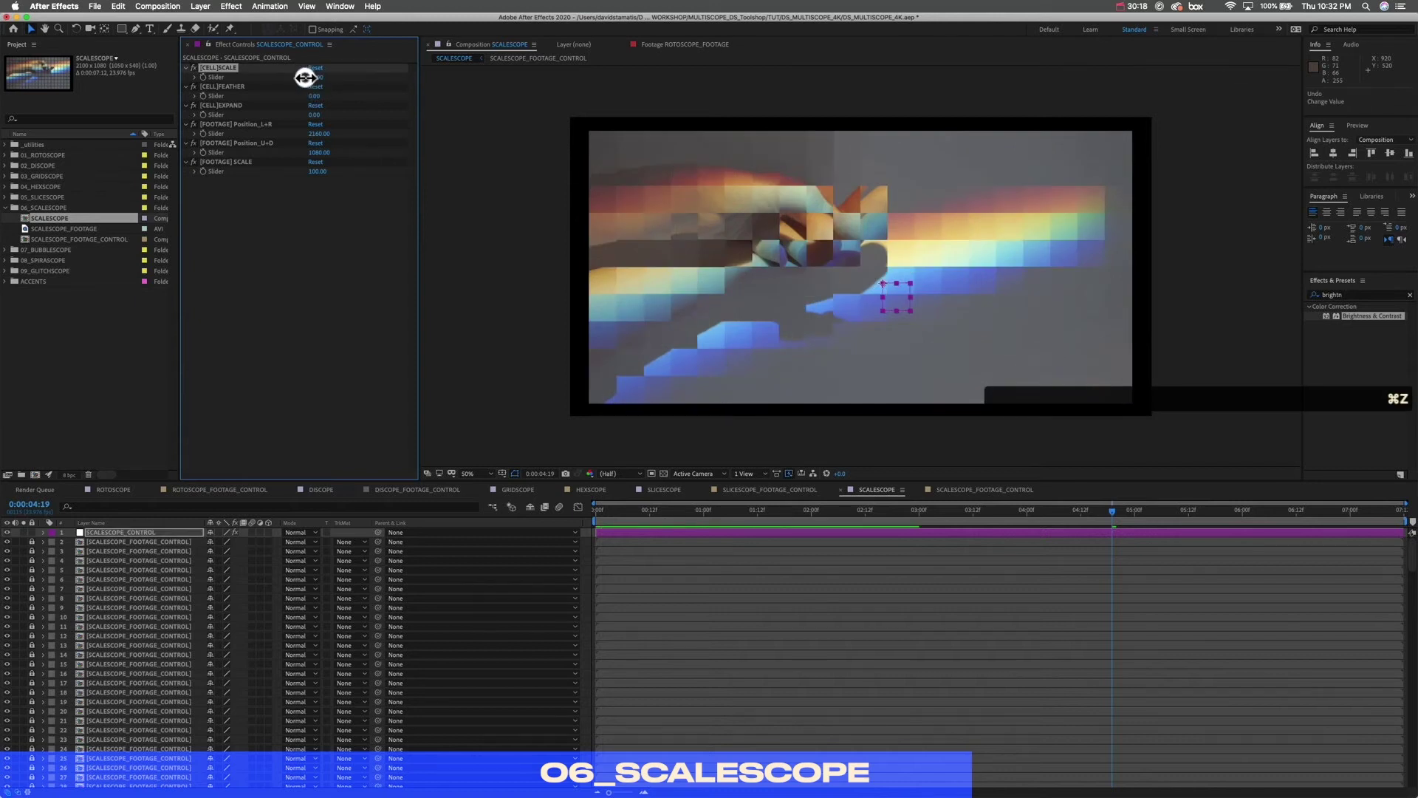
key(super+z)
key(super+z)
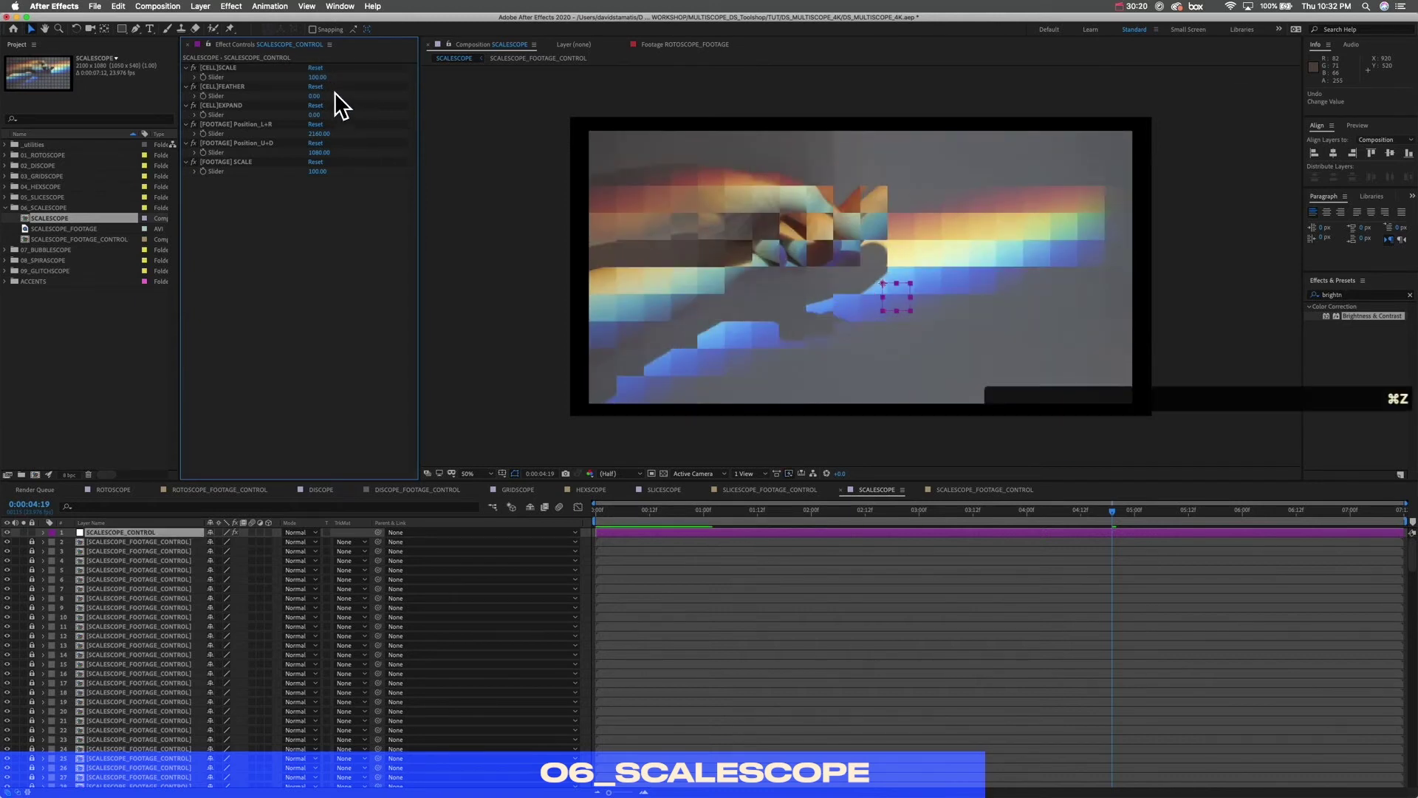
drag(319, 76, 358, 95)
key(super+z)
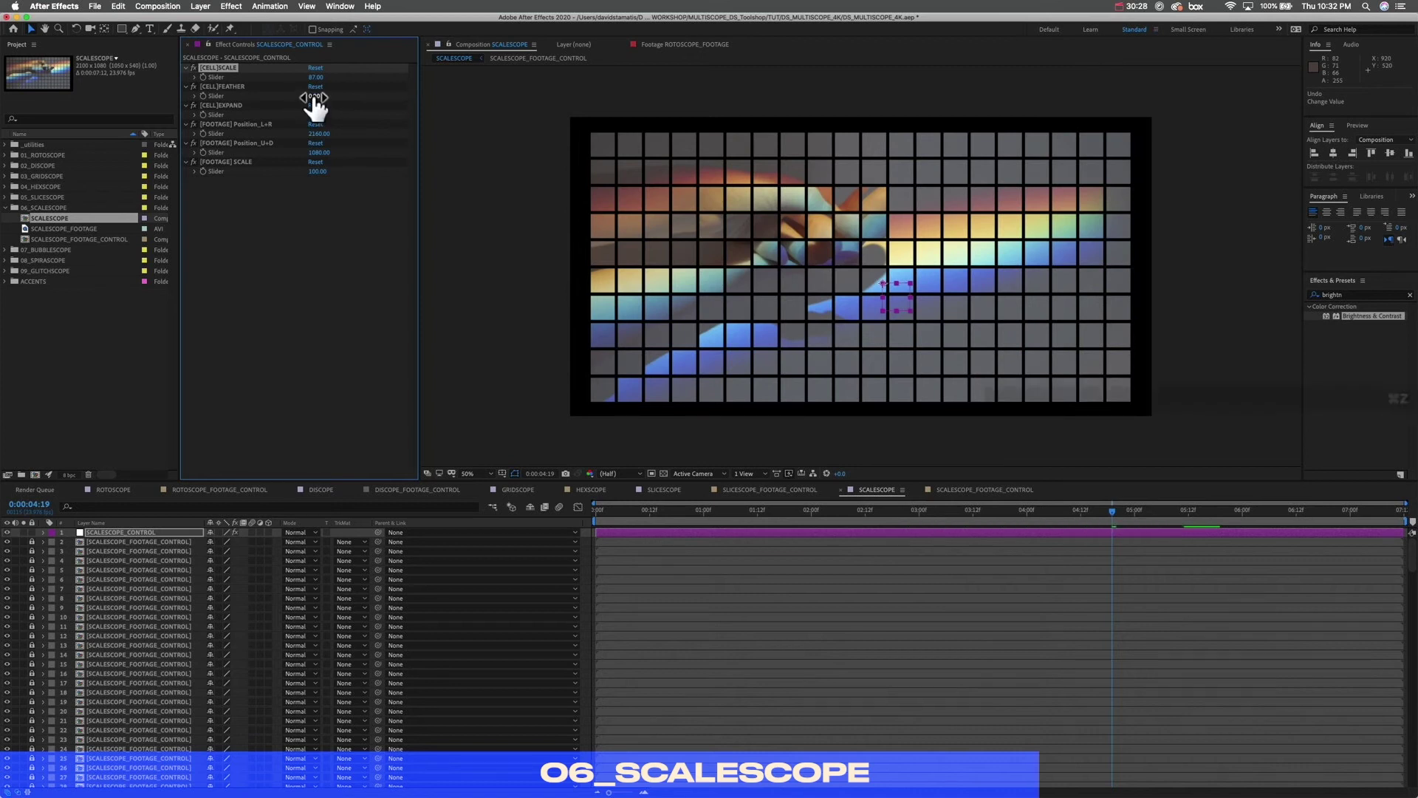
Step: Try the [CELL]EXPAND slider at a high value and at about 61, preview both looks, and undo the expansion changes
click(270, 108)
drag(322, 114, 379, 113)
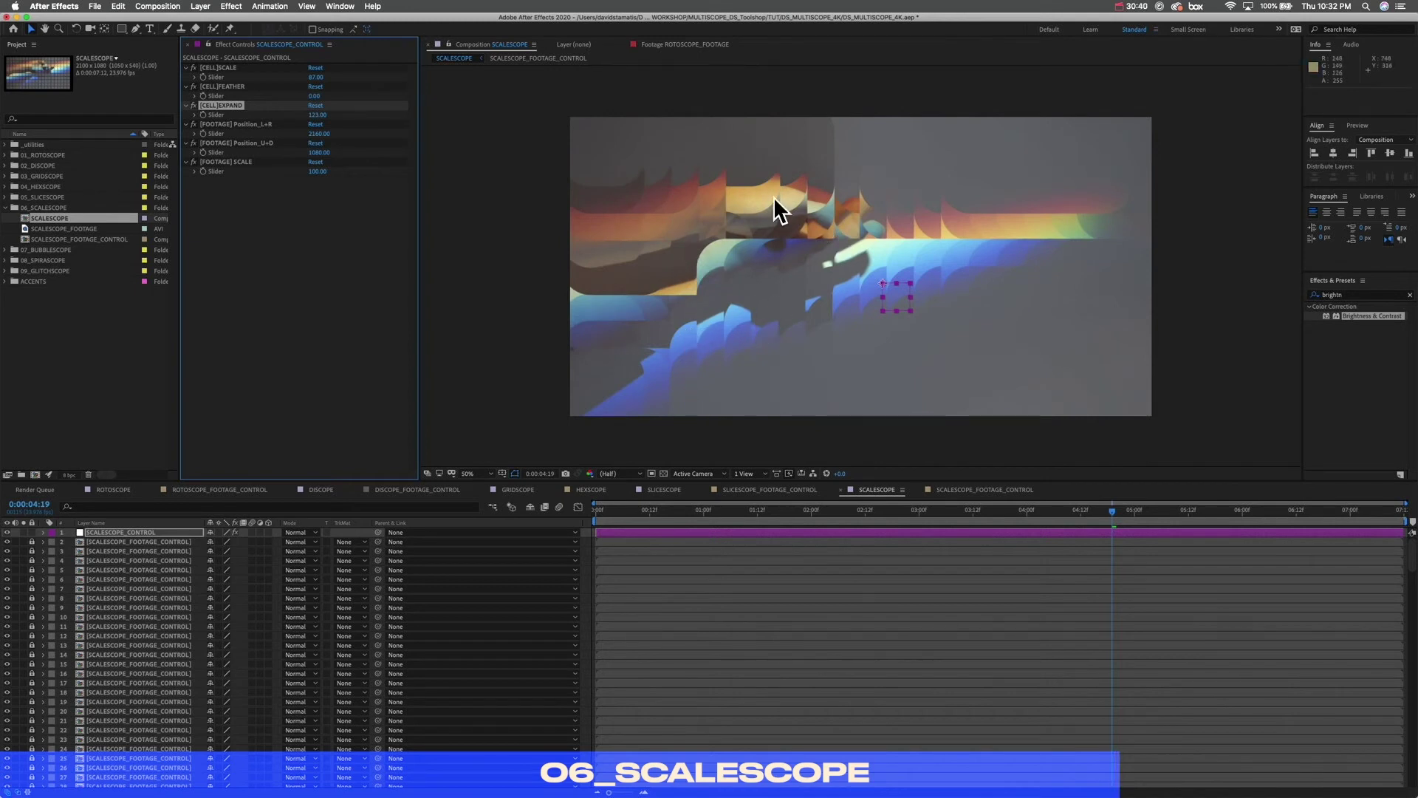
drag(1083, 516, 748, 512)
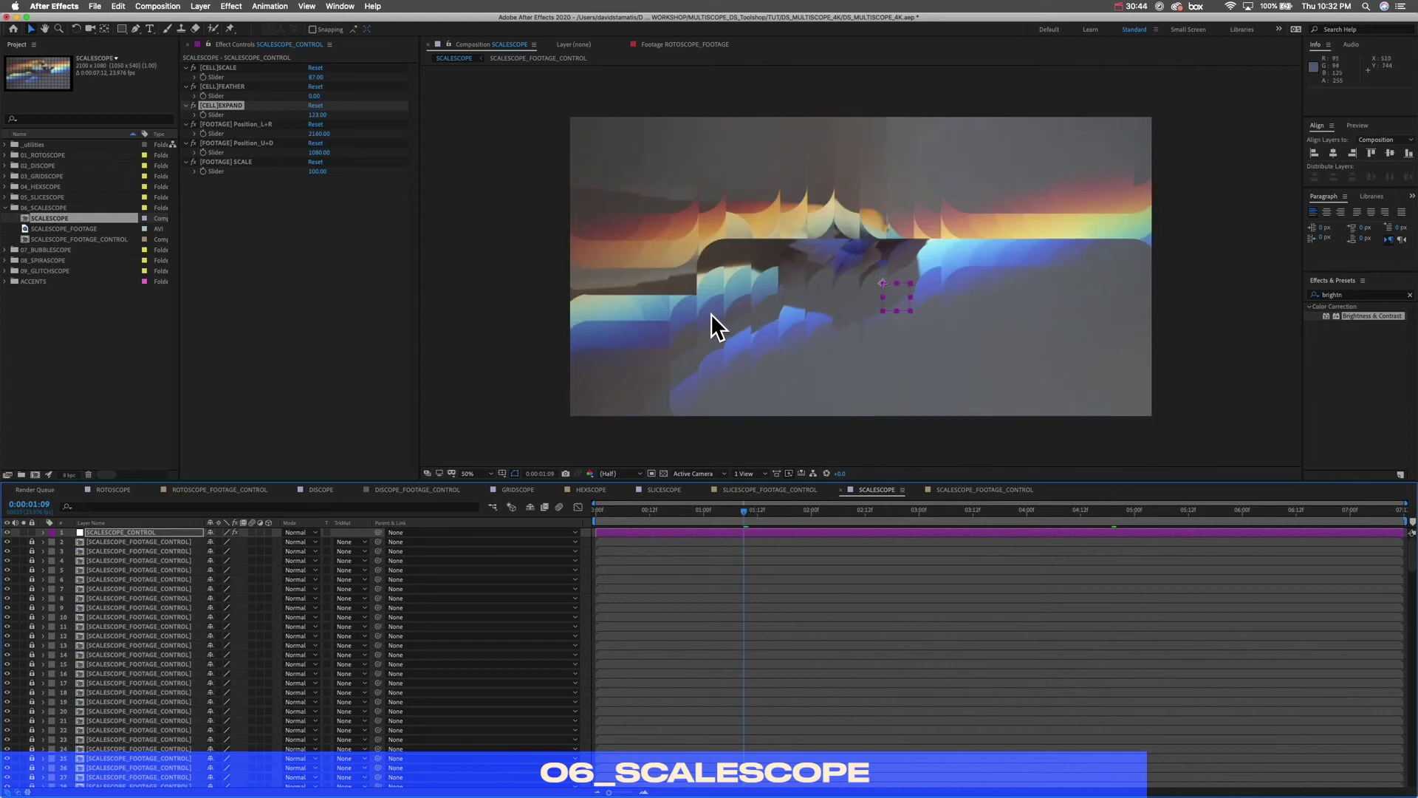
key(space)
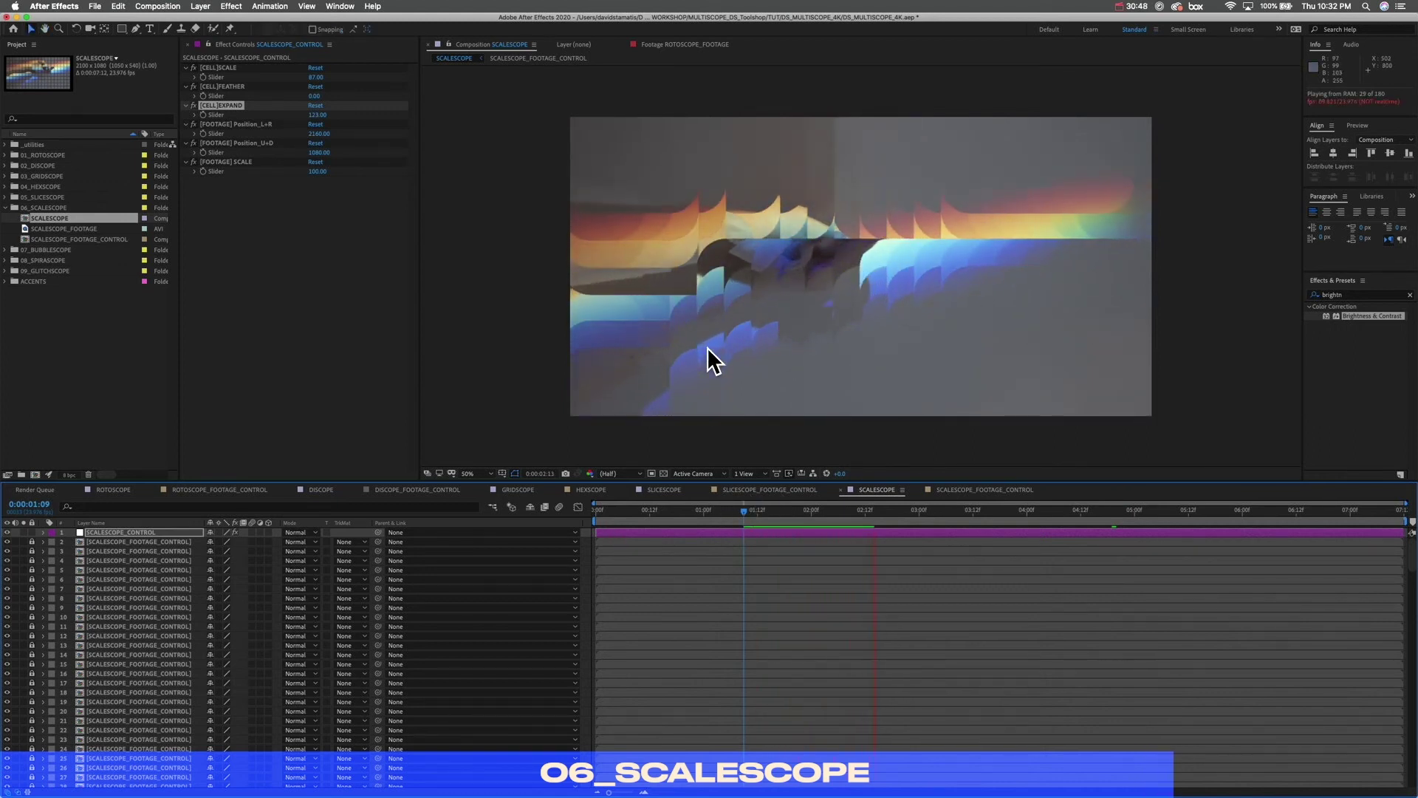
drag(322, 126, 289, 118)
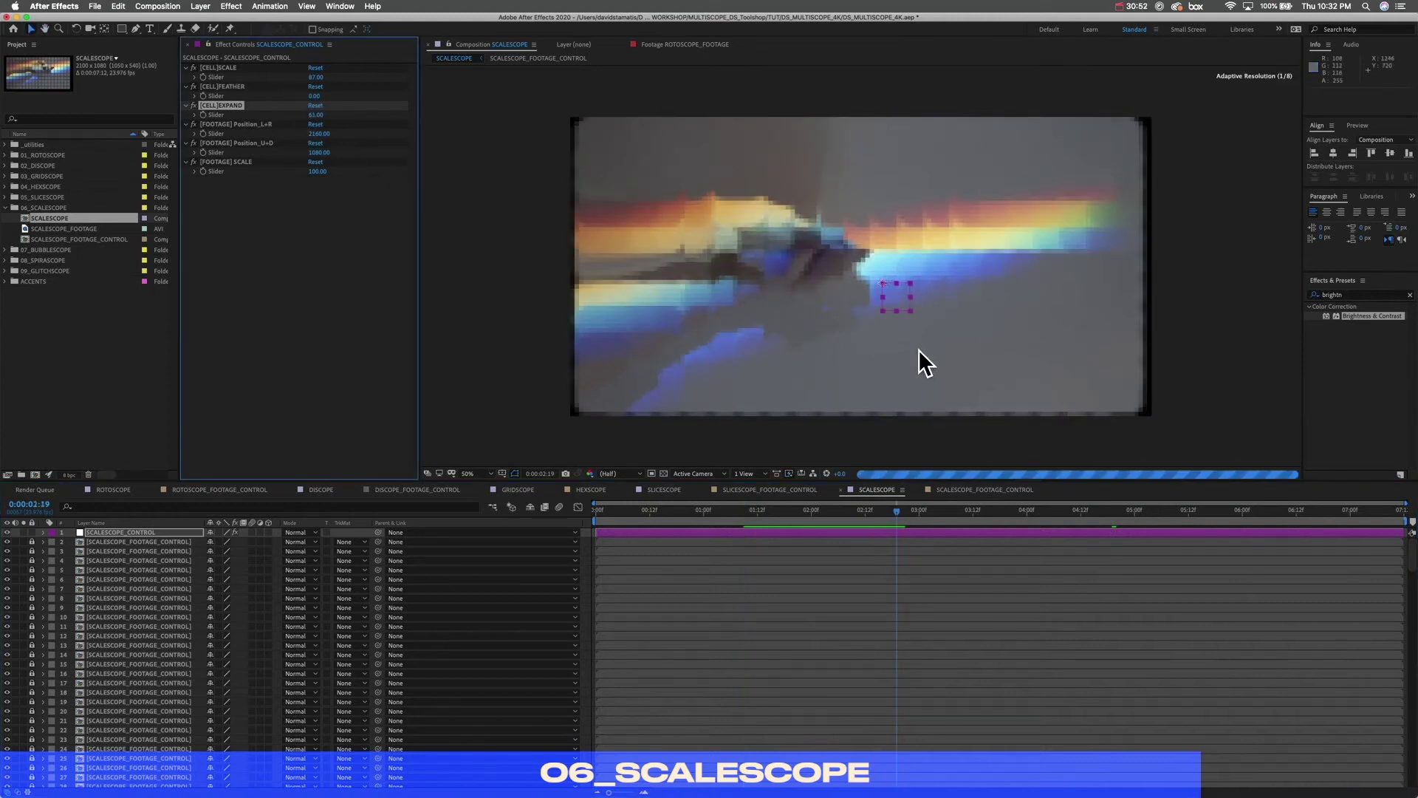
key(space)
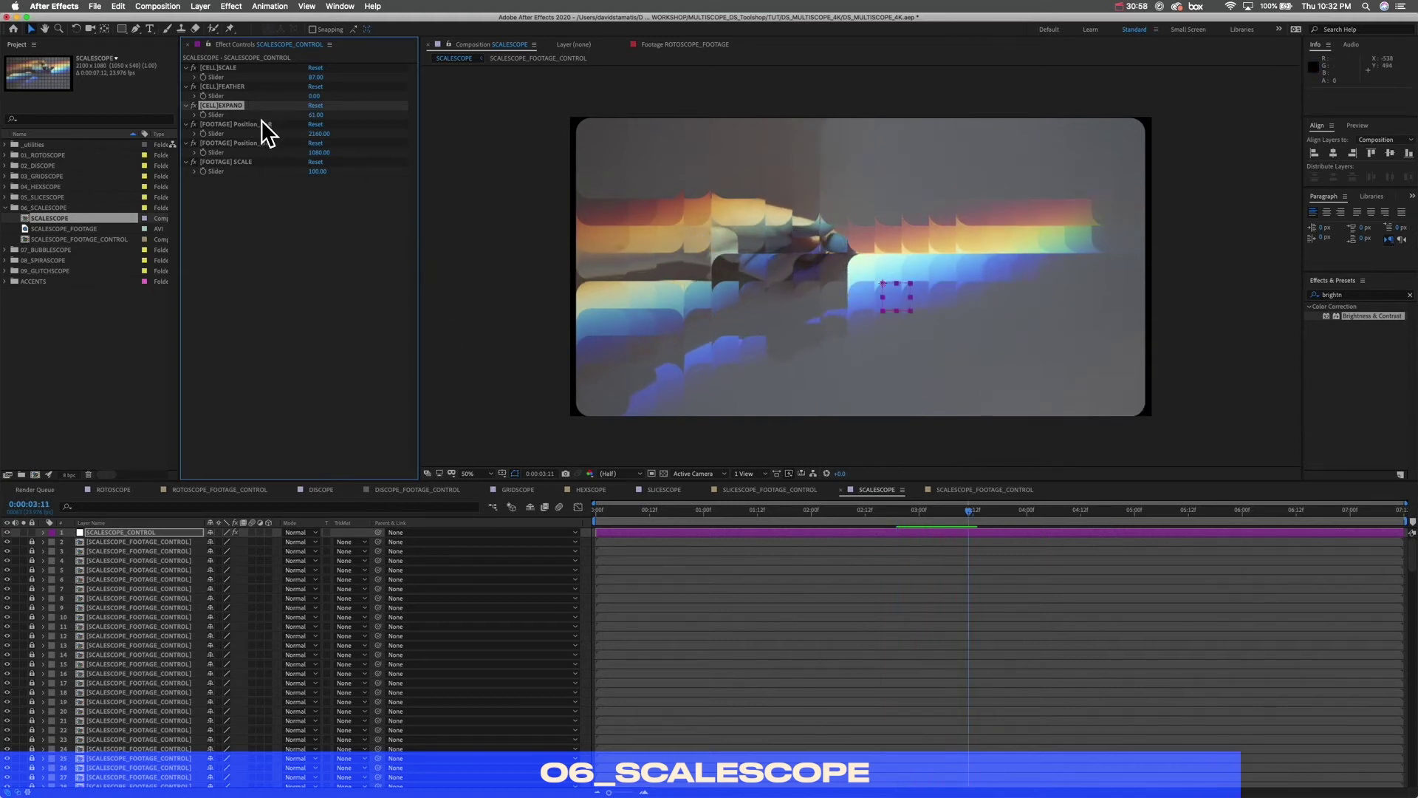
key(super+z)
key(super+z)
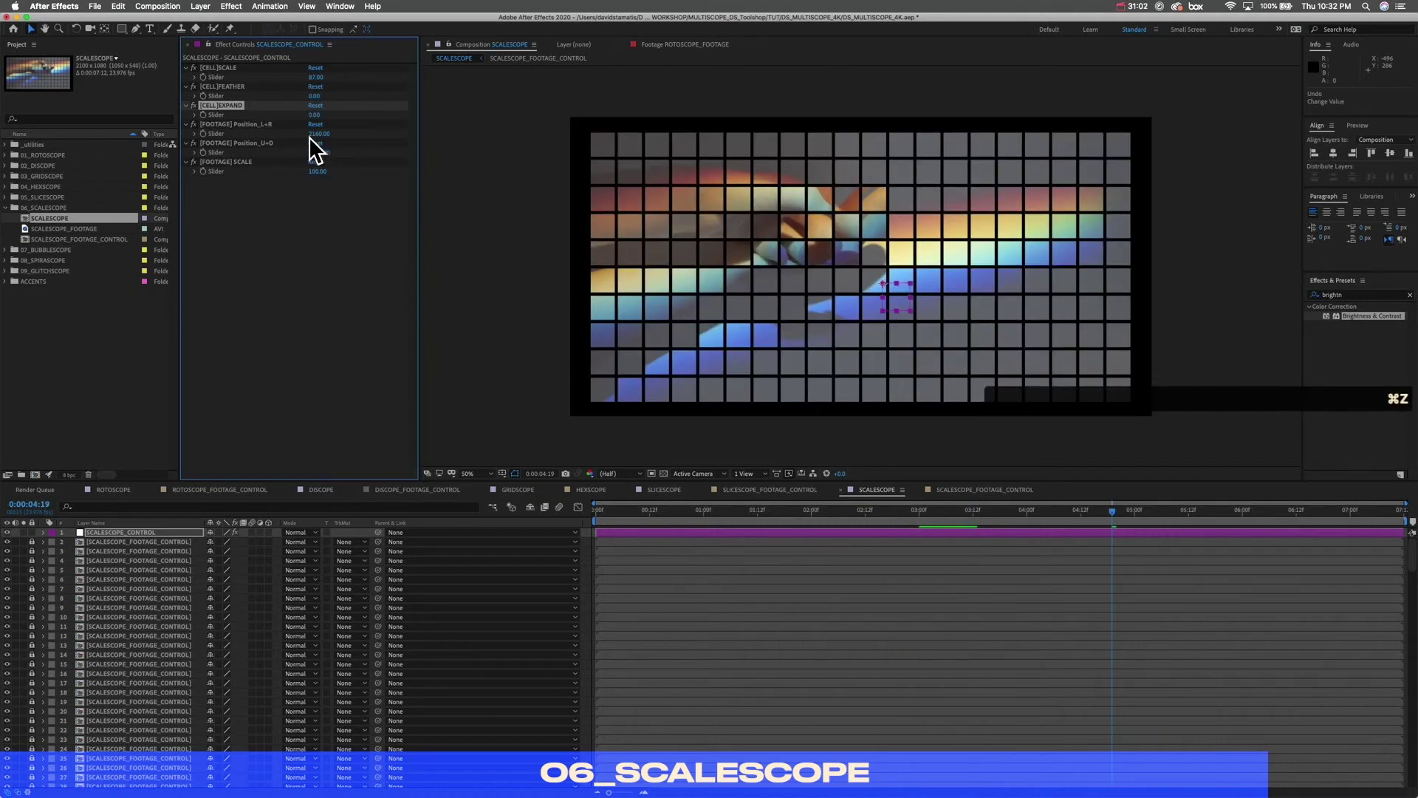
Step: Try the [CELL]SCALE slider at 0 and set it to 100
click(315, 77)
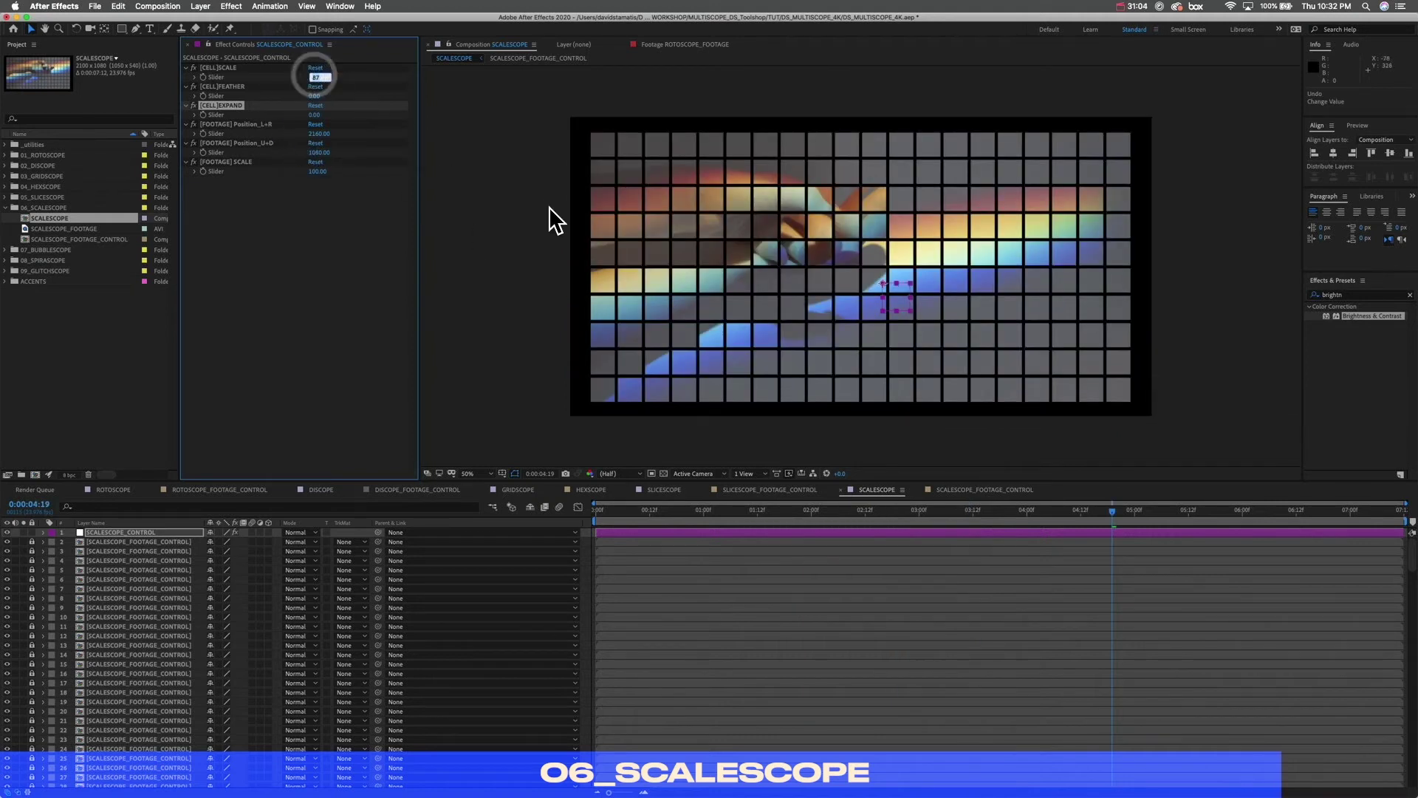
text(0)
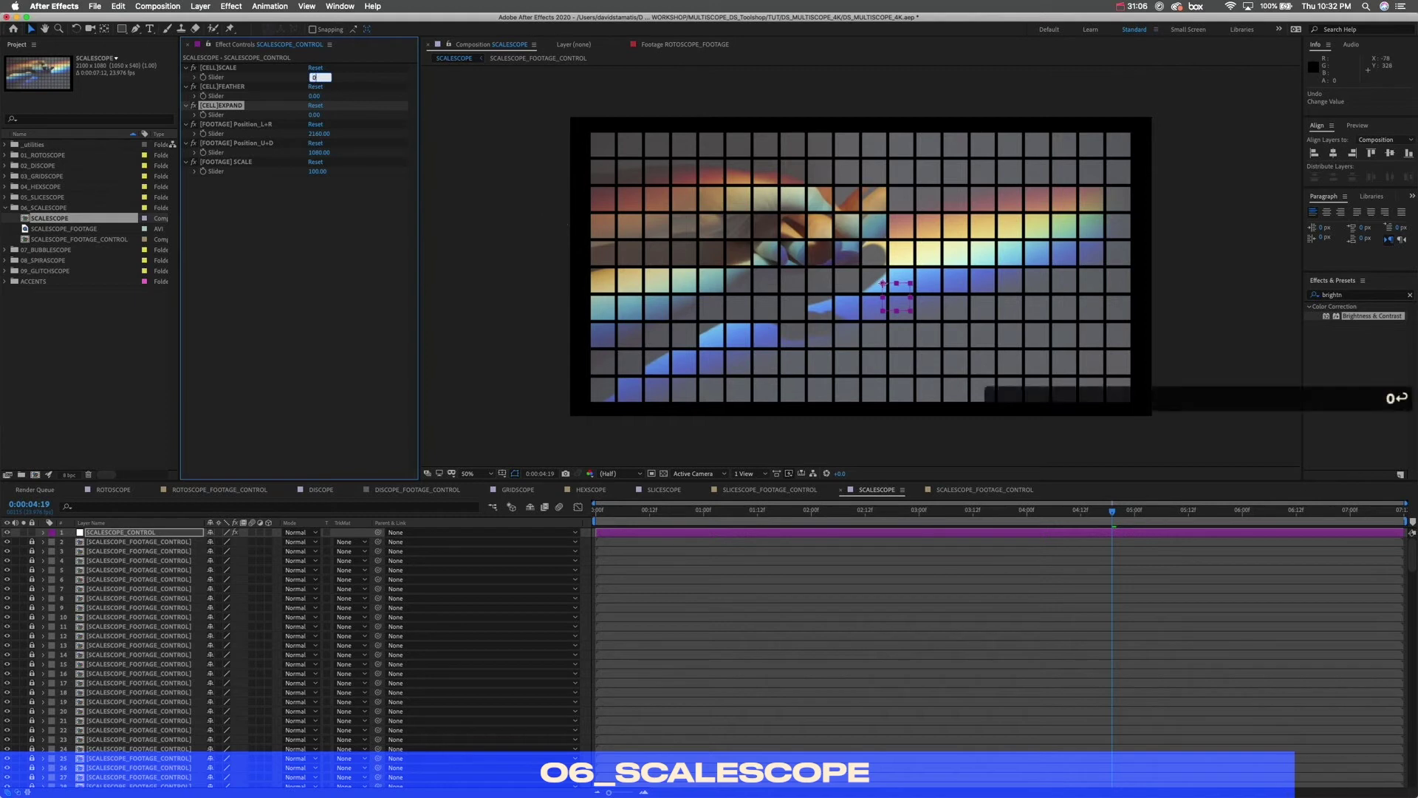
key(Return)
click(316, 77)
text(100)
key(Return)
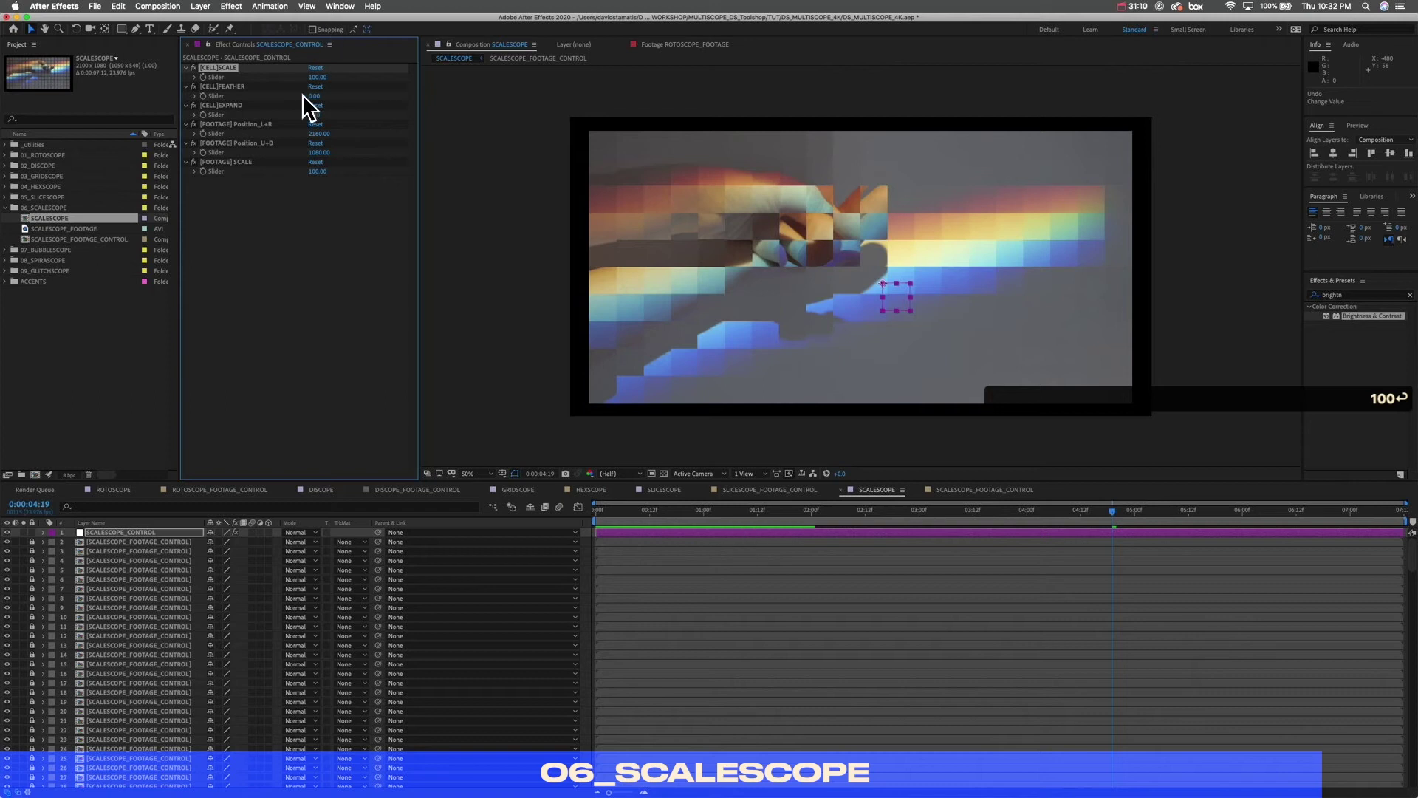
Step: Try shifting the [FOOTAGE] Position sliders and enlarging [FOOTAGE] SCALE, and undo these changes
click(287, 125)
drag(316, 134, 317, 131)
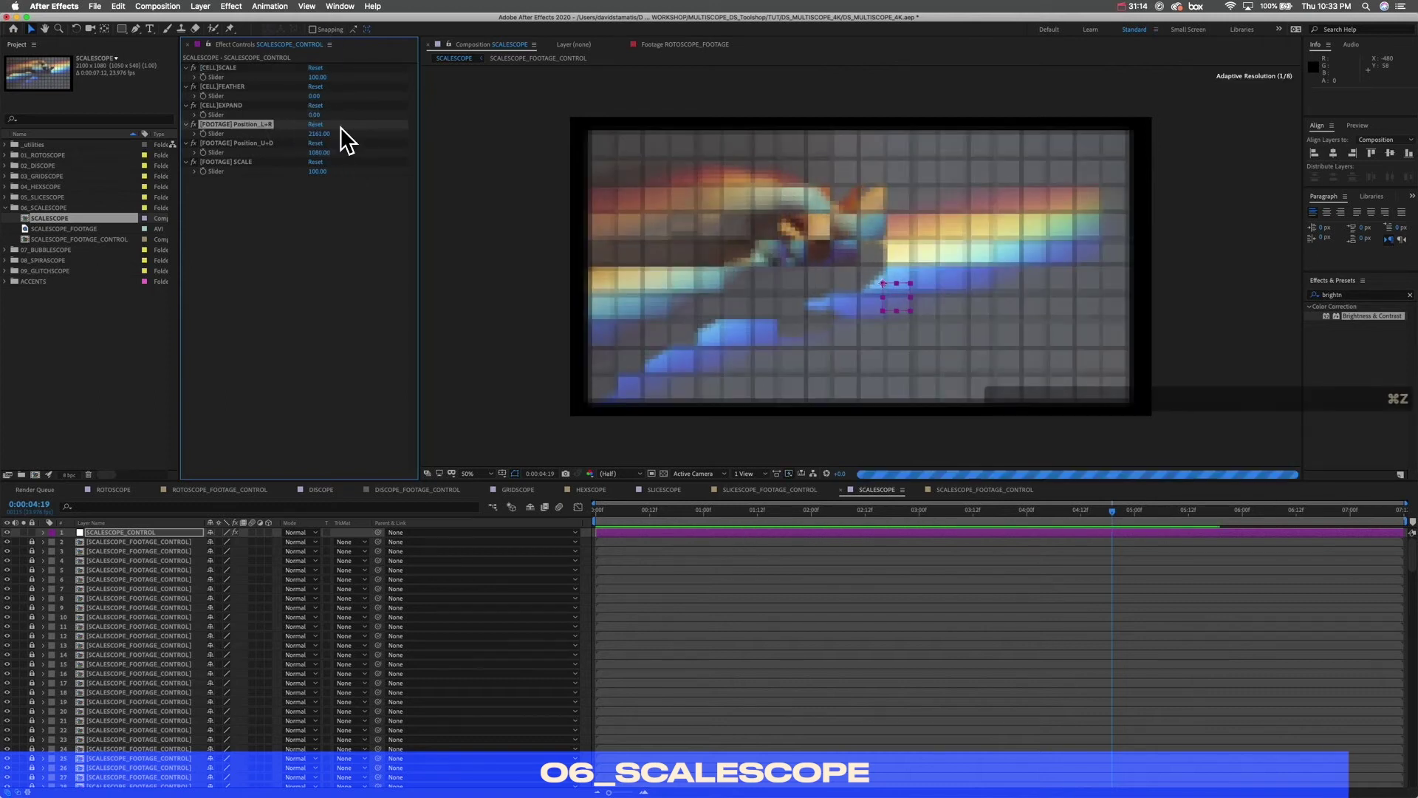
key(super+z)
click(315, 152)
drag(315, 152, 341, 175)
drag(322, 177, 359, 172)
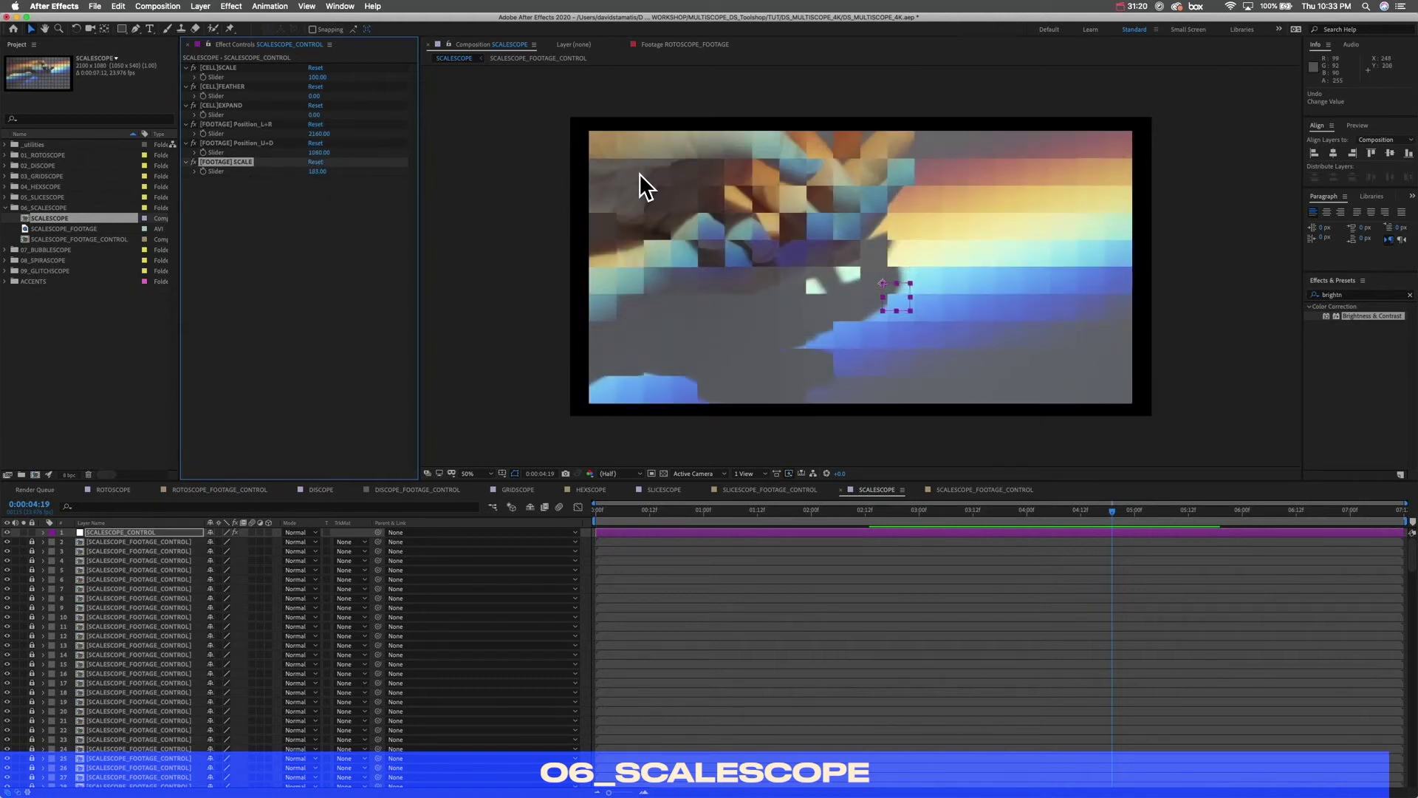
key(super+z)
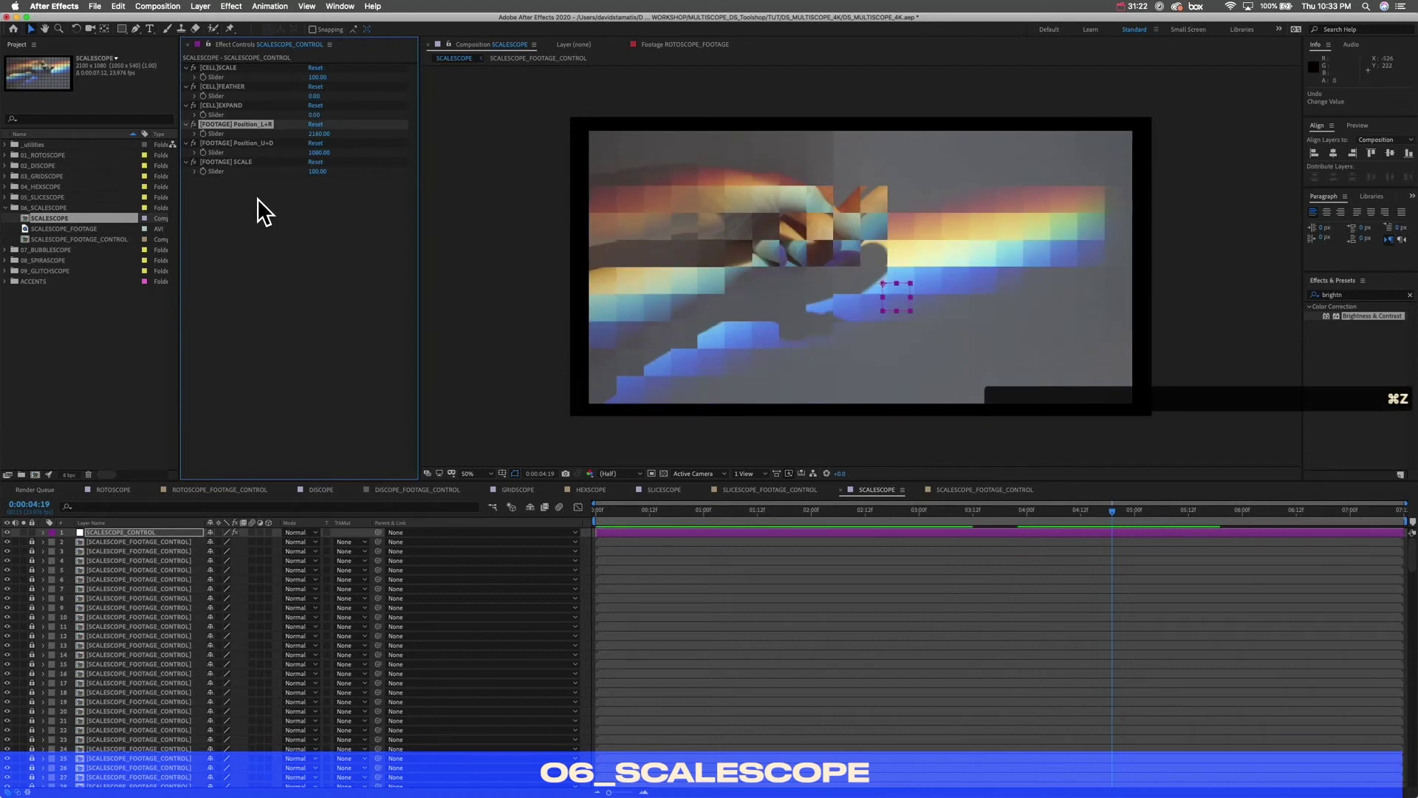
Step: Collapse the 06_SCALESCOPE folder and open the BUBBLESCOPE composition from the 07_BUBBLESCOPE folder
click(35, 209)
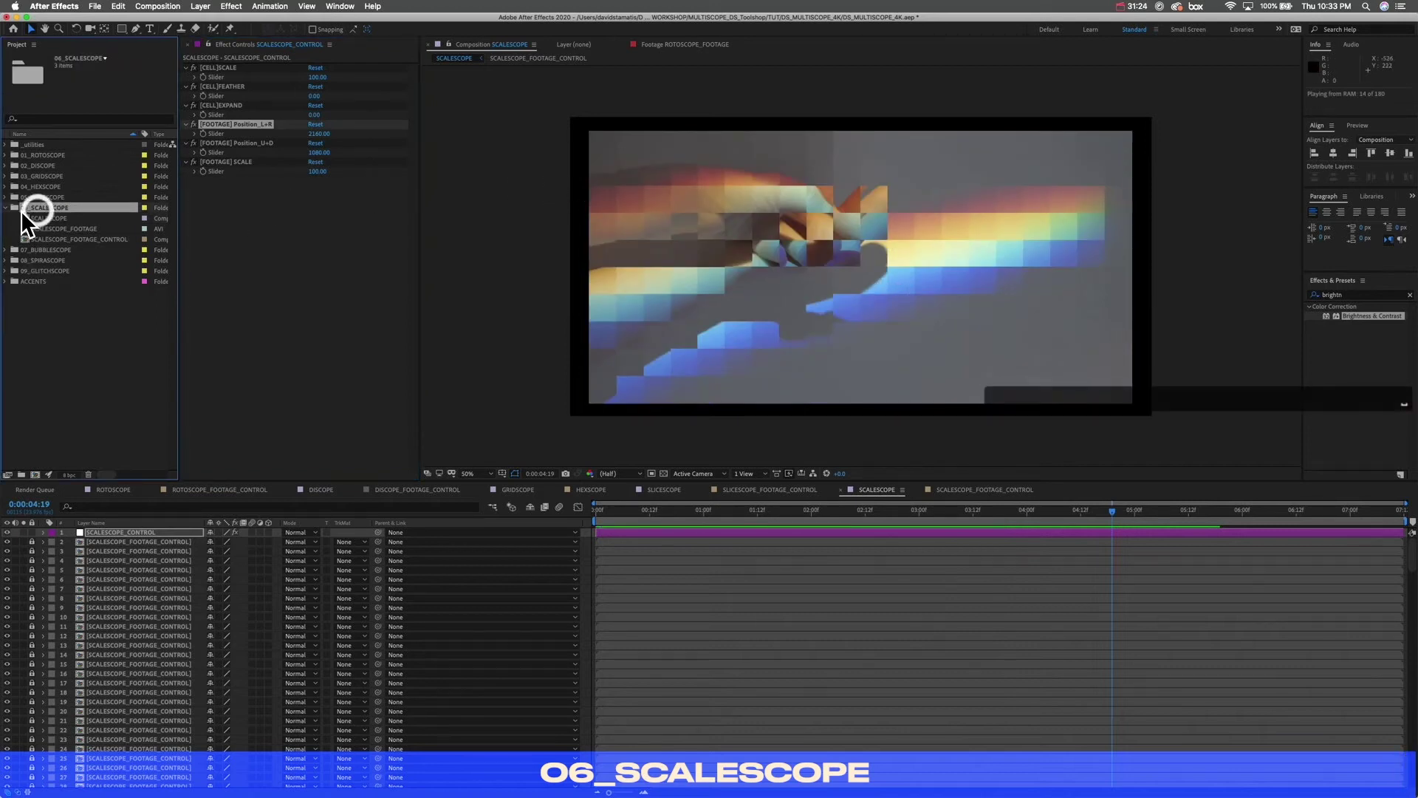
click(7, 208)
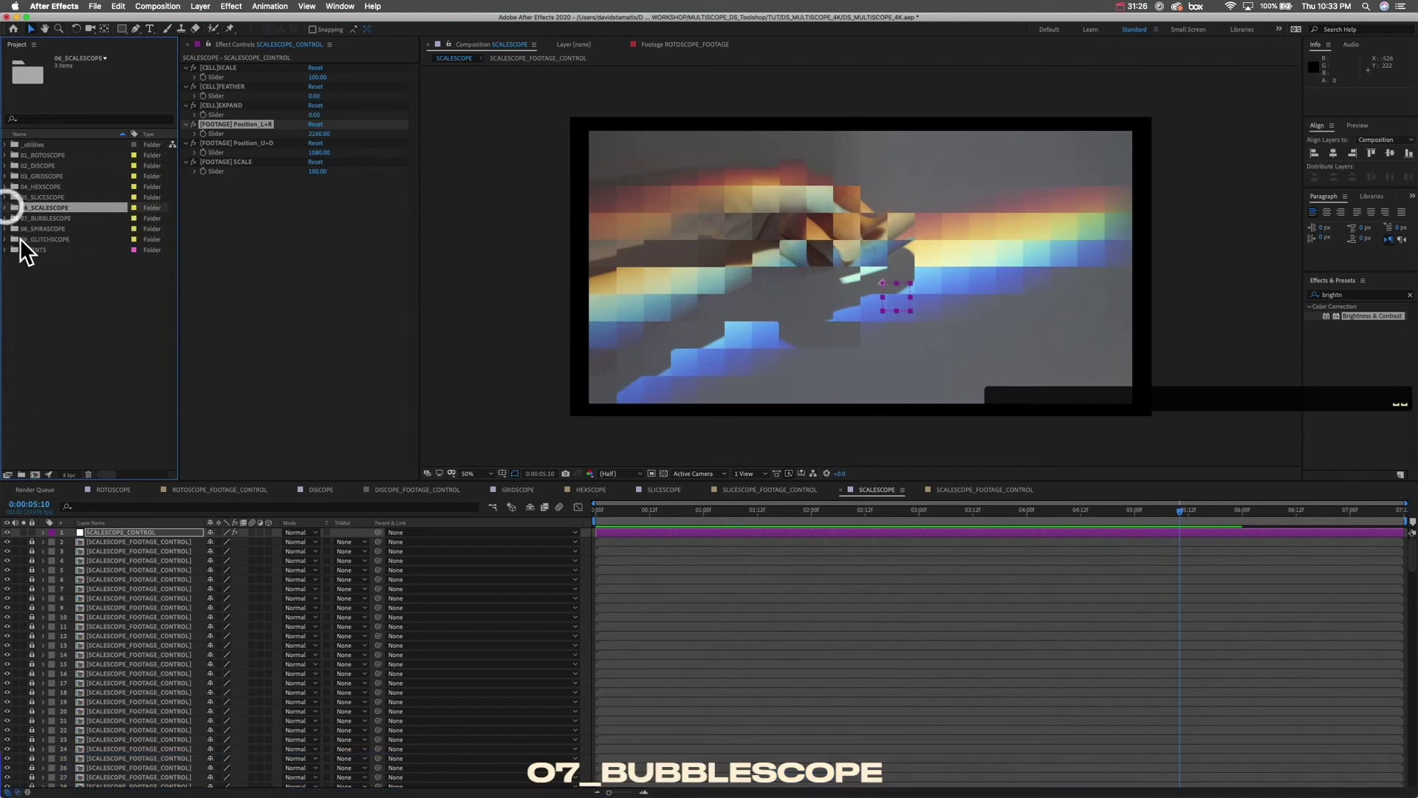
click(33, 219)
click(6, 219)
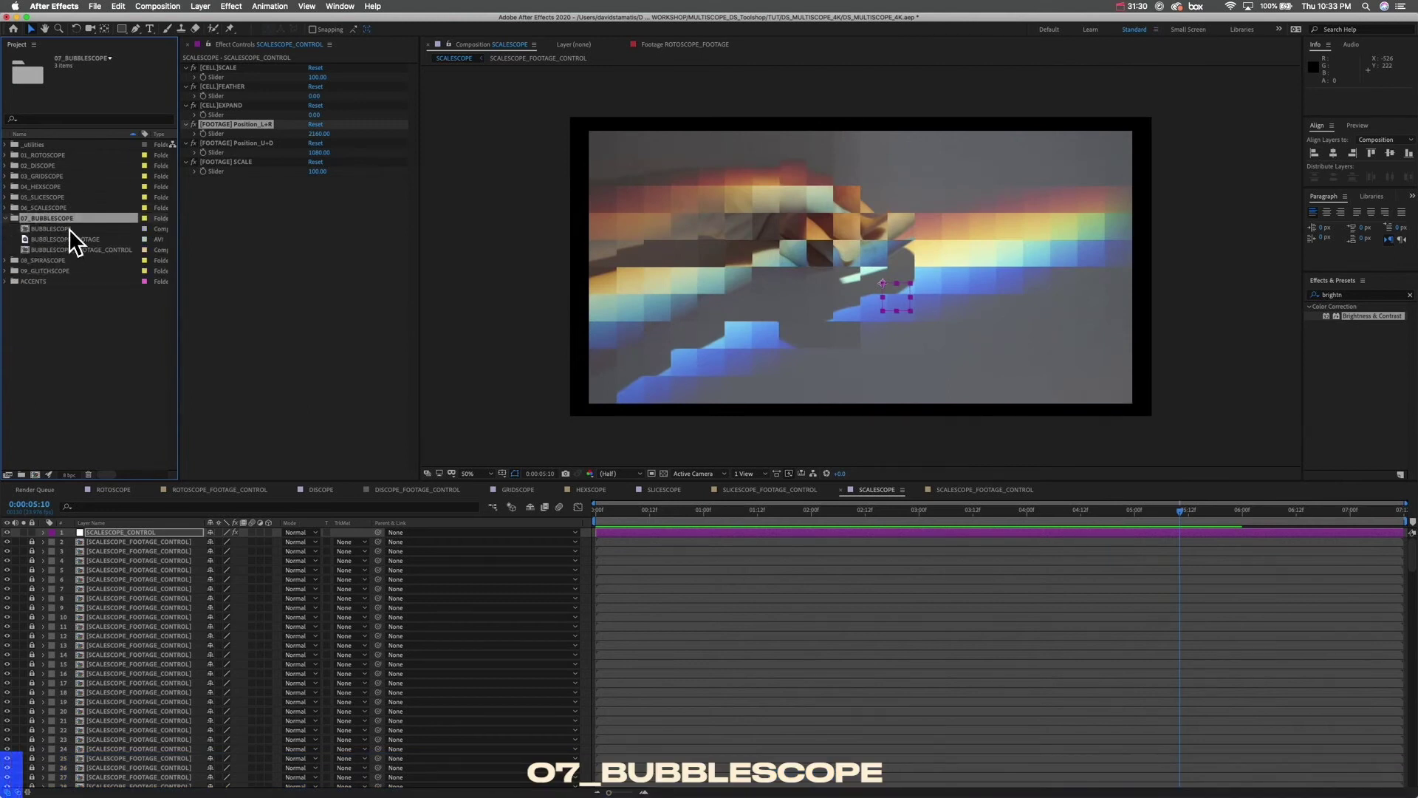
double_click(69, 228)
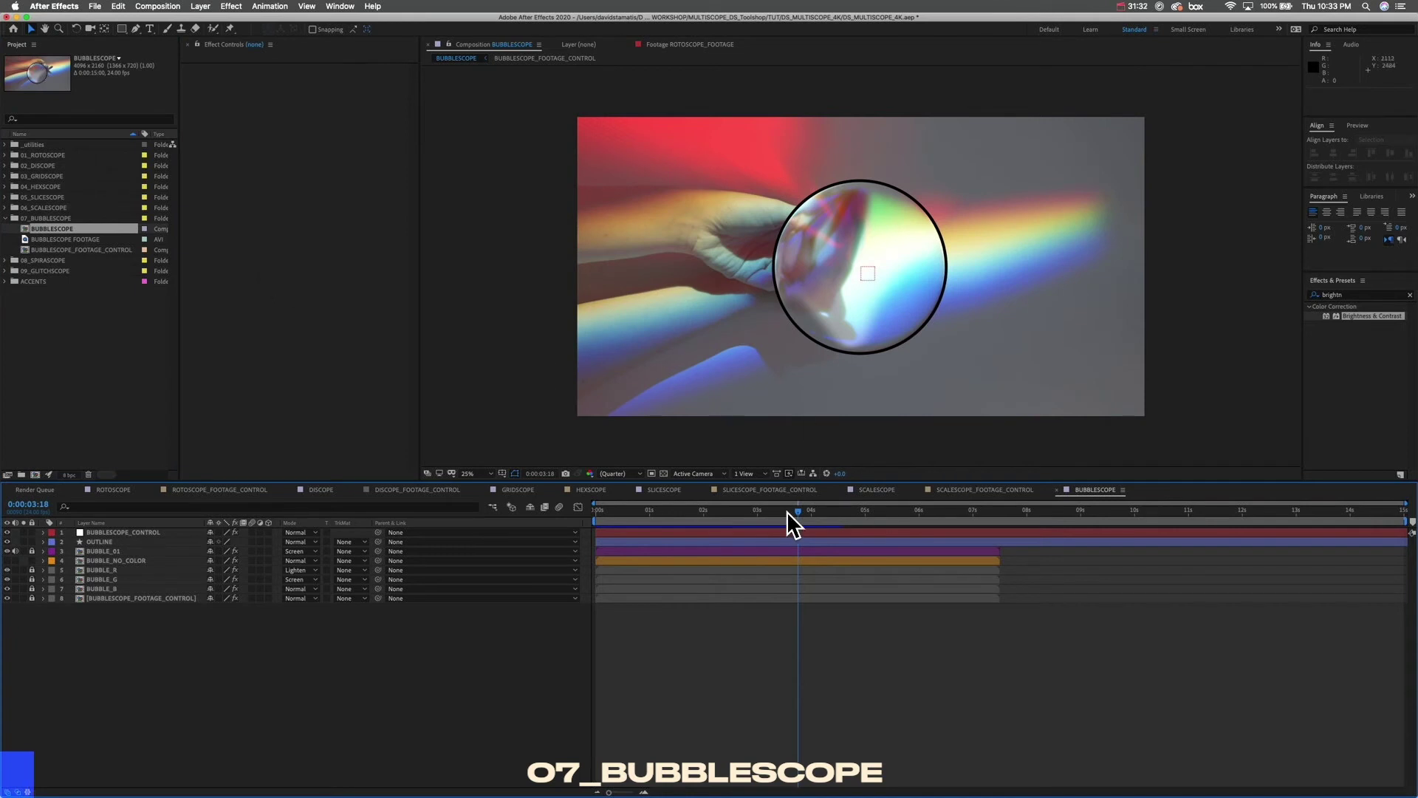
Step: Preview the BUBBLESCOPE composition from the start and scrub through the first few seconds to examine the bubble look
drag(799, 509, 365, 490)
key(space)
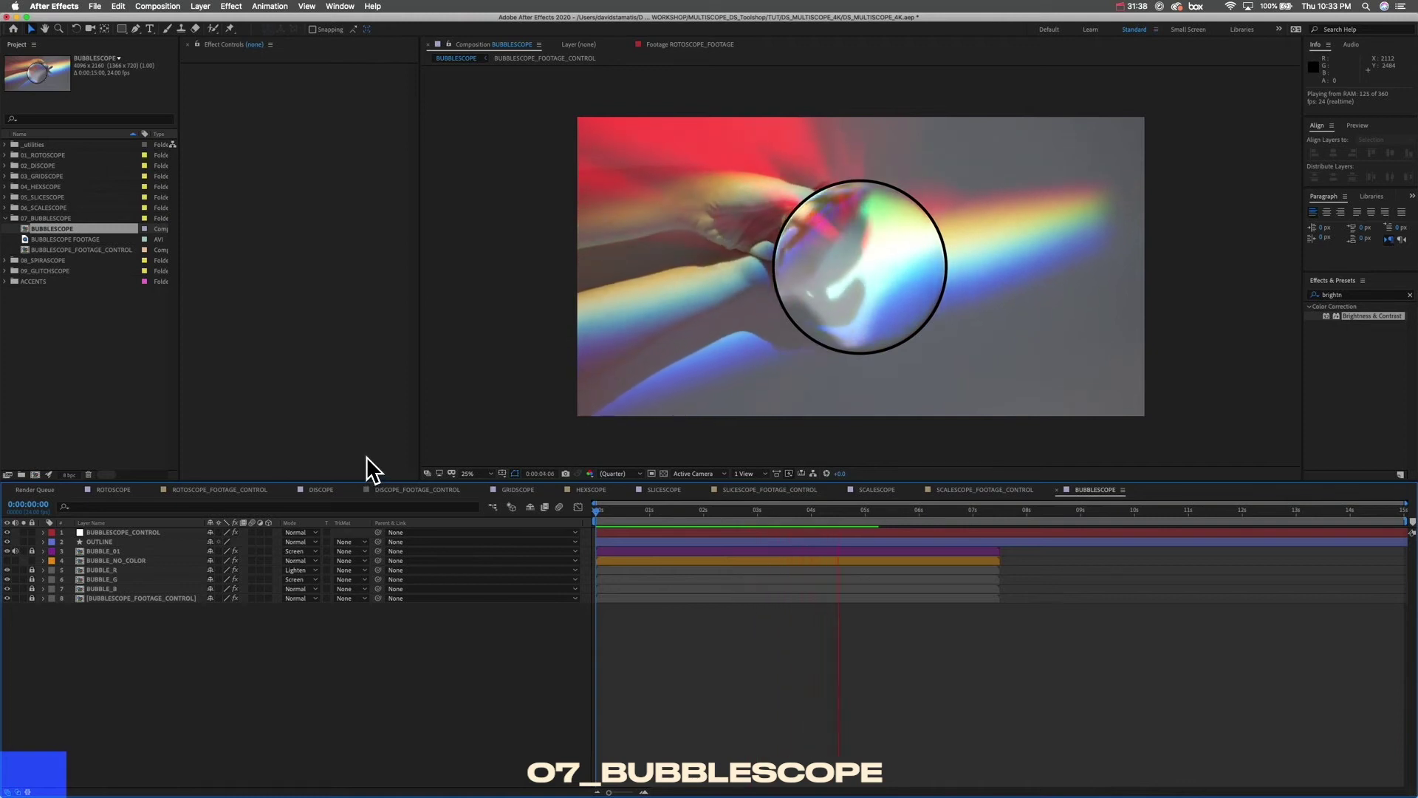
key(space)
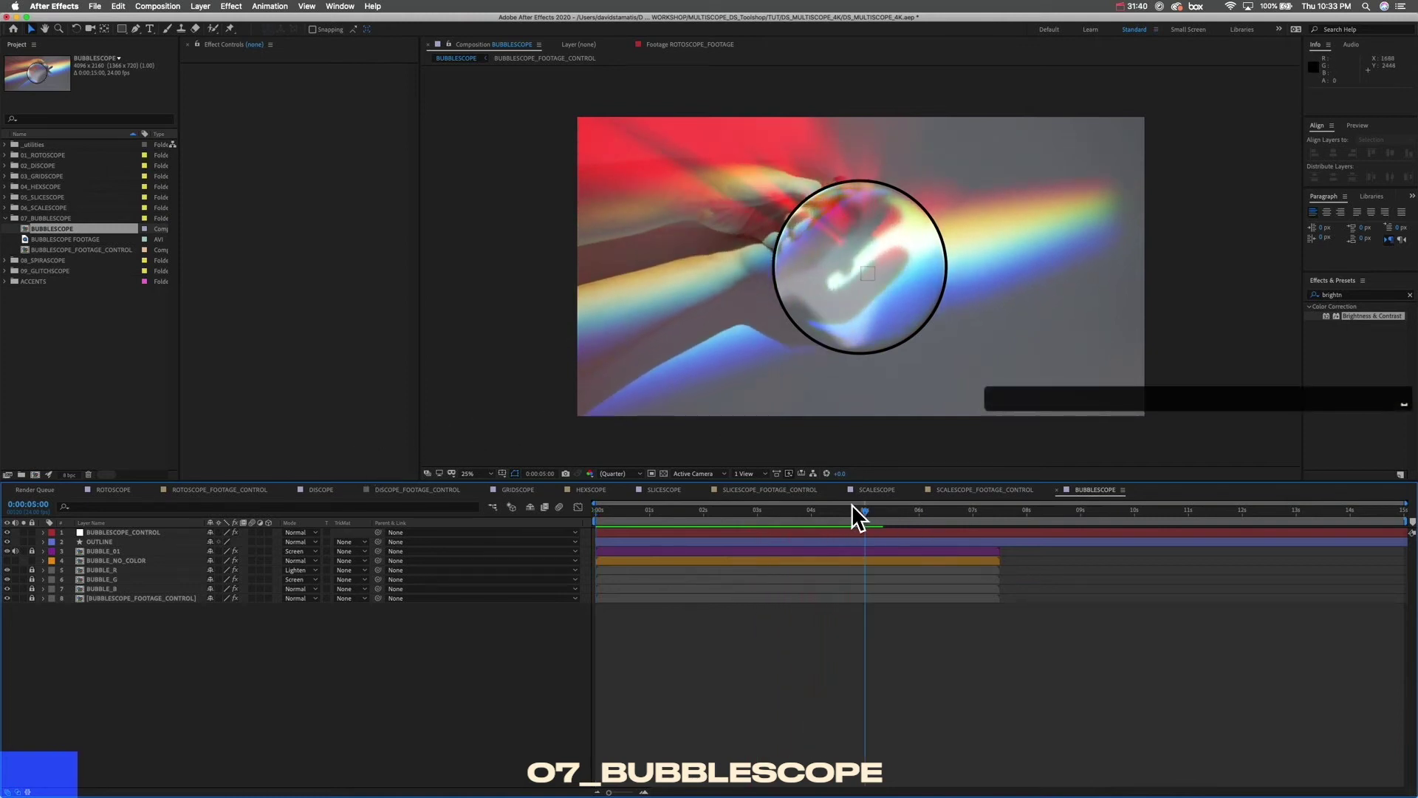
drag(869, 515, 730, 513)
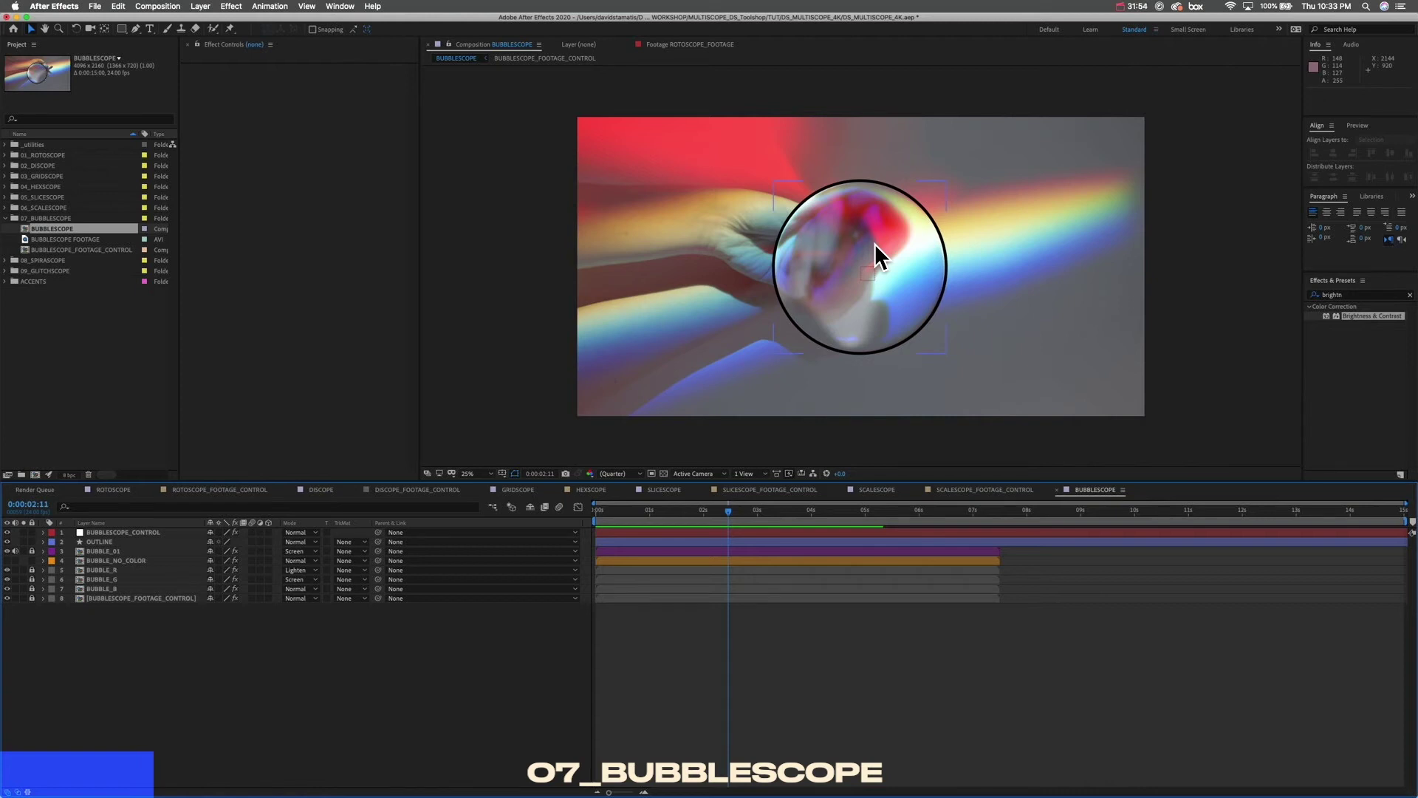
drag(730, 508, 665, 511)
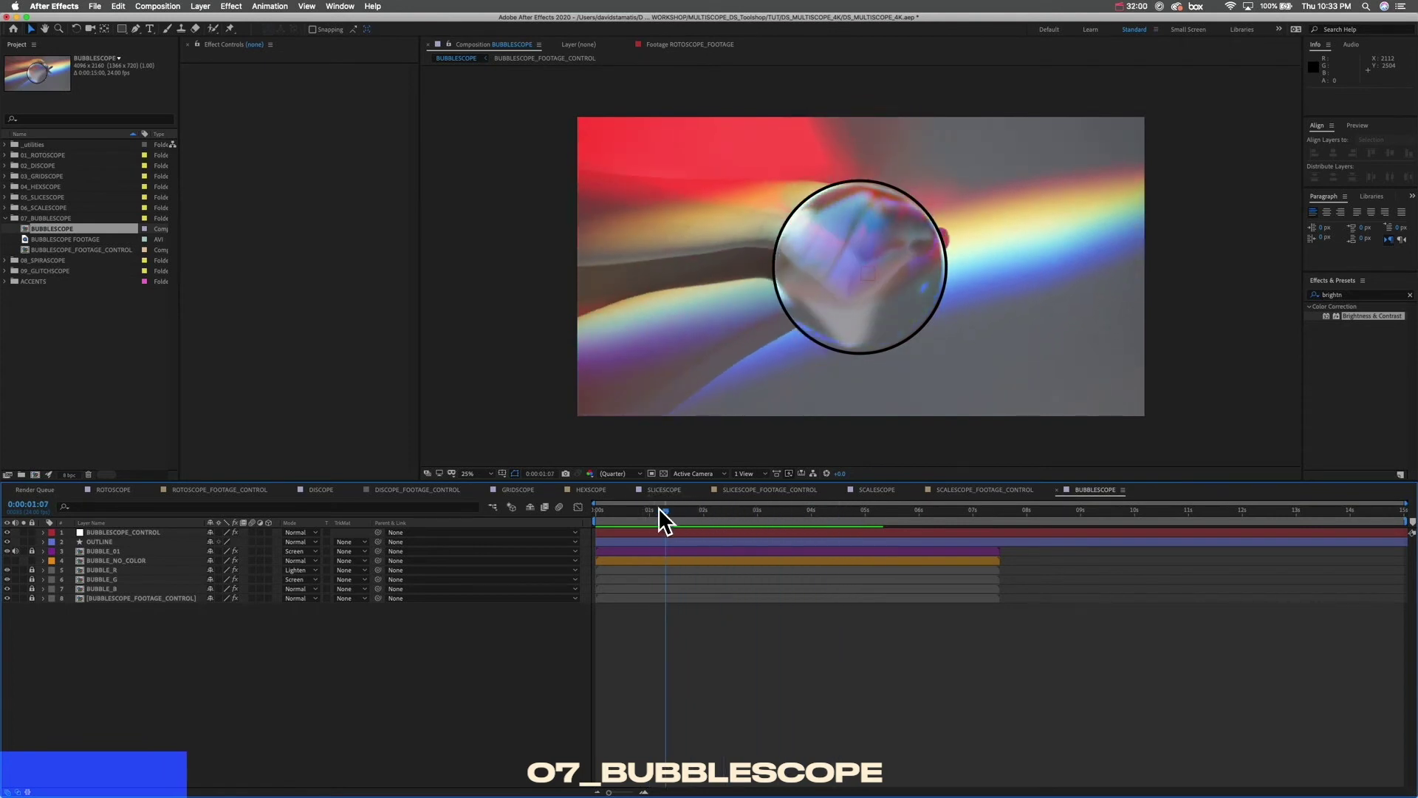
Step: Hide the OUTLINE layer to compare the bubble without its ring at different frames, and show the layer again
click(102, 541)
click(162, 629)
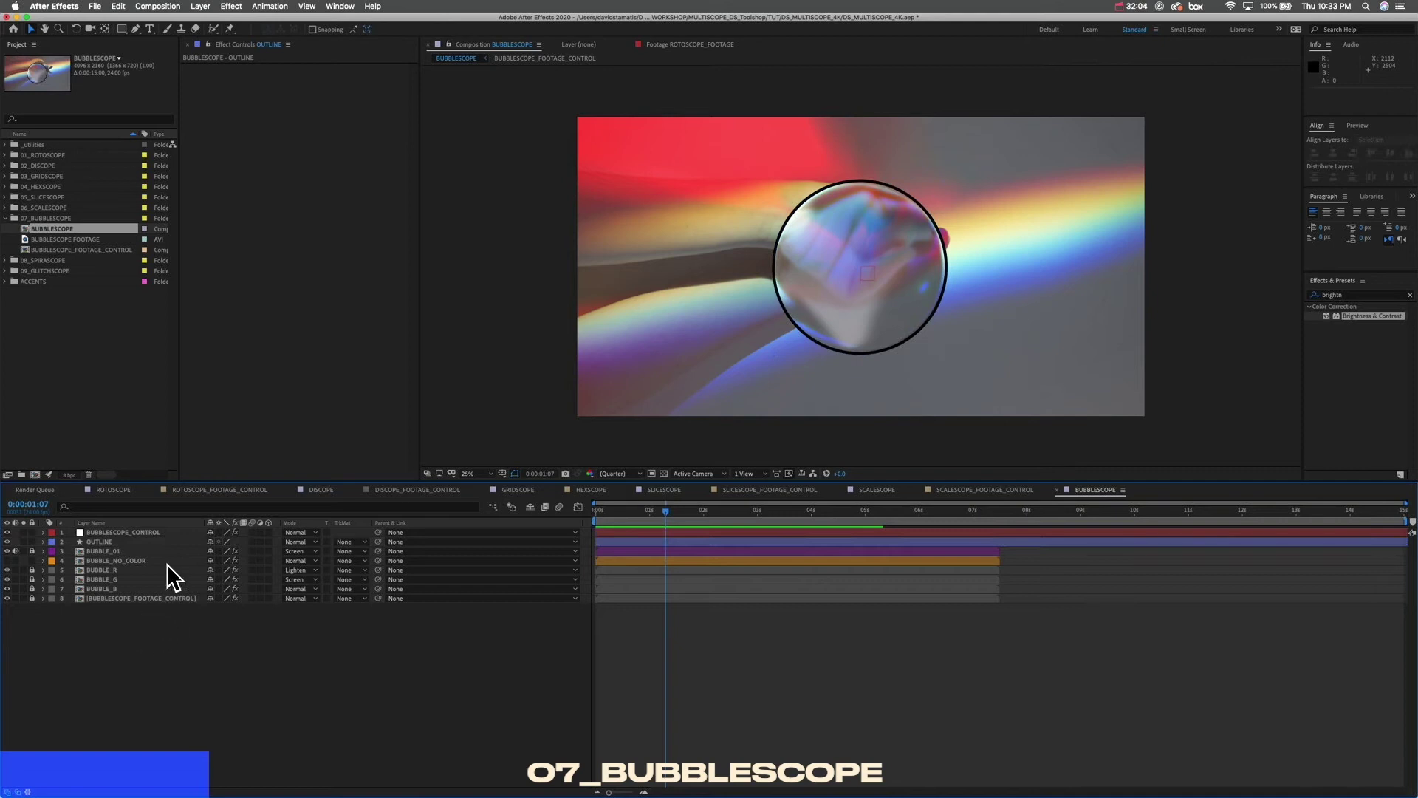
click(87, 542)
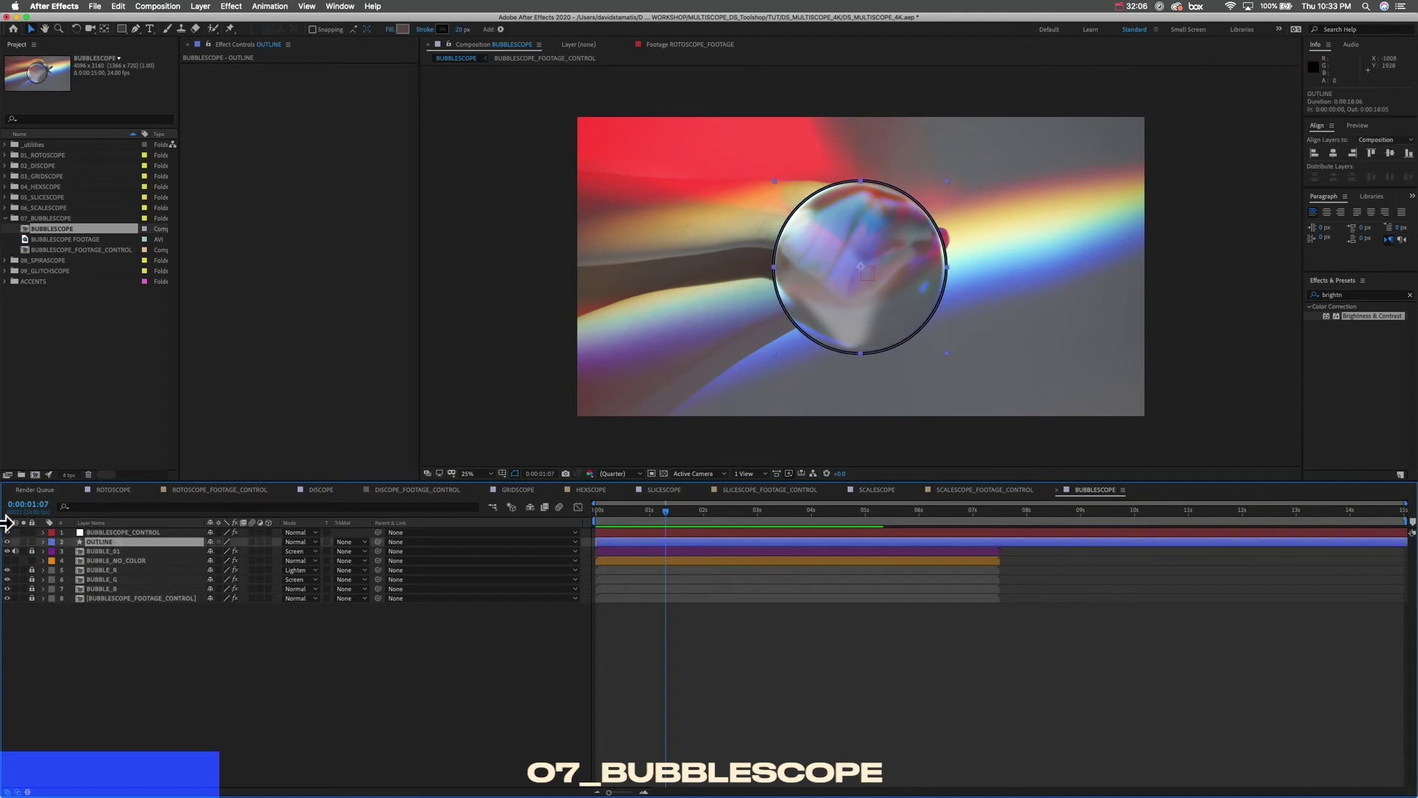
click(187, 693)
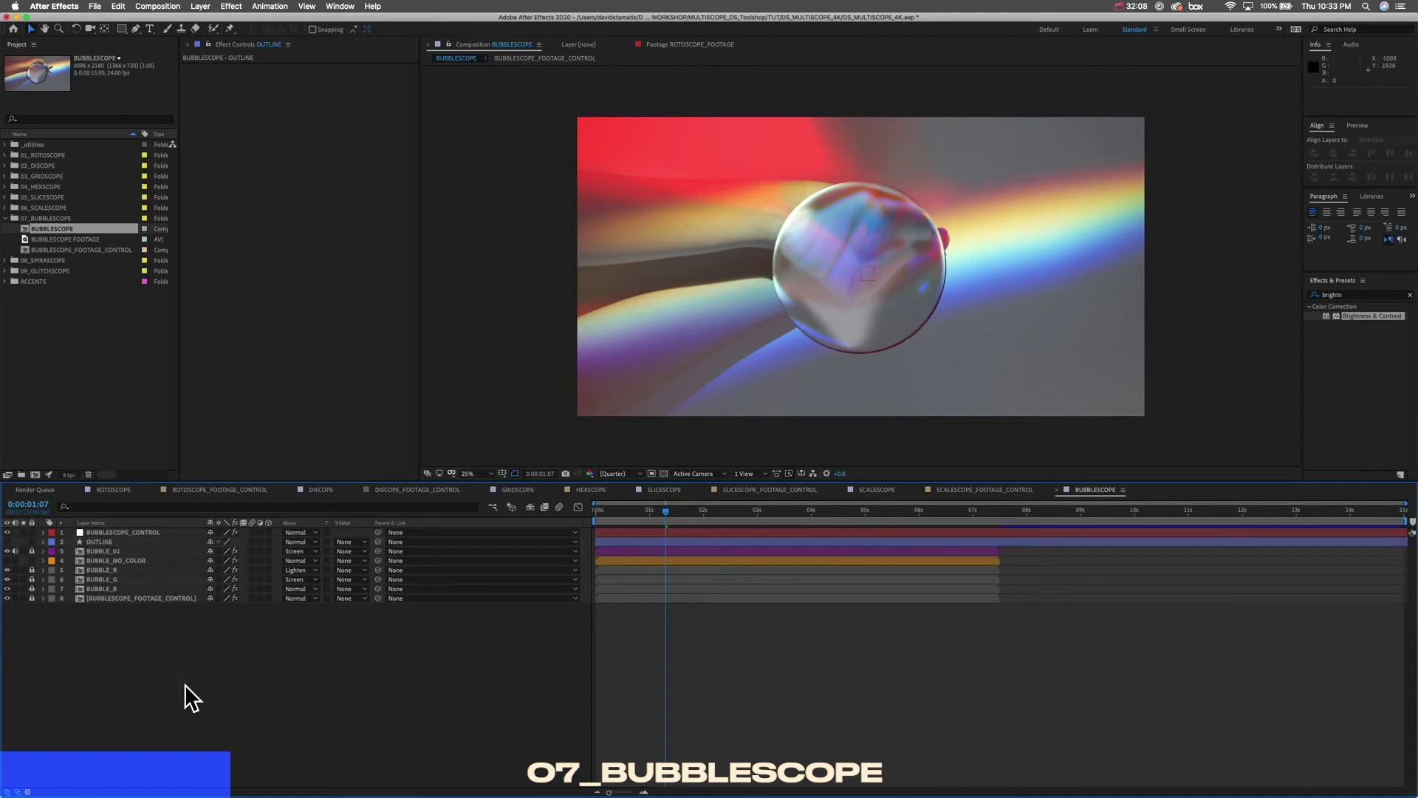
mouse_move(672, 507)
mouse_down()
mouse_move(793, 510)
mouse_move(686, 516)
mouse_up()
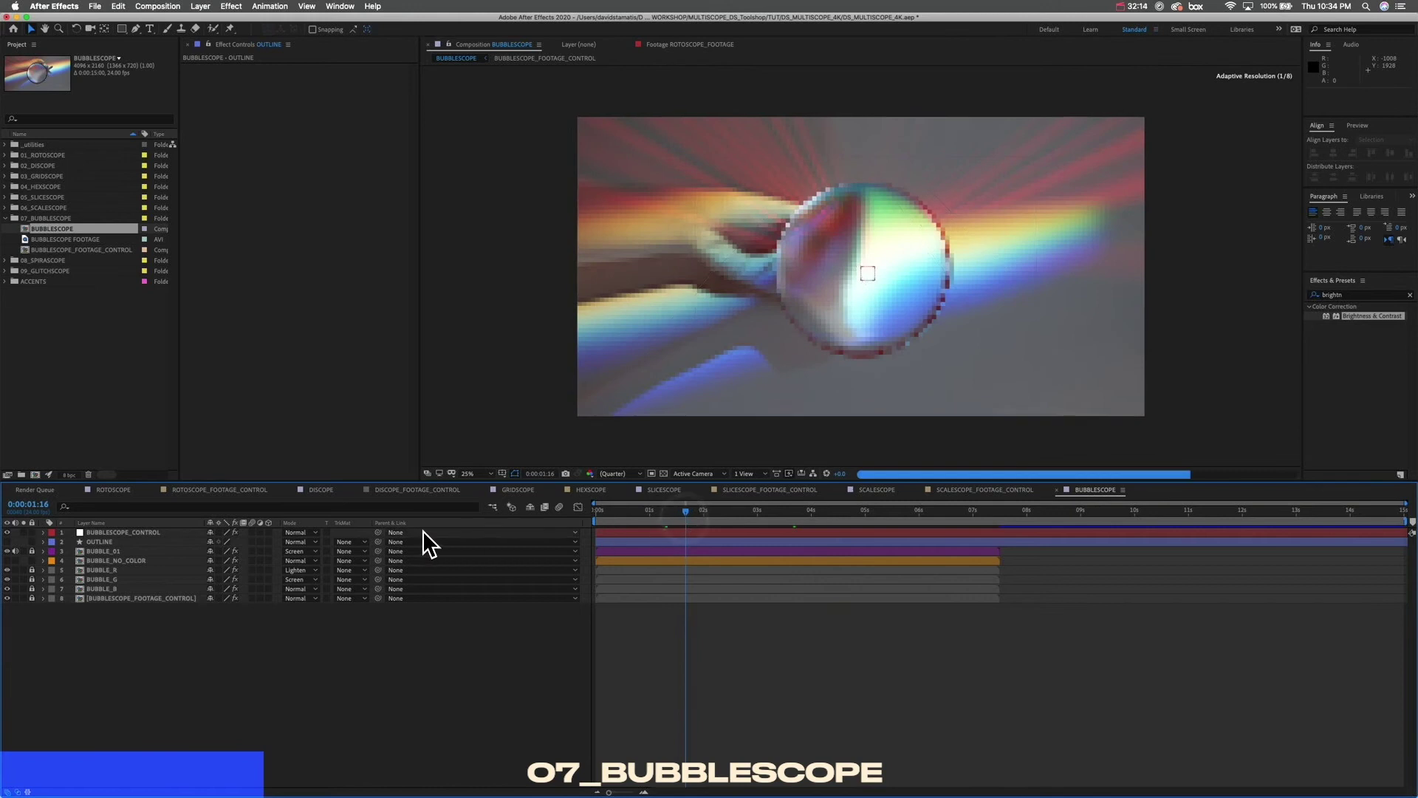
click(7, 542)
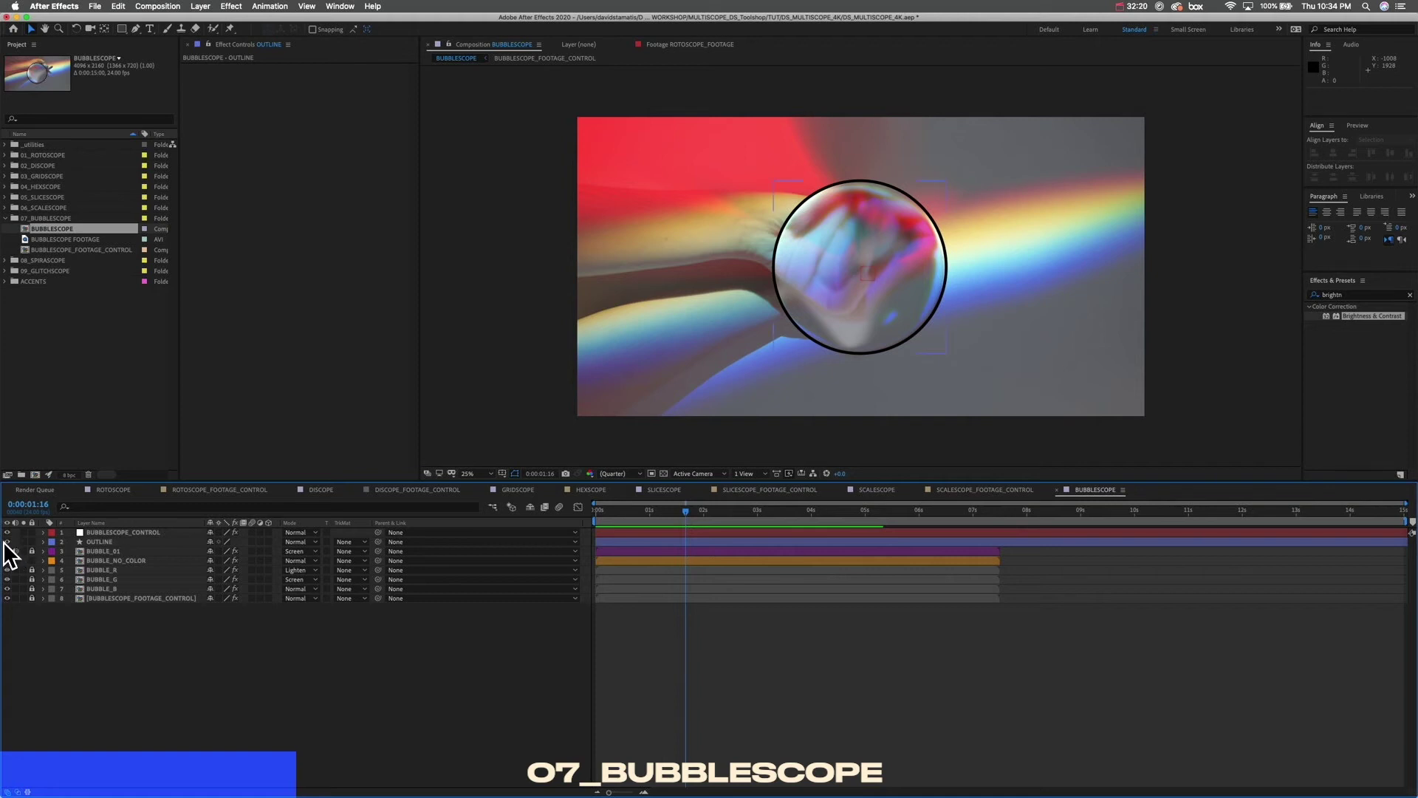
click(7, 541)
click(125, 531)
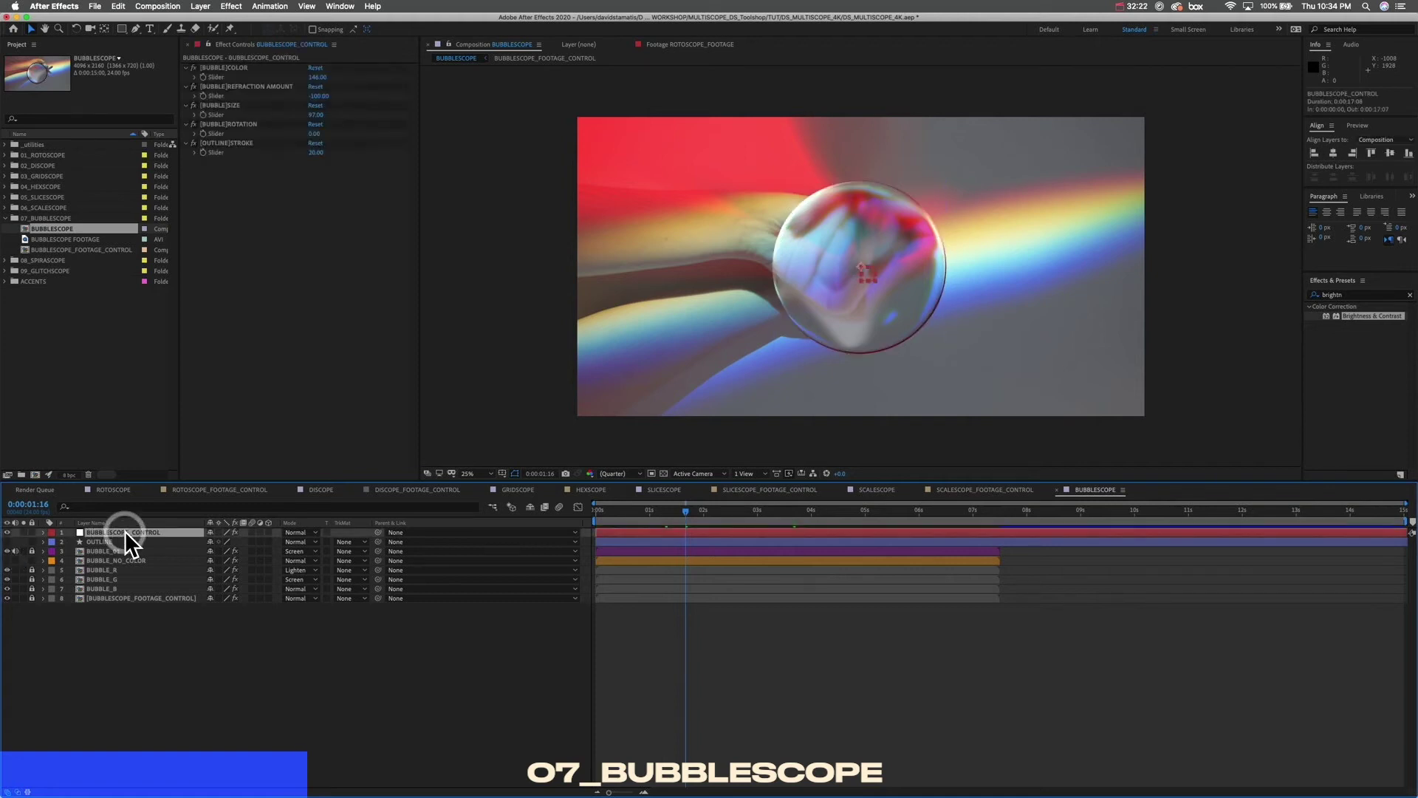
click(7, 541)
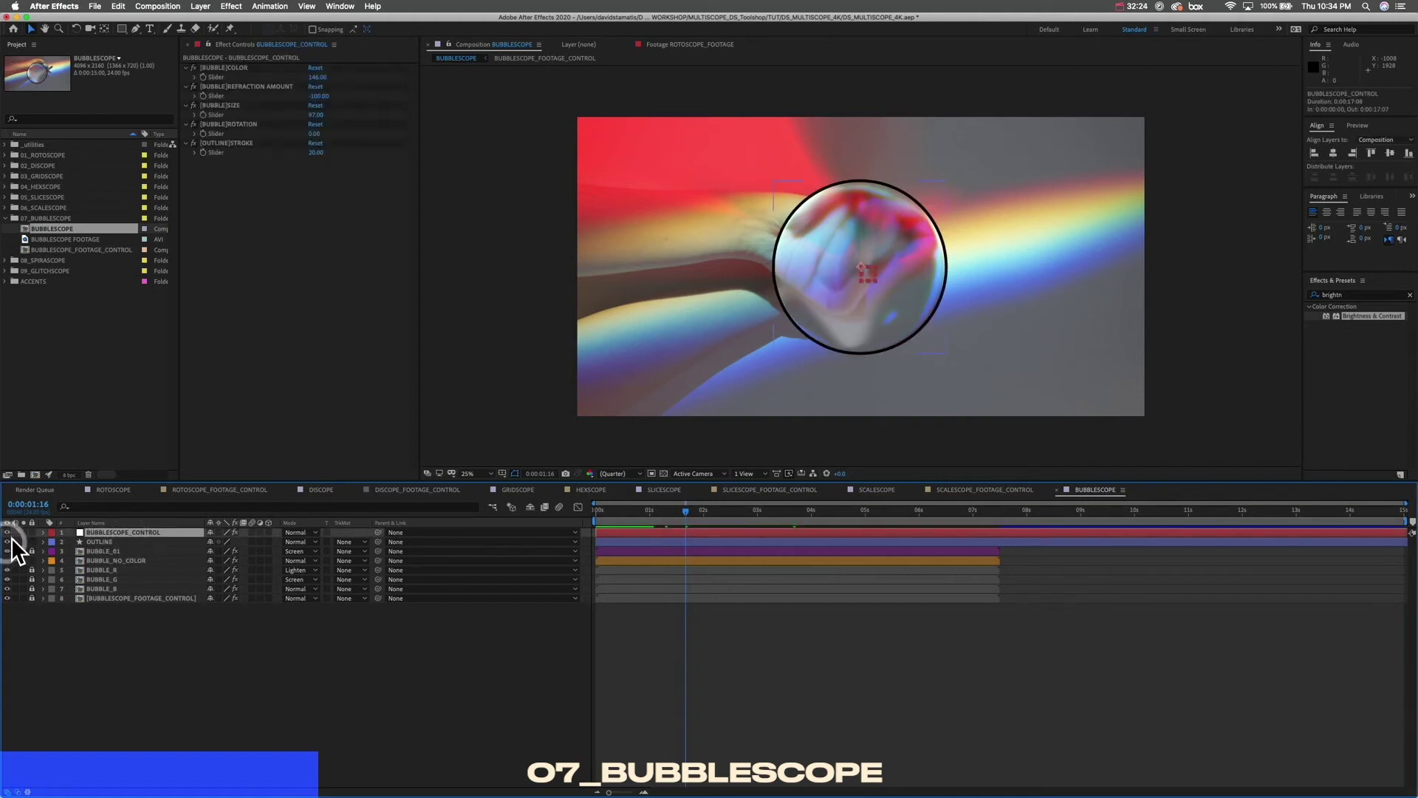
Step: Select [BUBBLE]COLOR on the BUBBLESCOPE_CONTROL layer, preview the composition from the start, and move the playhead to 0:00:04:06
click(118, 532)
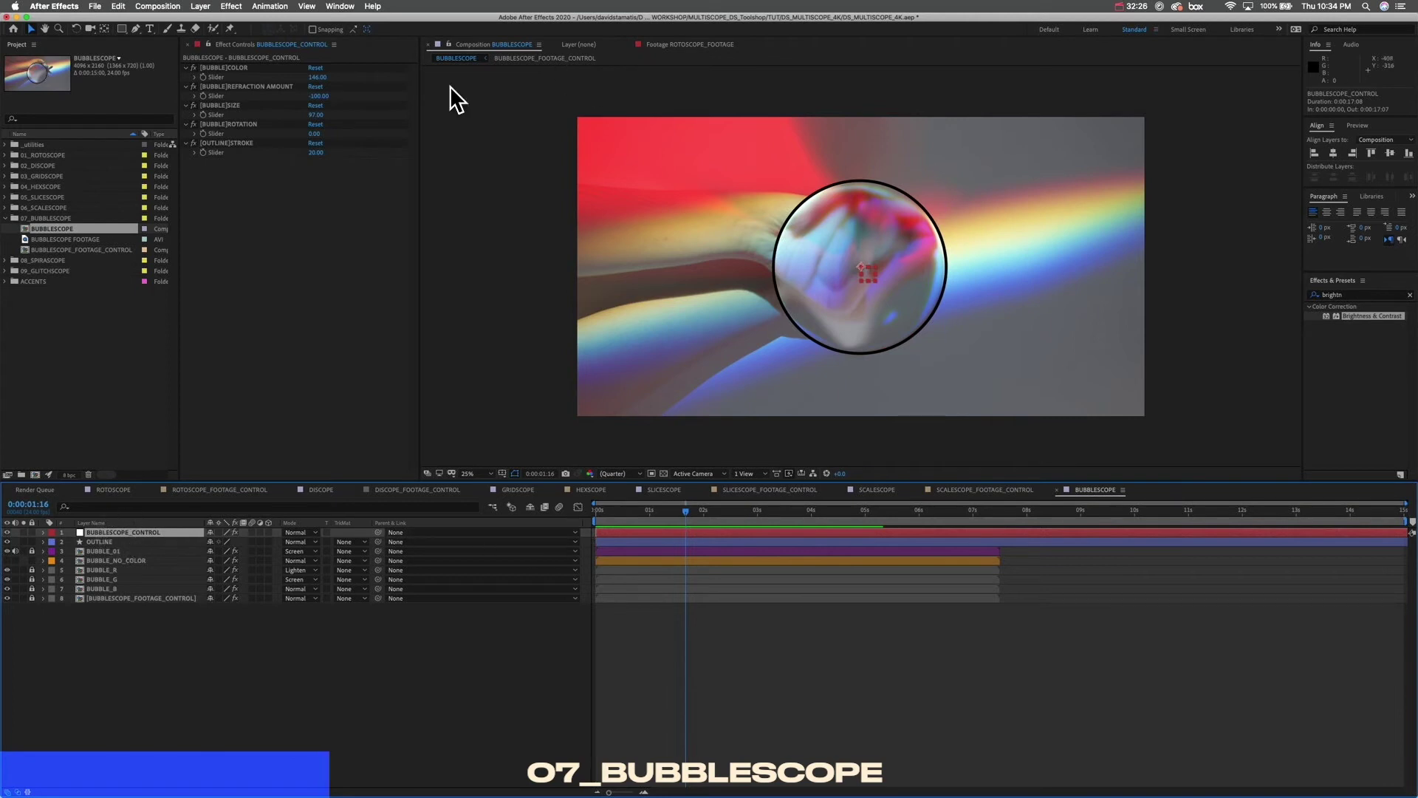
click(307, 254)
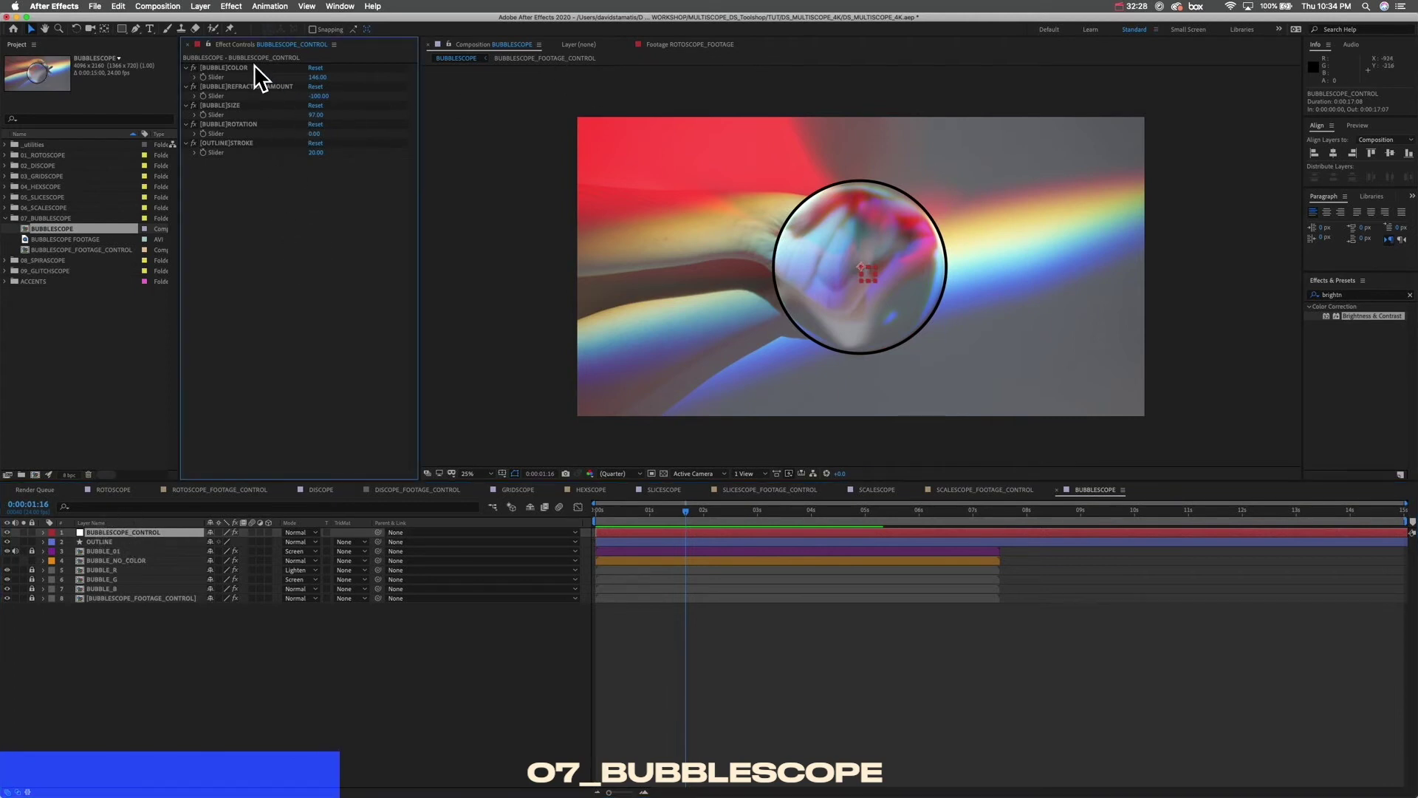
click(235, 67)
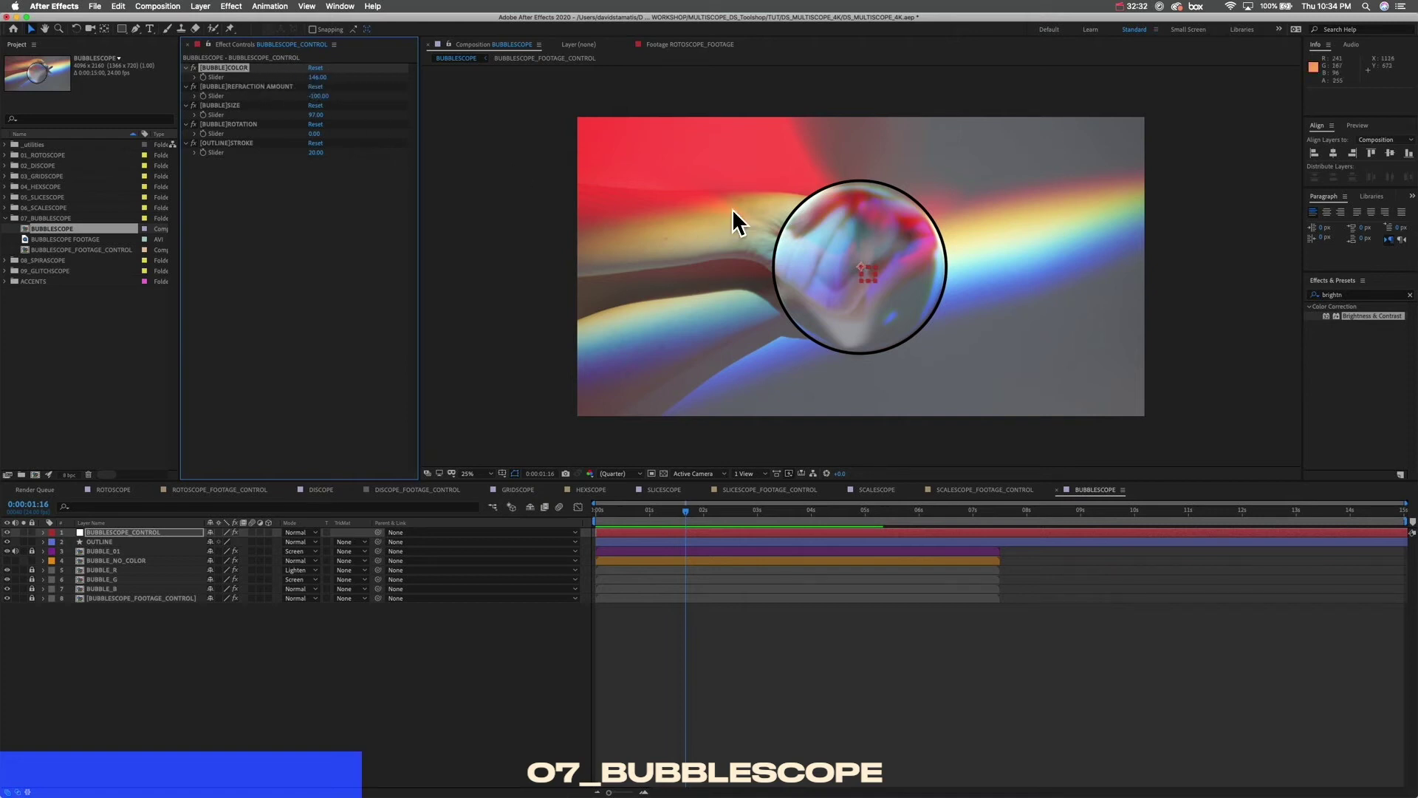
drag(690, 506, 564, 500)
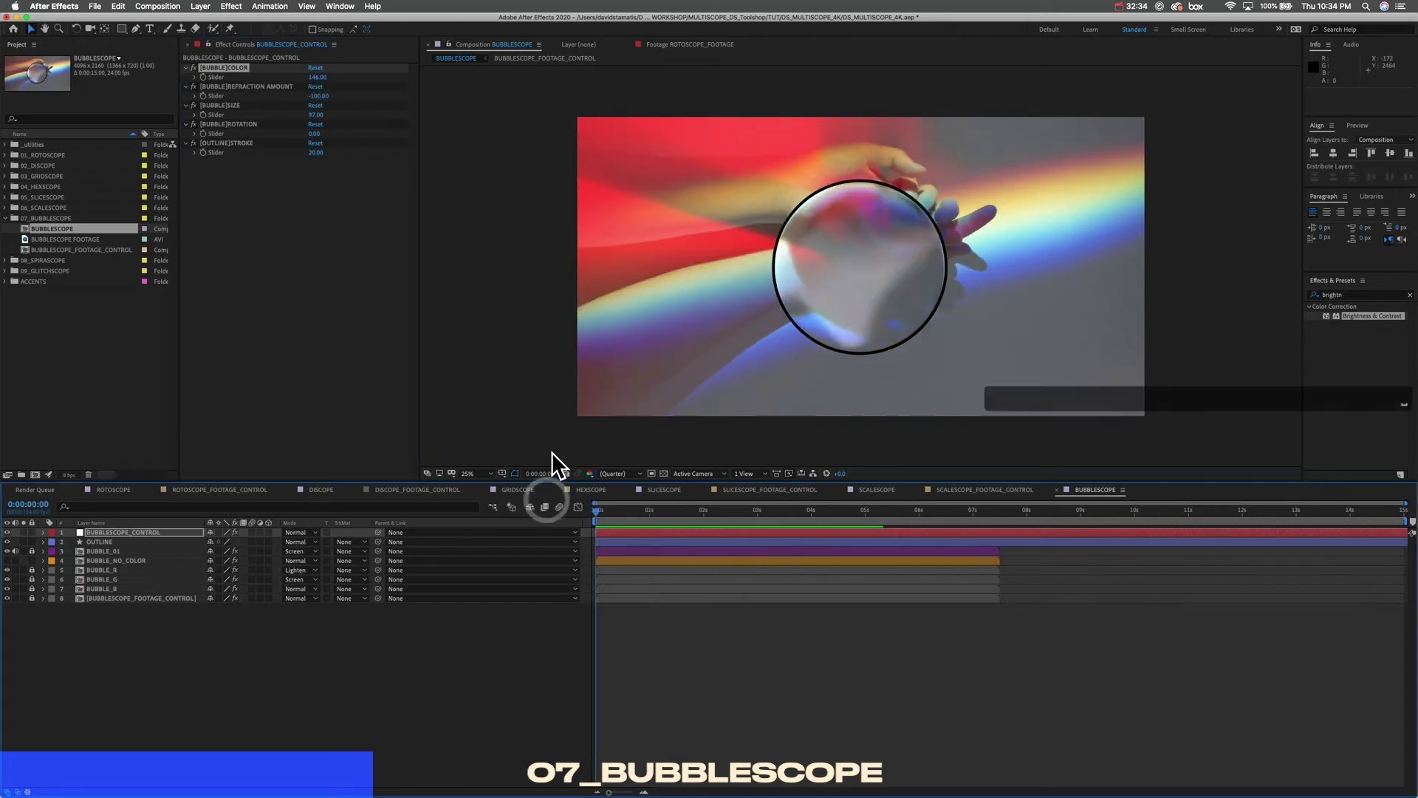
key(space)
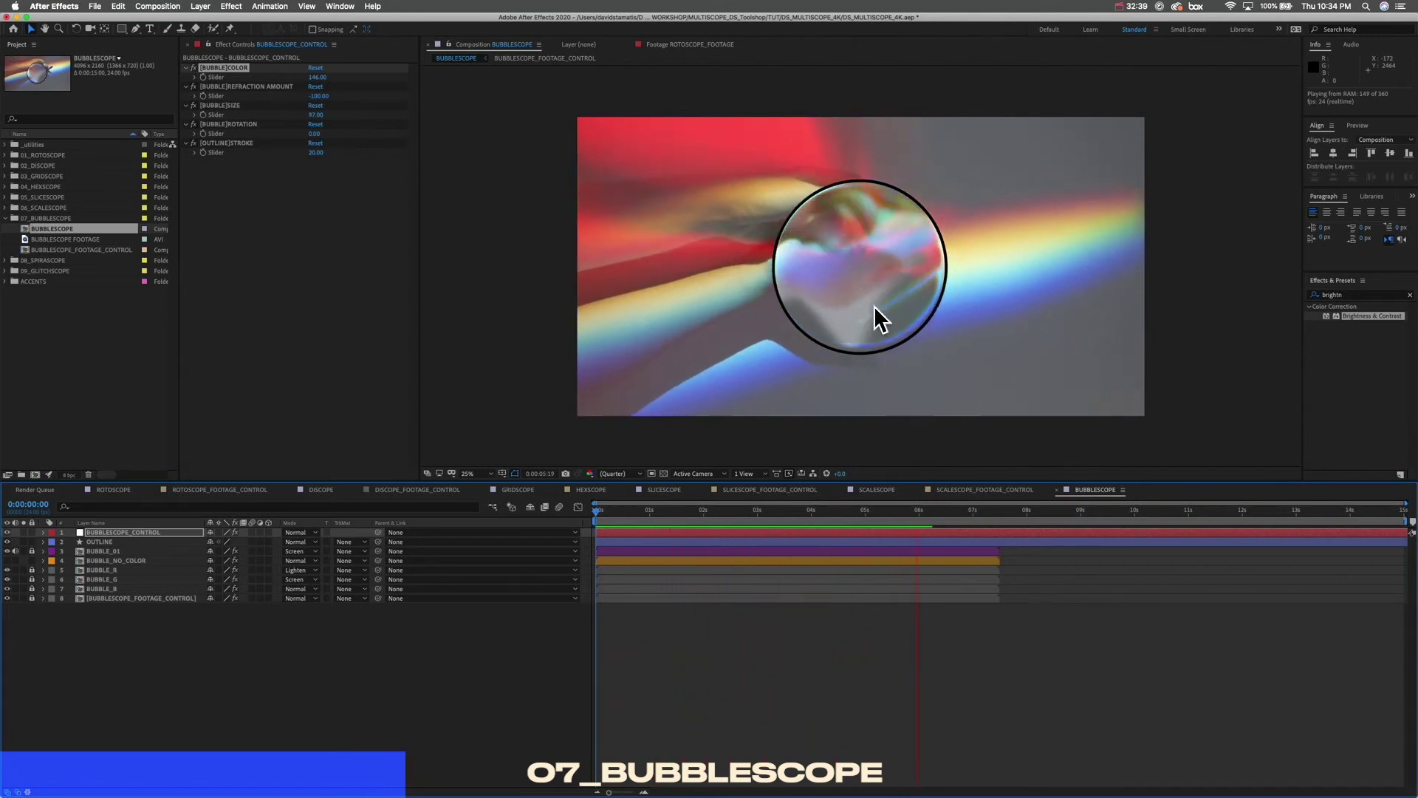
key(space)
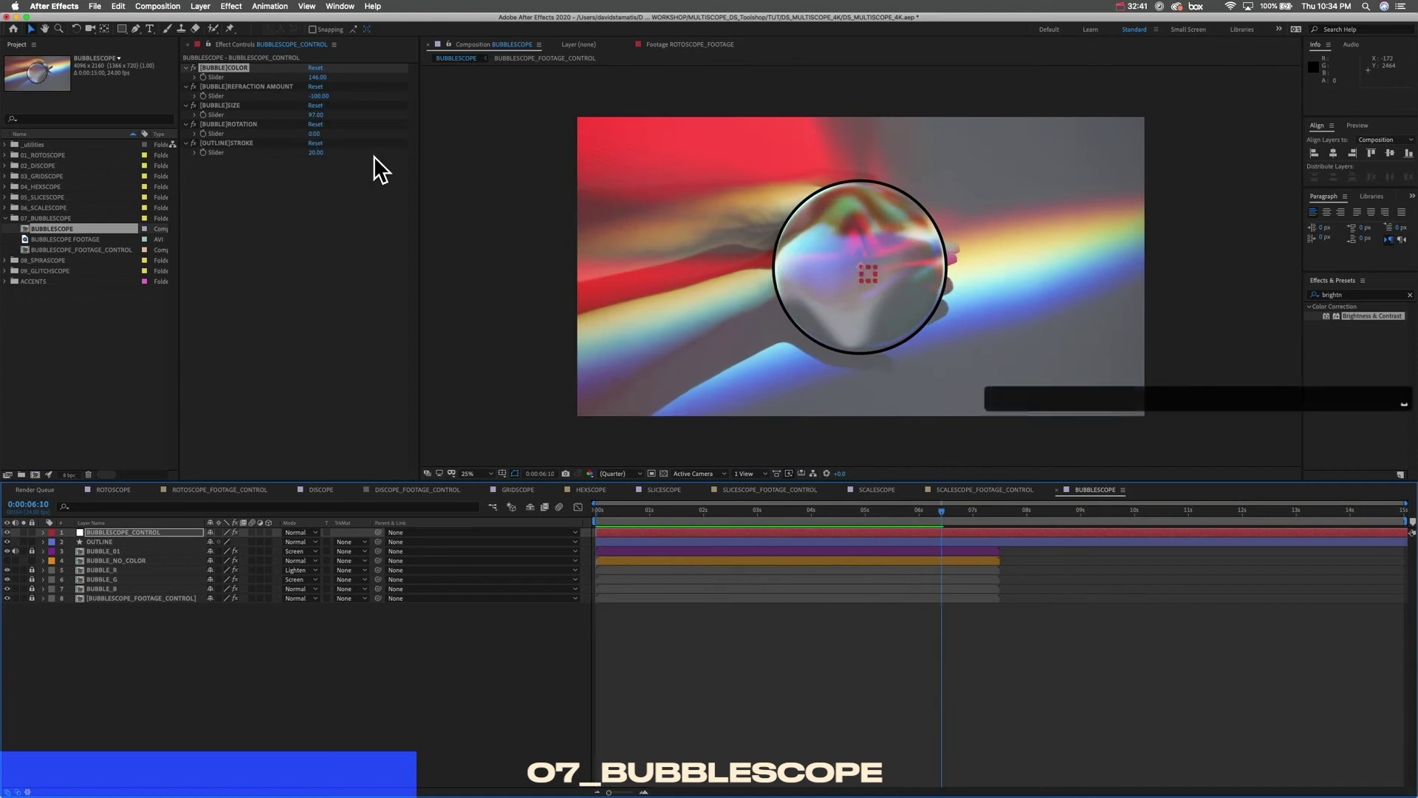
drag(942, 509, 824, 516)
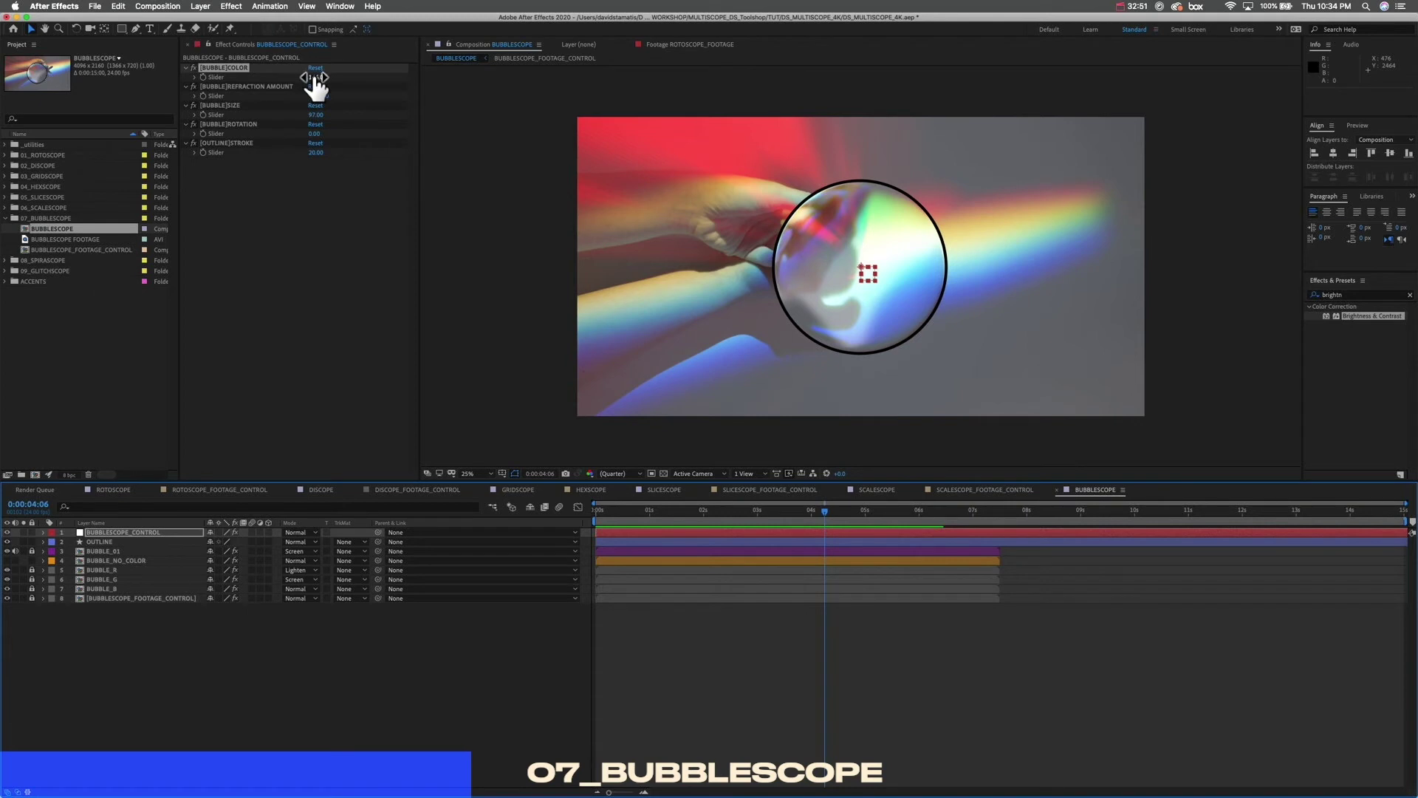
Step: Try a different [BUBBLE]COLOR value, set it to 0, and preview the look from the start of the timeline
drag(324, 77, 317, 78)
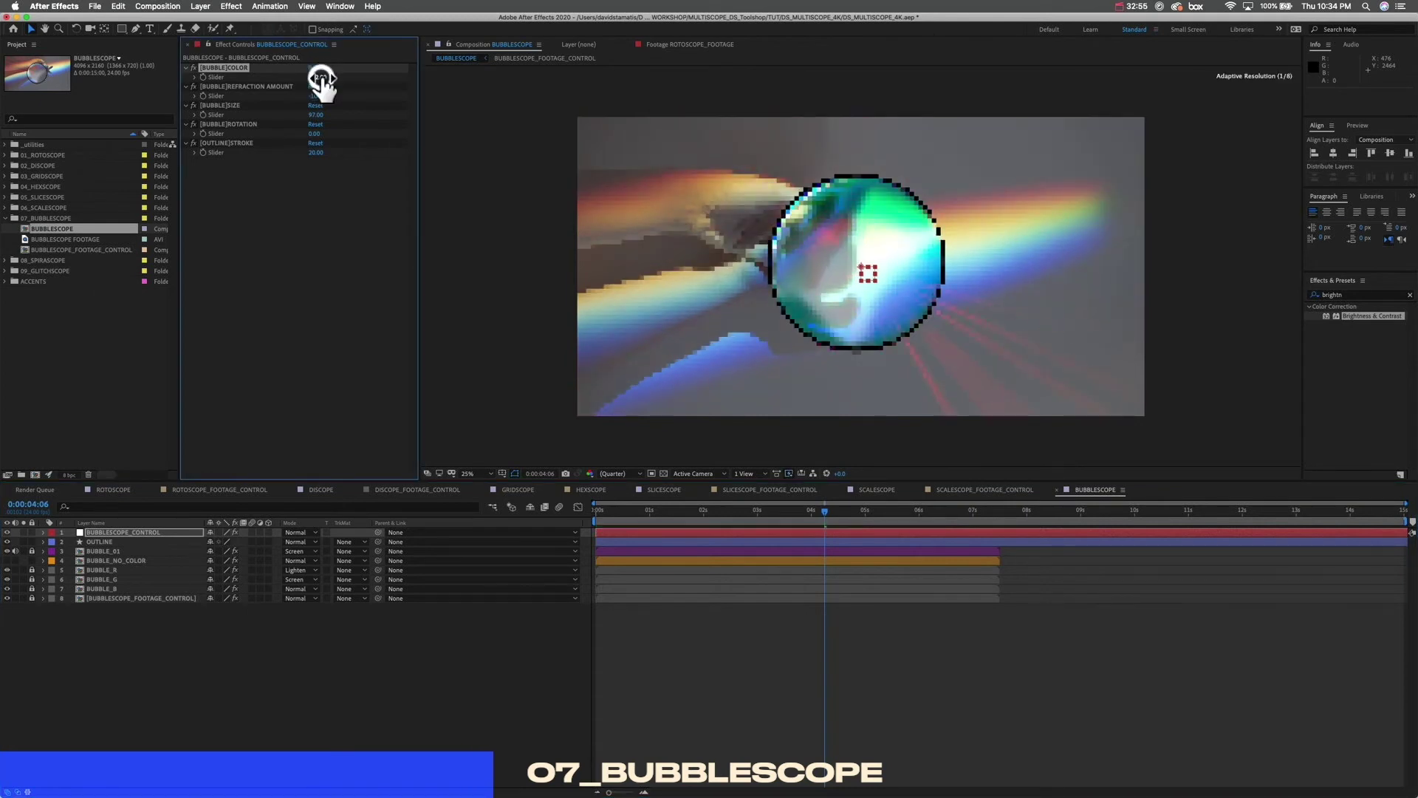
click(318, 78)
text(0)
key(Return)
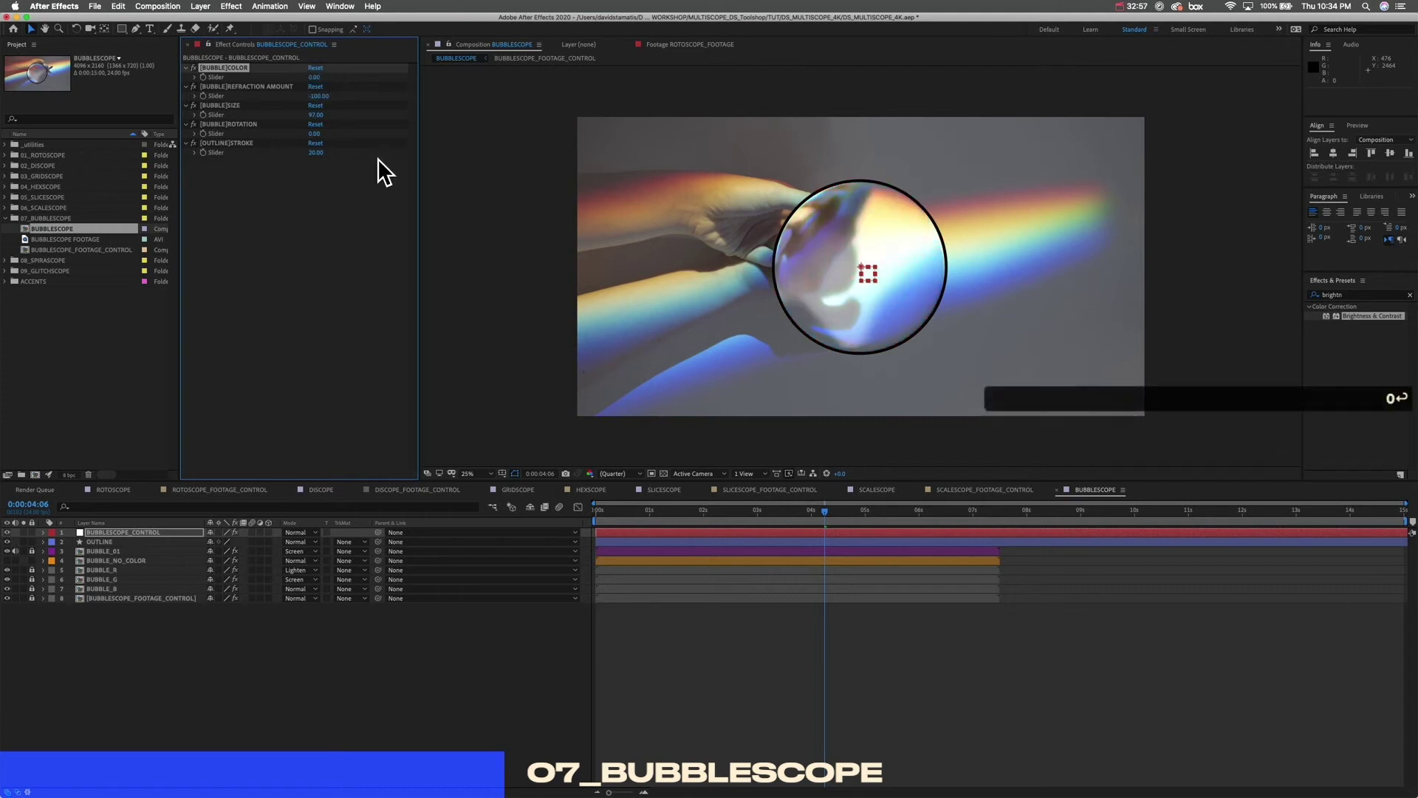
drag(824, 511, 608, 510)
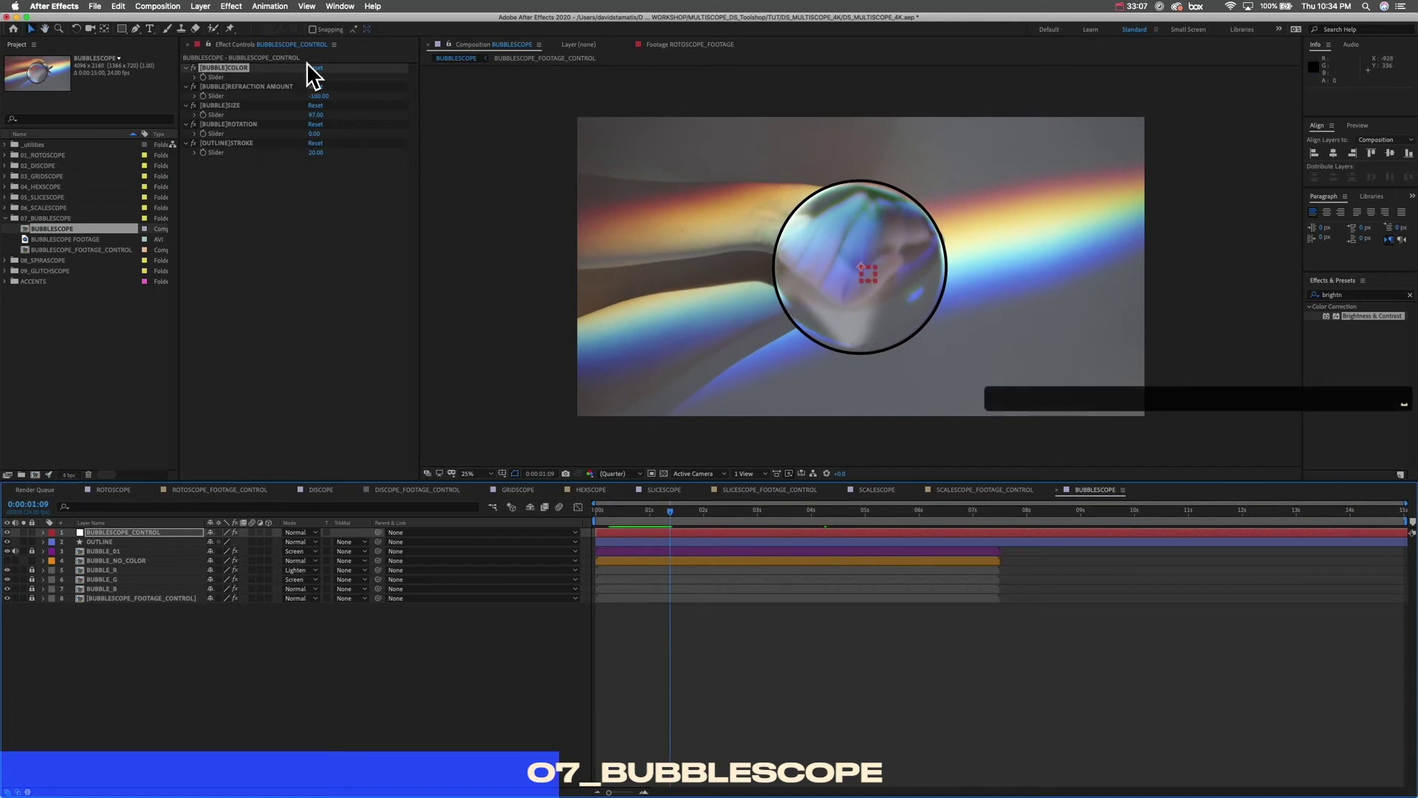
Step: Experiment with higher [BUBBLE]COLOR values, including 144 and 147, to compare the color shifts
drag(314, 79, 356, 83)
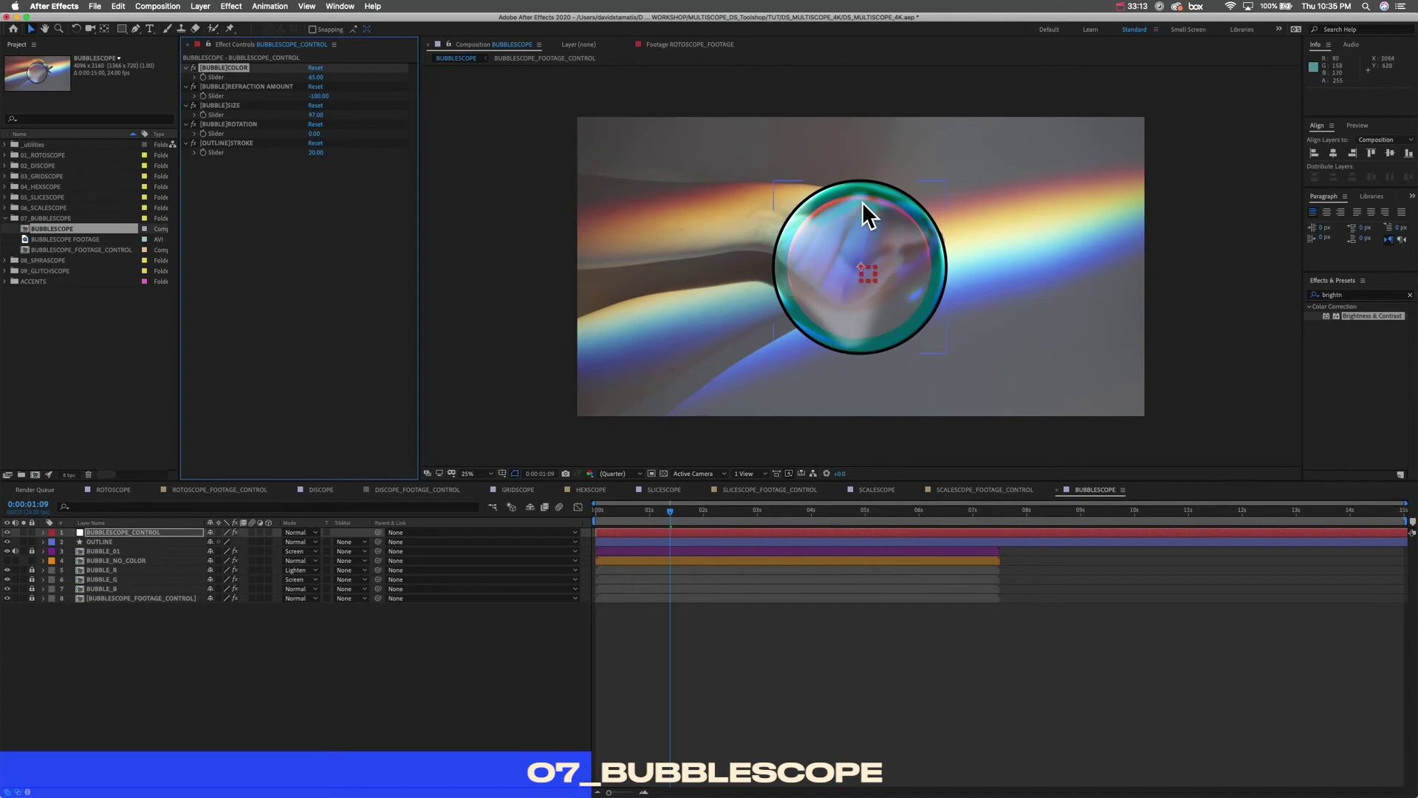
mouse_move(318, 77)
mouse_down()
mouse_move(349, 86)
mouse_move(325, 78)
mouse_move(335, 85)
mouse_up()
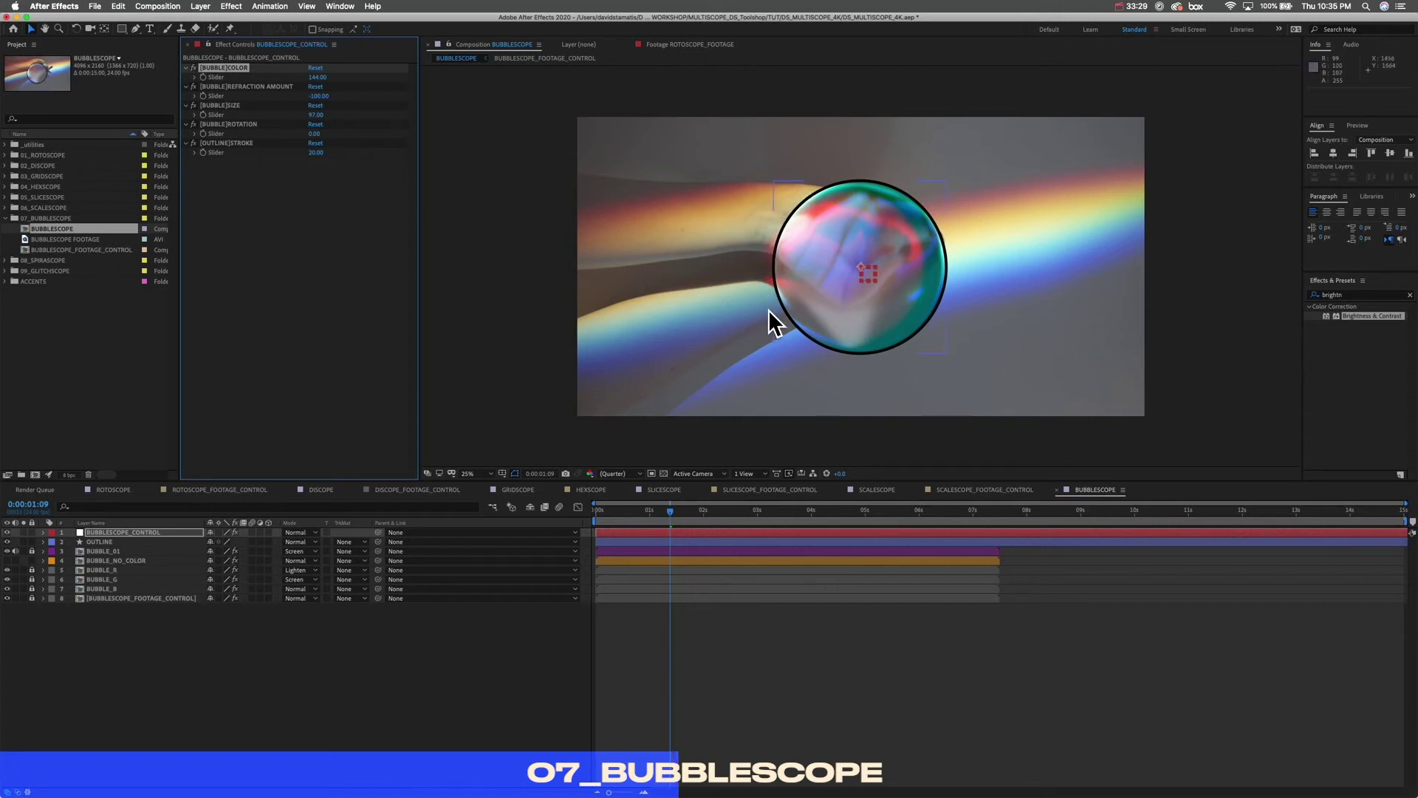
drag(318, 77, 319, 79)
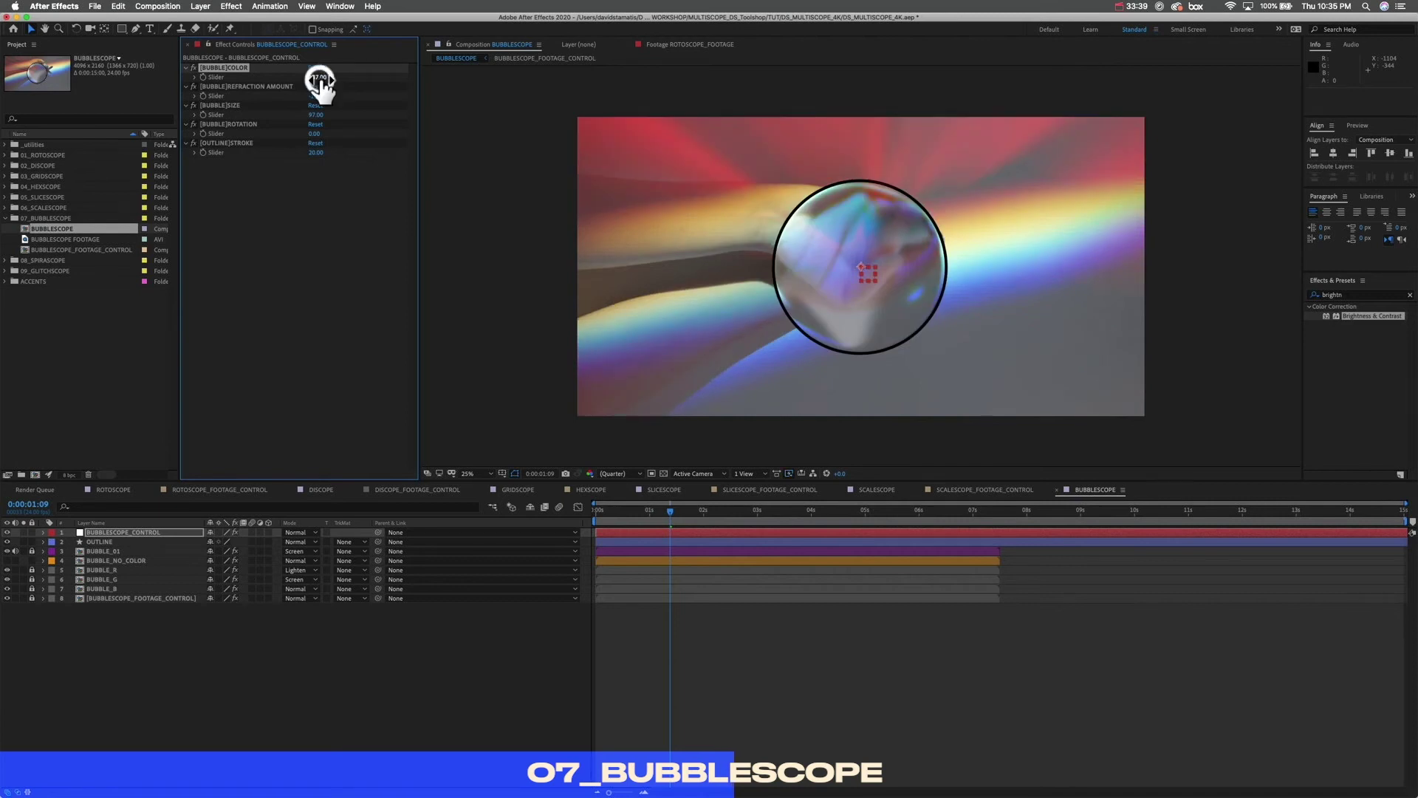
Step: Set [BUBBLE]COLOR to 145 and preview the composition from the start
click(330, 79)
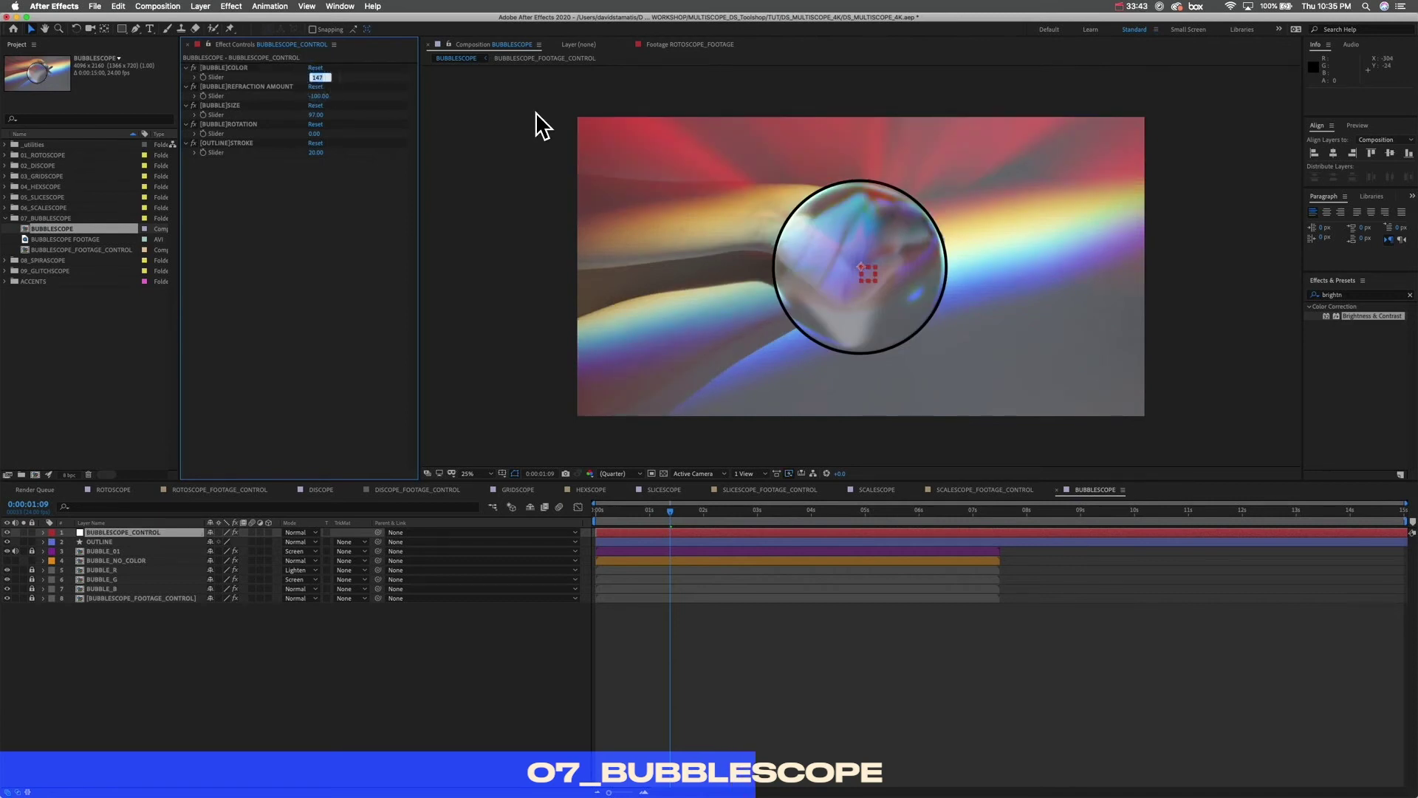
text(145)
key(Return)
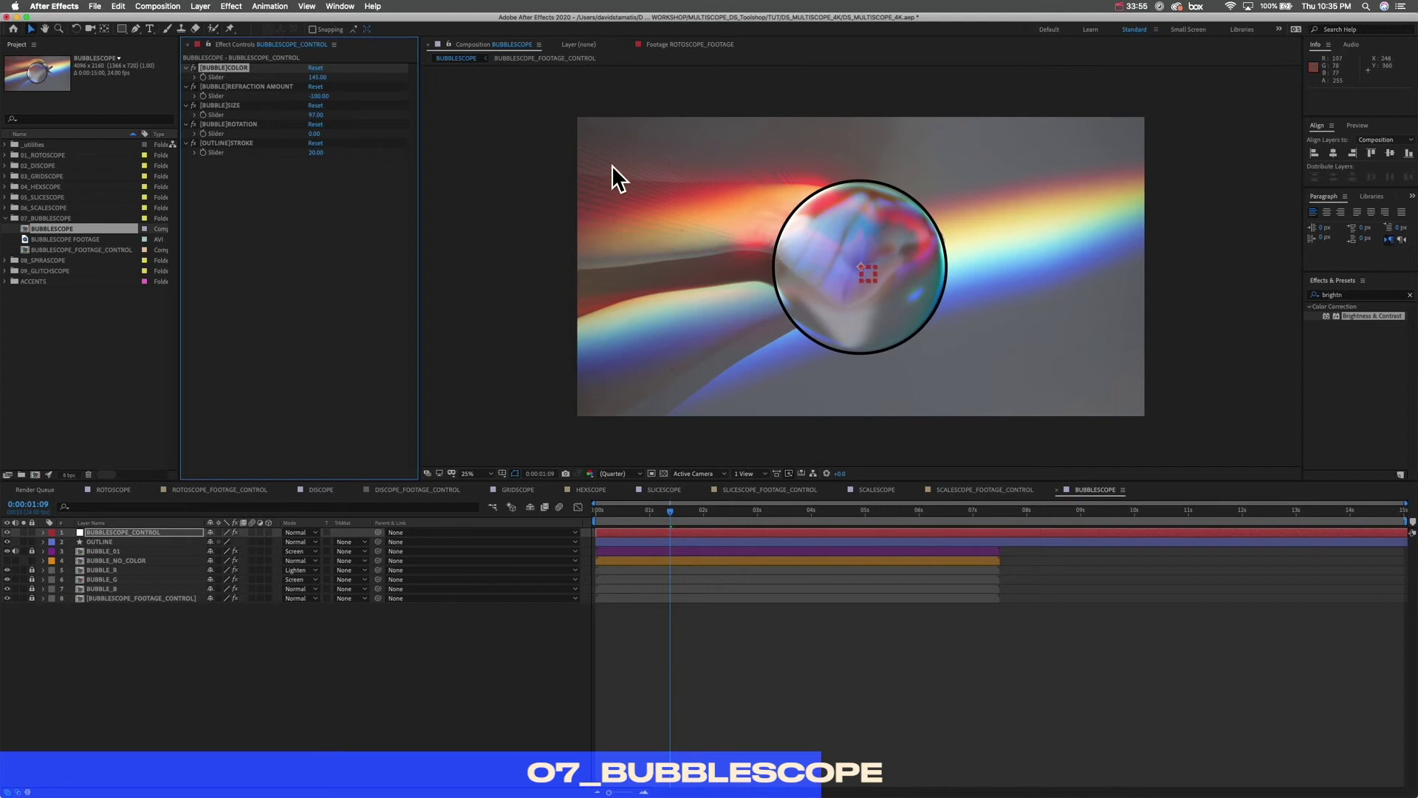
drag(658, 513, 541, 516)
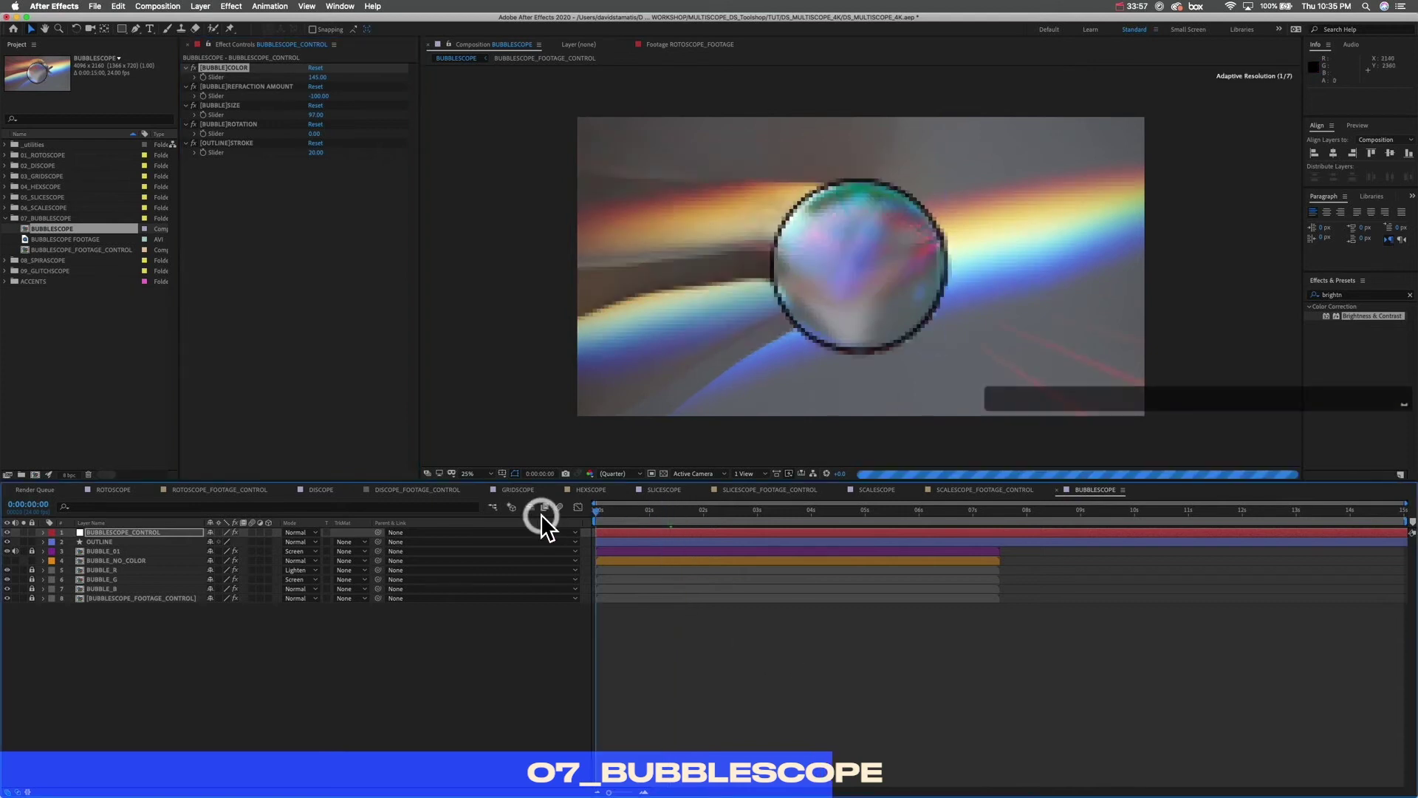
key(space)
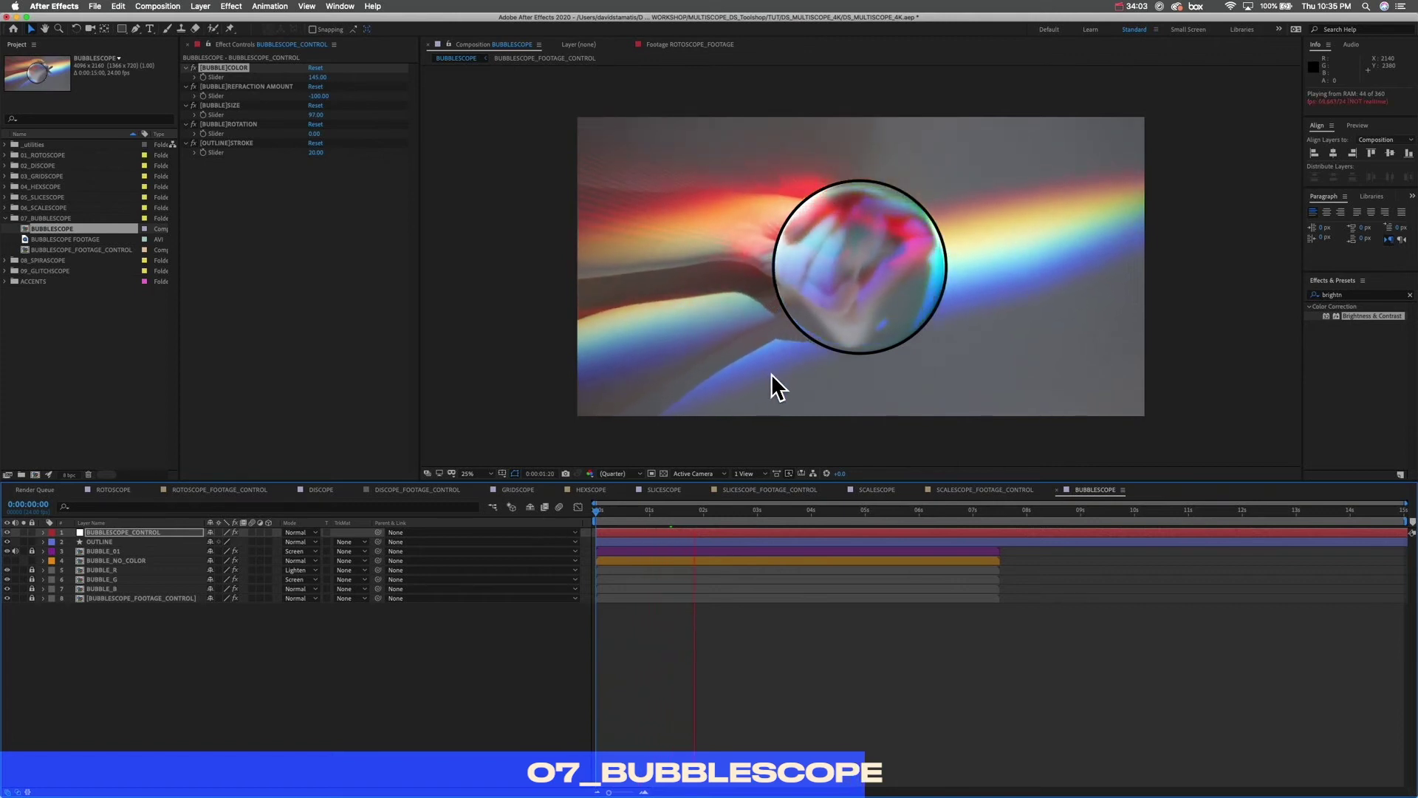
key(space)
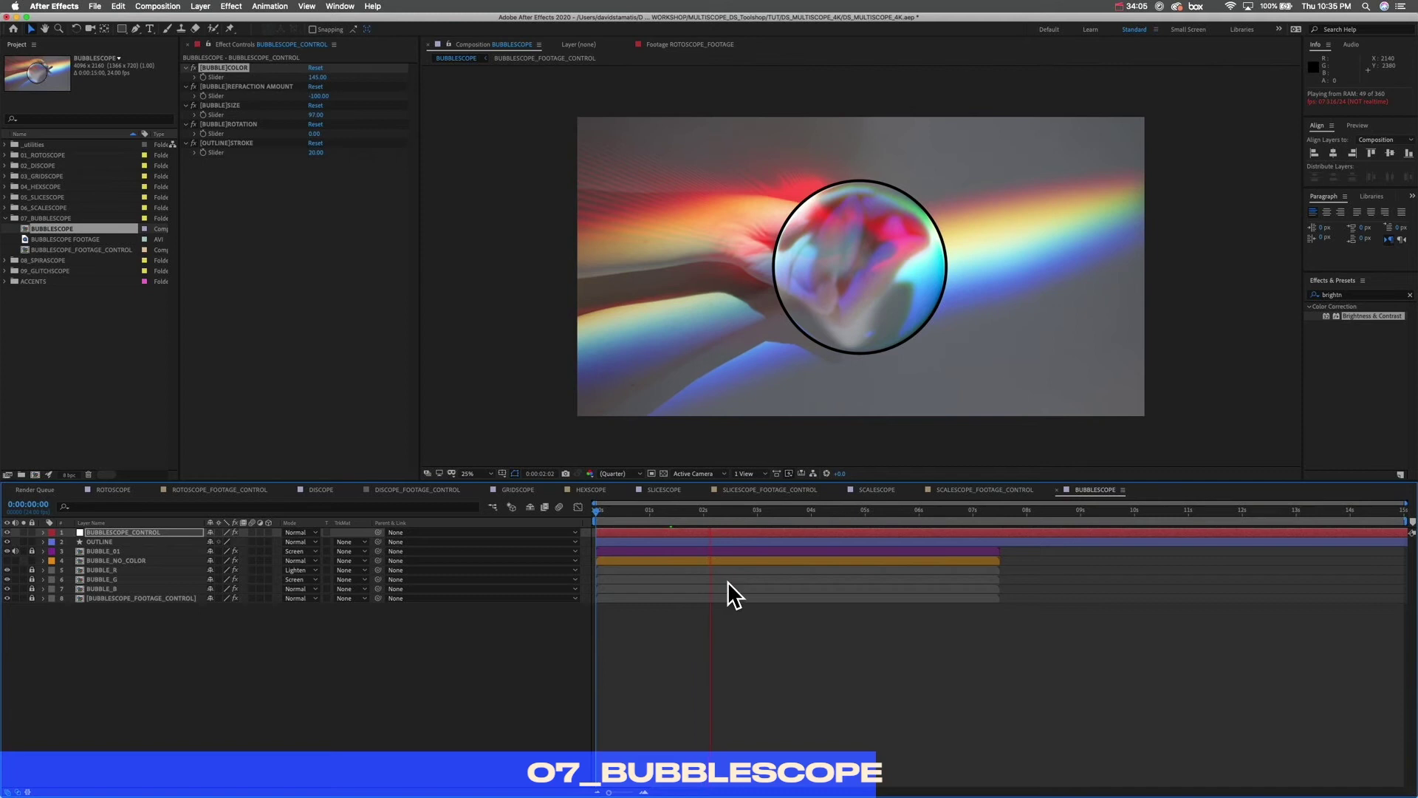
Step: Try stronger and weaker [BUBBLE]REFRACTION AMOUNT values, ending at -42
click(274, 87)
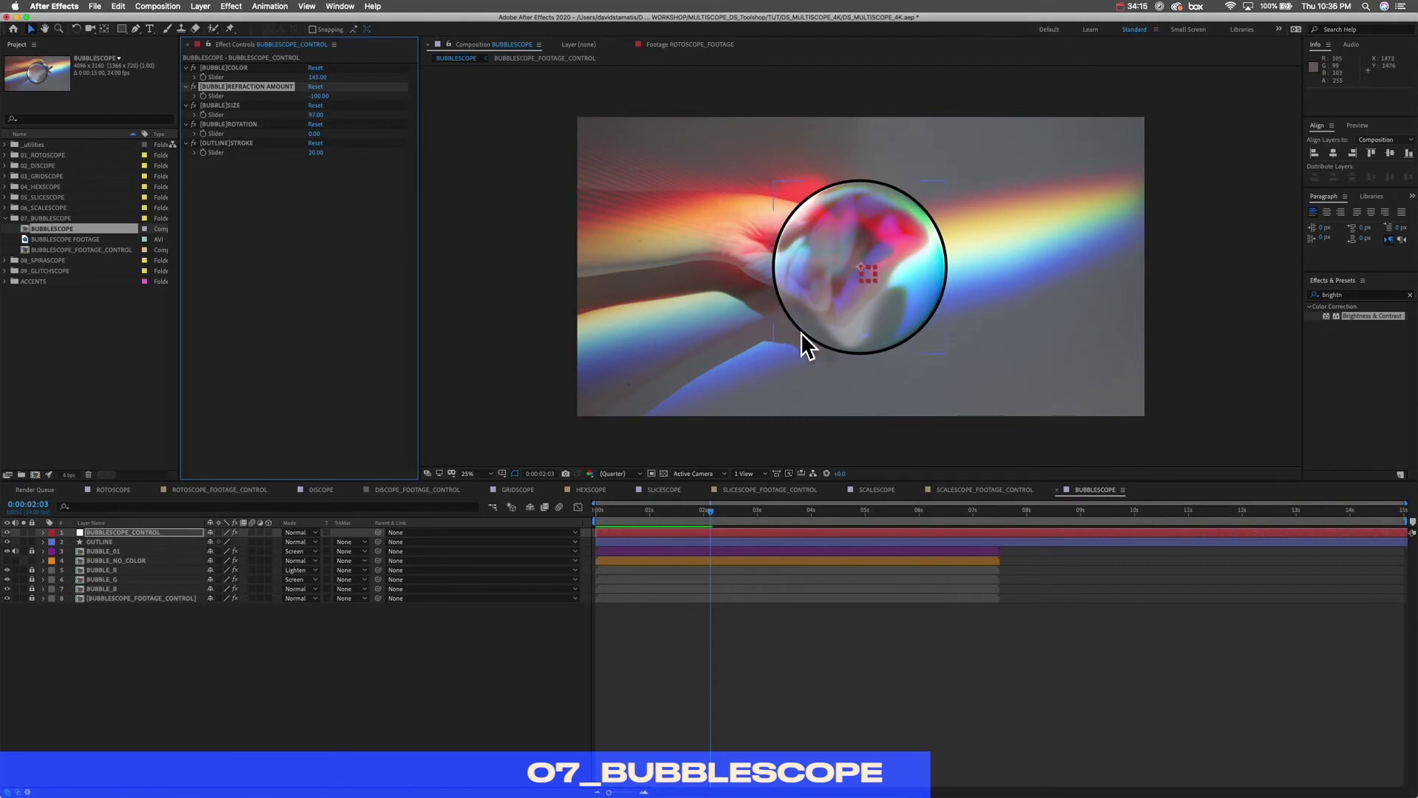
mouse_move(322, 96)
mouse_down()
mouse_move(300, 96)
mouse_move(440, 89)
mouse_move(196, 111)
mouse_move(316, 105)
mouse_up()
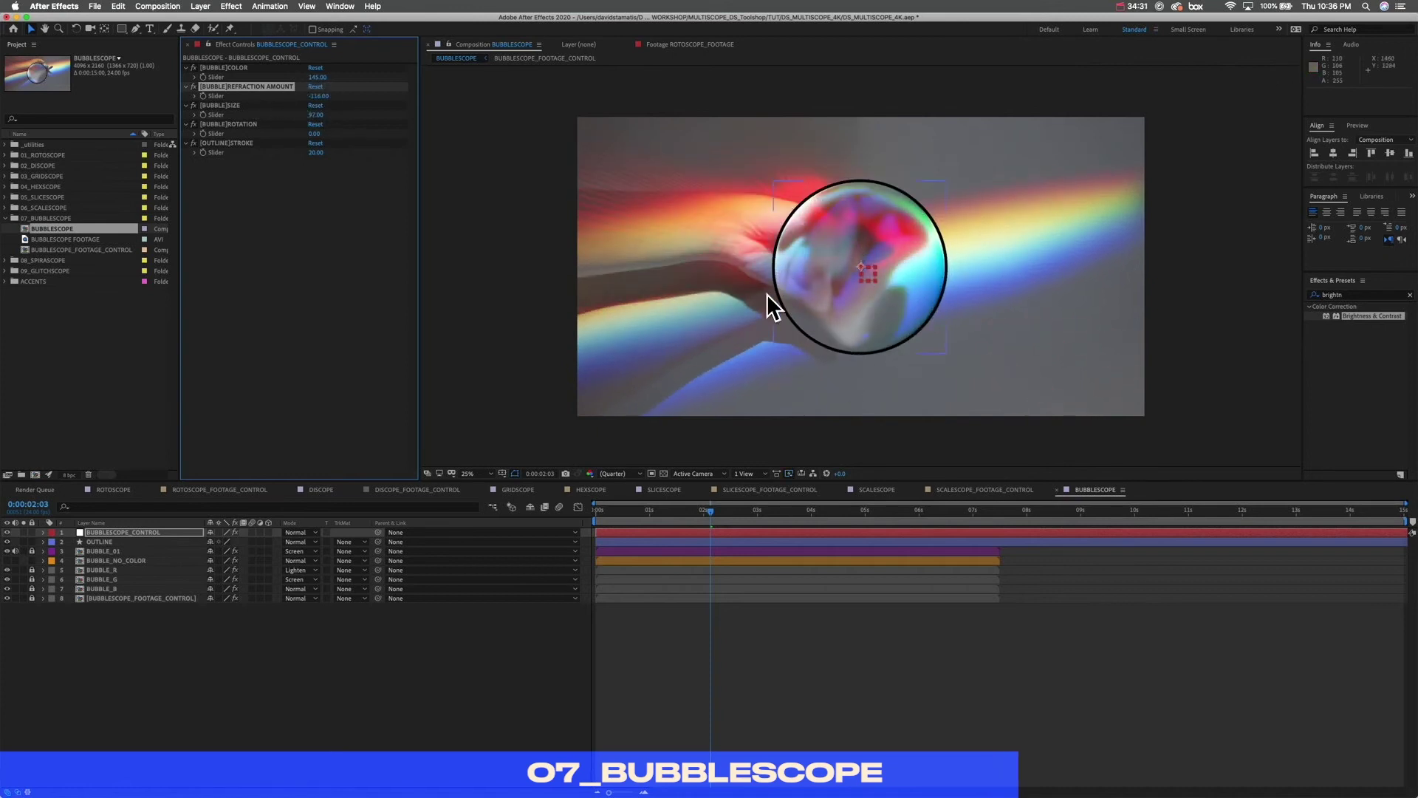
mouse_move(317, 96)
mouse_down()
mouse_move(375, 95)
mouse_move(253, 104)
mouse_move(360, 101)
mouse_move(288, 104)
mouse_move(338, 102)
mouse_up()
drag(371, 99, 320, 126)
Step: Select the [BUBBLE]SIZE control and enlarge the bubble slightly, to about 101
click(275, 107)
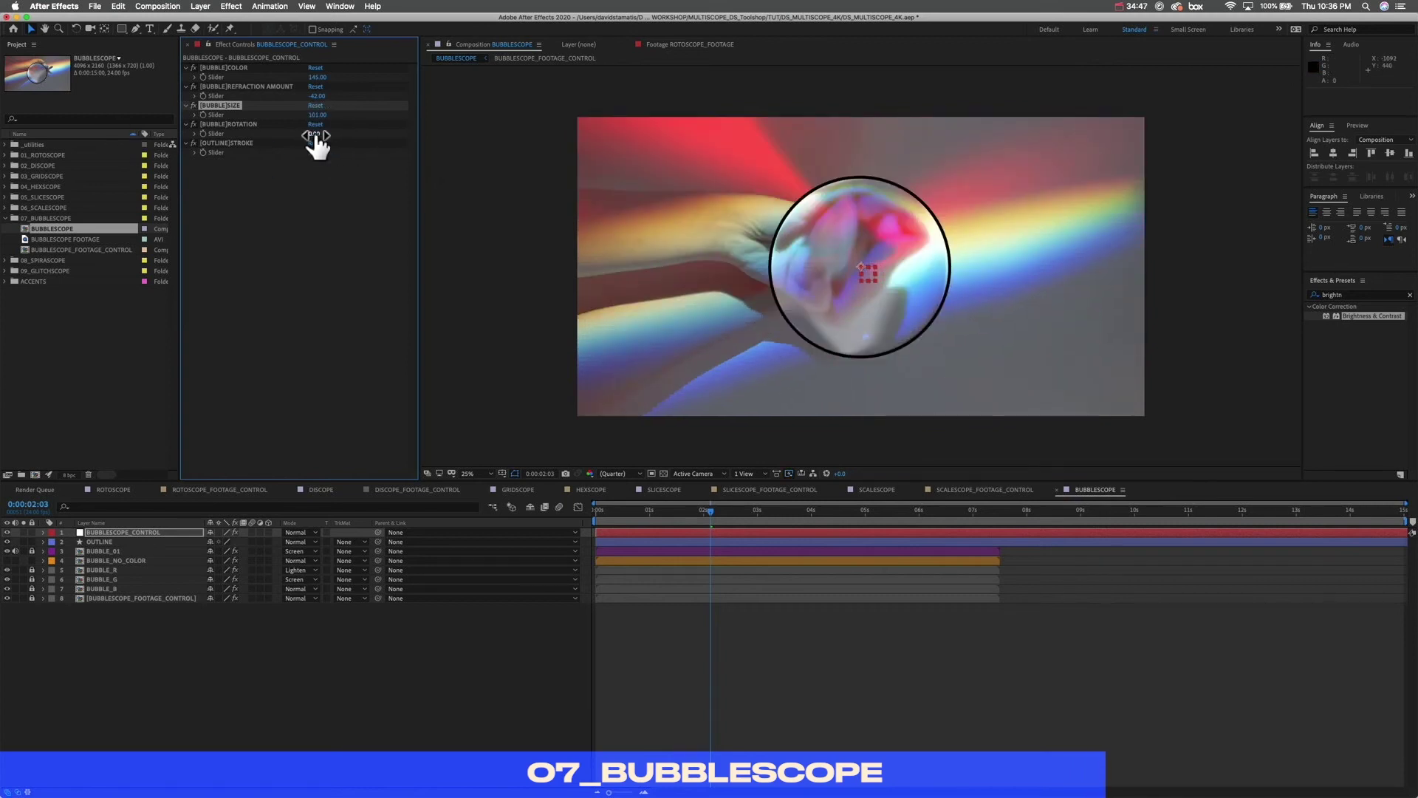
click(218, 124)
click(223, 107)
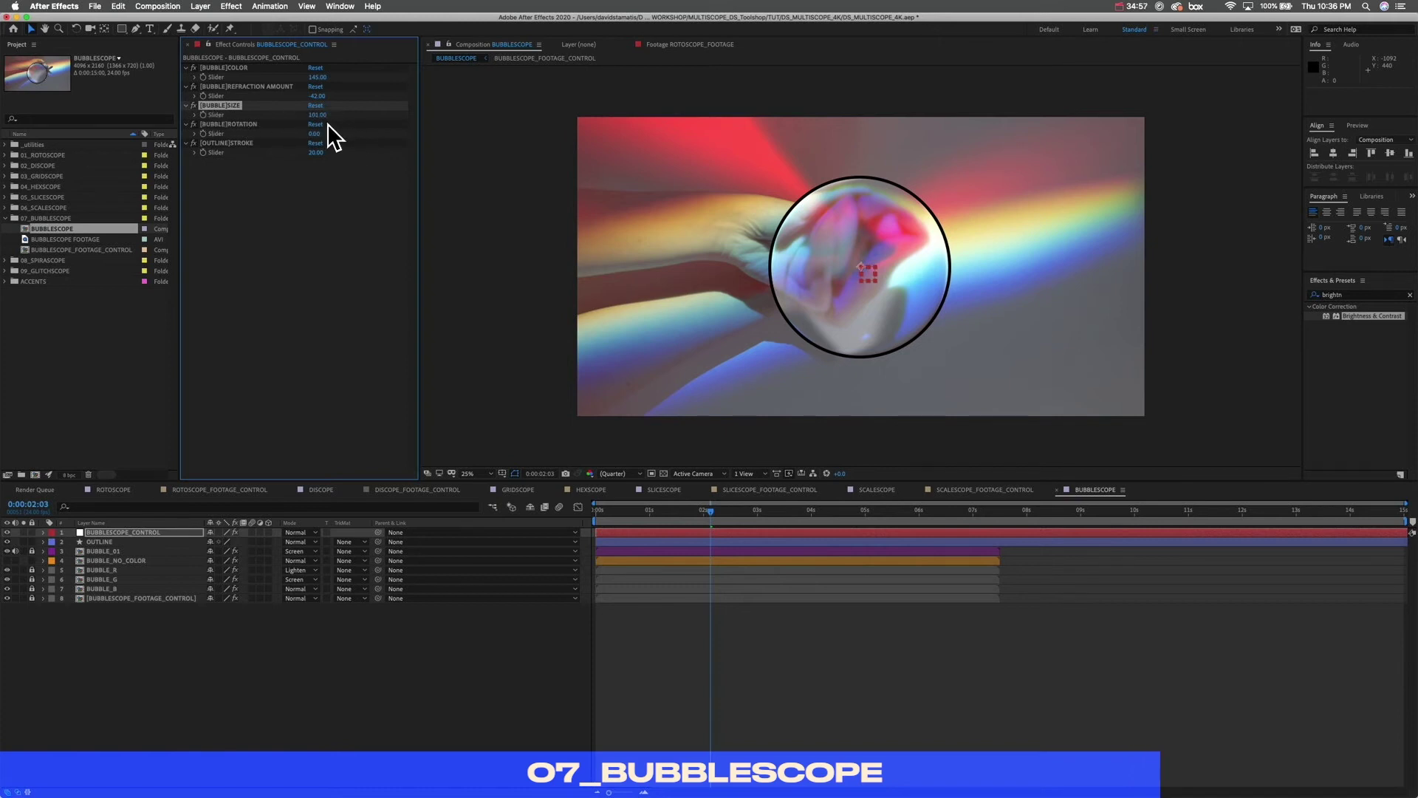
Step: Set the [BUBBLE]SIZE slider of the bubble control layer to 119
drag(317, 115, 326, 117)
Step: Try out higher [BUBBLE]ROTATION values on the bubble control layer, undoing each change
click(223, 124)
drag(317, 137, 354, 139)
key(super+z)
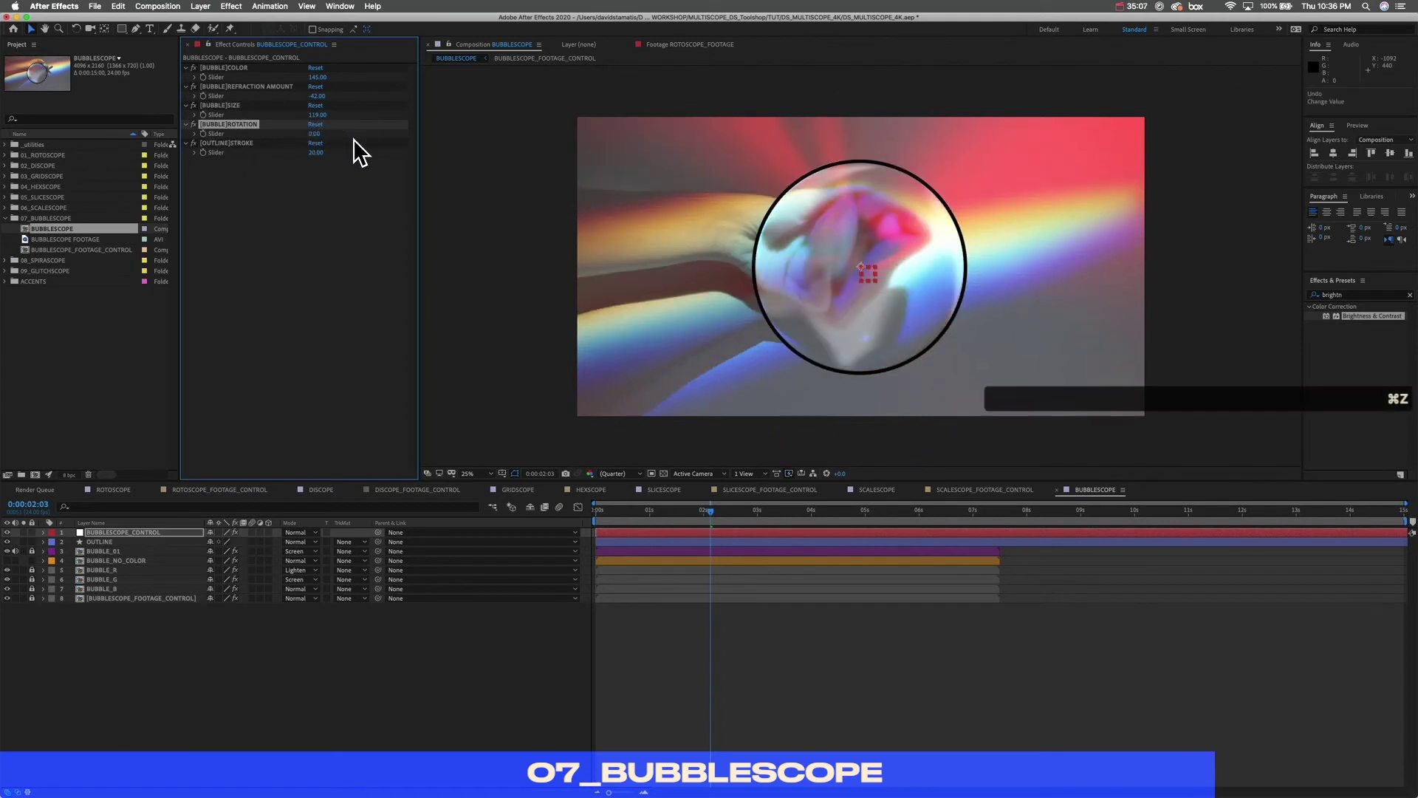
drag(316, 139, 364, 140)
key(super+z)
Step: Set the [OUTLINE]STROKE slider to 34 to thicken the circle's outline
click(240, 143)
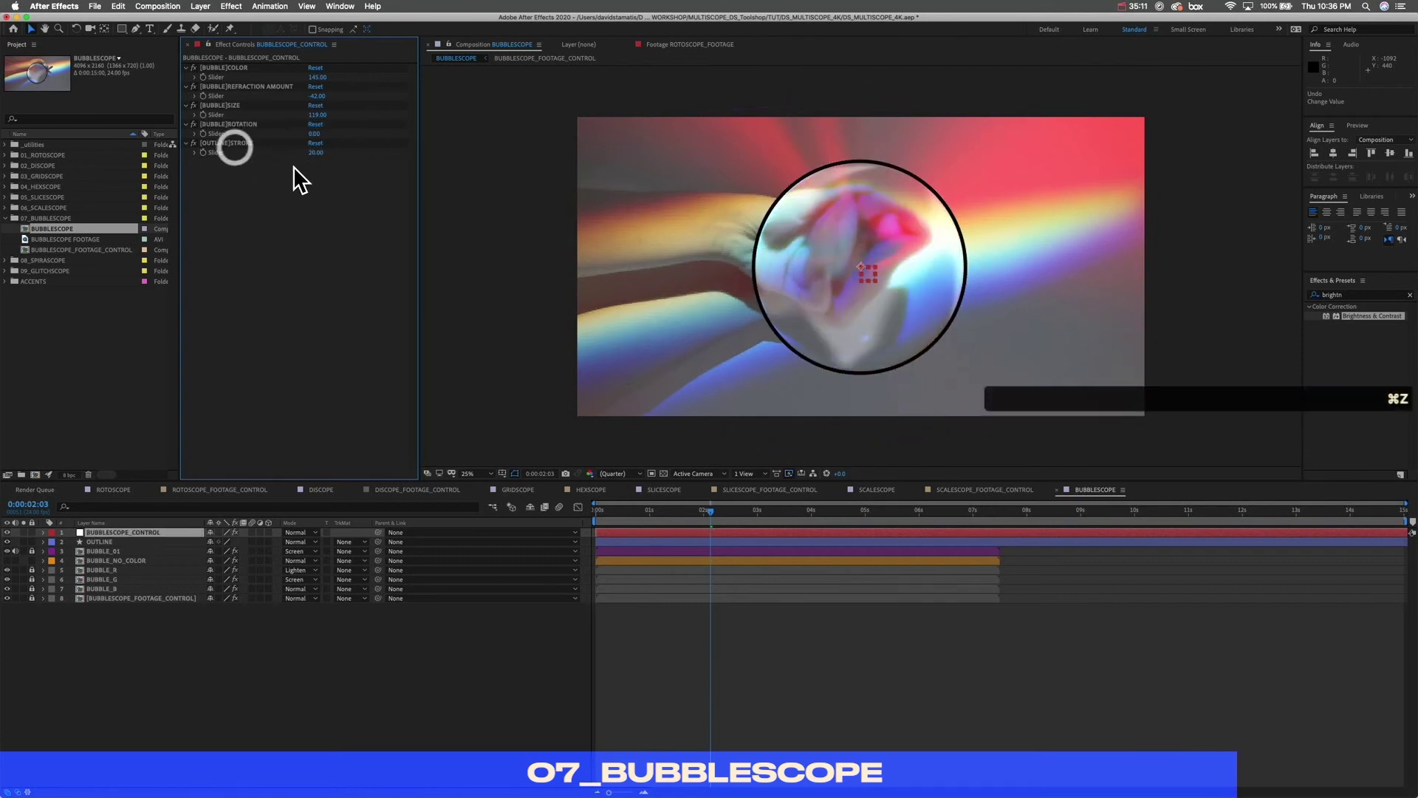
mouse_move(316, 152)
mouse_down()
mouse_move(299, 150)
mouse_move(628, 141)
mouse_move(338, 174)
mouse_move(355, 183)
mouse_up()
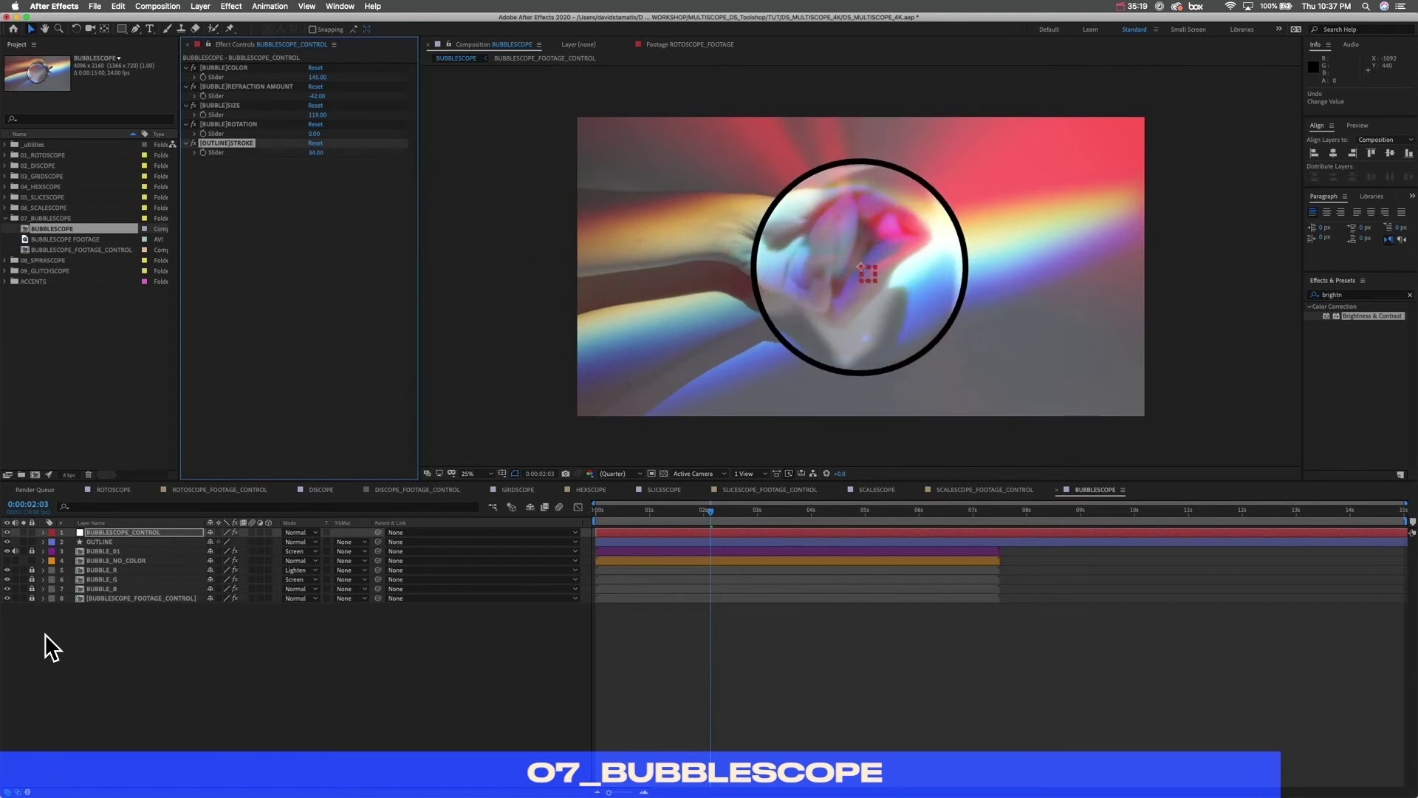
Step: Try a bright red stroke color on the OUTLINE layer, and undo the color change
click(104, 542)
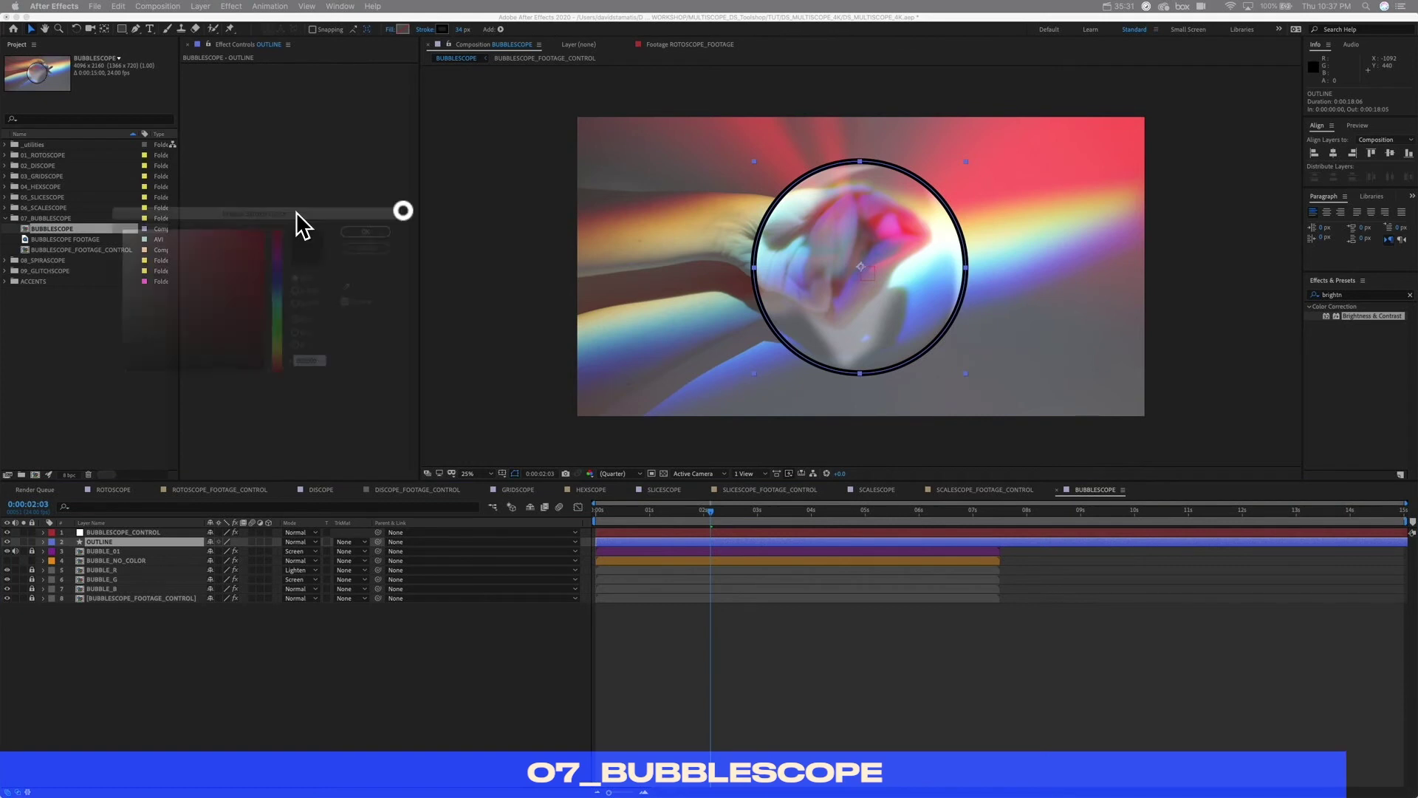
click(557, 230)
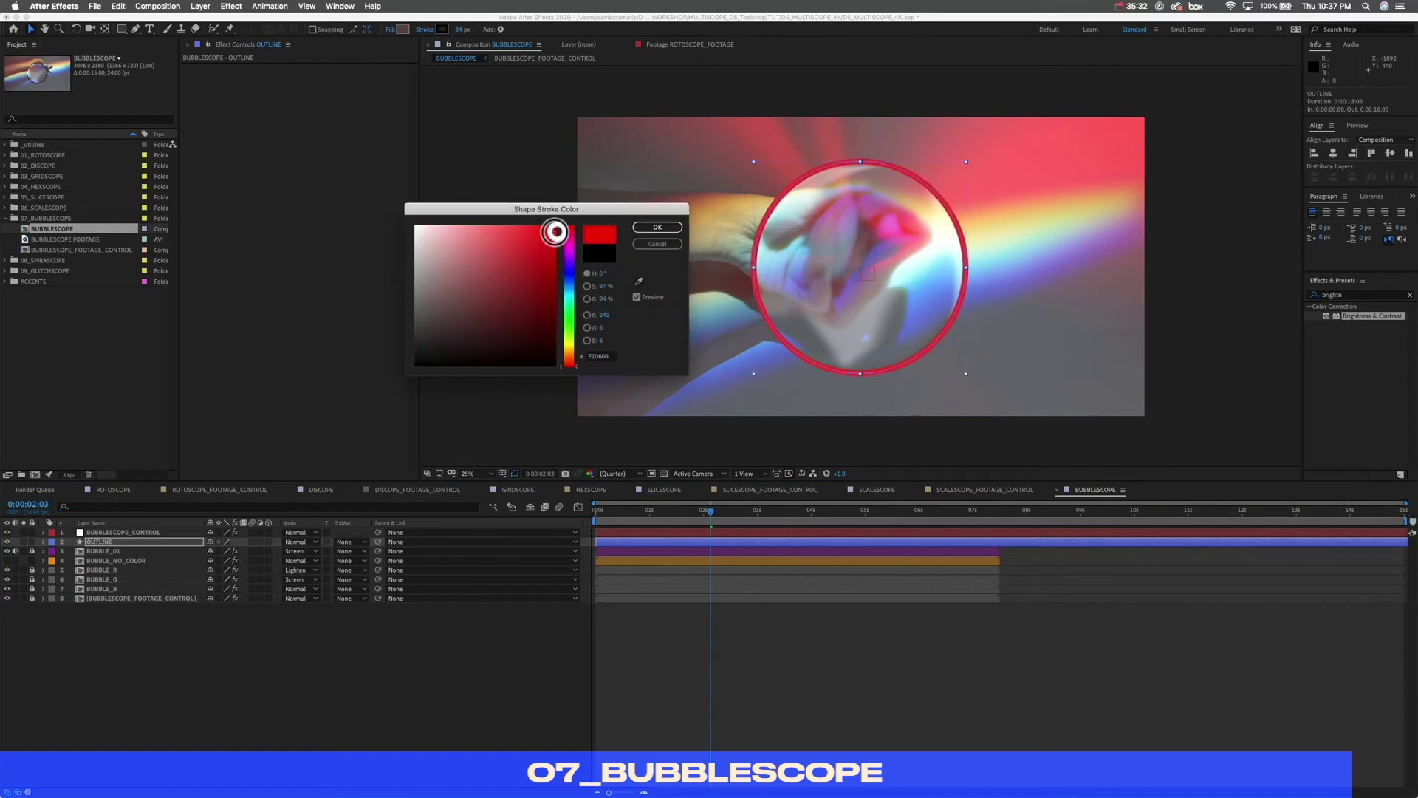
click(657, 227)
click(503, 163)
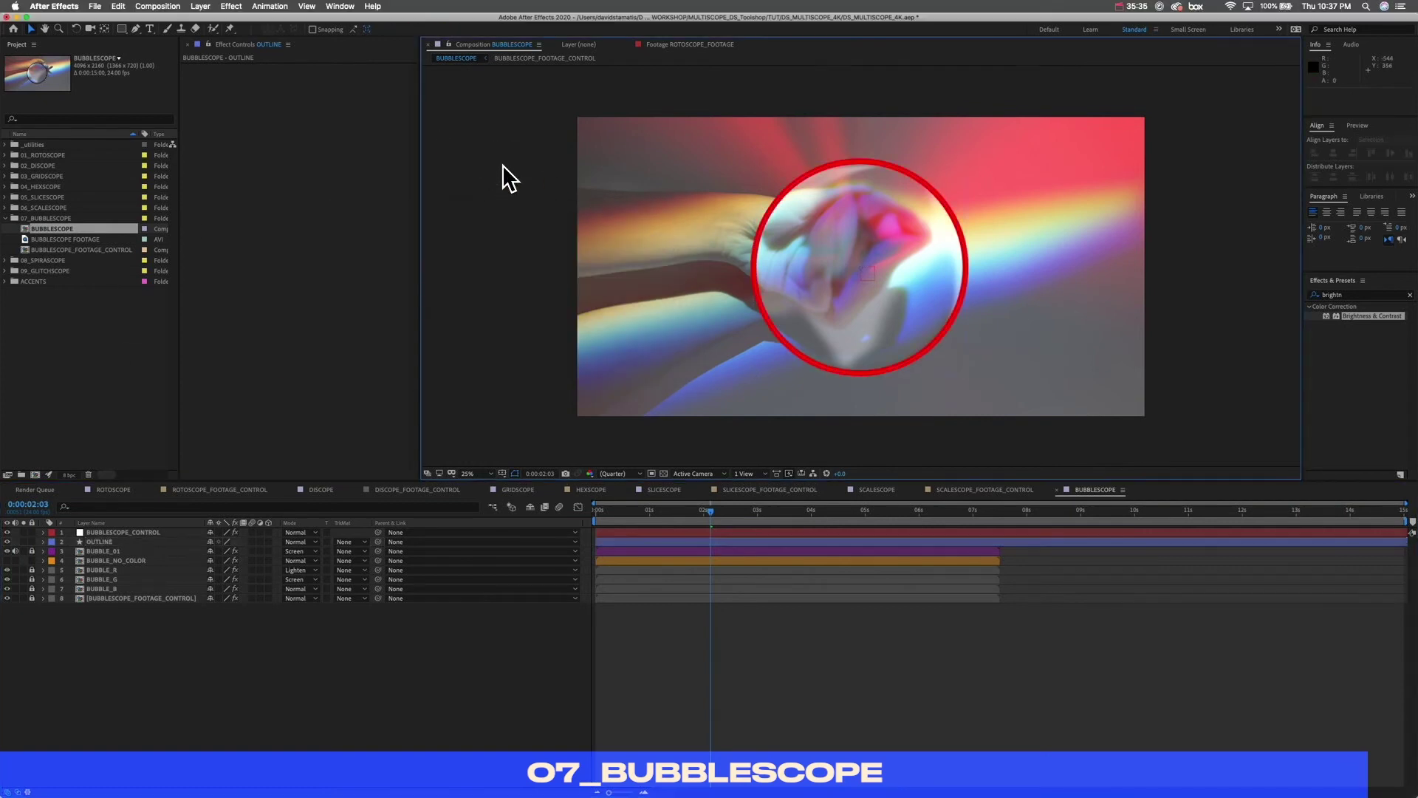
key(super+z)
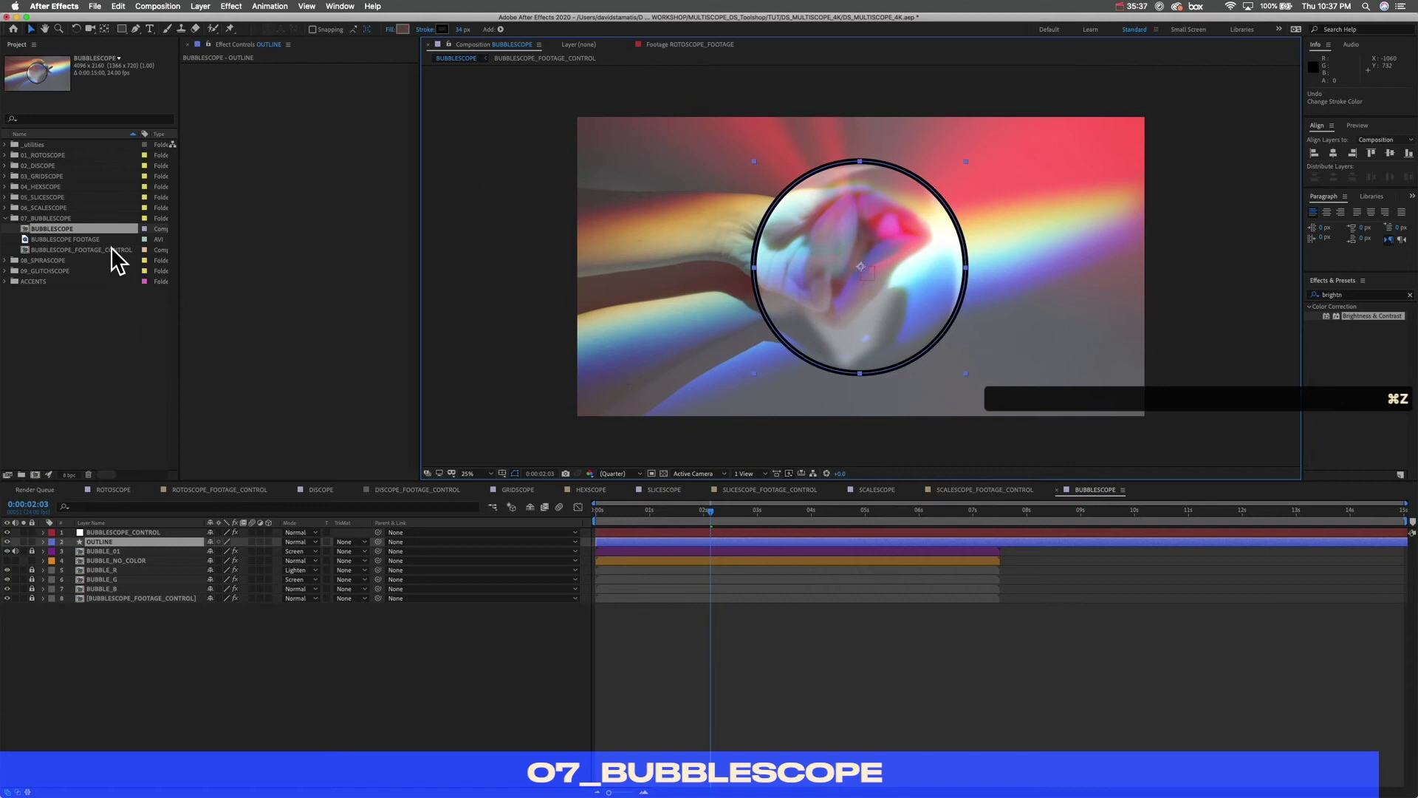
Step: Collapse the 07_BUBBLESCOPE folder and open the SPIRASCOPE composition from the 08_SPIRASCOPE folder
click(6, 219)
click(10, 229)
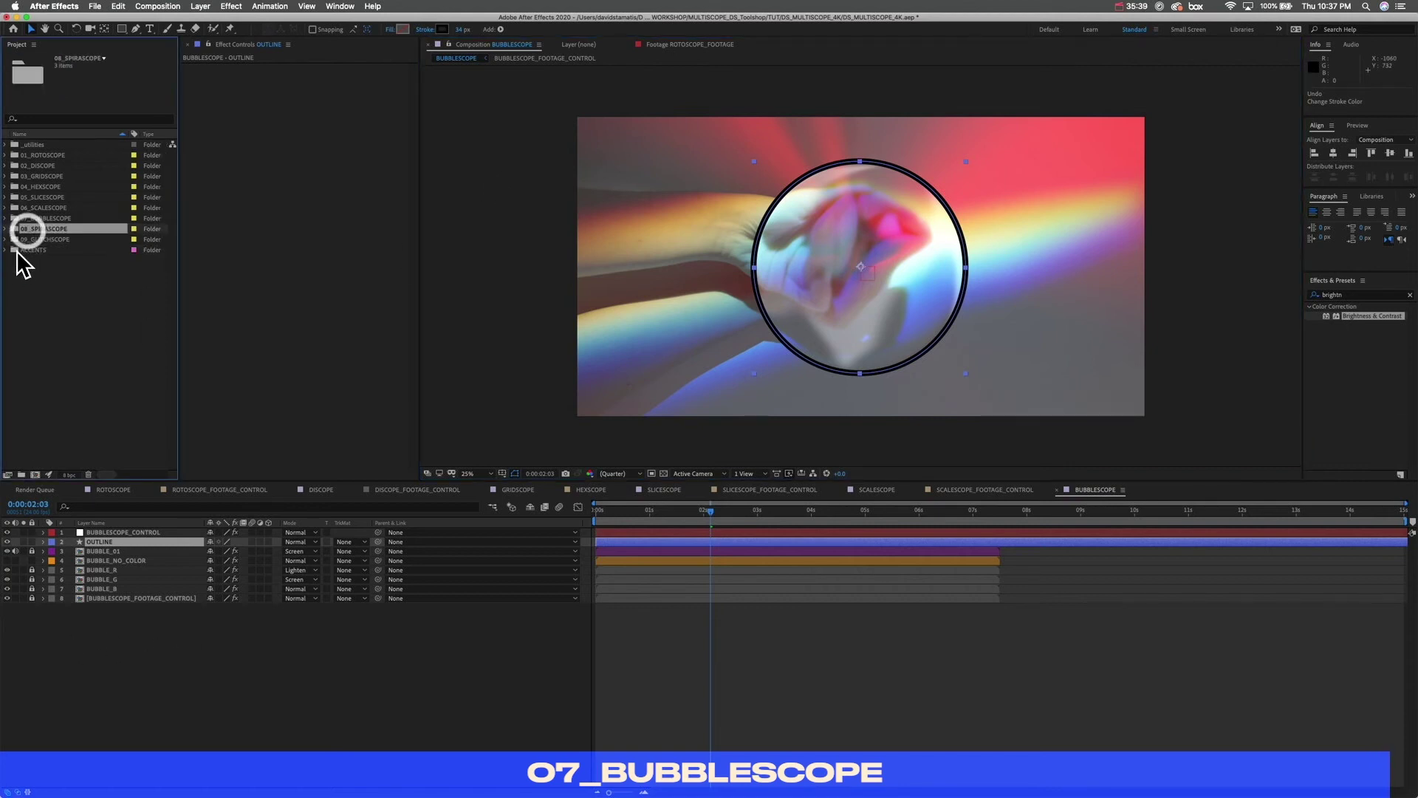
click(6, 229)
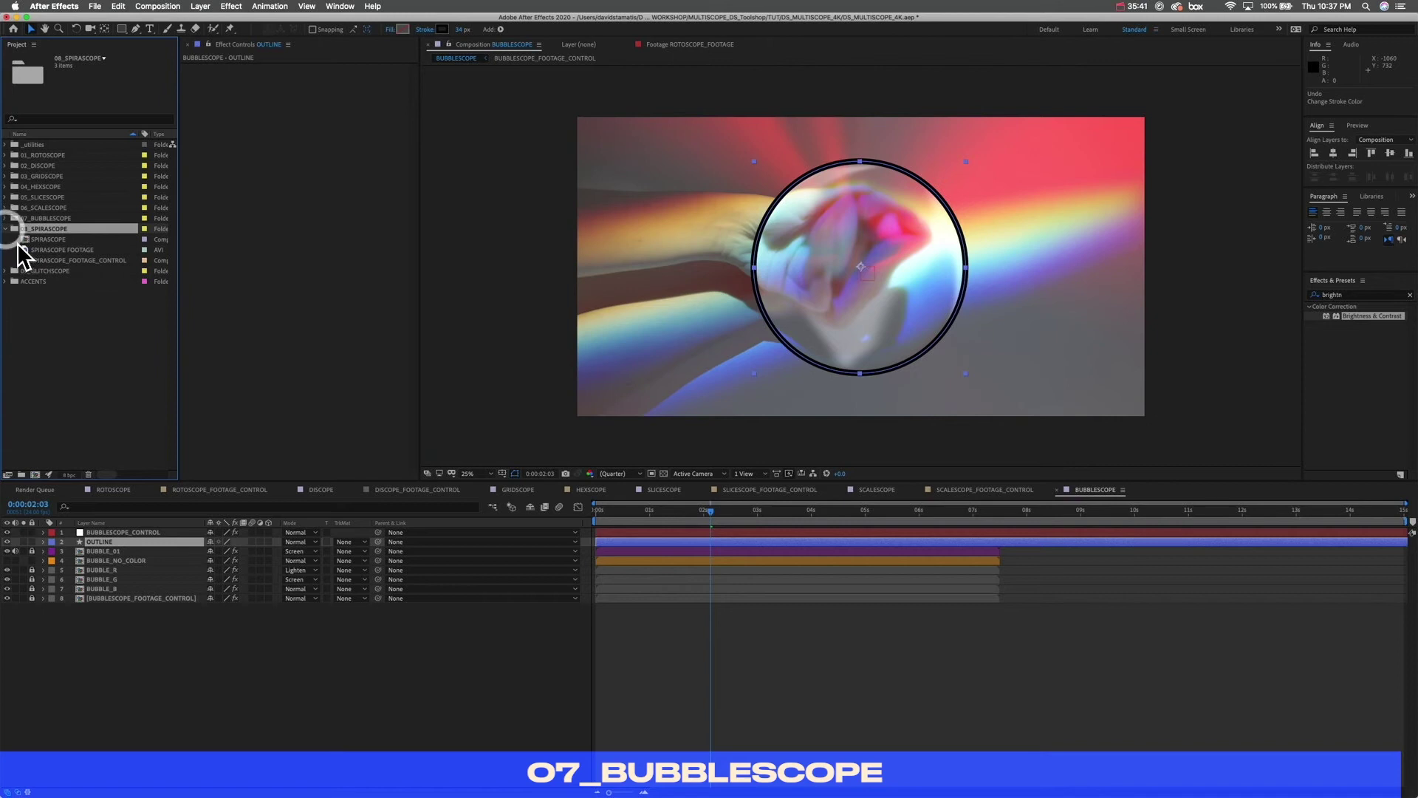
double_click(48, 239)
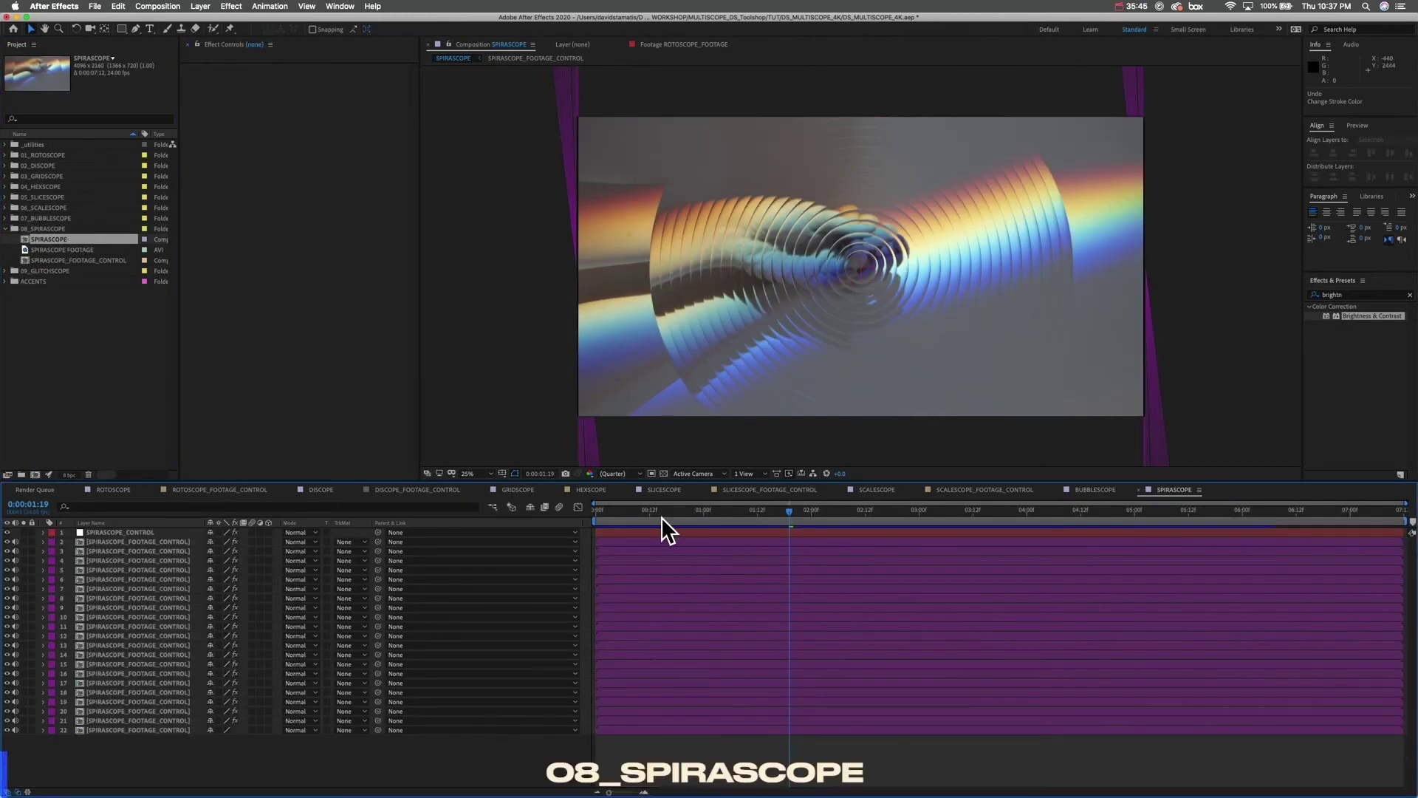
Step: Preview the SPIRASCOPE animation and park the current time at 0:00:01:17
key(space)
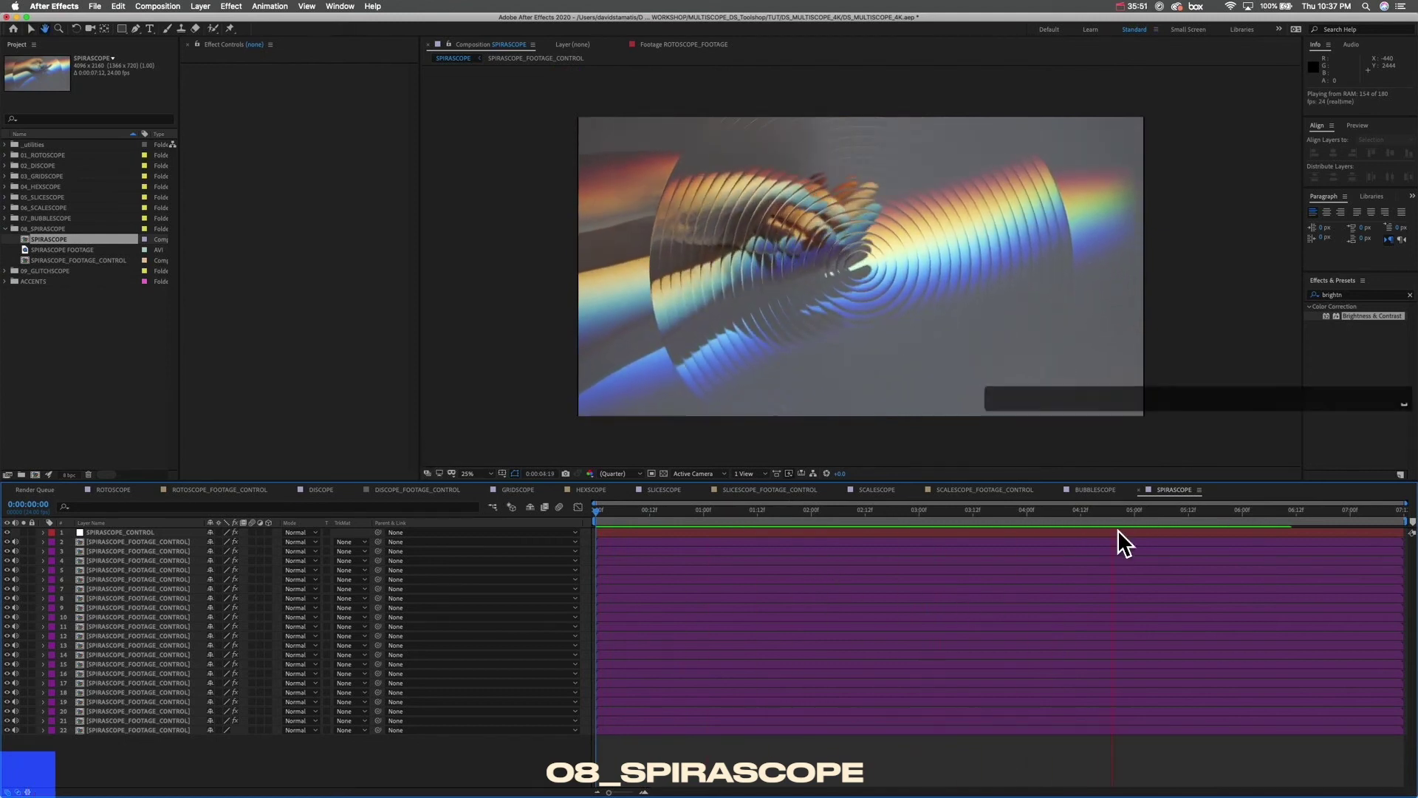
drag(1127, 511, 626, 511)
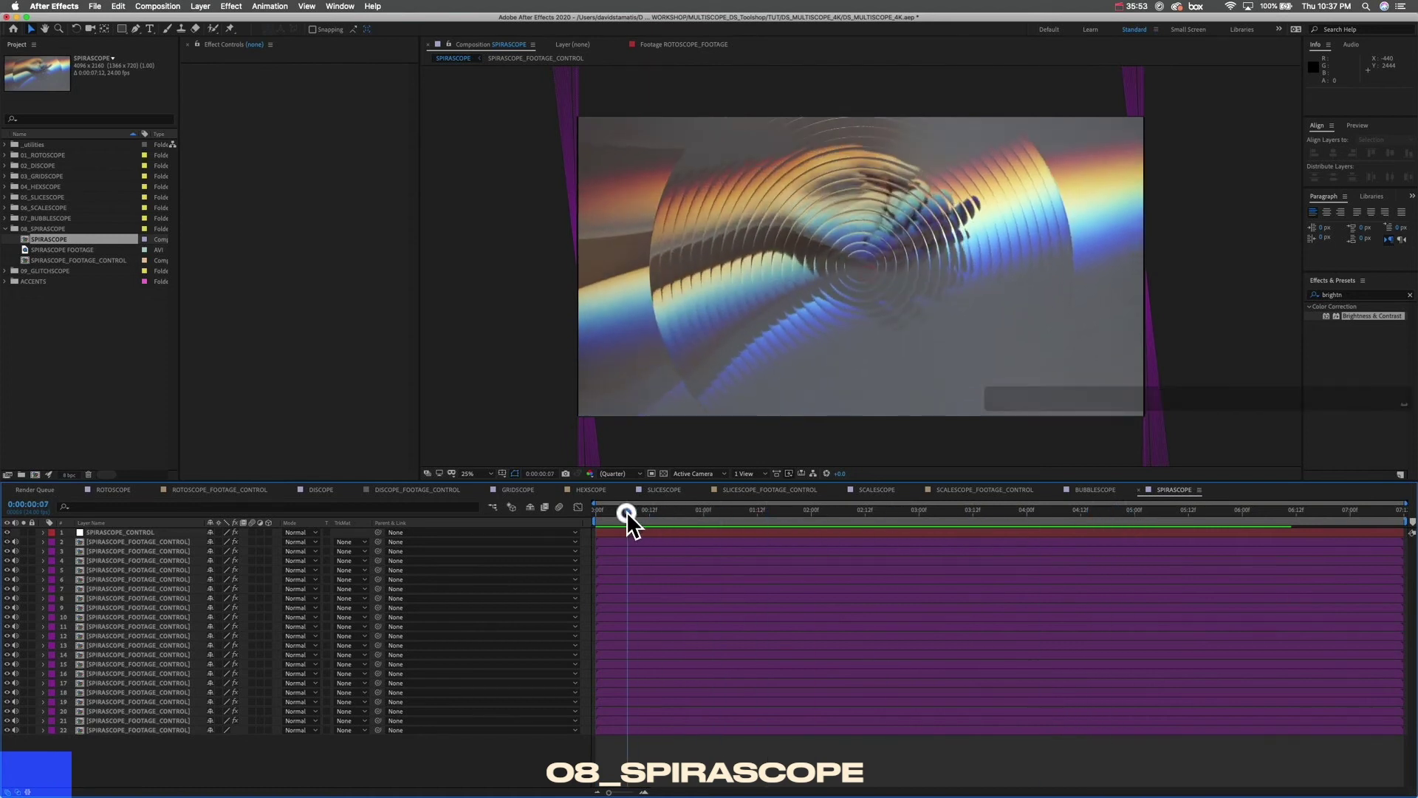
key(space)
drag(737, 520, 779, 518)
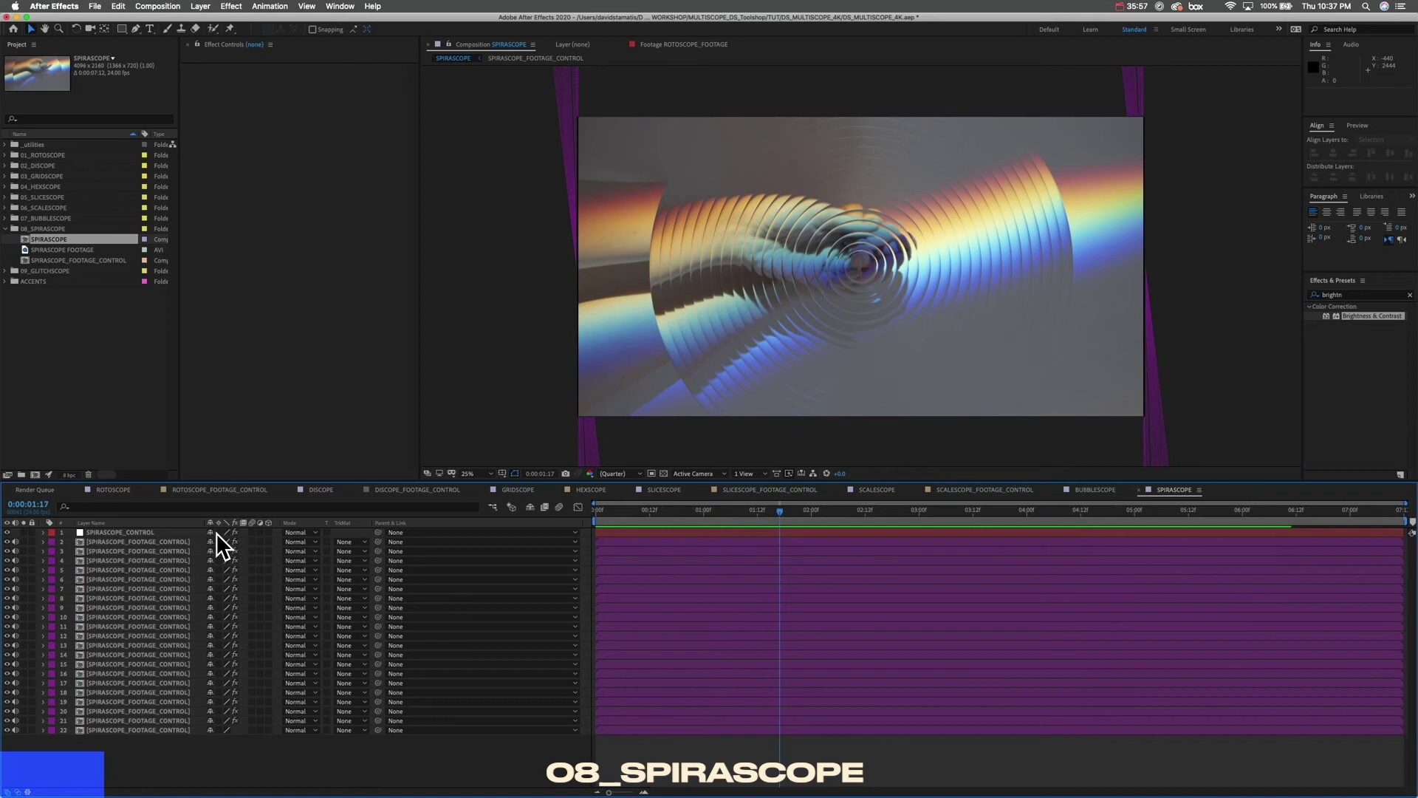
Step: Show the effect controls of the SPIRASCOPE_CONTROL layer and set LAYER_ROTATION to 0
click(154, 532)
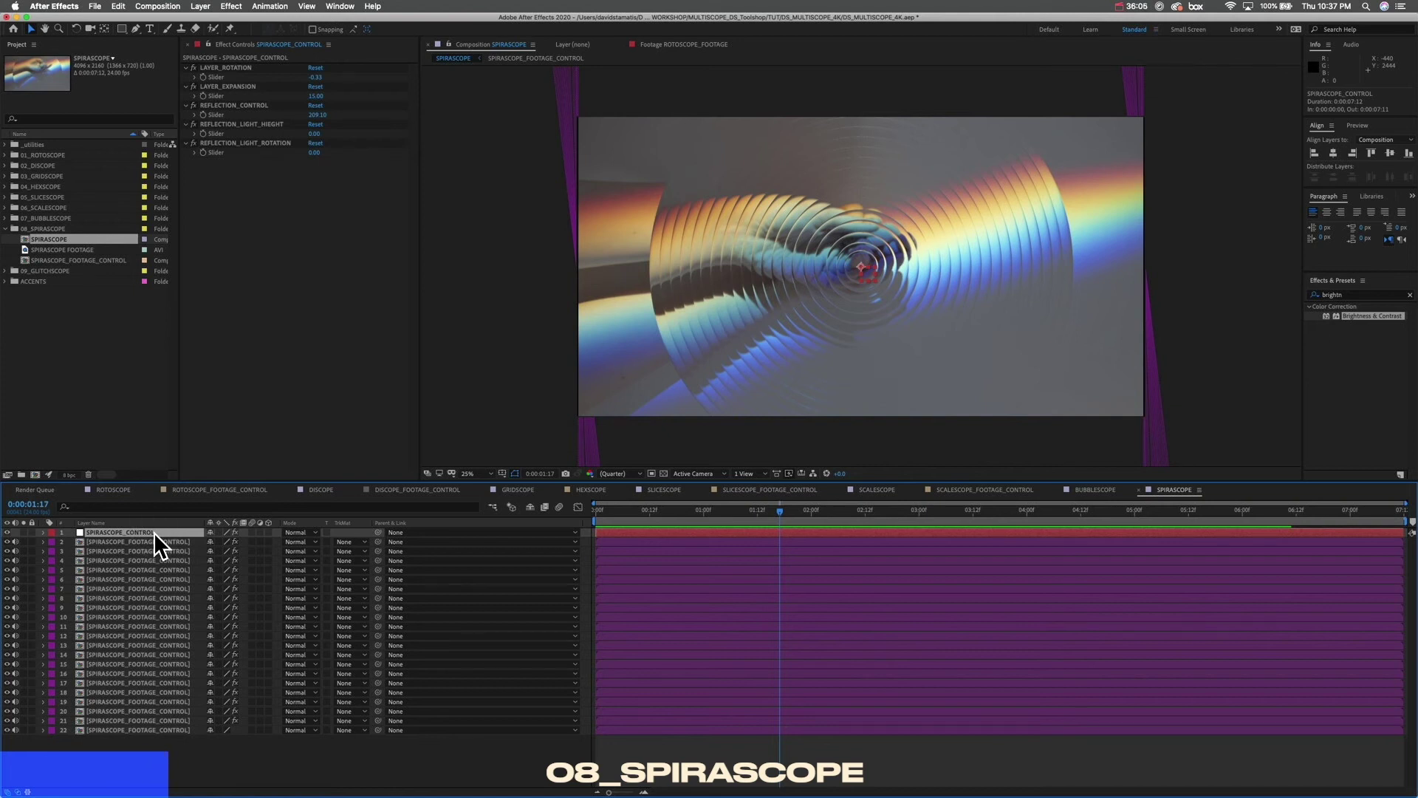
click(318, 79)
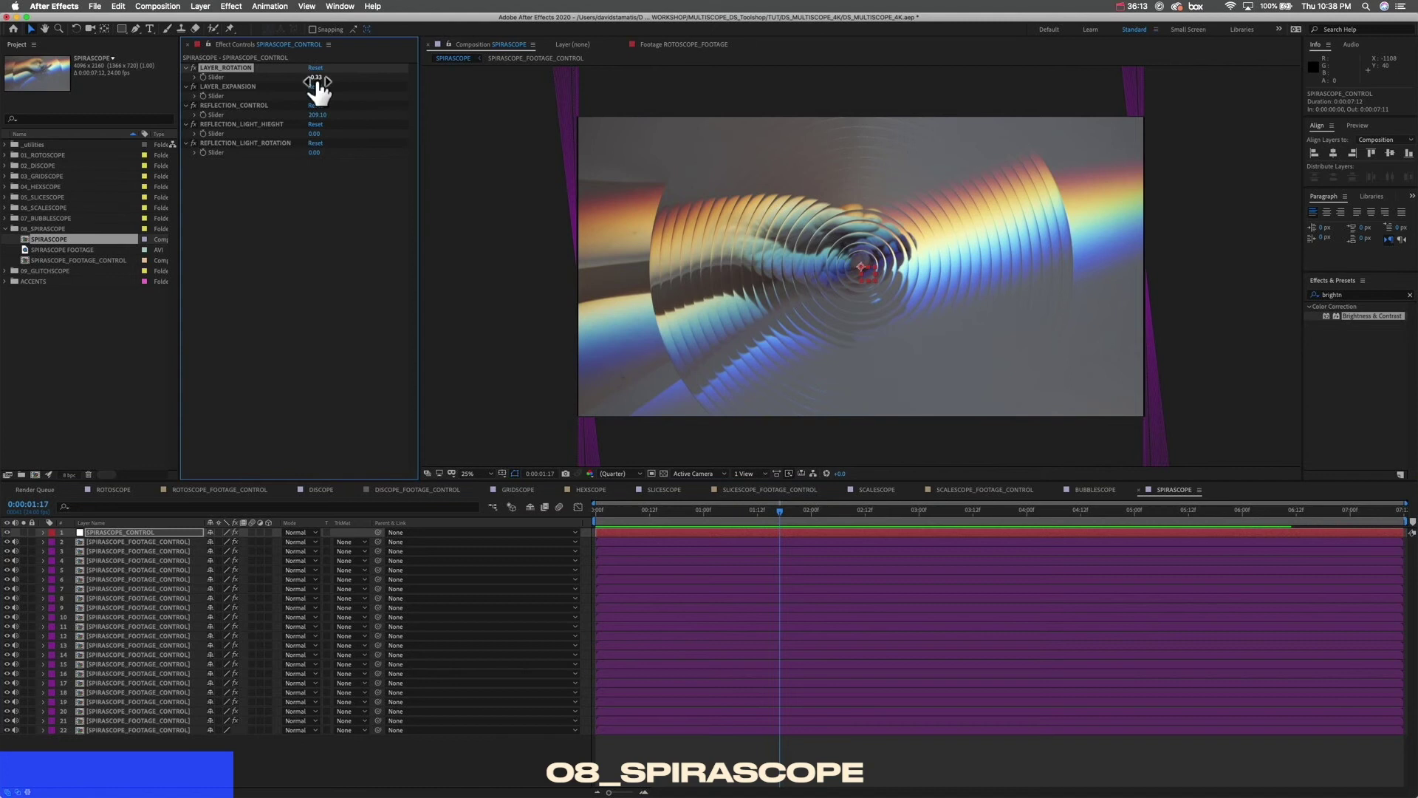
click(318, 78)
text(0)
key(Return)
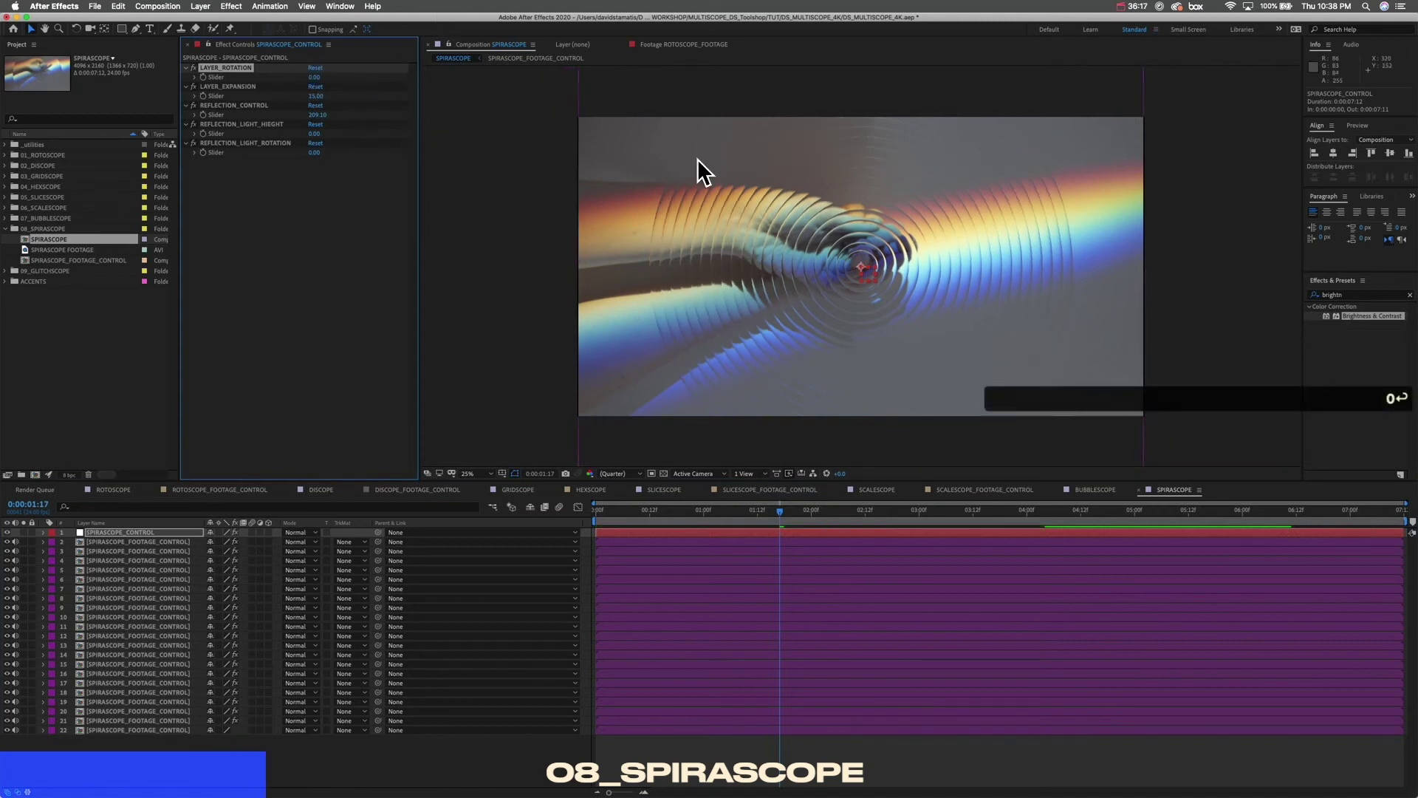
click(518, 257)
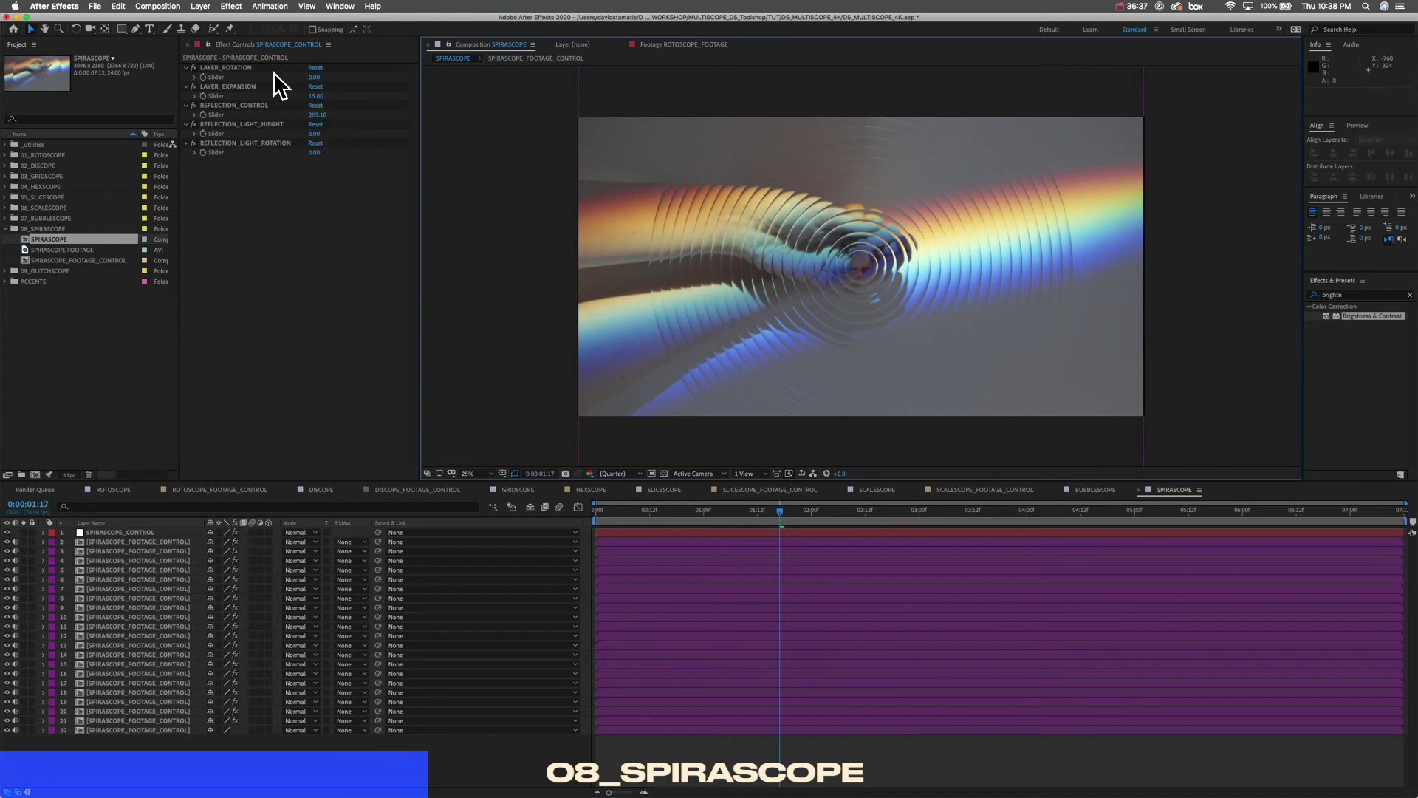
Step: Try out higher LAYER_ROTATION values to twist the rings into a spiral, and undo the last change
click(316, 76)
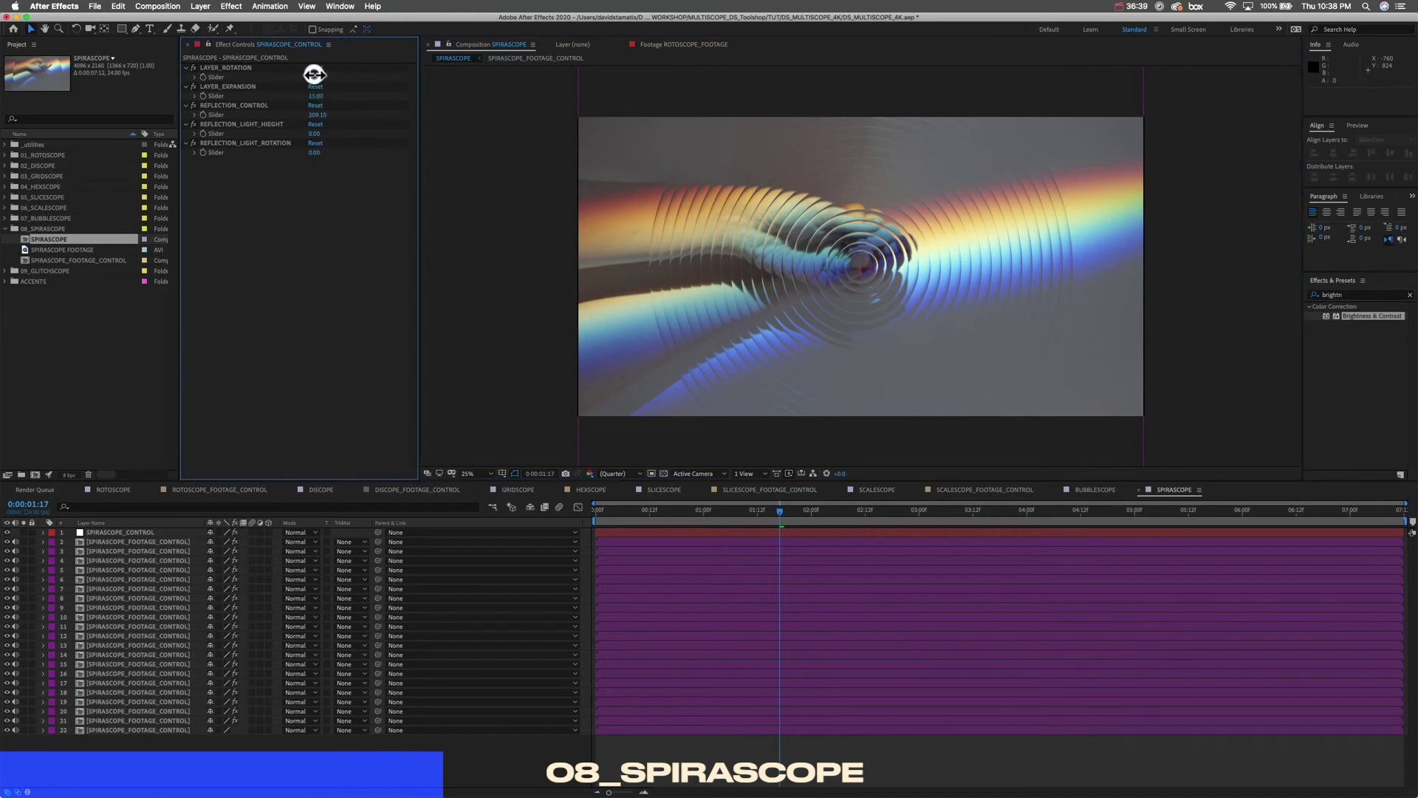
drag(316, 74, 320, 85)
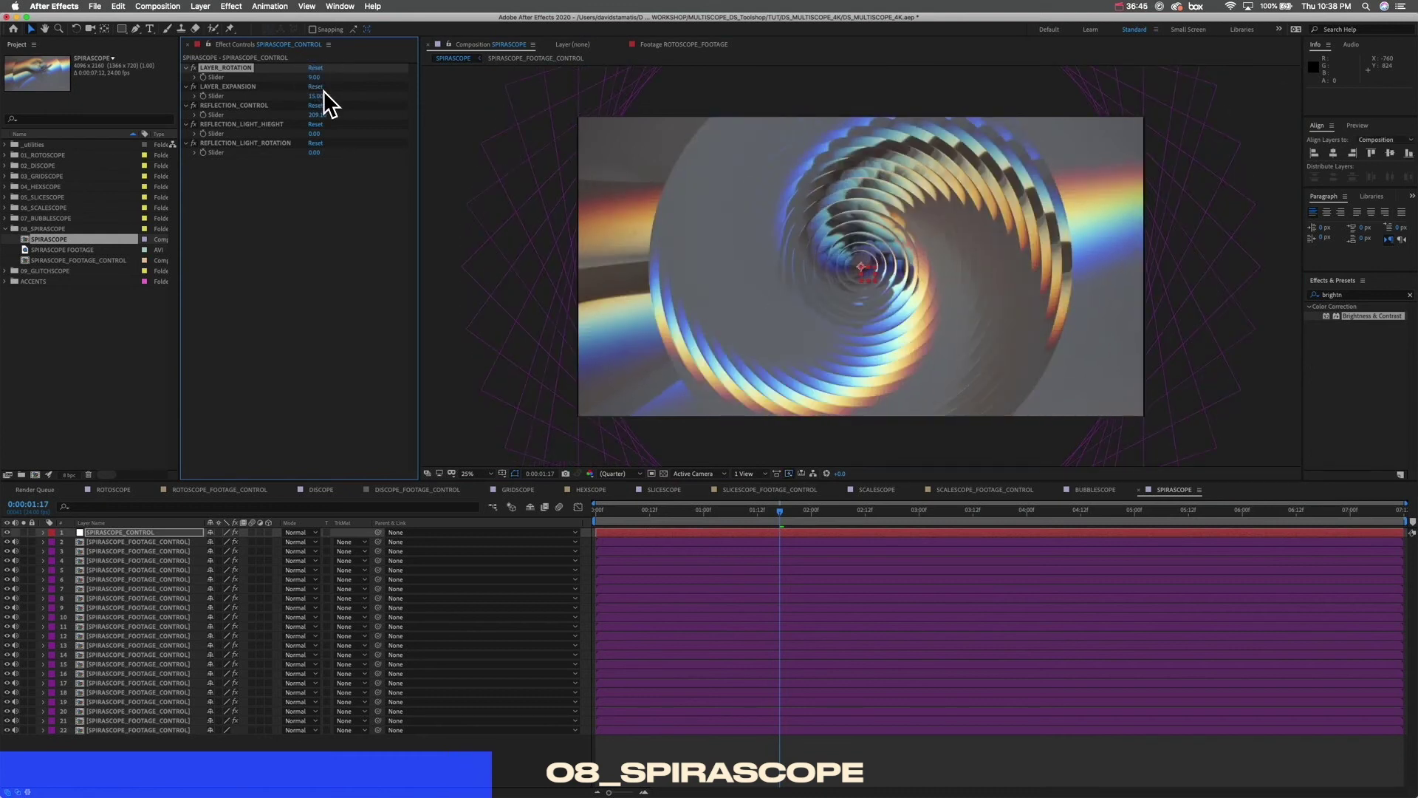
drag(317, 76, 347, 81)
key(super+z)
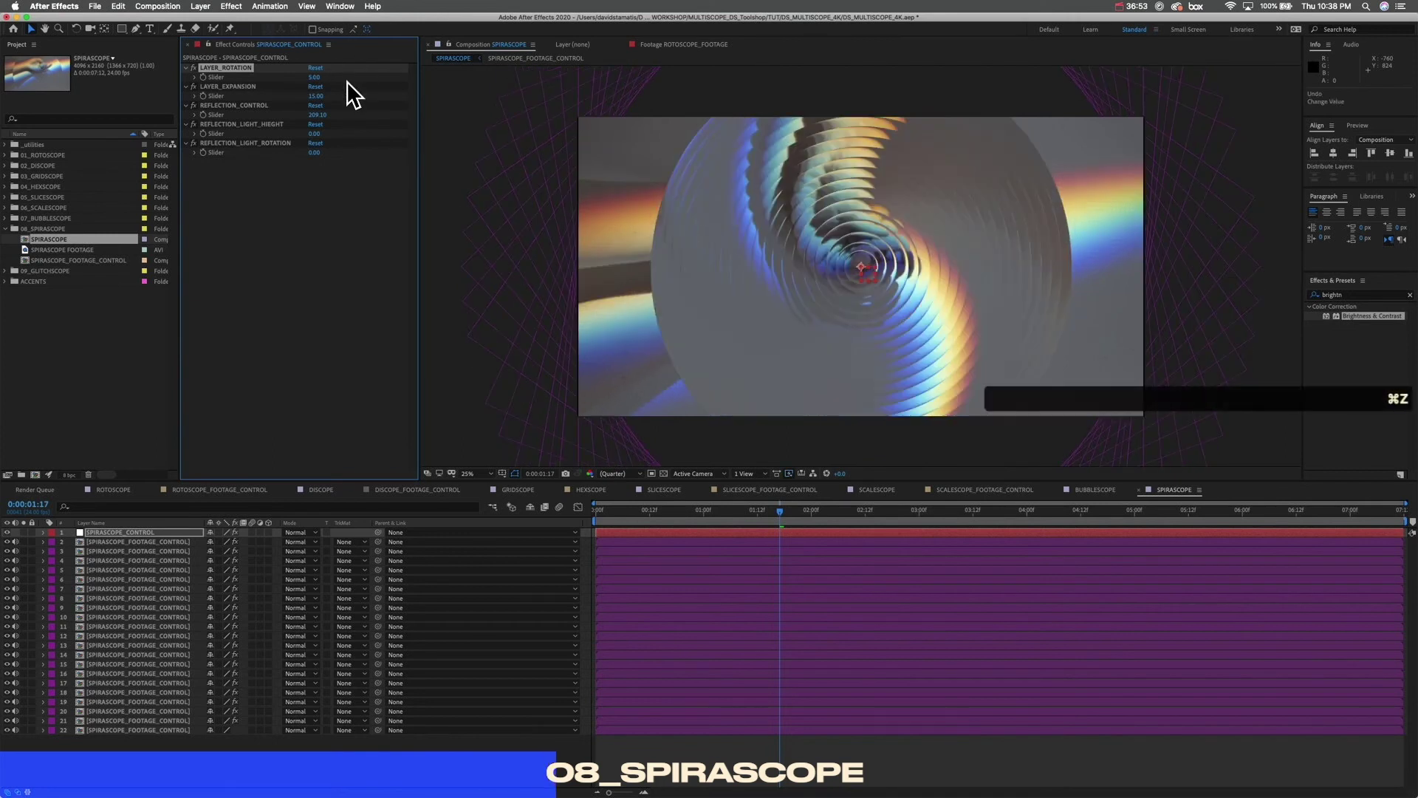
Step: Set LAYER_ROTATION to 3, and try a different LAYER_EXPANSION value before undoing it
click(316, 78)
text(3)
key(Return)
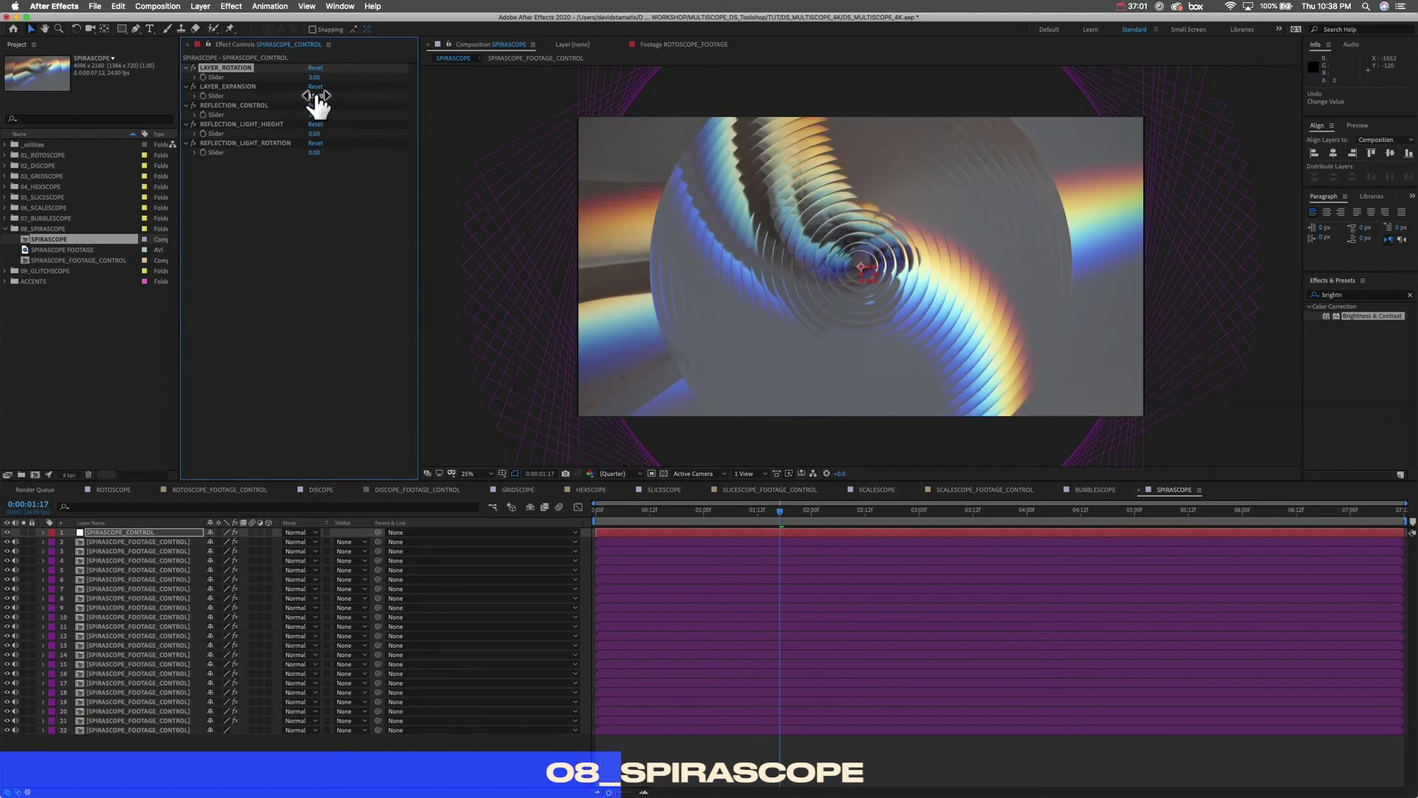
drag(316, 94, 314, 95)
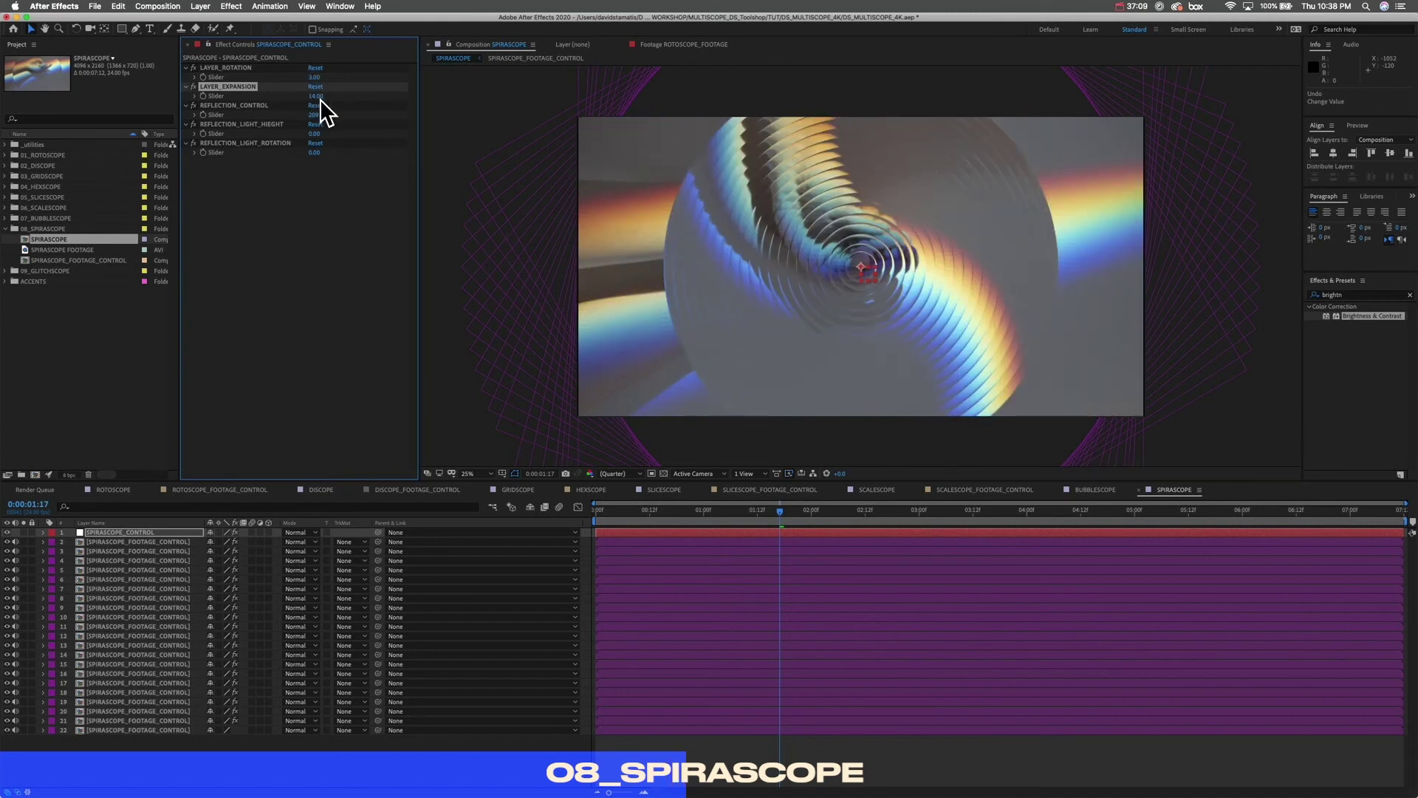
key(super+z)
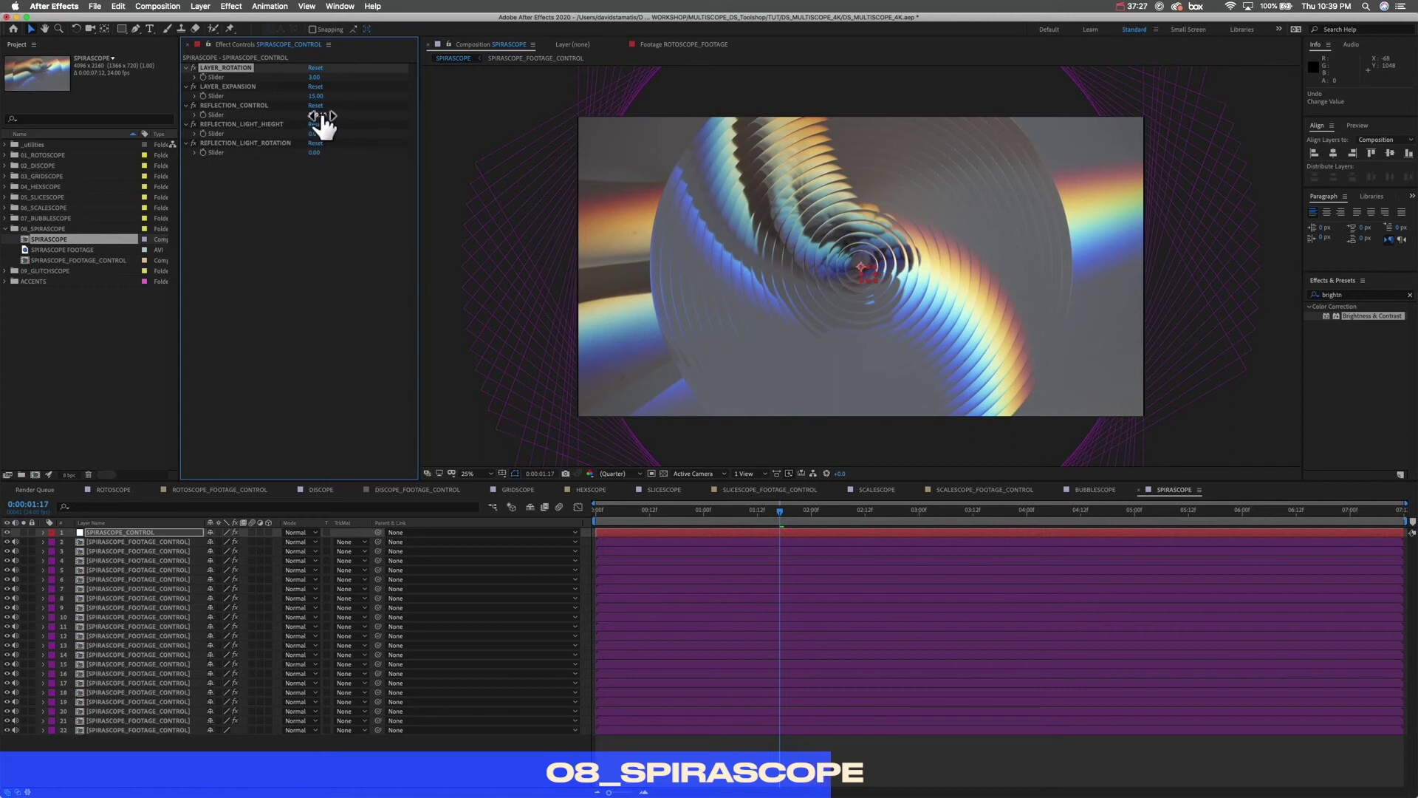
Step: Set both REFLECTION_CONTROL and LAYER_ROTATION to 0 to remove the ring distortion and twist
drag(319, 124, 322, 124)
click(320, 116)
text(0)
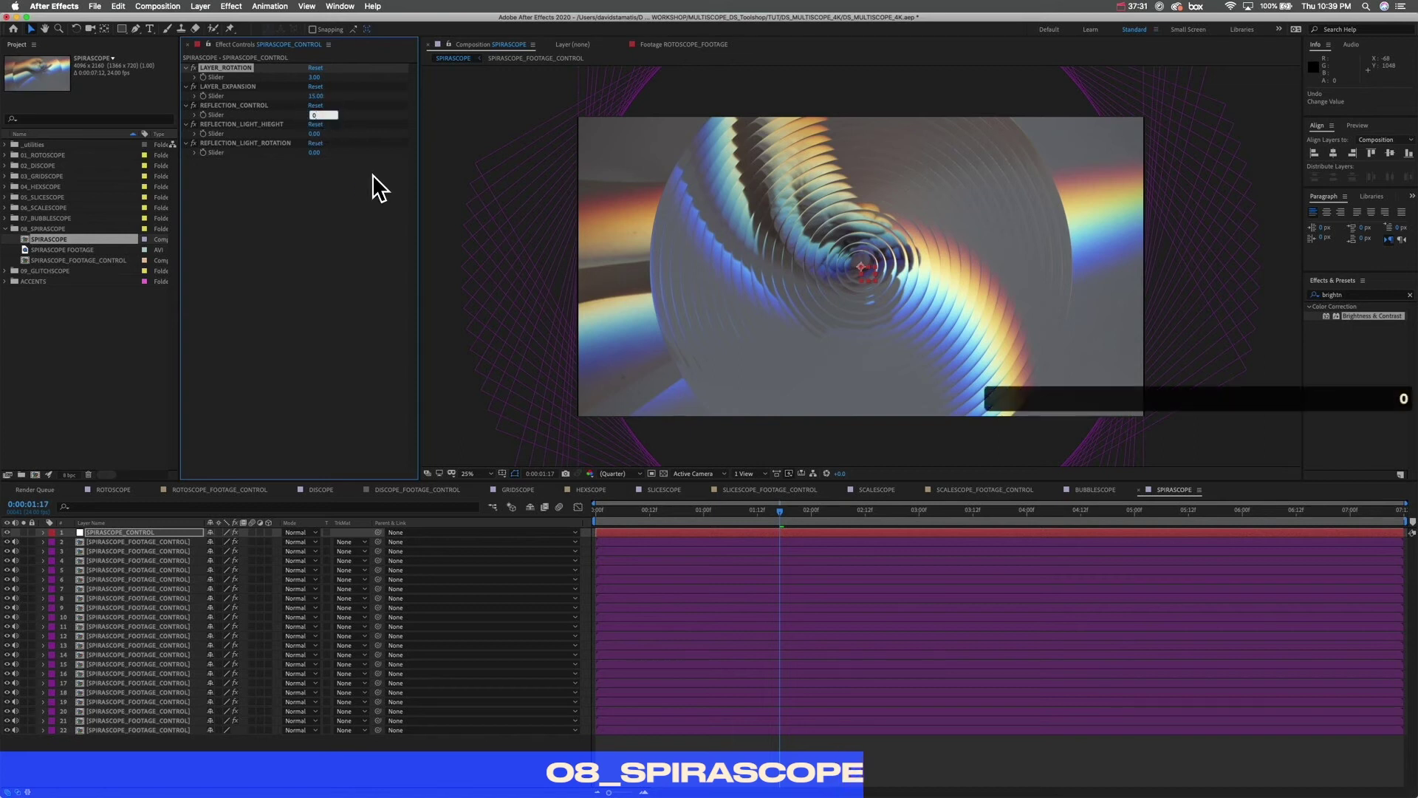
key(Return)
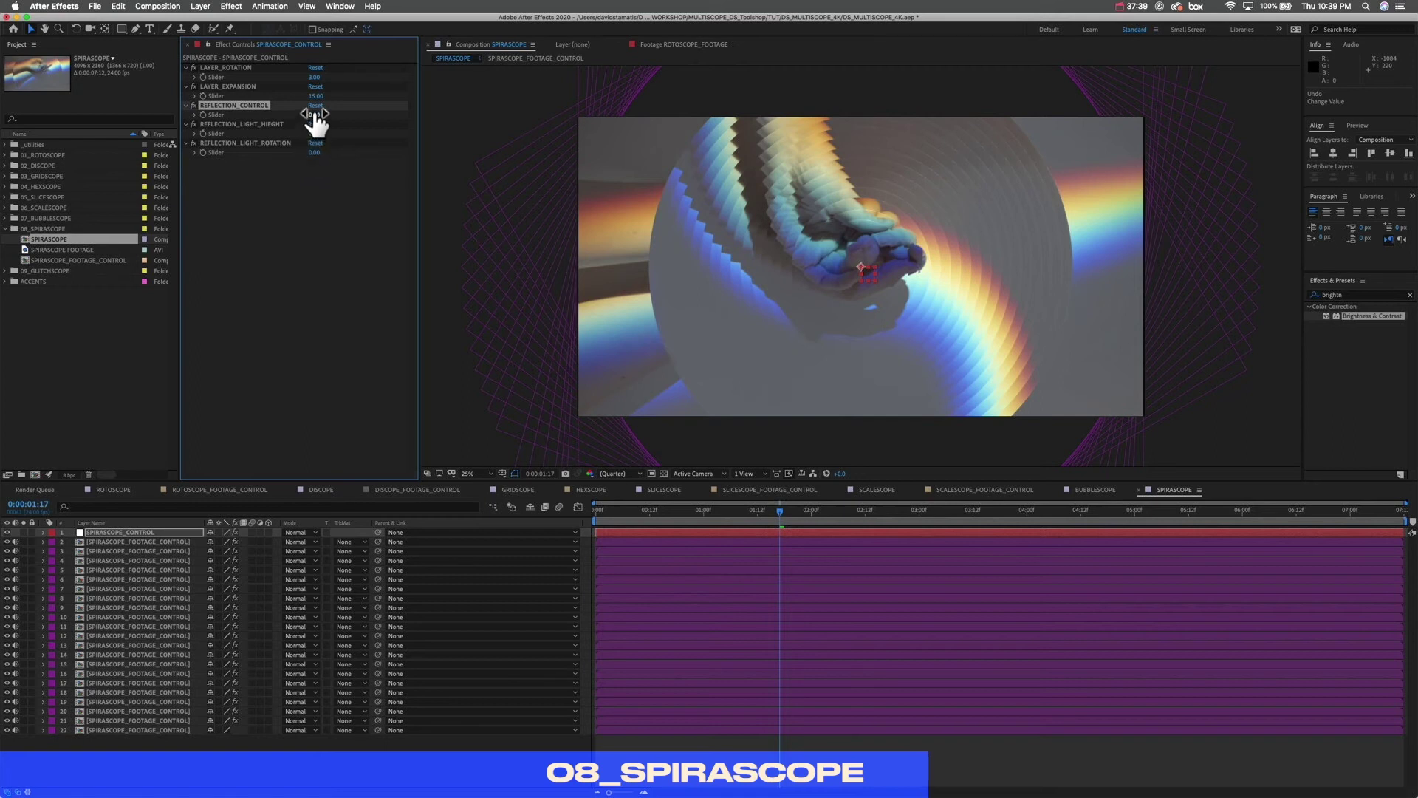
click(317, 76)
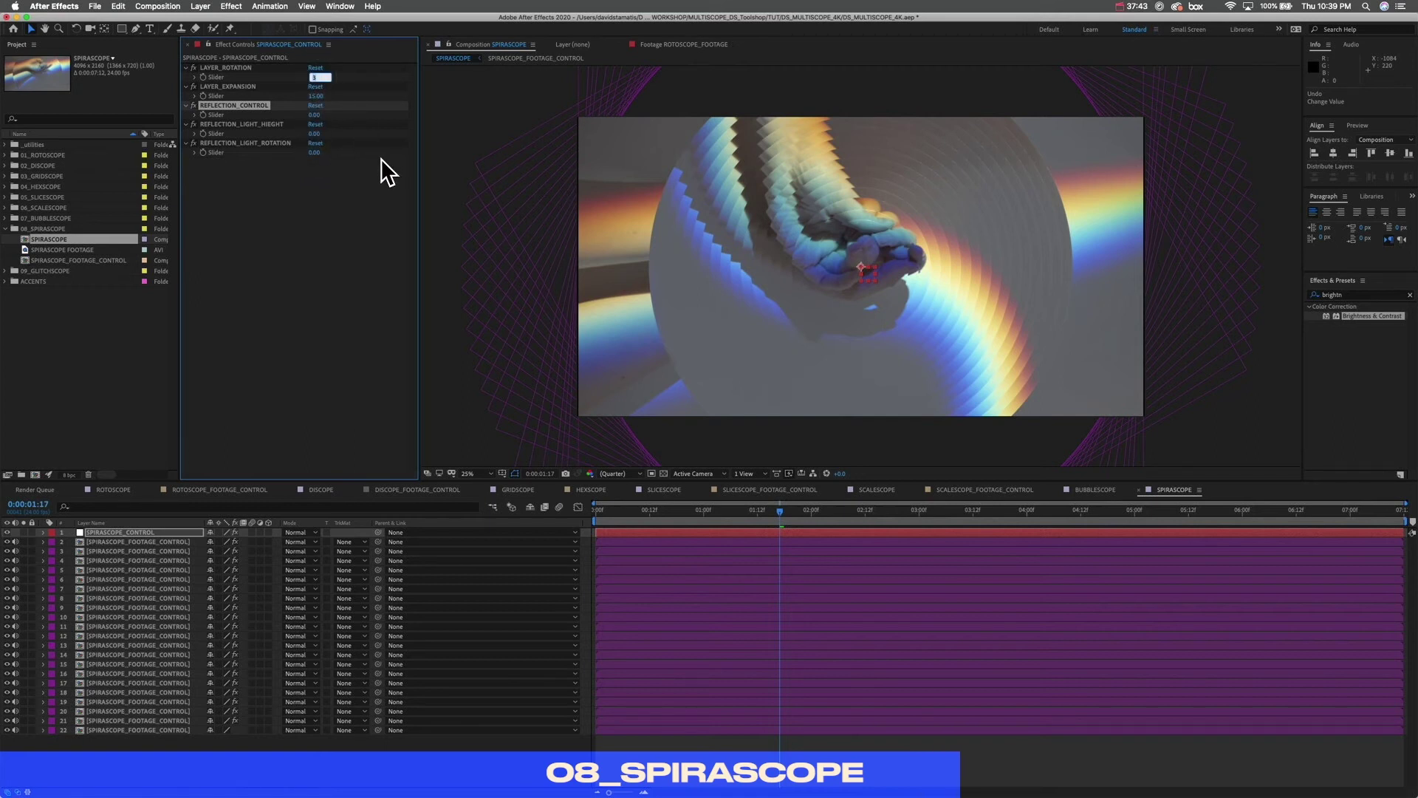
text(0)
key(Return)
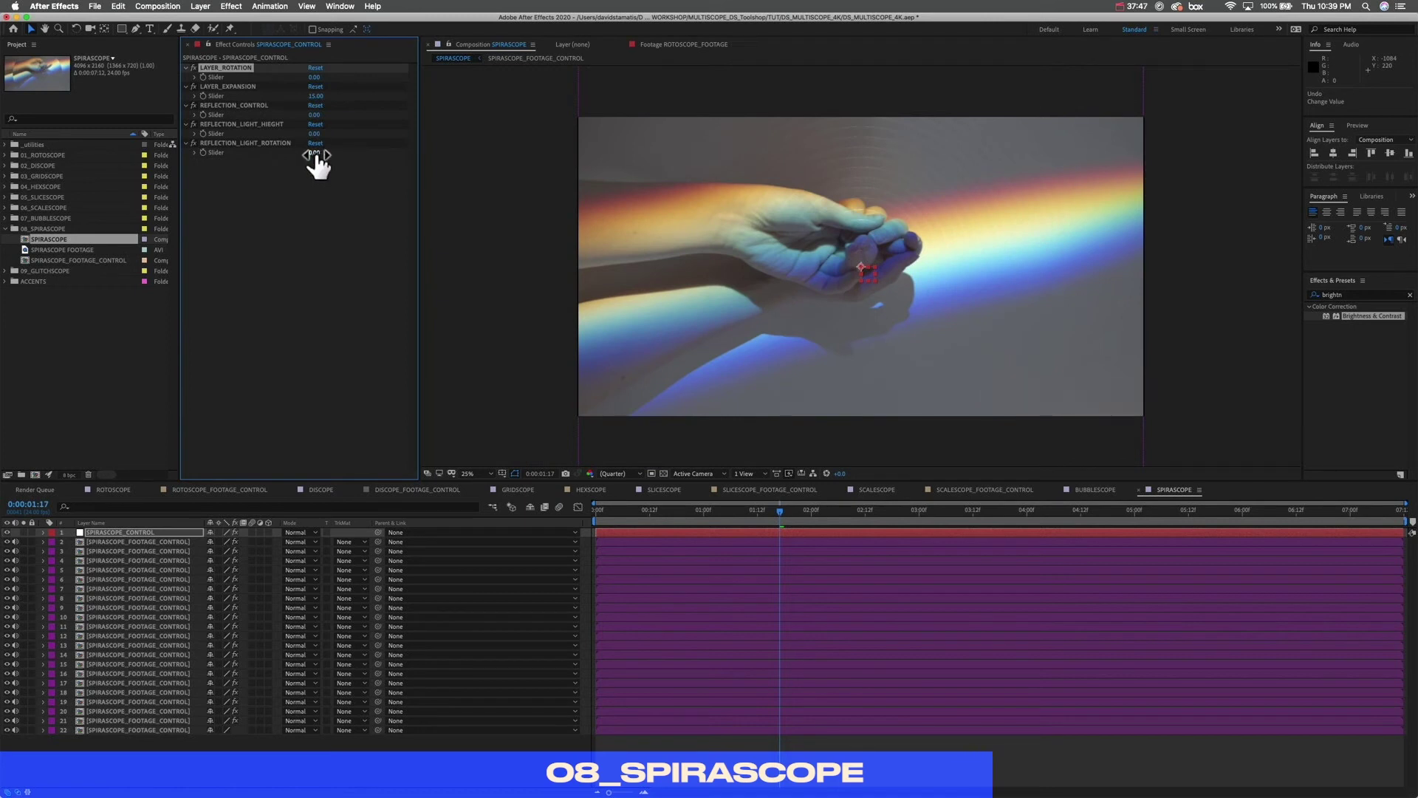
Step: Raise REFLECTION_CONTROL to 363 and set LAYER_ROTATION to 3
click(319, 112)
drag(319, 114, 511, 111)
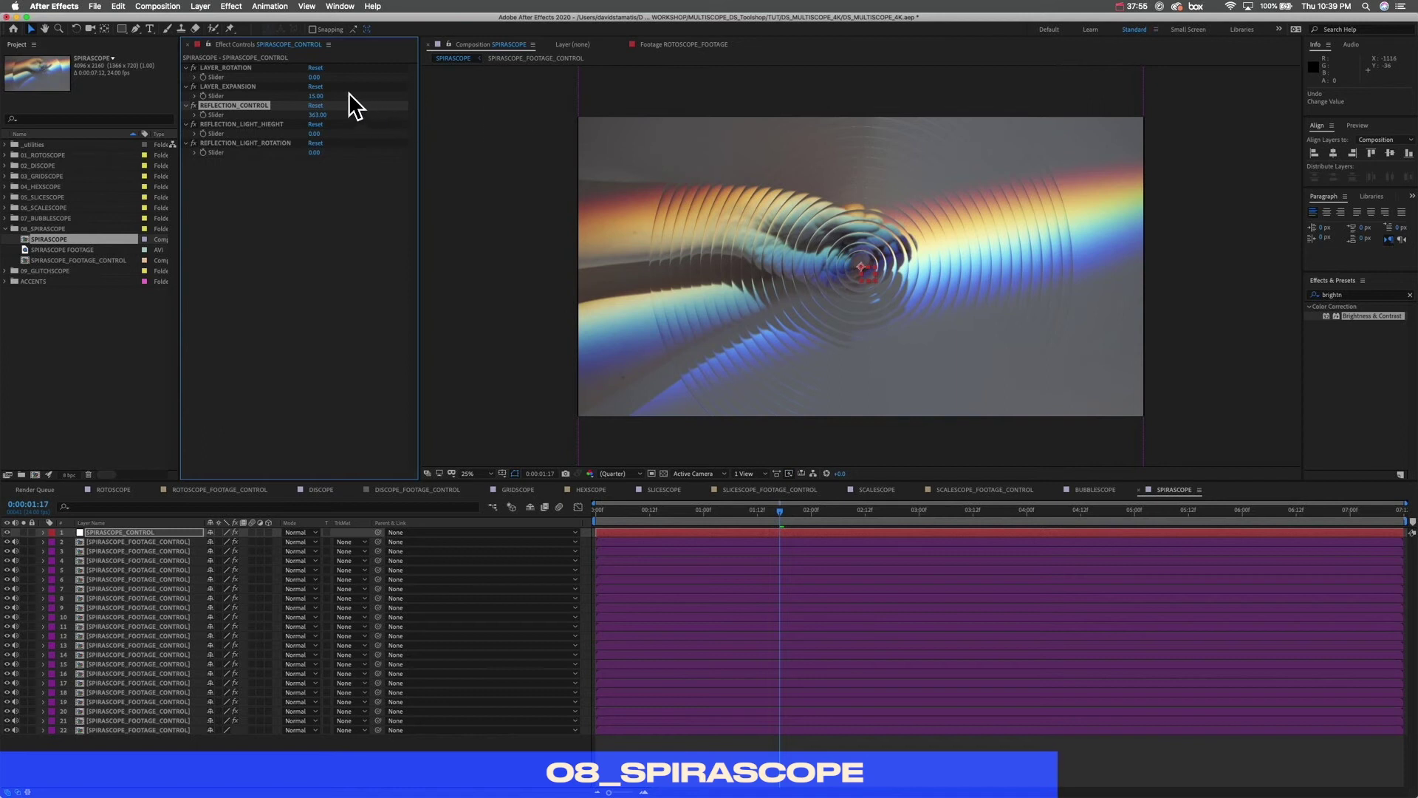
drag(319, 75, 318, 76)
Step: Set REFLECTION_CONTROL to 0, and try a different LAYER_ROTATION value before undoing it
click(317, 115)
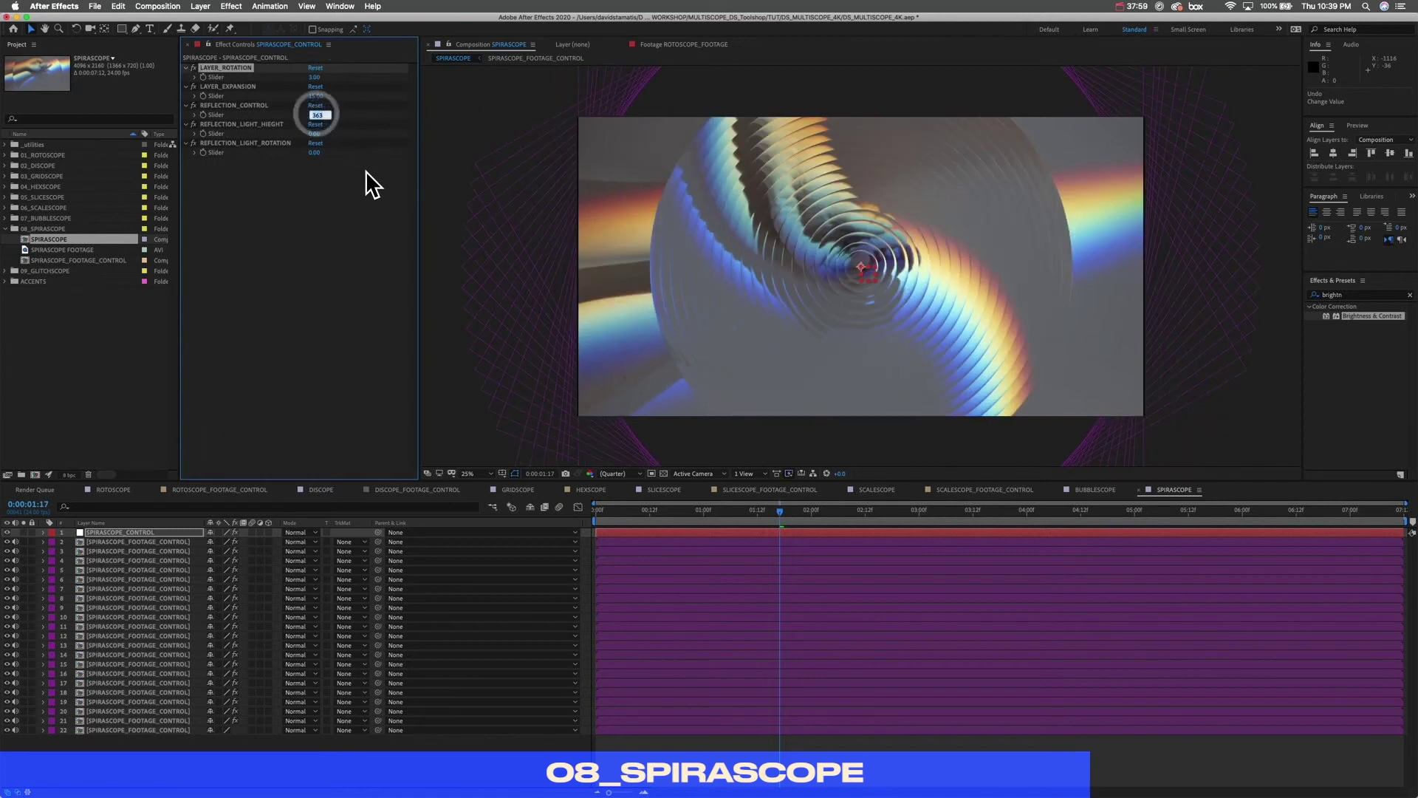
text(0)
key(Return)
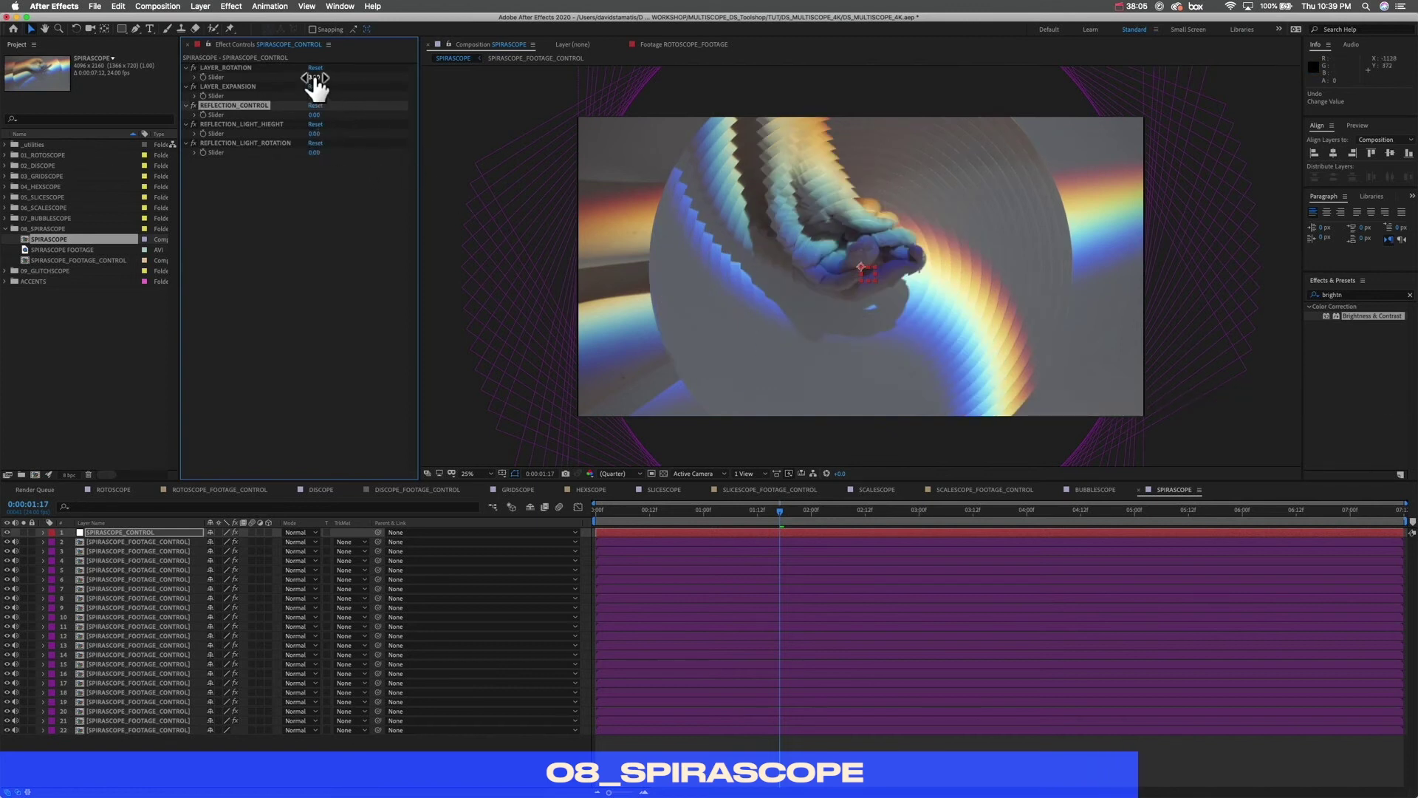
drag(316, 87, 322, 88)
key(super+z)
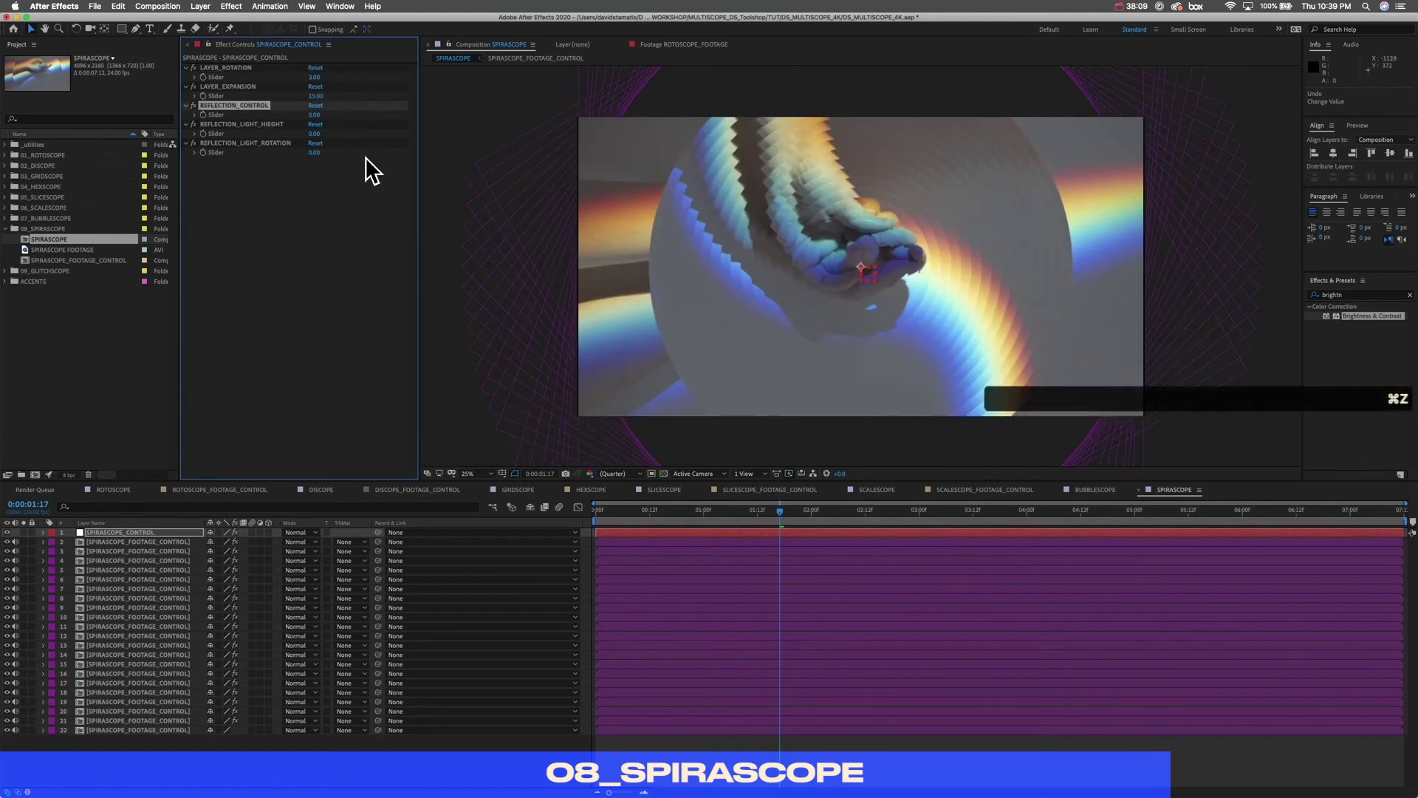
Step: Adjust the ring reflections with REFLECTION_CONTROL at 117, REFLECTION_LIGHT_HIEGHT at 75 and REFLECTION_LIGHT_ROTATION at -47
drag(314, 134, 424, 127)
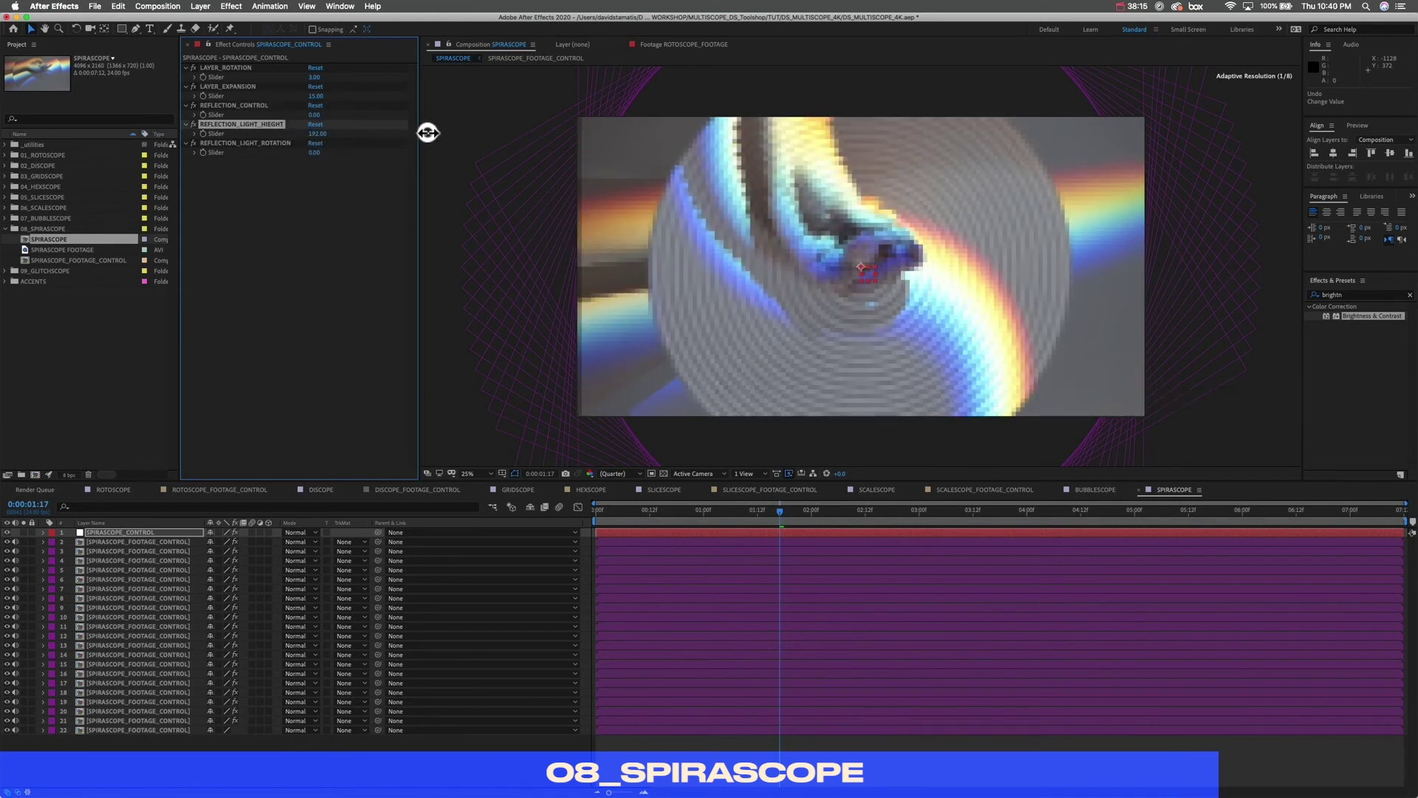
drag(316, 114, 374, 120)
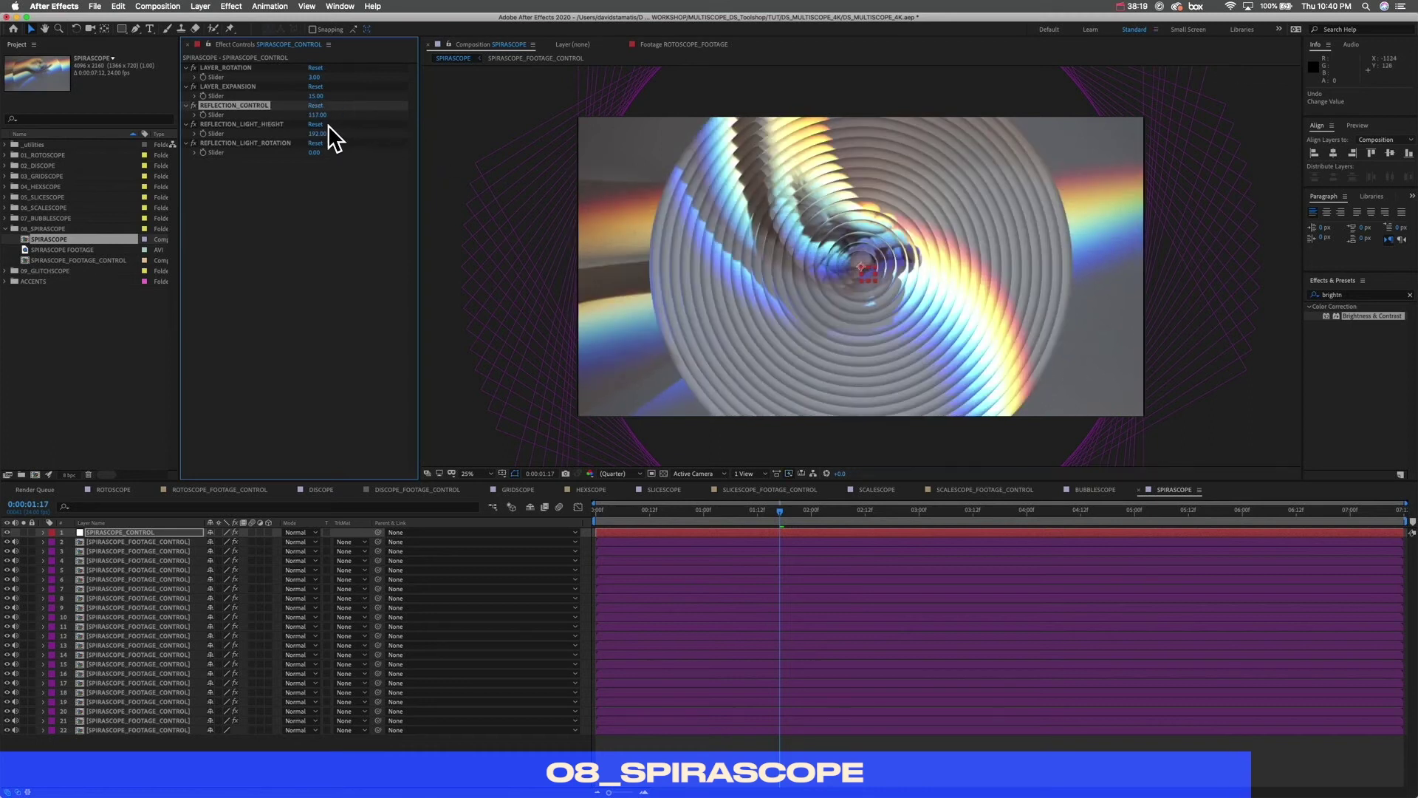
drag(317, 135, 229, 133)
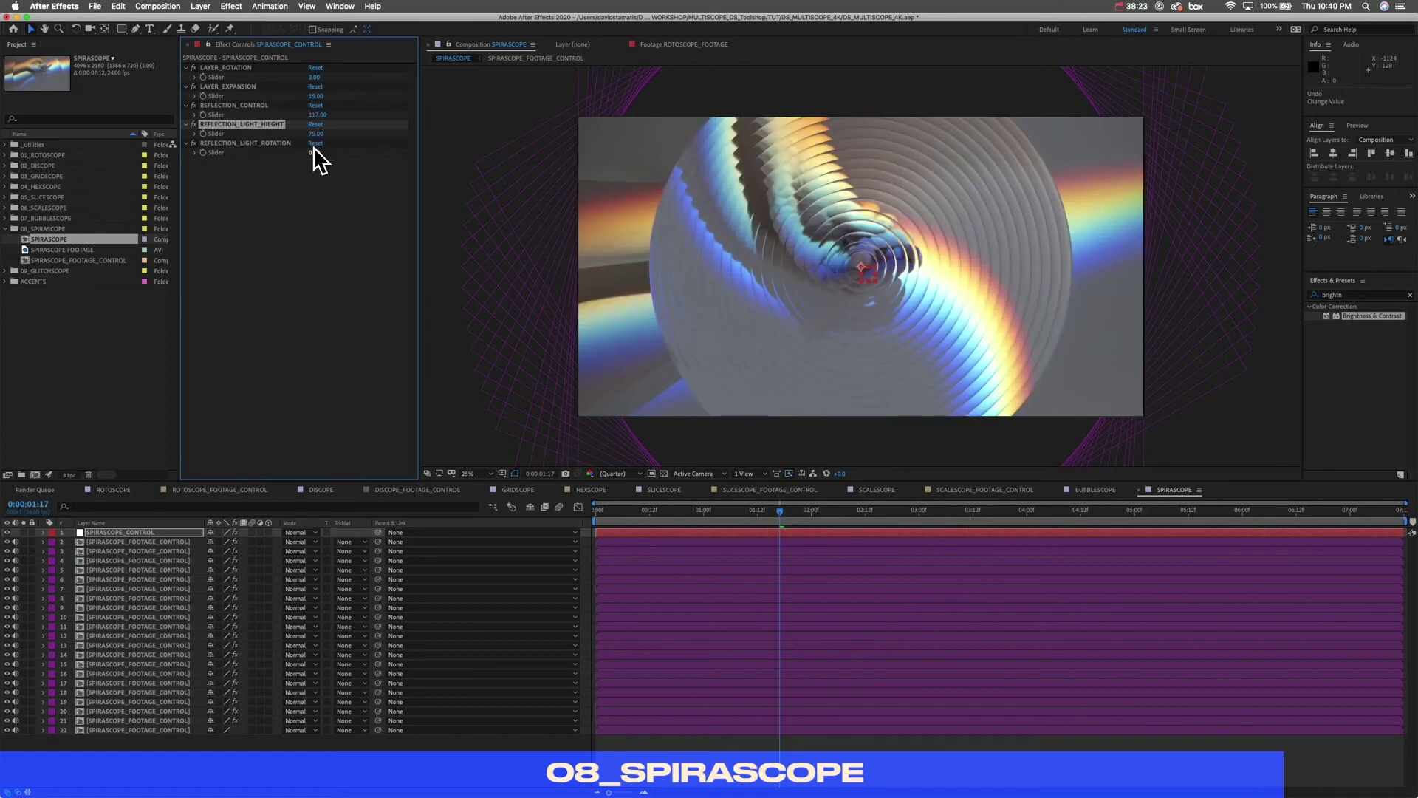
drag(322, 150, 275, 143)
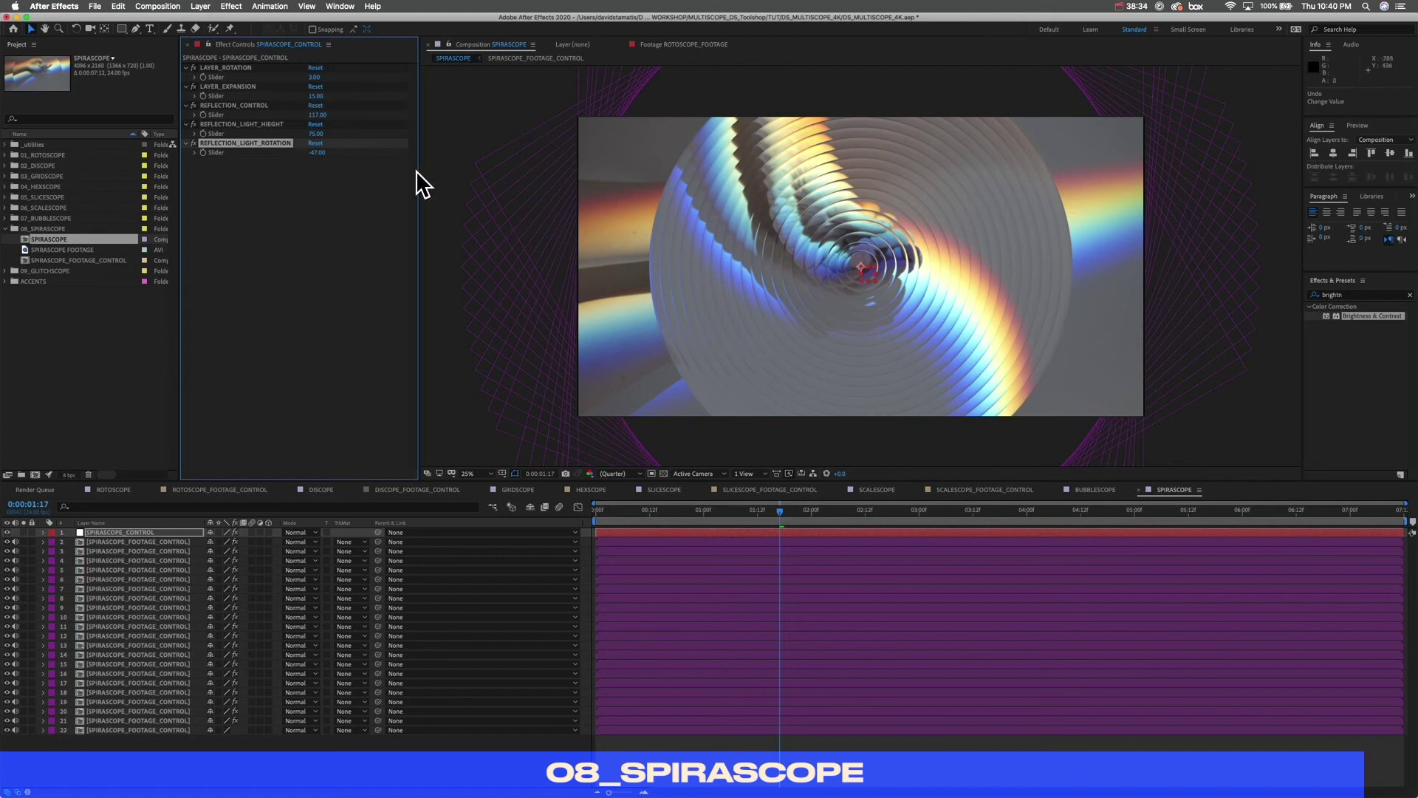
Step: Set the SPIRASCOPE control's REFLECTION_LIGHT_HIEGHT slider to 0
click(317, 133)
text(0)
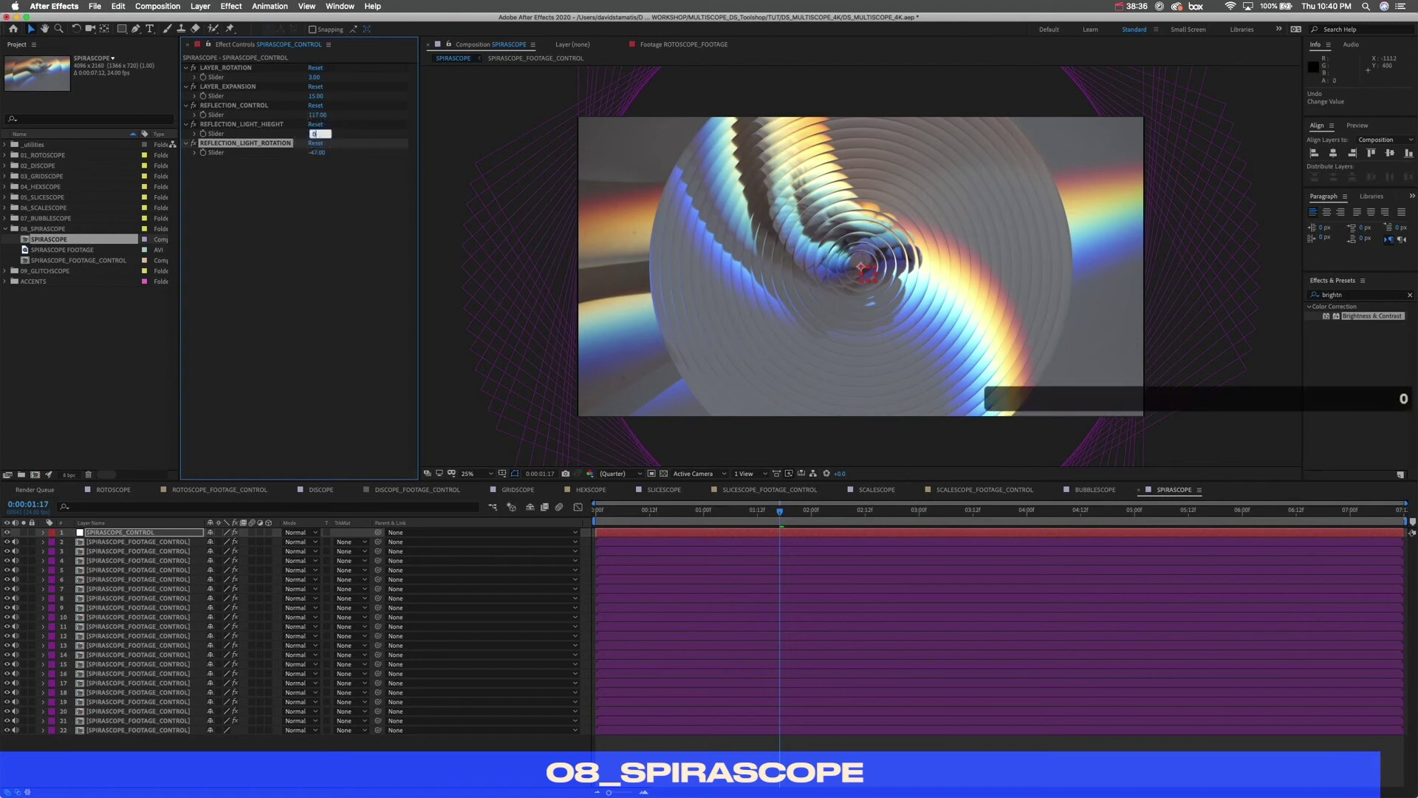
key(Return)
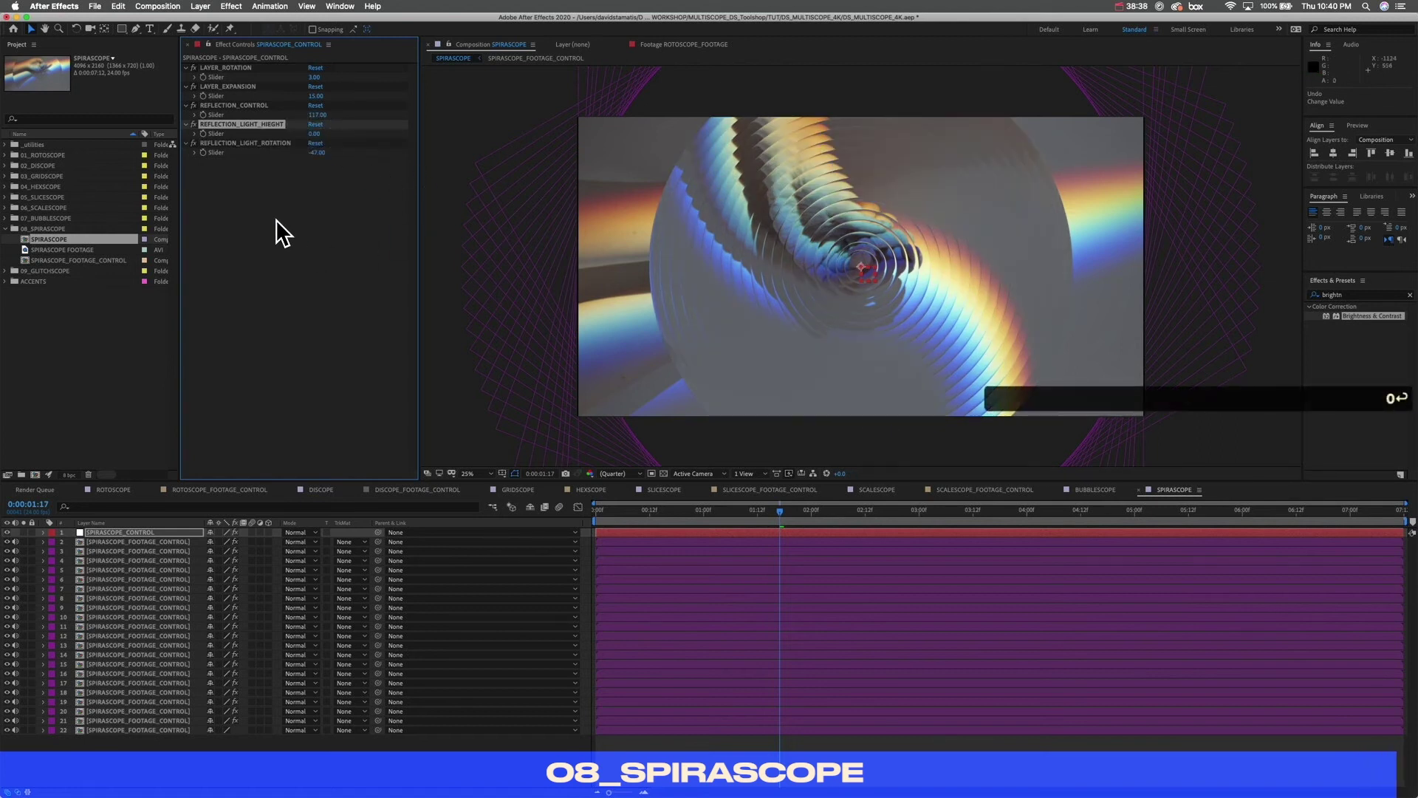
Step: Open the GLITCHSCOPE composition from the 09_GLITCHSCOPE folder and preview its playback from the start
click(6, 228)
click(6, 239)
double_click(59, 249)
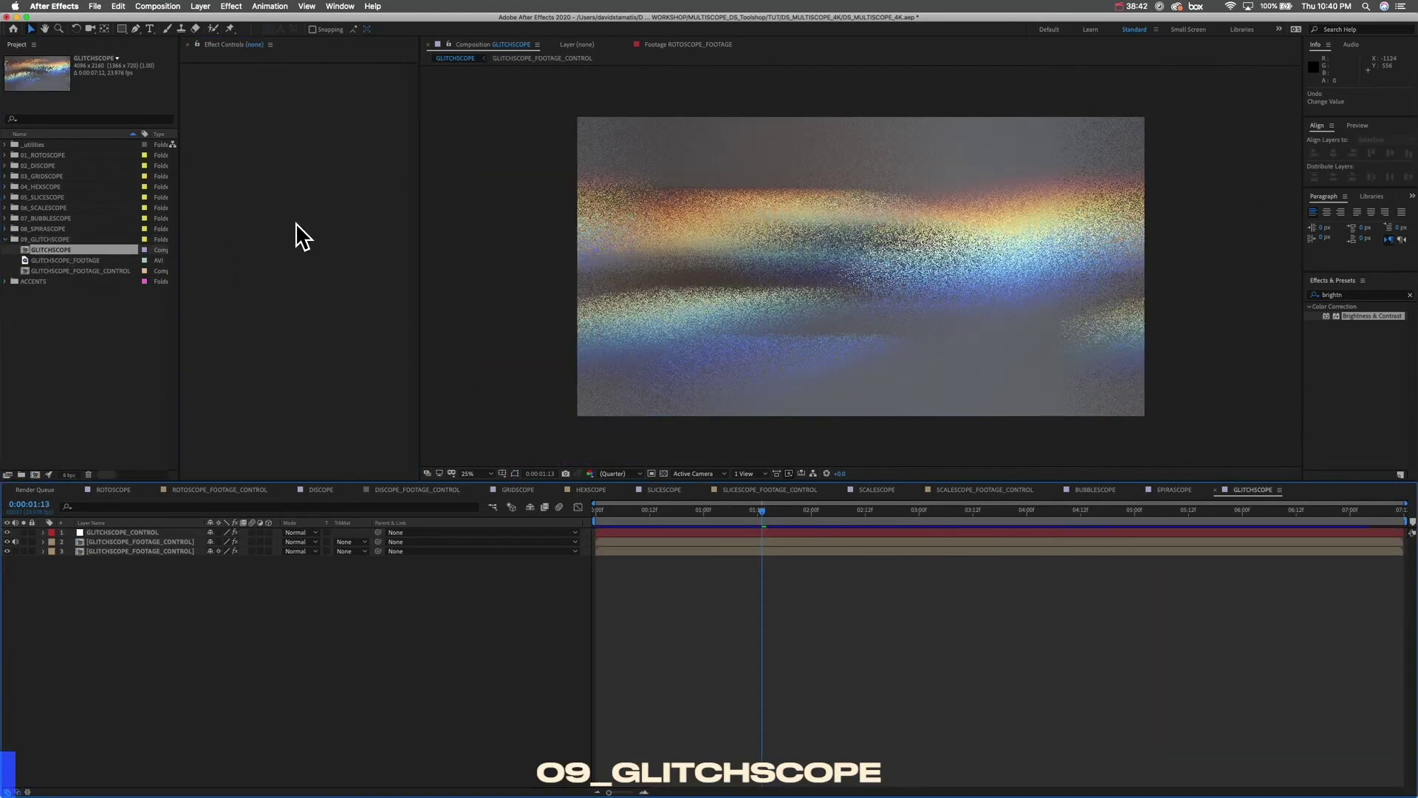
key(space)
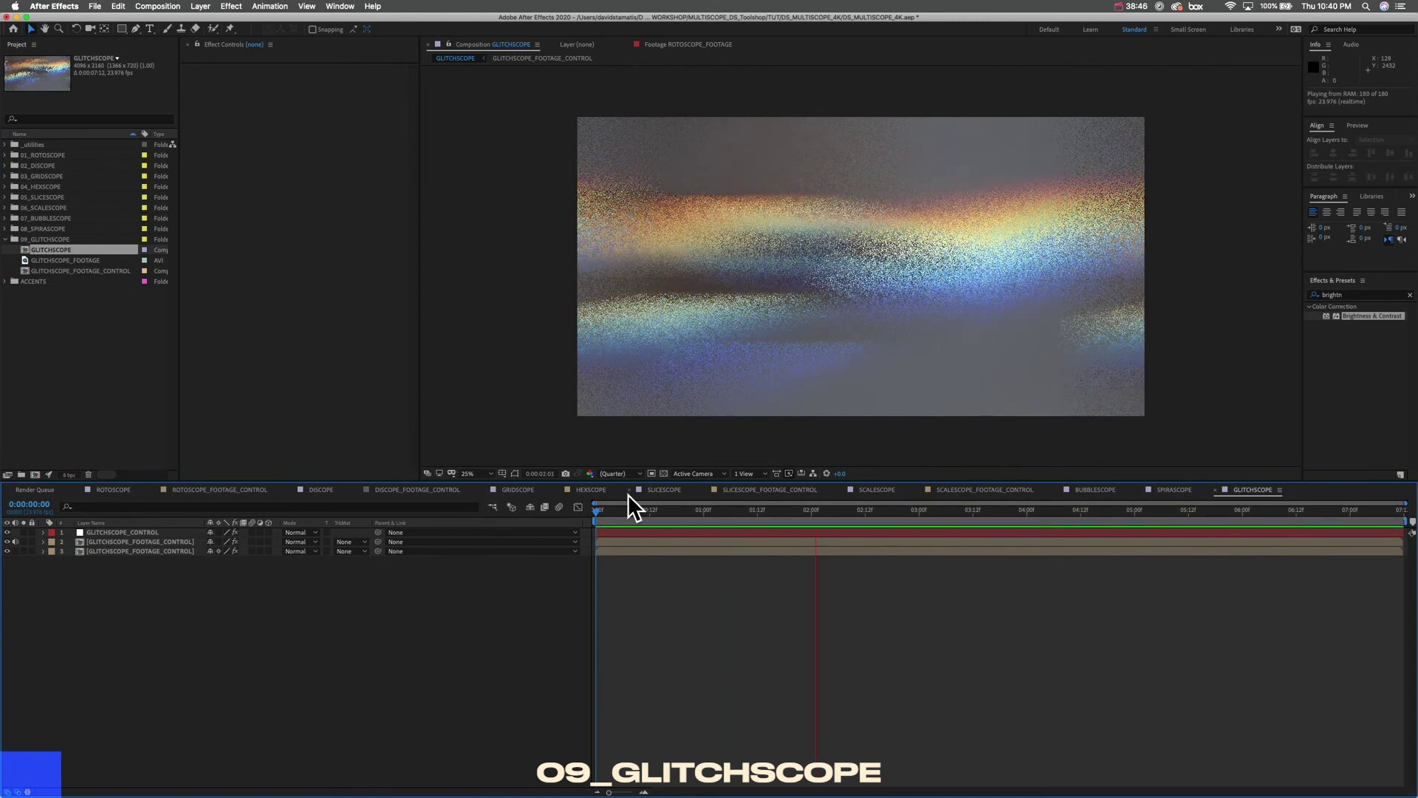
drag(934, 508, 543, 504)
key(space)
key(space)
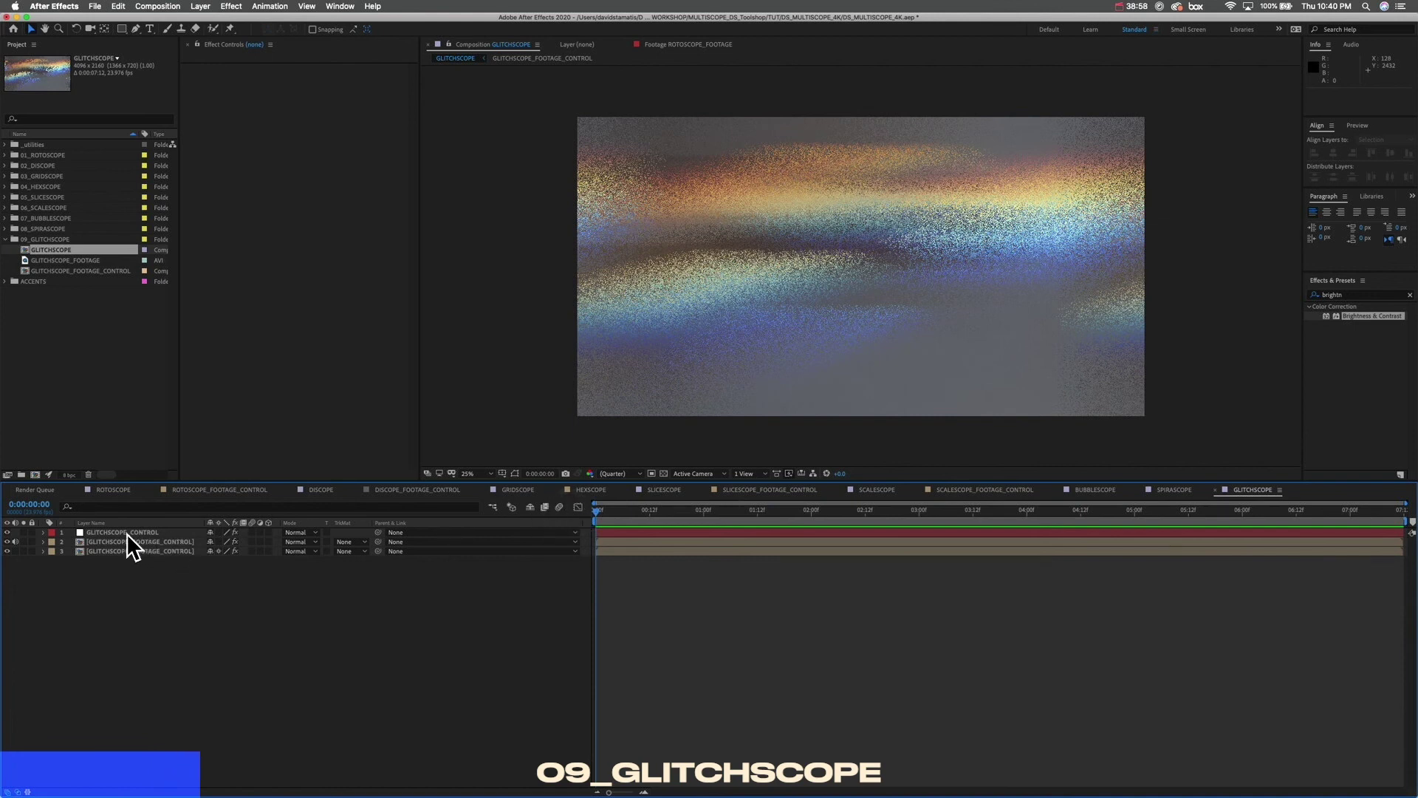
Step: Show the GLITCHSCOPE_CONTROL layer's sliders and set CELL_SIZE to 0
click(42, 532)
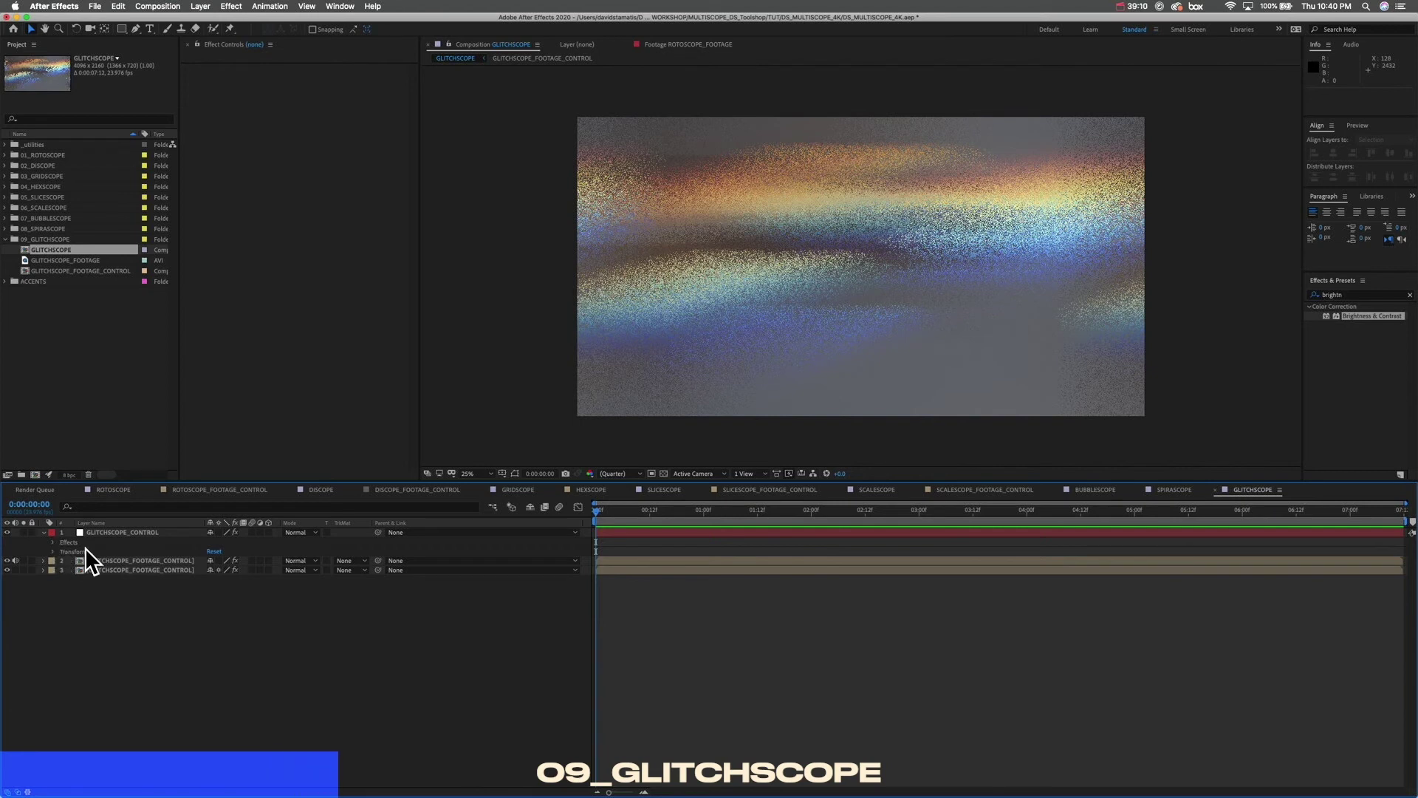
click(129, 532)
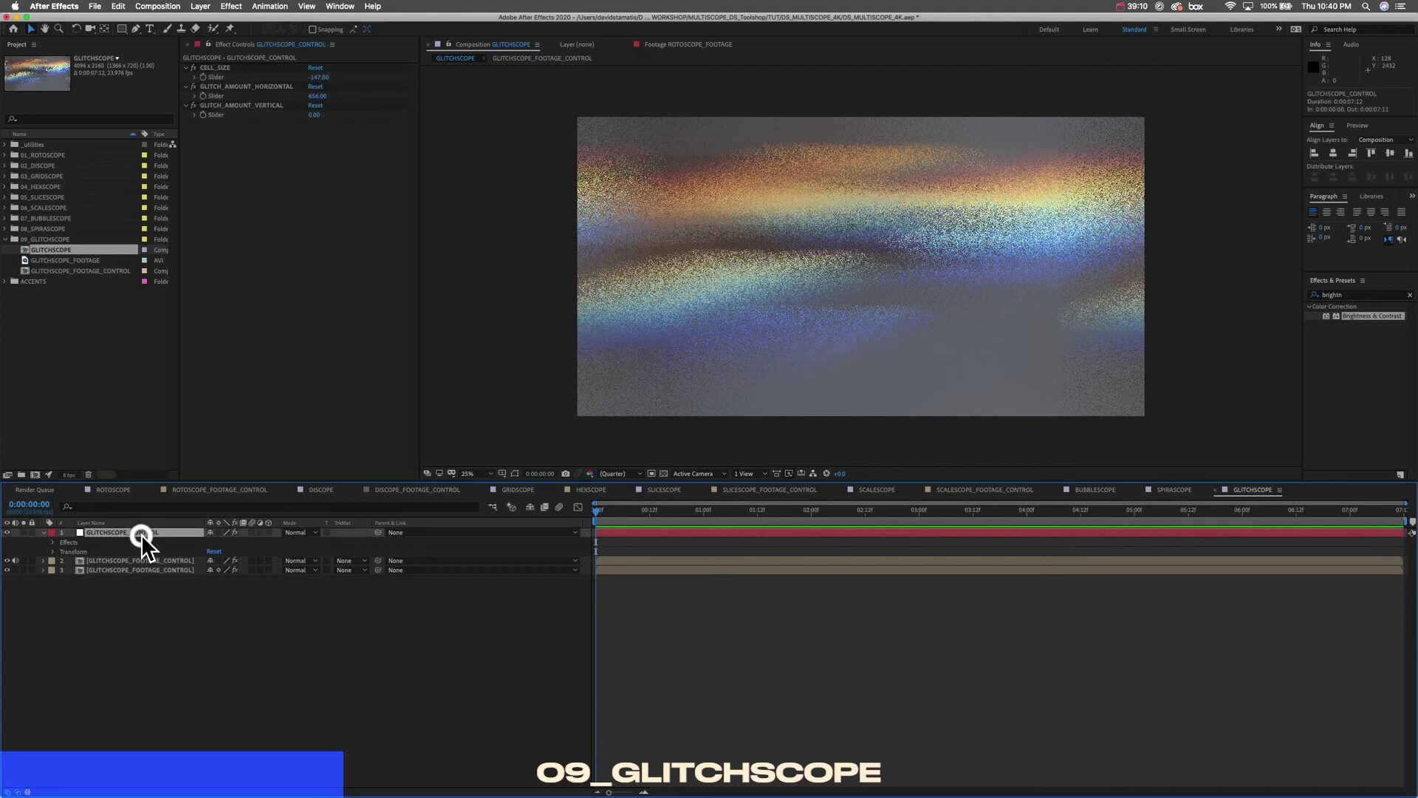
click(319, 77)
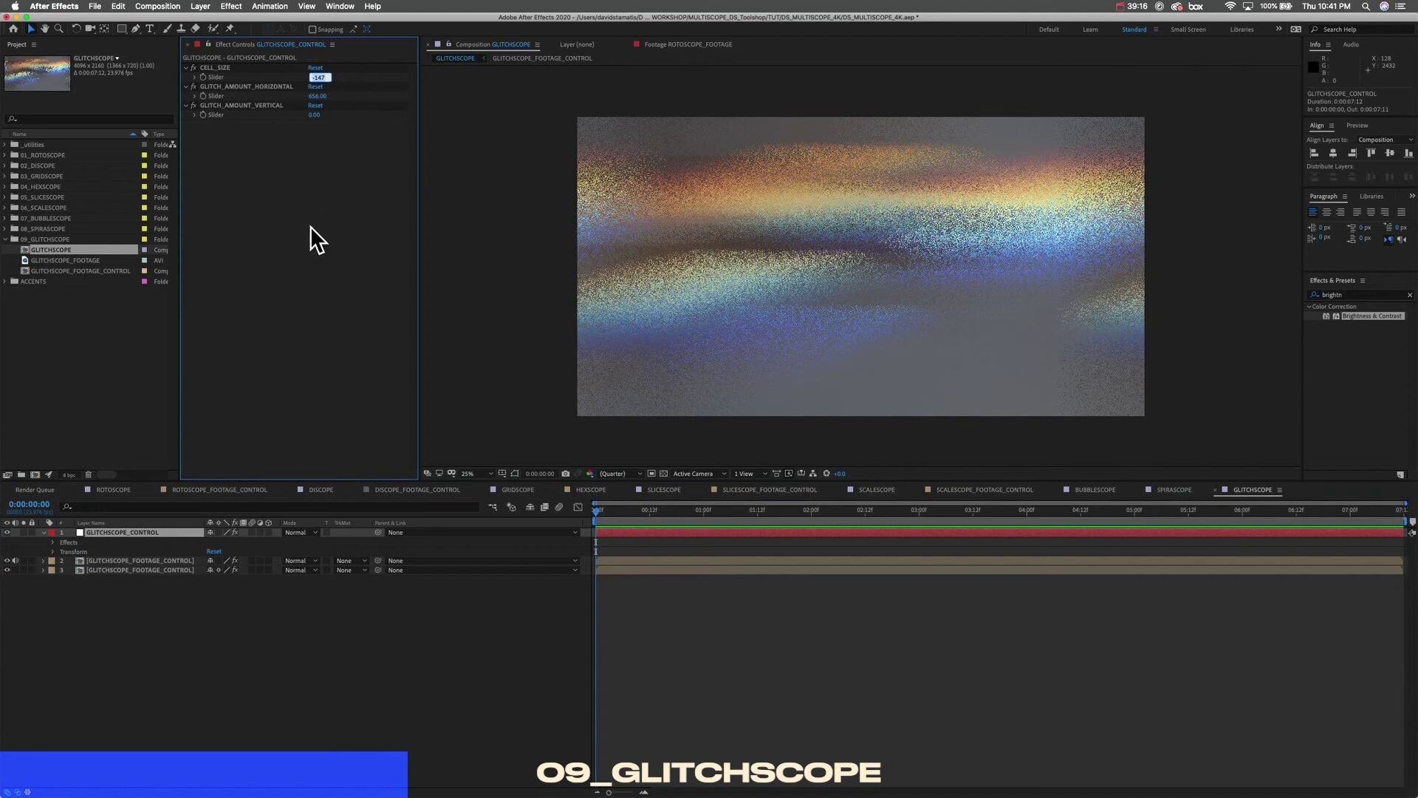
text(0)
click(320, 215)
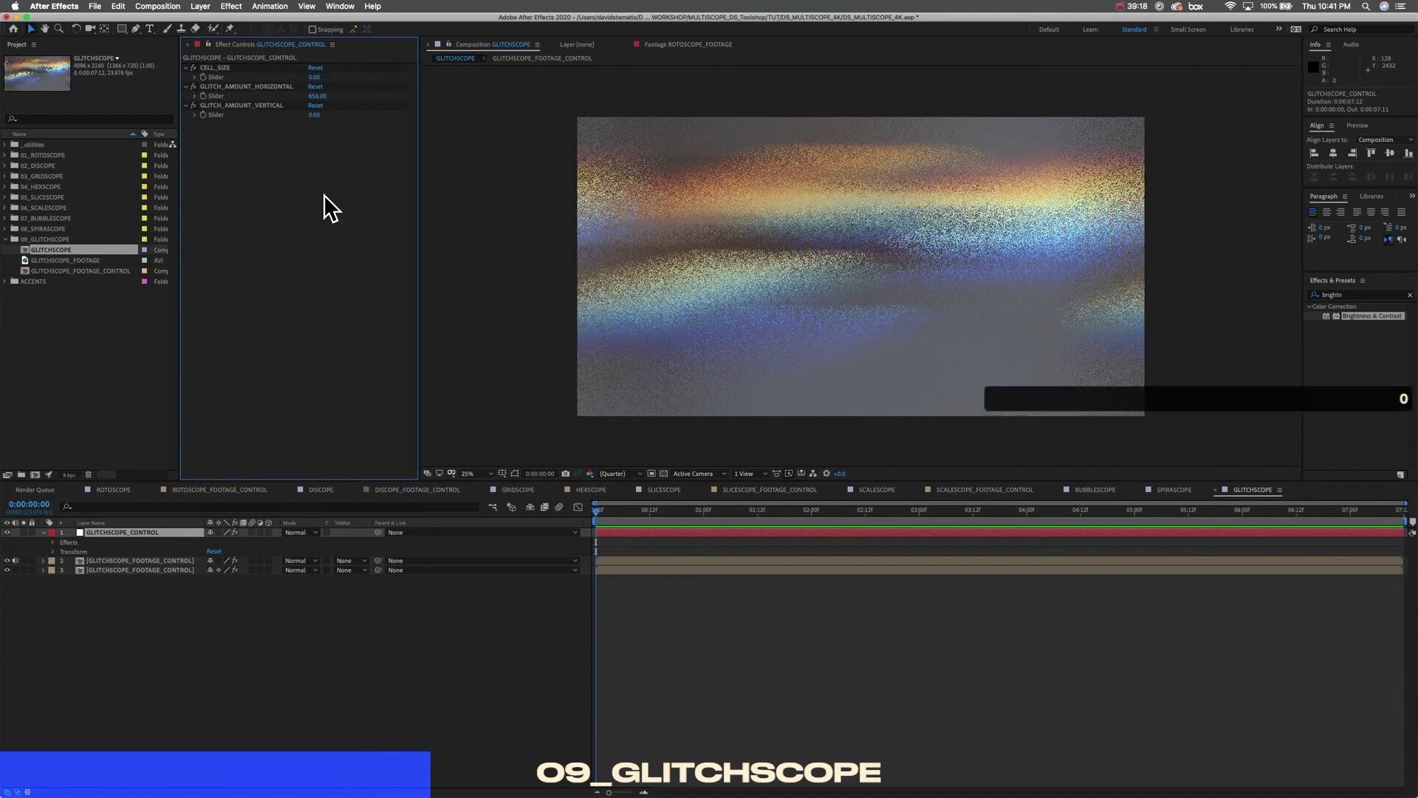
Step: Set CELL_SIZE to 100 to break the footage into larger glitch blocks
click(314, 77)
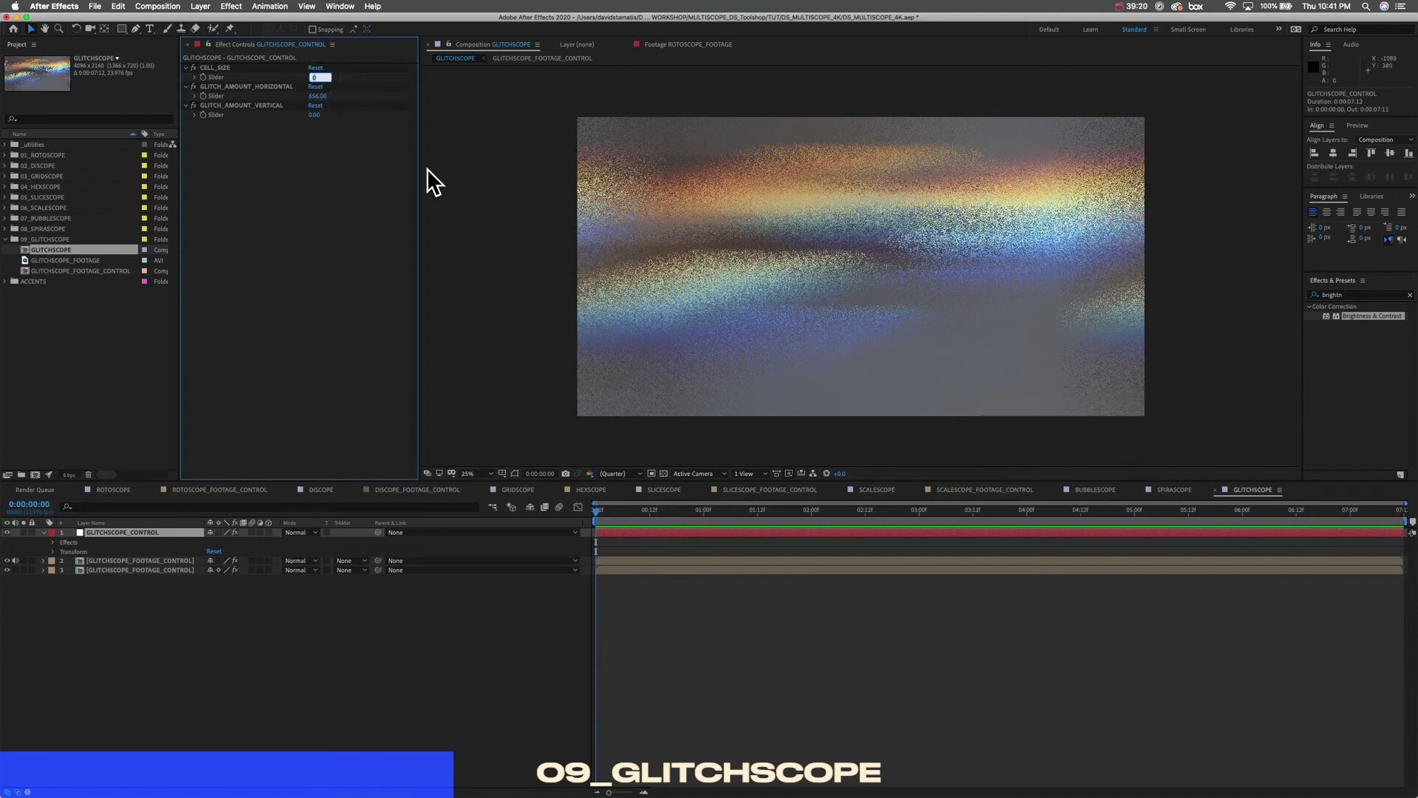
click(314, 144)
click(316, 77)
text(100)
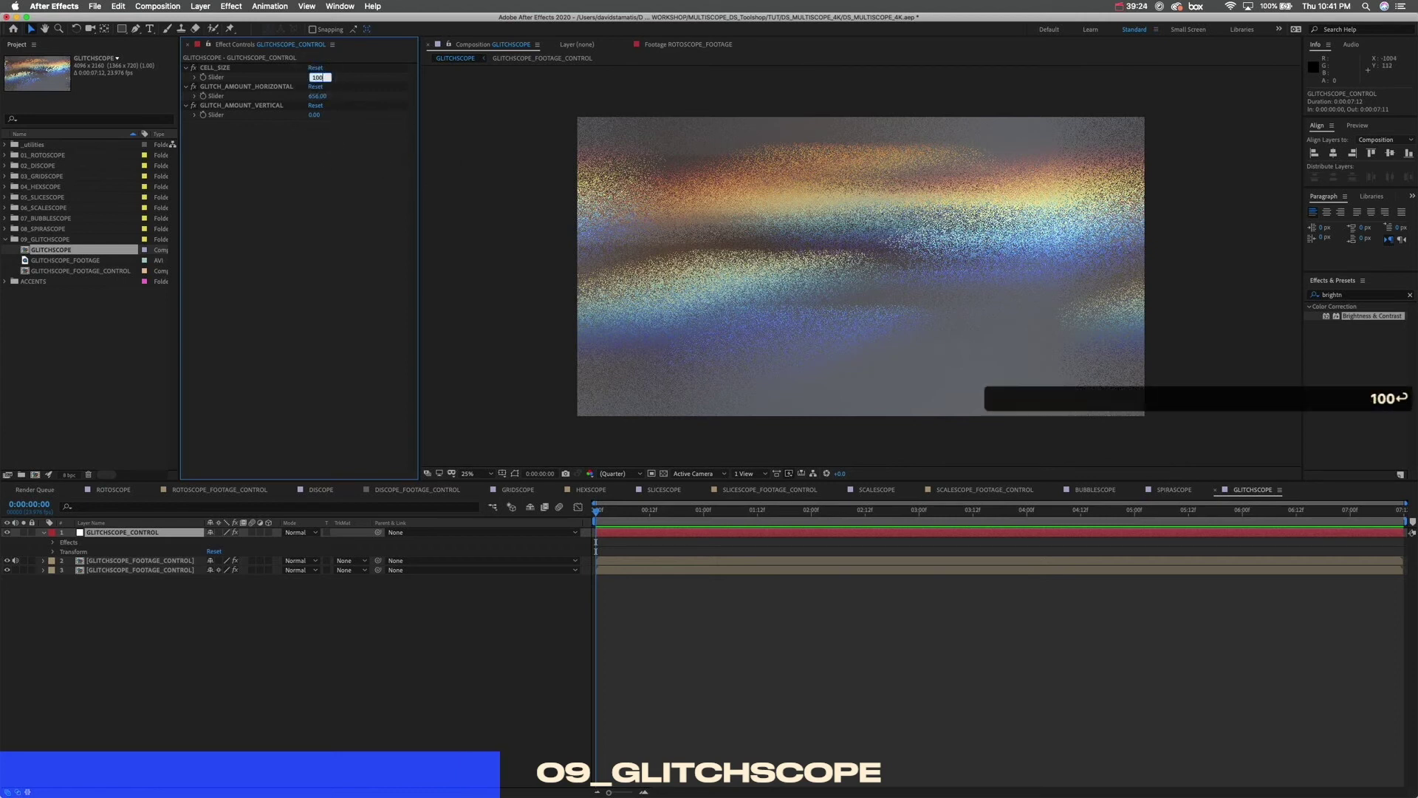
key(Return)
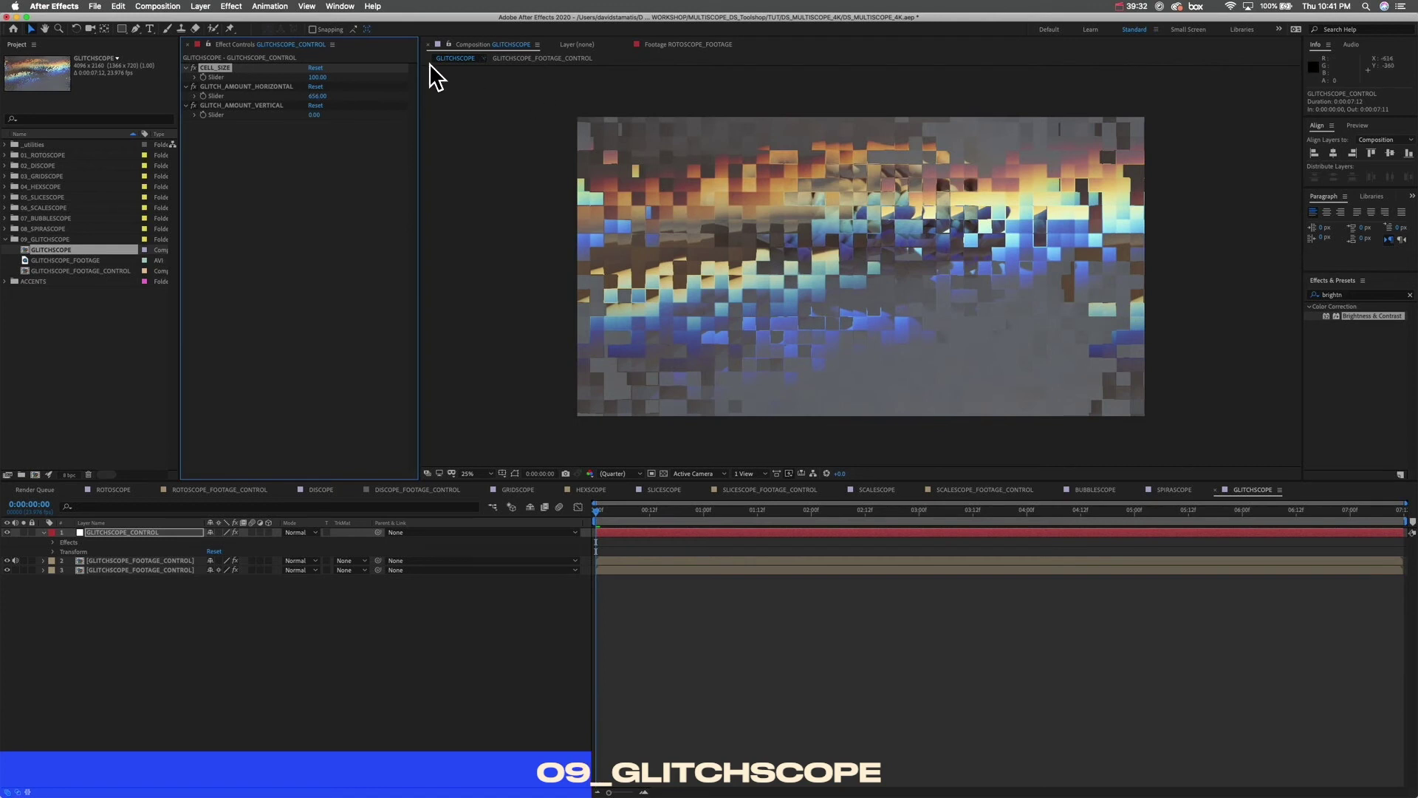
Step: Try CELL_SIZE at 1000, and reduce it to just below zero for a fine-grained glitch
click(318, 77)
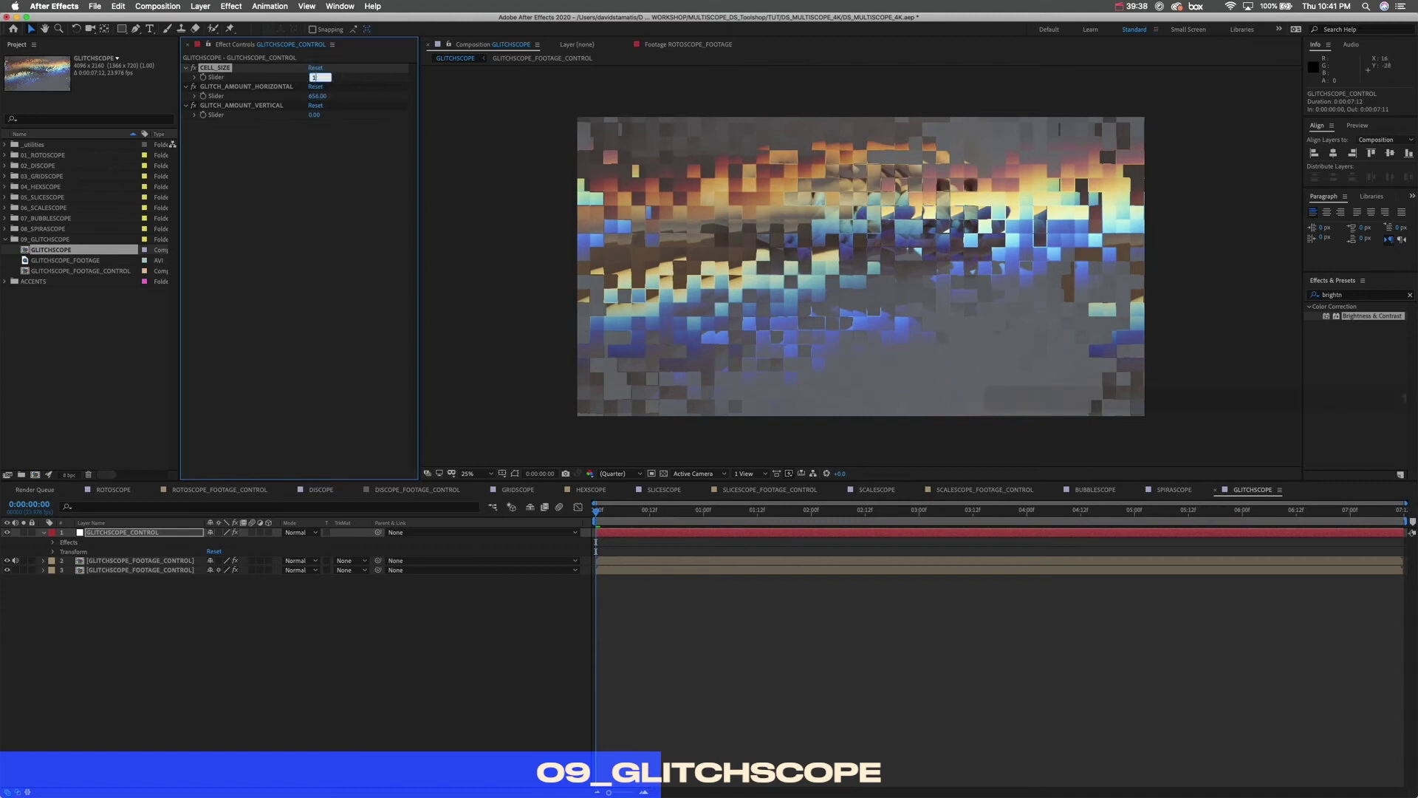
text(100)
key(Return)
click(316, 78)
text(1000)
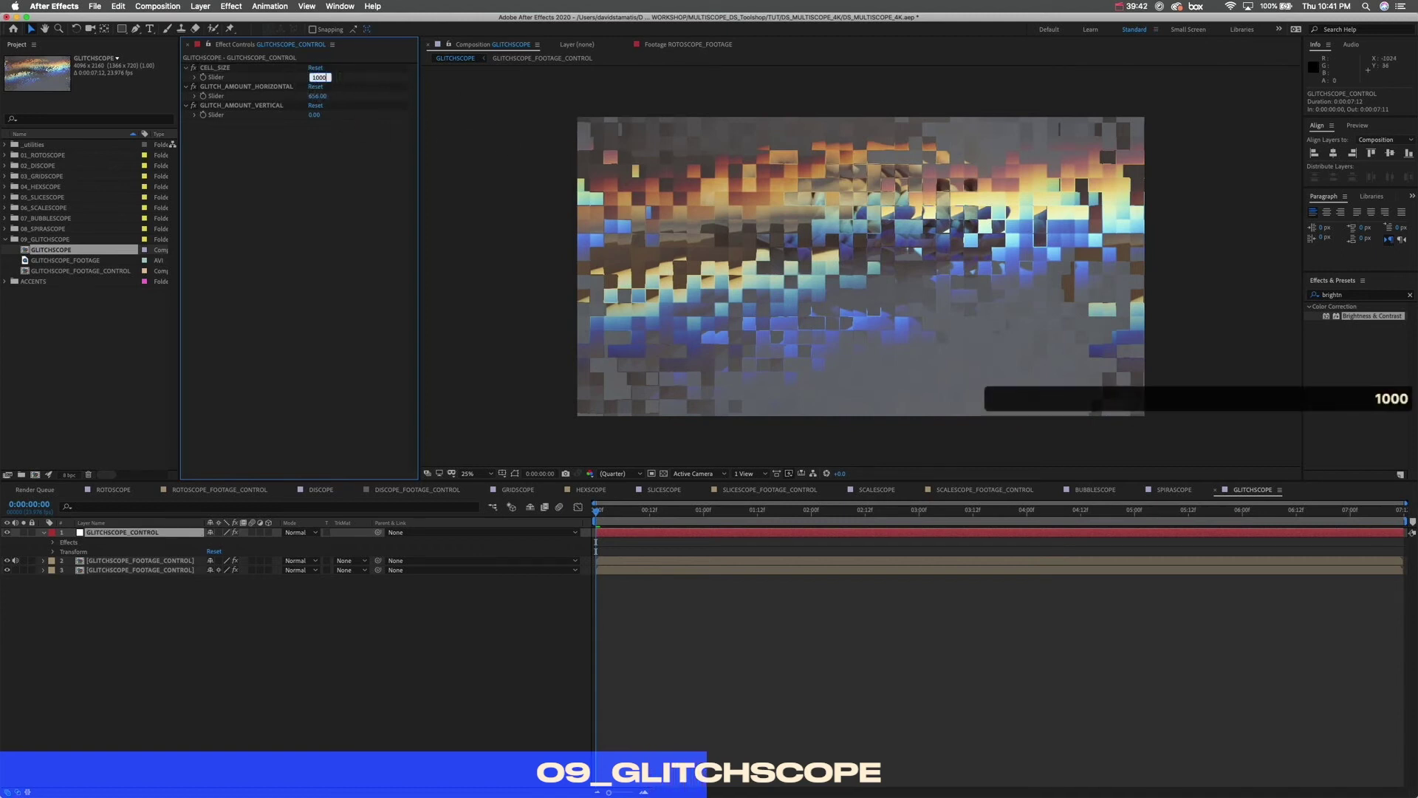
key(Return)
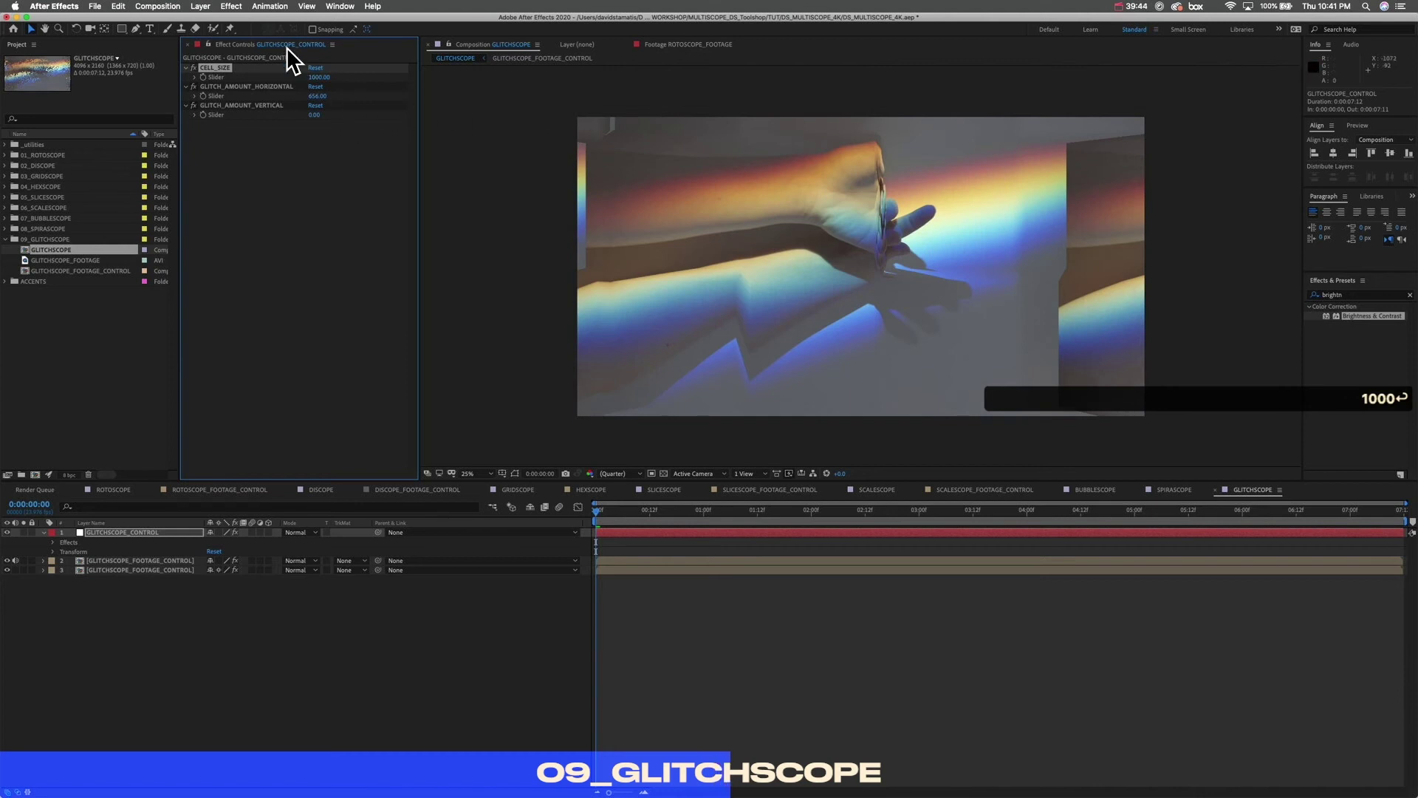
drag(320, 78, 75, 124)
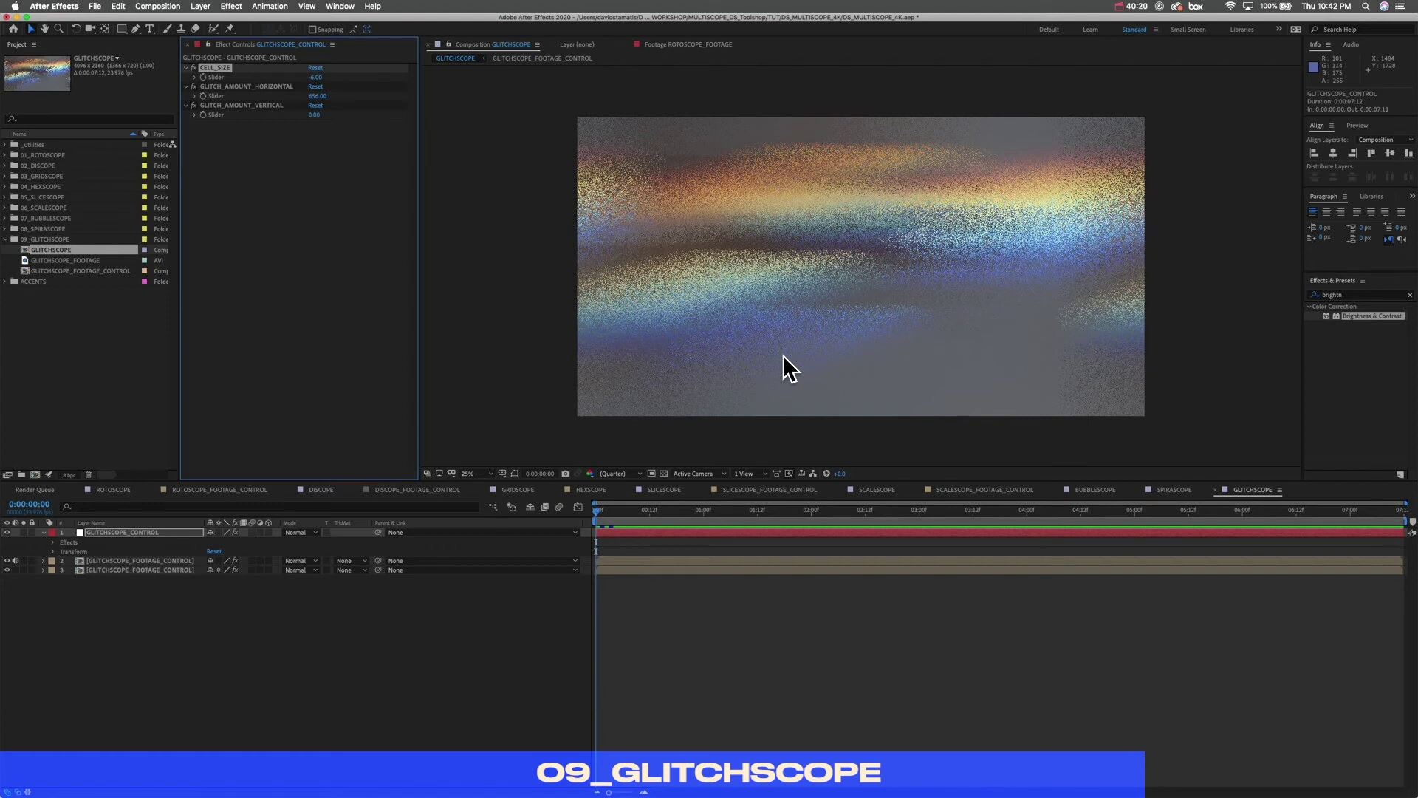
Step: Set GLITCH_AMOUNT_HORIZONTAL to 0 to remove the horizontal displacement
click(315, 96)
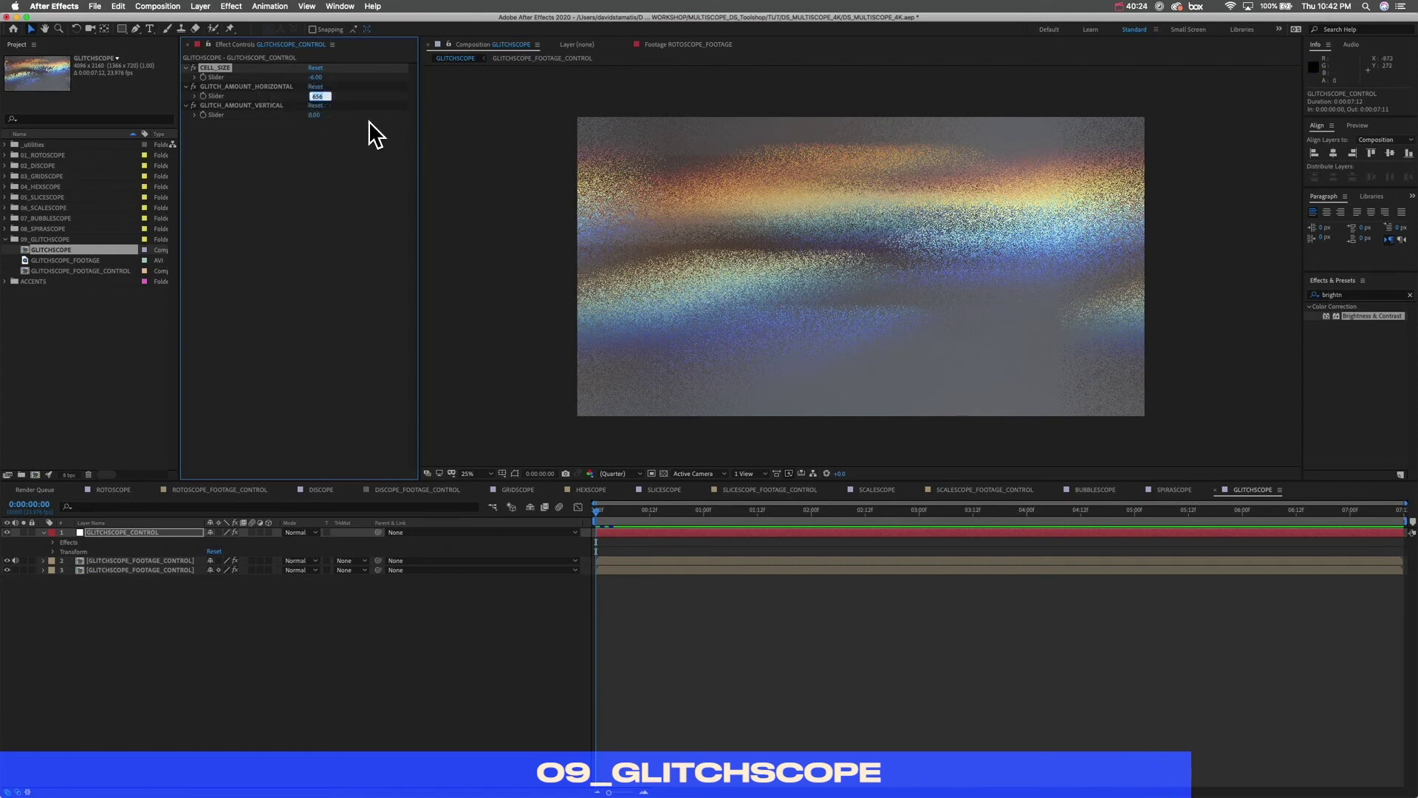
text(0)
key(Return)
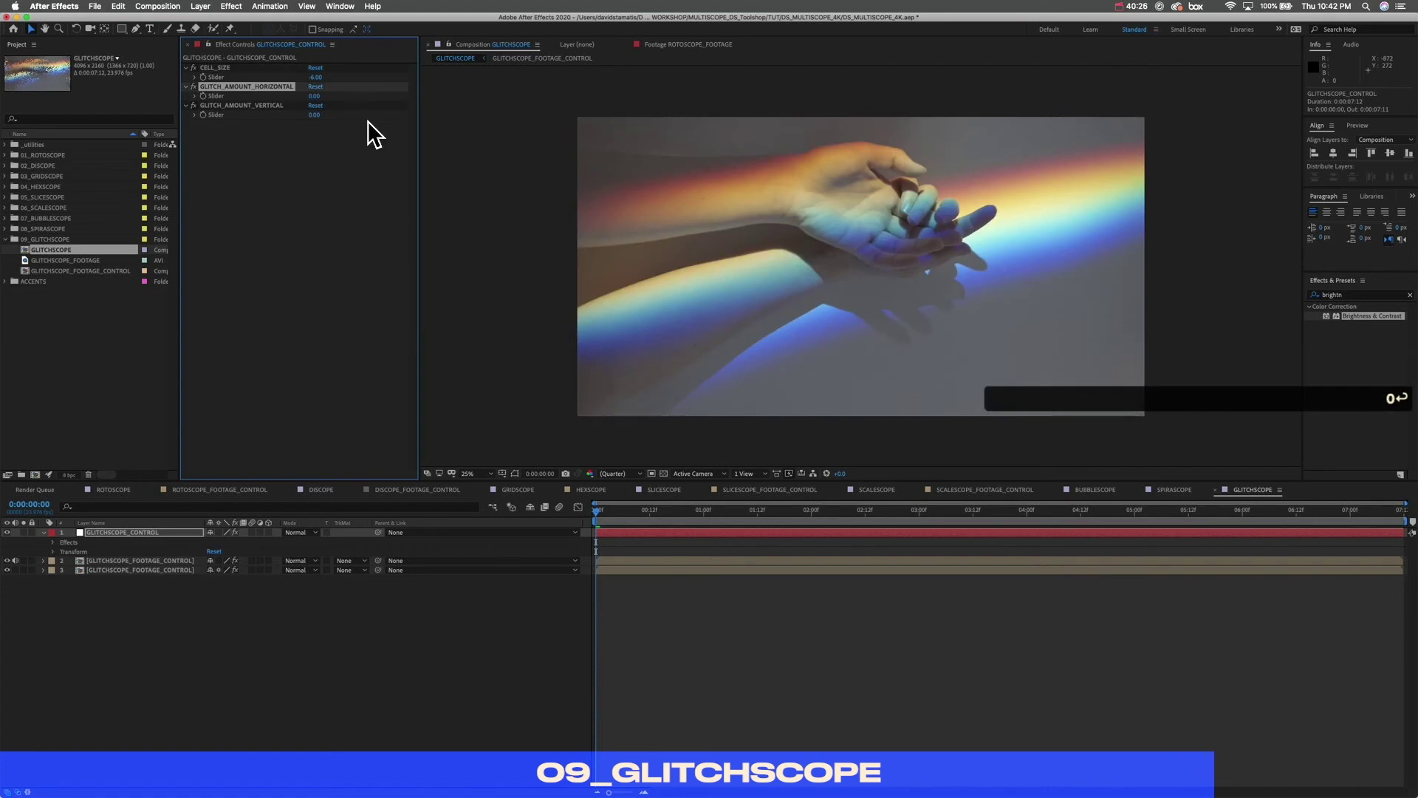
Step: Raise GLITCH_AMOUNT_HORIZONTAL to 227 and GLITCH_AMOUNT_VERTICAL to 713, and undo the last slider change
drag(316, 97, 462, 120)
drag(313, 117, 711, 120)
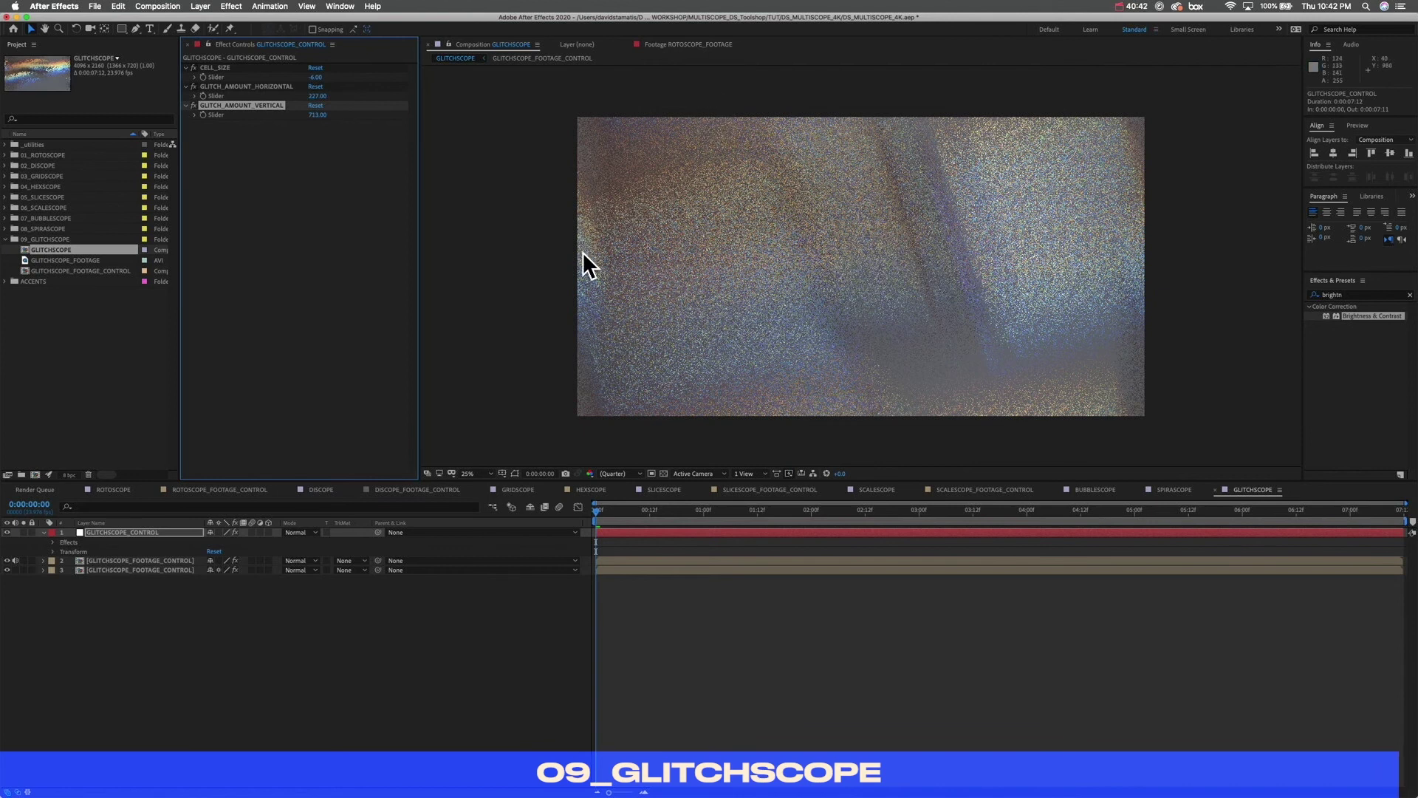
key(super+z)
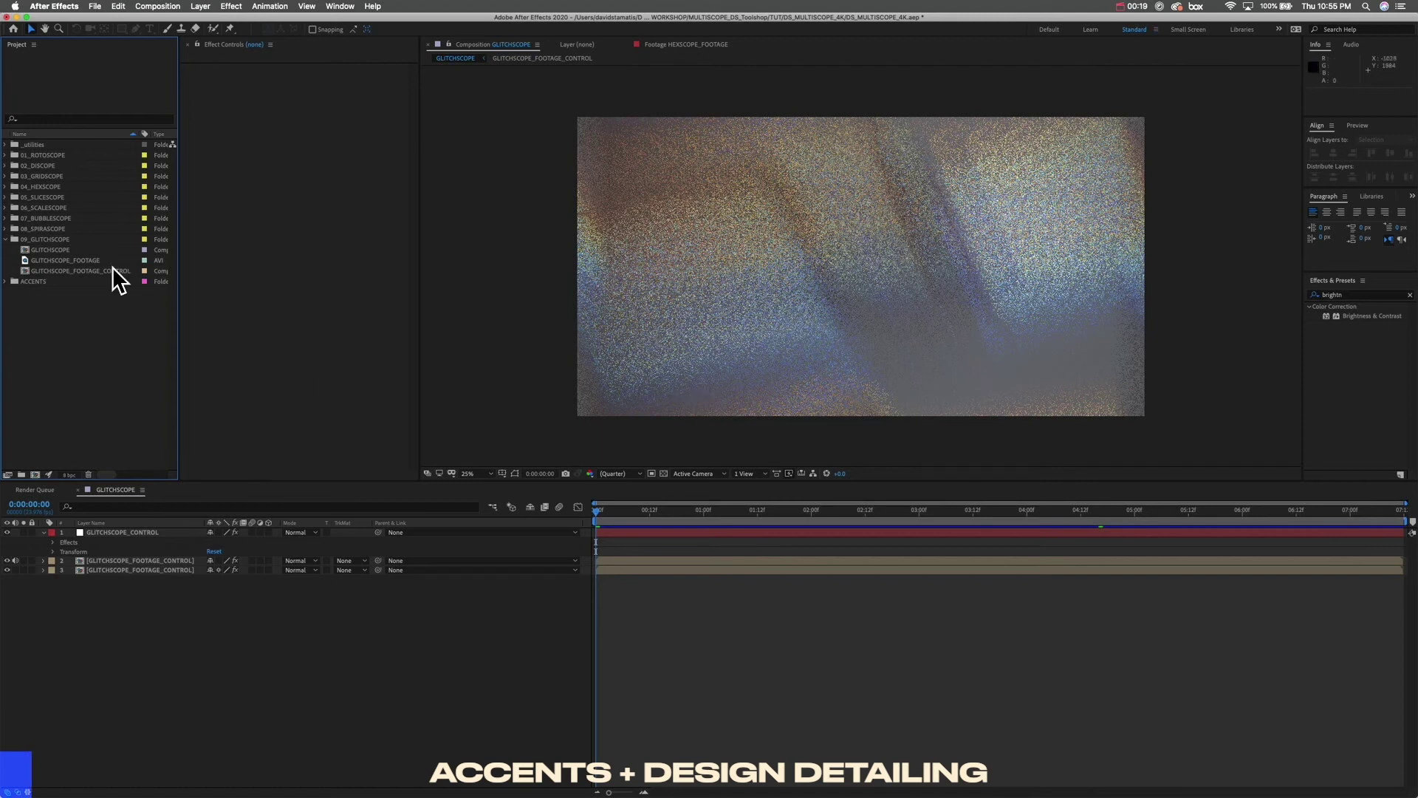
Step: Look through the contents of the ACCENTS folder and scrub the GLITCHSCOPE composition to 0:00:01:14
click(6, 282)
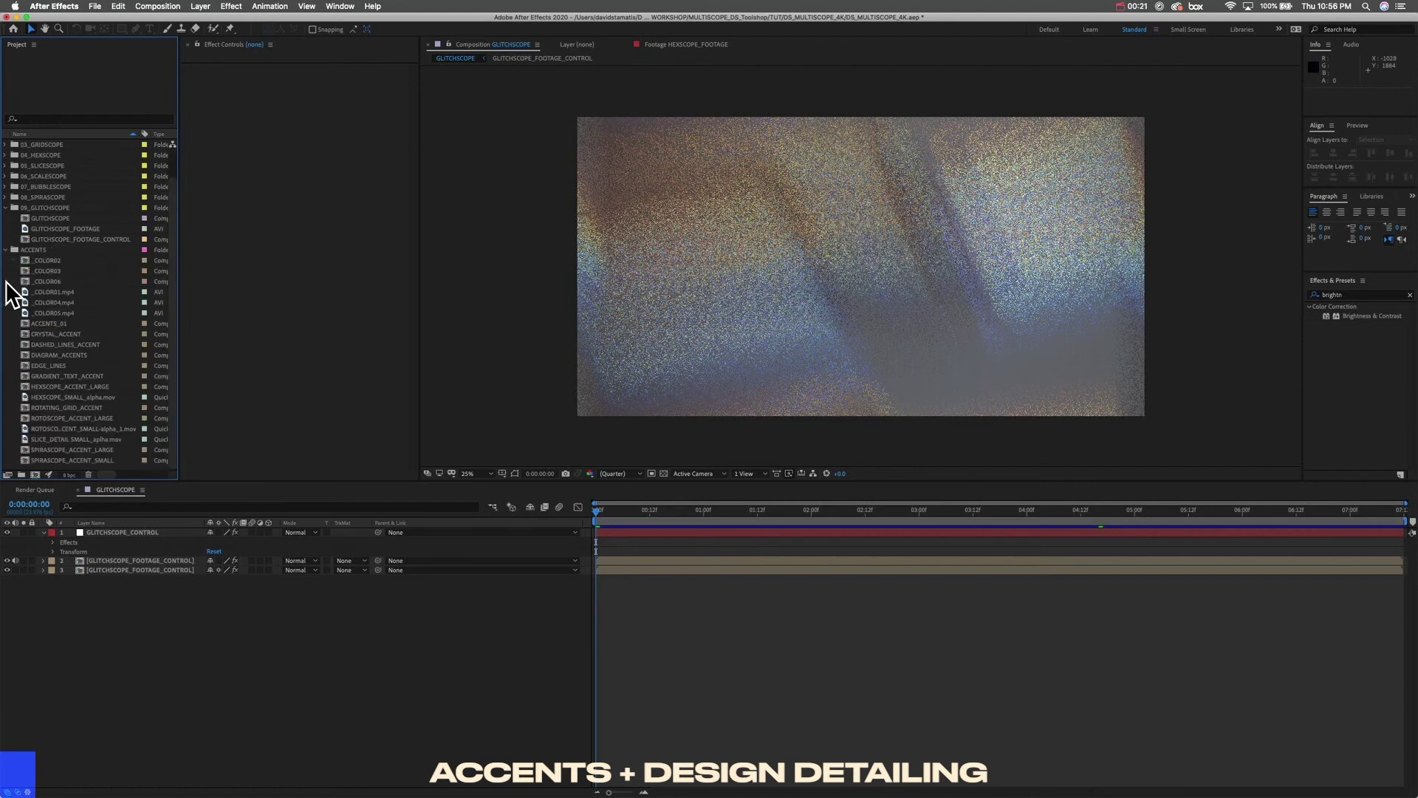
scroll(22, 273, down, 1)
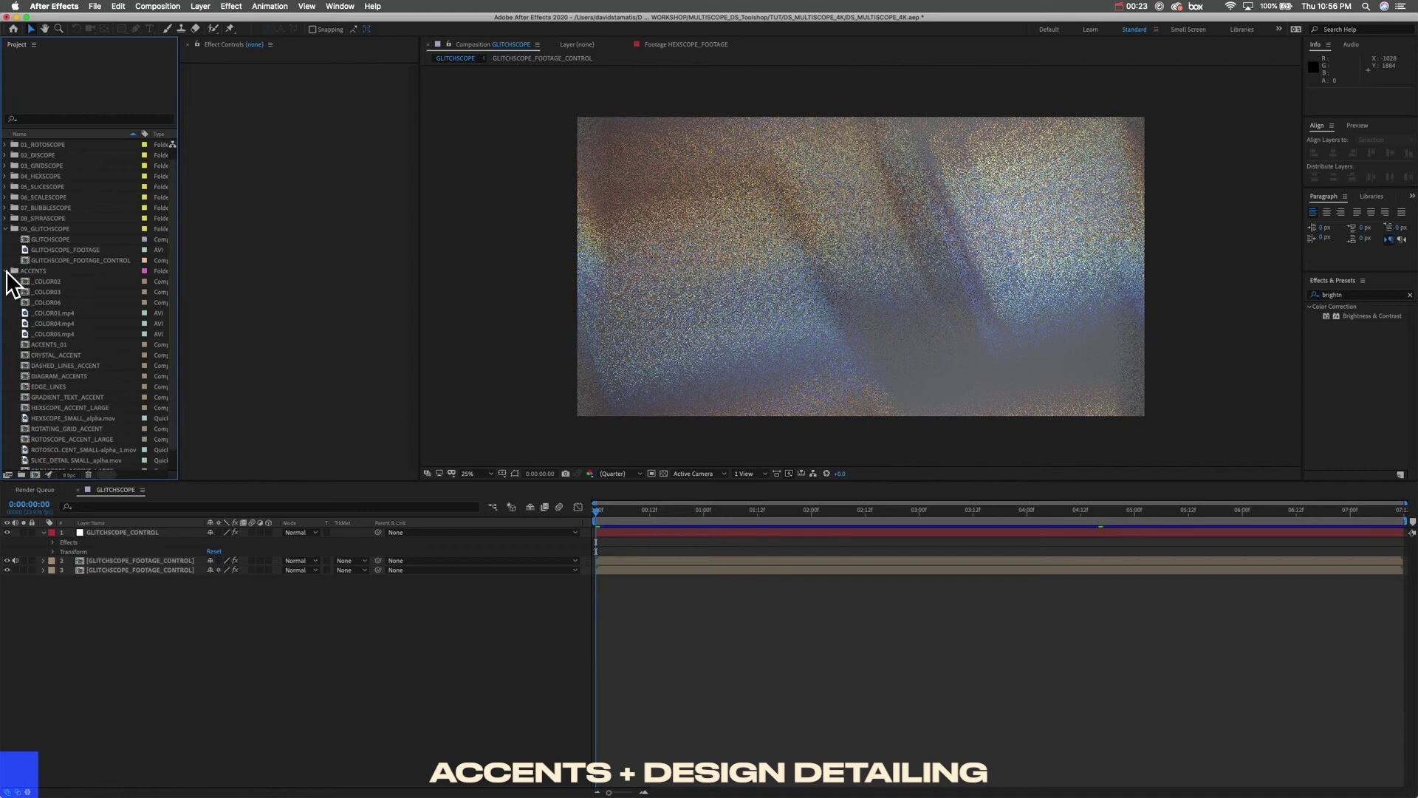
click(7, 271)
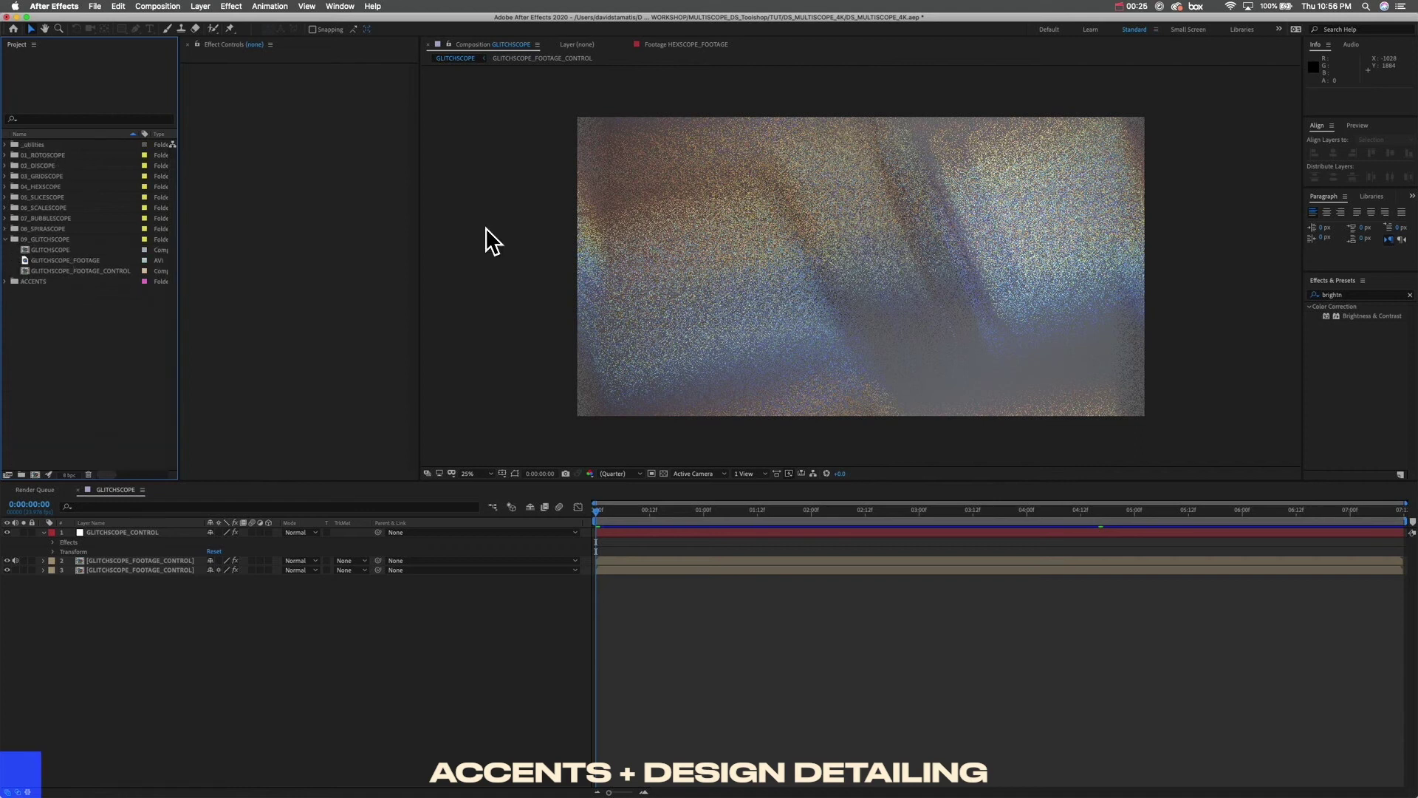
drag(602, 511, 766, 512)
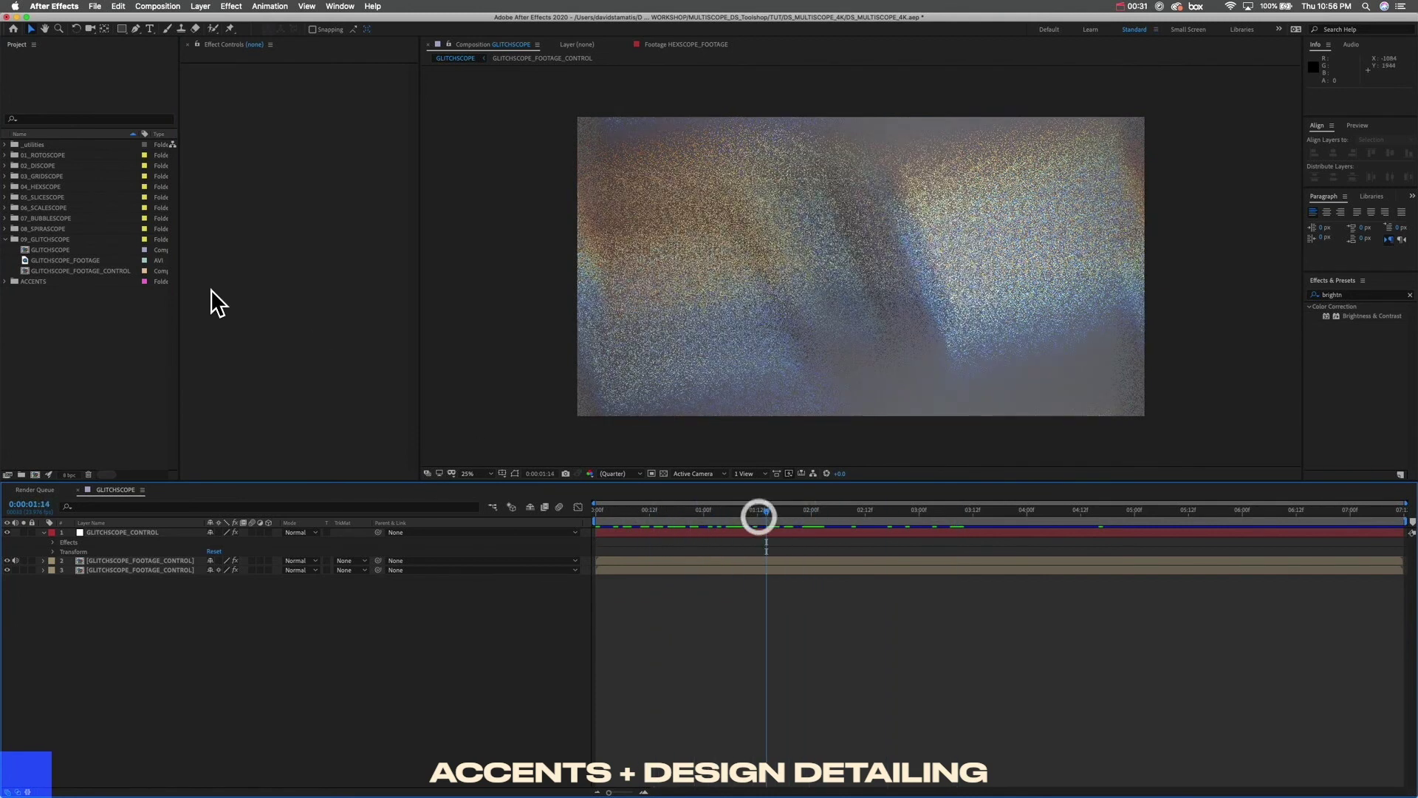
Step: Create a new composition from GLITCHSCOPE and add GLITCHSCOPE_FOOTAGE as the layer beneath it
click(74, 308)
click(63, 251)
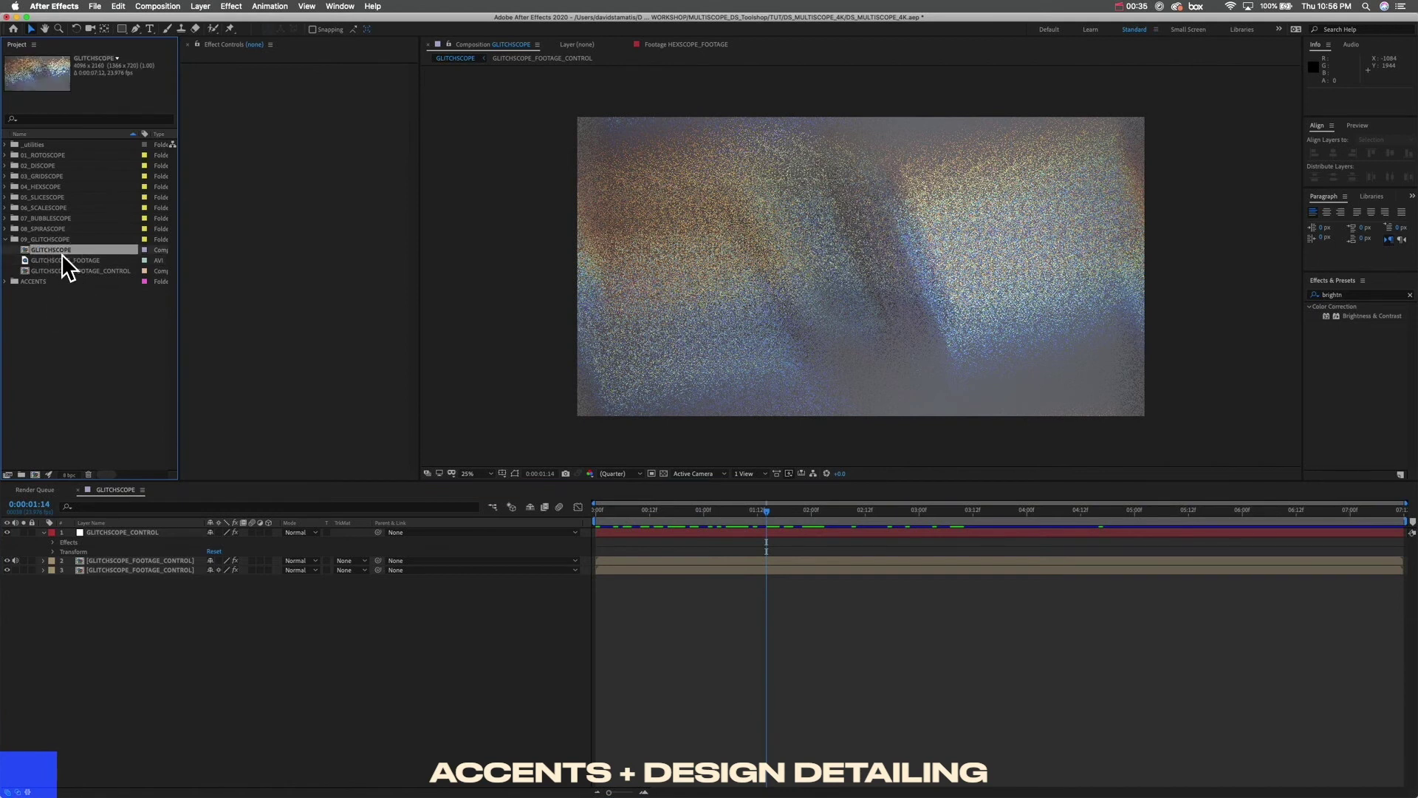
drag(55, 247, 34, 475)
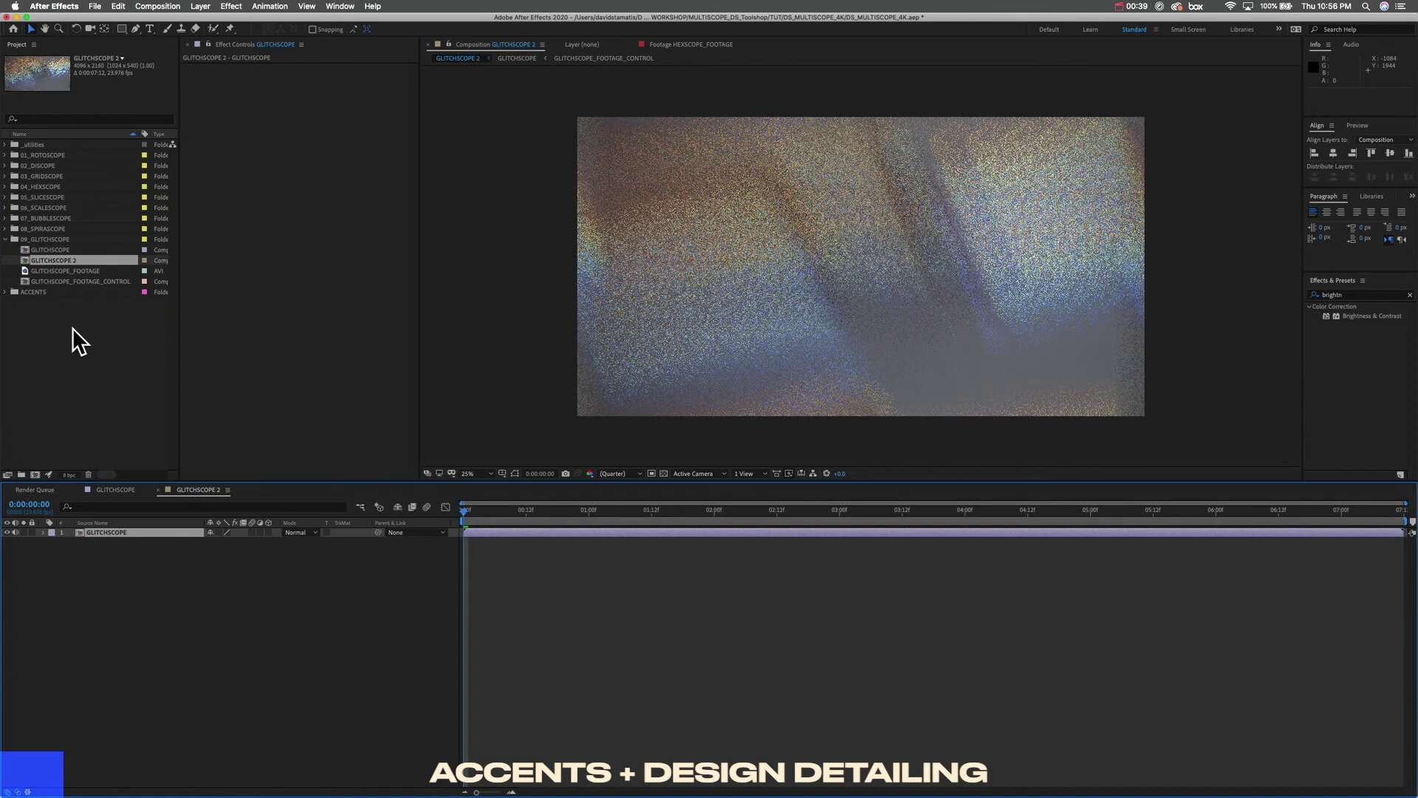
drag(71, 272, 164, 600)
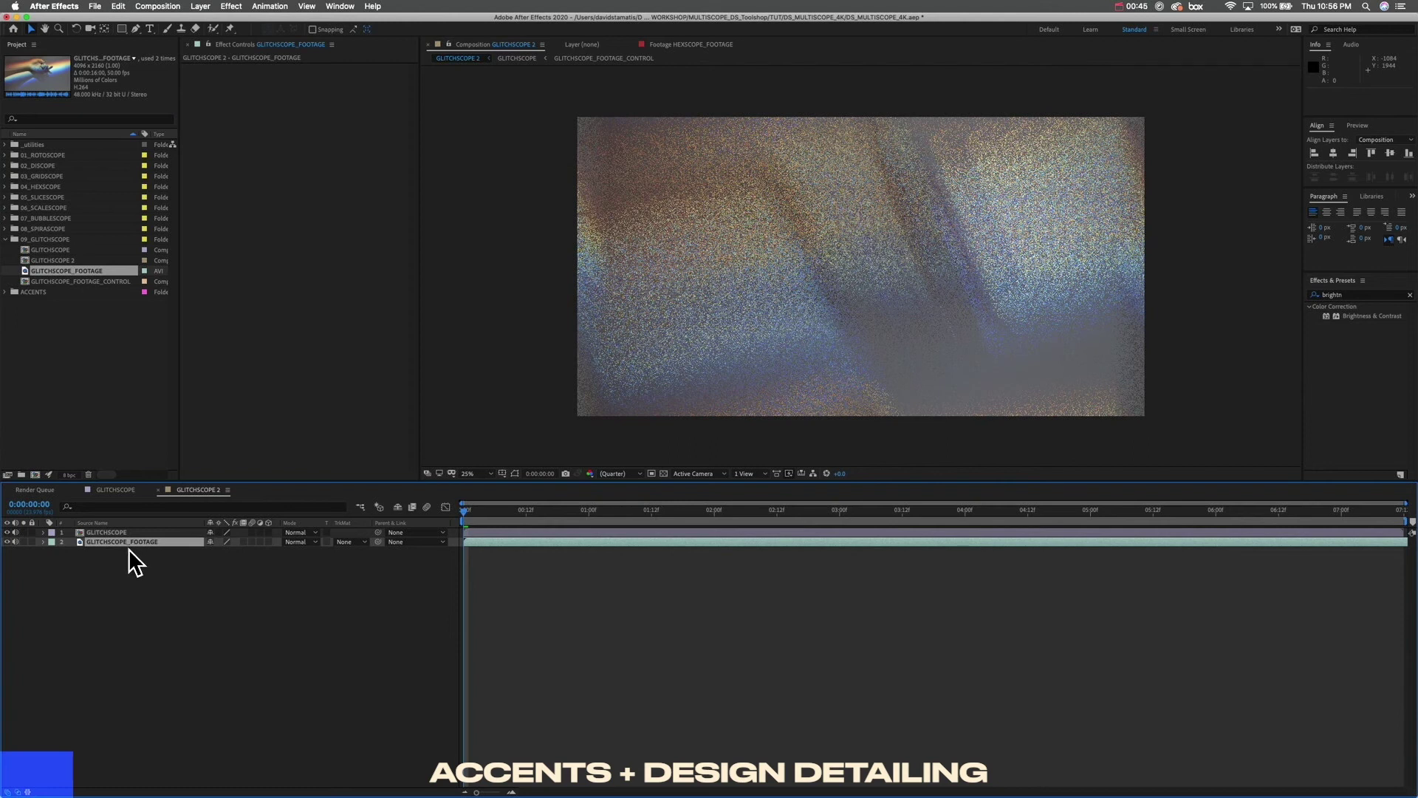
Step: Set the GLITCHSCOPE layer's blending mode to Multiply over the footage and preview the result
click(133, 532)
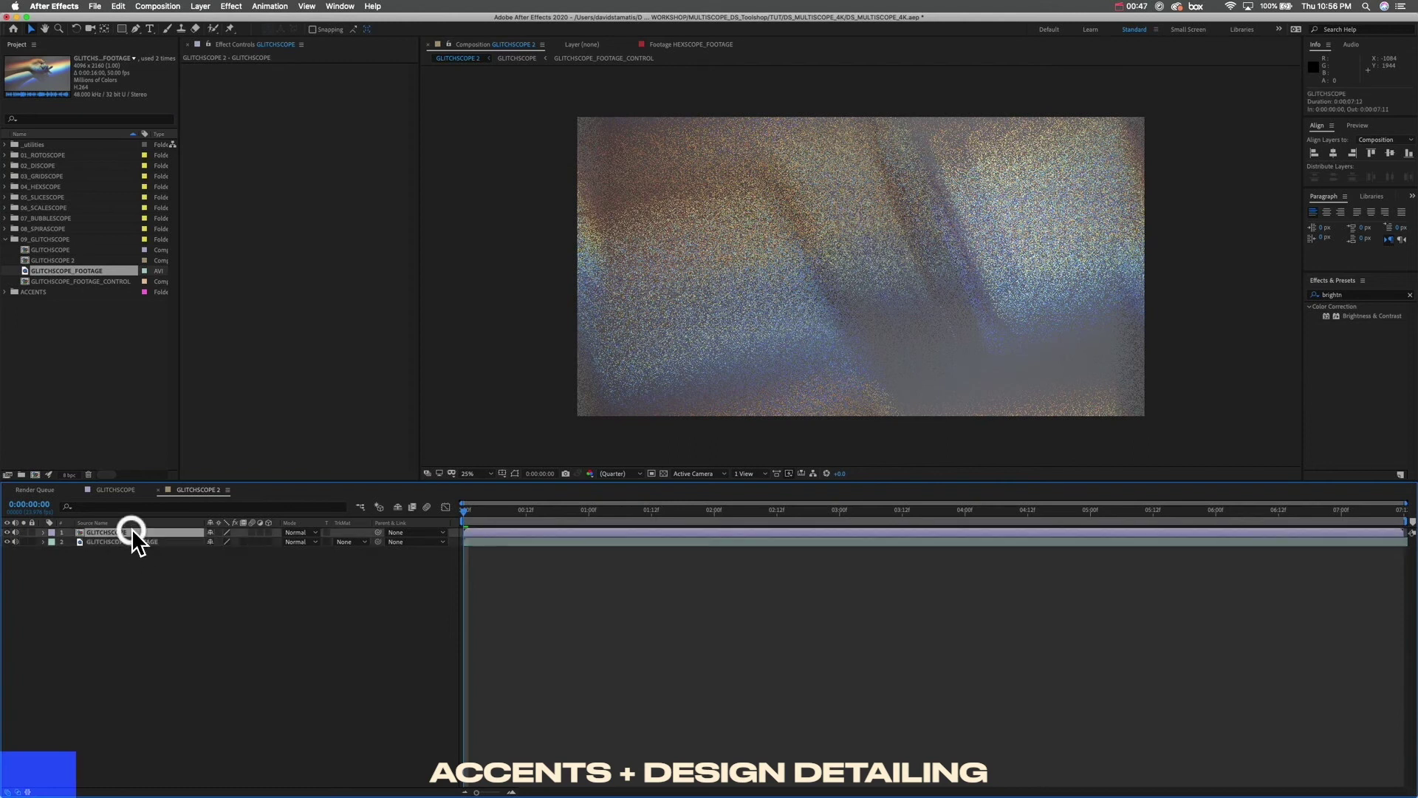
click(298, 533)
click(328, 398)
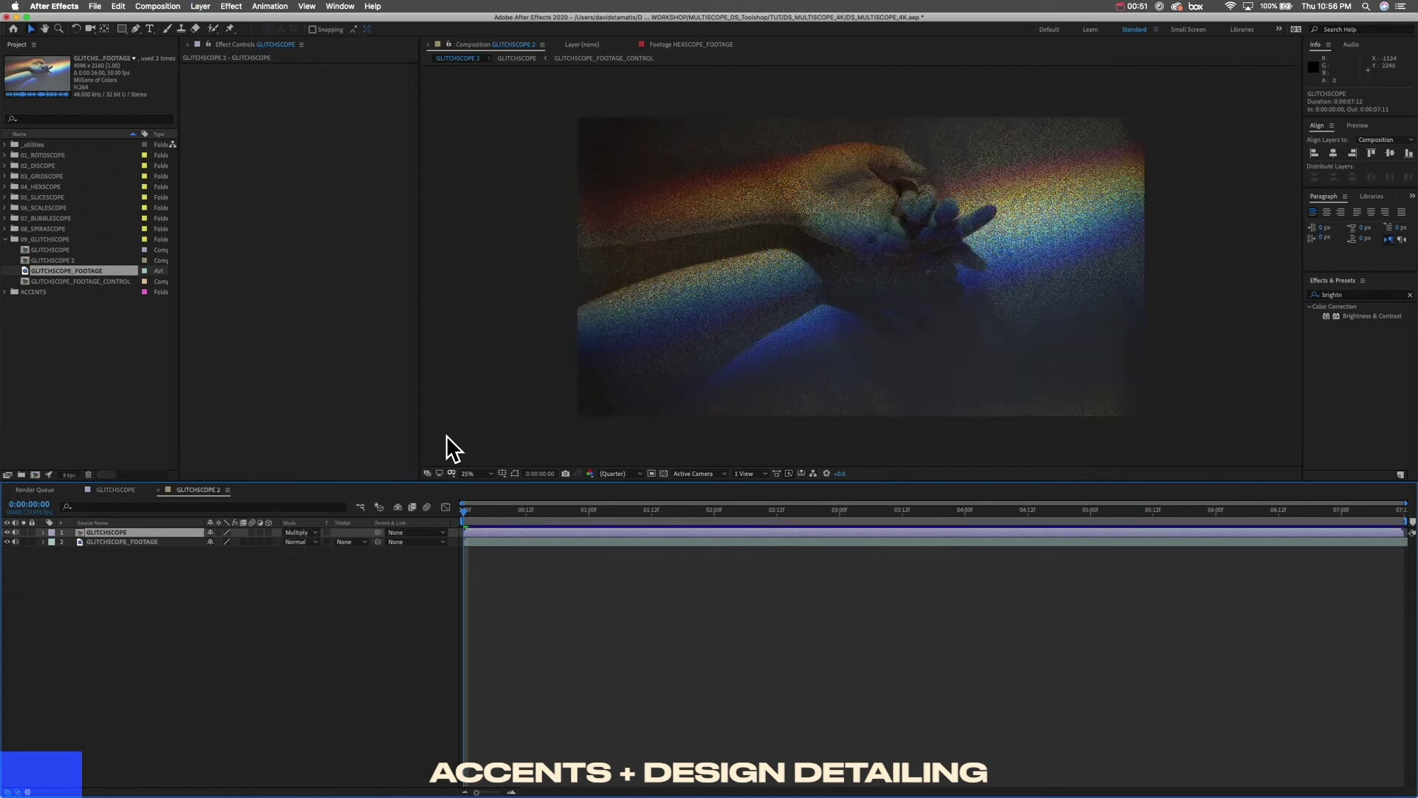
click(412, 508)
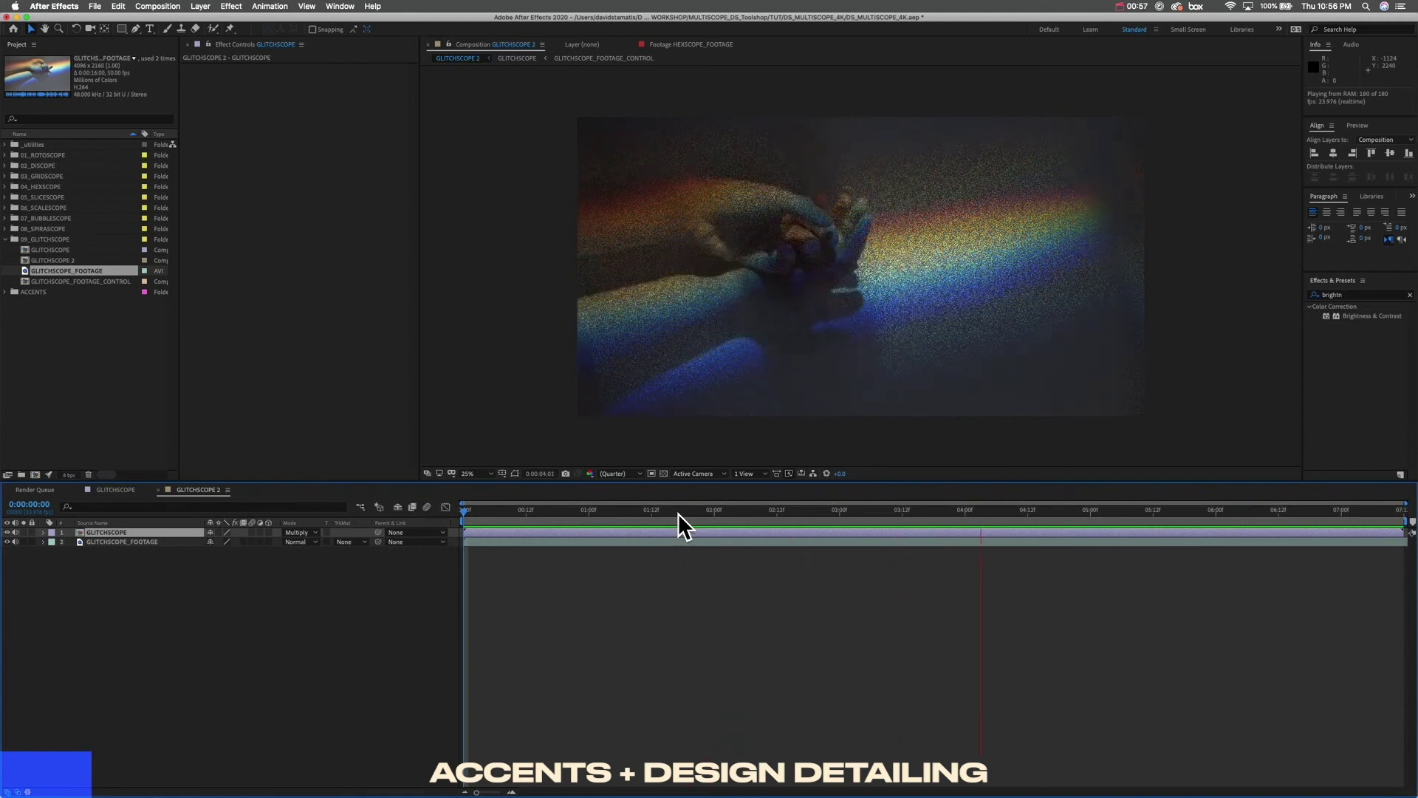
key(space)
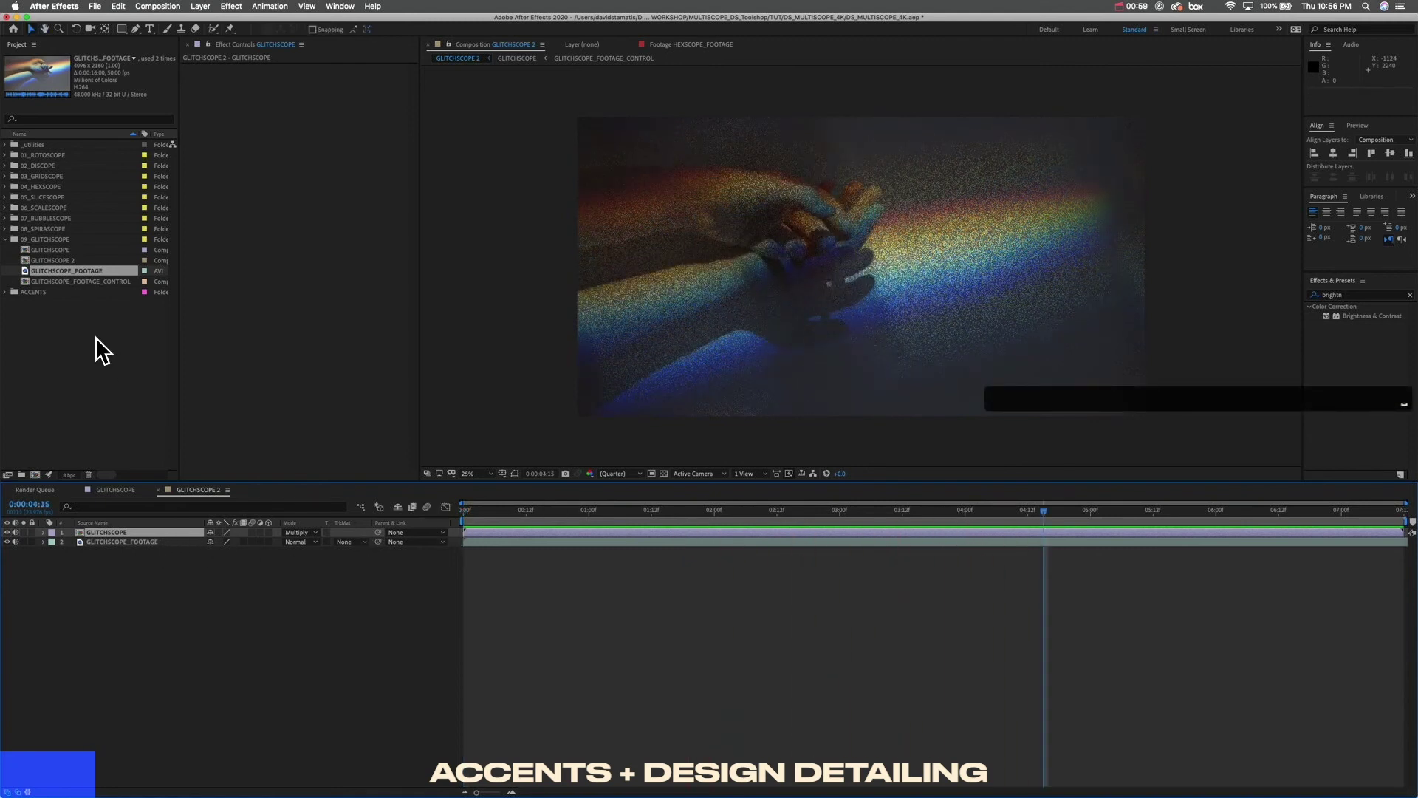
Step: Open the GLITCHSCOPE composition and start keyframing the control layer's GLITCH_AMOUNT_HORIZONTAL and GLITCH_AMOUNT_VERTICAL sliders at 0:00:00:00
double_click(71, 250)
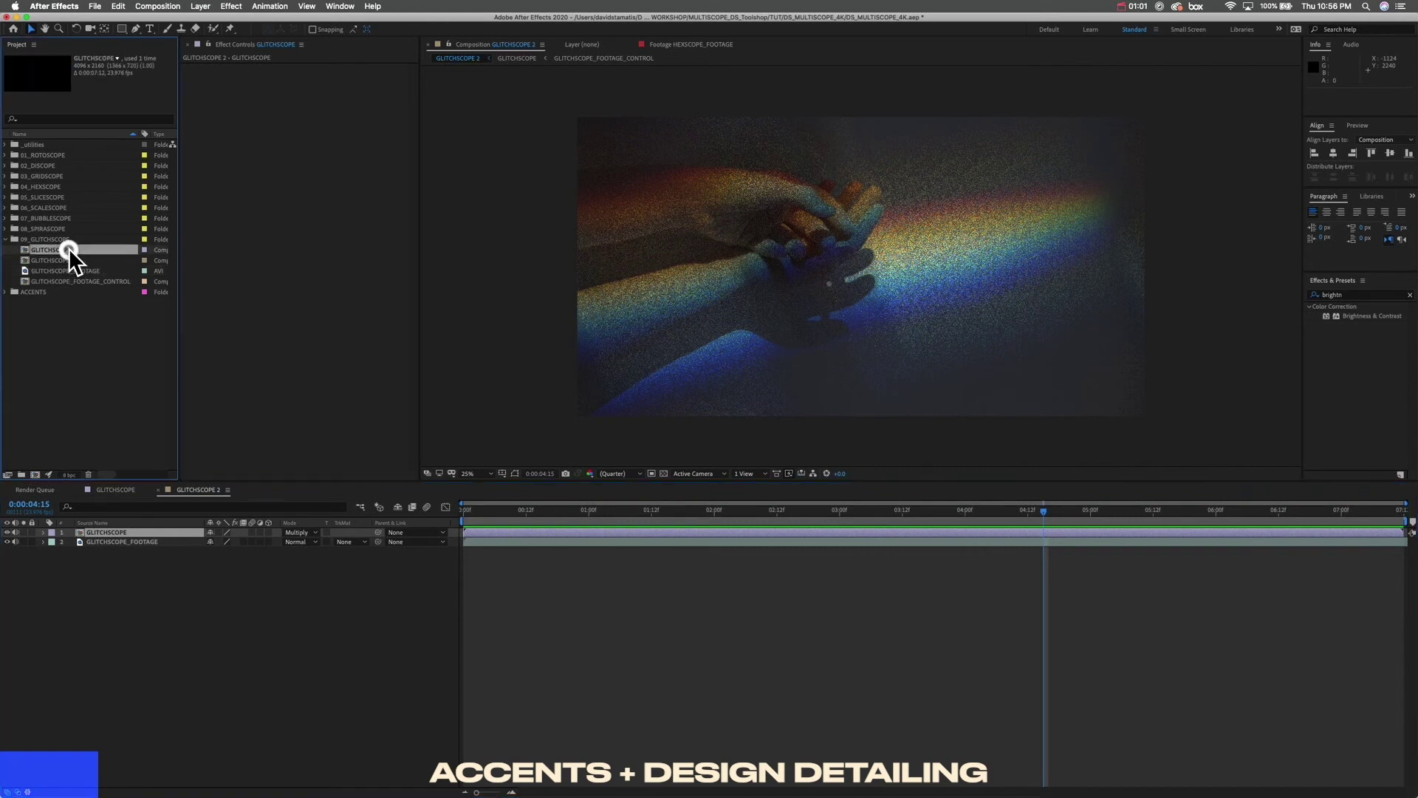
drag(780, 507, 497, 516)
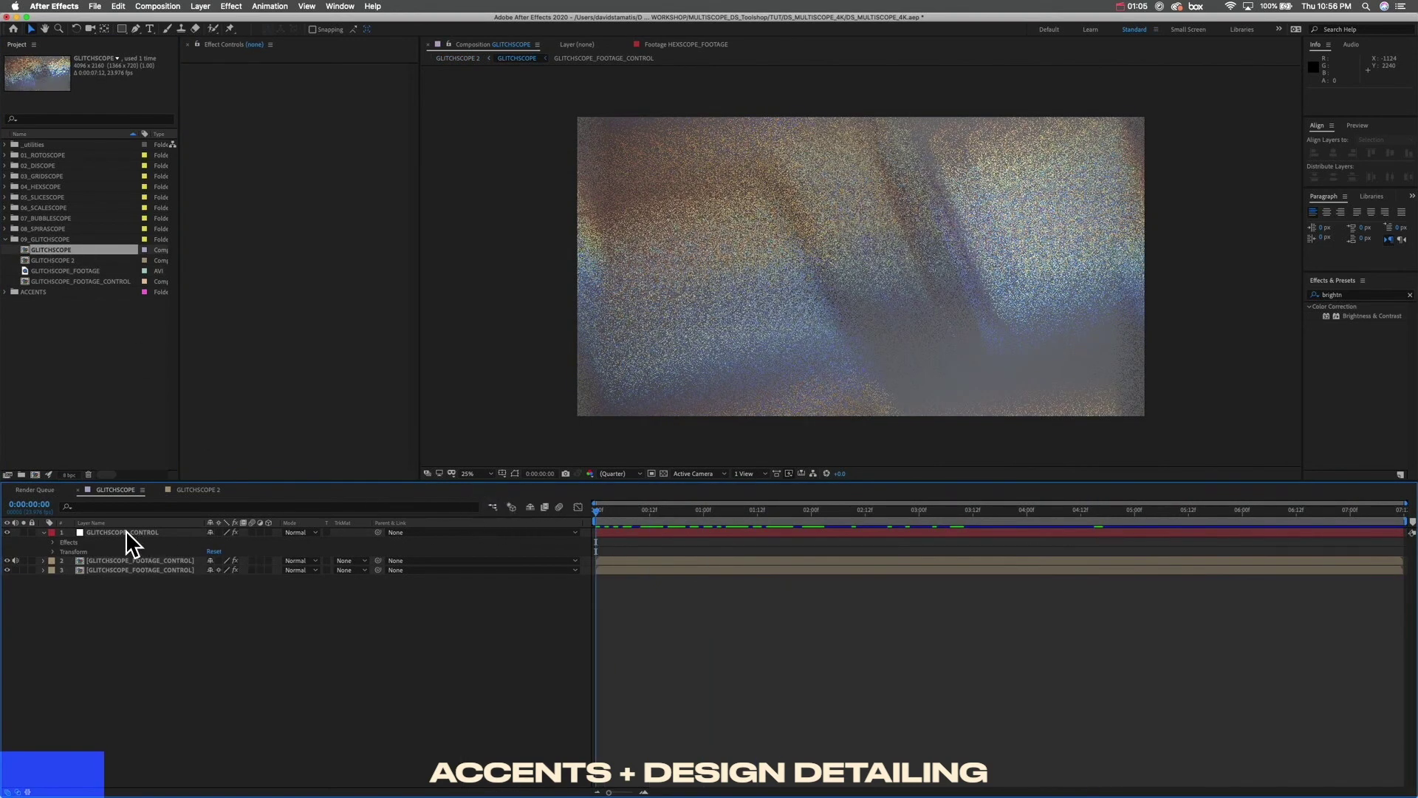
click(104, 533)
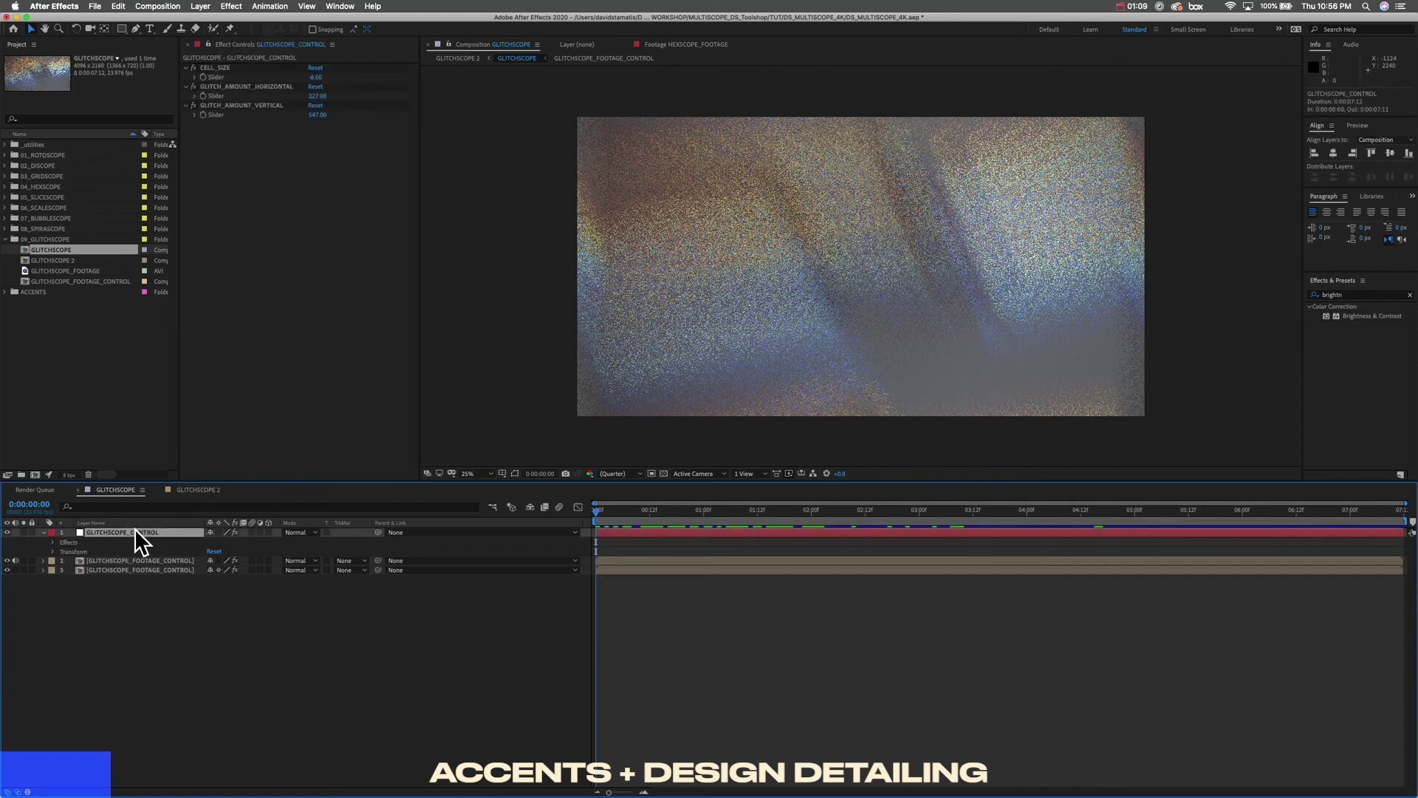
click(205, 95)
click(199, 118)
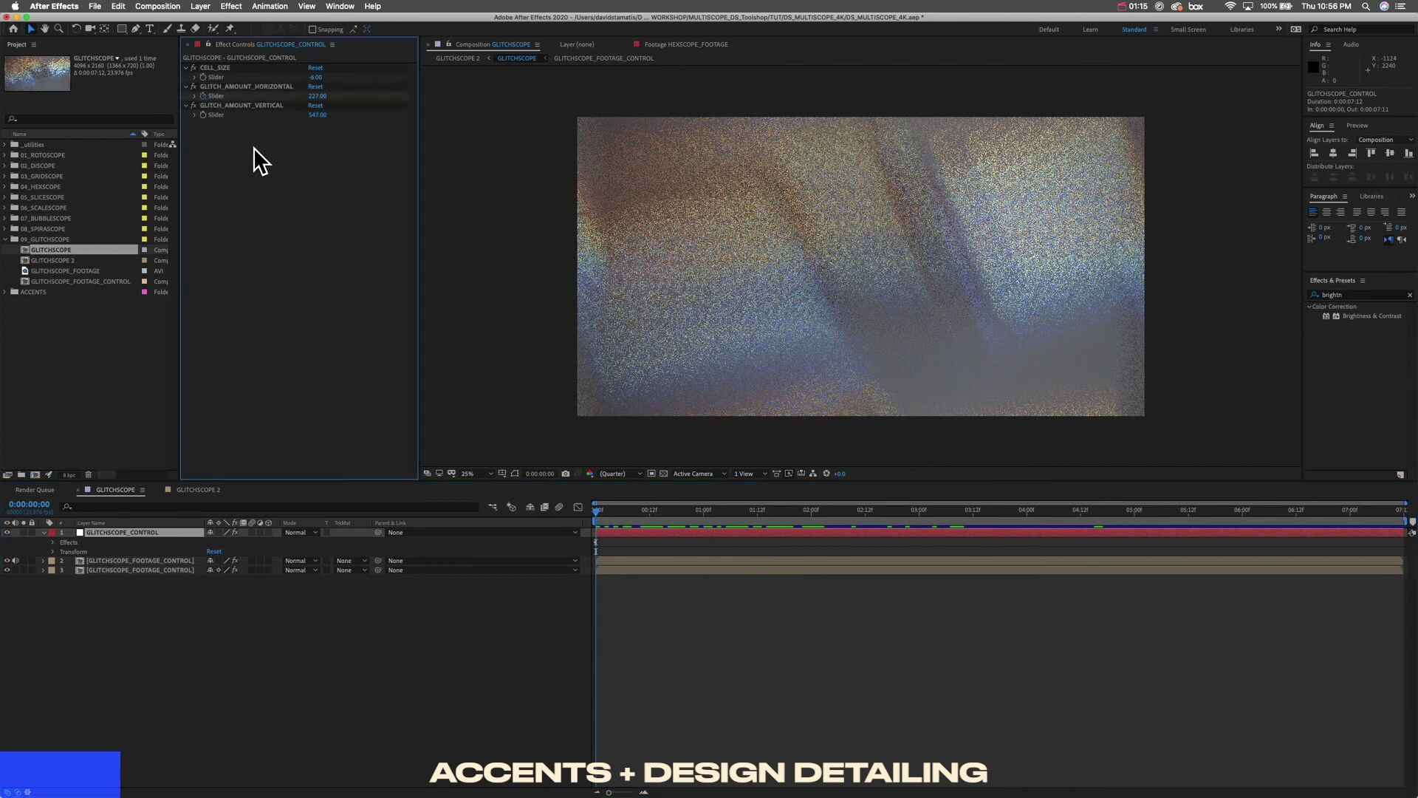
click(203, 110)
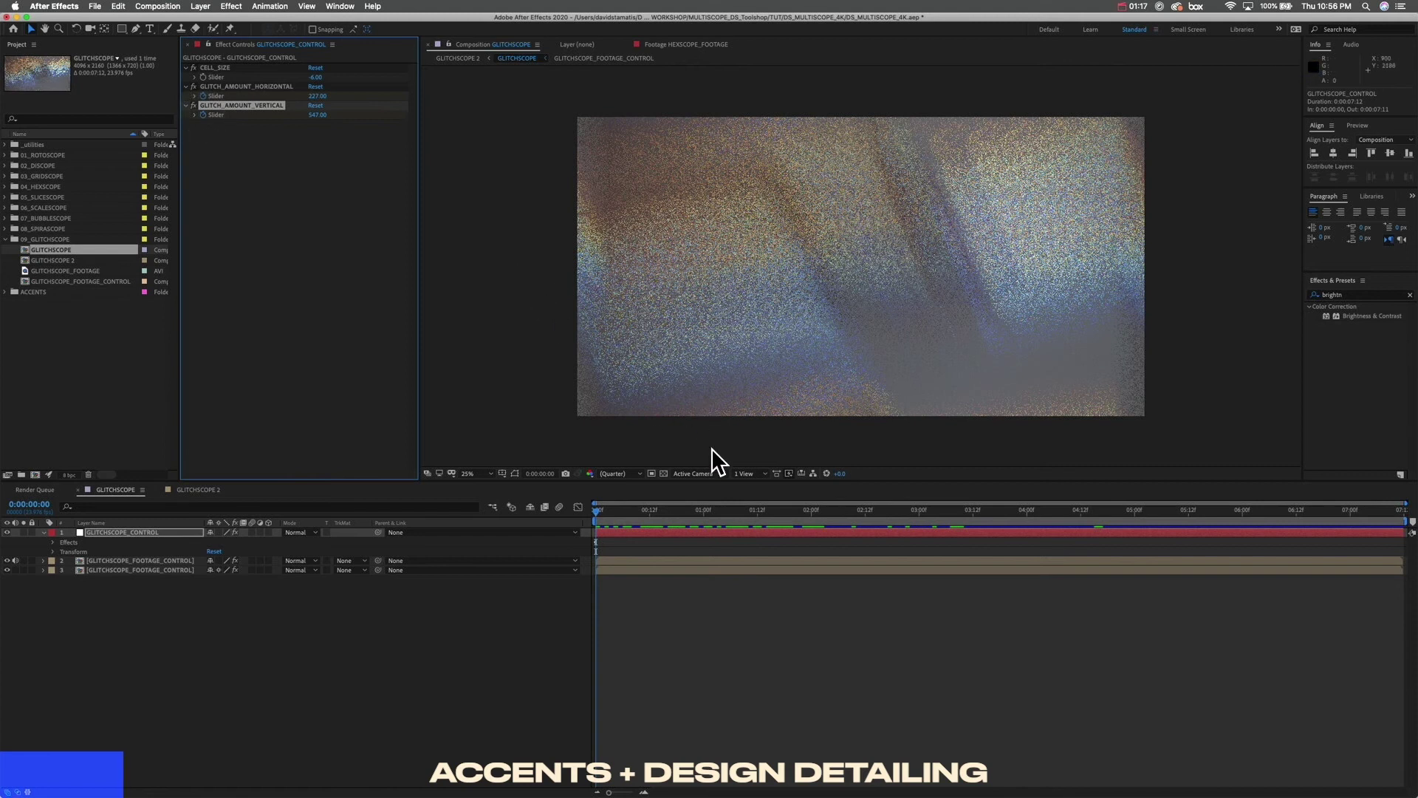
Step: At 0:00:04:12, keyframe GLITCH_AMOUNT_HORIZONTAL to 1277 and GLITCH_AMOUNT_VERTICAL to 422
drag(600, 513, 1084, 526)
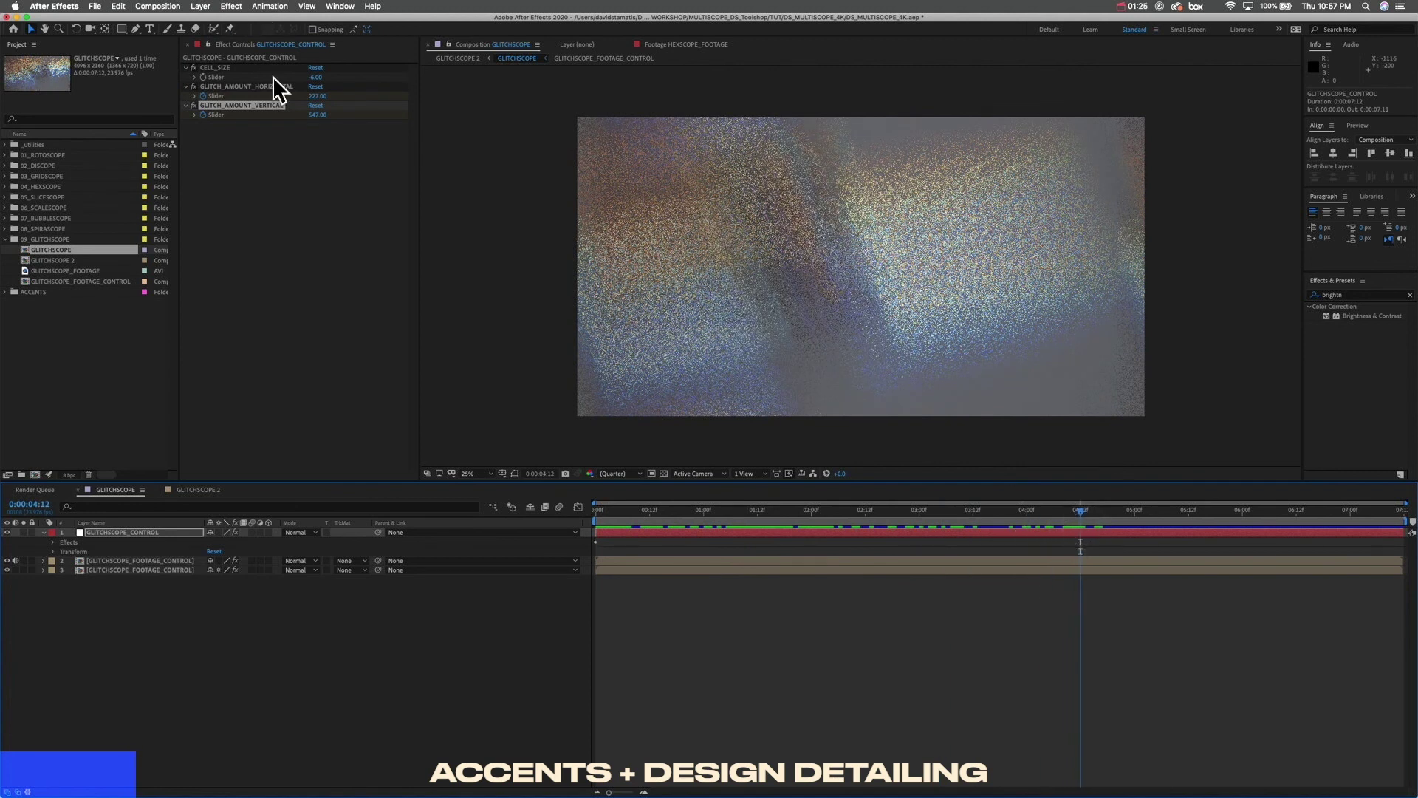
drag(318, 96, 415, 100)
drag(317, 116, 140, 120)
drag(329, 116, 823, 79)
drag(317, 96, 1079, 29)
click(309, 115)
drag(295, 116, 10, 118)
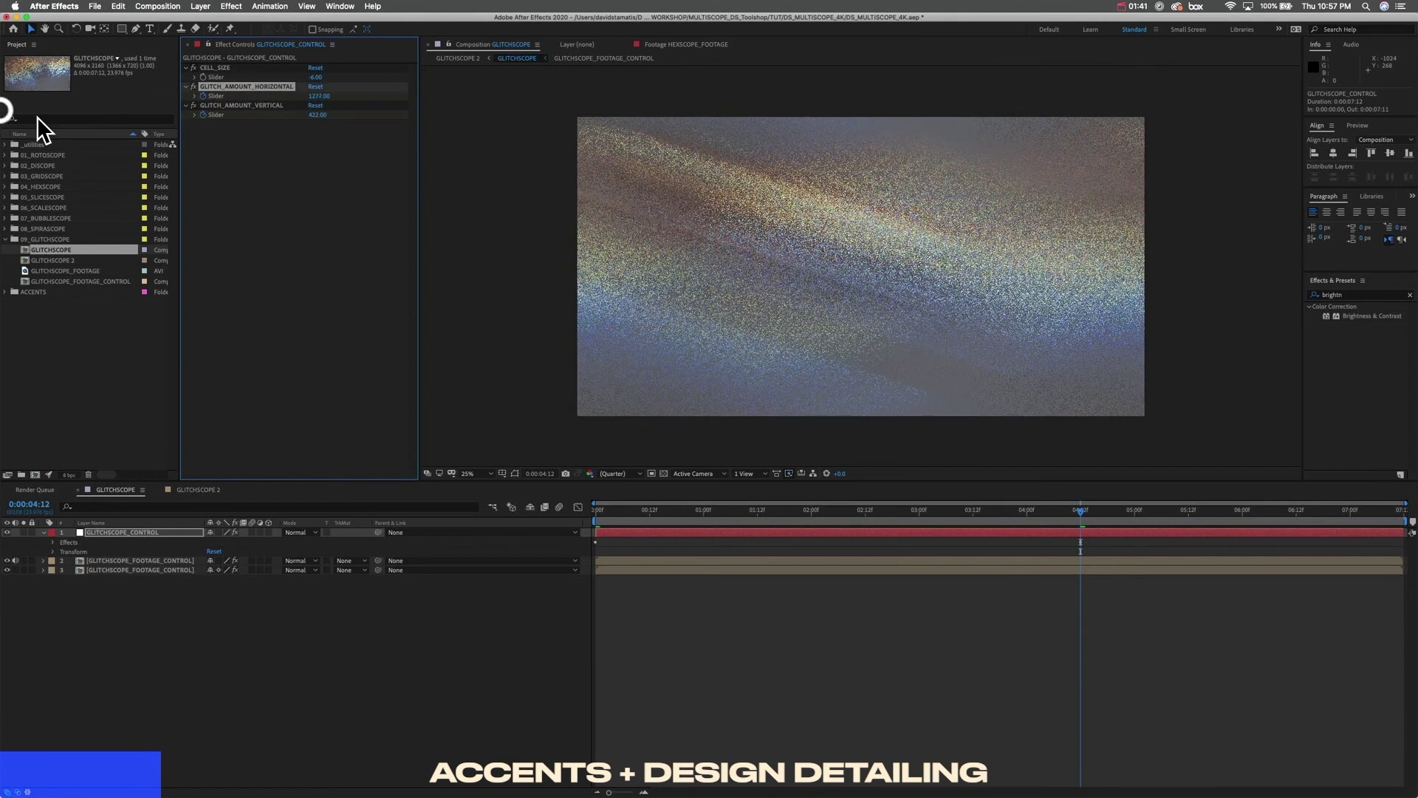
Step: Preview the keyframed glitch animation in the GLITCHSCOPE composition from the start
click(1083, 508)
key(space)
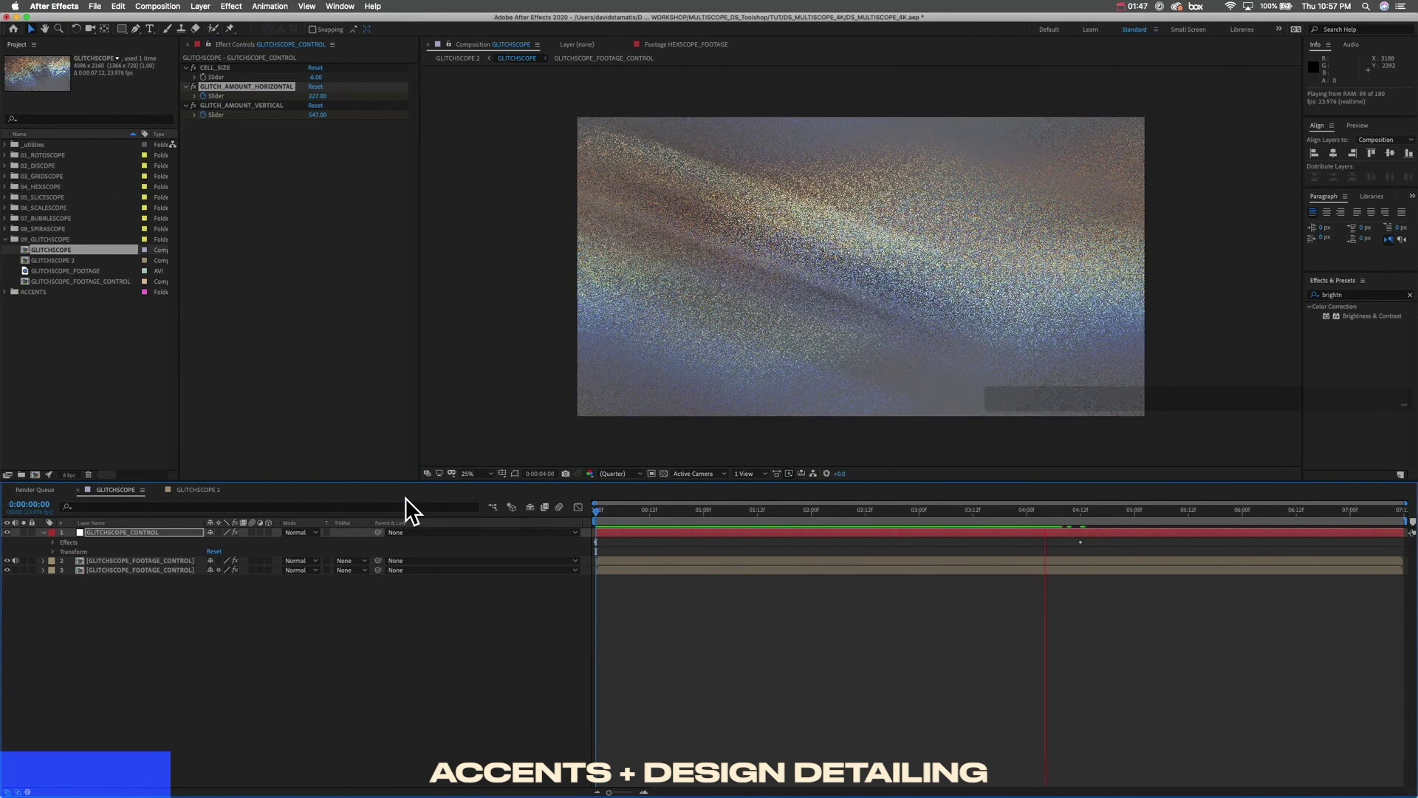
key(space)
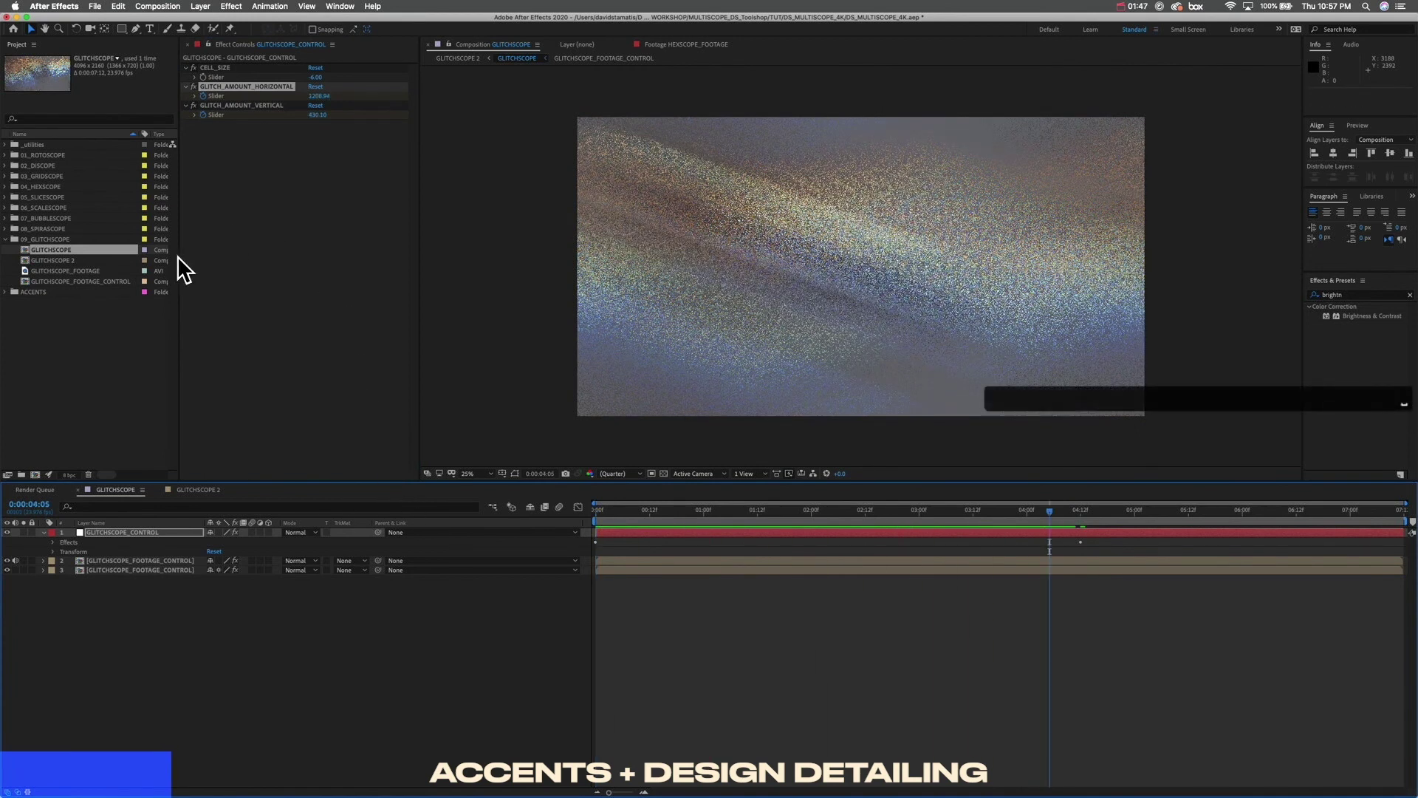
Step: Open the GLITCHSCOPE 2 composition and preview the animated glitch blended over the footage from the beginning
click(67, 260)
double_click(66, 260)
drag(730, 511, 220, 510)
key(space)
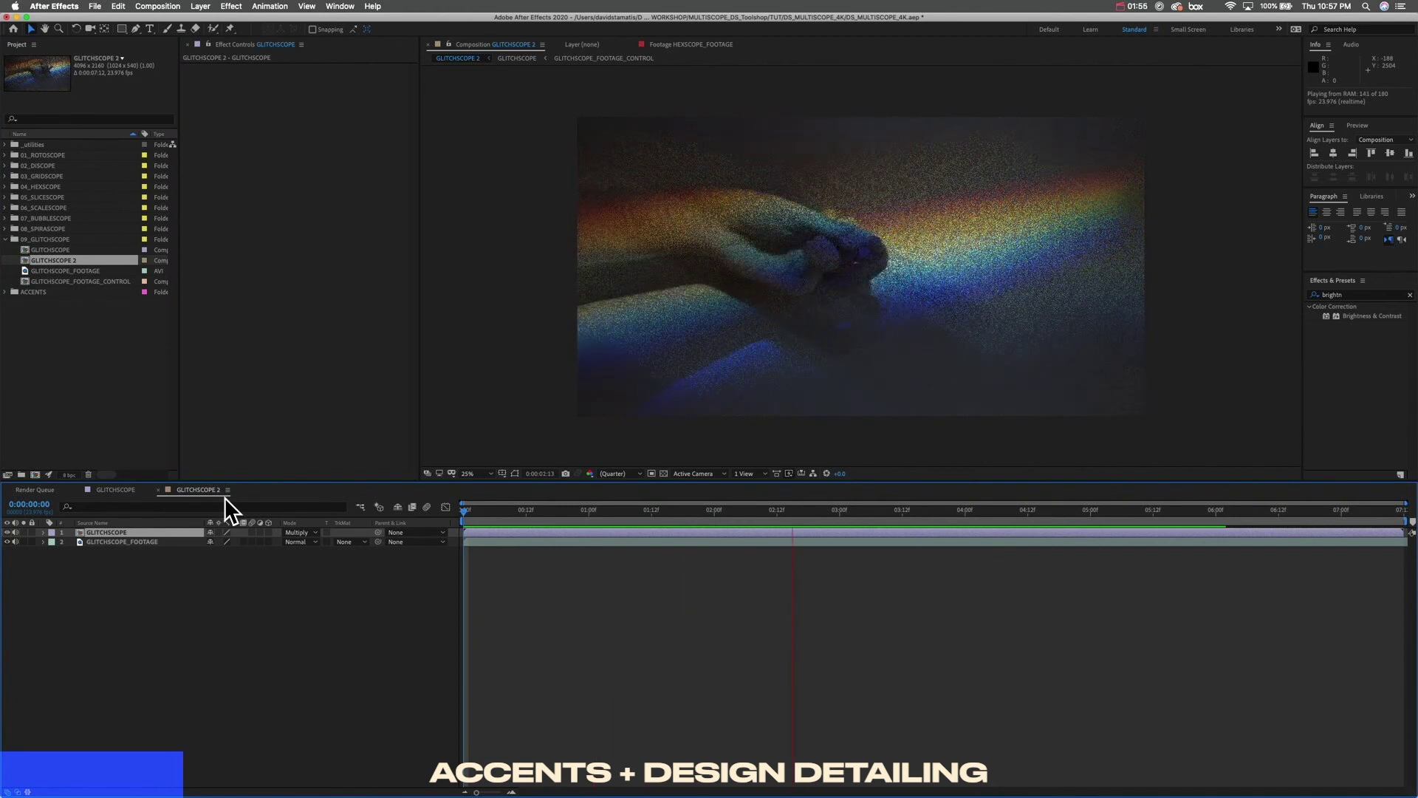
key(space)
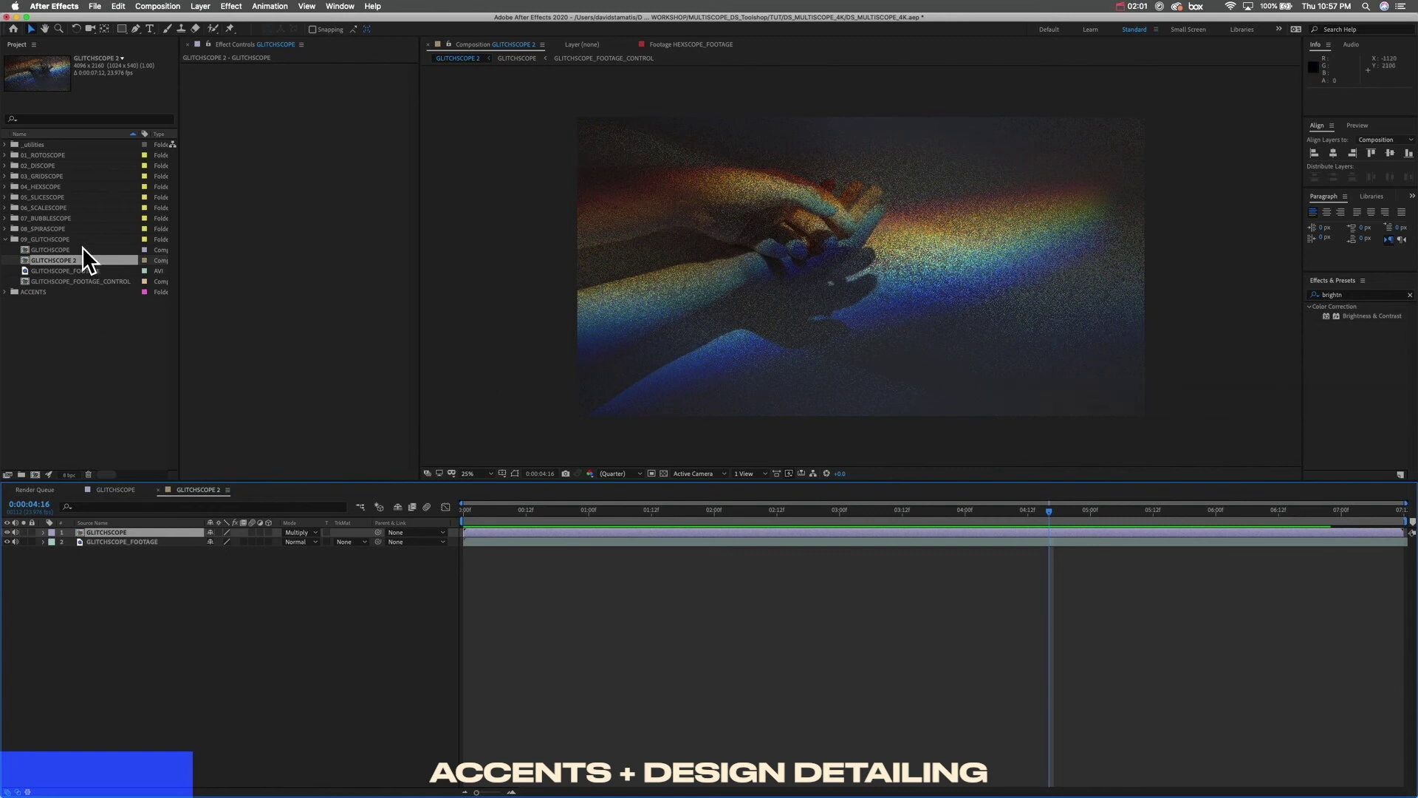
Step: Expand the ACCENTS folder, collapse 09_GLITCHSCOPE, and look through the thumbnails of the _COLOR compositions and clips
click(5, 292)
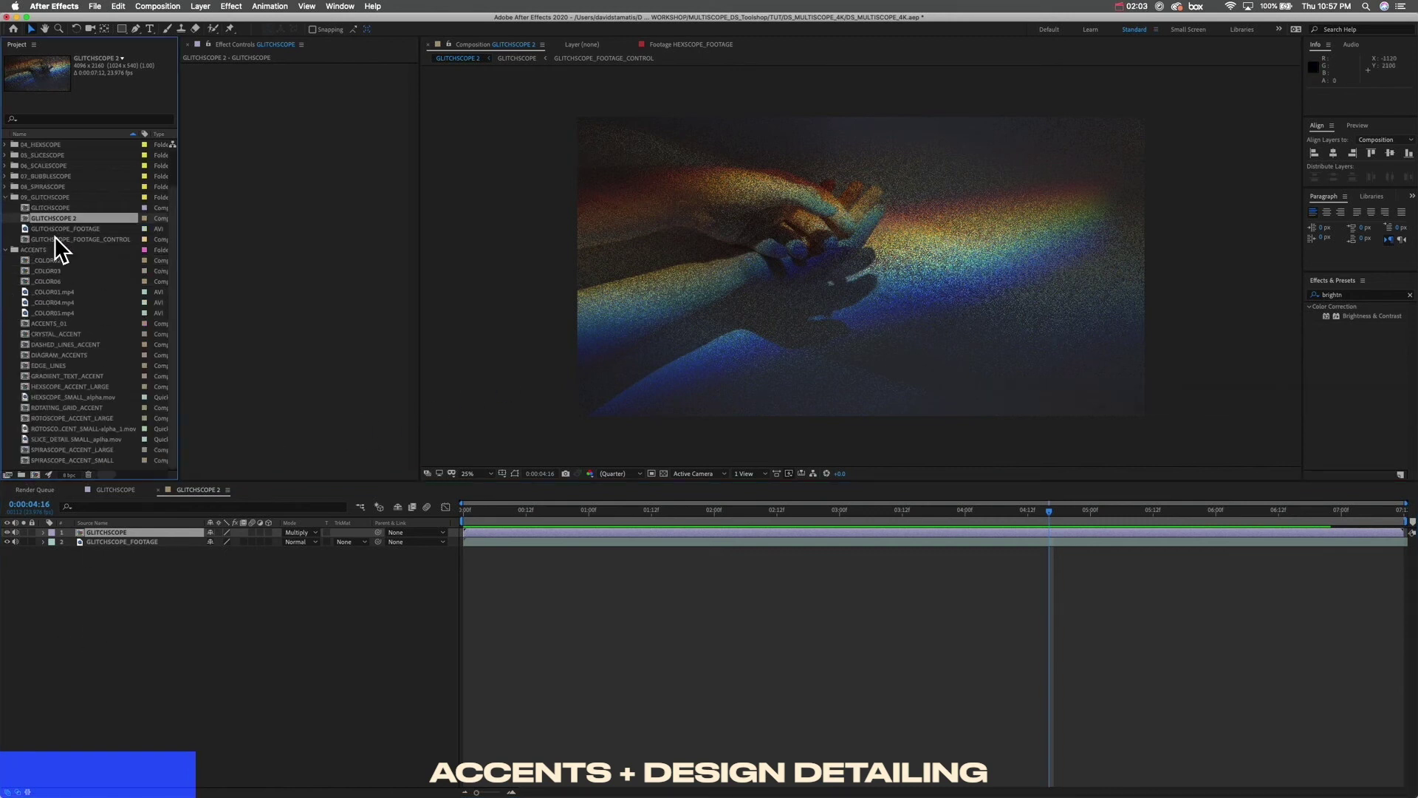
click(6, 198)
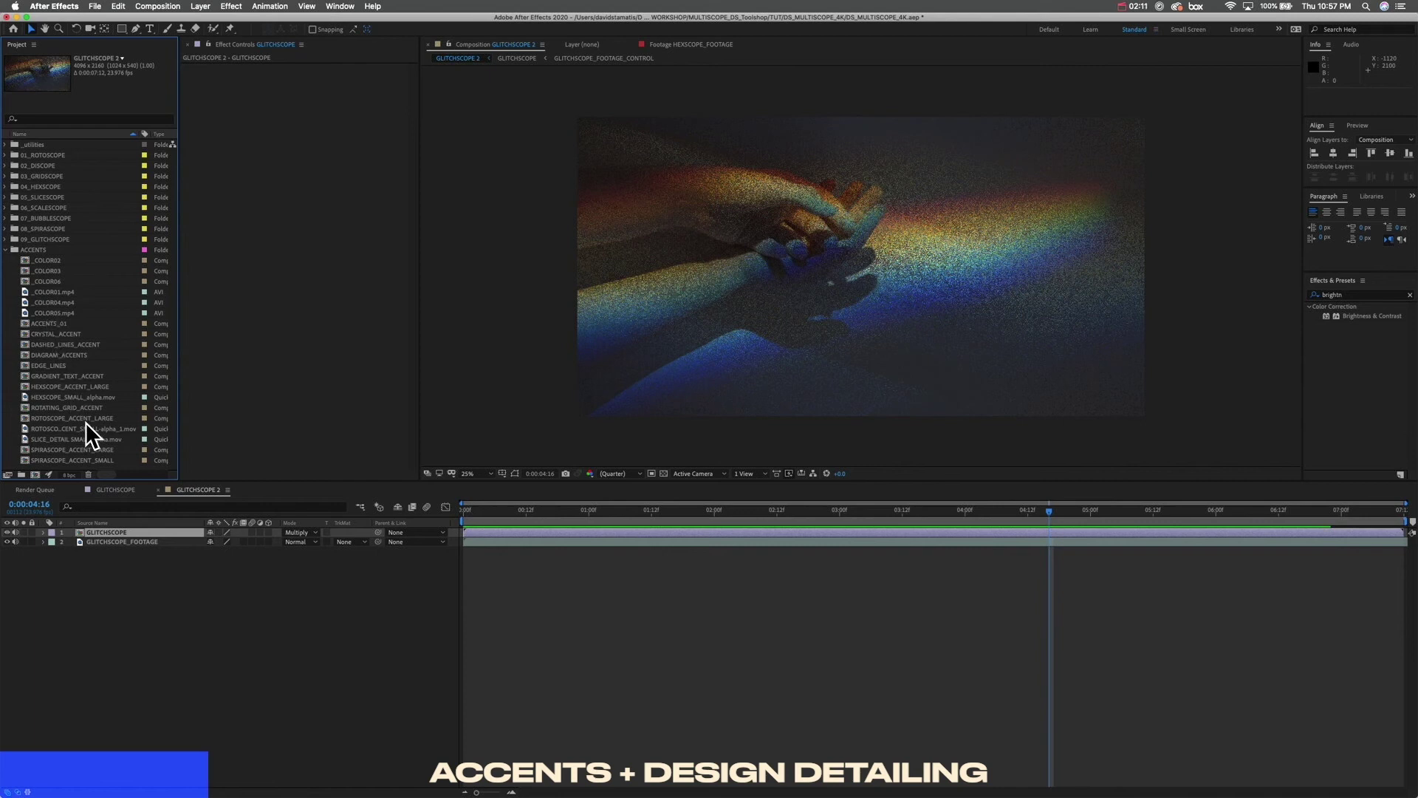
click(73, 290)
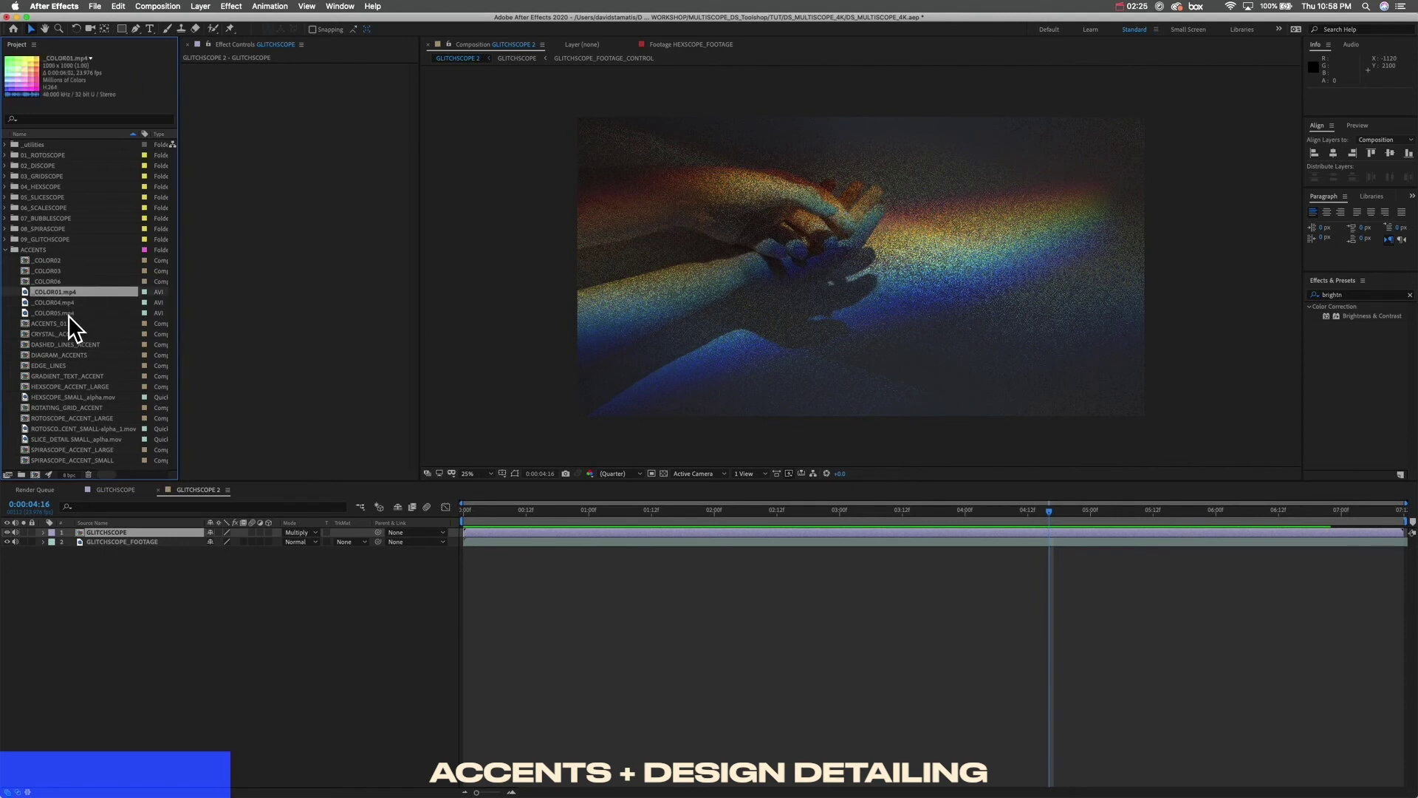
click(69, 313)
click(70, 260)
click(85, 313)
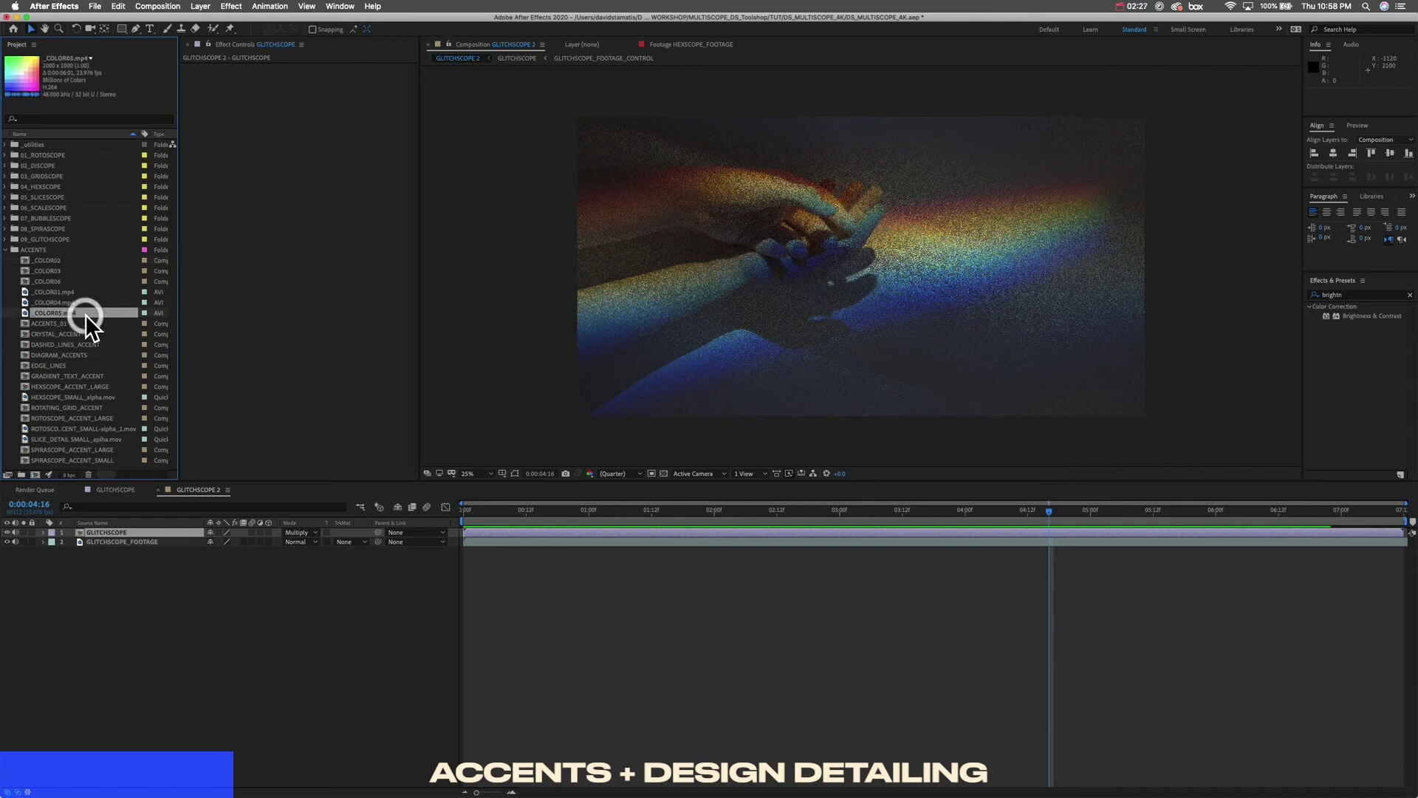
click(60, 260)
click(62, 271)
click(64, 281)
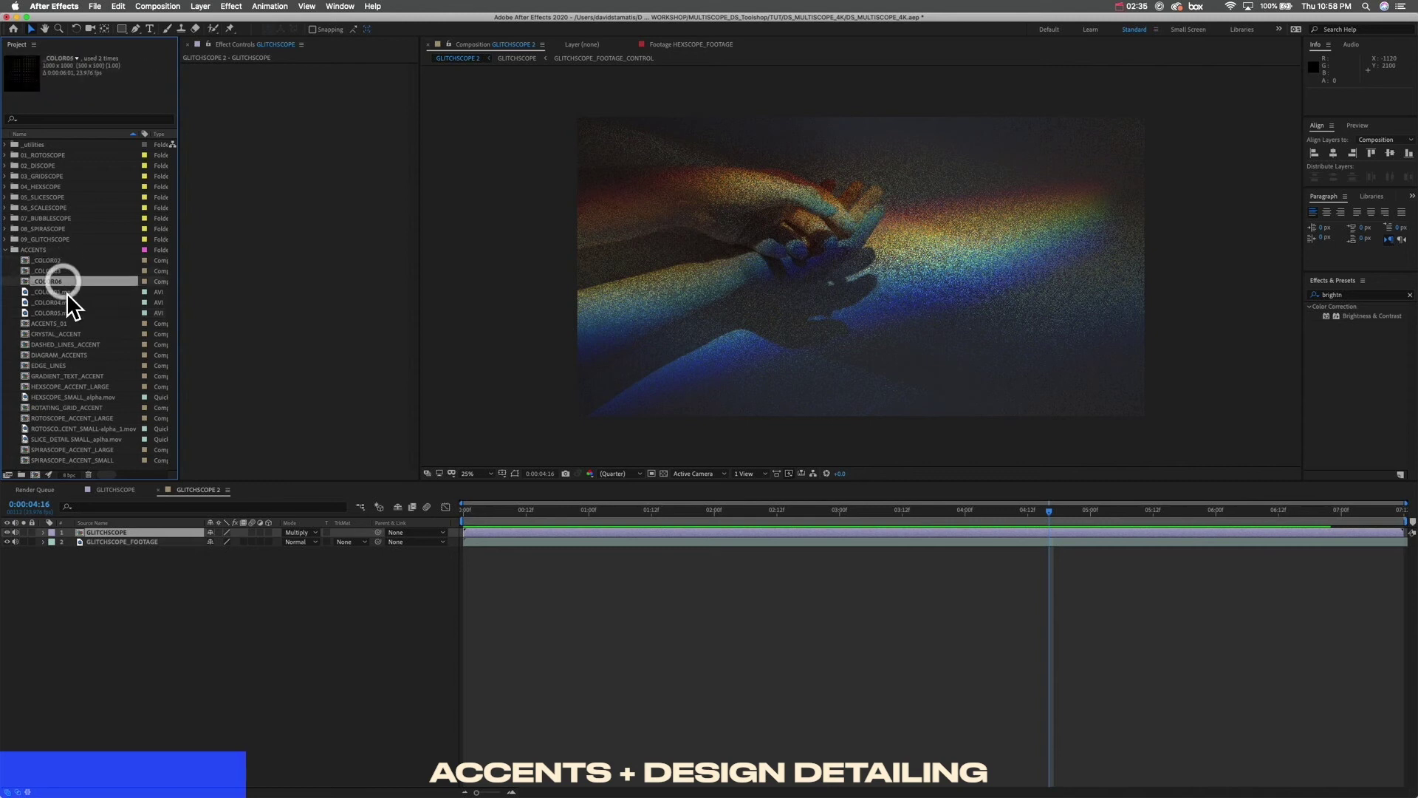
click(66, 292)
click(68, 302)
click(70, 313)
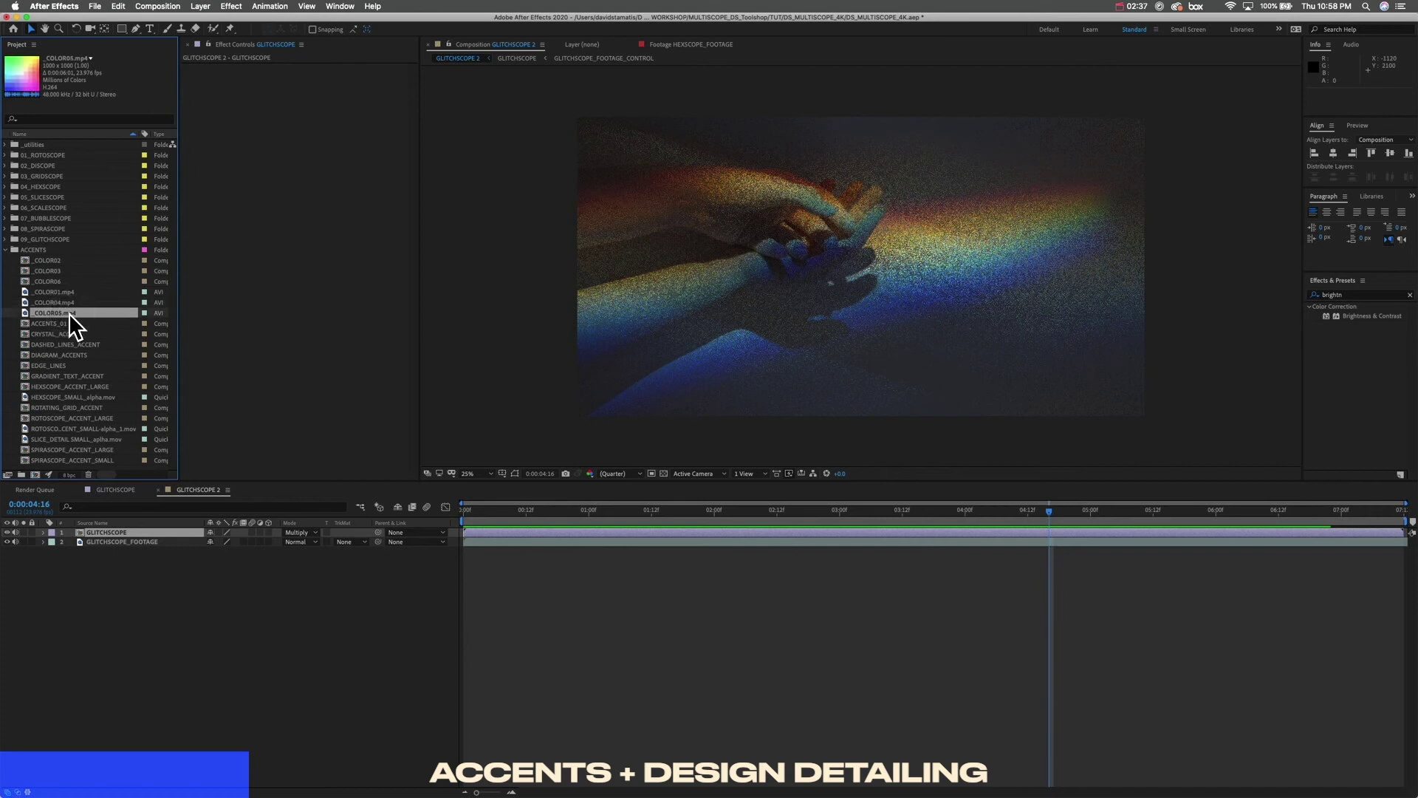
Step: Try _COLOR05.mp4 as an accent layer over GLITCHSCOPE 2, preview it, reposition it over the hands, and delete it
drag(55, 313, 879, 215)
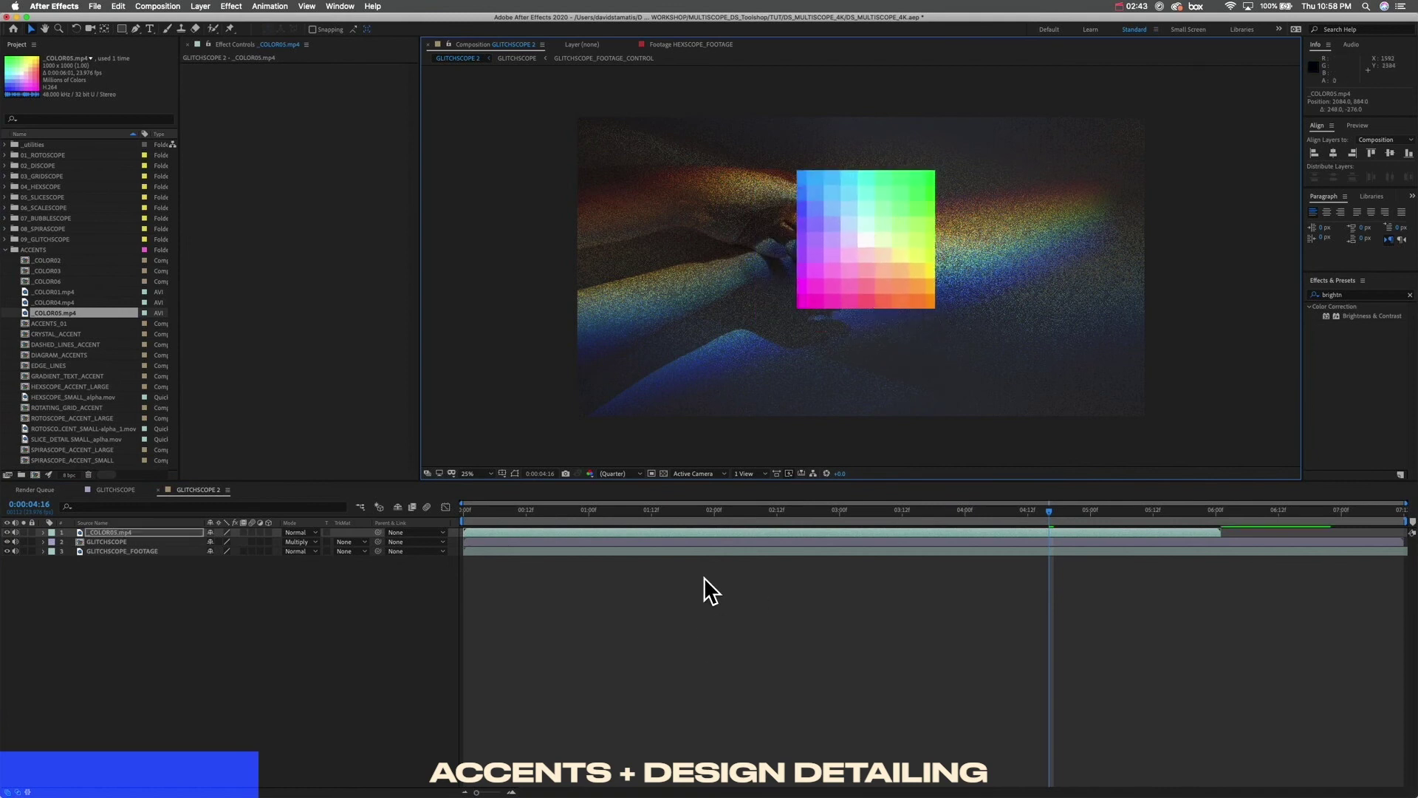
click(259, 481)
key(space)
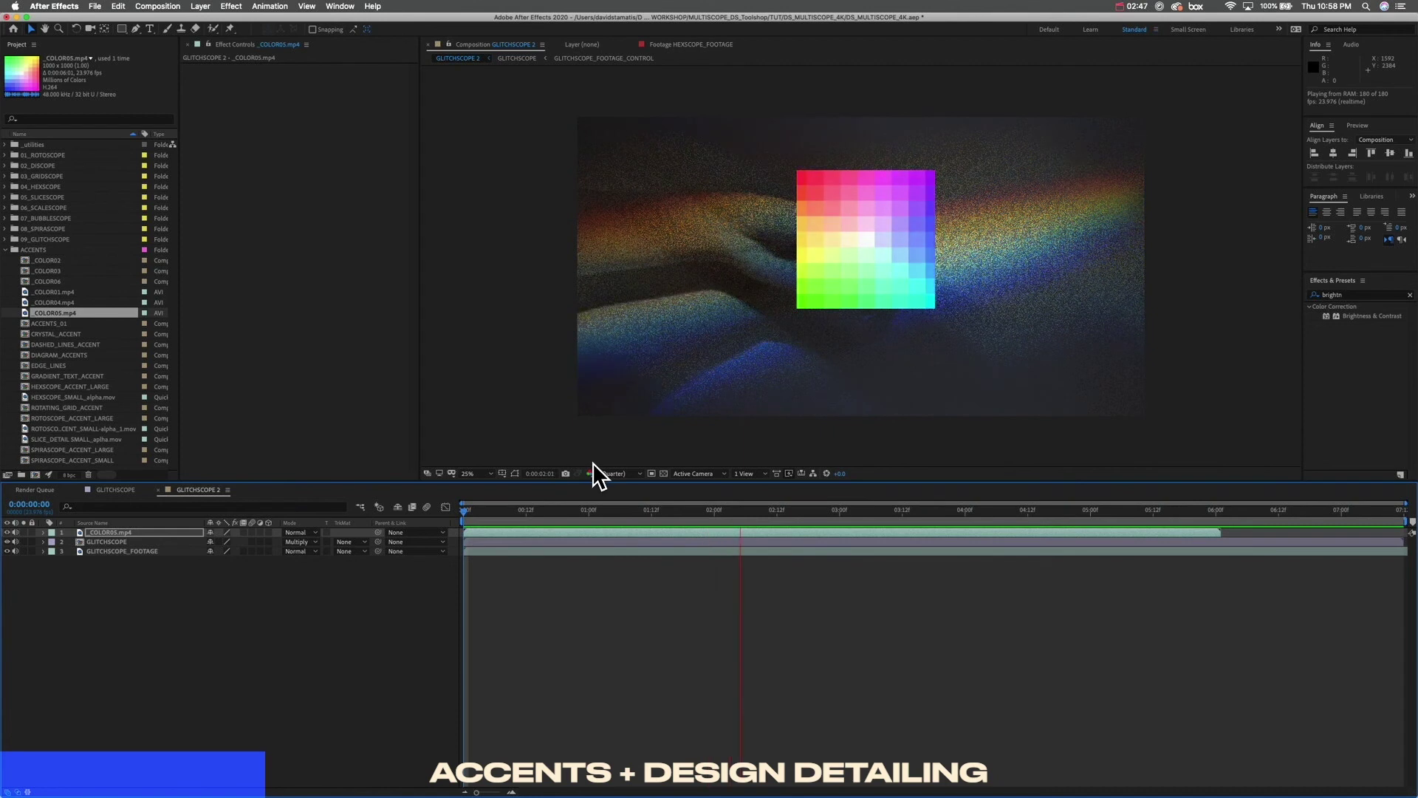
key(space)
drag(794, 510, 462, 518)
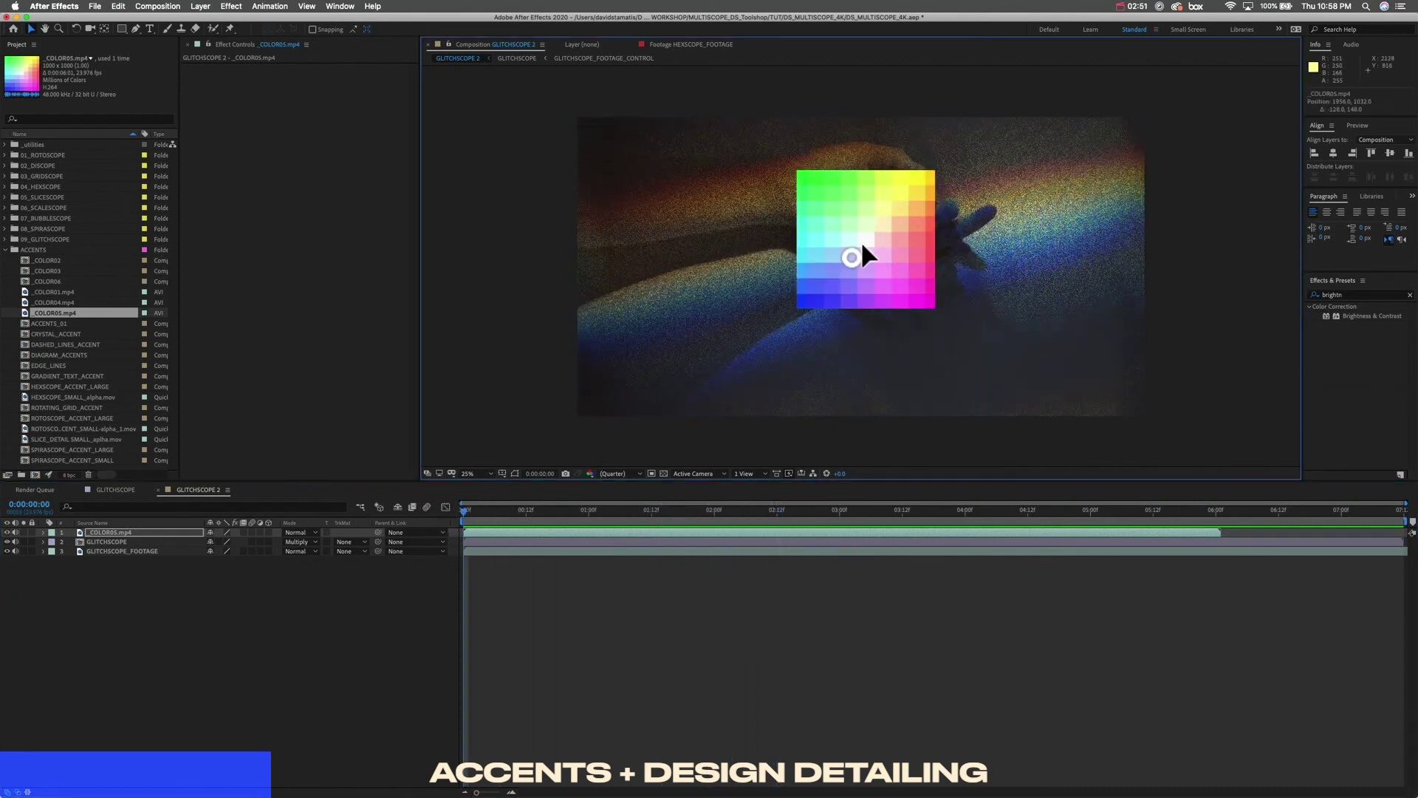
drag(891, 234, 862, 267)
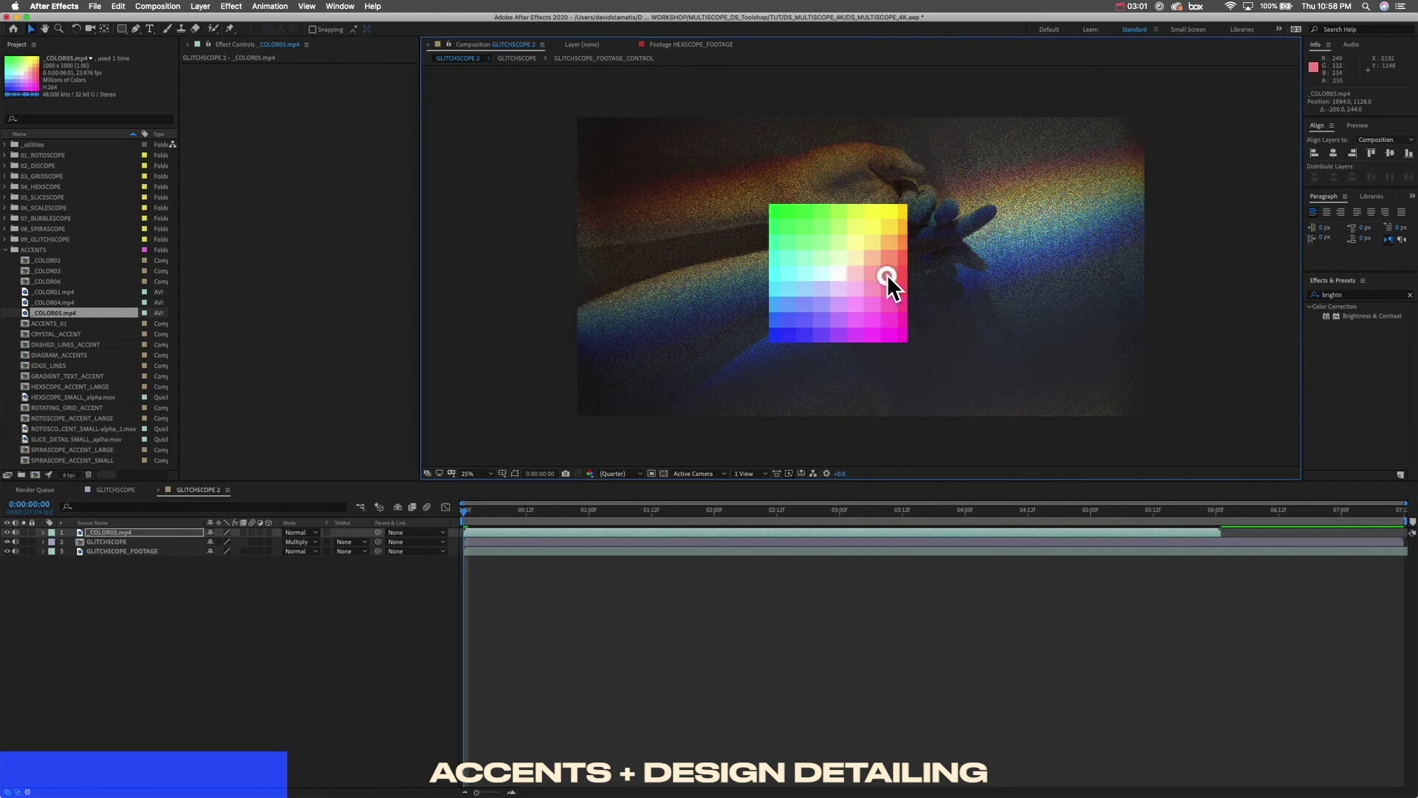
key(BackSpace)
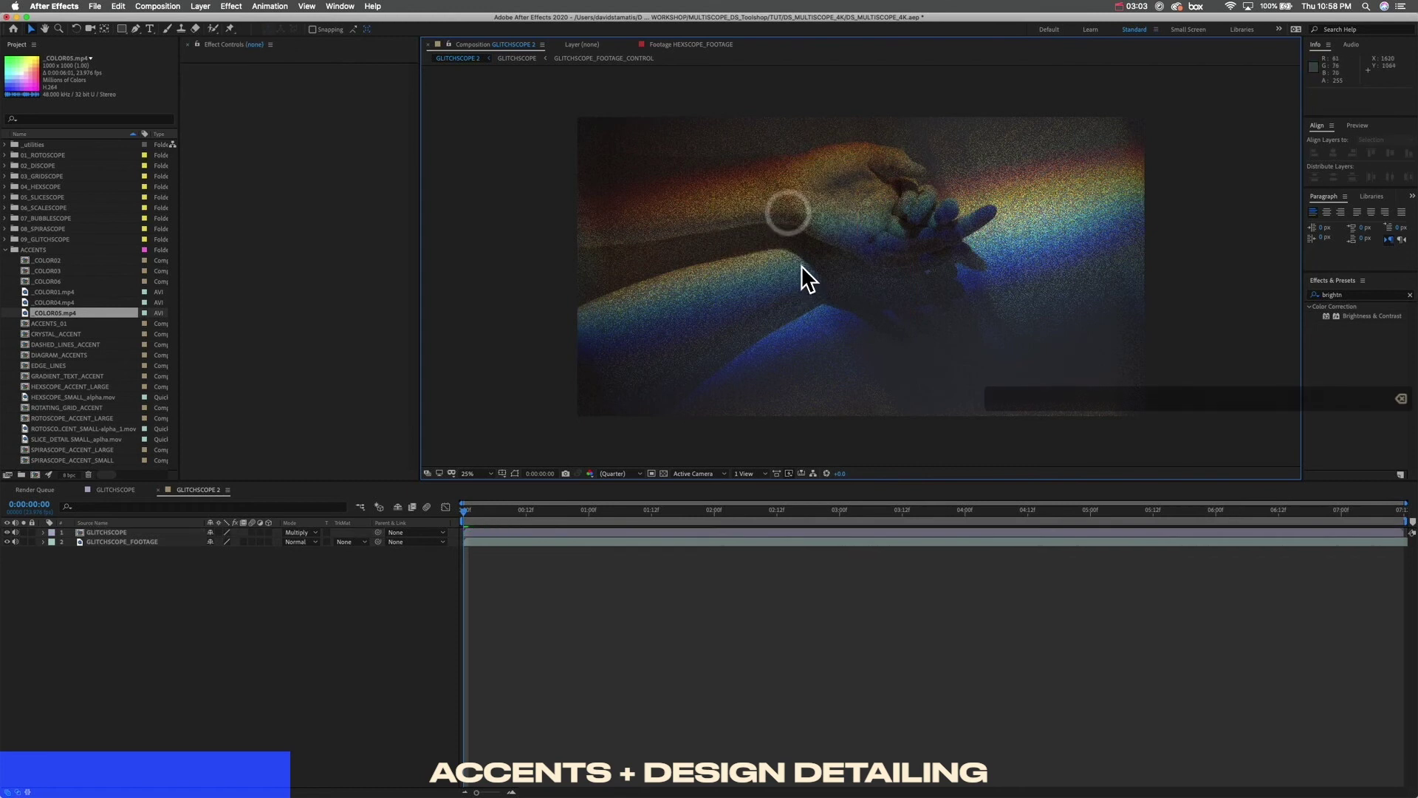
Step: Try _COLOR04.mp4 as an accent over the hands, scrub to 0:00:00:18, and delete the layer
click(81, 304)
drag(74, 304, 850, 273)
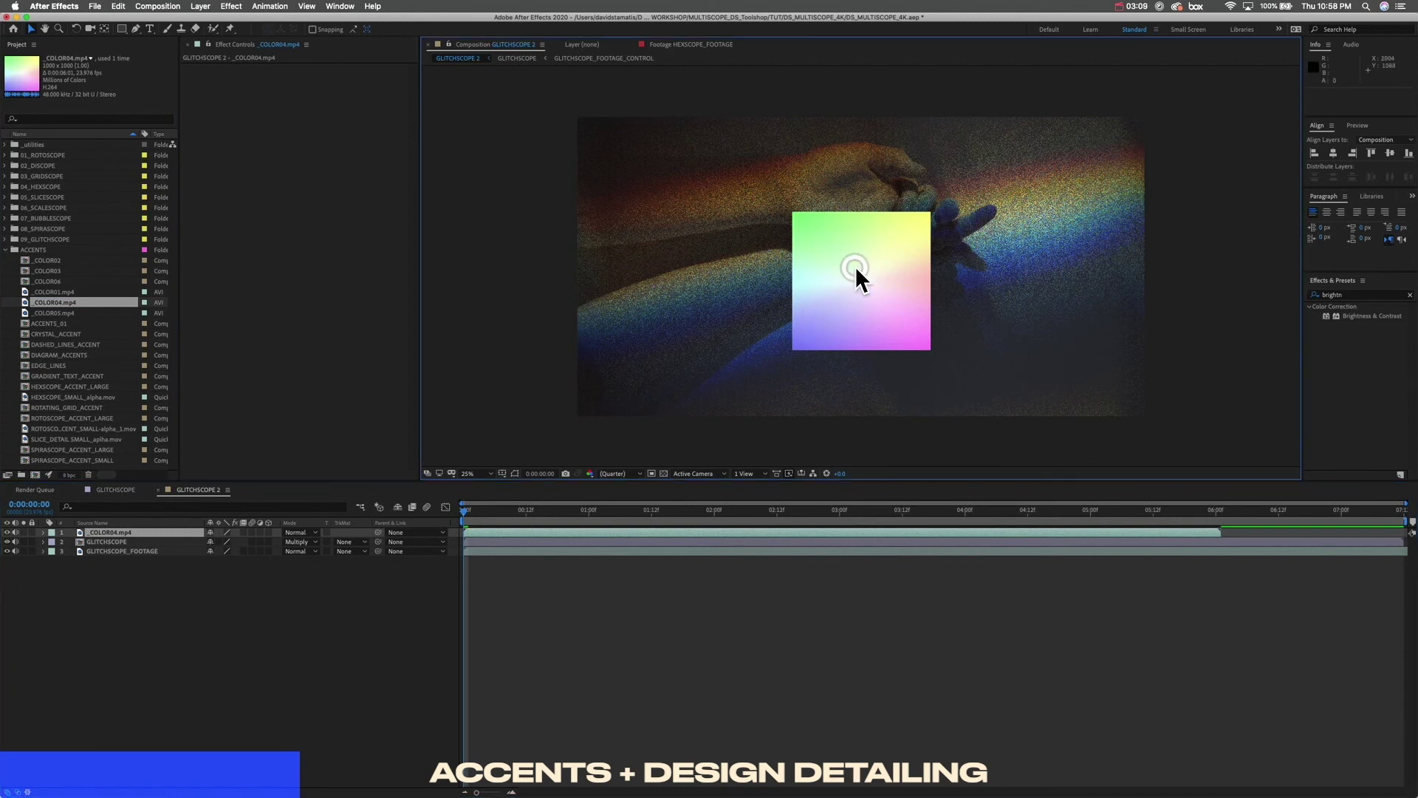
drag(480, 508, 564, 506)
key(BackSpace)
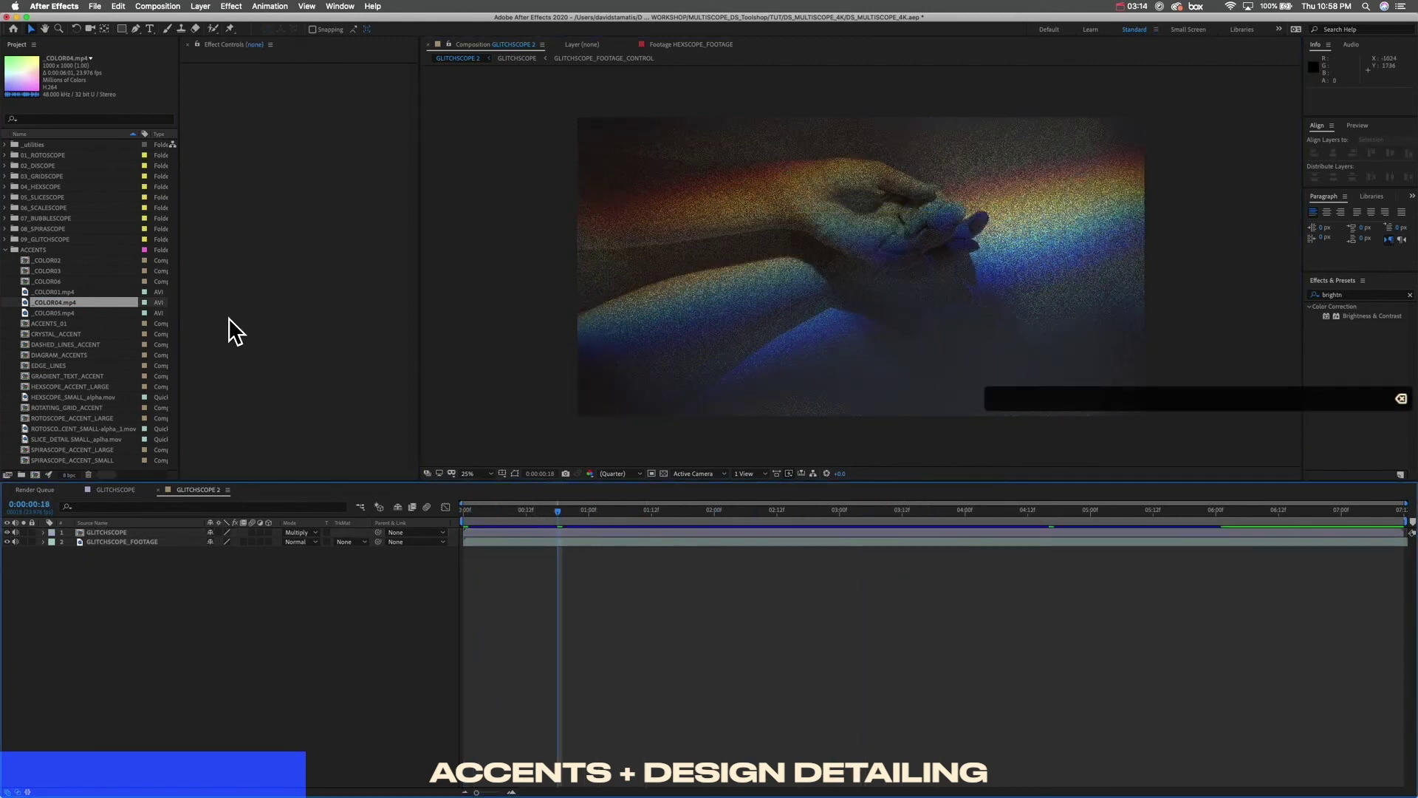
Step: Preview the _COLOR01.mp4 footage and the dot grid animation in the _COLOR06 composition
double_click(65, 291)
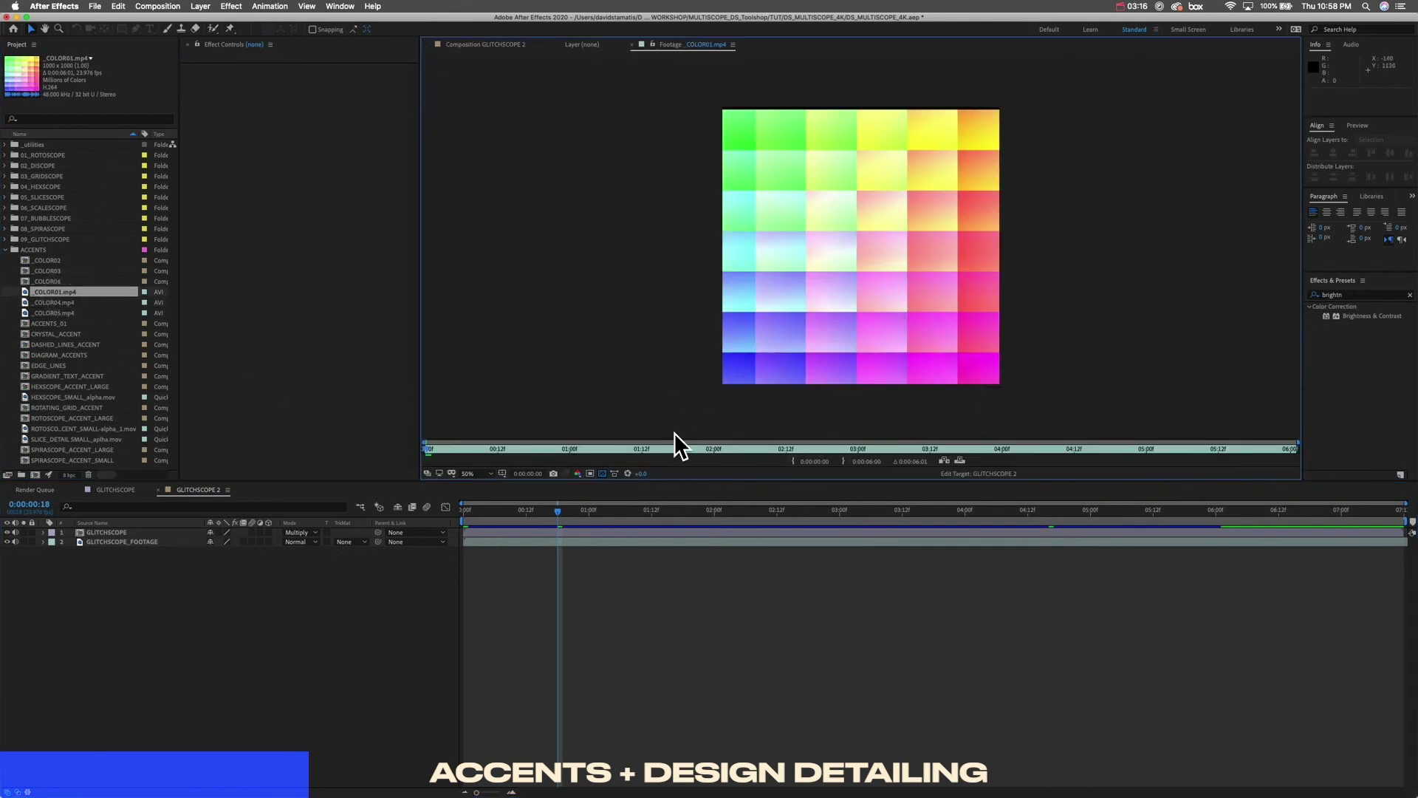
key(space)
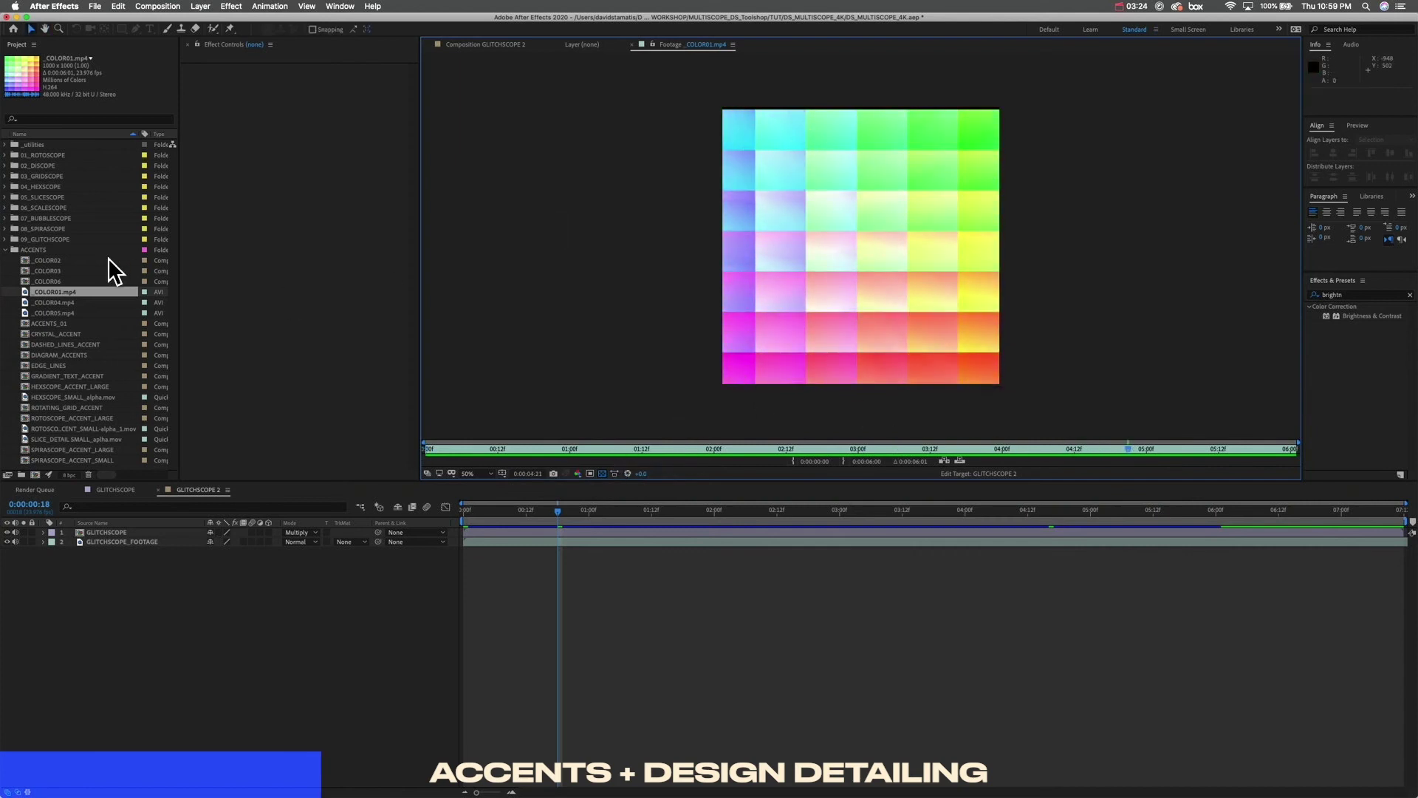
click(57, 281)
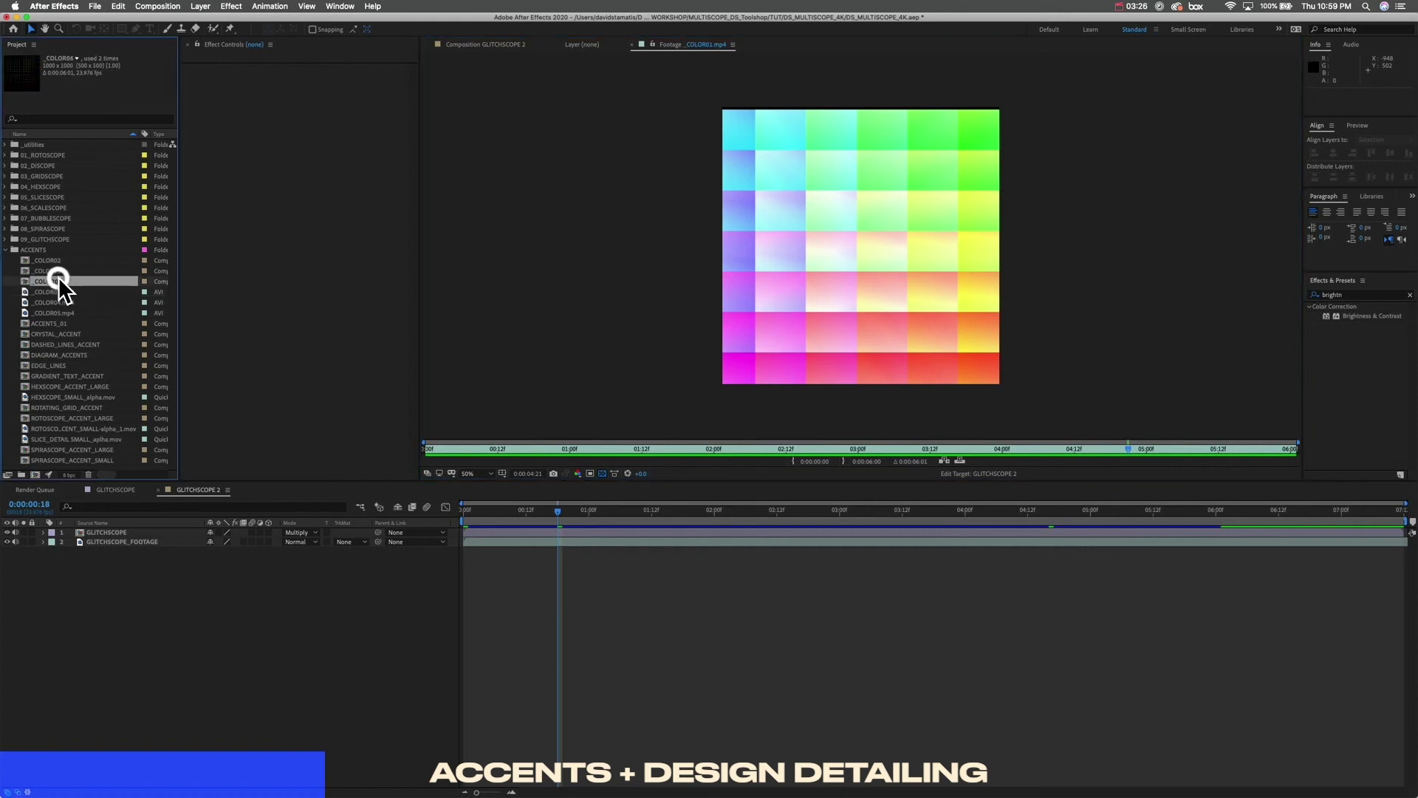
double_click(56, 281)
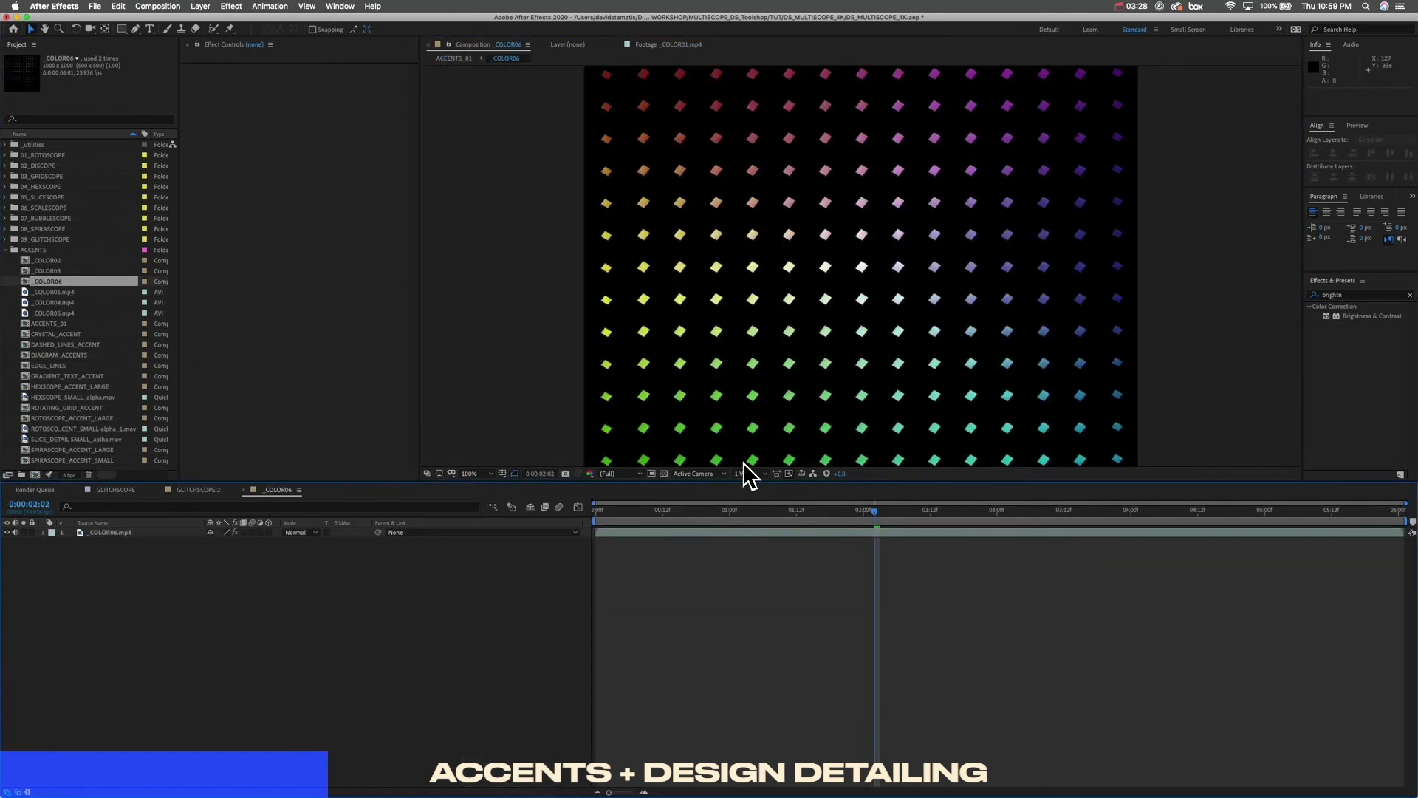
click(444, 495)
key(space)
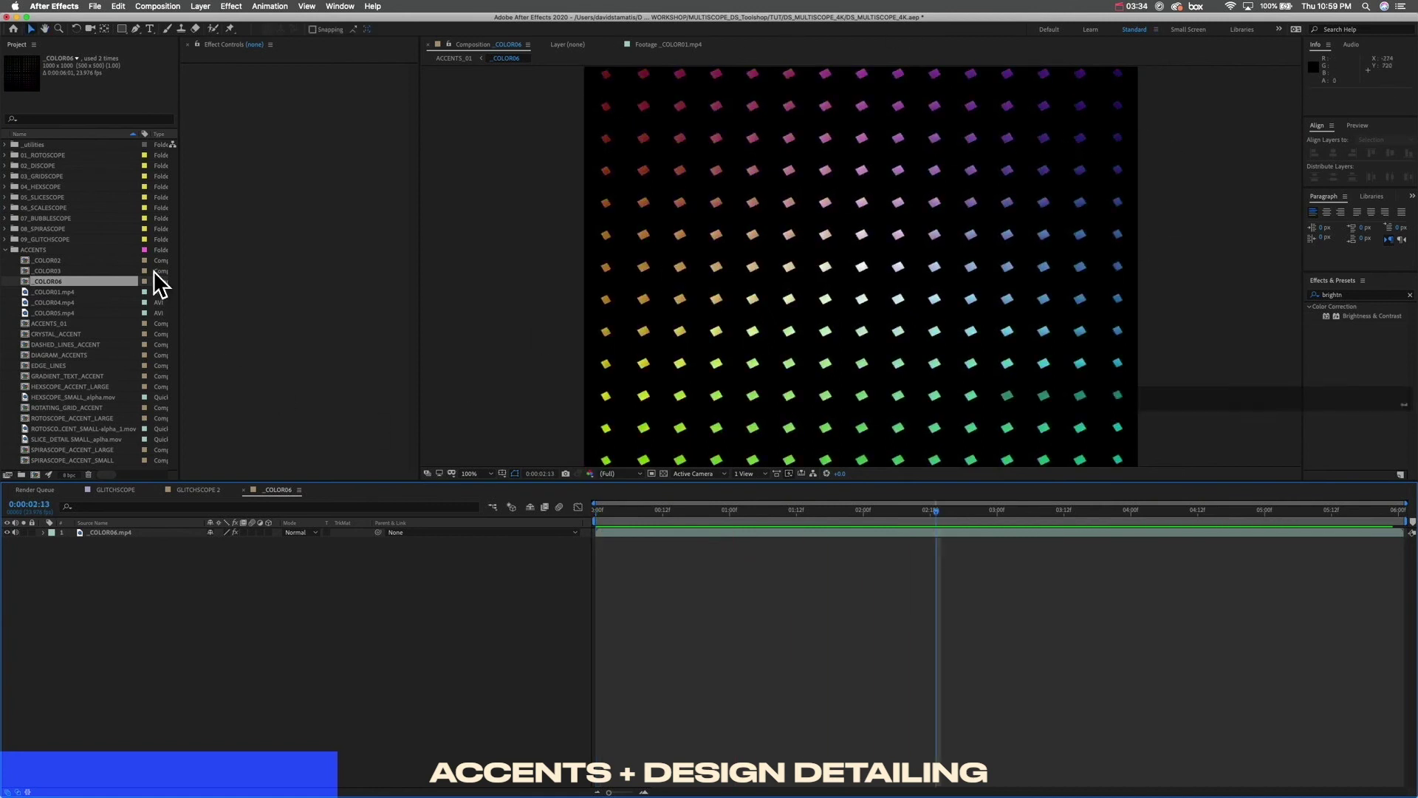
click(664, 473)
click(664, 474)
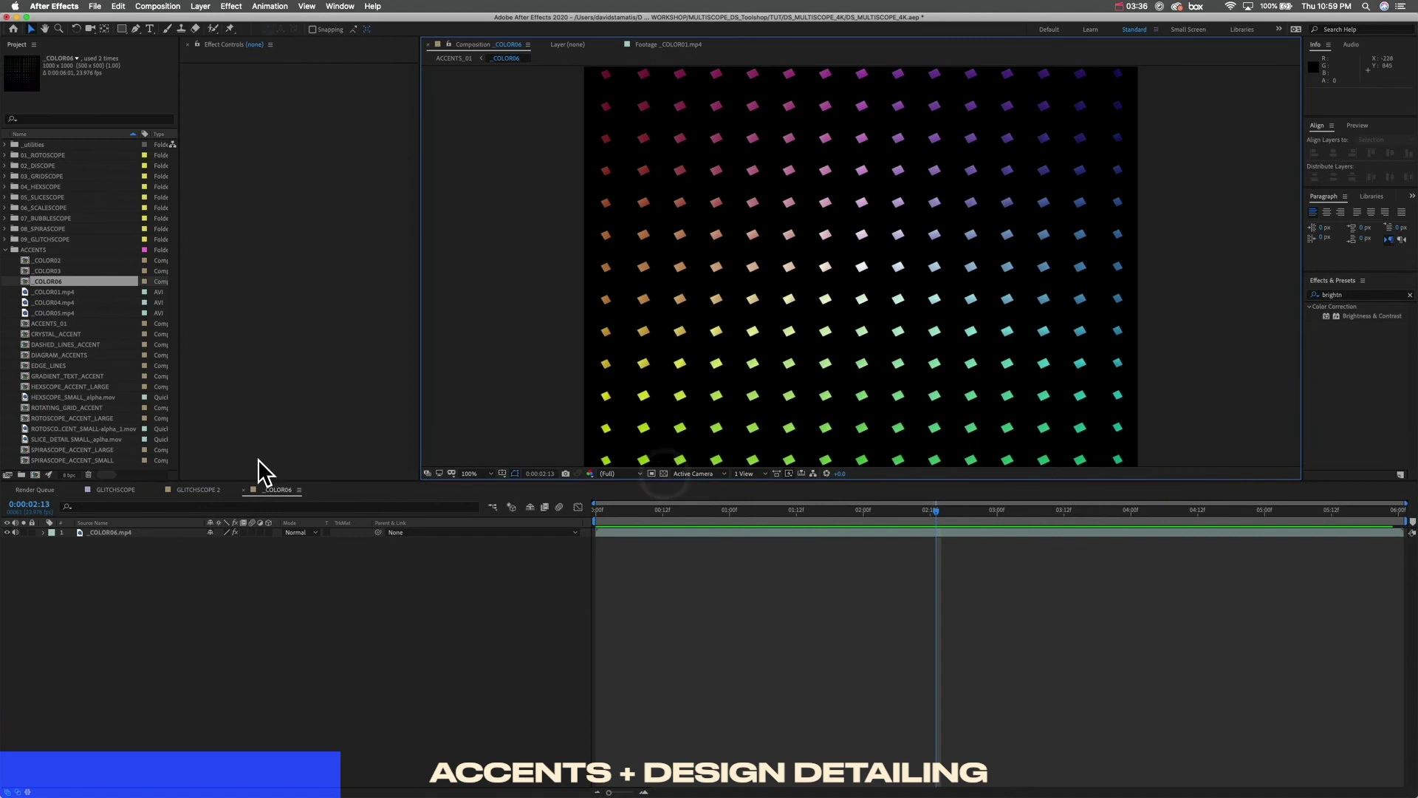
Step: Add _COLOR06 as the top layer of GLITCHSCOPE 2, position it at about 2224, 818 over the hands, and preview it
click(202, 490)
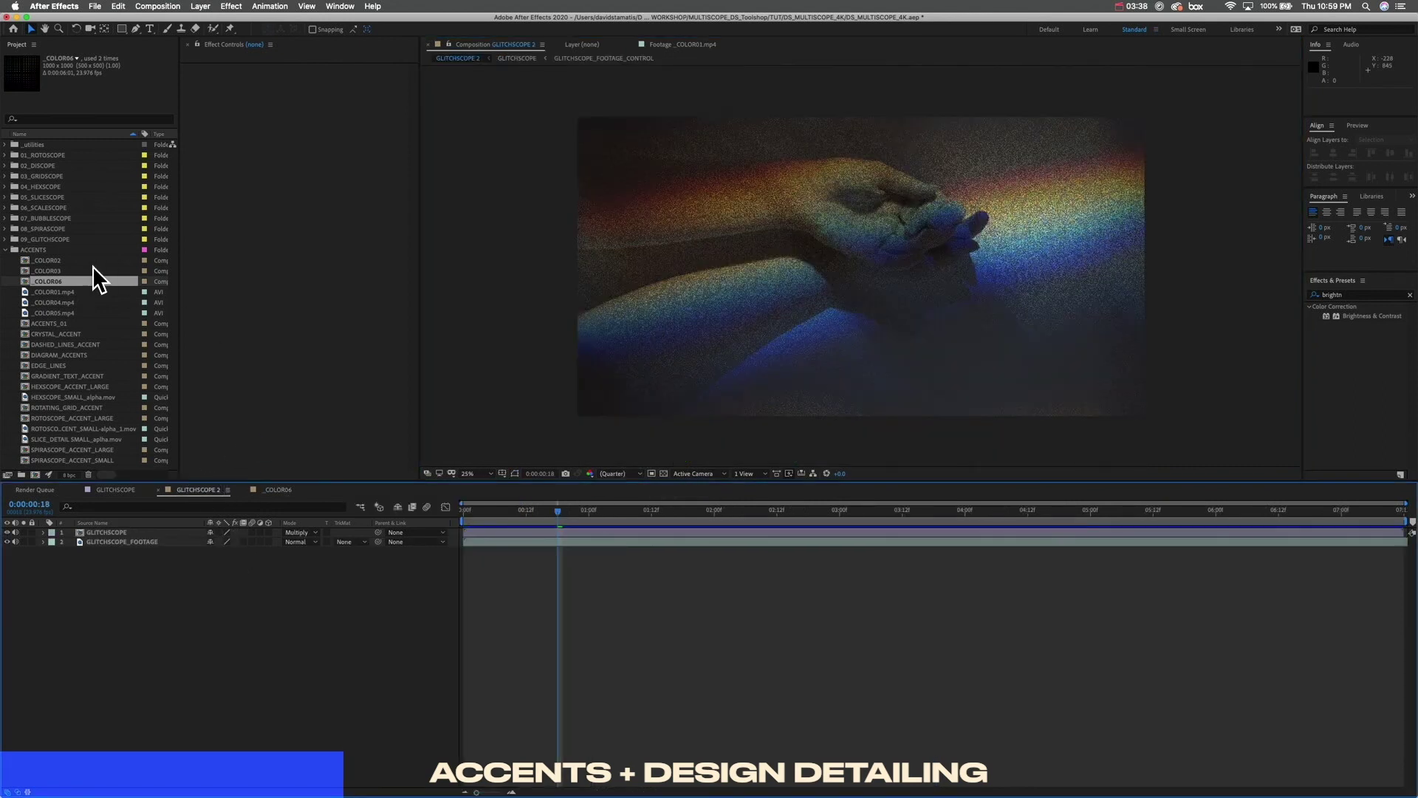
drag(71, 283, 1101, 222)
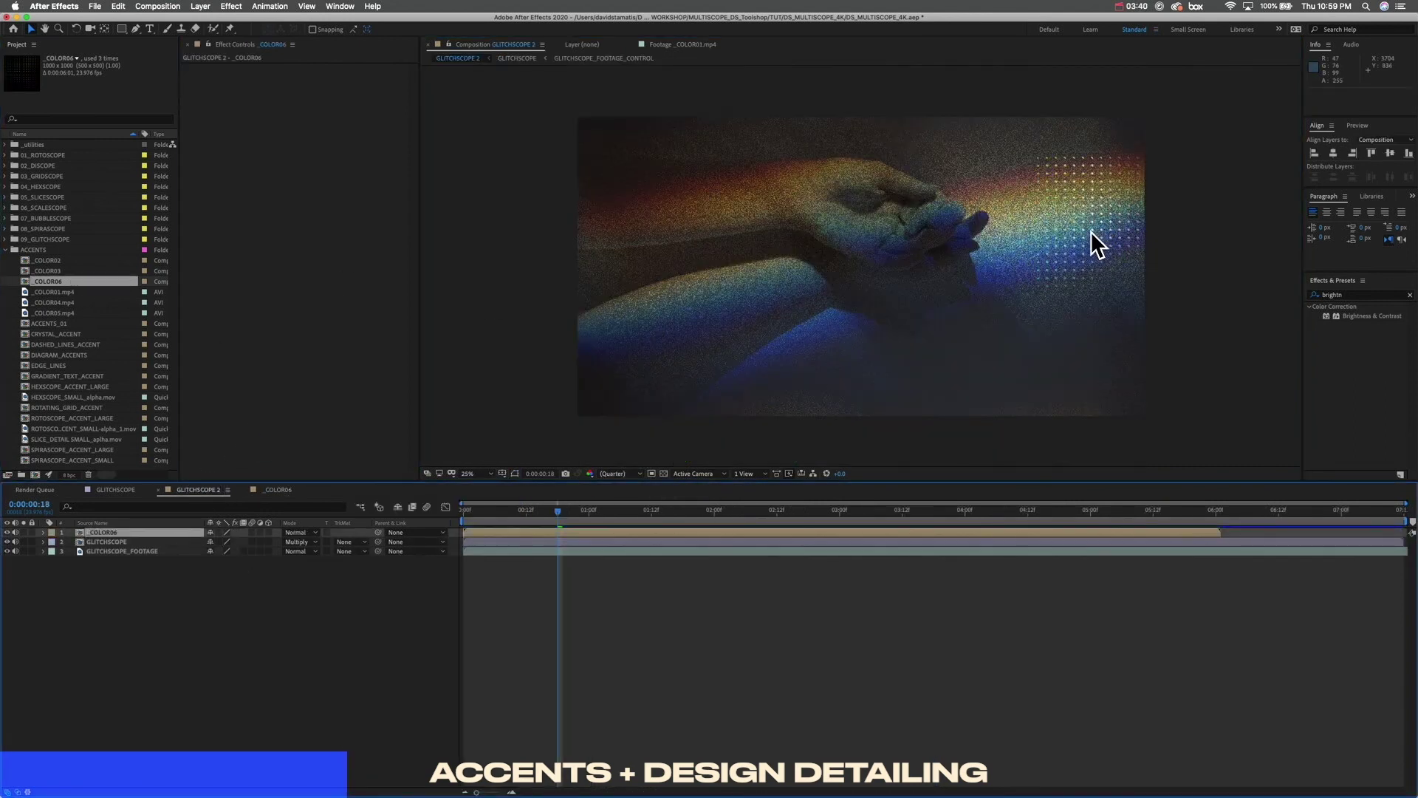
key(p)
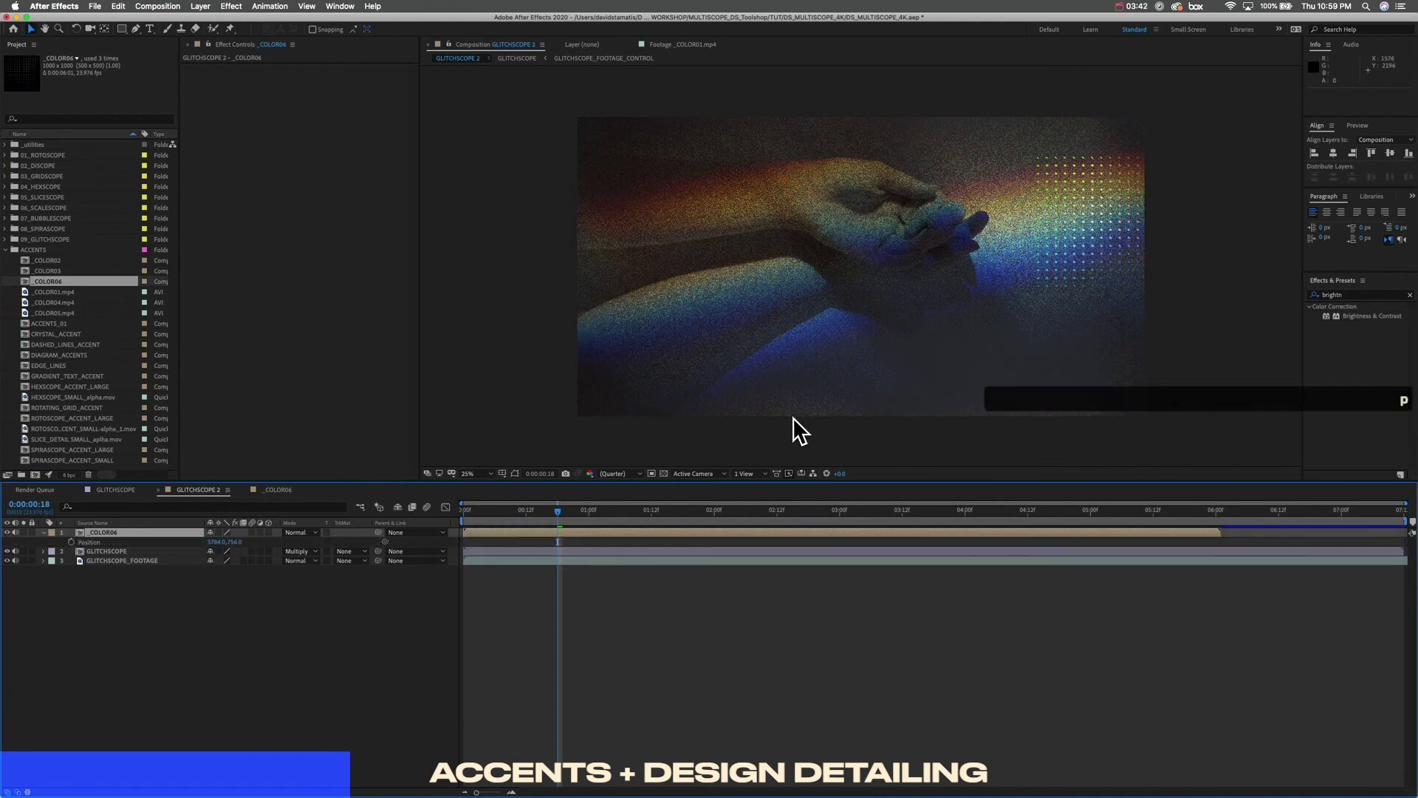
drag(238, 543, 0, 532)
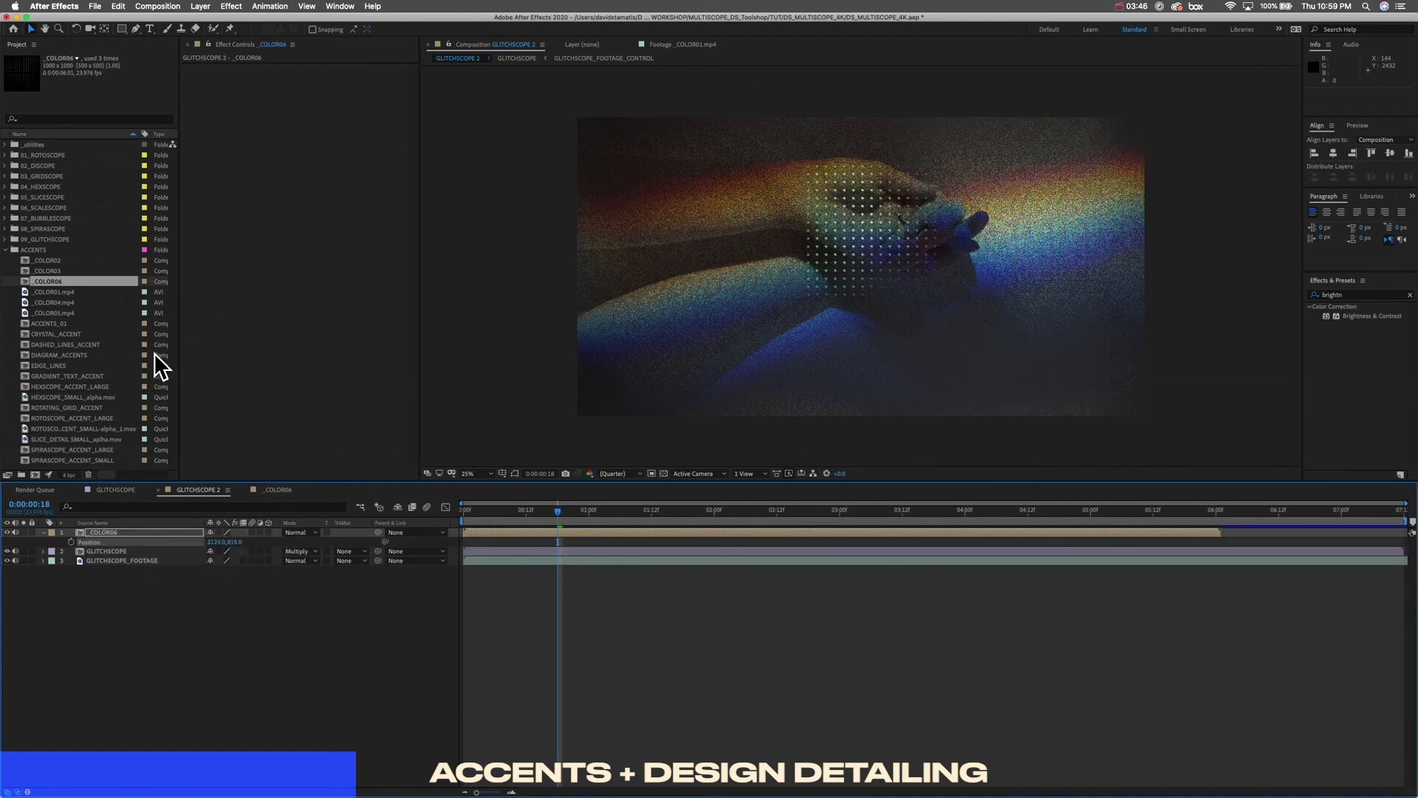
key(space)
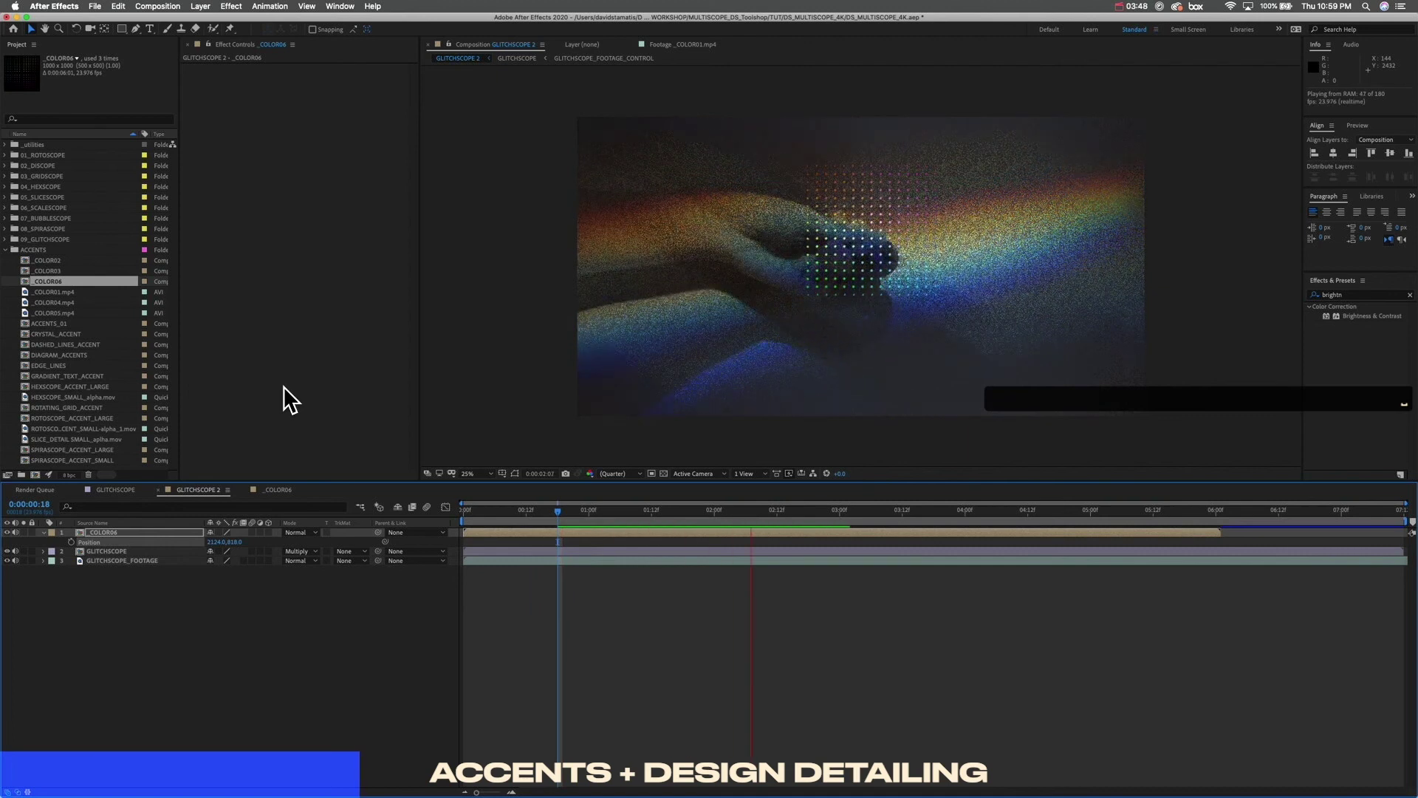
Step: Try scaling the _COLOR06 accent layer over the hands and undo the scale change
key(space)
key(s)
drag(240, 543, 303, 539)
key(space)
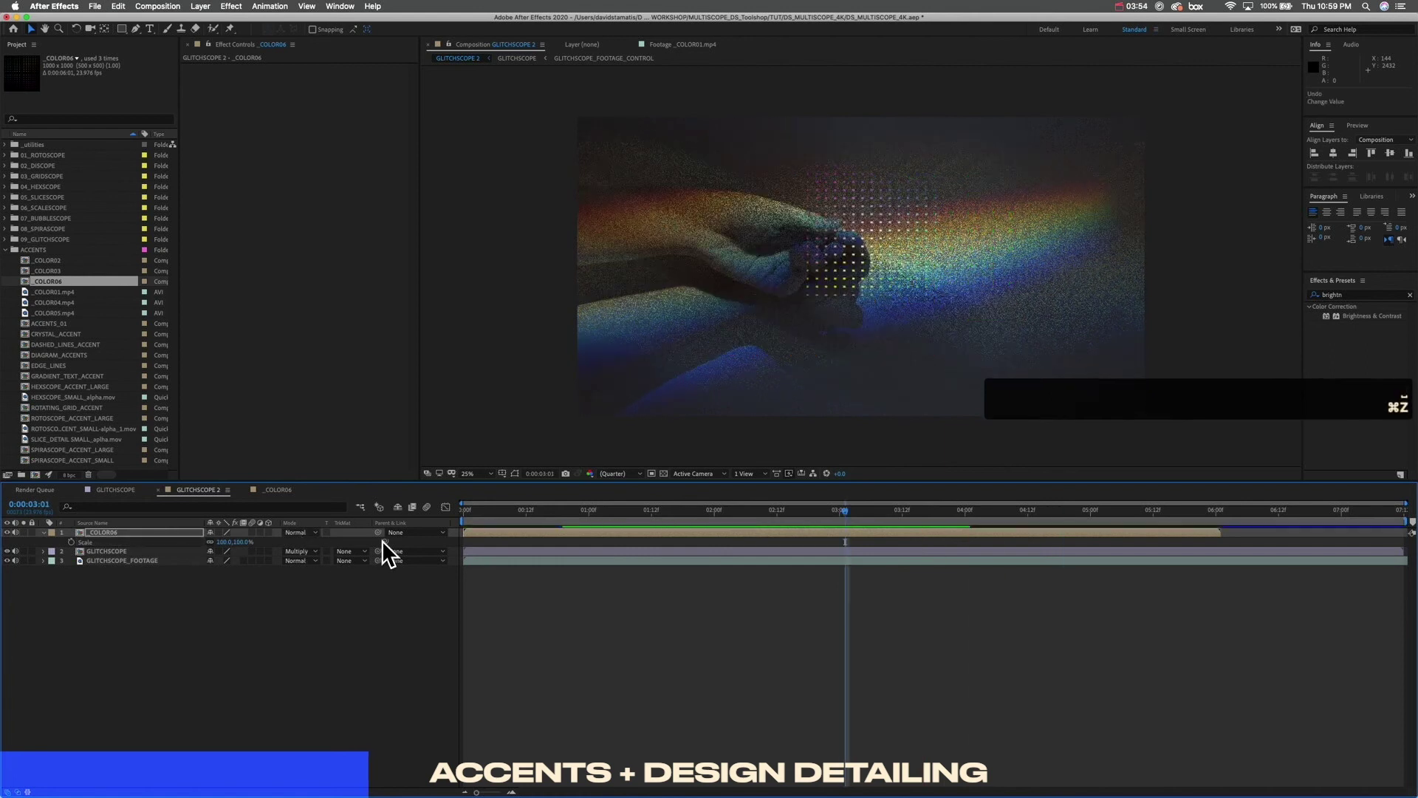
Step: Try _COLOR03 as the top accent layer of GLITCHSCOPE 2 and preview it from the start of the timeline
click(54, 271)
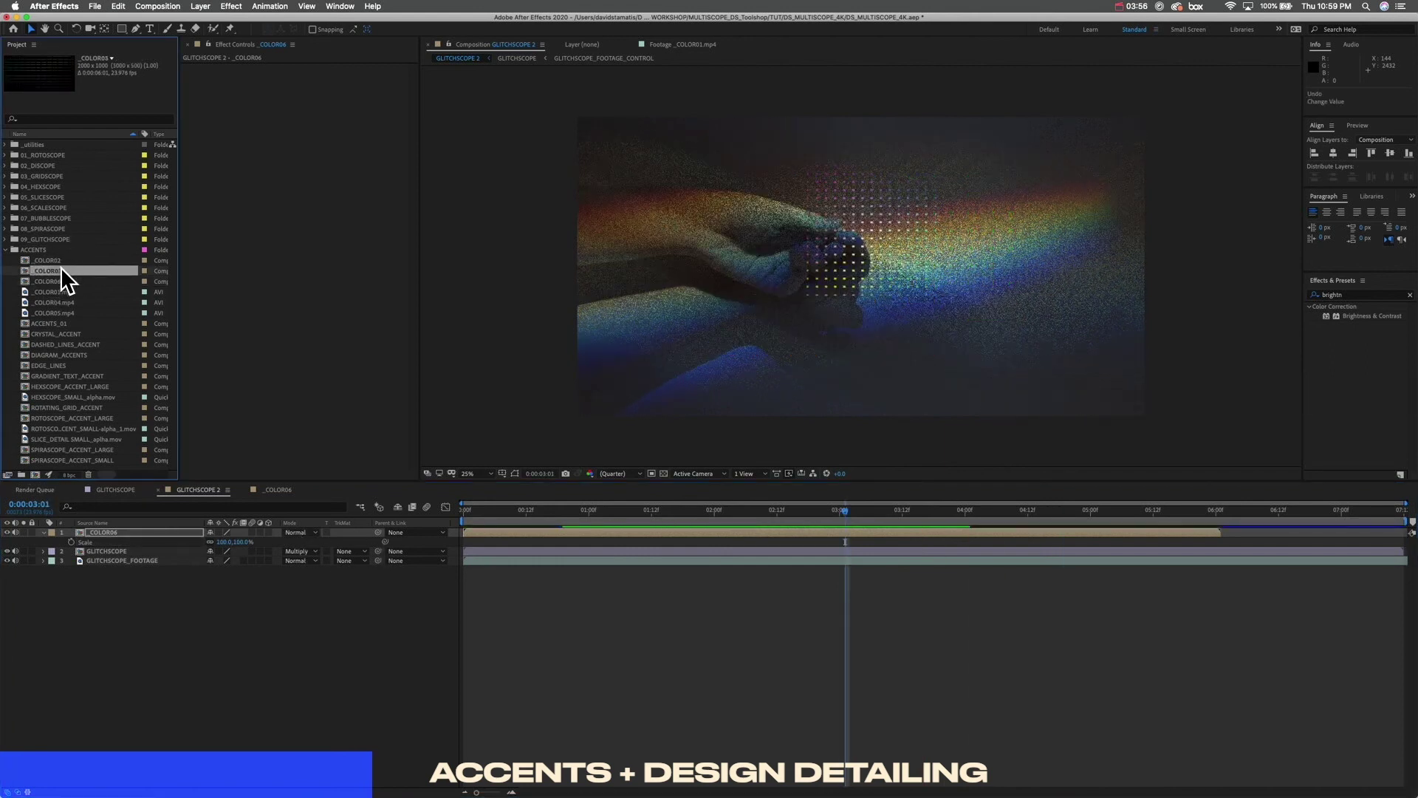
drag(41, 272, 786, 278)
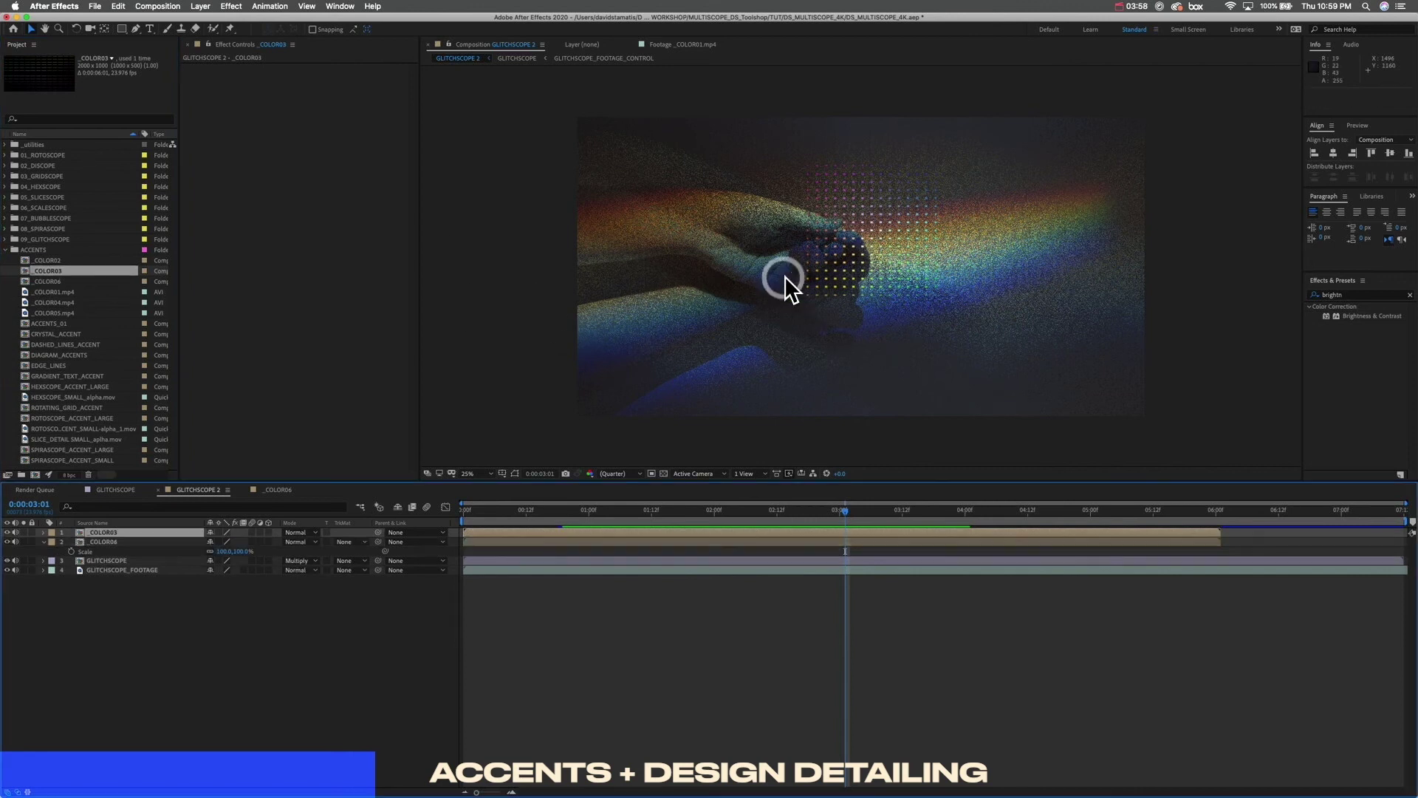
drag(852, 524, 450, 520)
key(space)
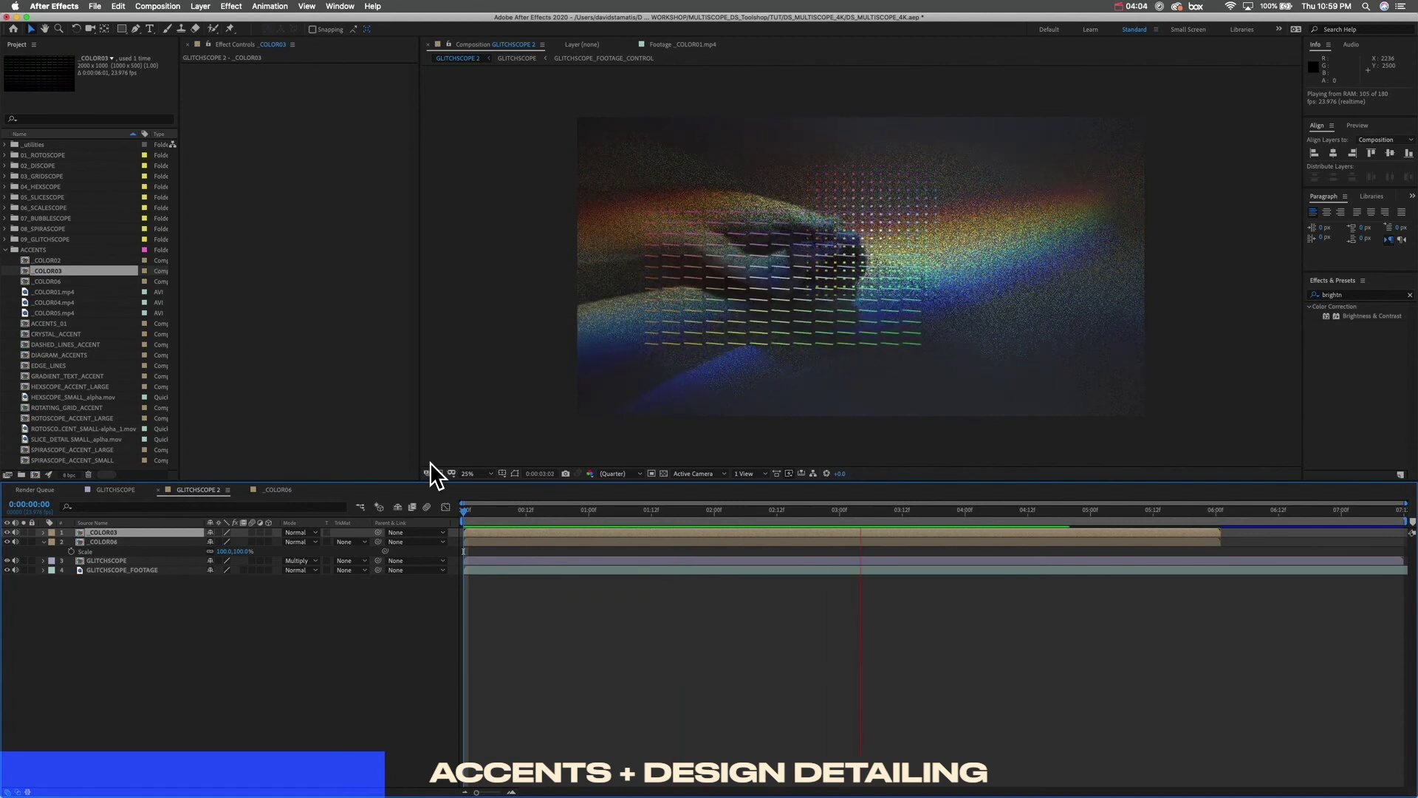
key(space)
Step: Replace the _COLOR06 and _COLOR03 accent layers in GLITCHSCOPE 2 with _COLOR02 placed over the hands
click(112, 539)
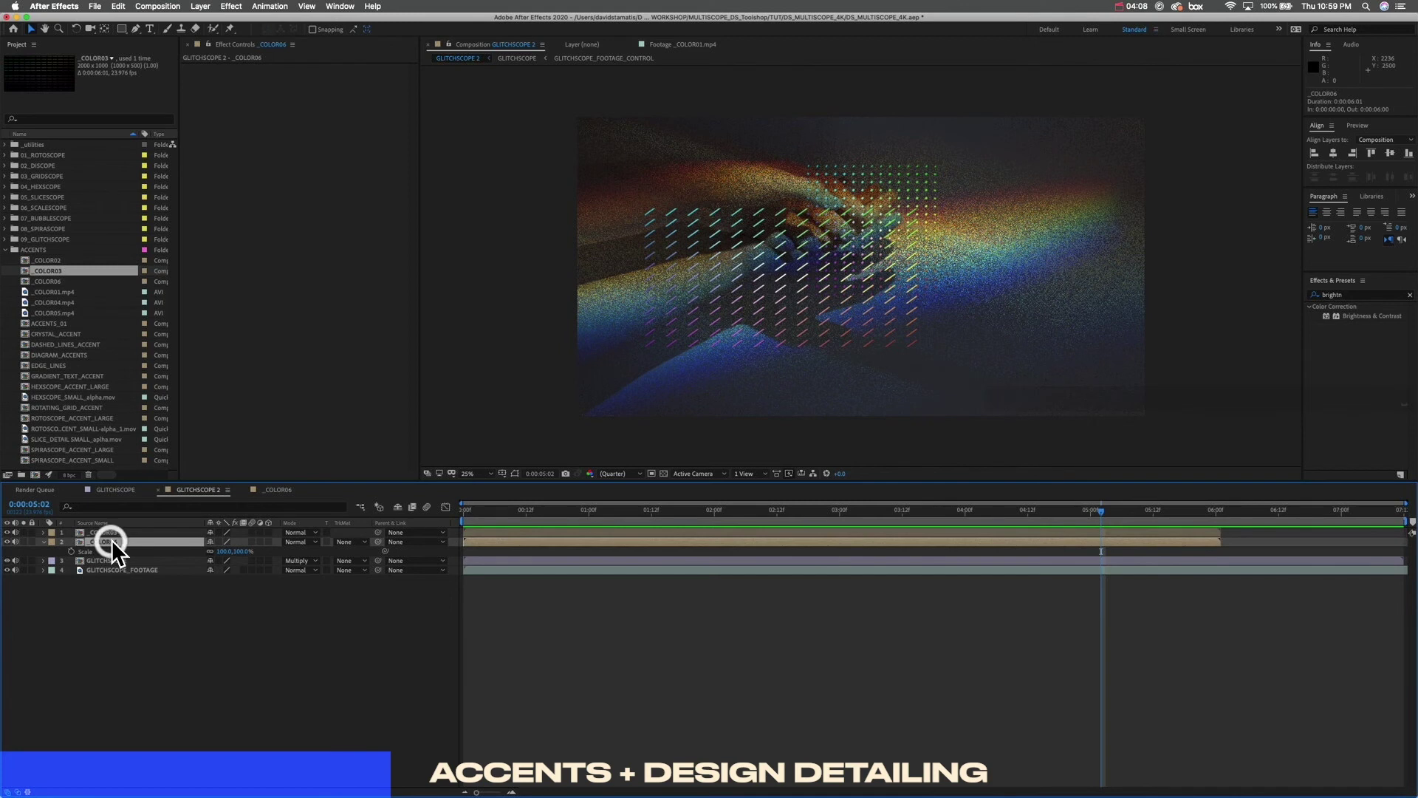
key(Delete)
drag(57, 260, 883, 278)
click(87, 542)
key(Delete)
Step: Center the _COLOR02 layer horizontally and vertically in the composition and preview it
drag(834, 281, 786, 266)
click(1334, 155)
click(1390, 153)
key(space)
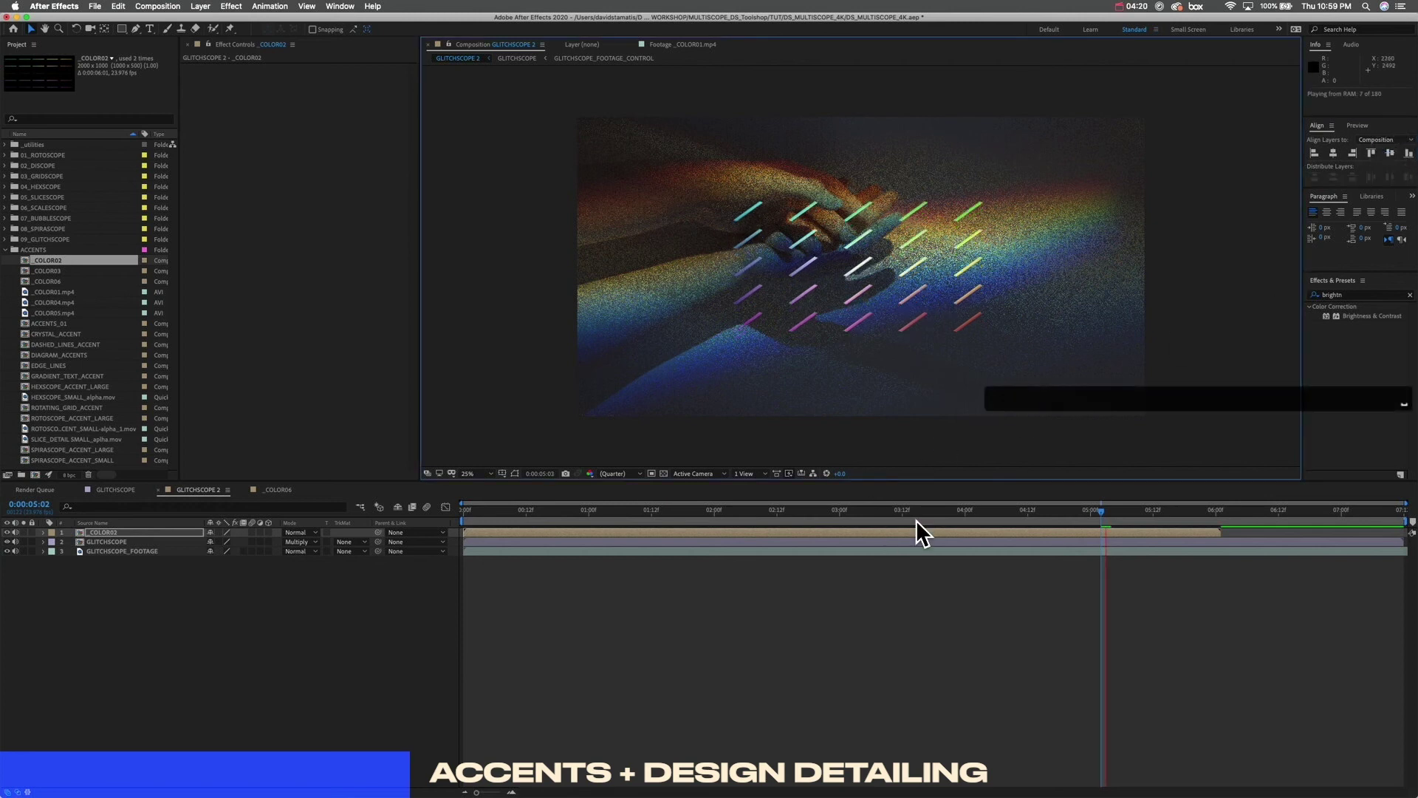
Step: Set the _COLOR02 layer's blending mode to Screen at 0:00:00:13 and preview the composition, including a replay from the start
drag(813, 510, 530, 510)
click(297, 532)
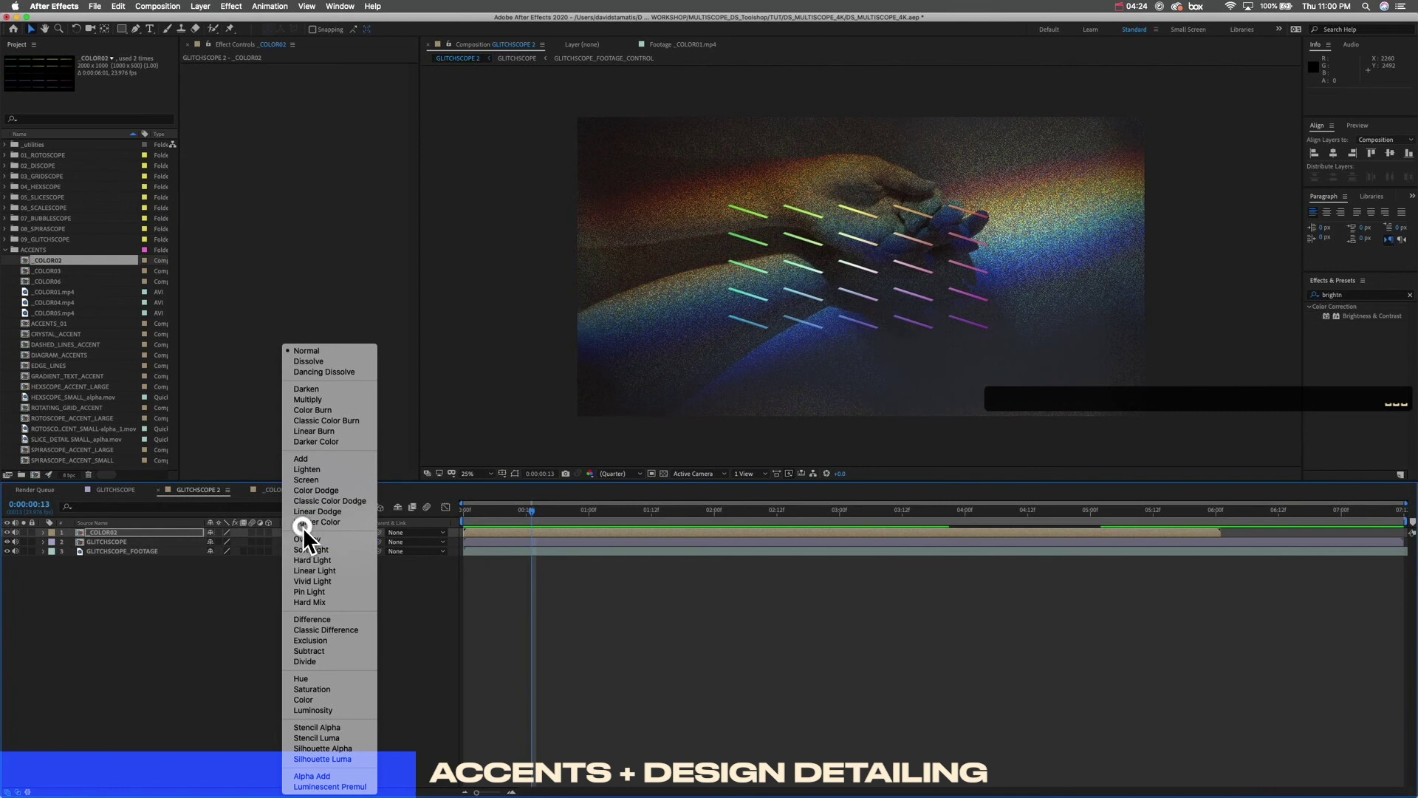
click(313, 480)
key(space)
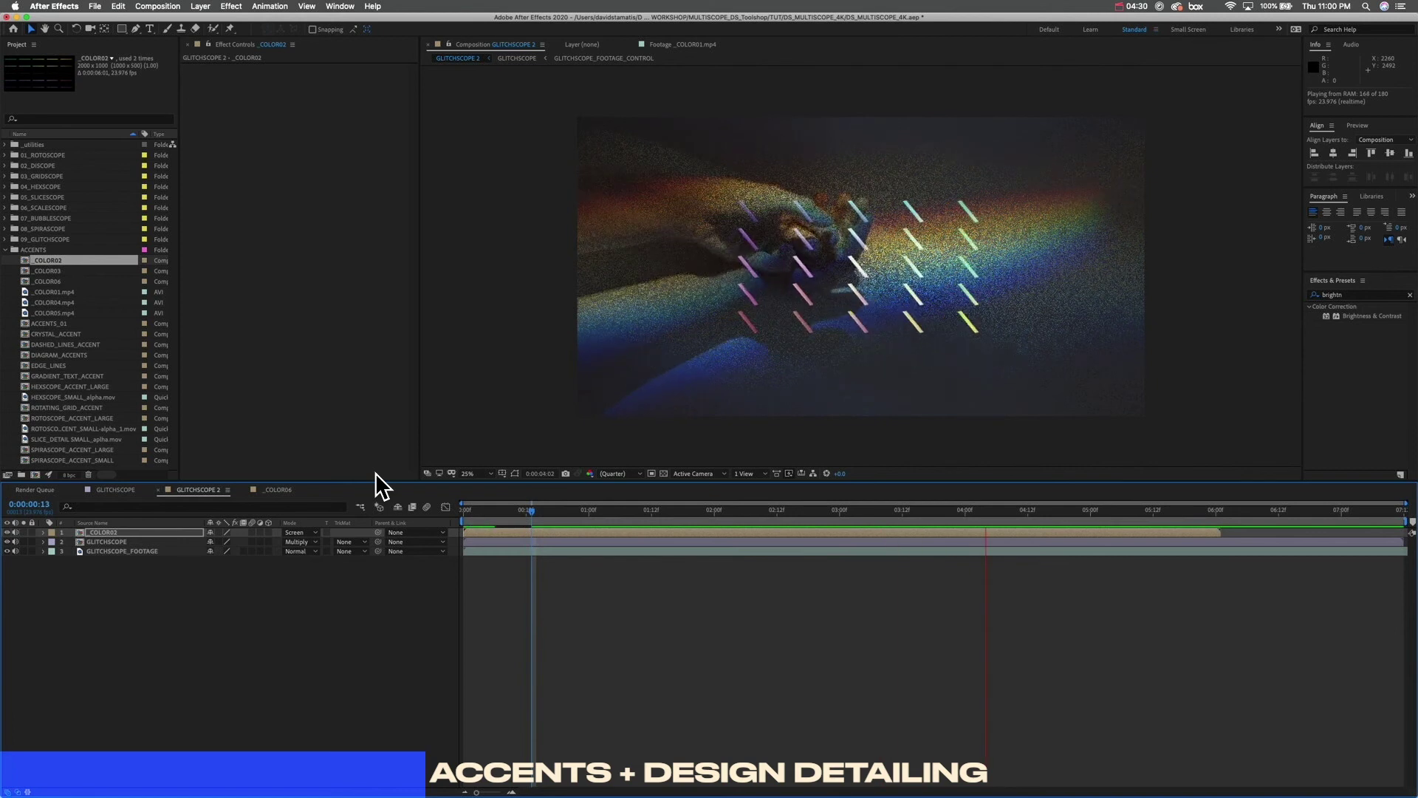
key(space)
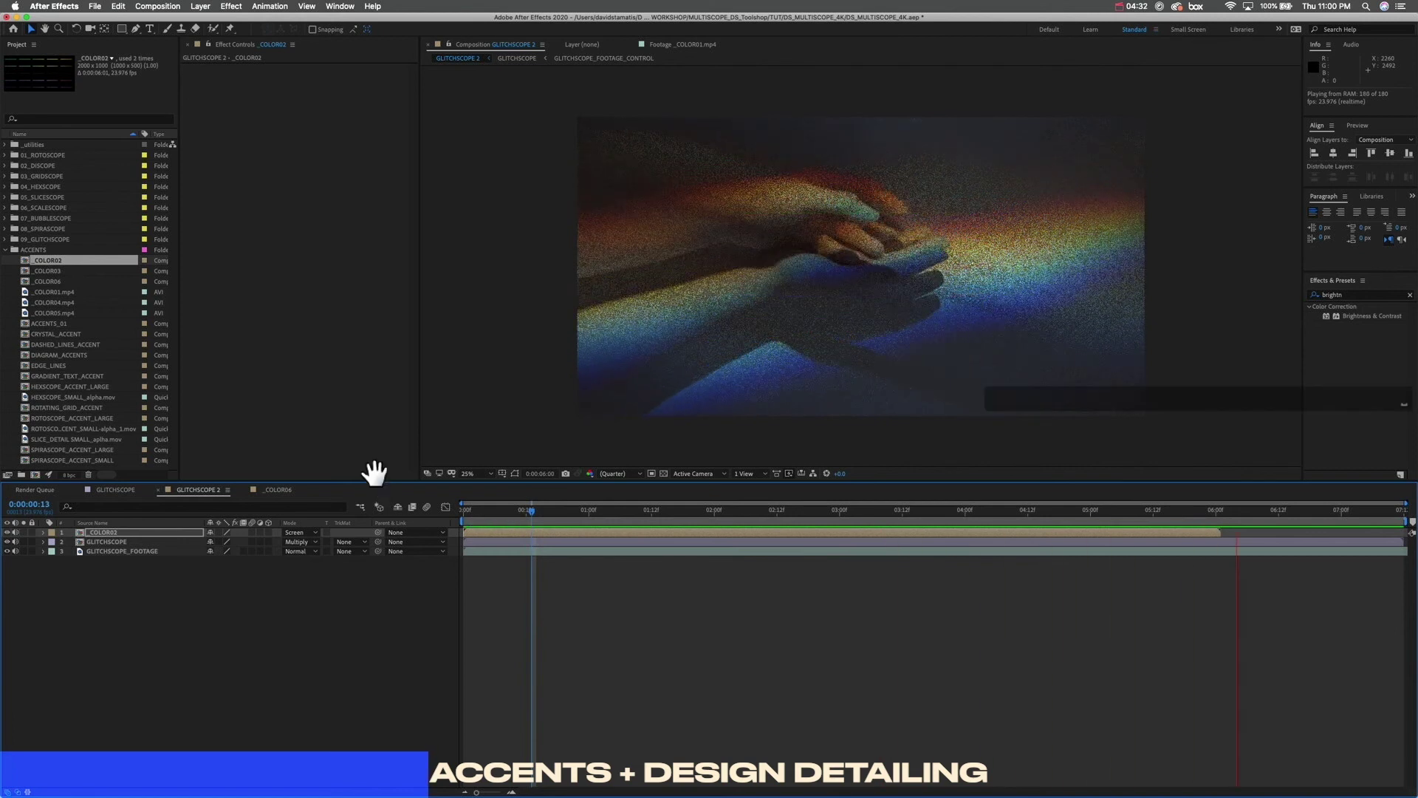
key(space)
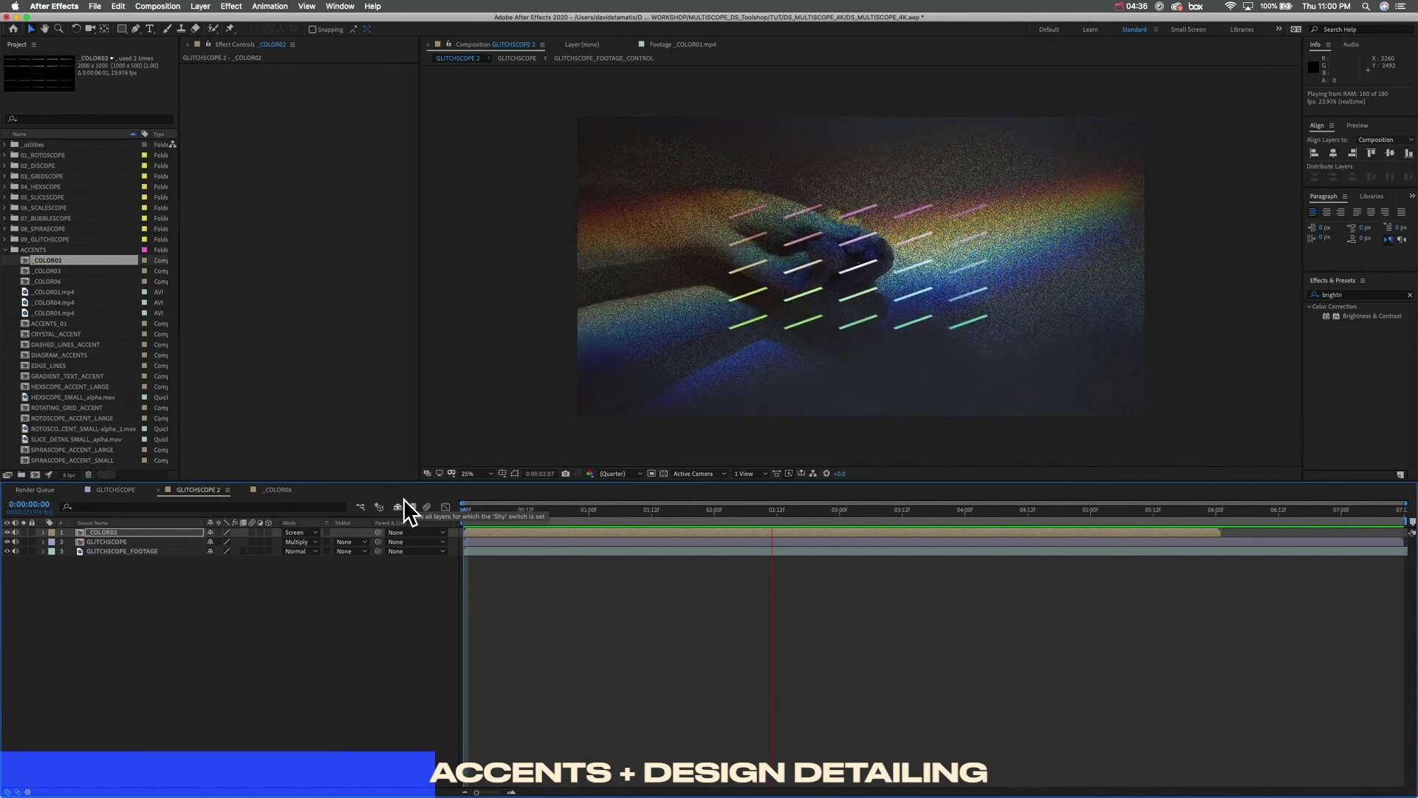
key(space)
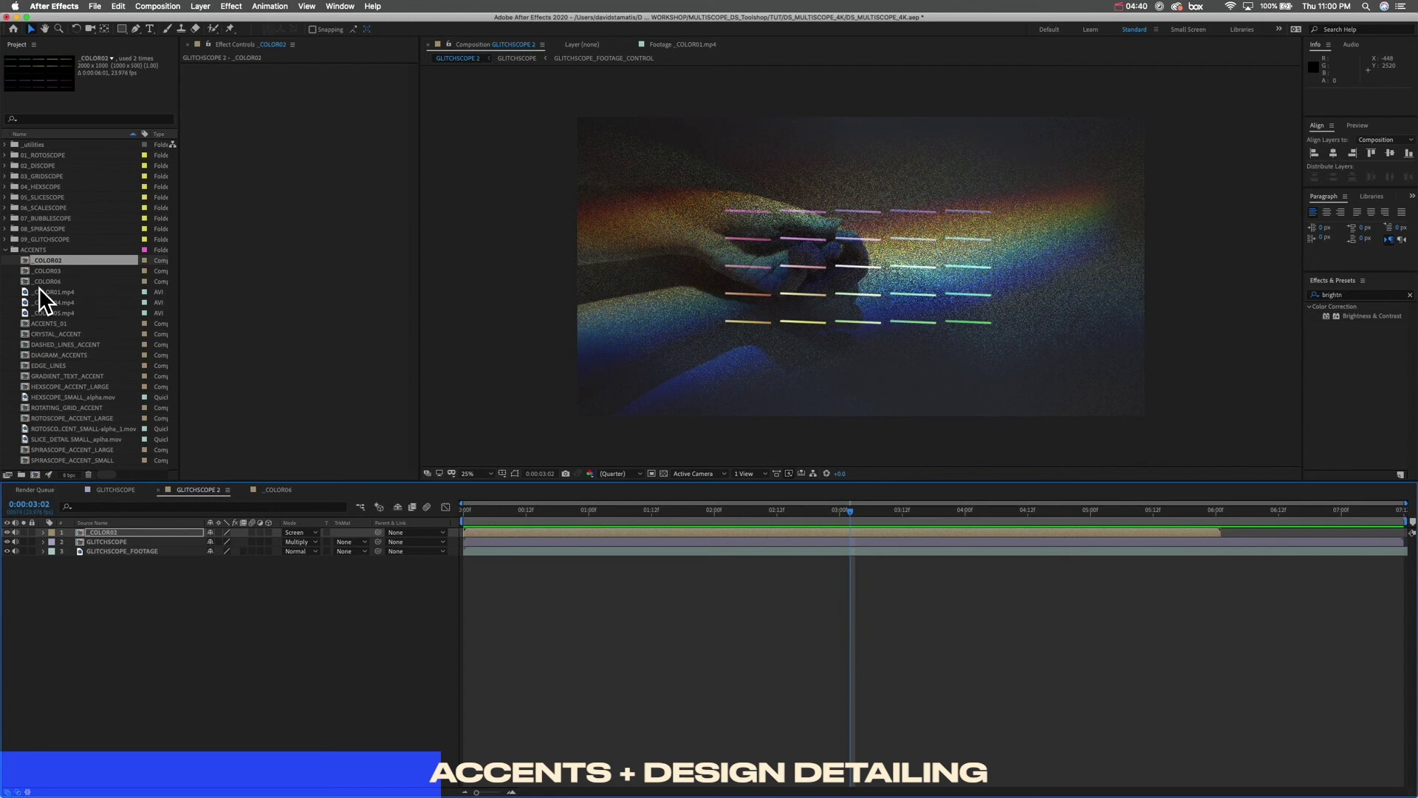
Step: Delete the _COLOR02 layer and add ACCENTS_01 as the top layer of GLITCHSCOPE 2
click(68, 325)
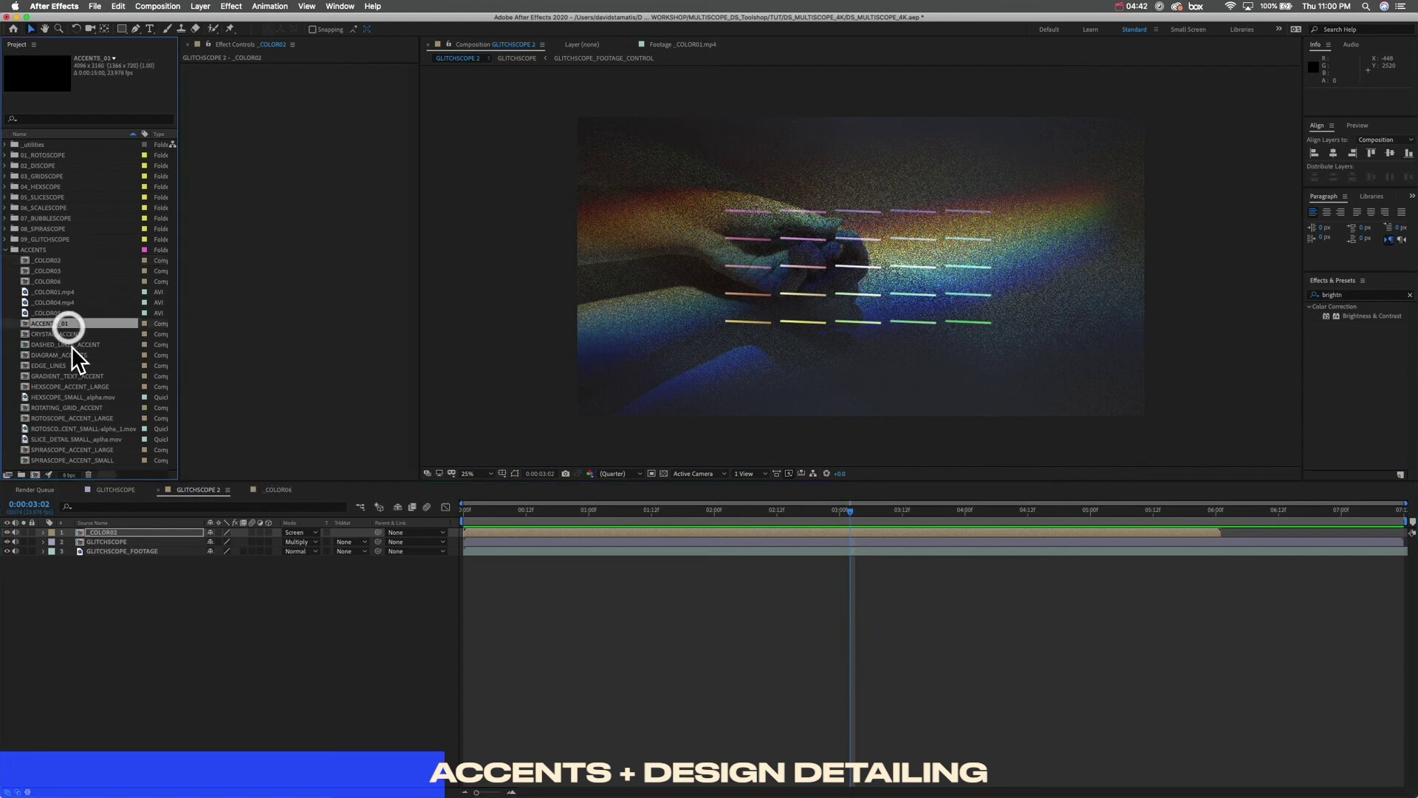
click(152, 533)
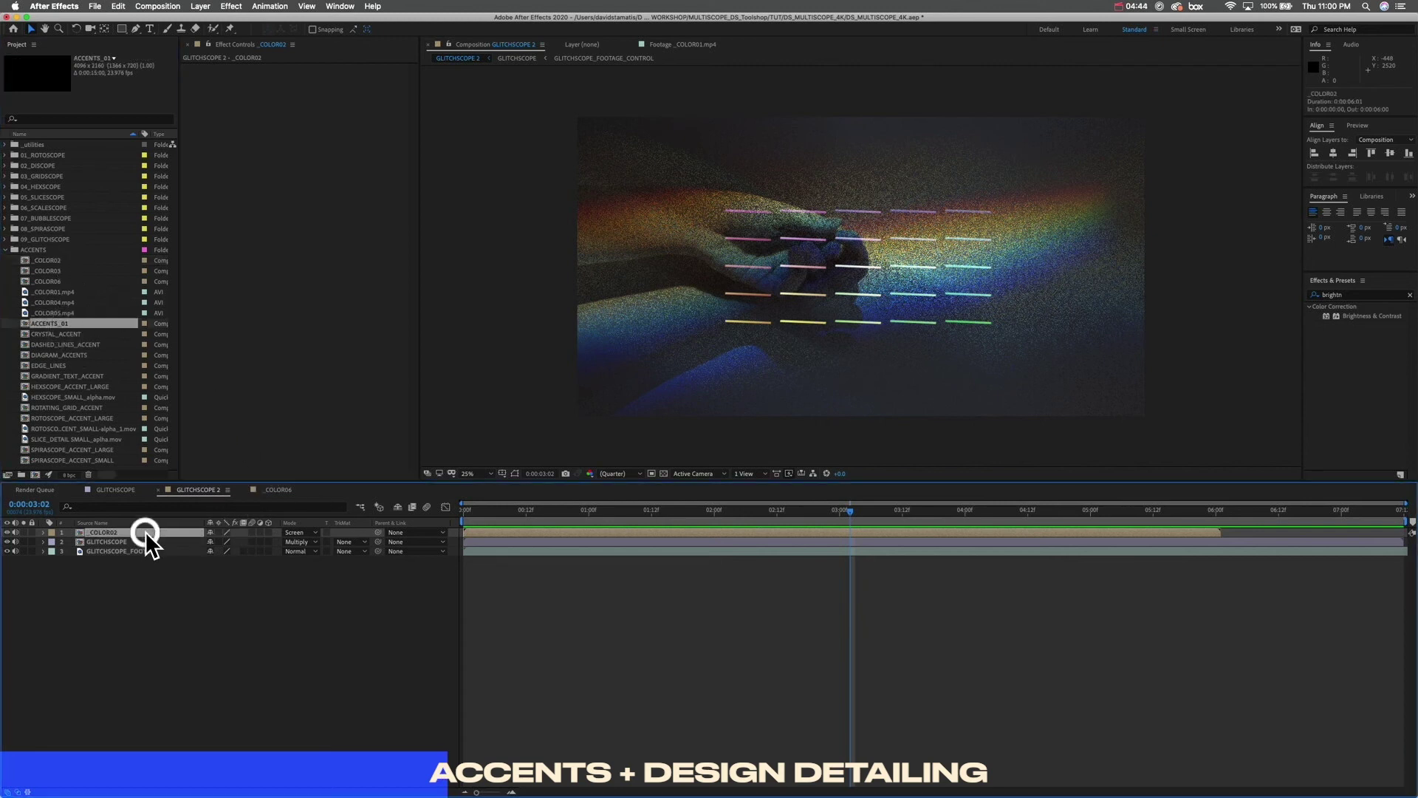
key(Delete)
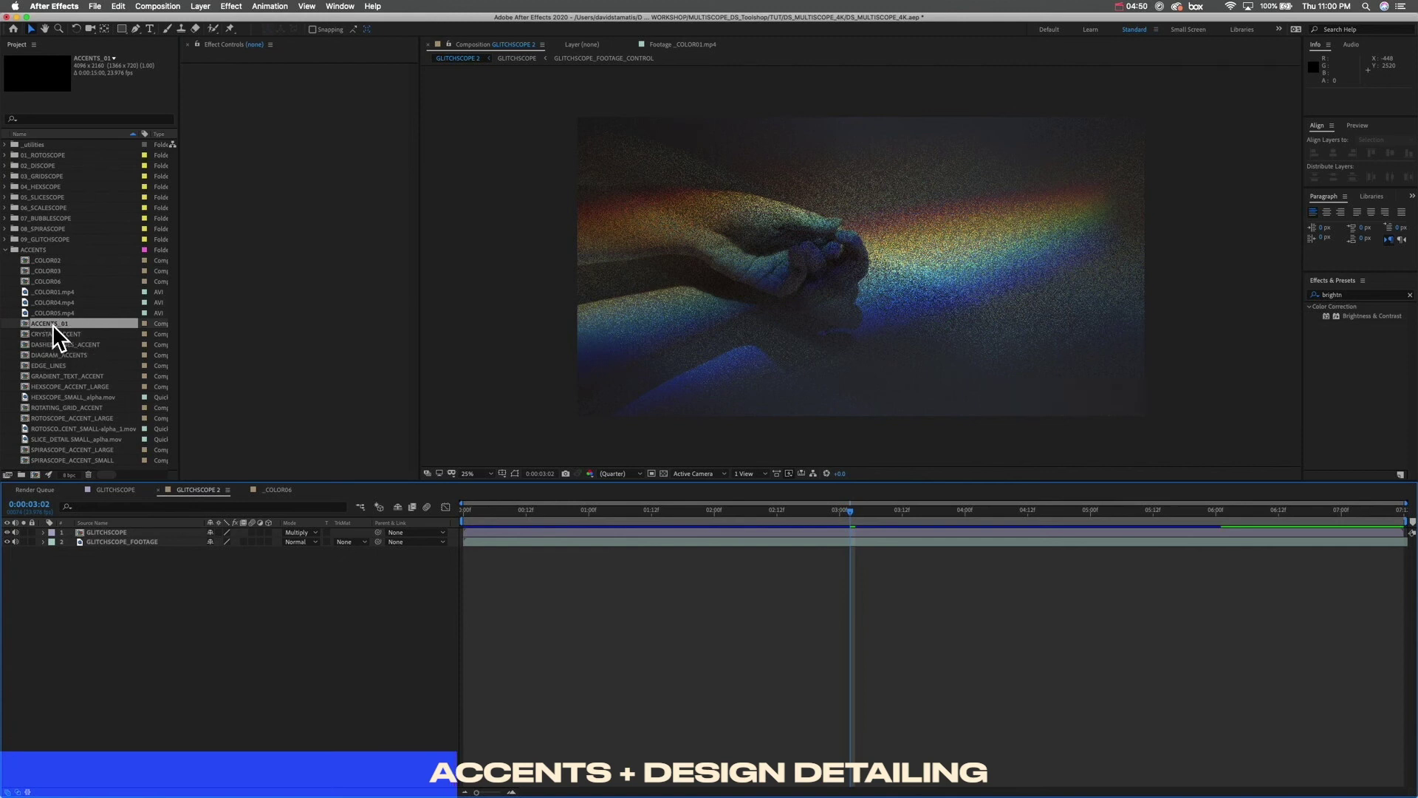
drag(42, 321, 105, 525)
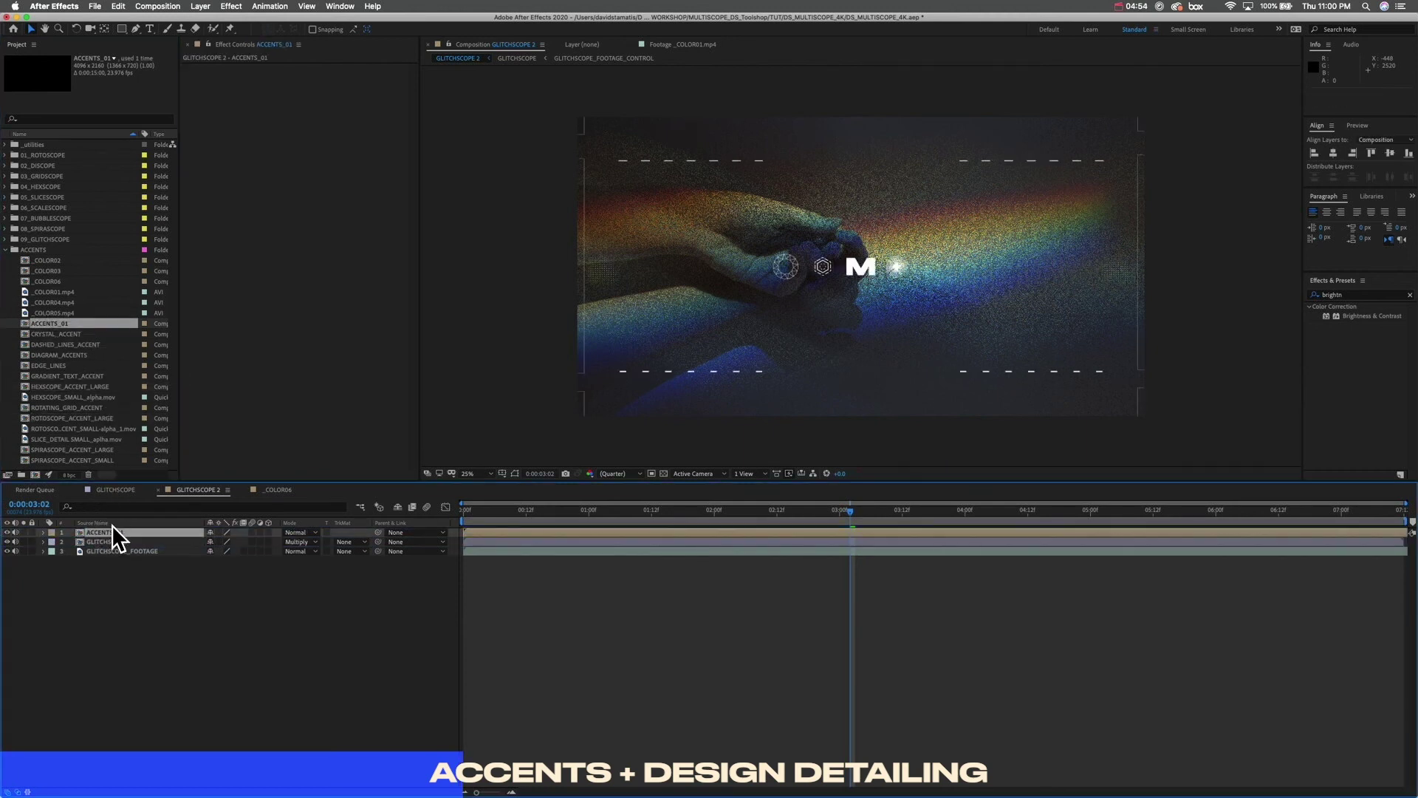
Step: Try Screen on the ACCENTS_01 layer, switch its blending mode to Add, and preview from the start of the timeline
drag(850, 512, 358, 525)
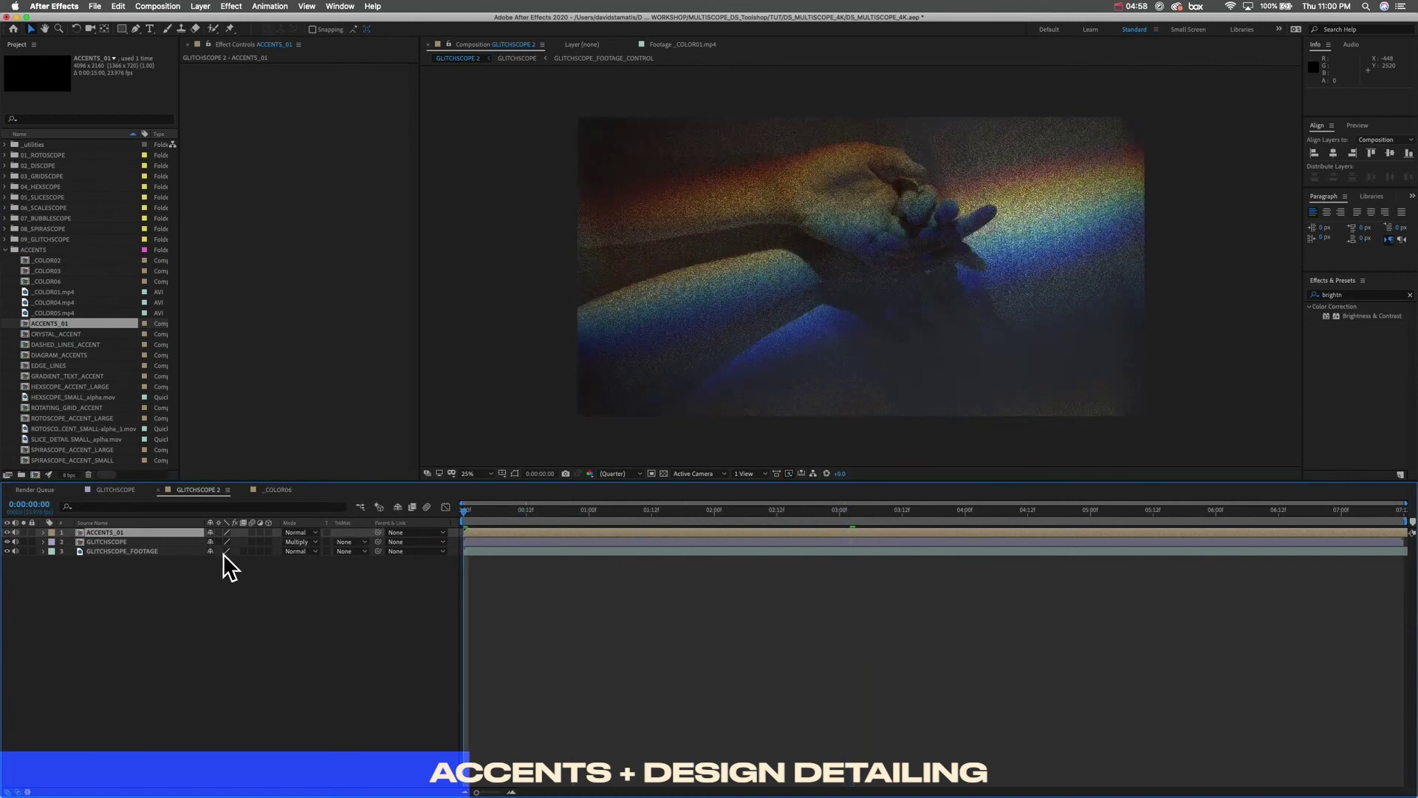
click(304, 532)
click(317, 480)
click(314, 532)
click(316, 458)
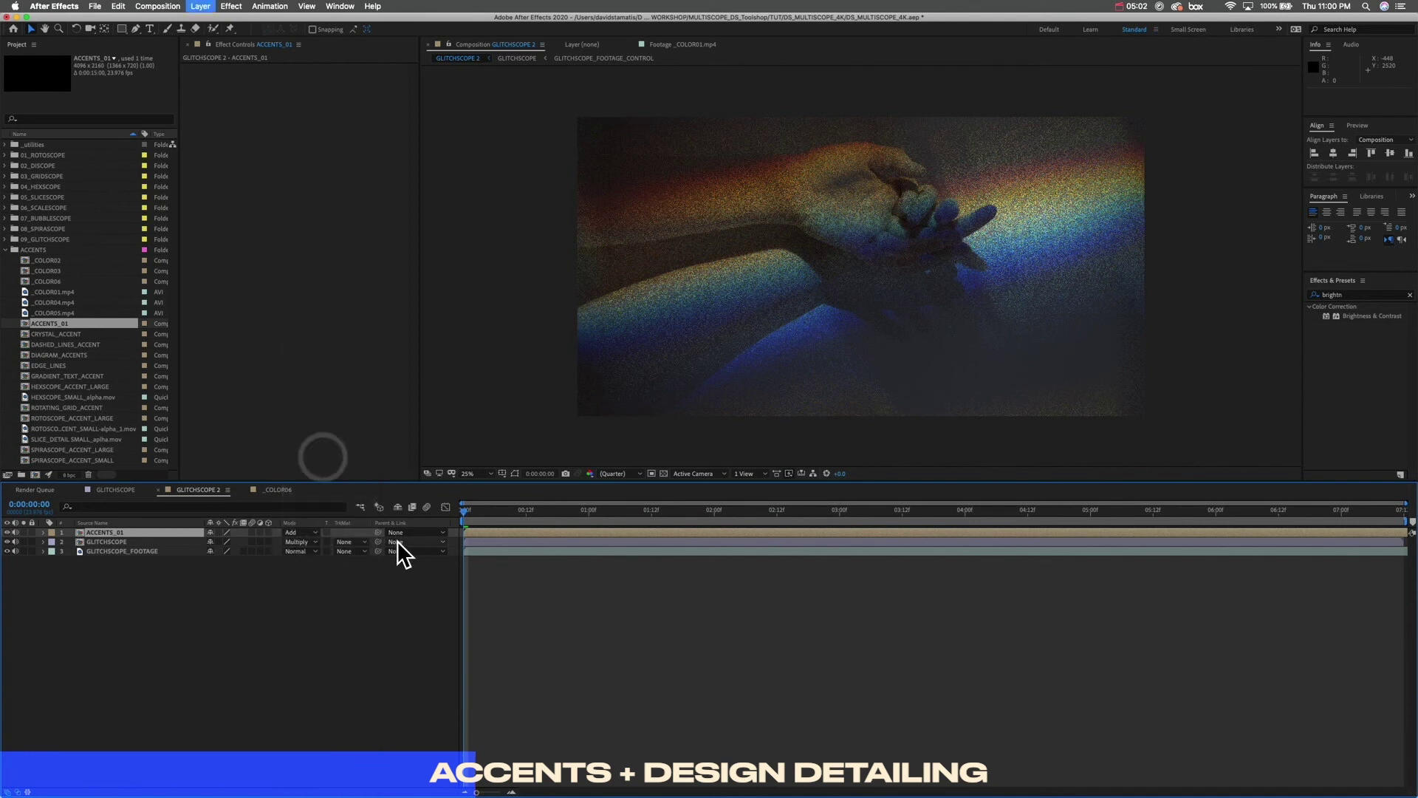
key(space)
Step: Apply Brightness & Contrast to the GLITCHSCOPE layer, lower its brightness to a negative value, and preview from the start
click(169, 542)
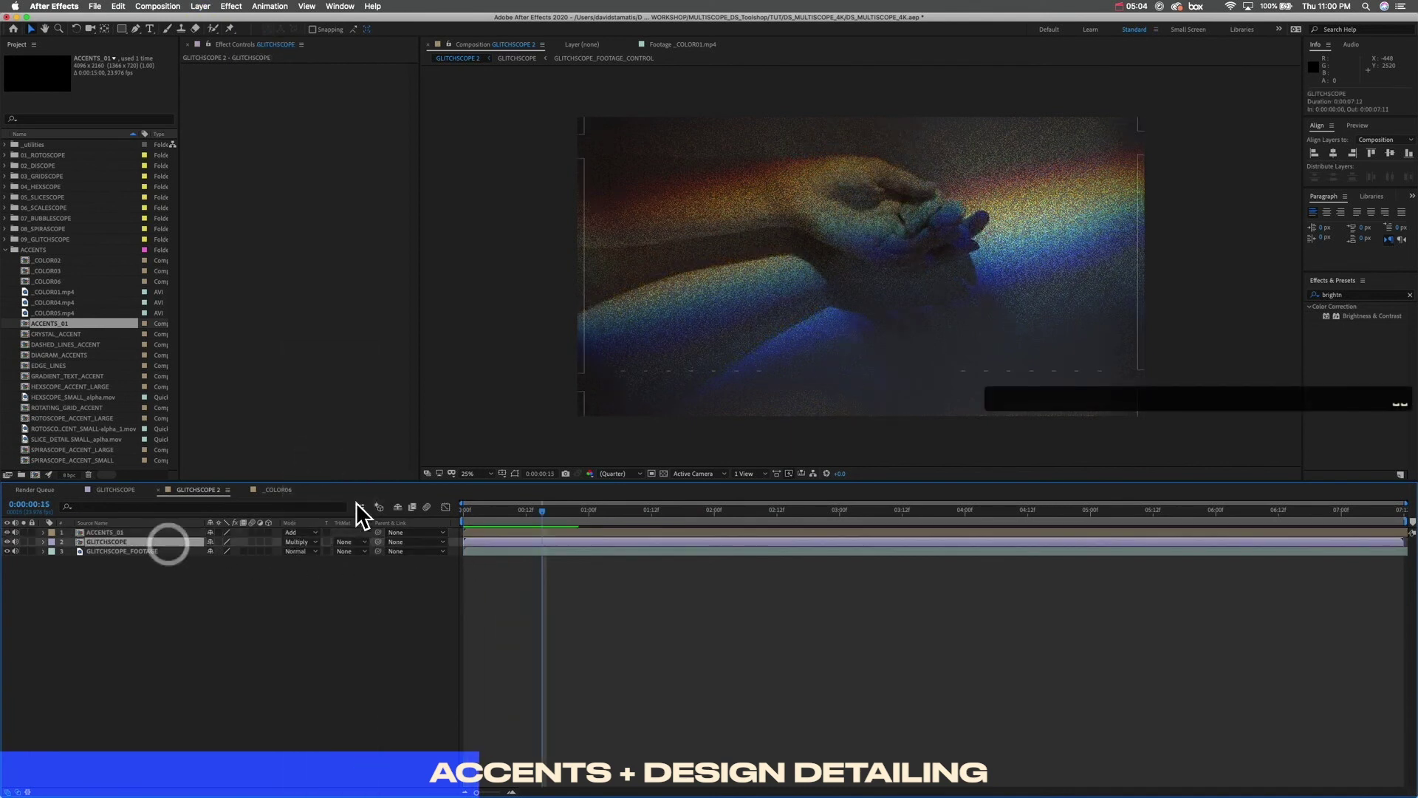
drag(1375, 322, 142, 542)
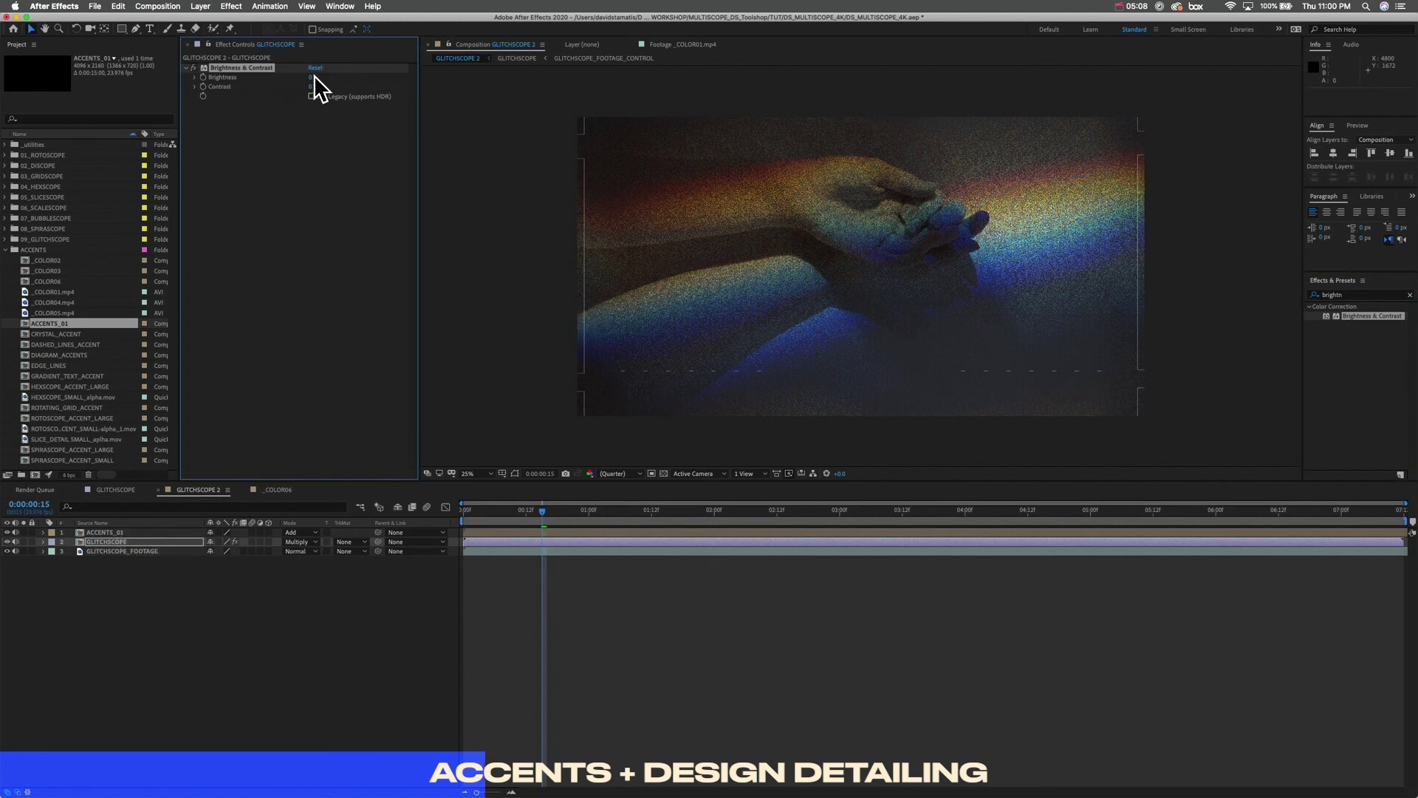
drag(306, 77, 287, 79)
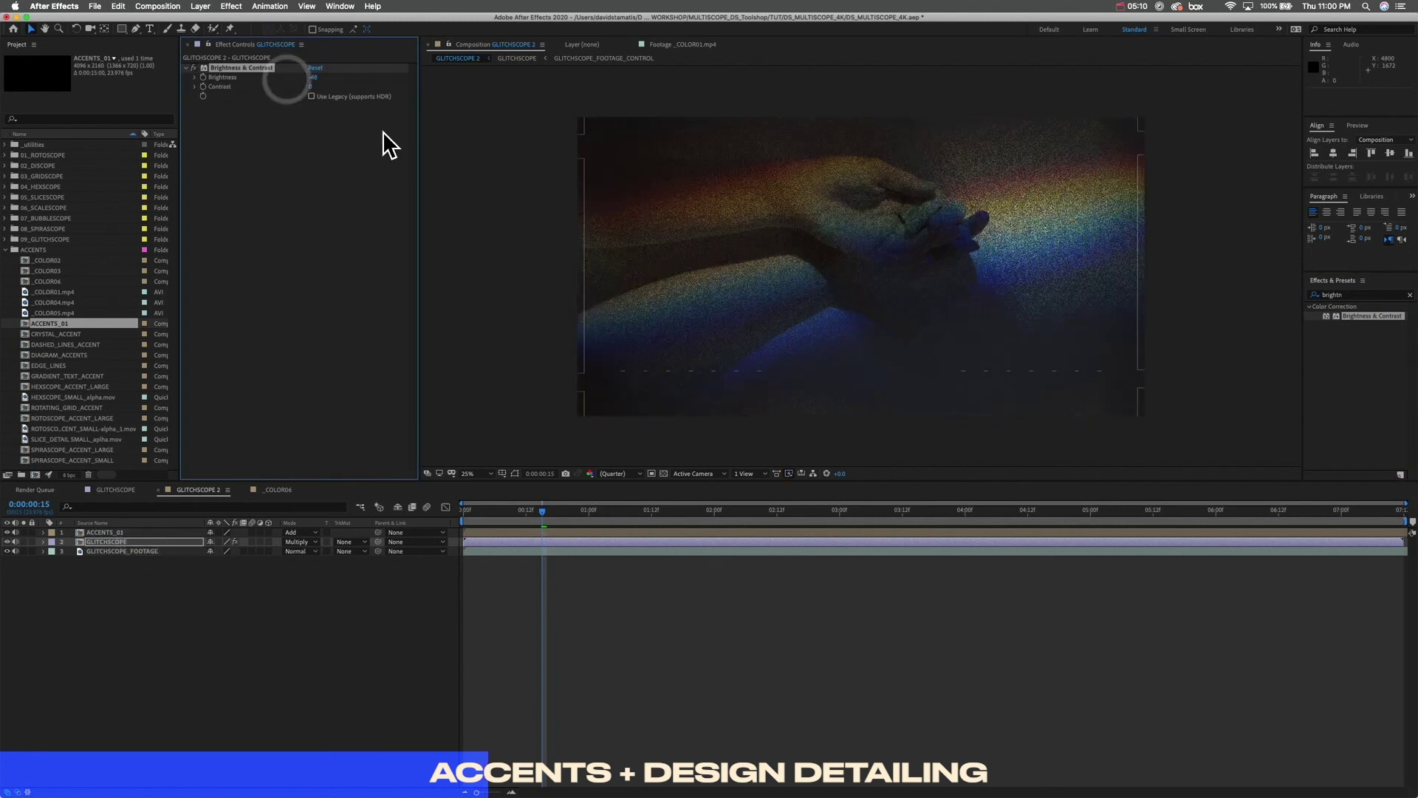
click(396, 507)
key(space)
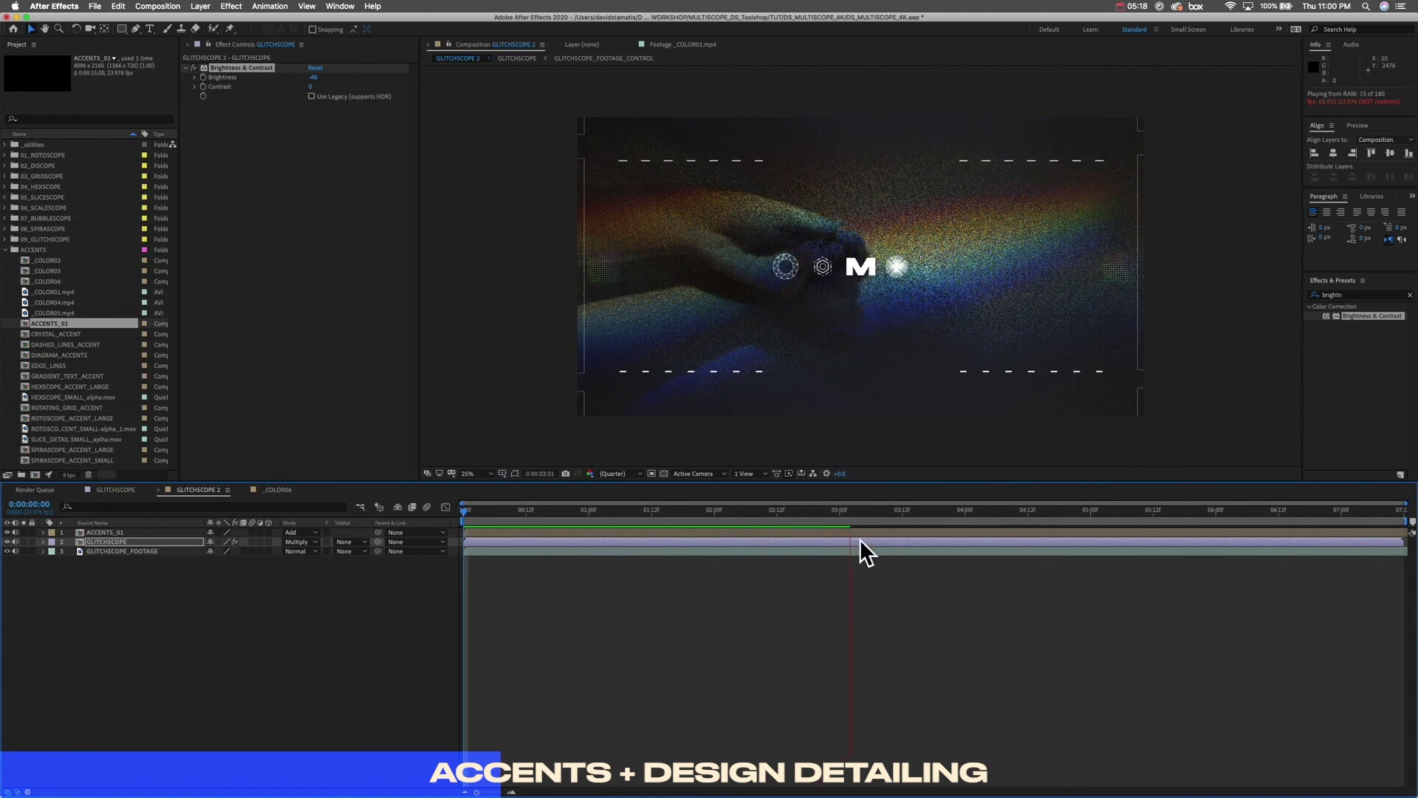
Step: Play and scrub GLITCHSCOPE 2 through 0:00:01:12 and 0:00:01:02 to 0:00:03:04 to examine the ACCENTS_01 icons and dashed lines
click(926, 513)
key(space)
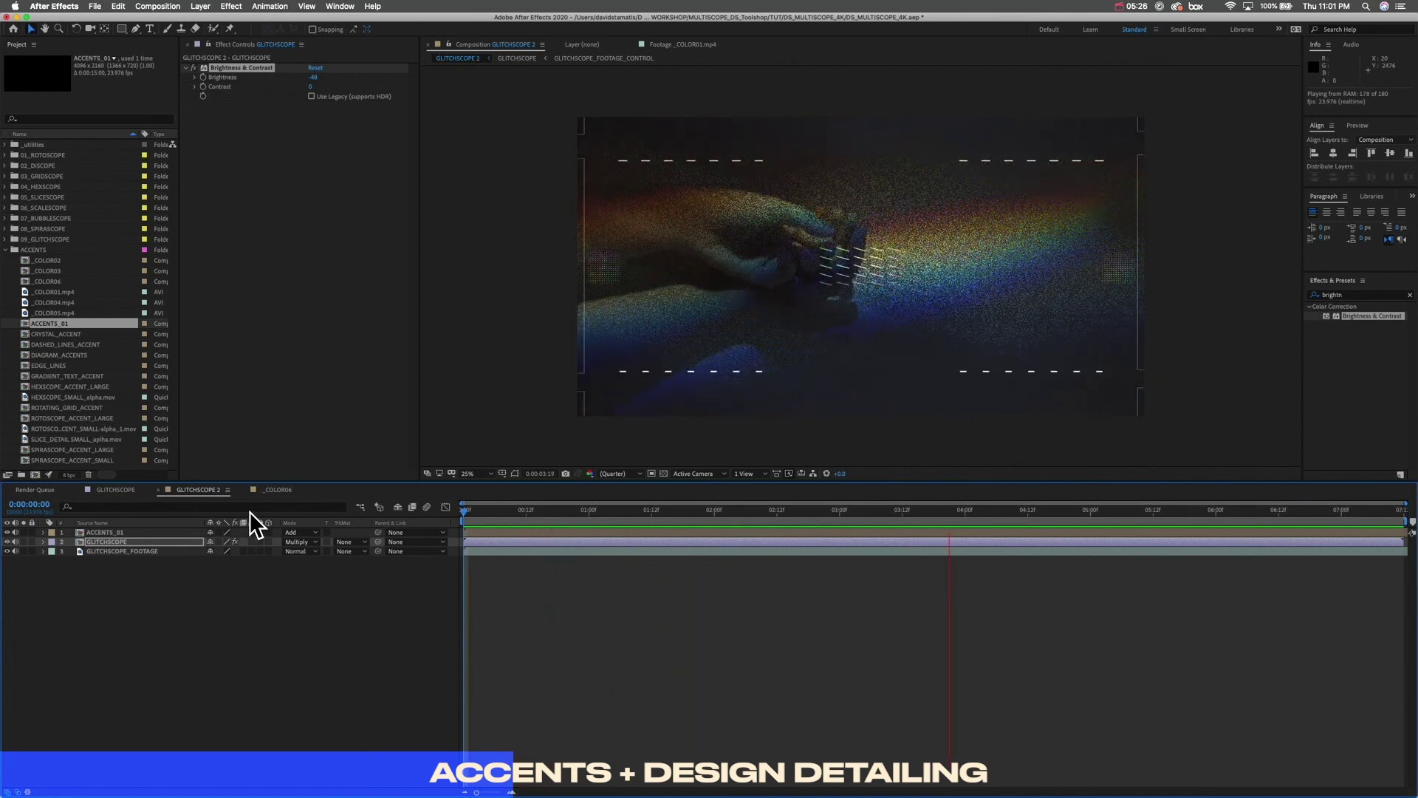
click(527, 495)
drag(532, 510, 650, 517)
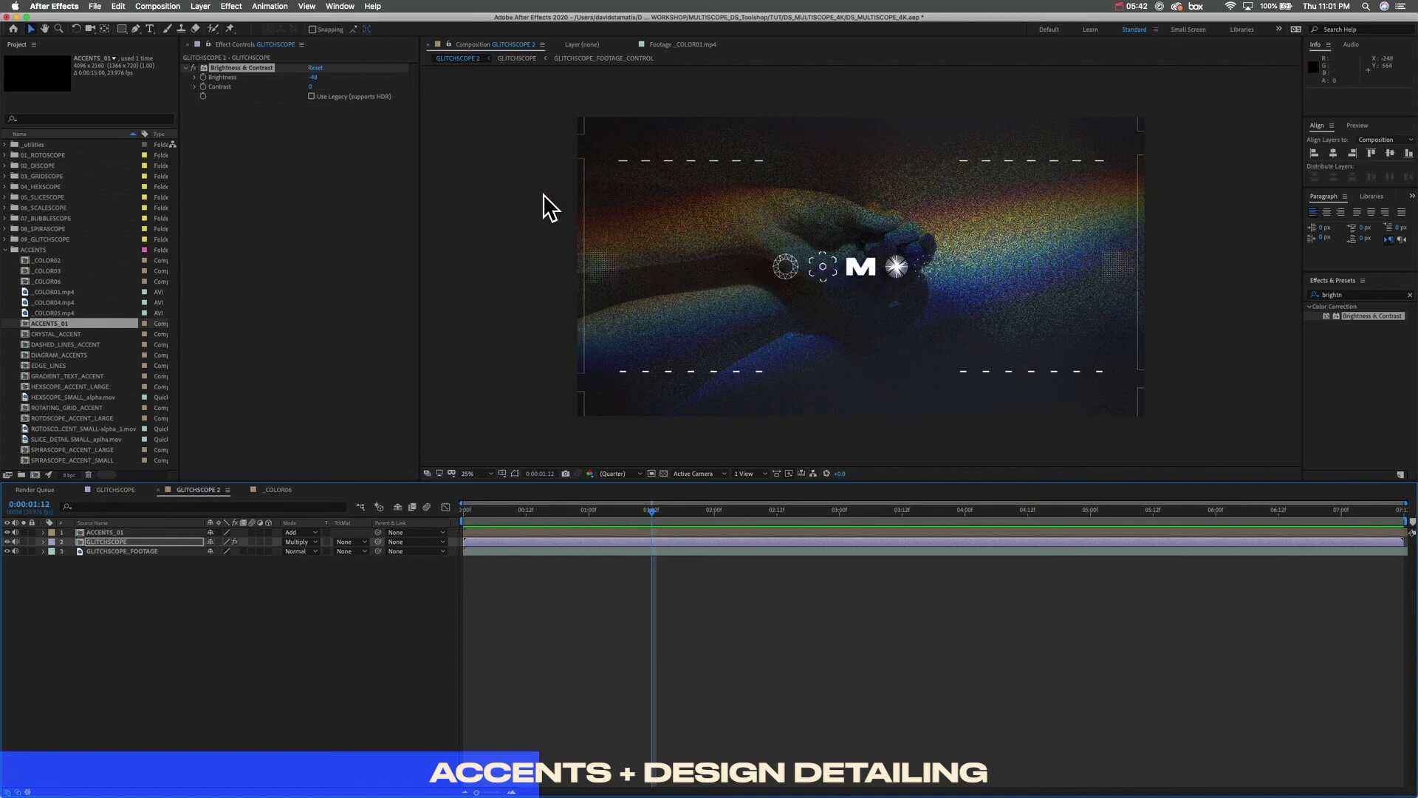
drag(640, 510, 599, 509)
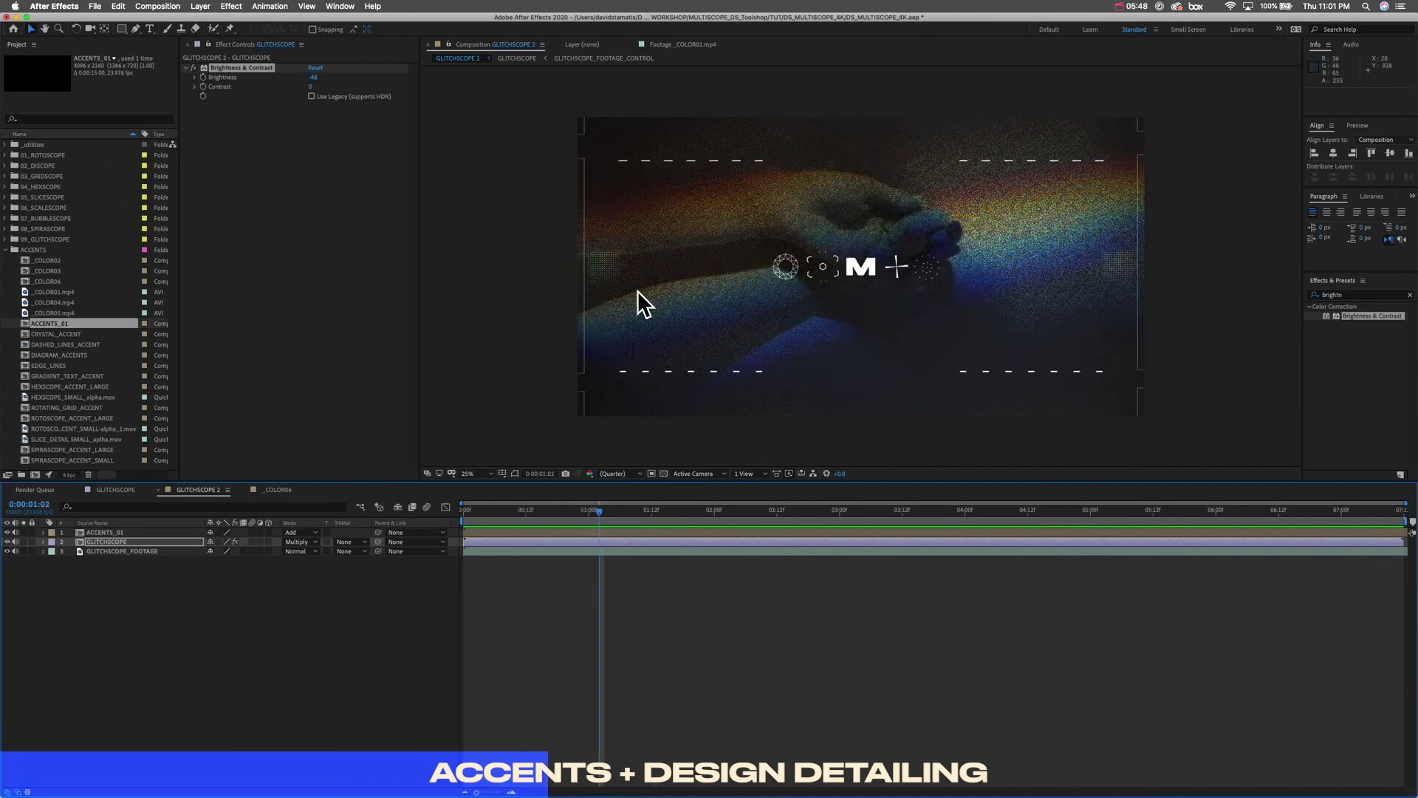
drag(600, 513, 860, 510)
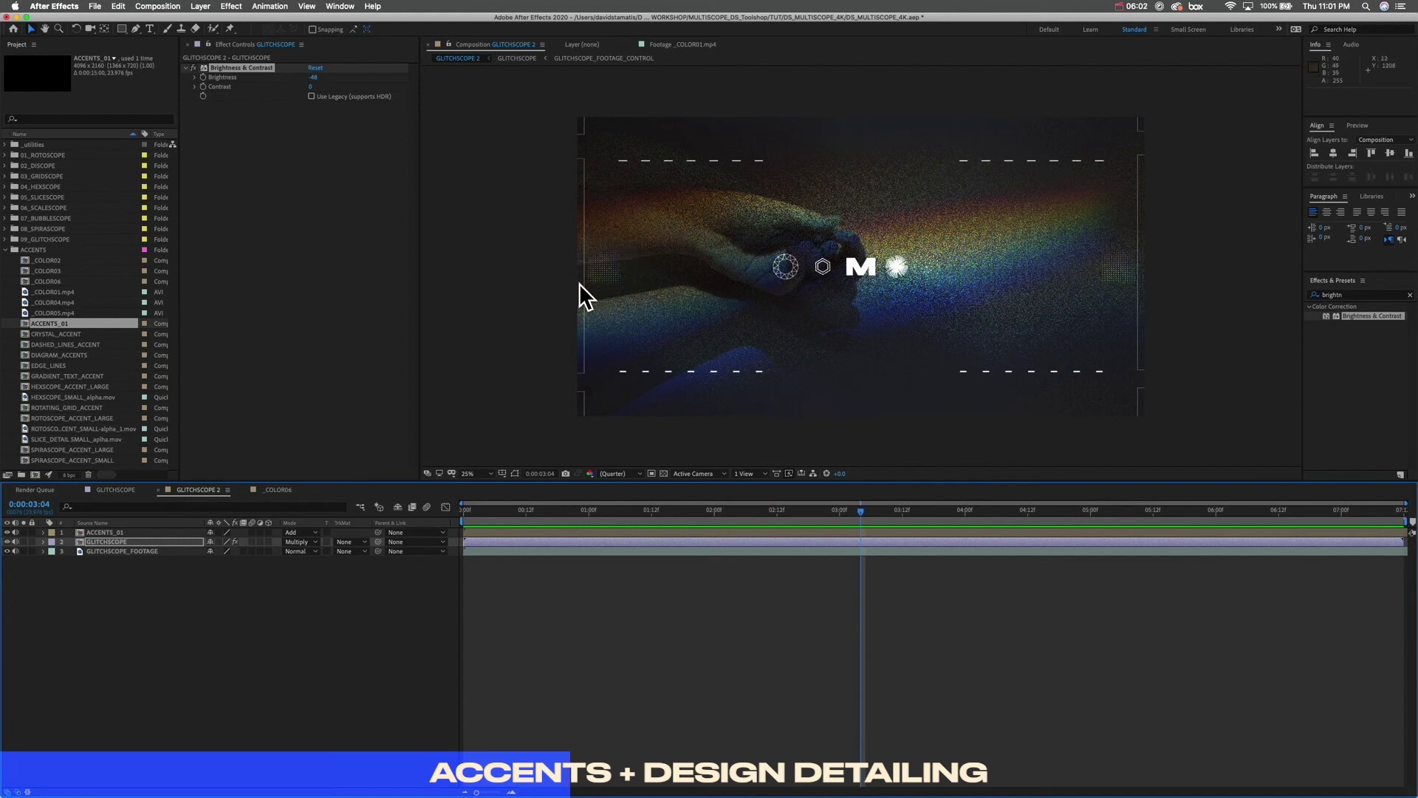
Step: Examine the rotating line grid of ACCENTS_01 at 0:00:04:07, replay the composition from the start, and return to 0:00:00:00
click(58, 280)
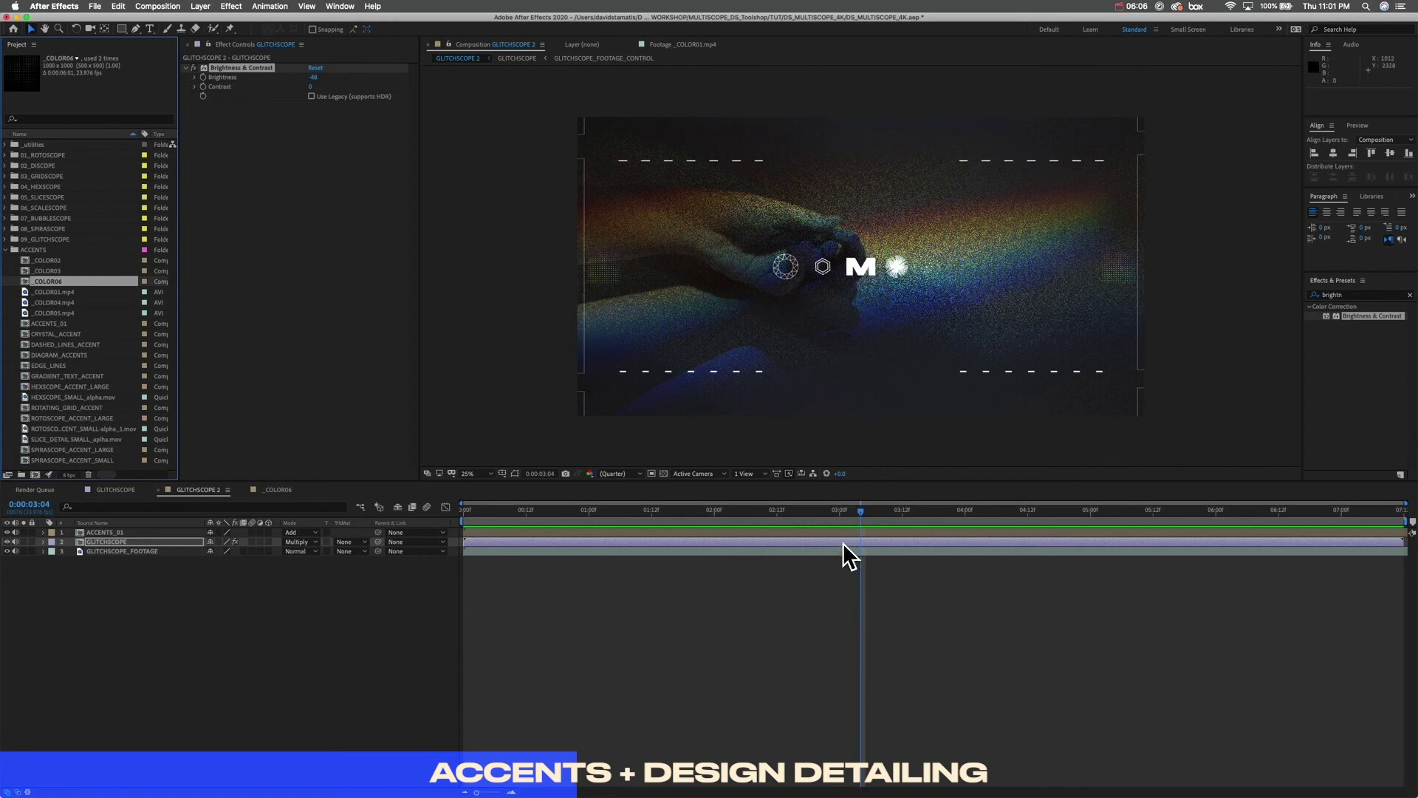
drag(866, 509, 1004, 508)
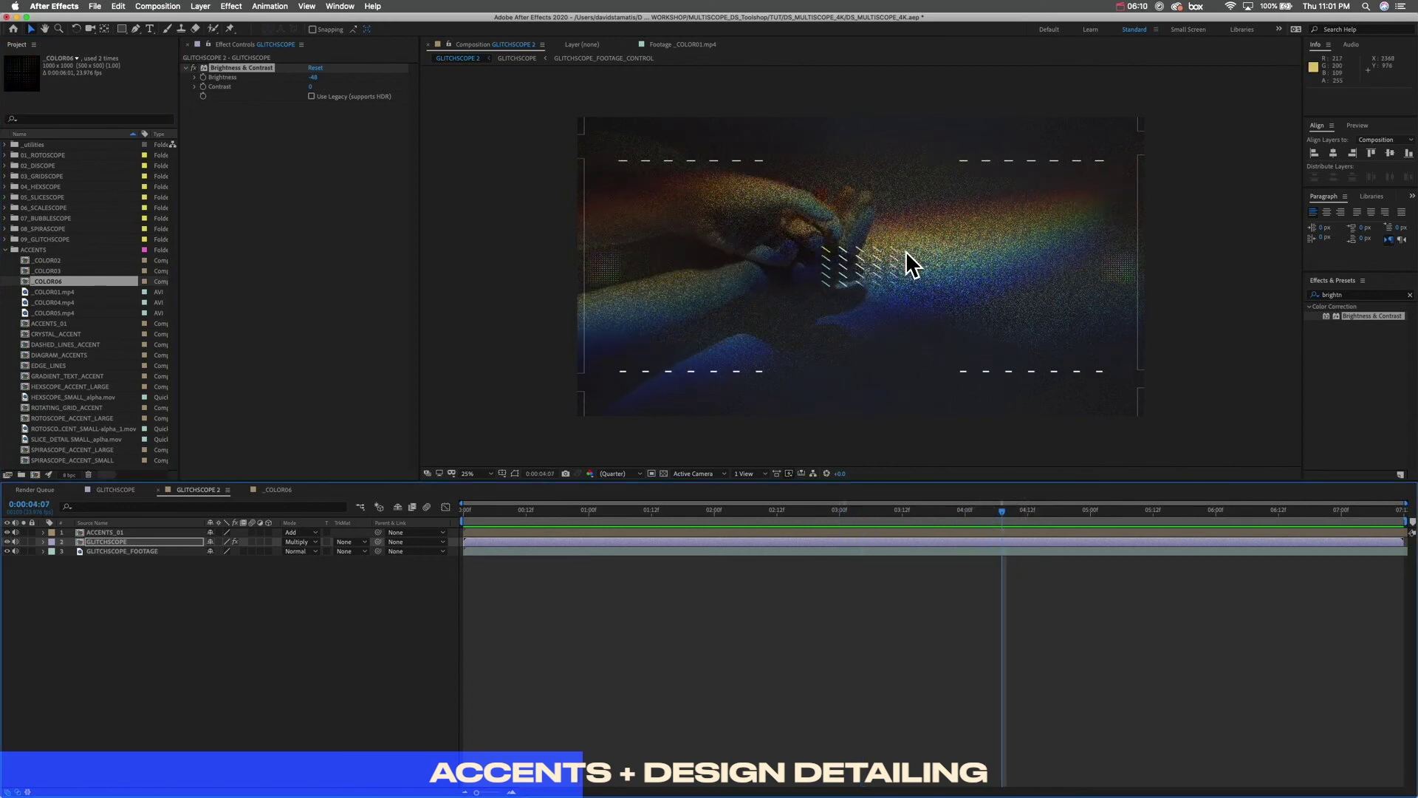
drag(960, 511, 377, 499)
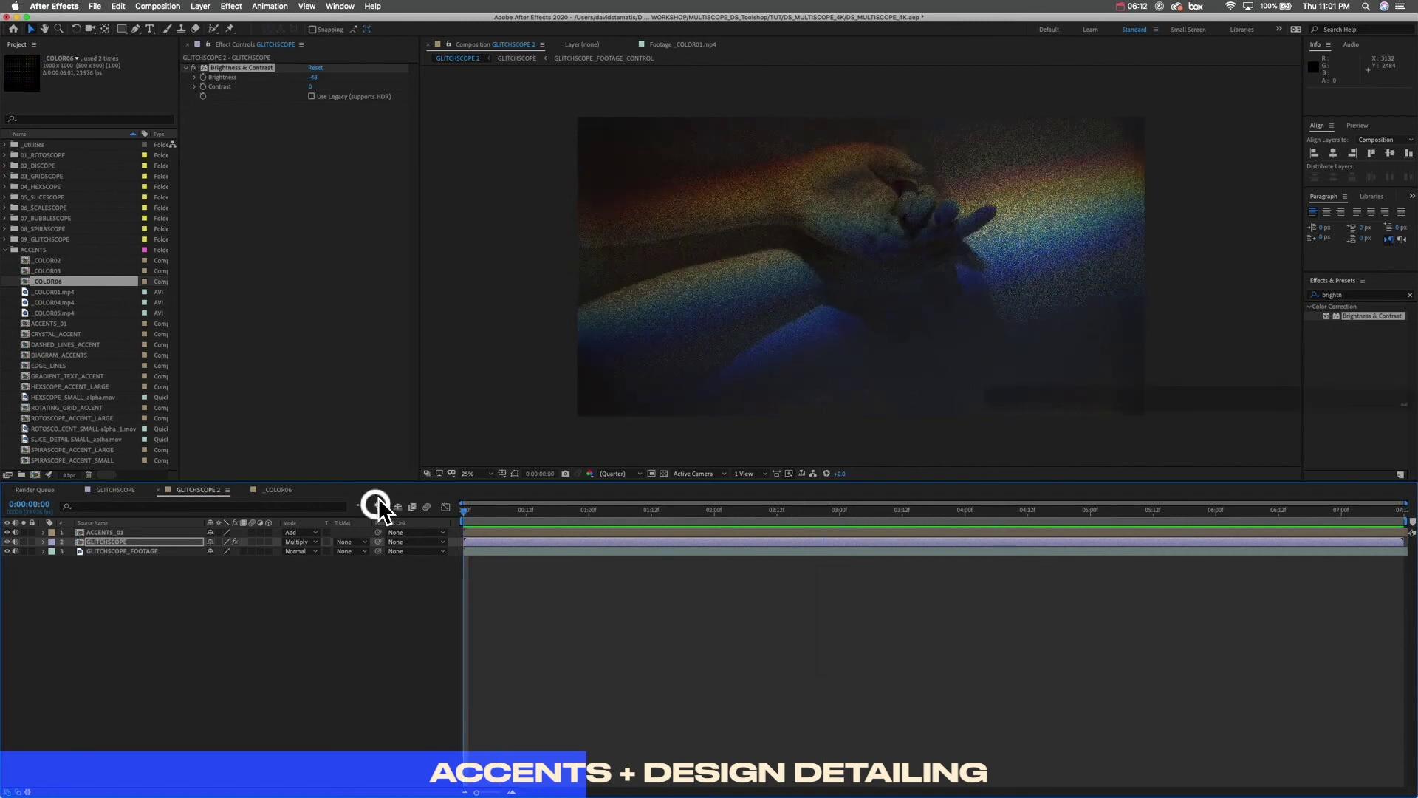
key(space)
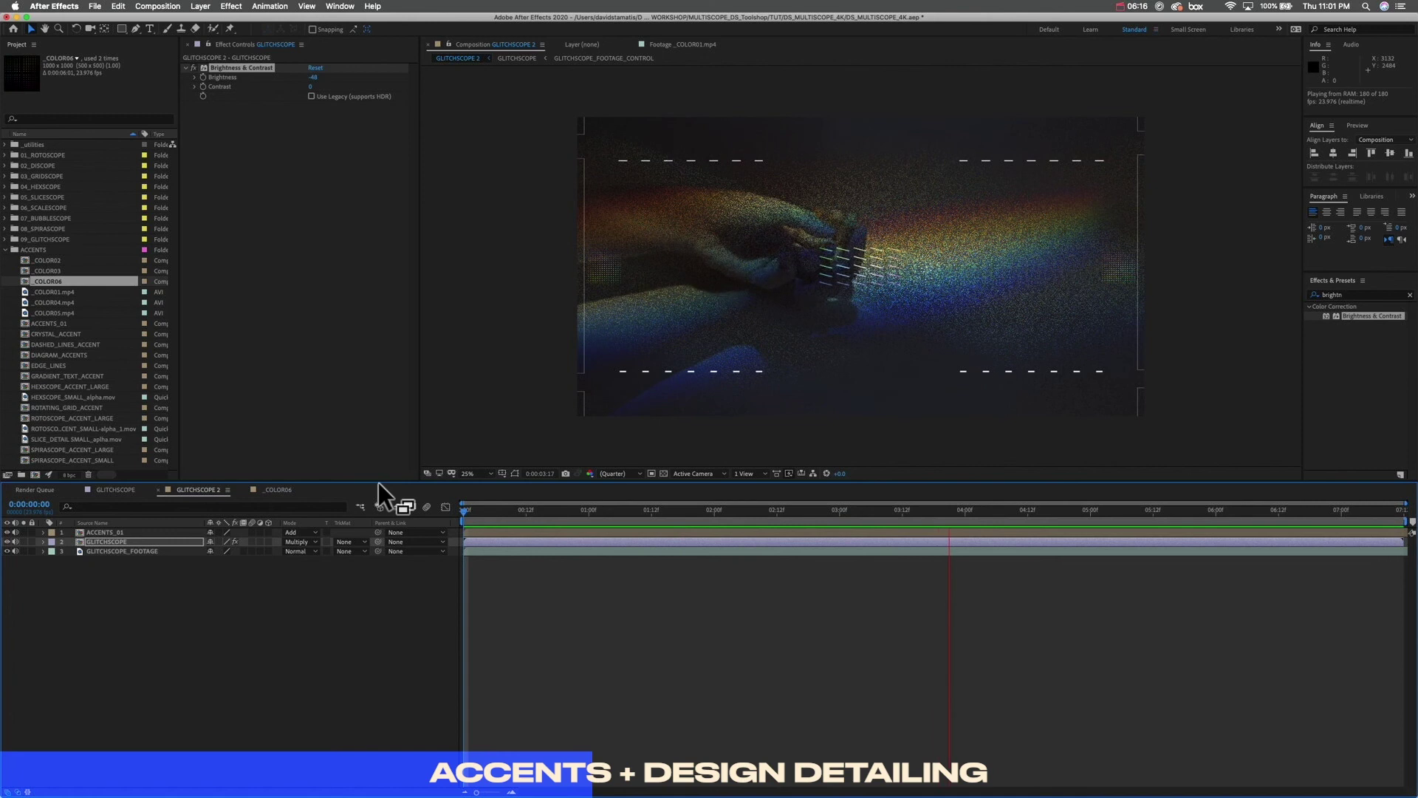
click(1184, 510)
drag(1184, 510, 440, 512)
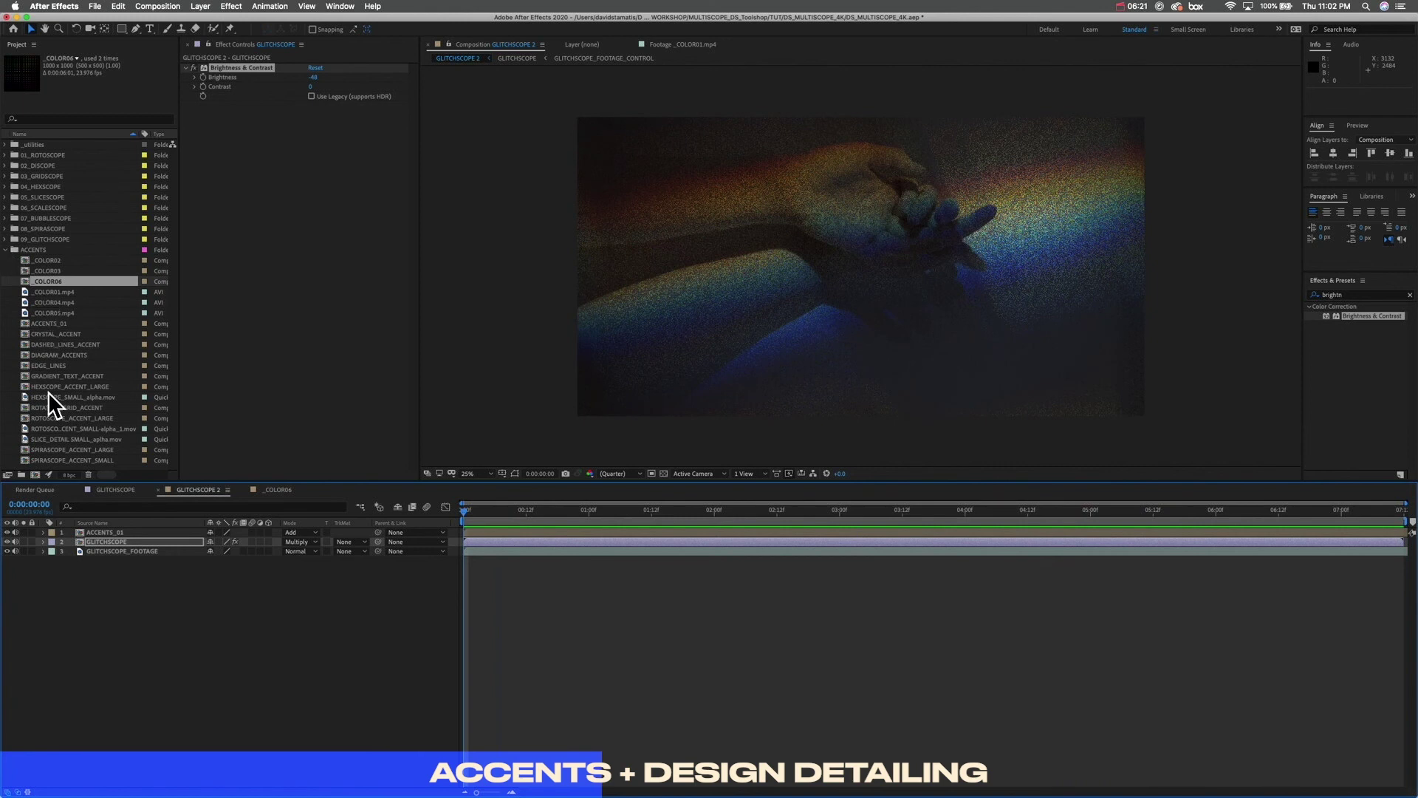
Step: Open the CRYSTAL_ACCENT and DASHED_LINES_ACCENT compositions from the ACCENTS folder and preview each animation
click(65, 325)
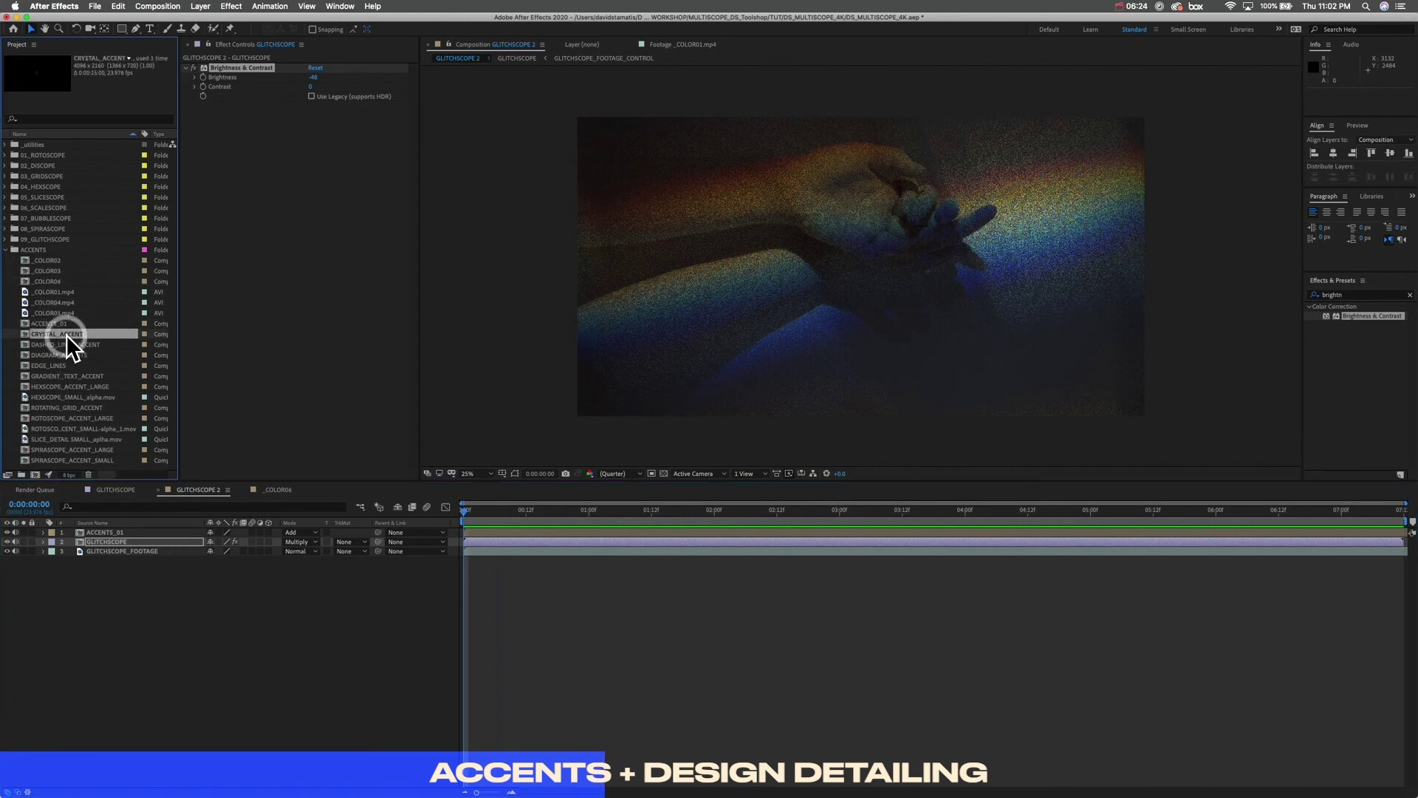
click(57, 322)
click(56, 334)
double_click(72, 333)
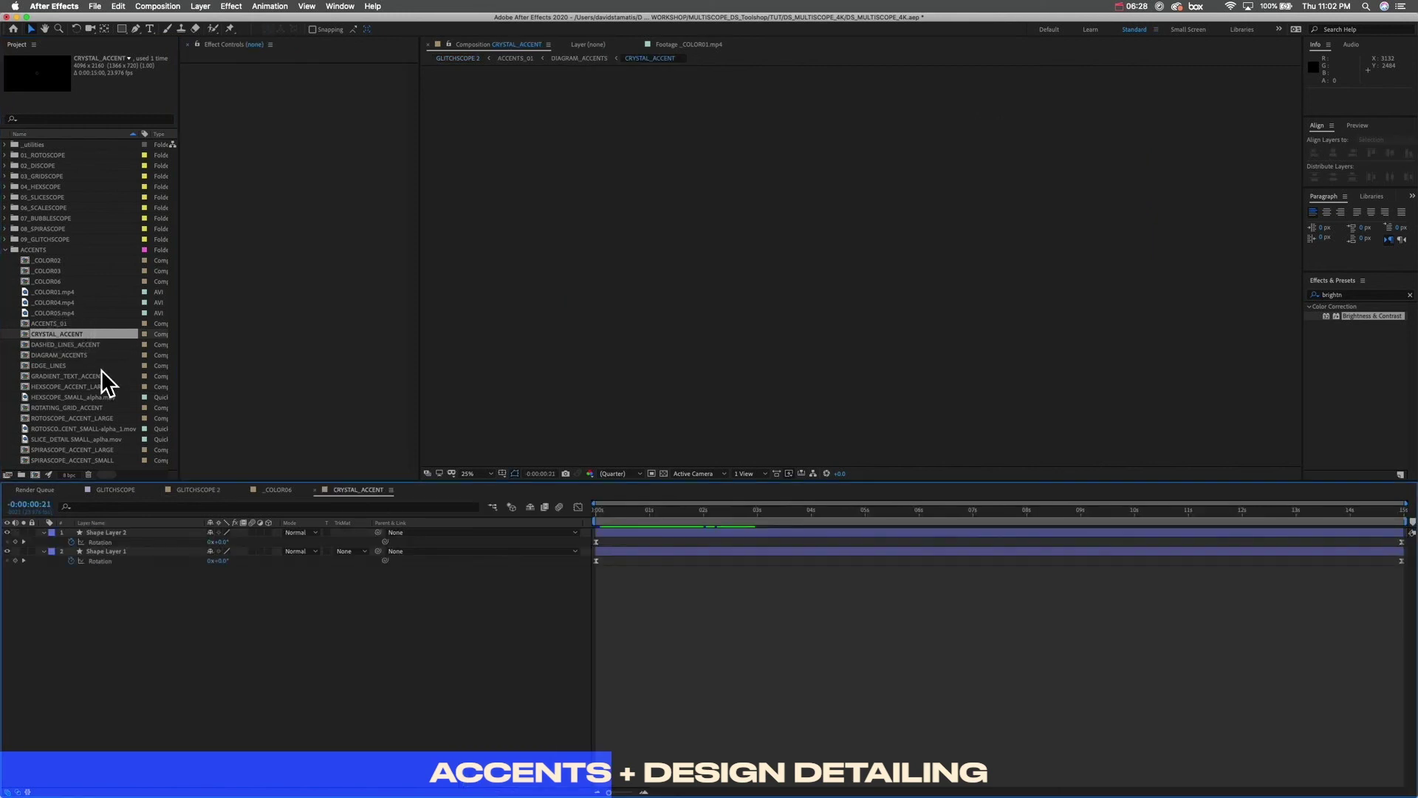
click(624, 509)
click(589, 508)
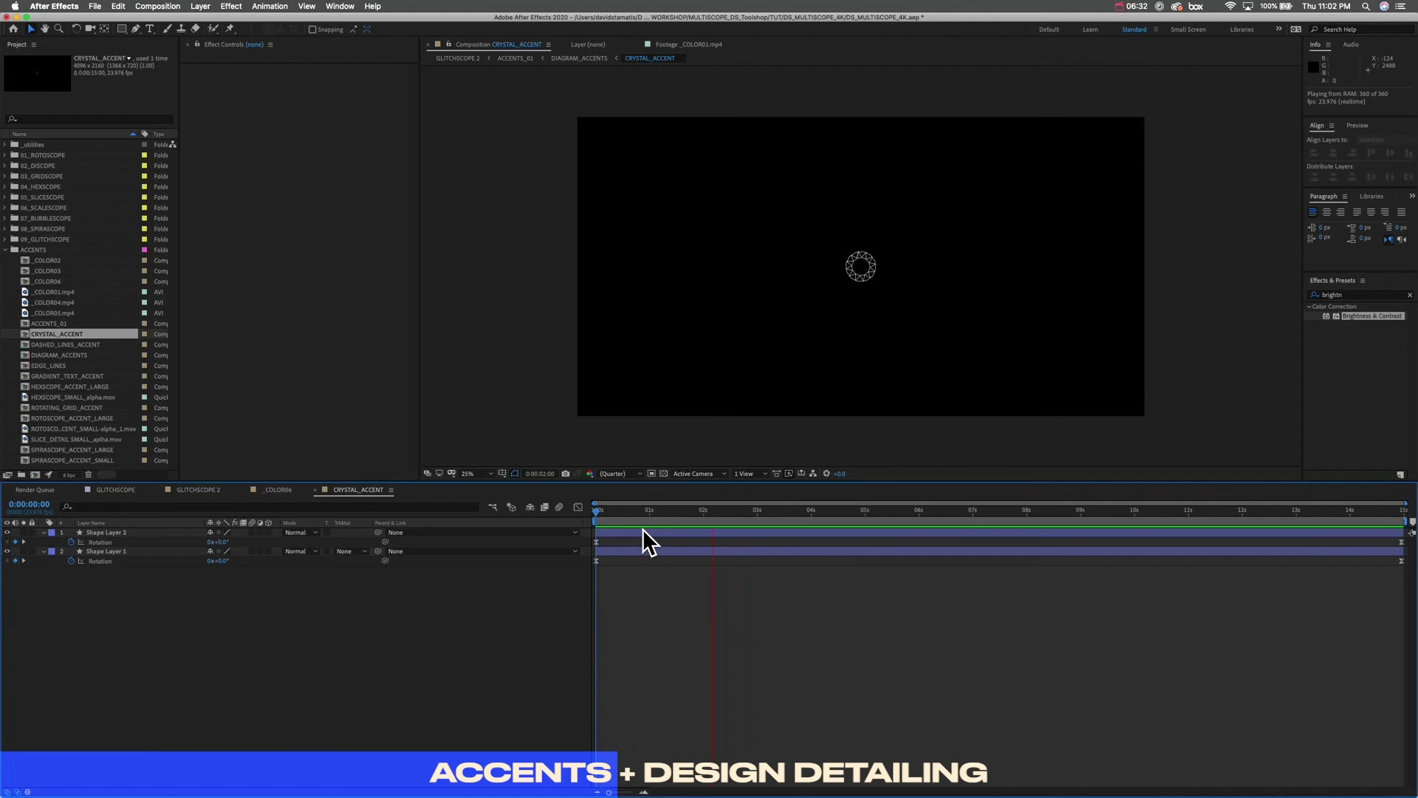
key(space)
double_click(82, 345)
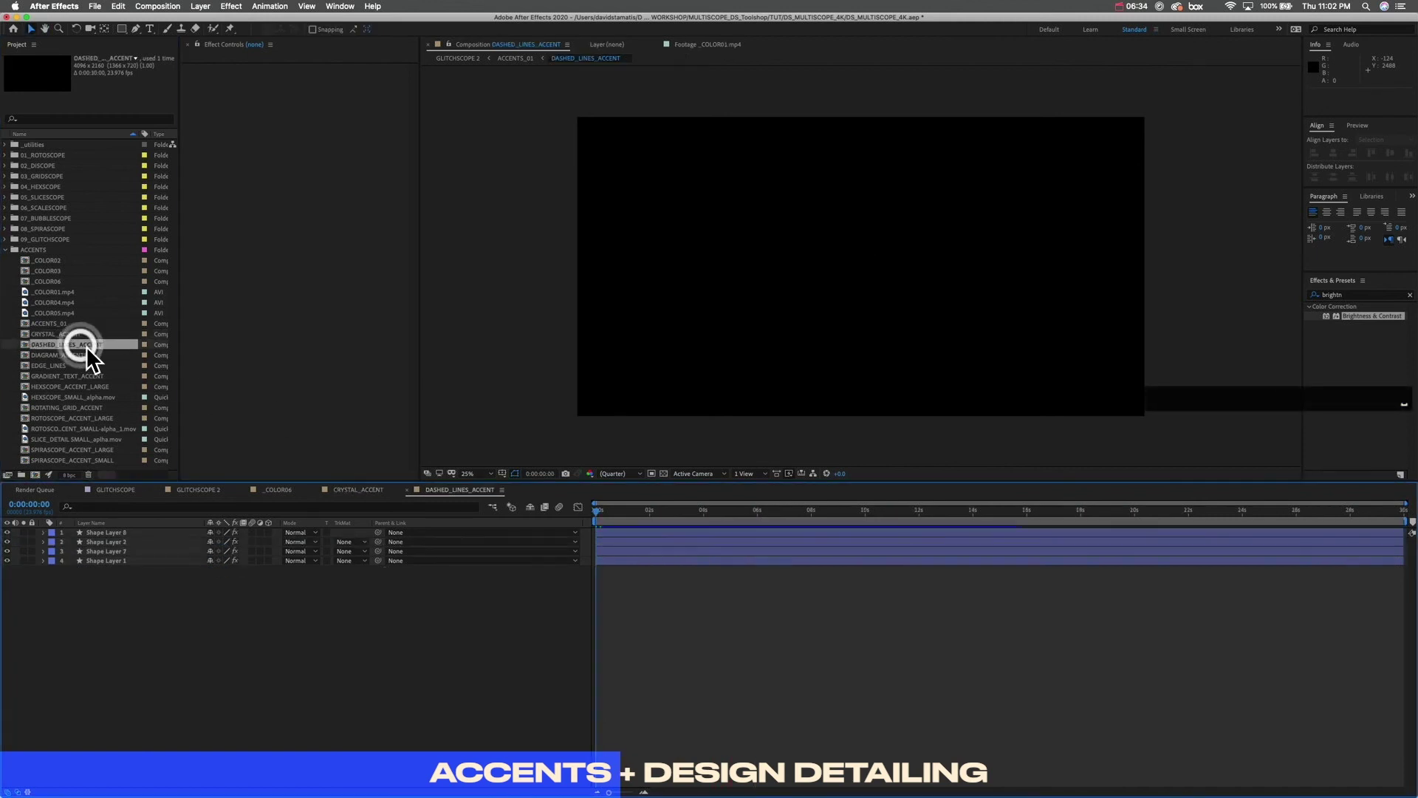
key(space)
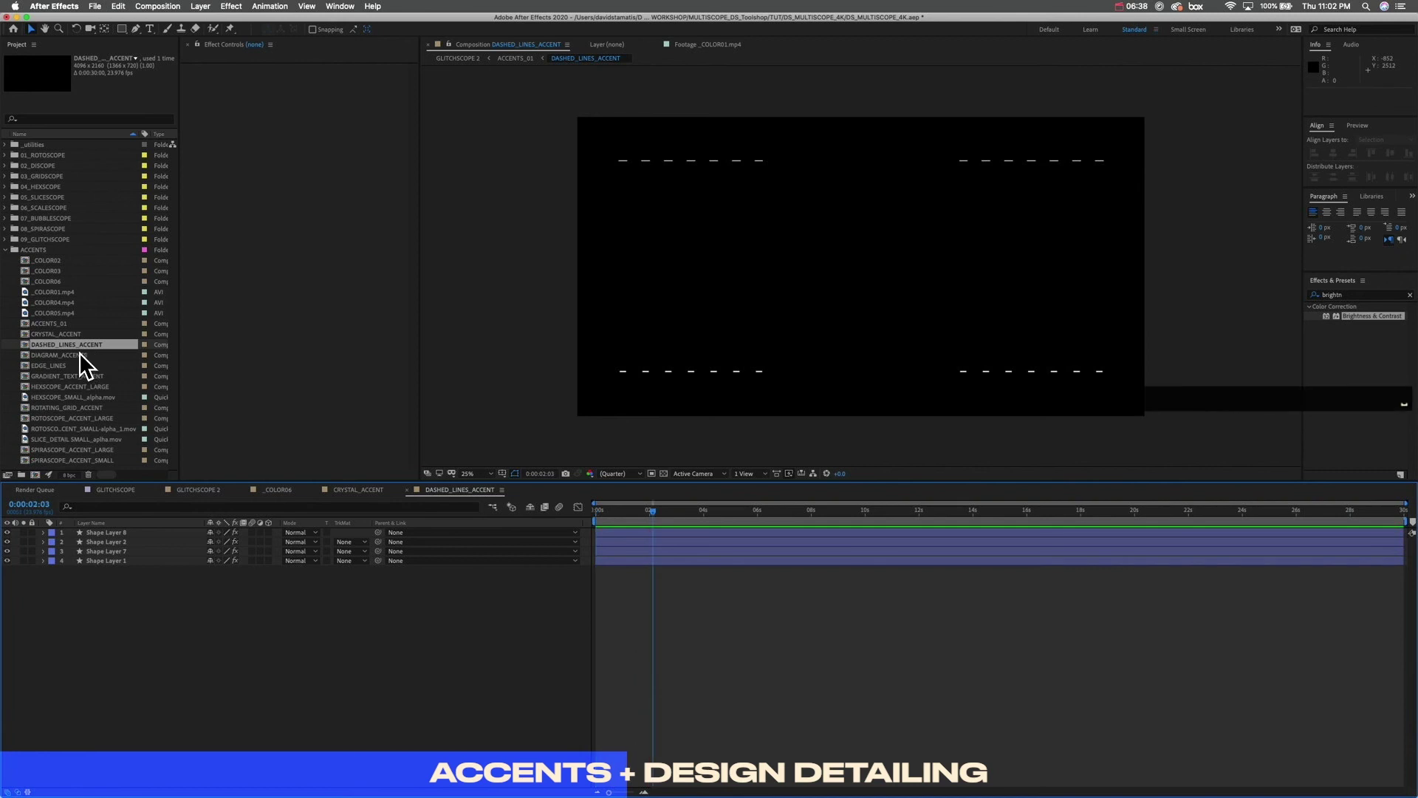
Step: Open the DIAGRAM_ACCENTS composition, preview it, and scrub to 0:00:01:01 to examine its row of icons
double_click(76, 353)
click(458, 501)
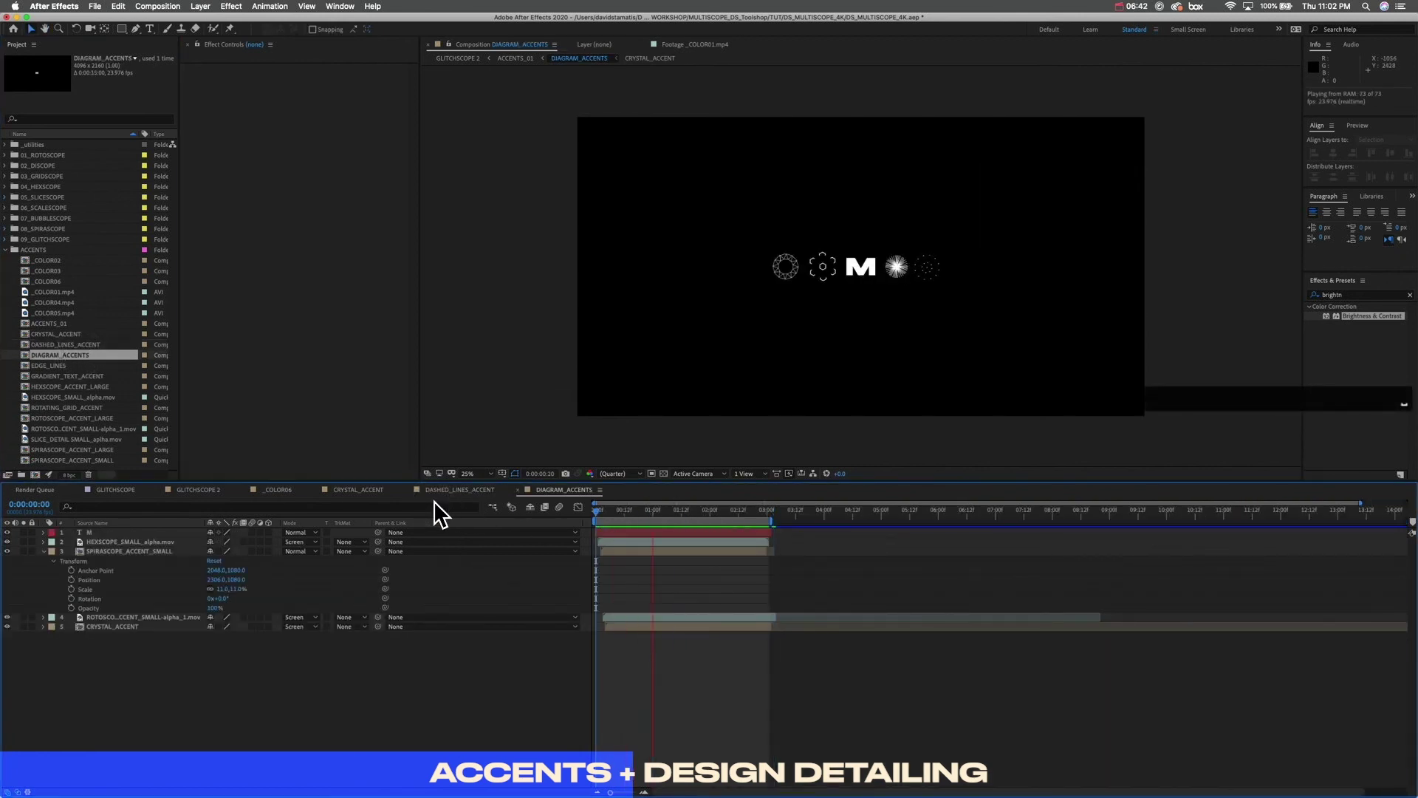
click(722, 510)
click(543, 506)
drag(722, 510, 654, 510)
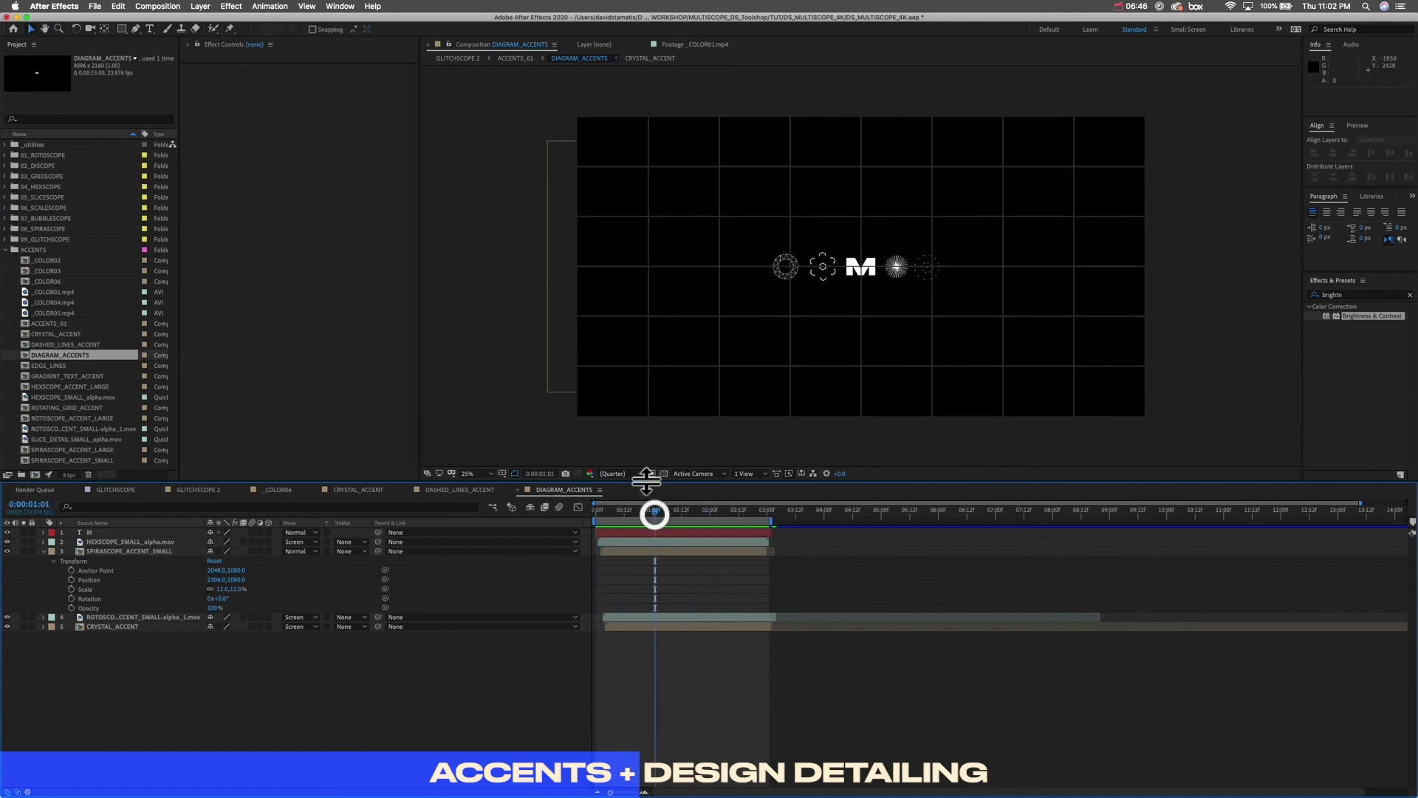
click(663, 473)
click(663, 474)
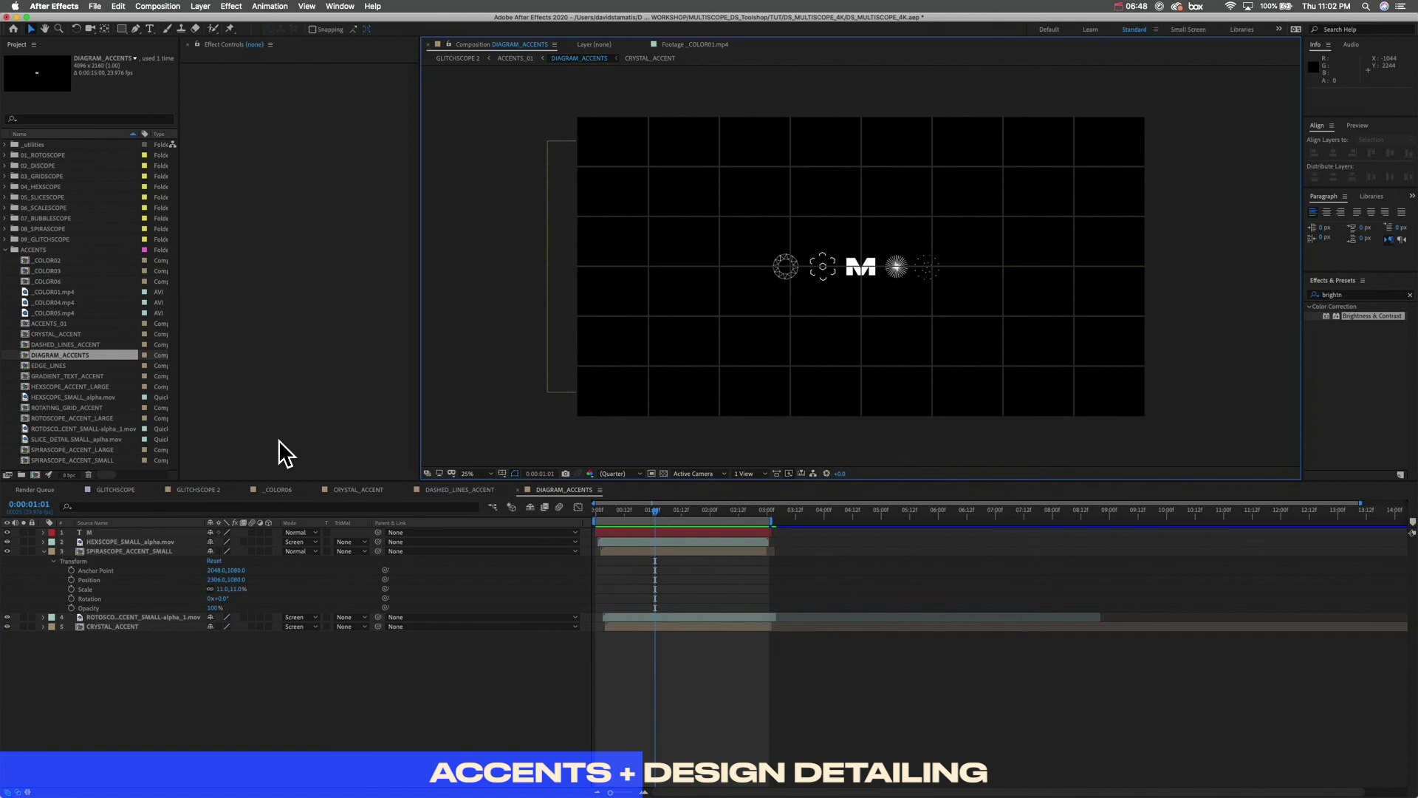
Step: Open the EDGE_LINES composition, play it, and scrub up to 0:00:03:23 to examine the edge brackets
double_click(72, 365)
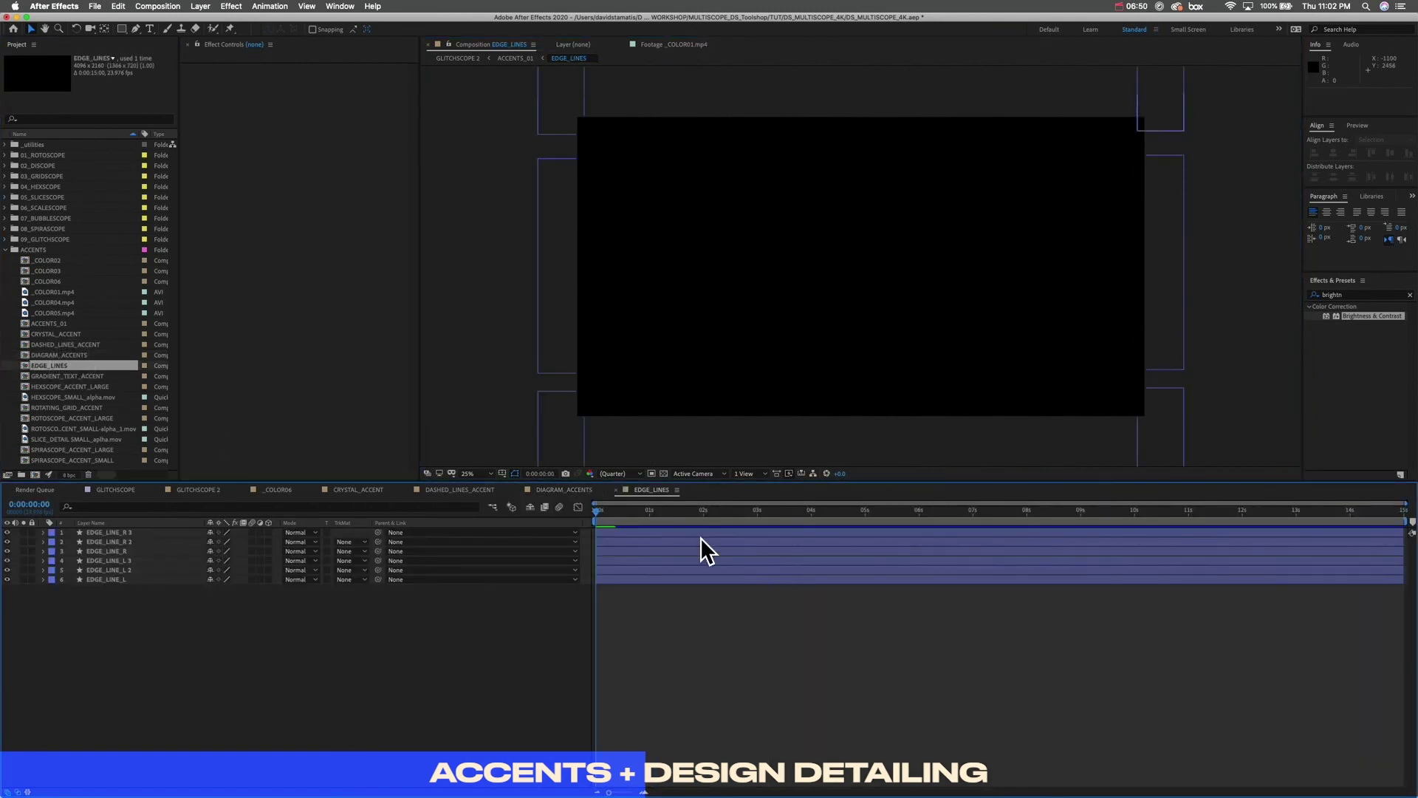
drag(644, 509, 793, 510)
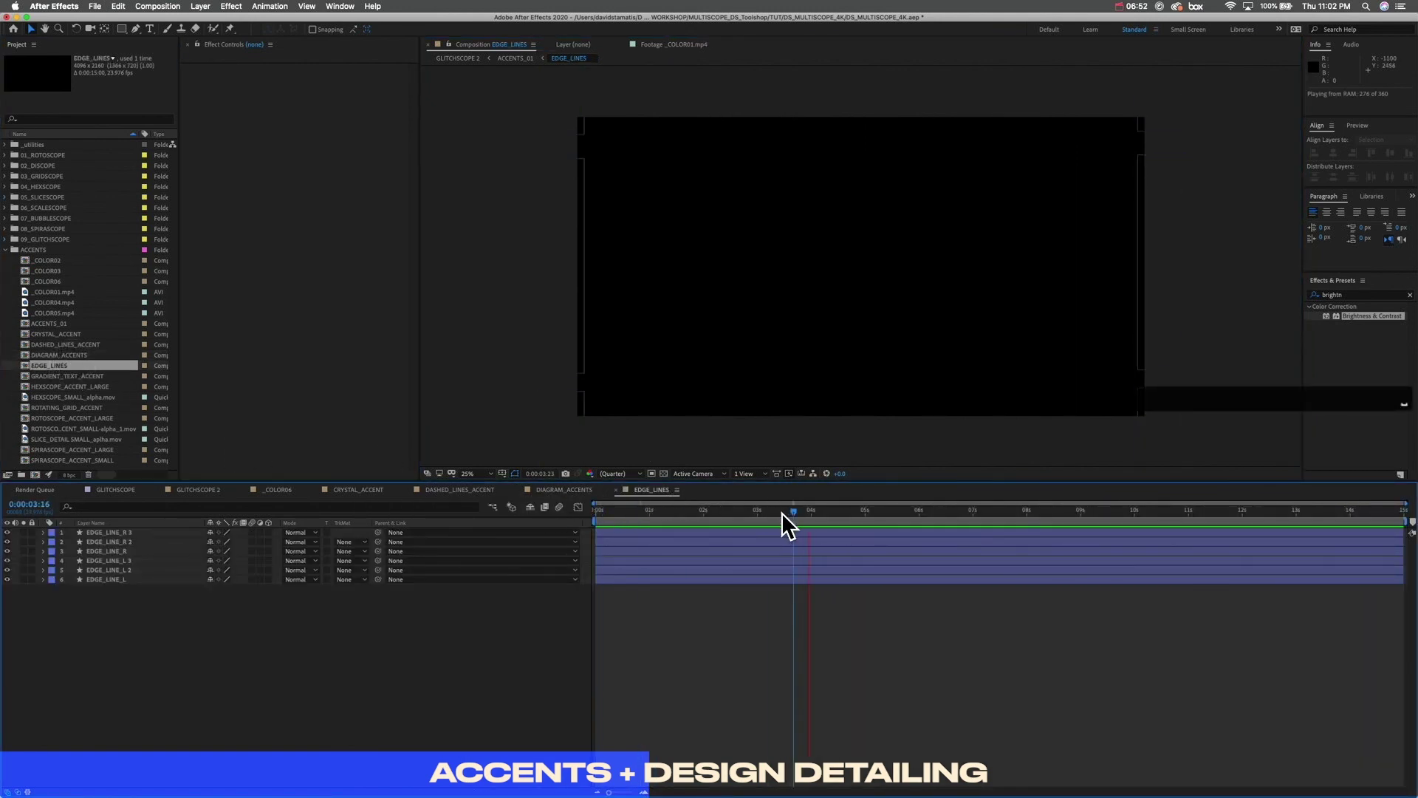
drag(888, 514, 506, 522)
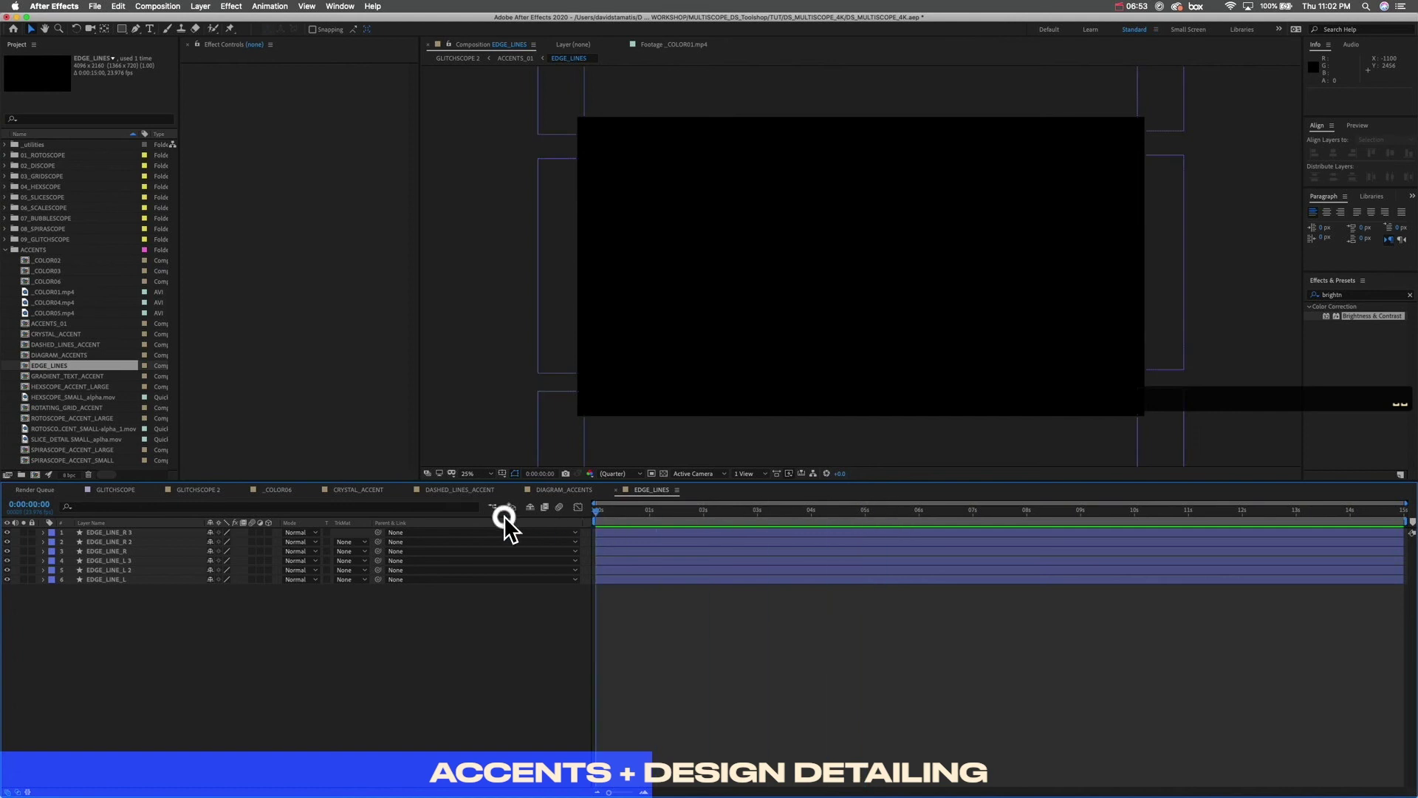
click(683, 509)
drag(683, 509, 808, 516)
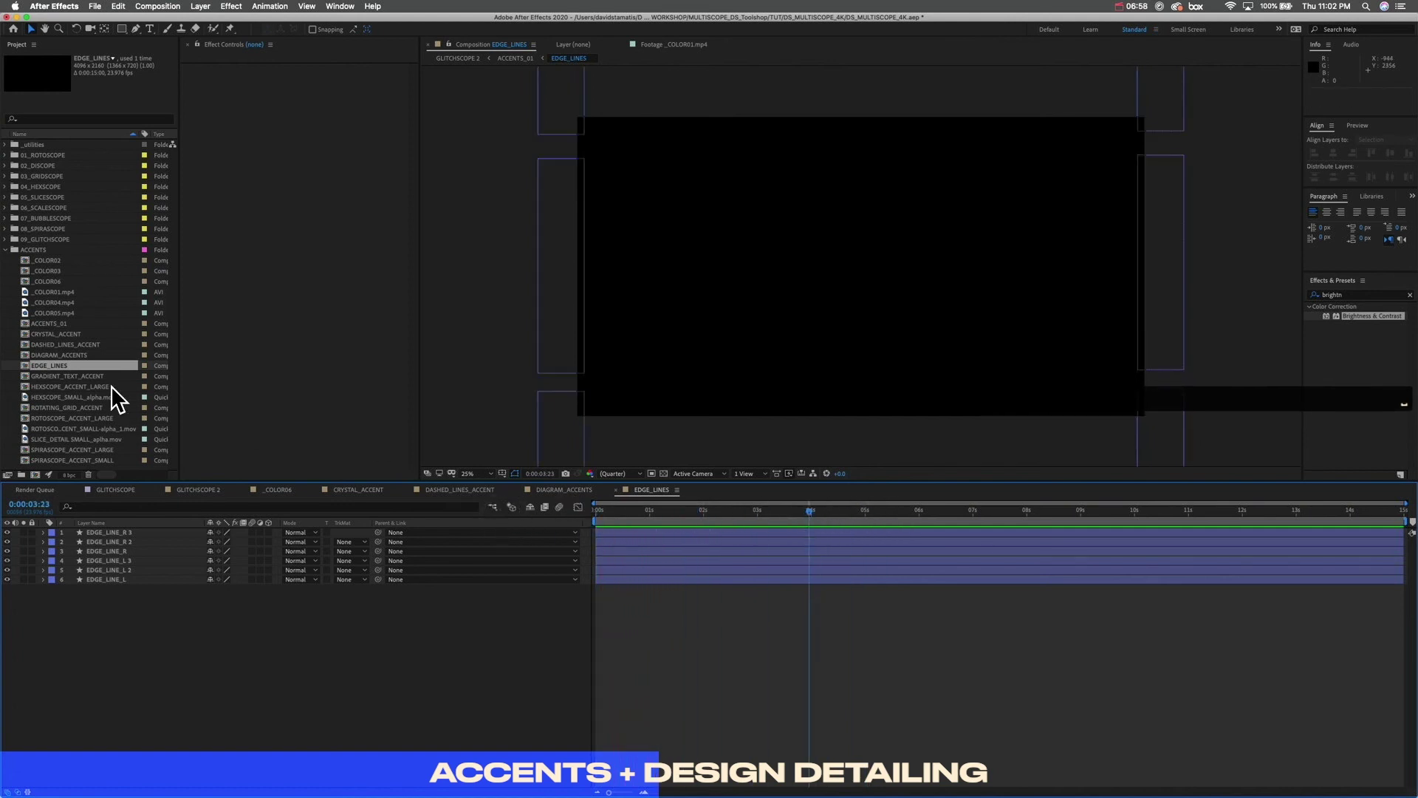
Step: Open the GRADIENT_TEXT_ACCENT composition and preview its fading DETAILS text lines from the start
click(86, 376)
double_click(72, 377)
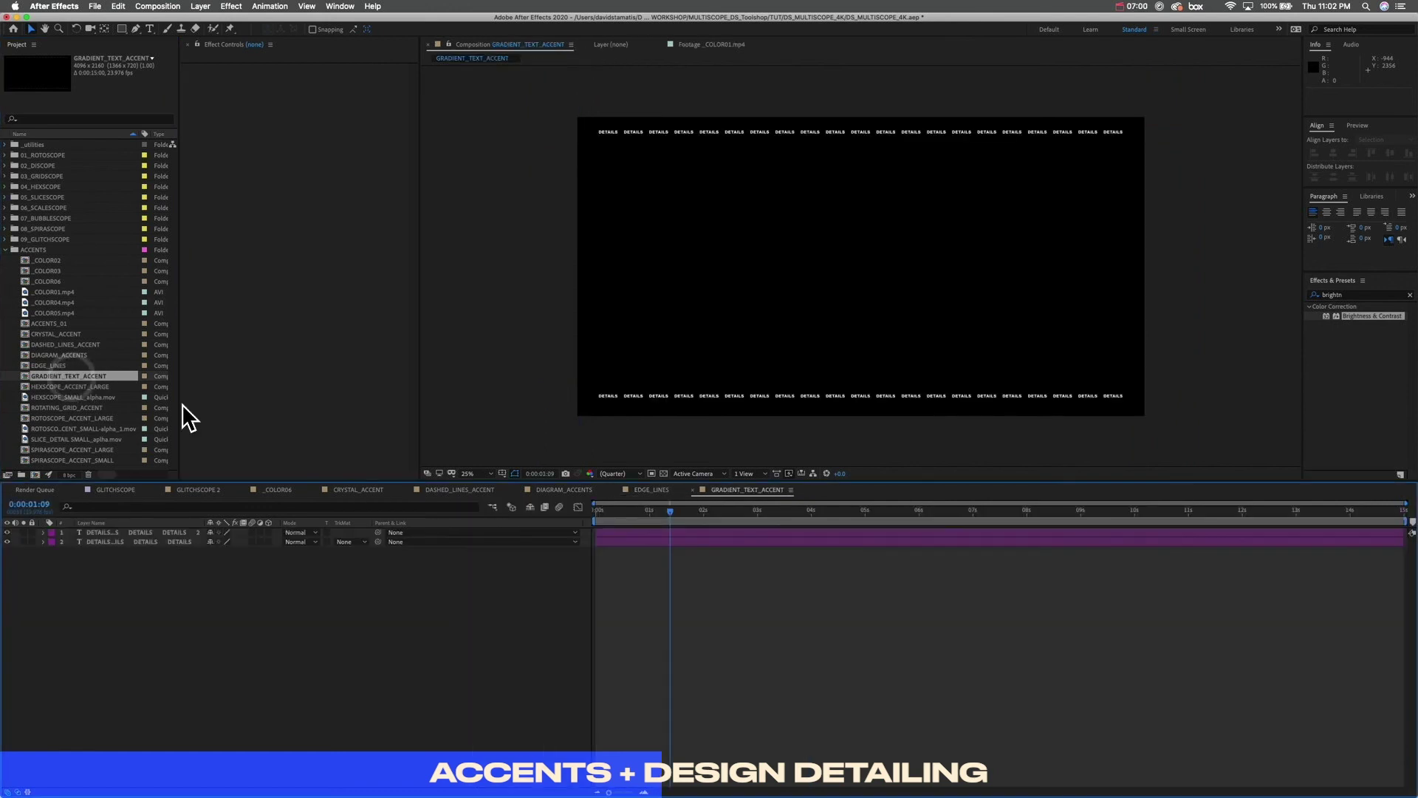
key(space)
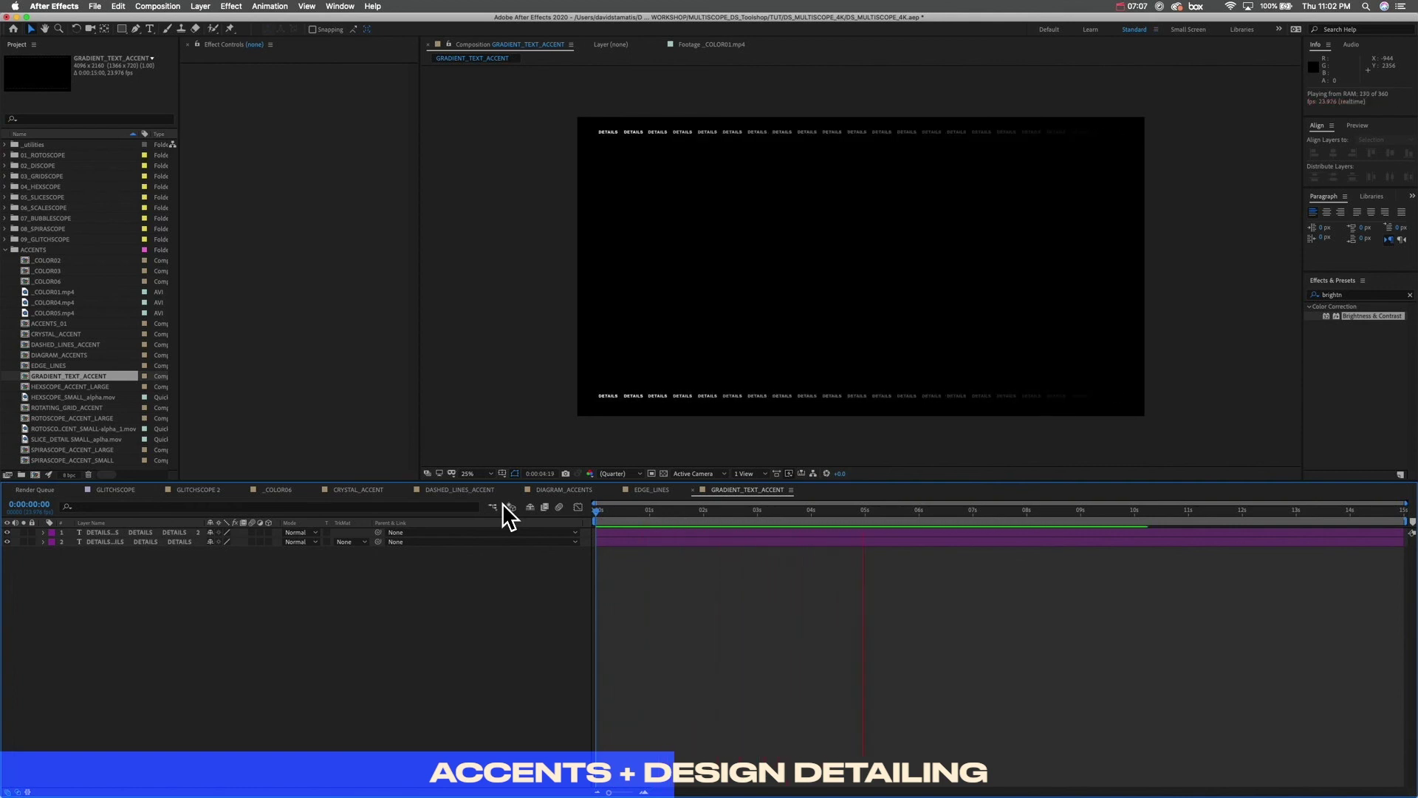
key(space)
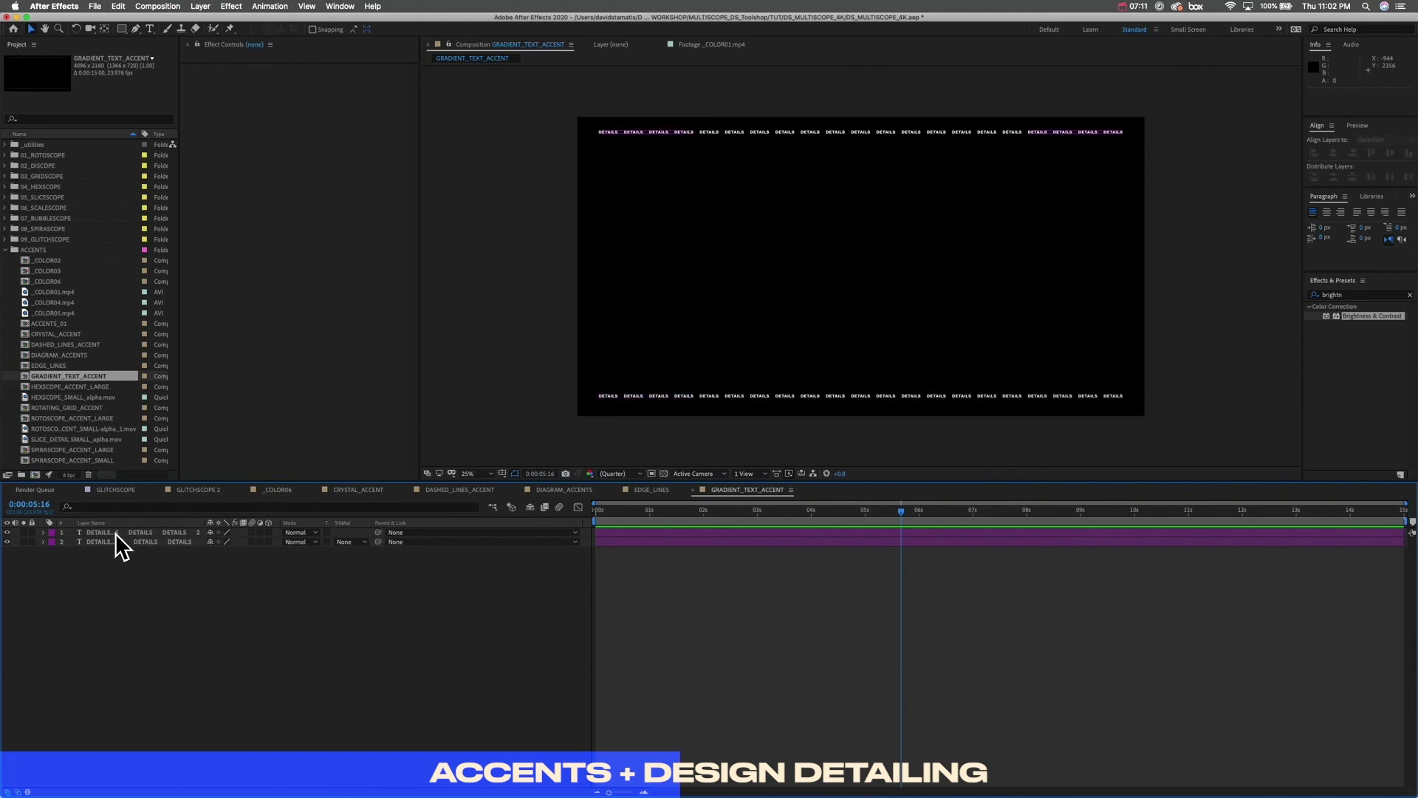
Step: Replace the entire upper DETAILS text line with the word MULTISCOPE
click(108, 533)
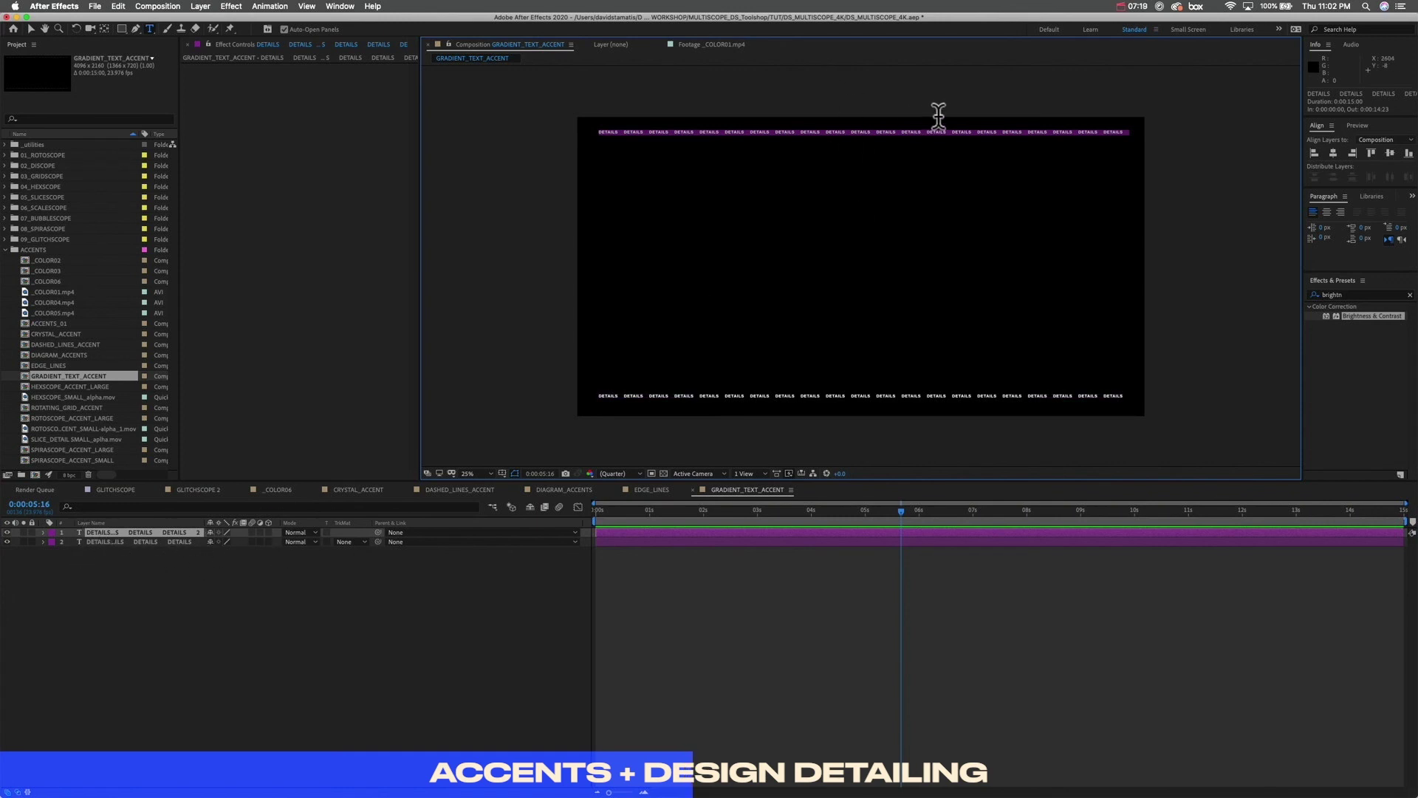
text(MULTIP)
key(shift+BackSpace)
text(TISCOPE)
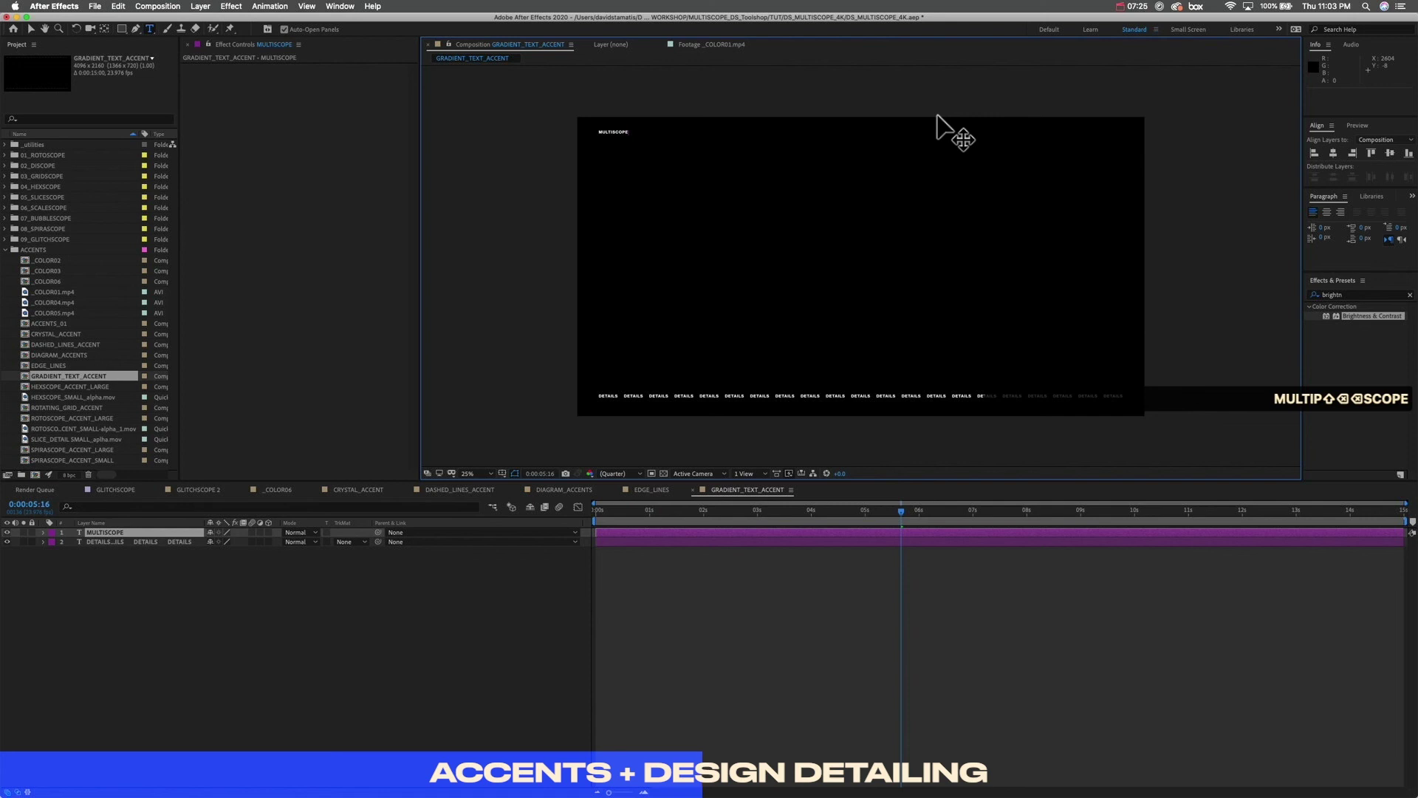
Step: Copy MULTISCOPE and paste it repeatedly to fill the upper text line across the frame, and preview the animation
click(560, 126)
key(super+c)
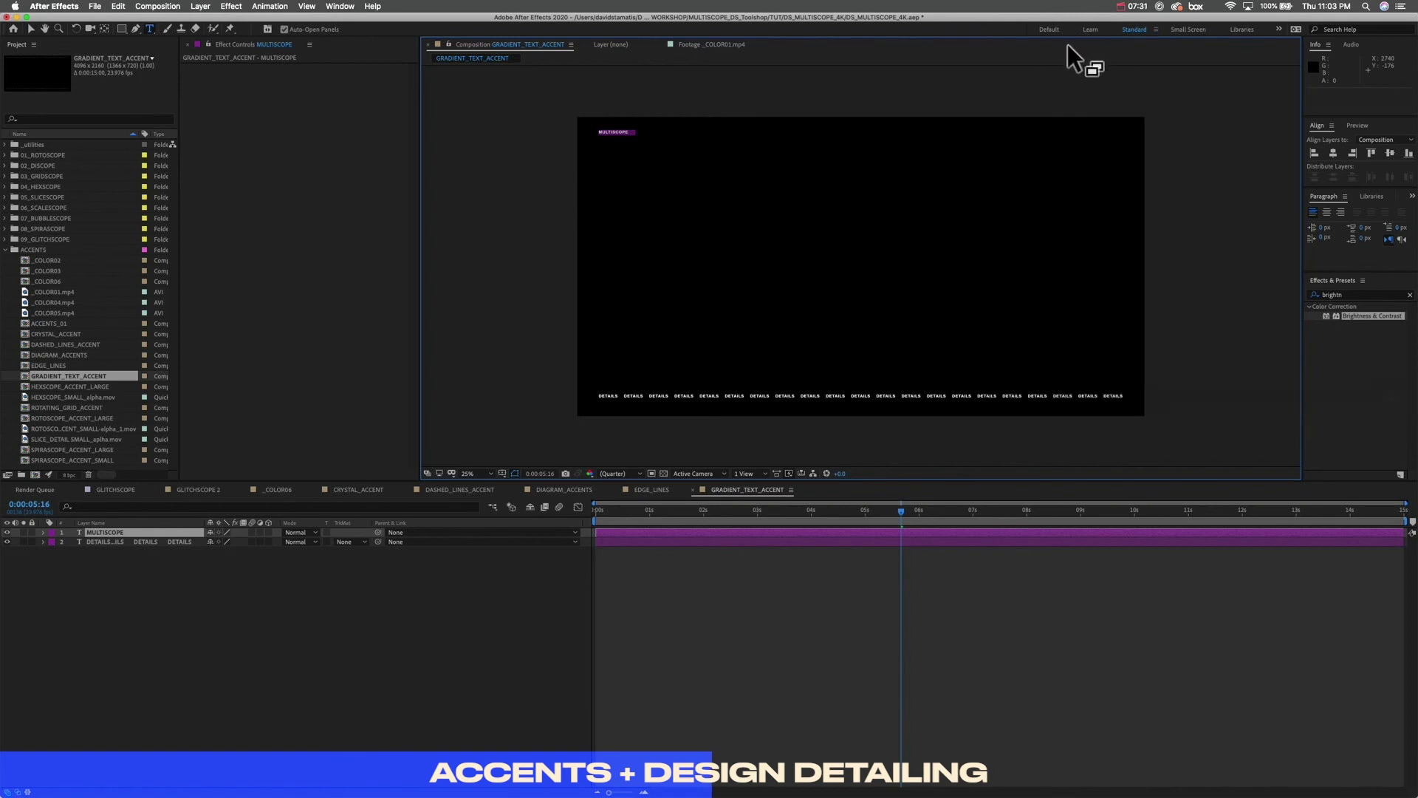
key(super+v)
key(super+v)
key(super+v)
key(super+v)
key(super+v)
key(super+v)
key(super+v)
key(super+v)
key(super+v)
key(super+v)
key(super+v)
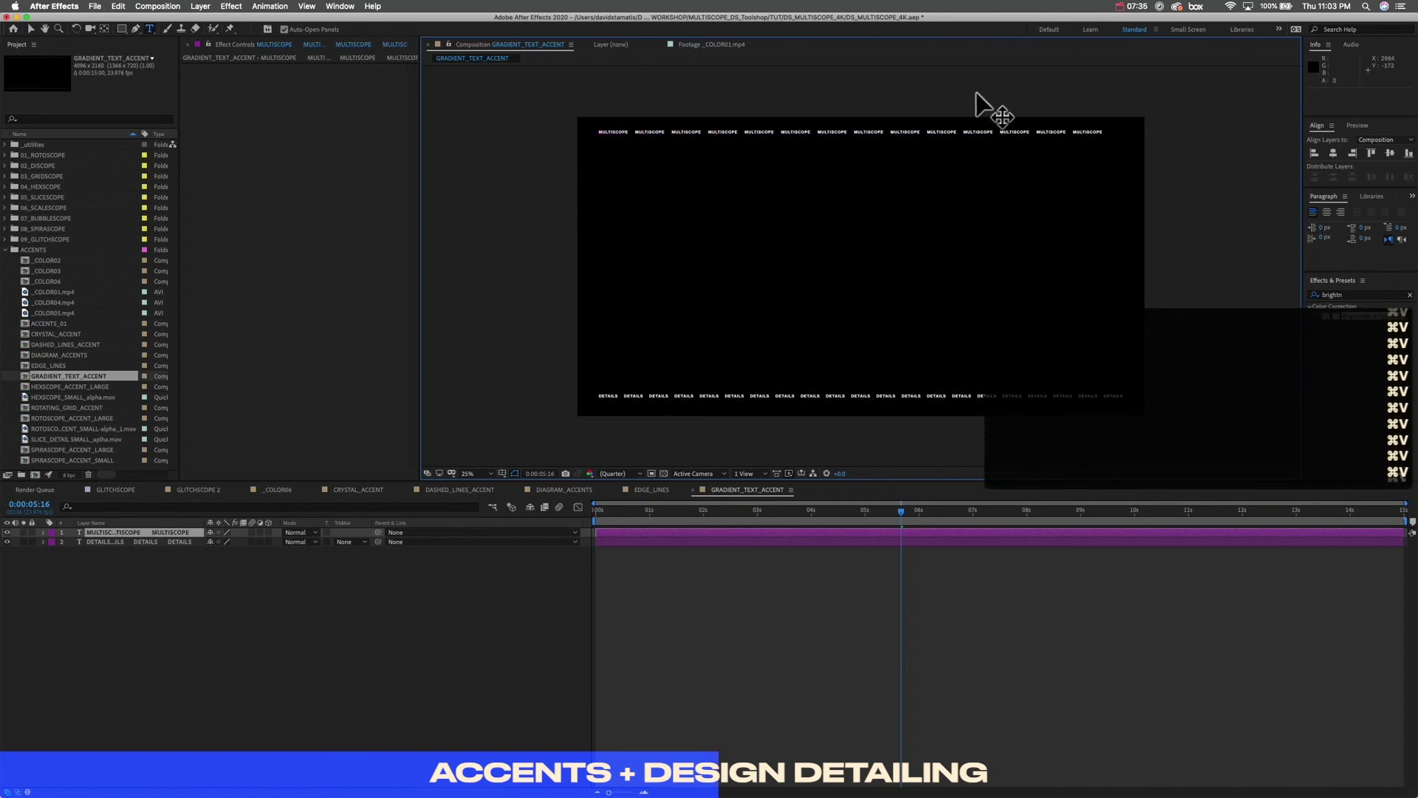
click(368, 511)
key(space)
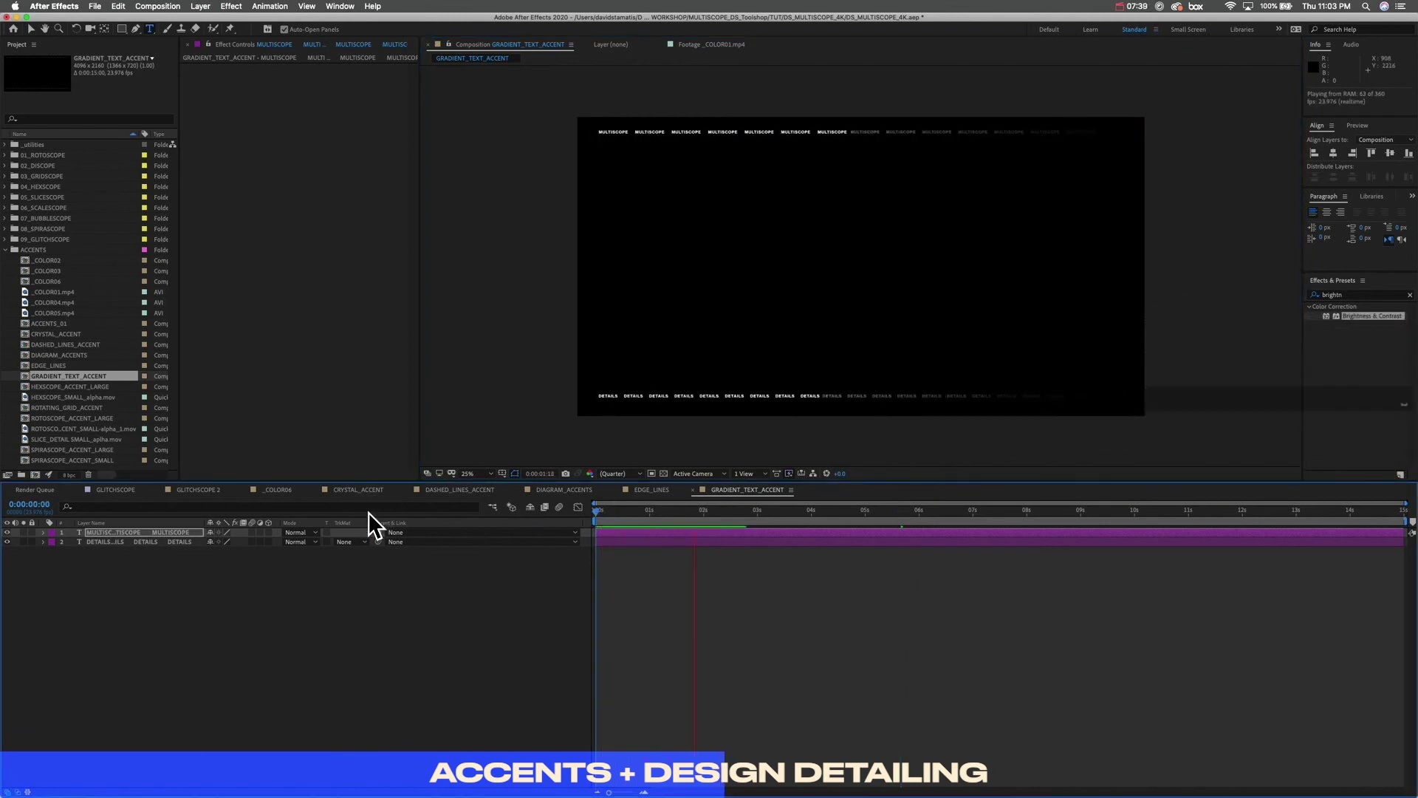
key(space)
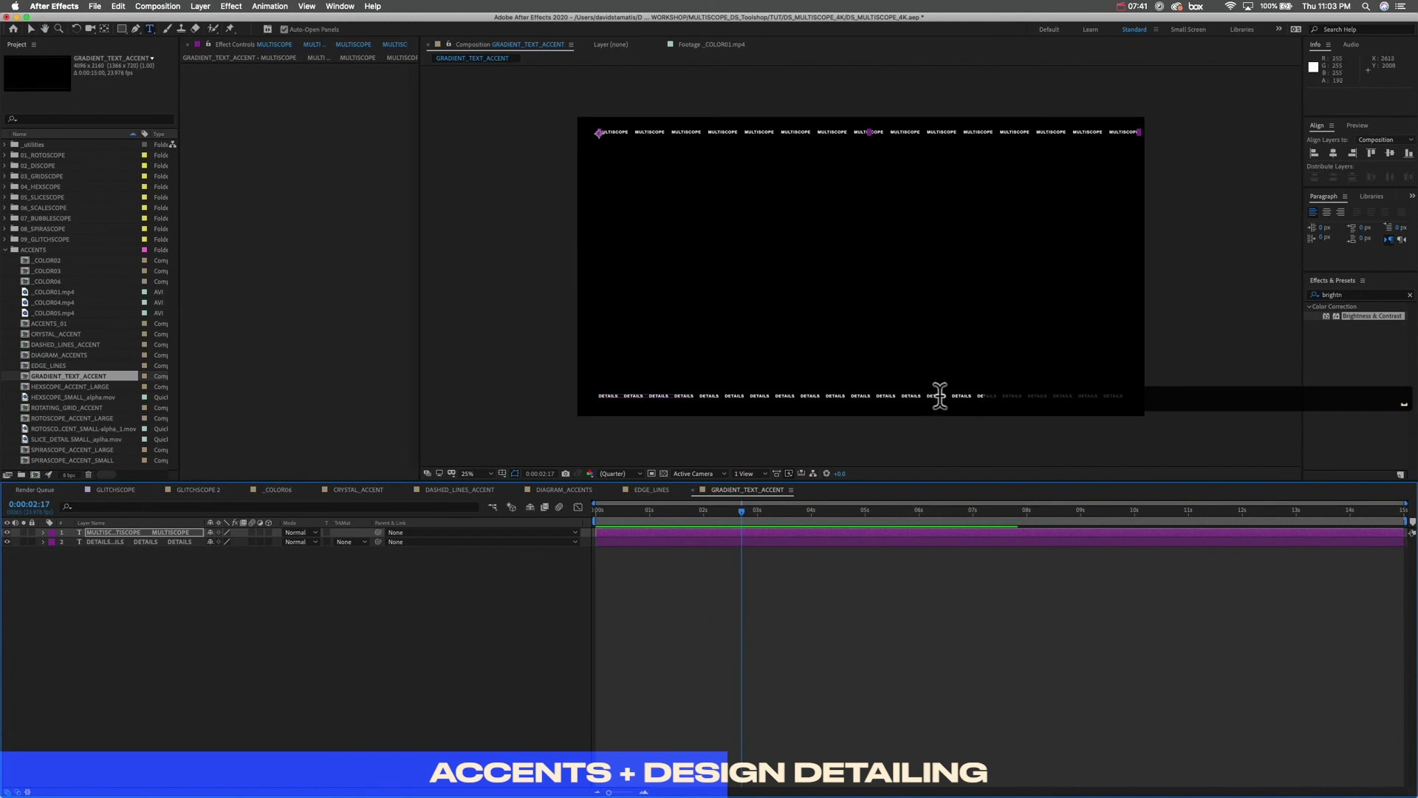
Step: Replace the lower DETAILS line with repeated MULTISCOPE text spanning the frame, and select all of its text
click(941, 396)
key(super+v)
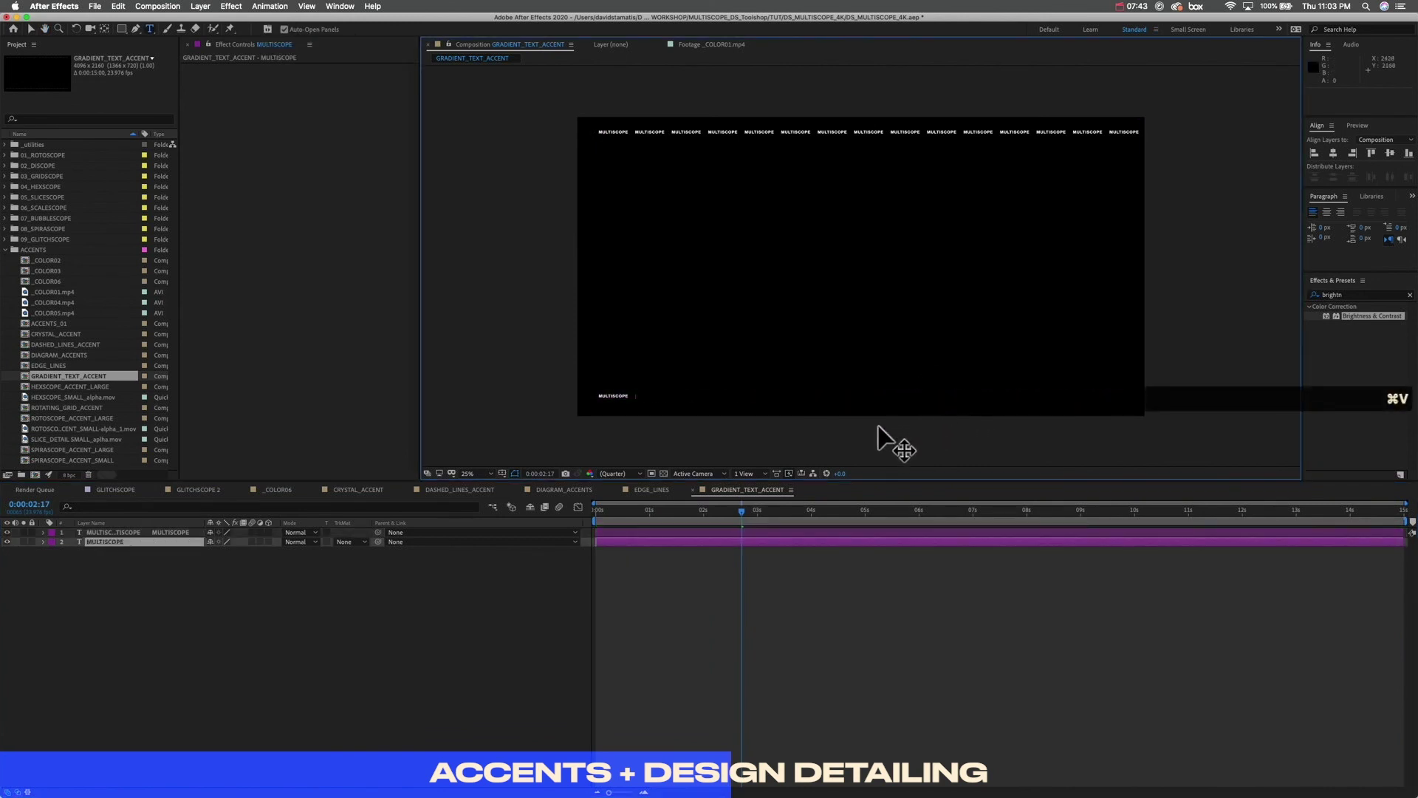
key(super+v)
key(super+v)
key(super+v)
key(super+v)
key(super+v)
key(super+v)
key(super+v)
key(super+v)
key(super+v)
key(super+v)
key(super+v)
key(super+v)
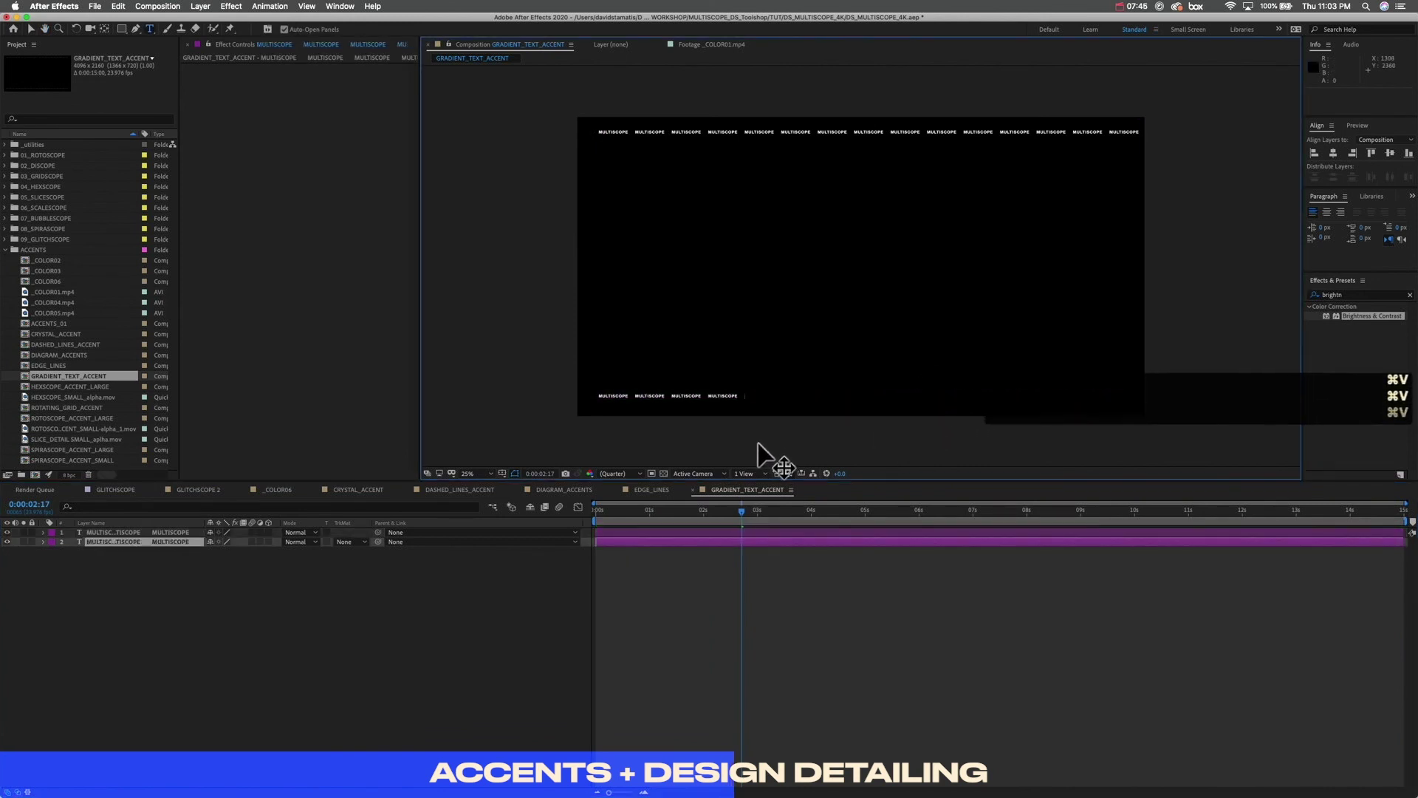
key(super+v)
key(super+v)
key(super+v)
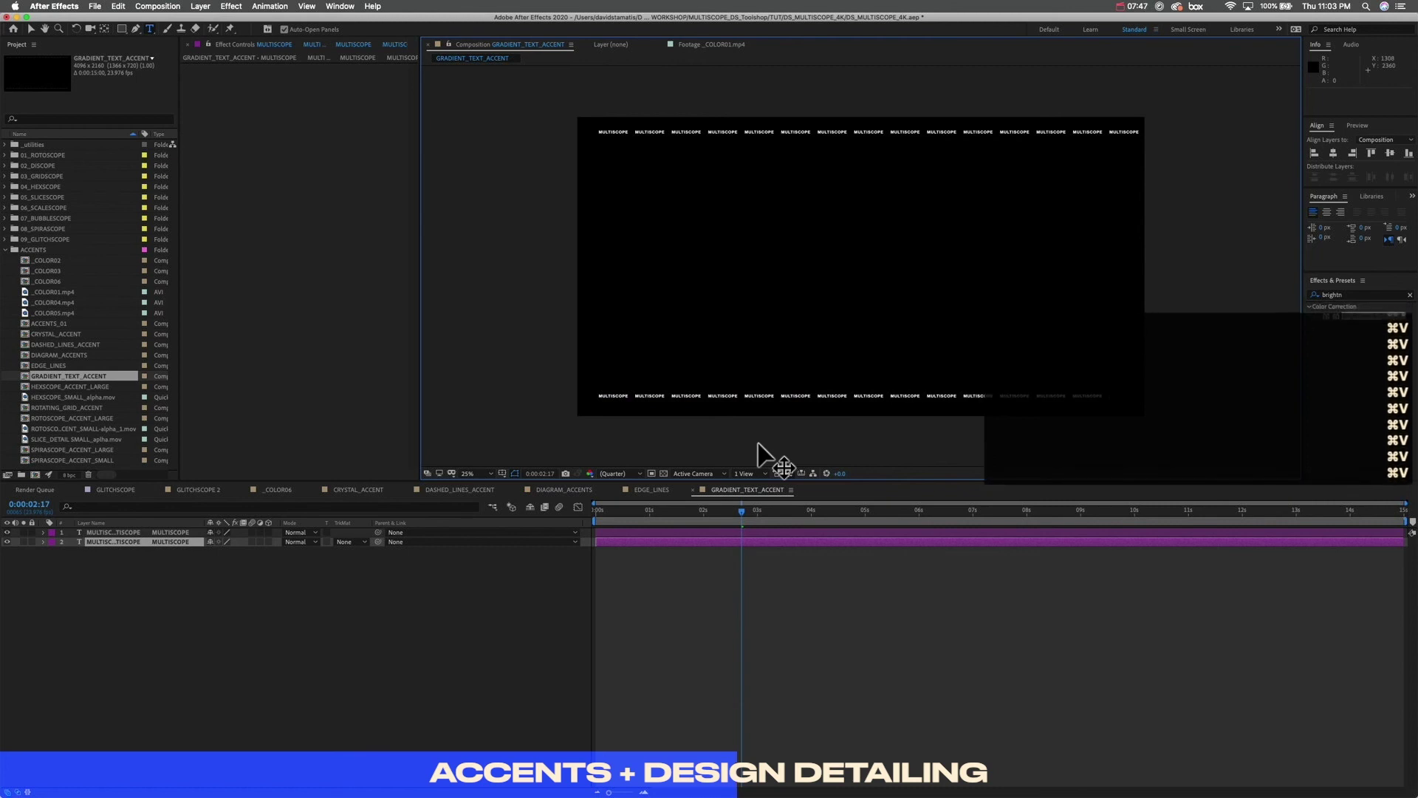
key(super+a)
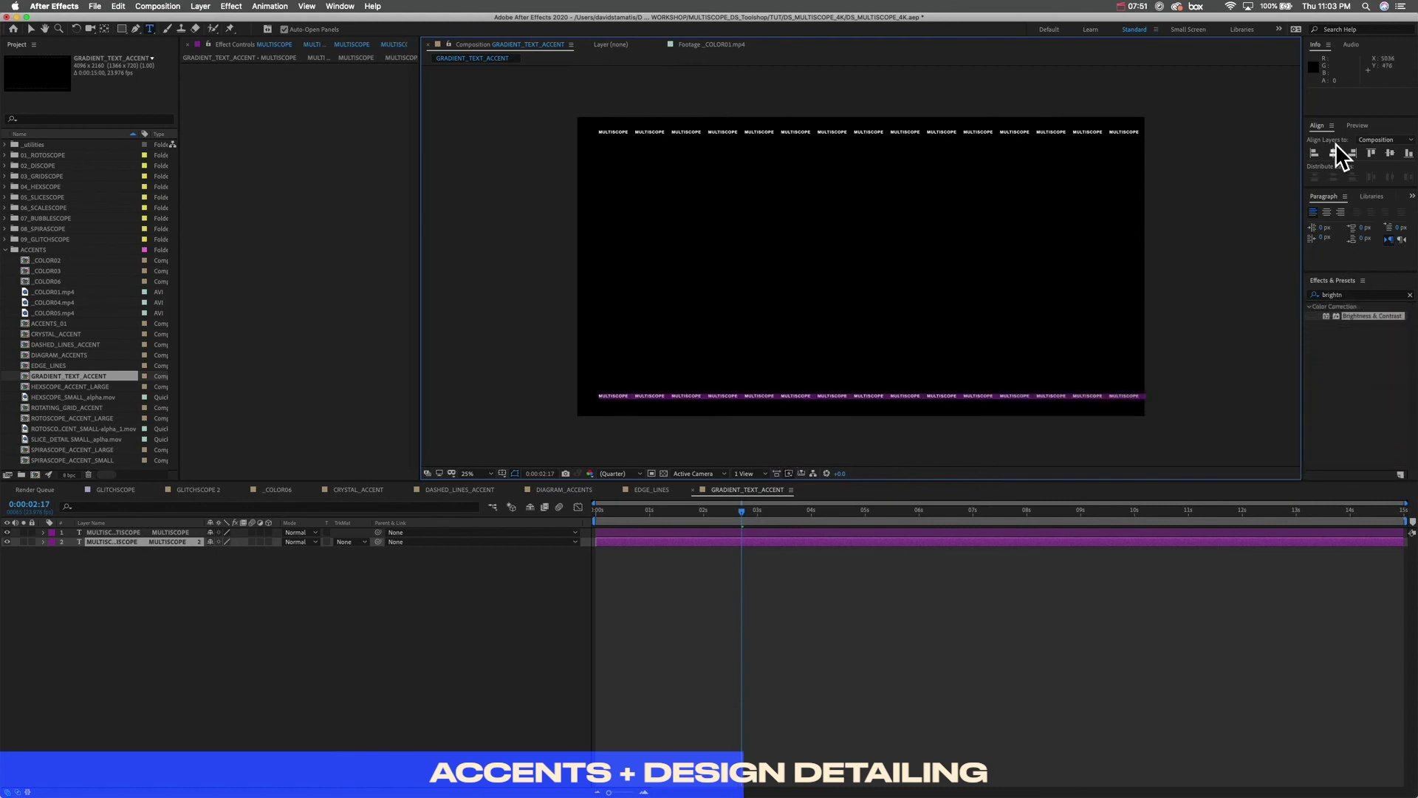
Step: Show the Character panel and enlarge it to expose all of its text formatting options
click(340, 6)
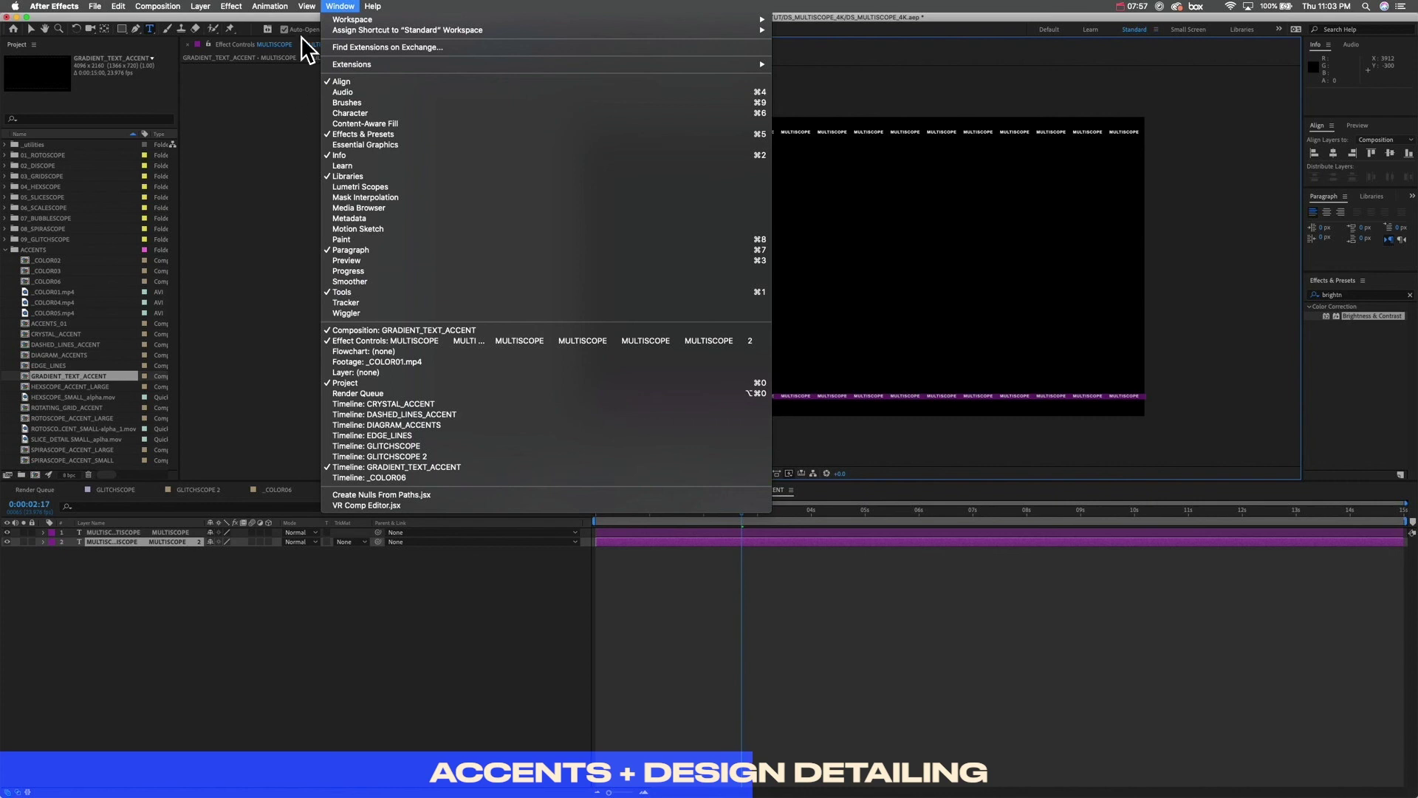
click(333, 7)
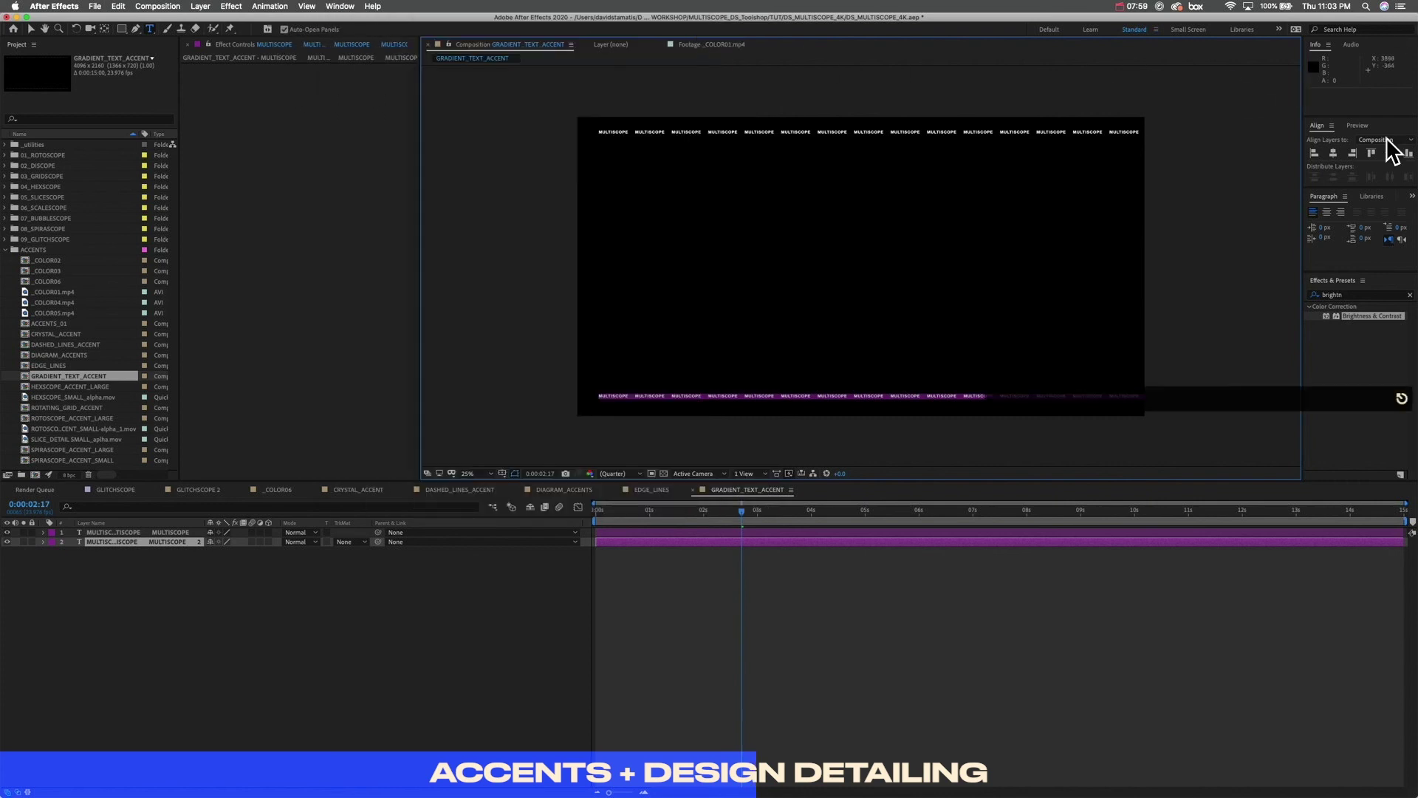
click(1412, 197)
click(1357, 126)
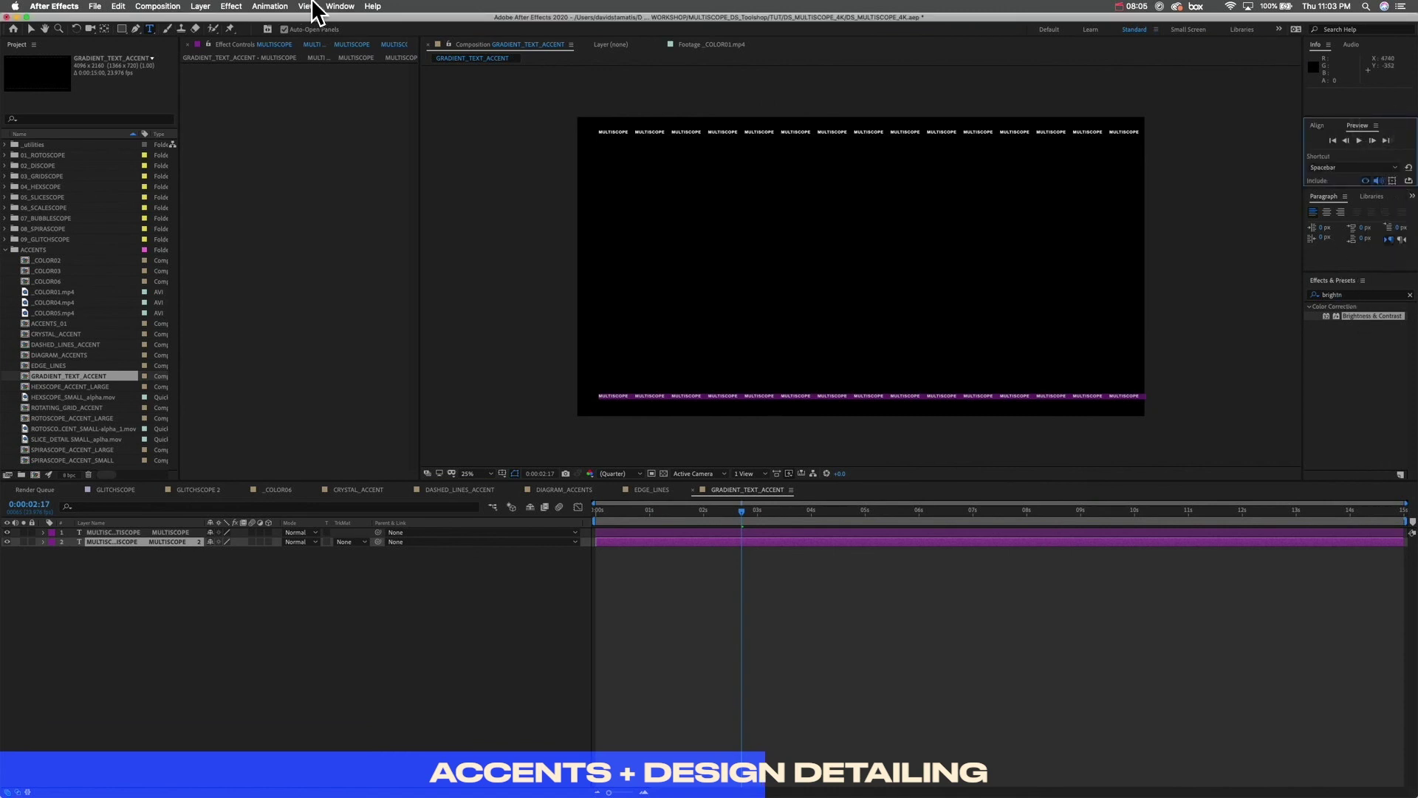
click(339, 6)
click(396, 110)
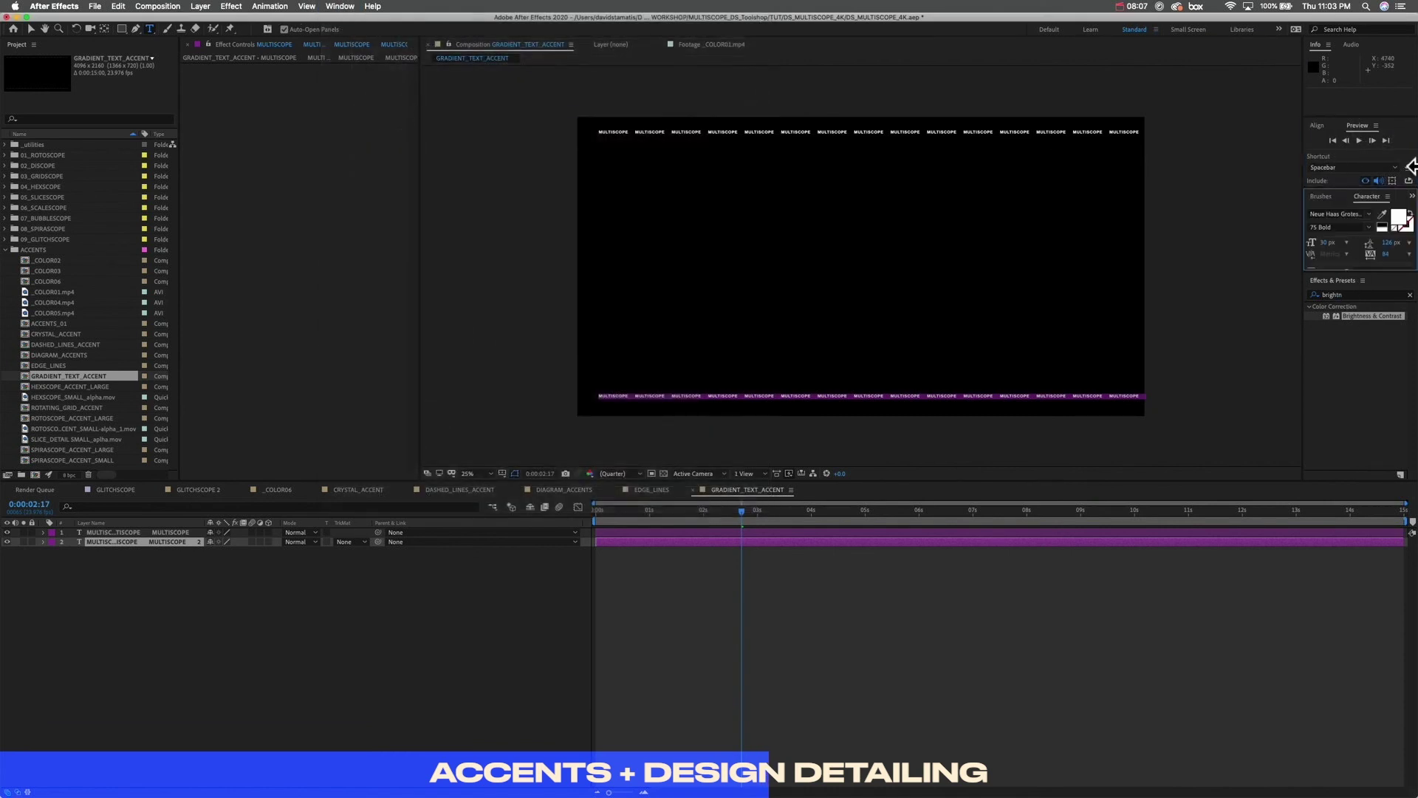
drag(1375, 274, 1377, 360)
Step: Change the lower MULTISCOPE line's font to Helvetica Neue Condensed Bold and preview the composition from the start
drag(1326, 243, 1338, 244)
key(super+z)
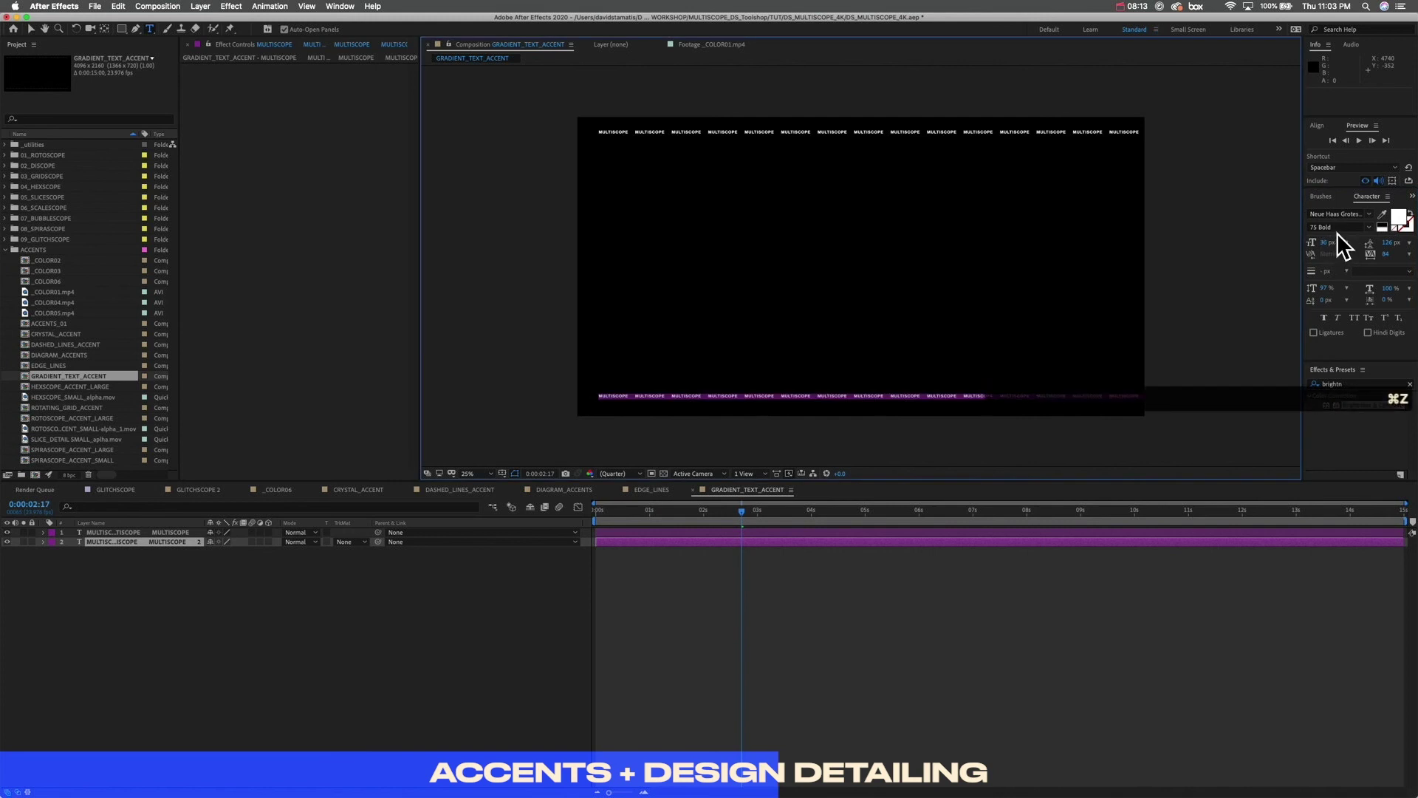
click(1368, 214)
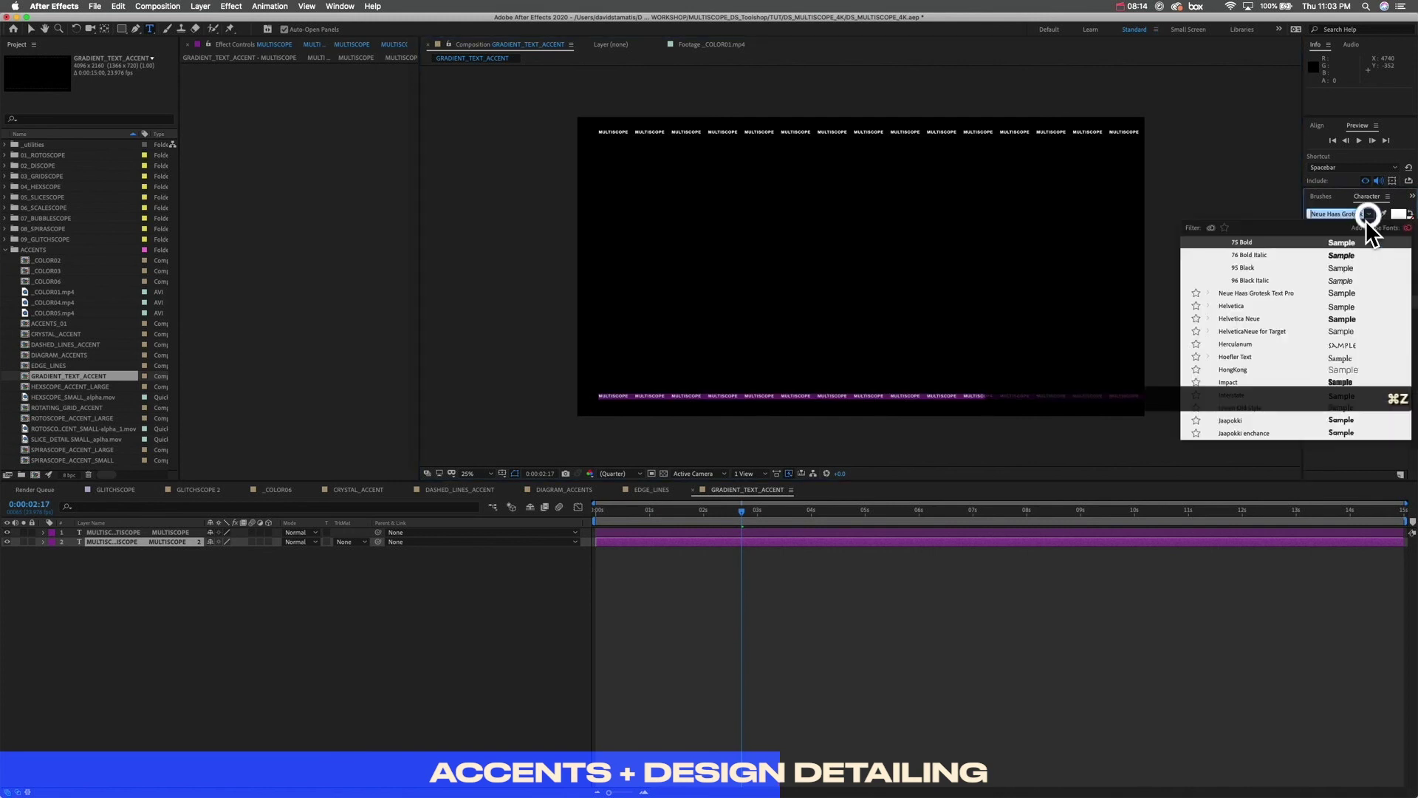
click(1256, 316)
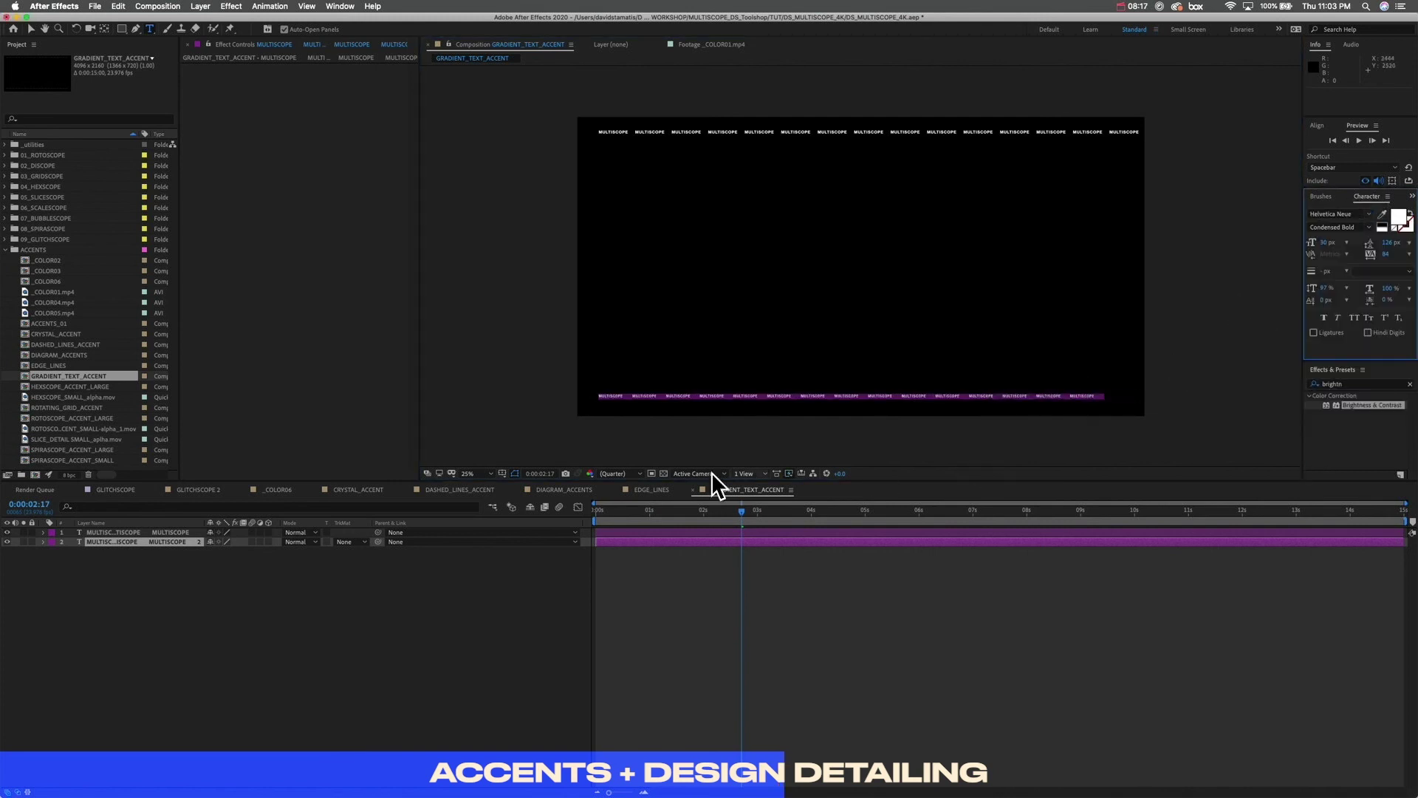
key(space)
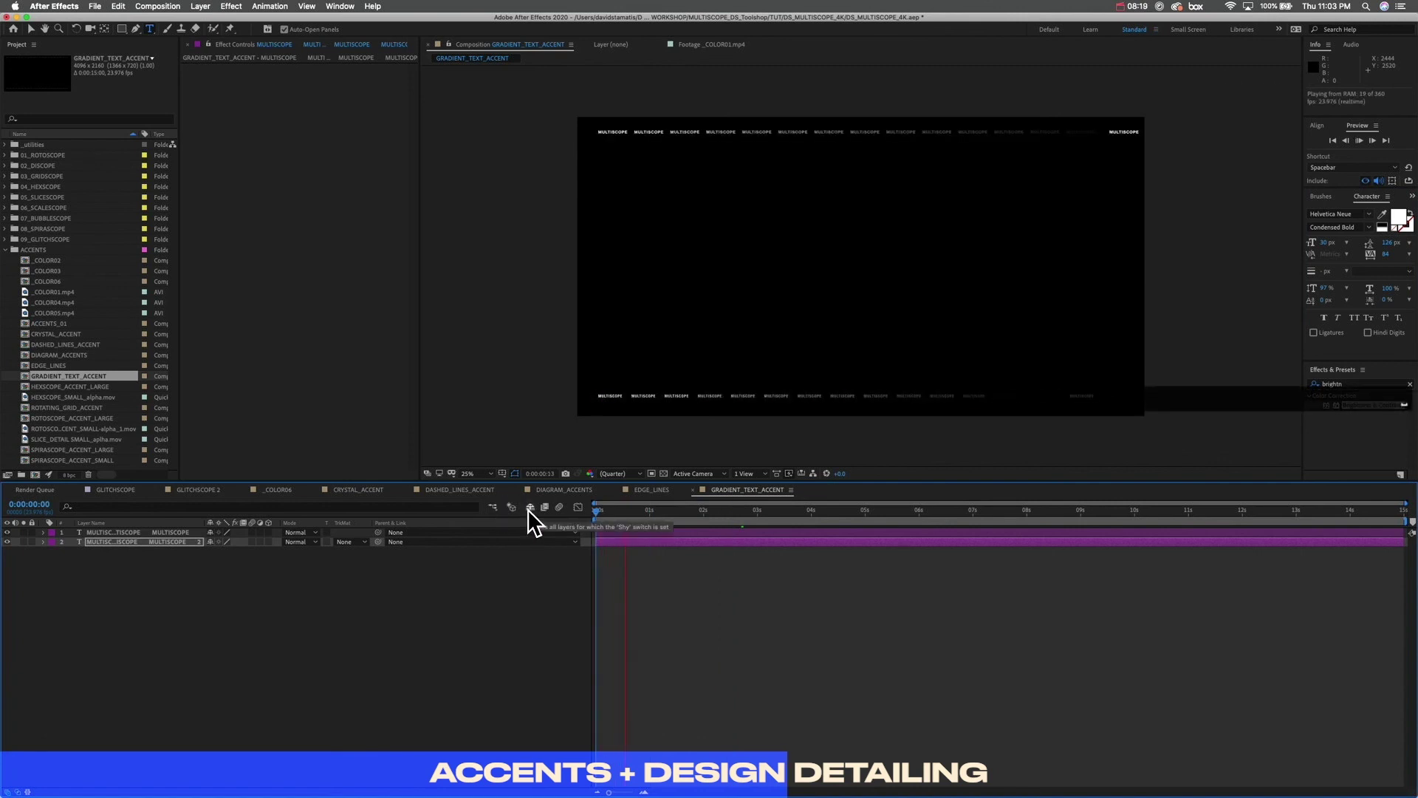
key(space)
Step: Undo the stray empty text layer and the MULTISCOPE replacements in both text lines
key(super+t)
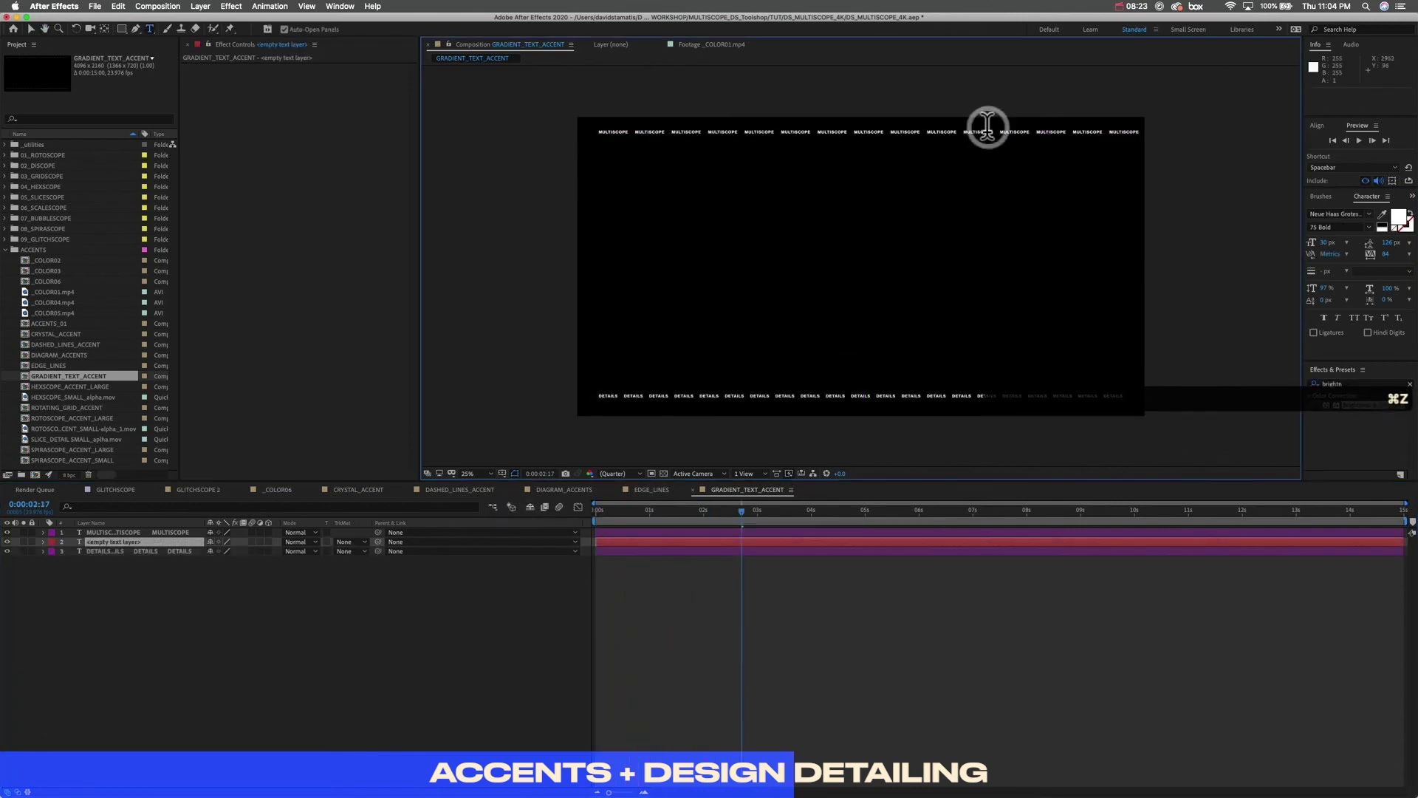
key(super+z)
key(super+z)
Step: Select the whole upper DETAILS line and apply Neue Haas Grotesk 75 Bold to it
double_click(986, 132)
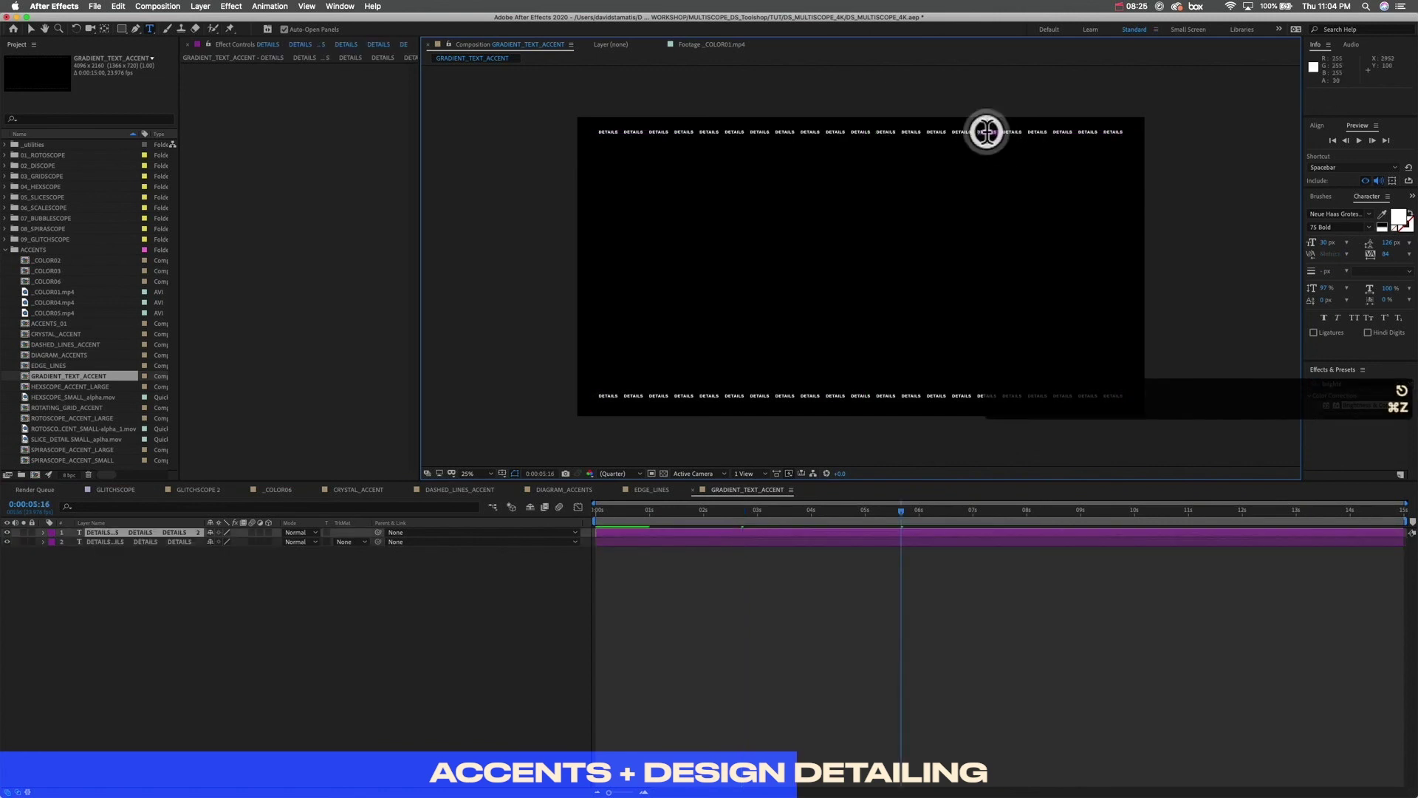
key(super+a)
click(1370, 214)
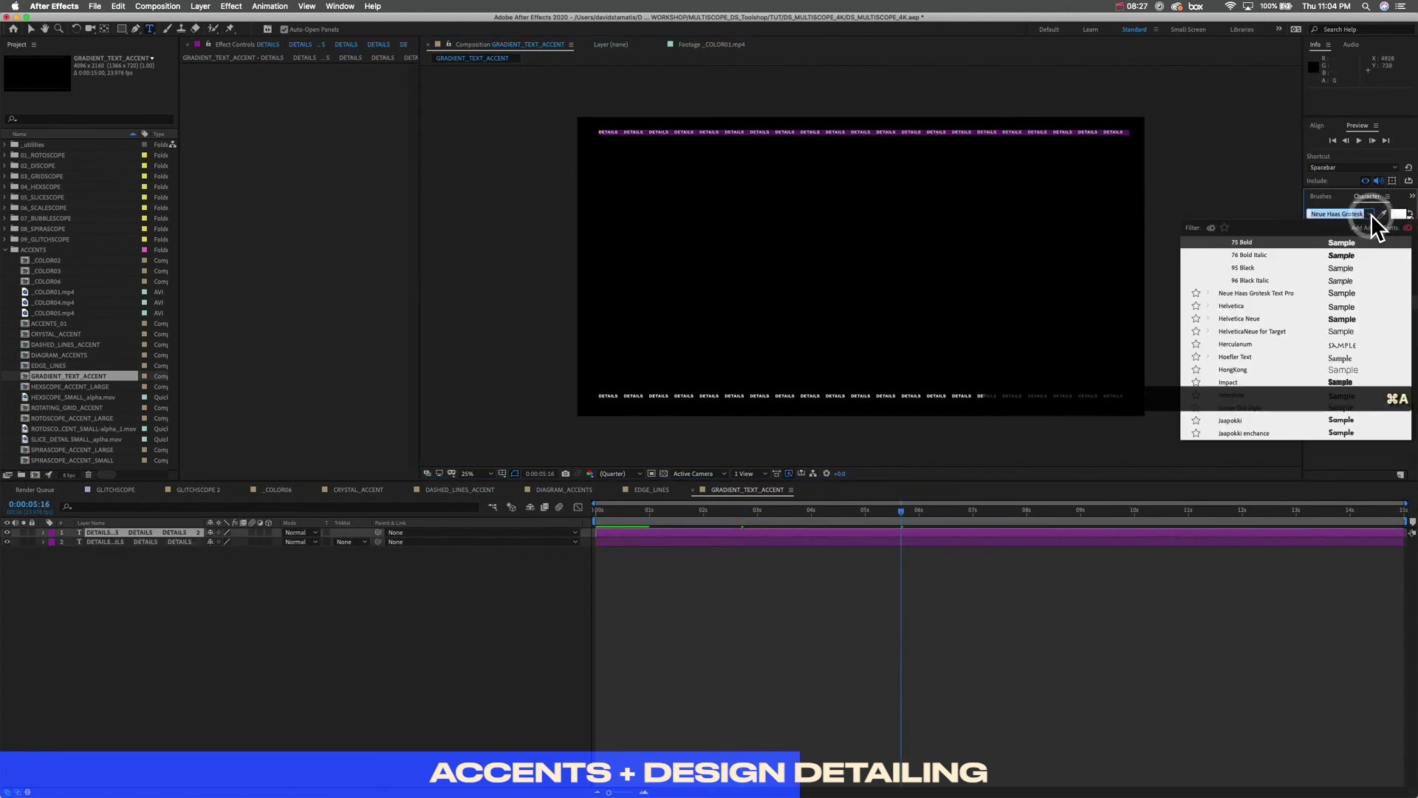
click(1352, 242)
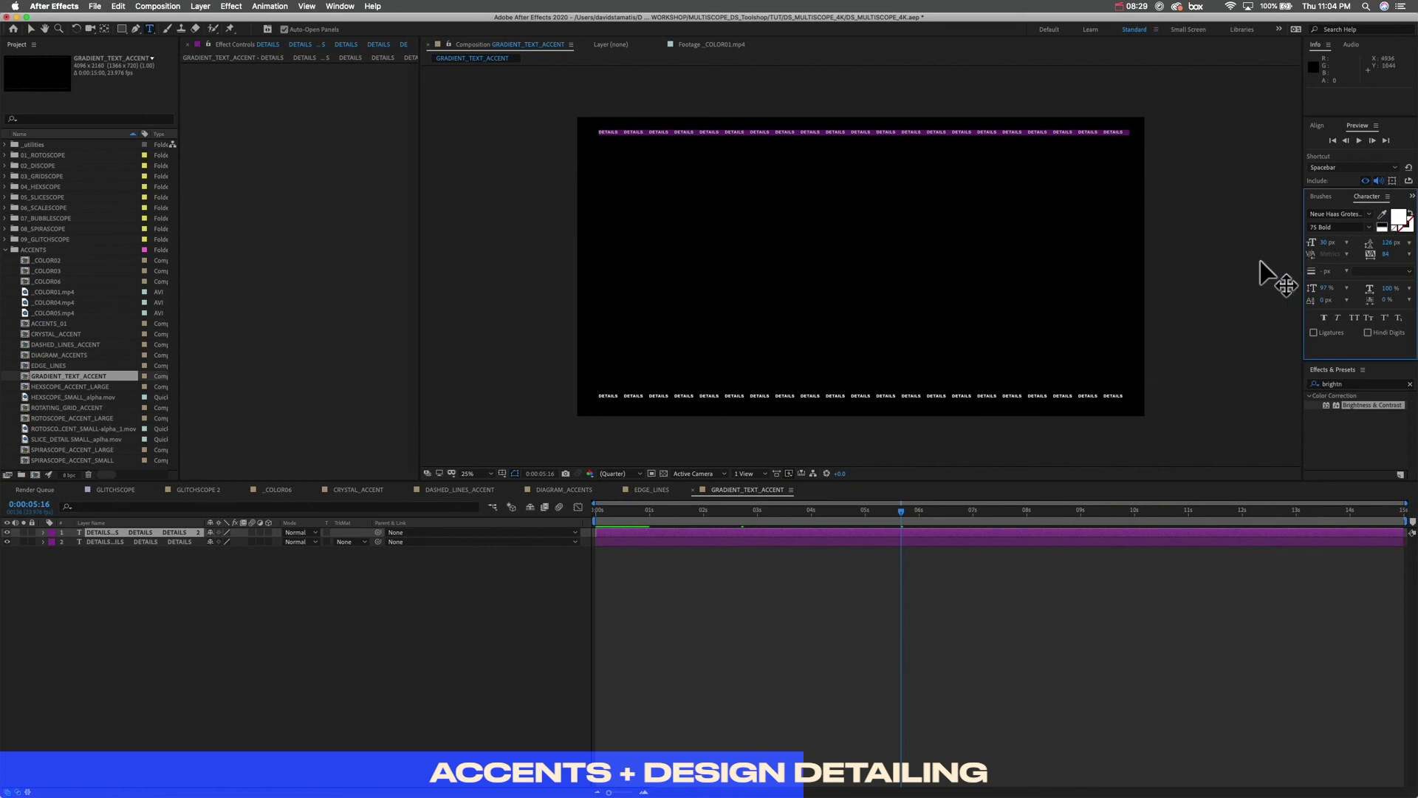
click(837, 458)
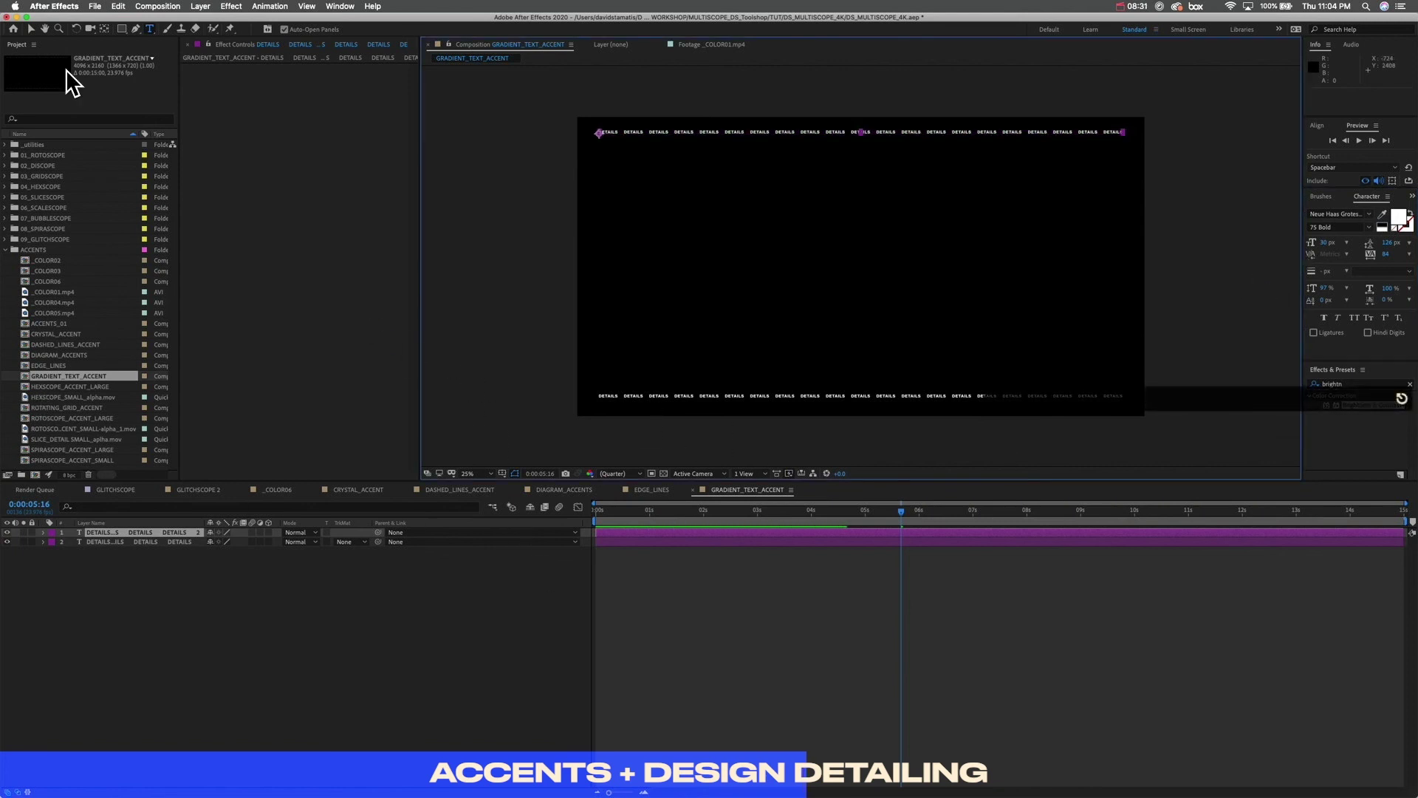
Step: Switch to the Selection tool, deselect the text layer, preview the DETAILS lines, and return to 0:00:00:00
click(30, 29)
click(621, 163)
click(566, 164)
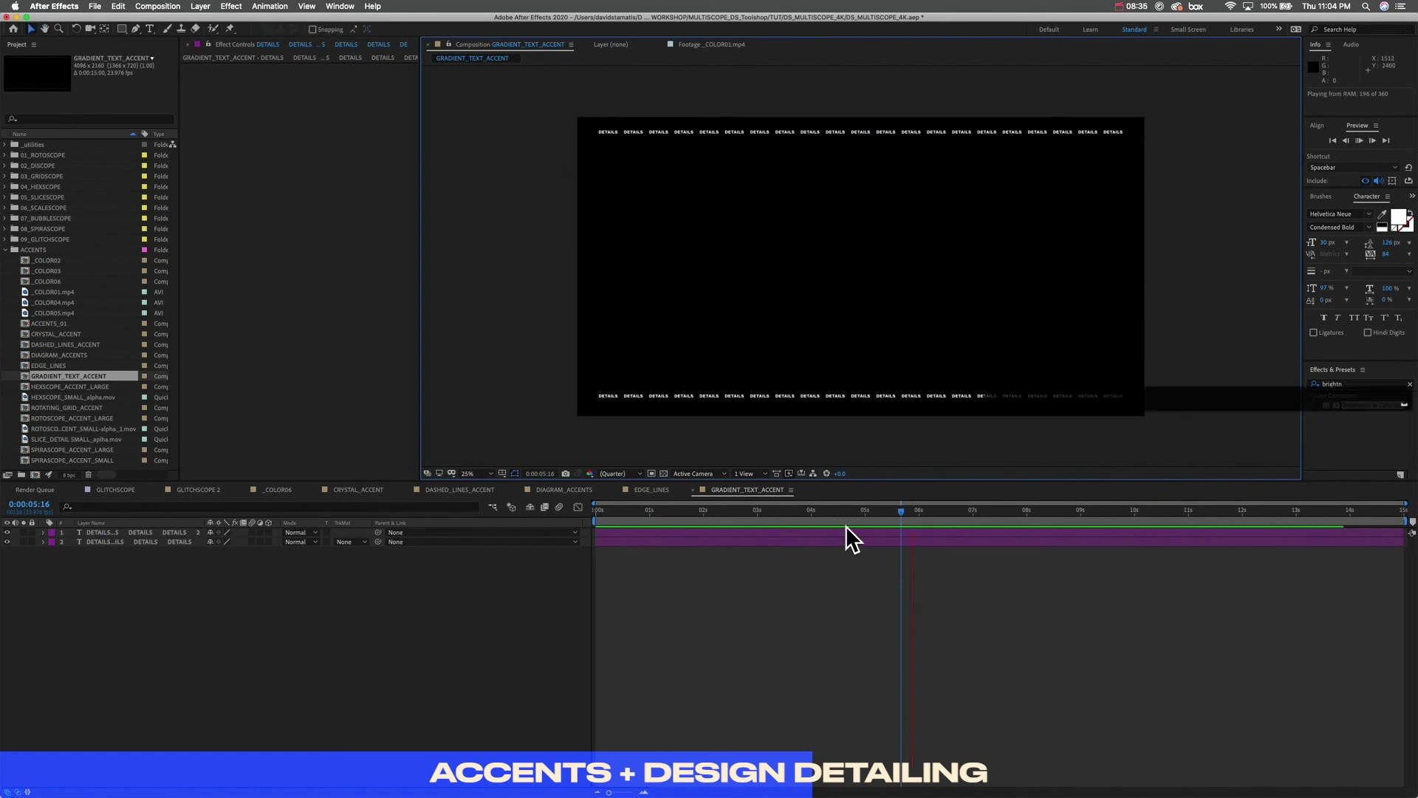
drag(904, 512, 486, 502)
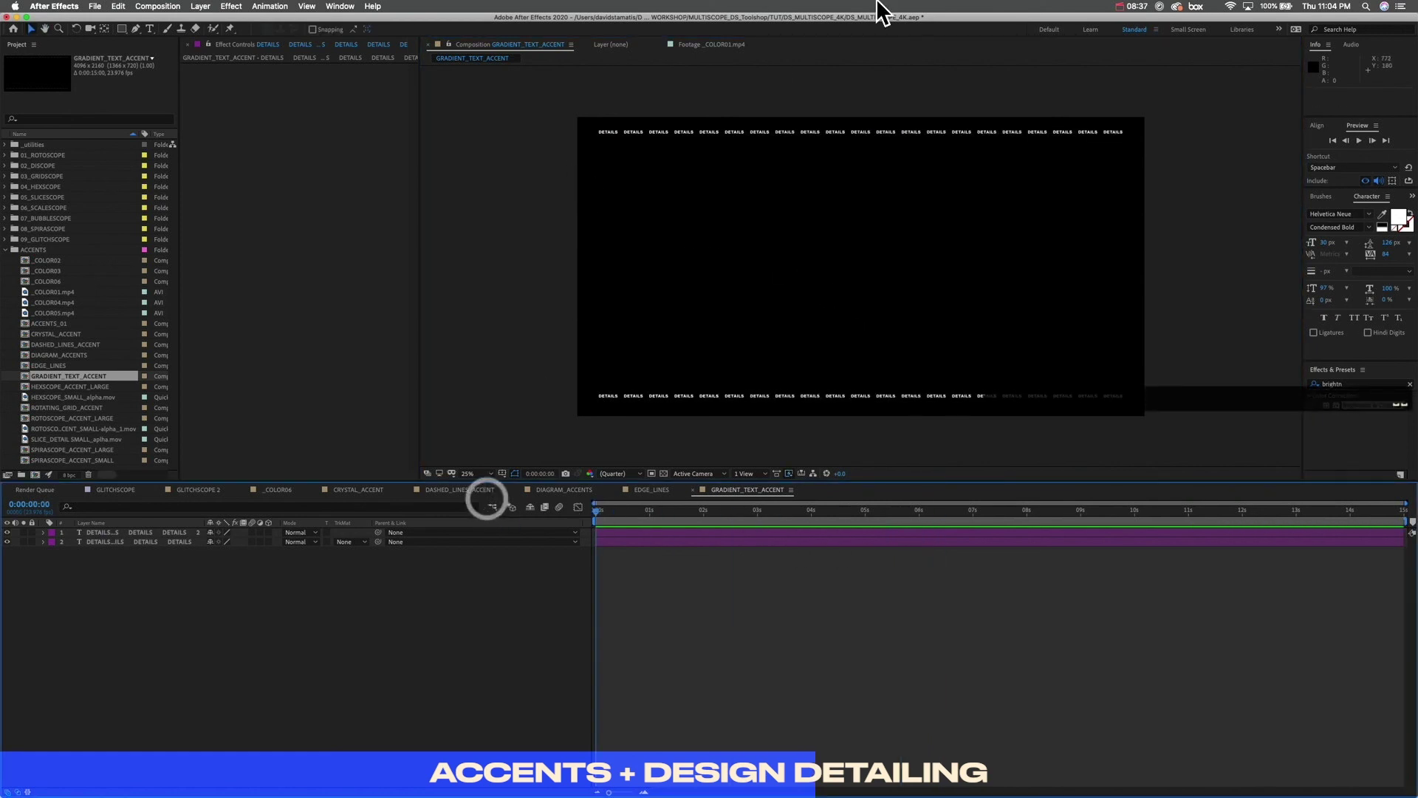
Step: Switch to the Creative Cloud desktop app and locate Fonts among its resource links
click(1177, 6)
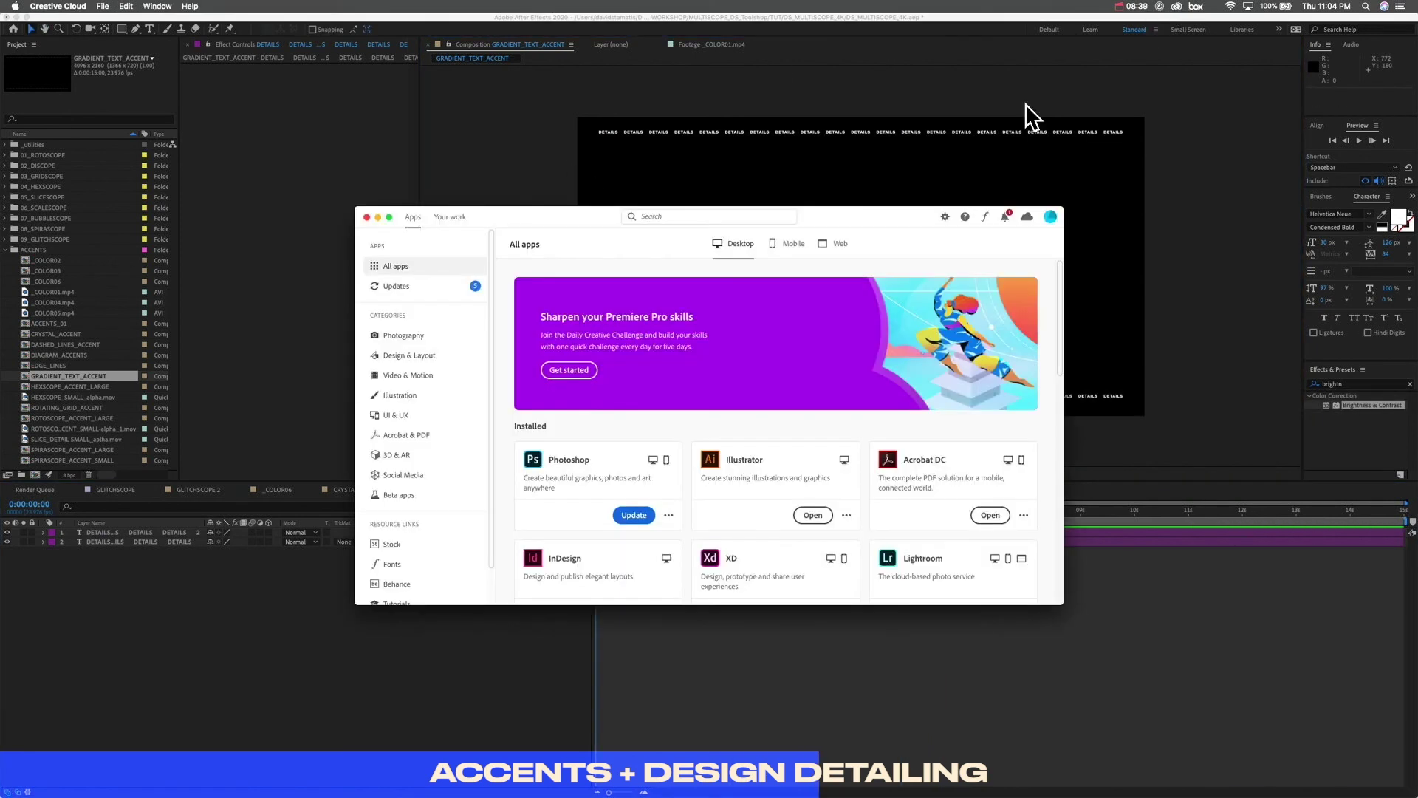
drag(898, 219, 870, 203)
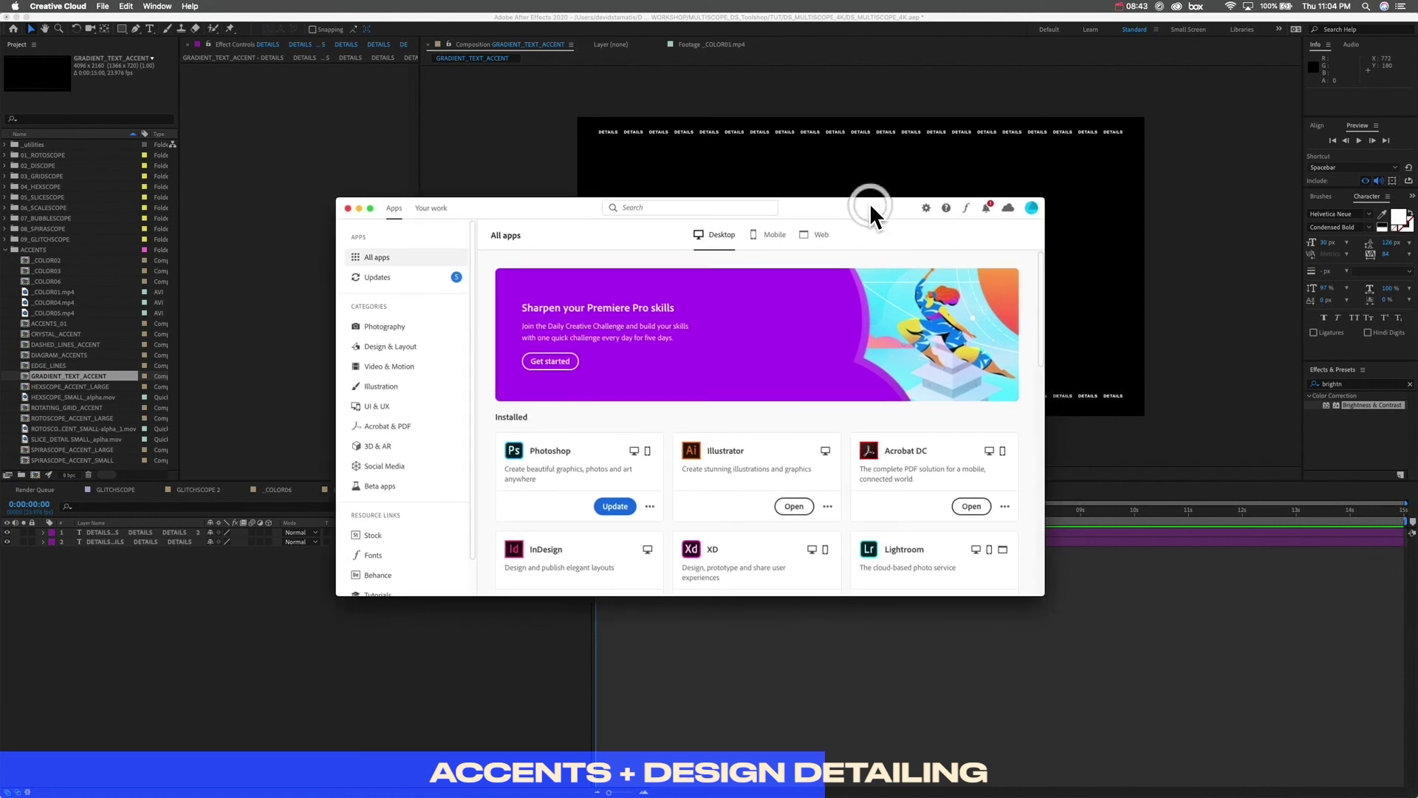
click(1114, 74)
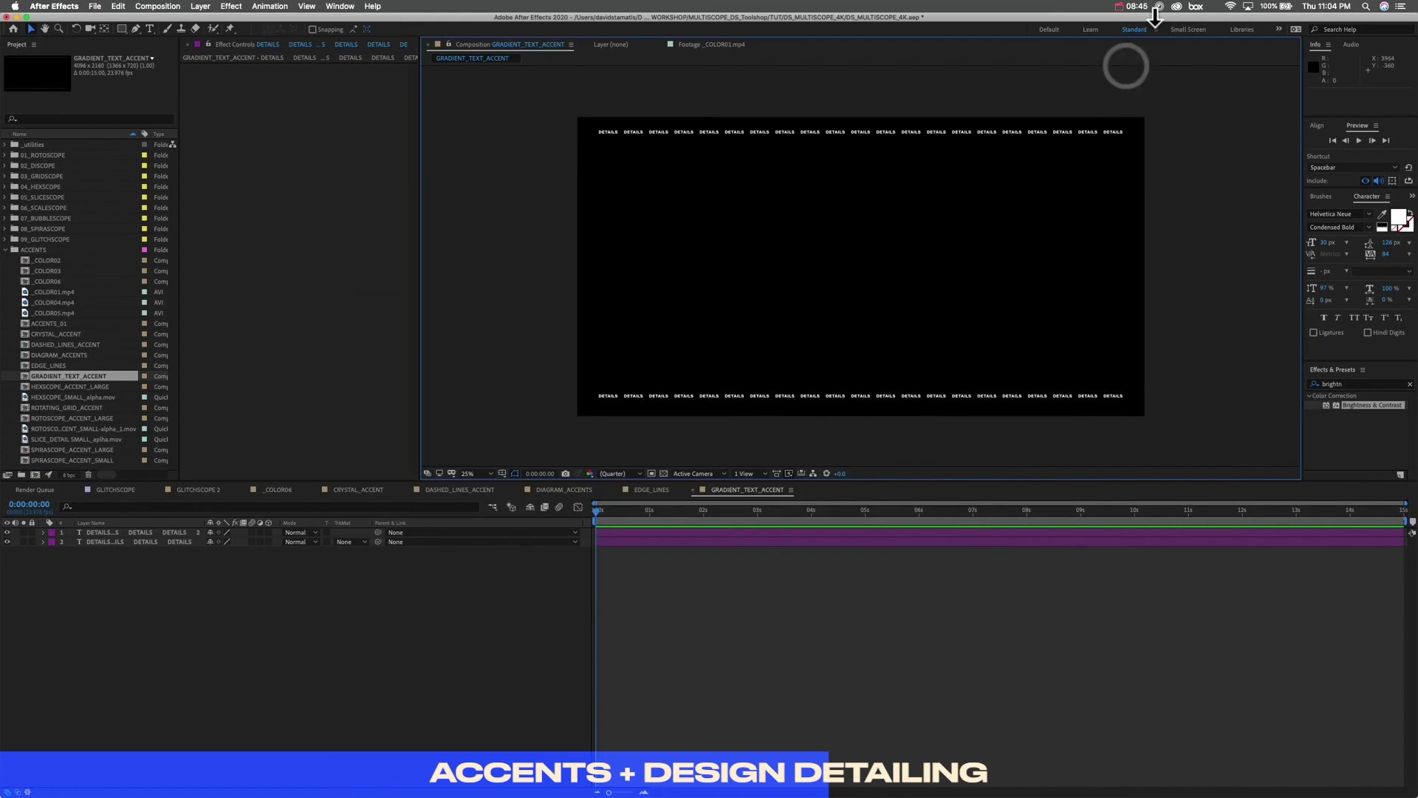
click(1179, 6)
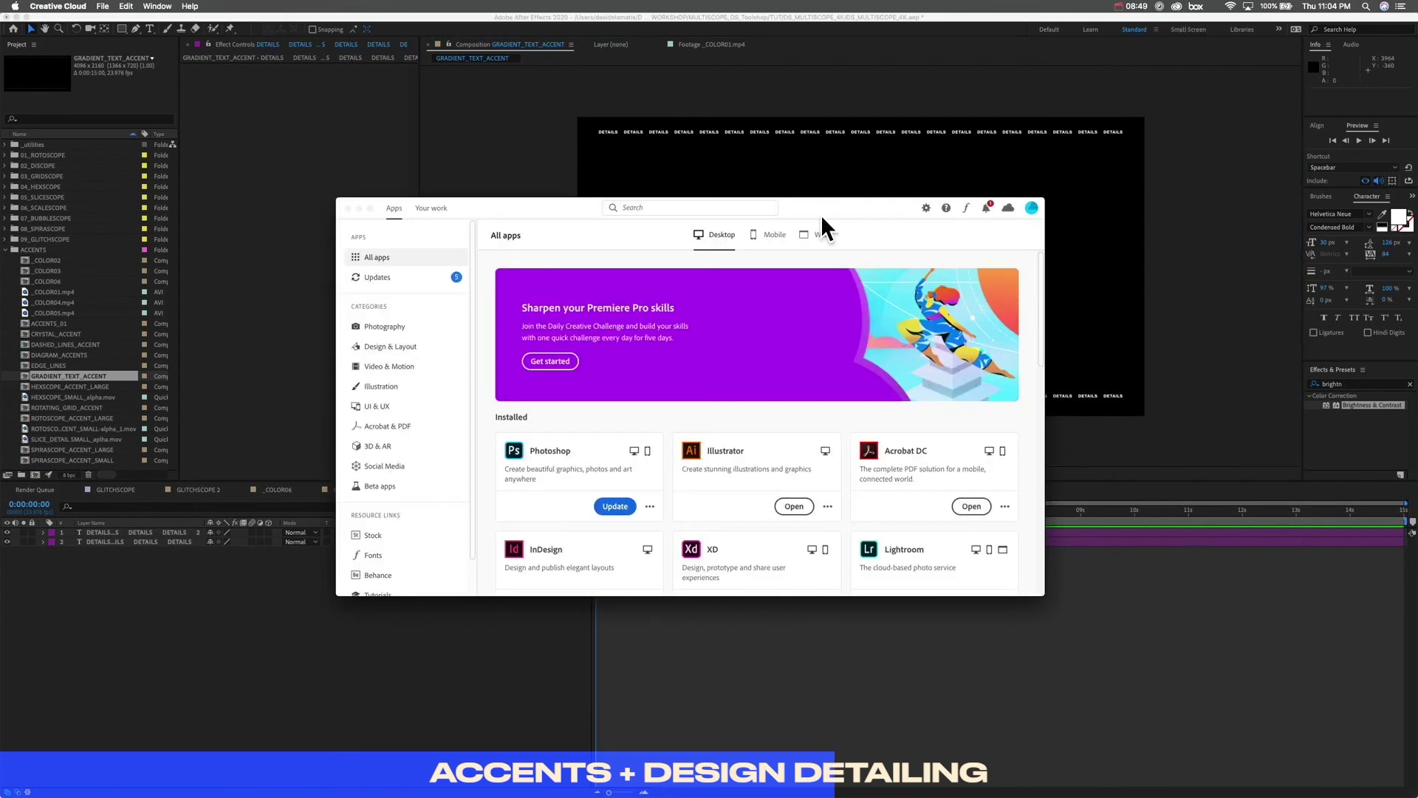
drag(836, 212, 827, 202)
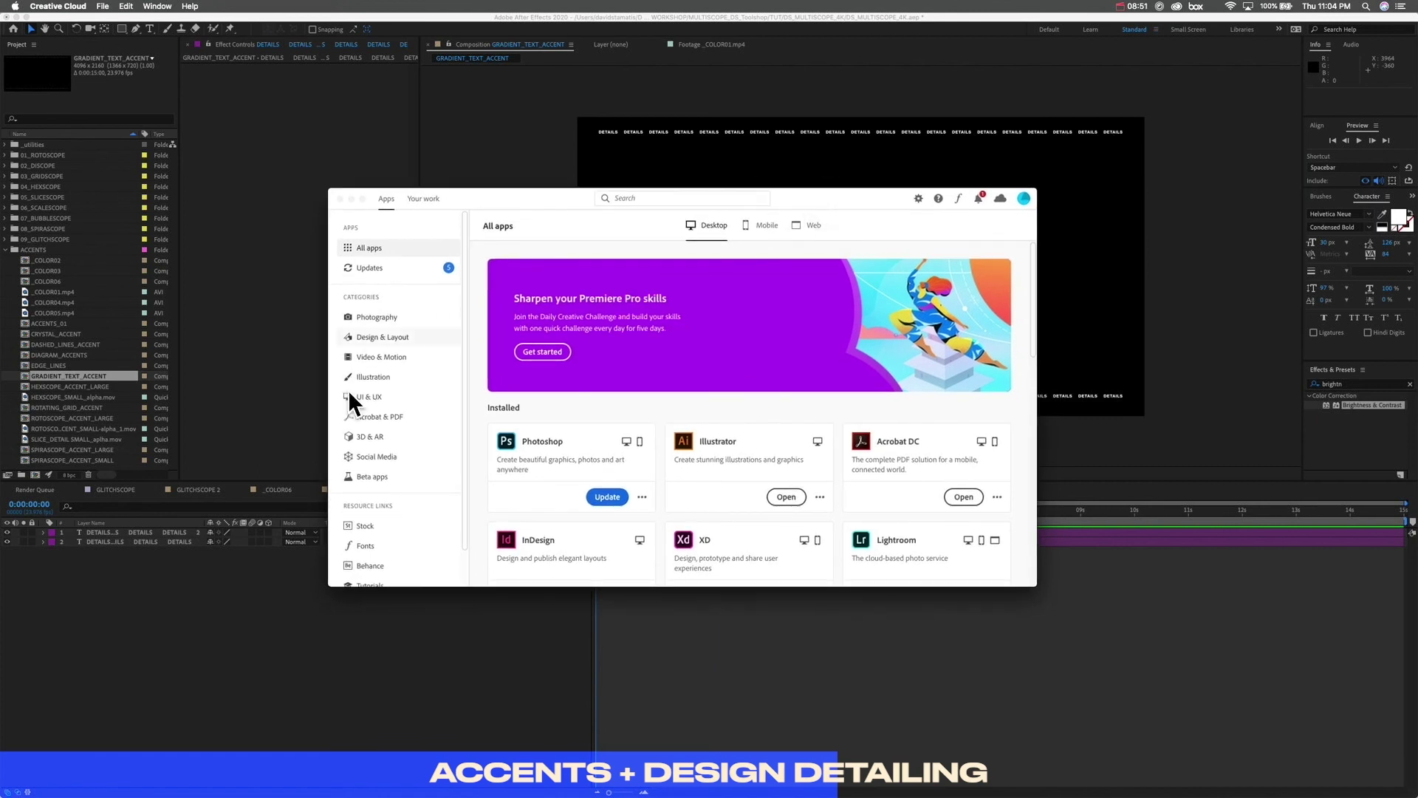
scroll(373, 443, down, 2)
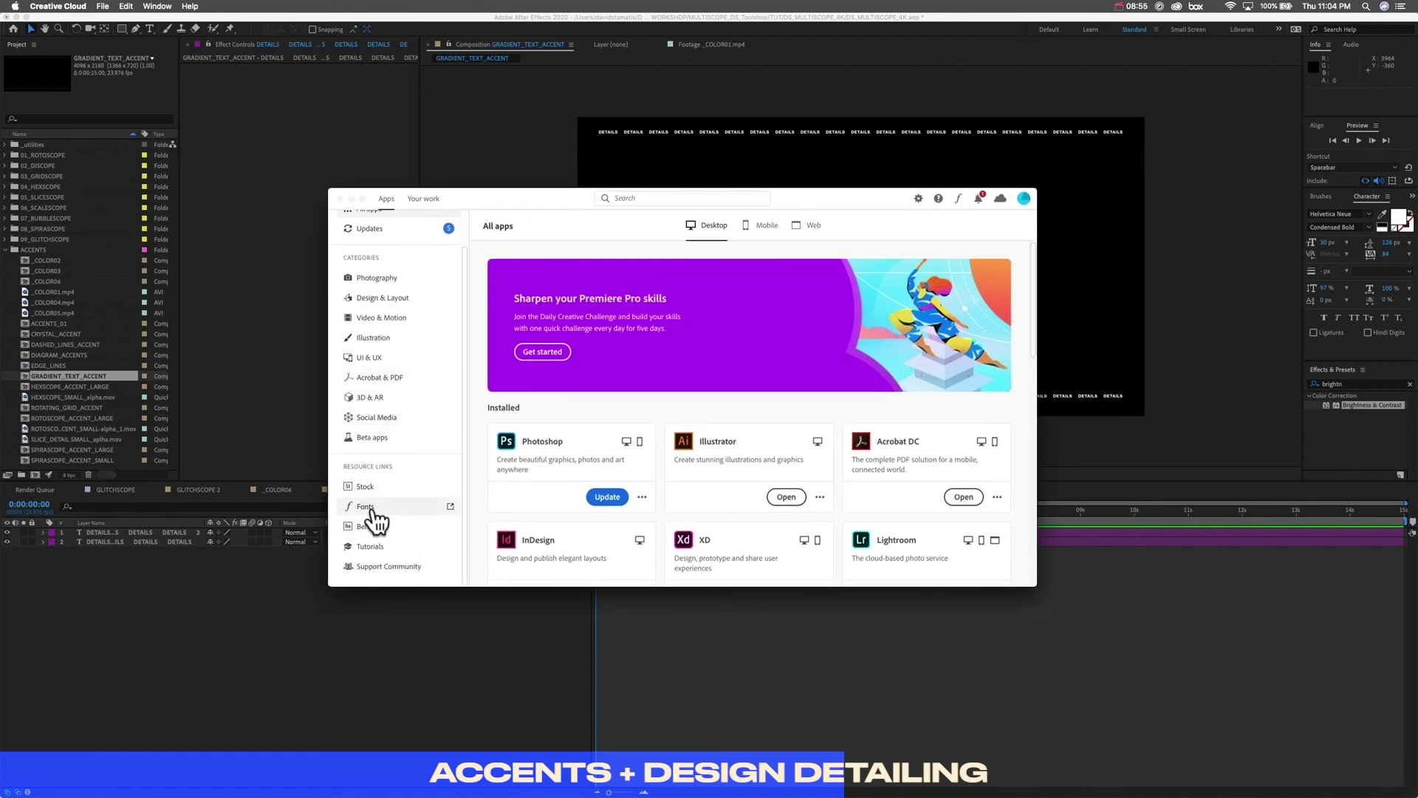
Step: Open the Fonts resource in the browser, decline 2-step verification for now, and close that page
drag(0, 184, 833, 111)
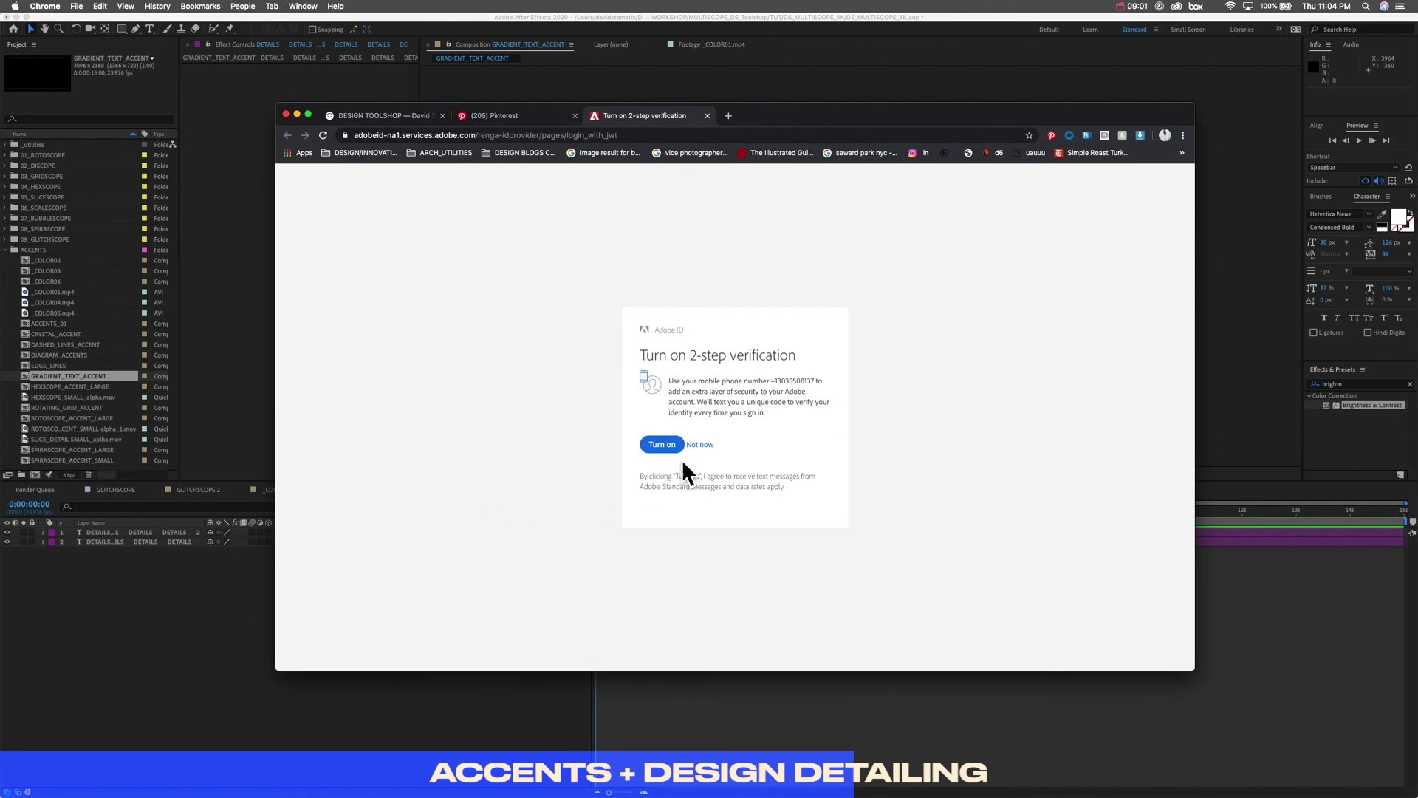
click(703, 443)
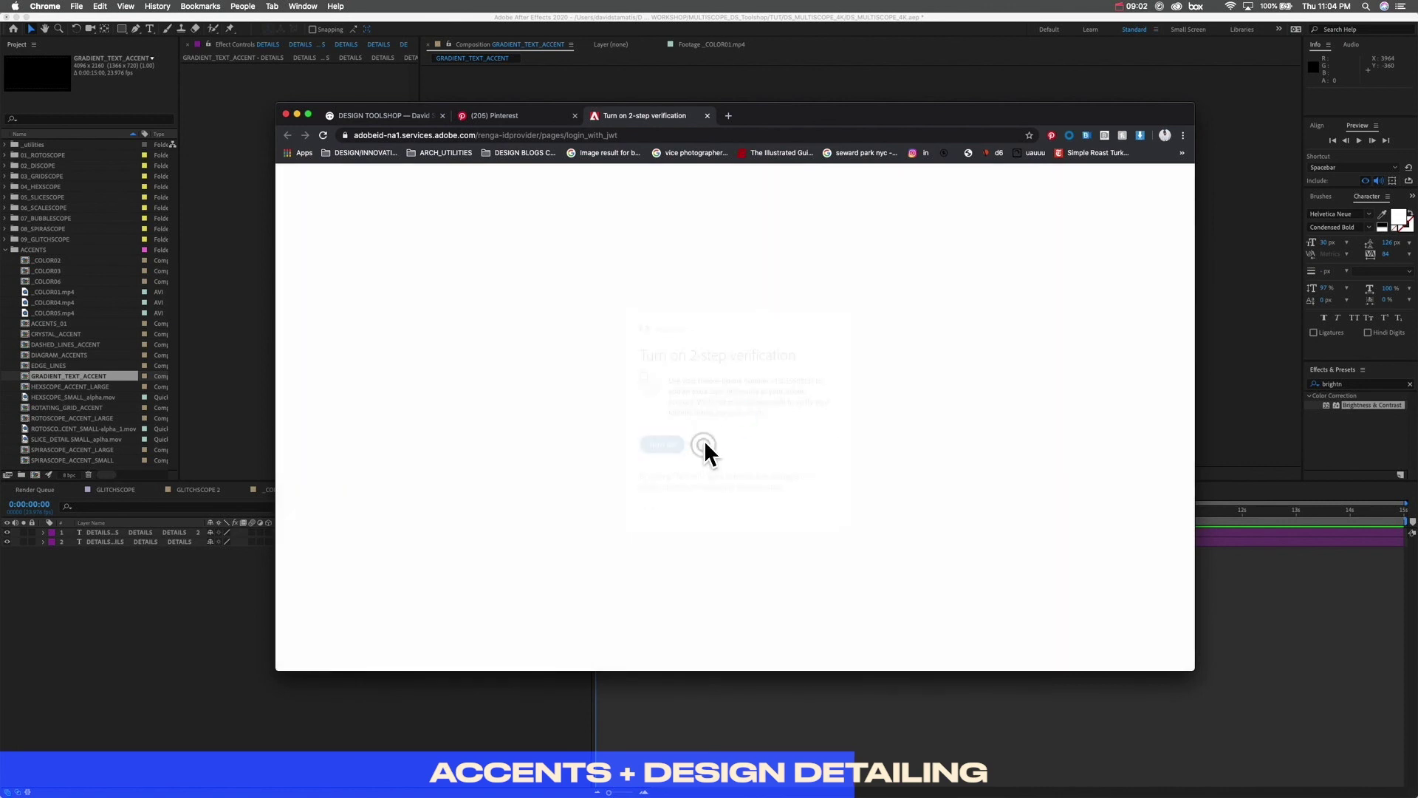
click(707, 116)
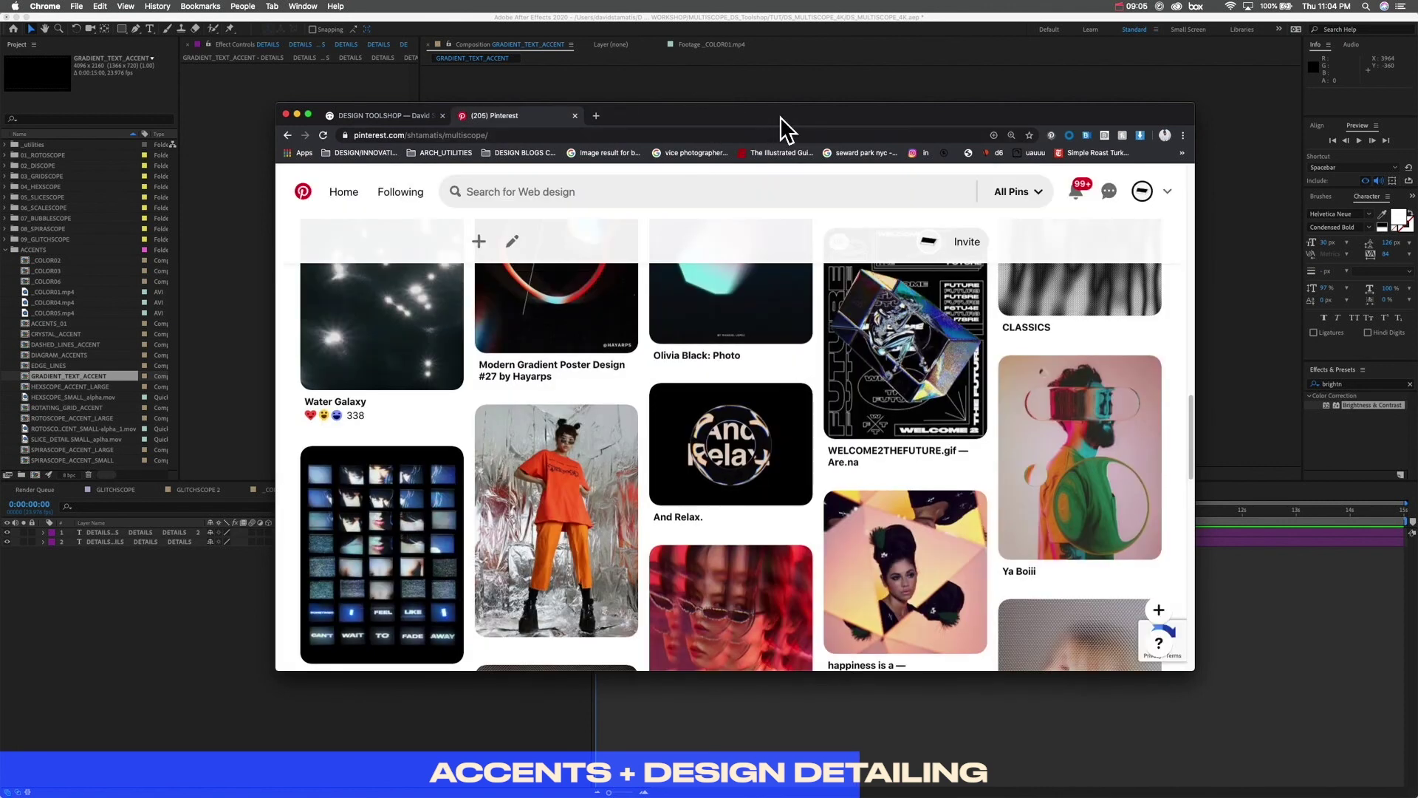
Step: Minimize the browser, reposition the Creative Cloud window, and return to After Effects
key(super+m)
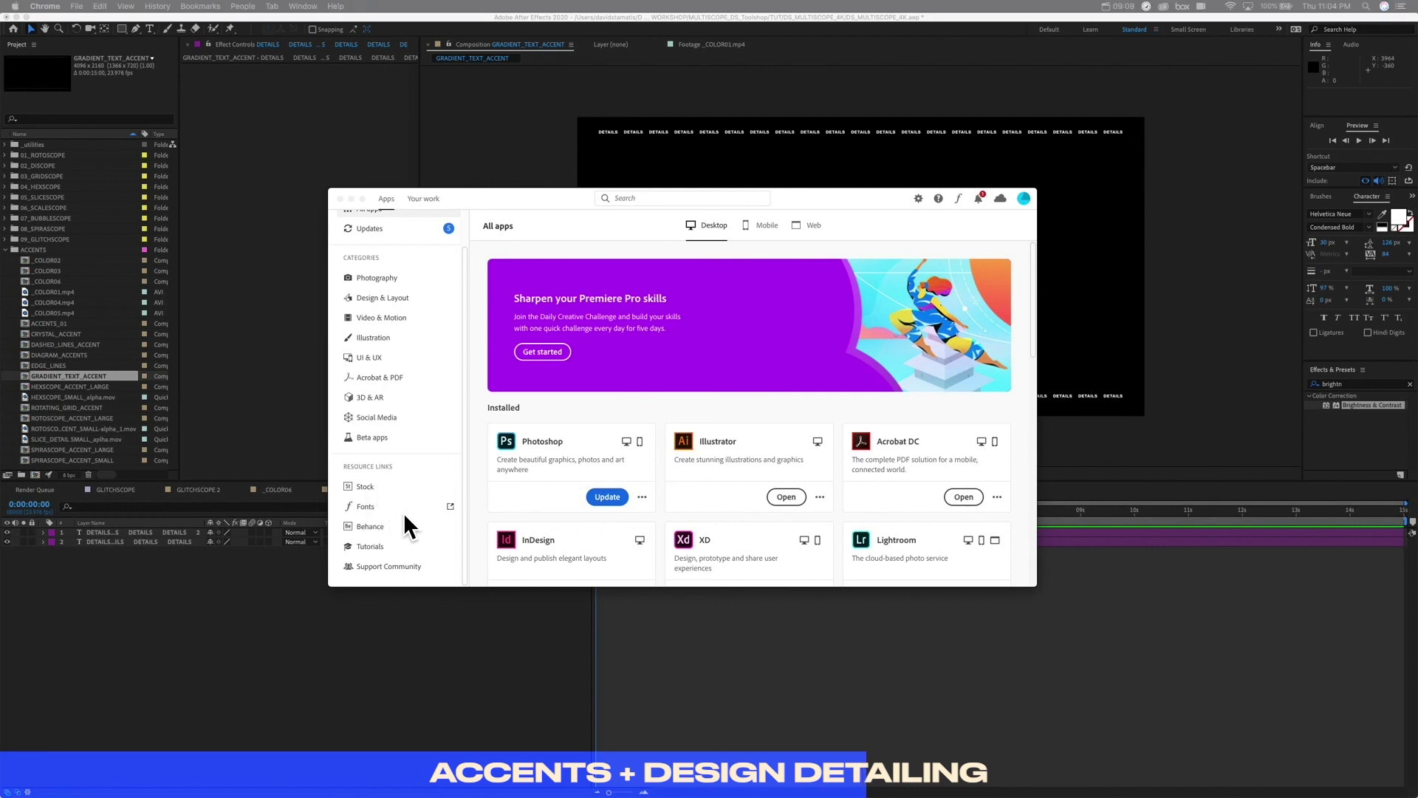
drag(544, 201, 557, 267)
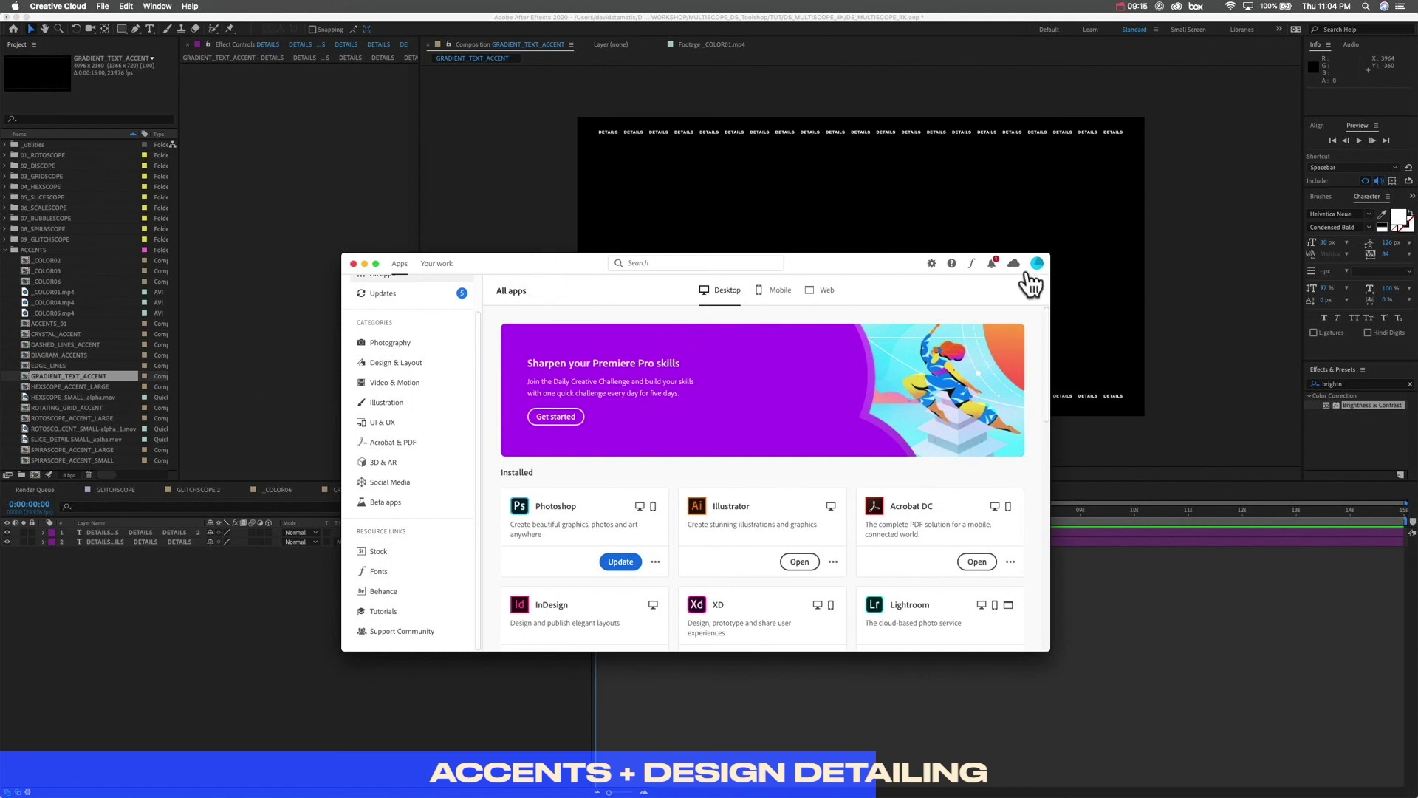
drag(545, 266, 554, 271)
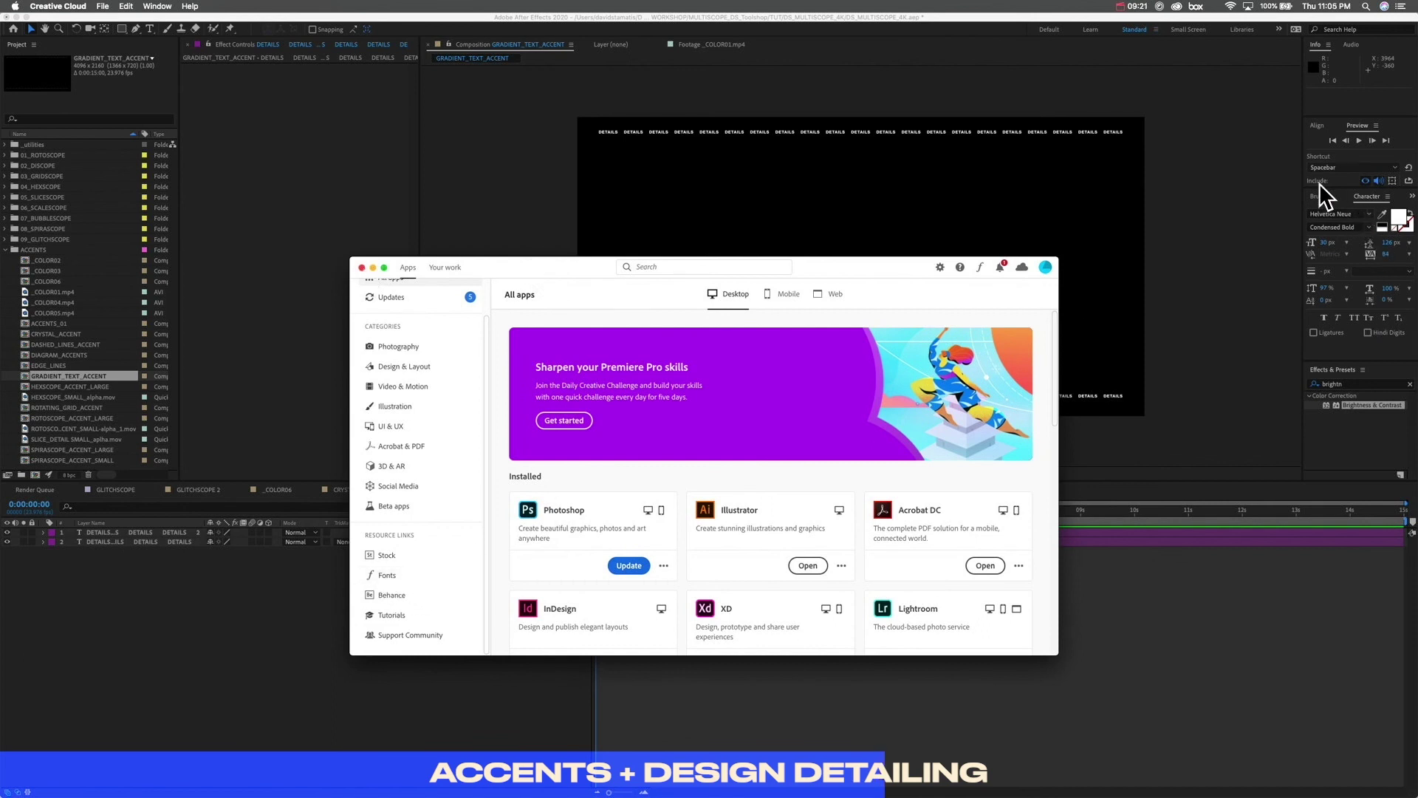
click(1232, 213)
Step: Select the whole upper DETAILS line, review the available font styles, and enter a font size of 30 px
click(1066, 136)
double_click(1069, 137)
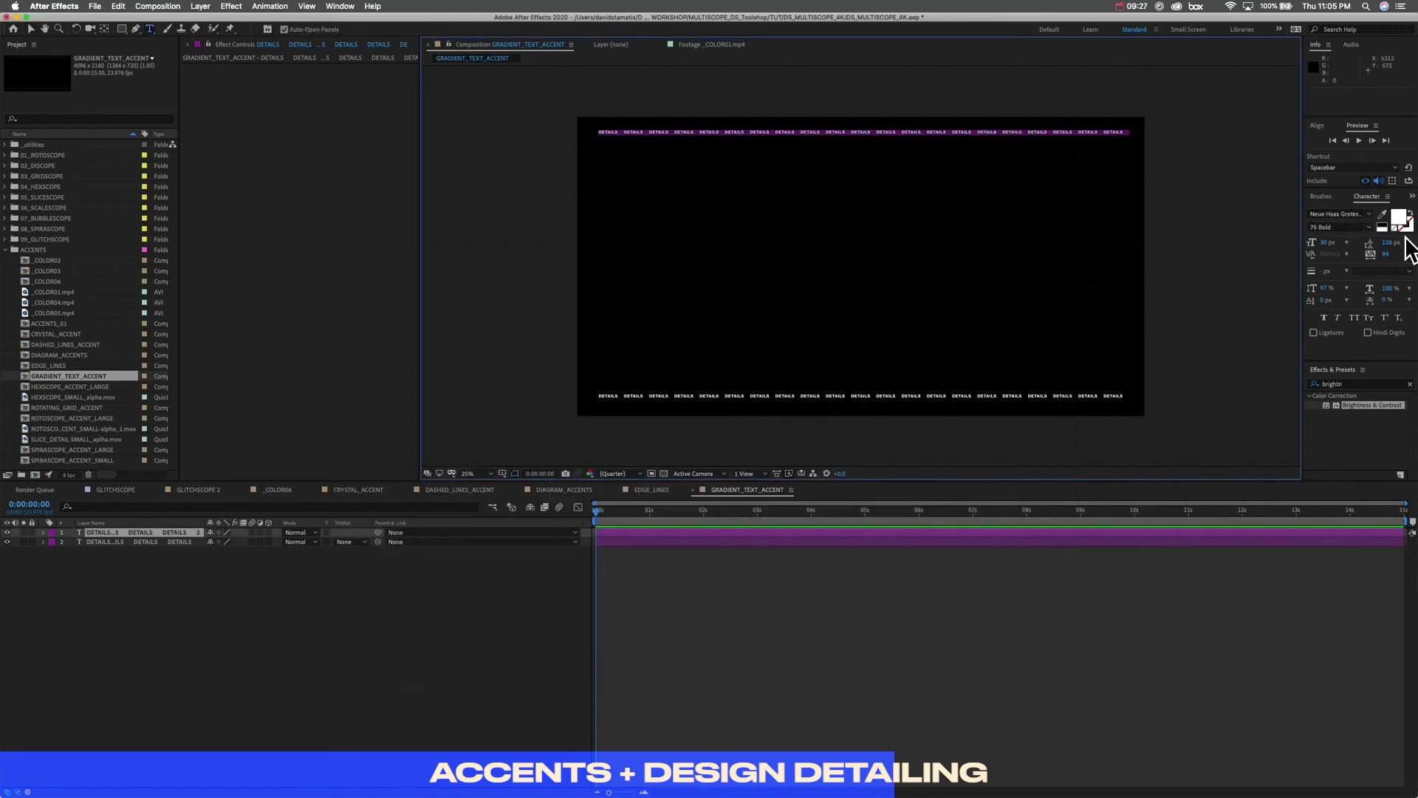
click(1364, 227)
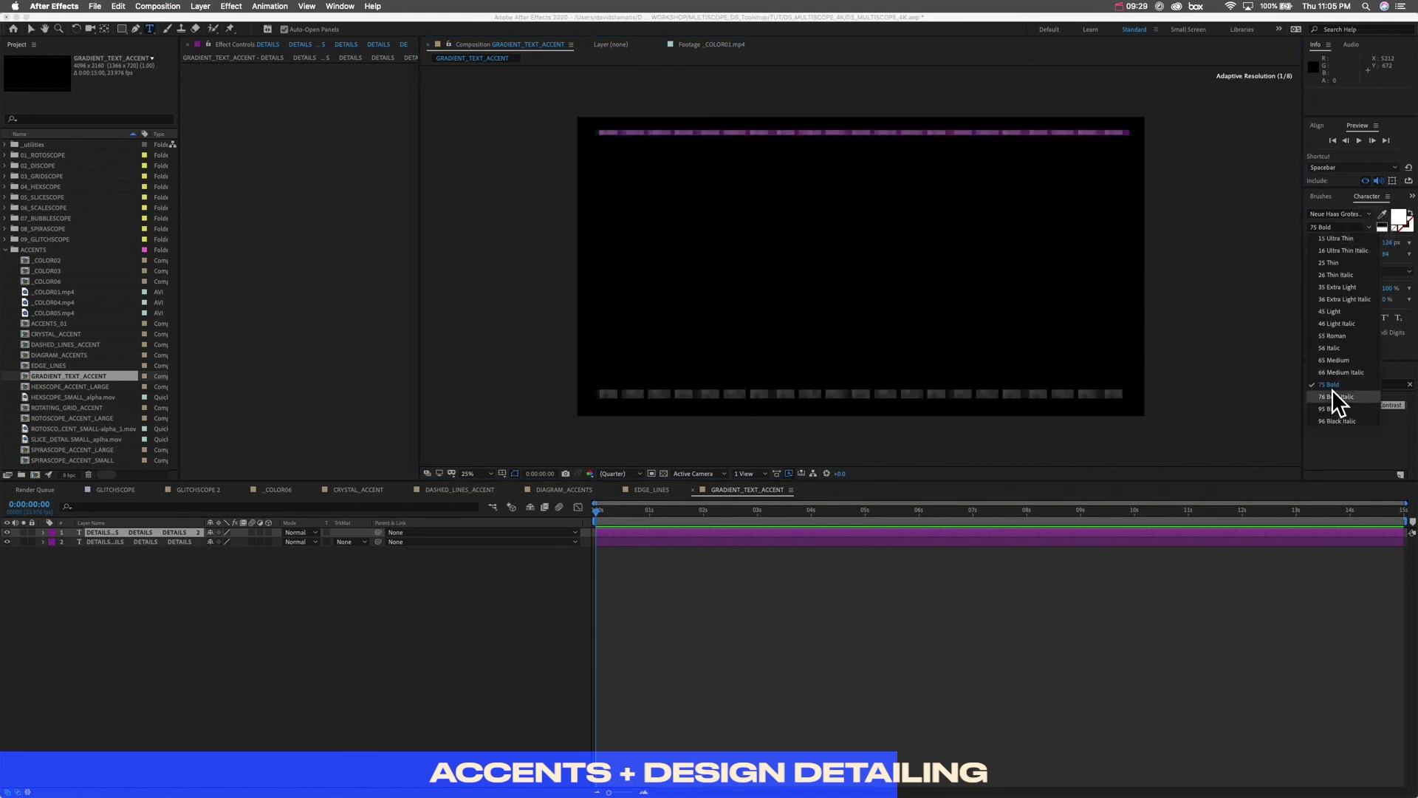
click(1238, 200)
click(1328, 243)
text(30)
key(Return)
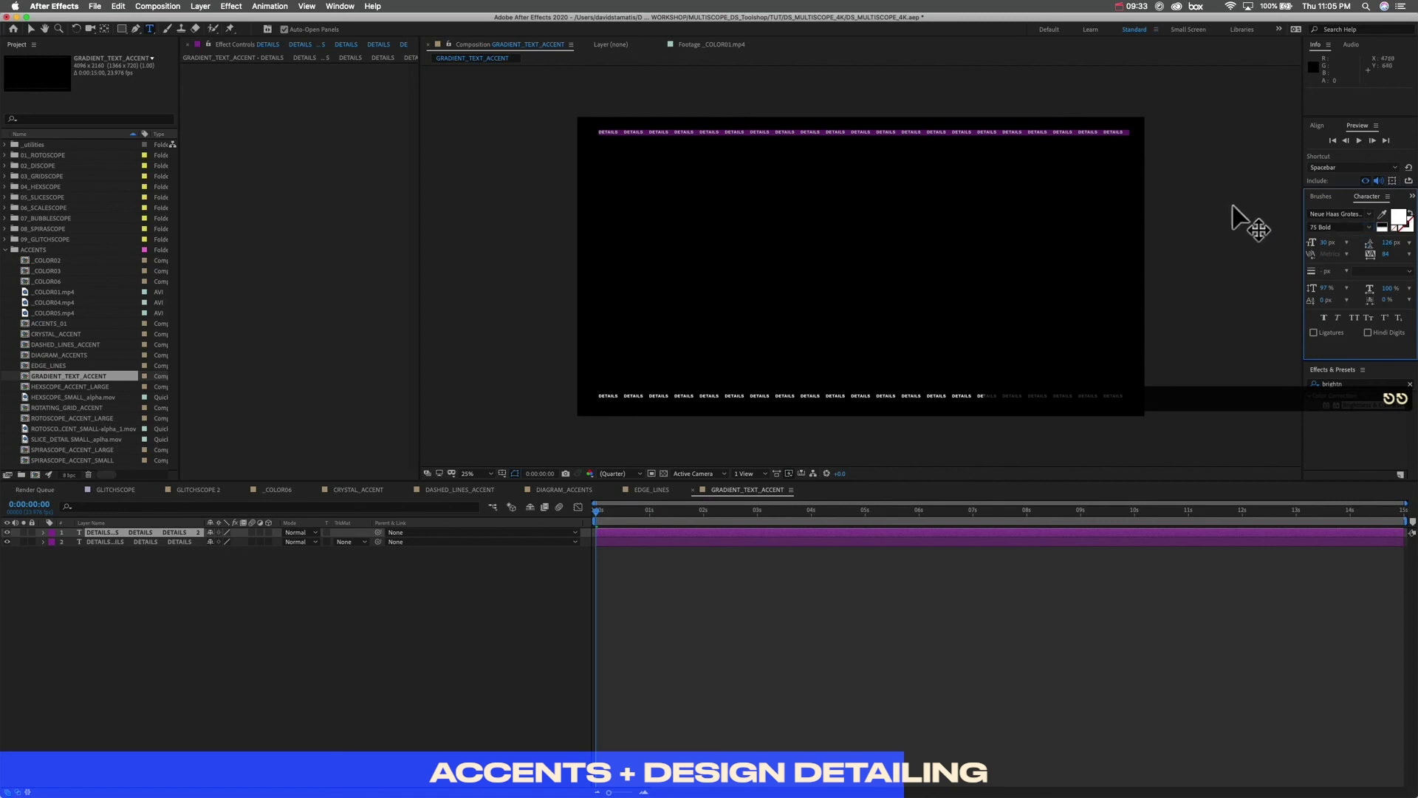
Step: Finish editing the upper DETAILS line, switch to the Selection tool, and deselect the text layer
click(1213, 203)
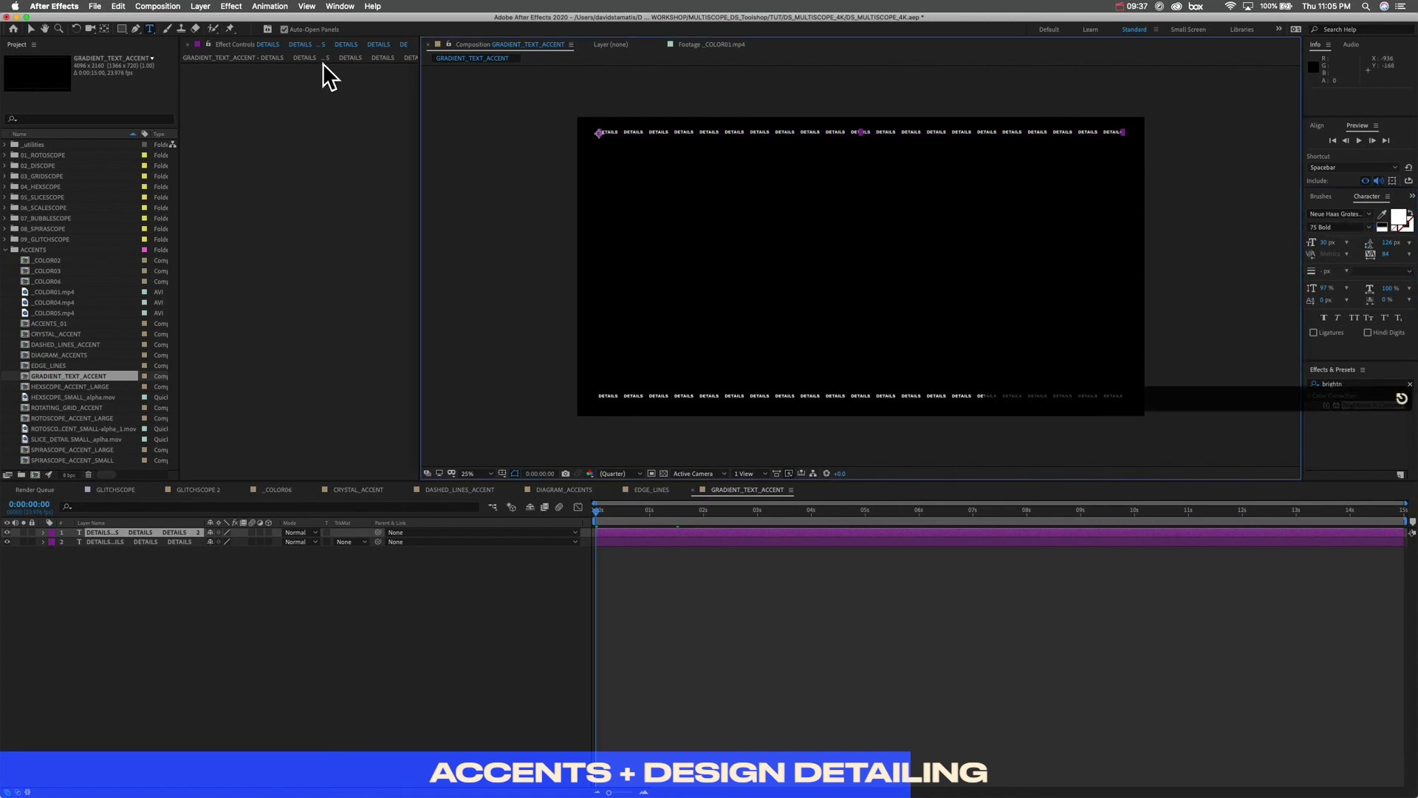
click(30, 29)
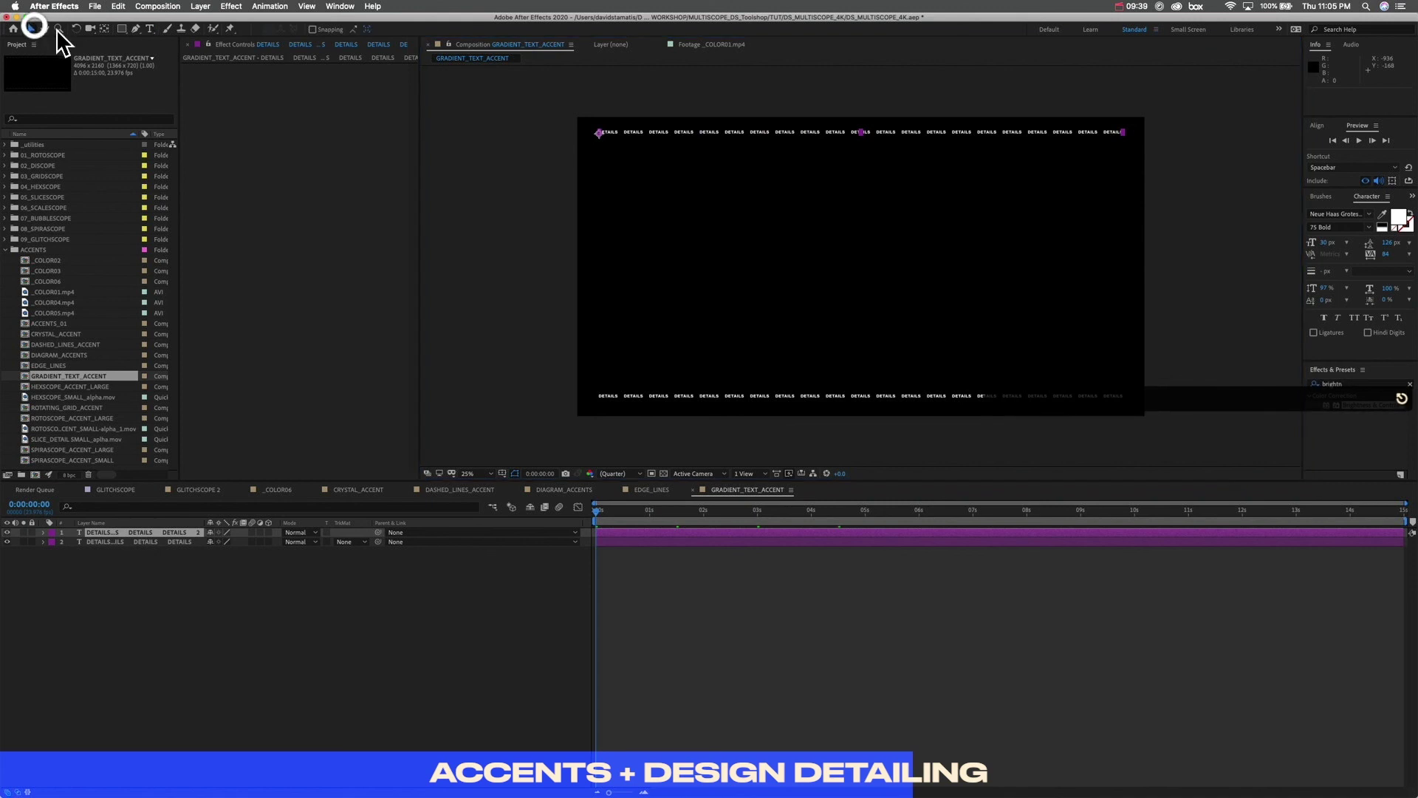
click(535, 167)
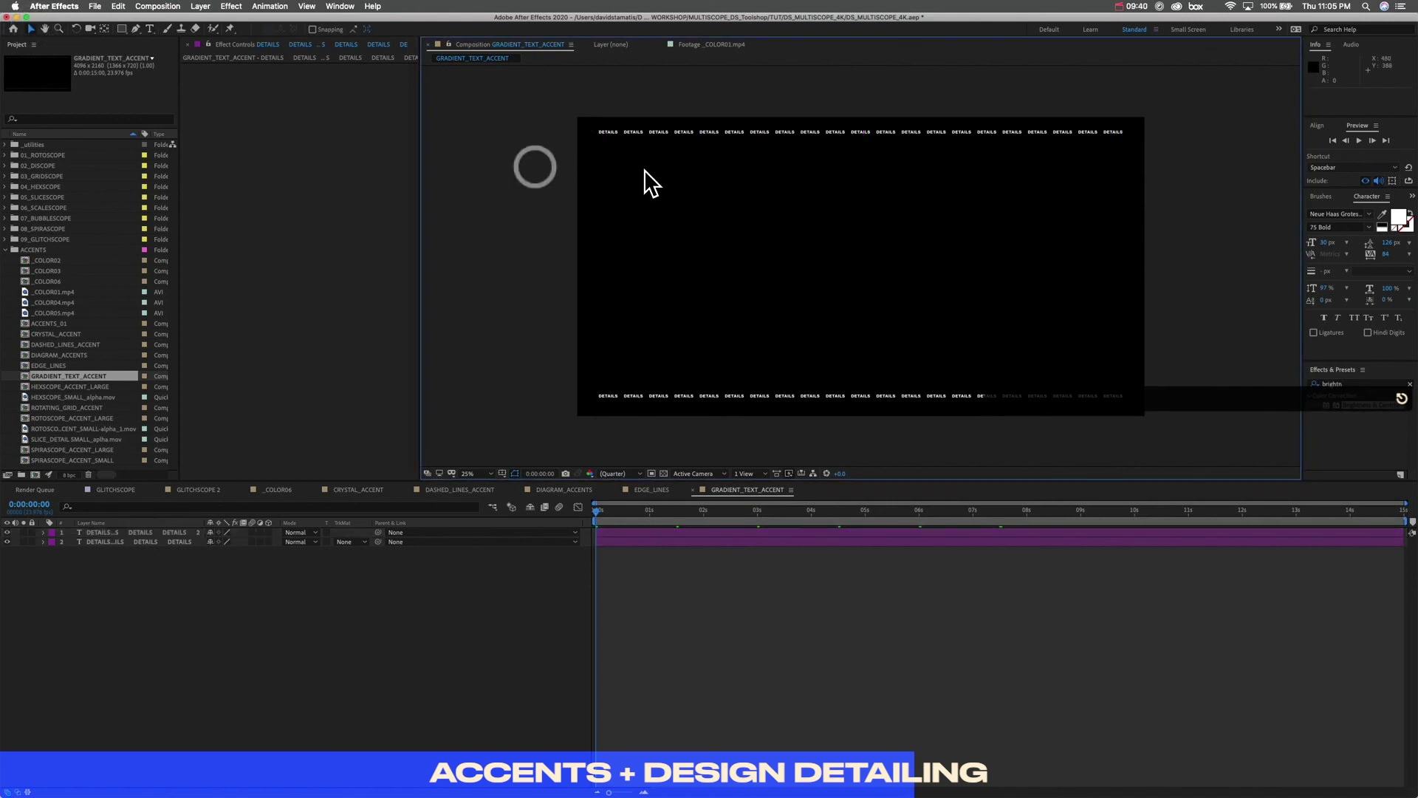
Step: View the Creative Cloud desktop app once more and return to After Effects
click(1179, 6)
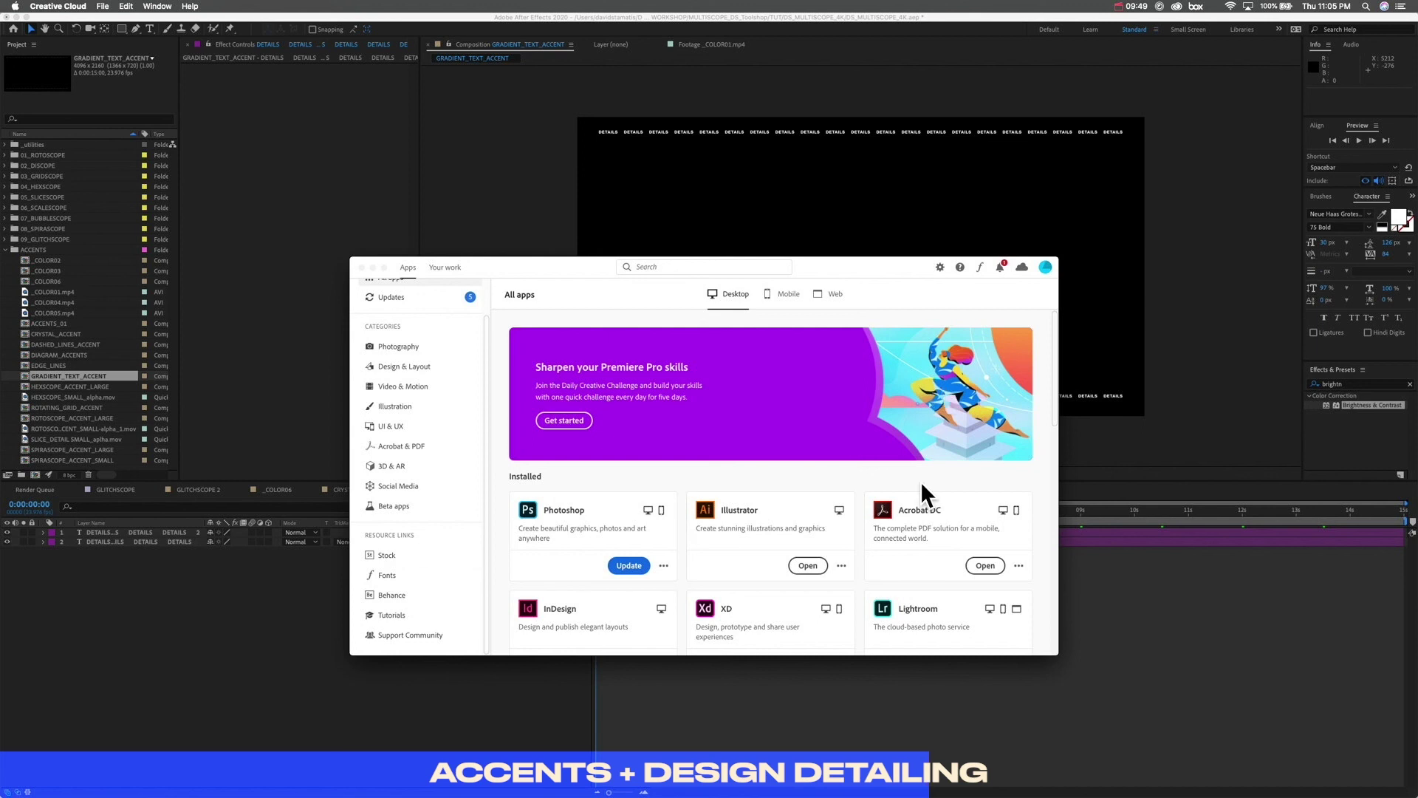
click(477, 213)
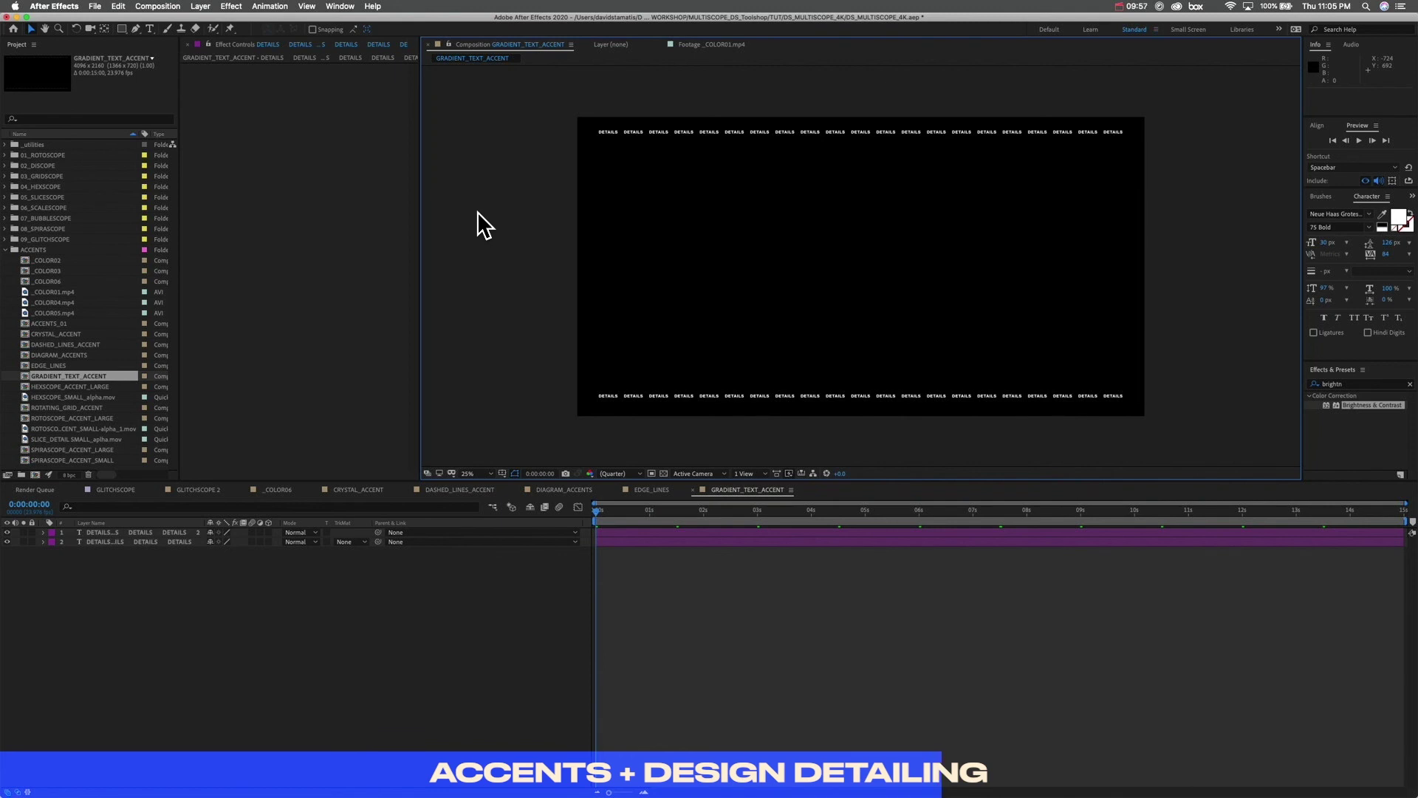
Step: Preview the DETAILS lines in the GRADIENT_TEXT_ACCENT composition from the start
click(74, 385)
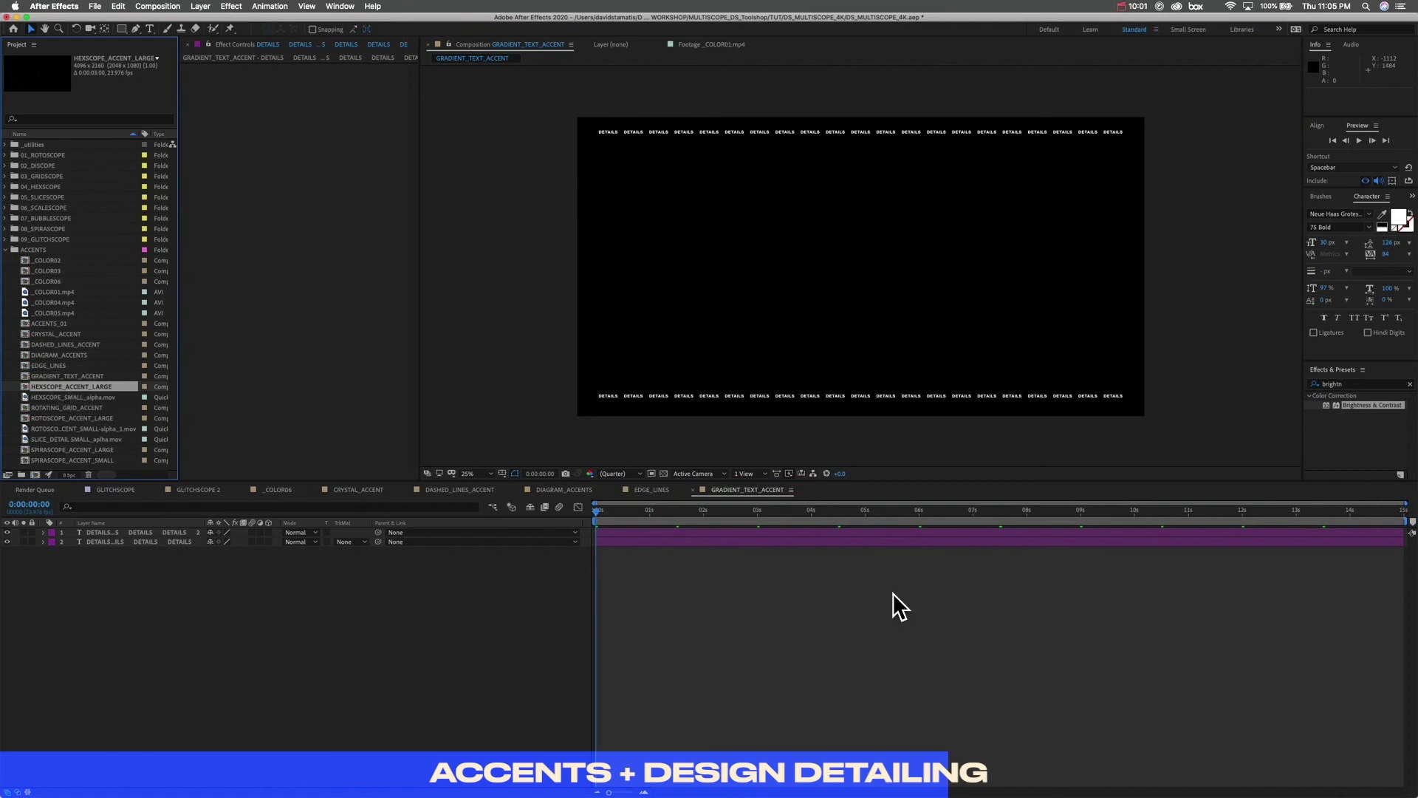
click(660, 511)
key(space)
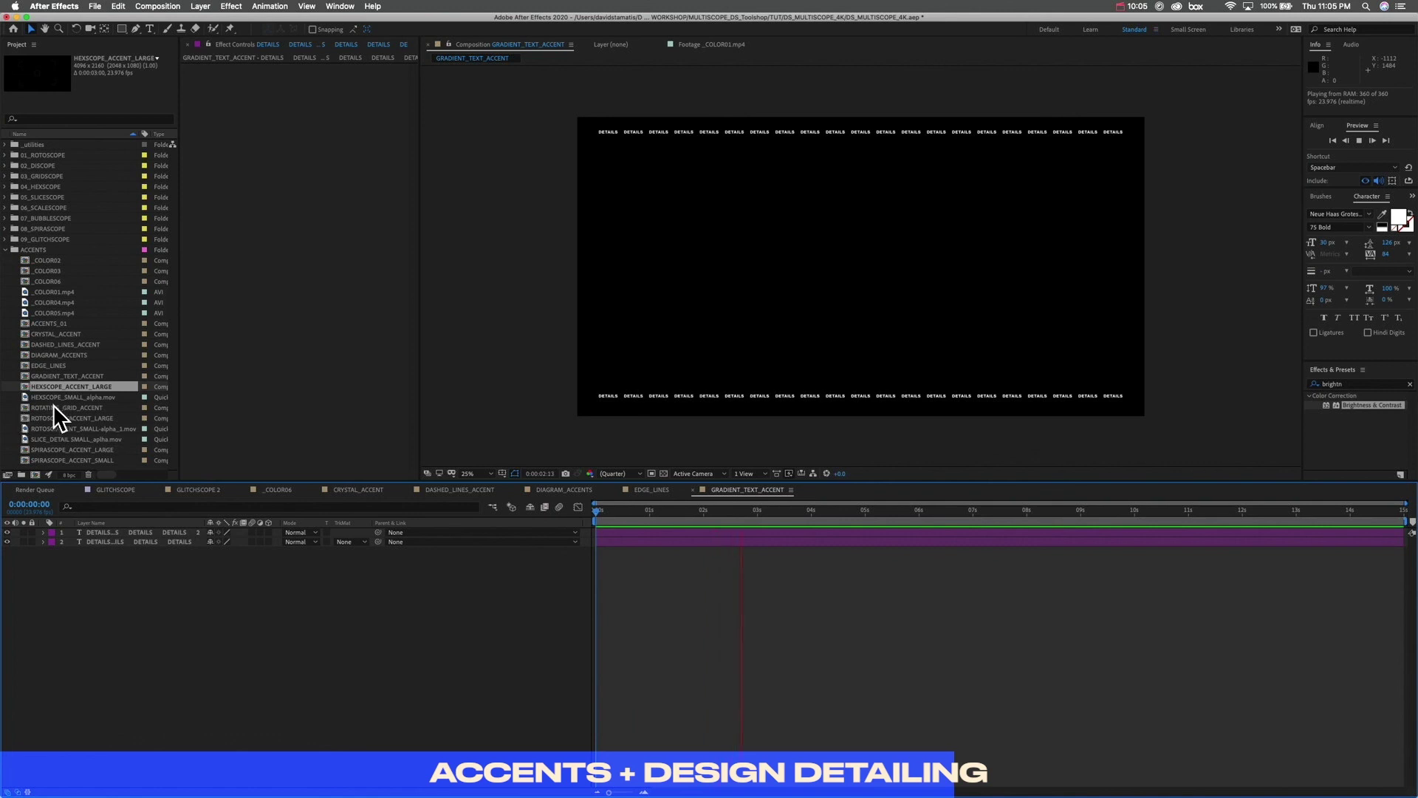
key(space)
Step: Open the HEXSCOPE_ACCENT_LARGE composition, turn off its transparency grid, and return to 0:00:00:00
double_click(69, 386)
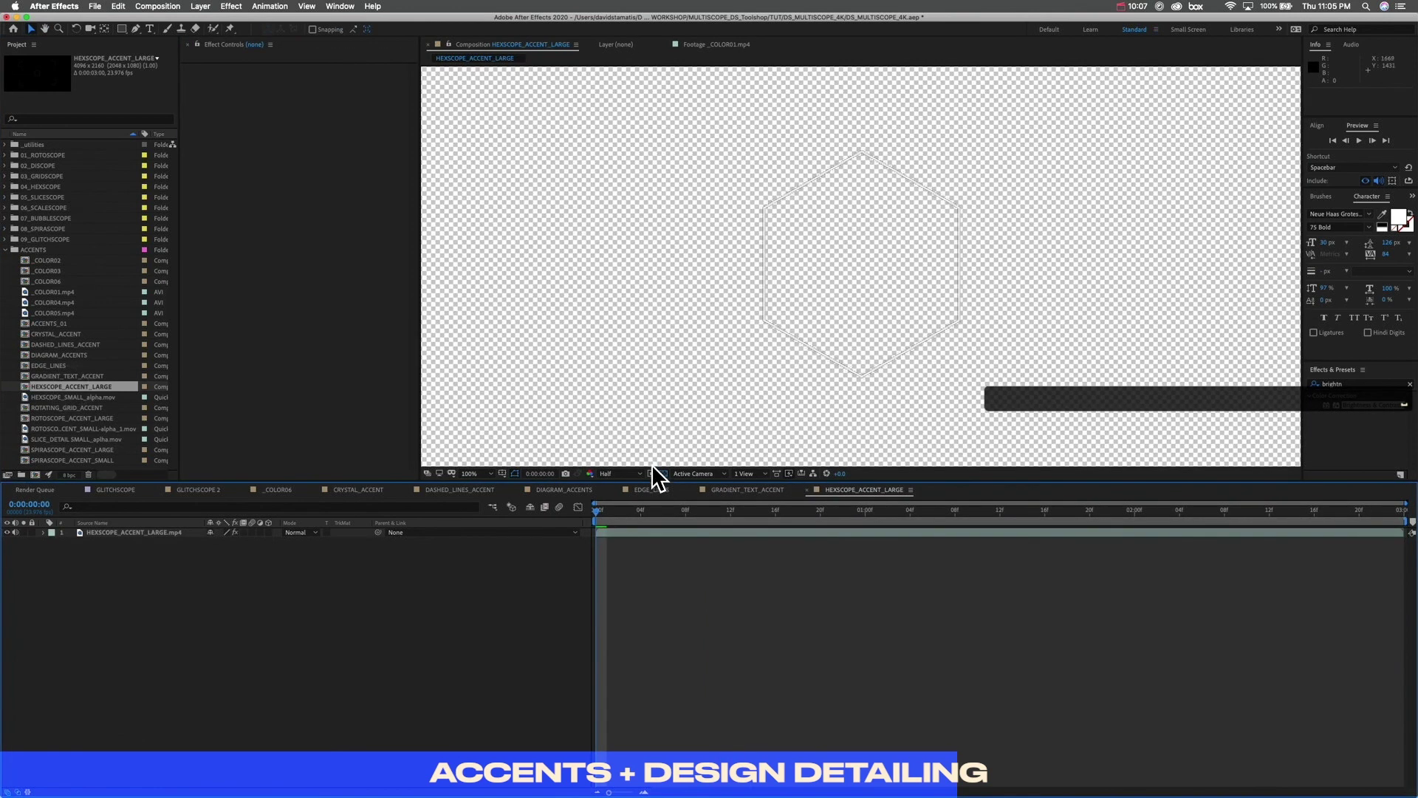
click(665, 474)
drag(583, 517, 356, 465)
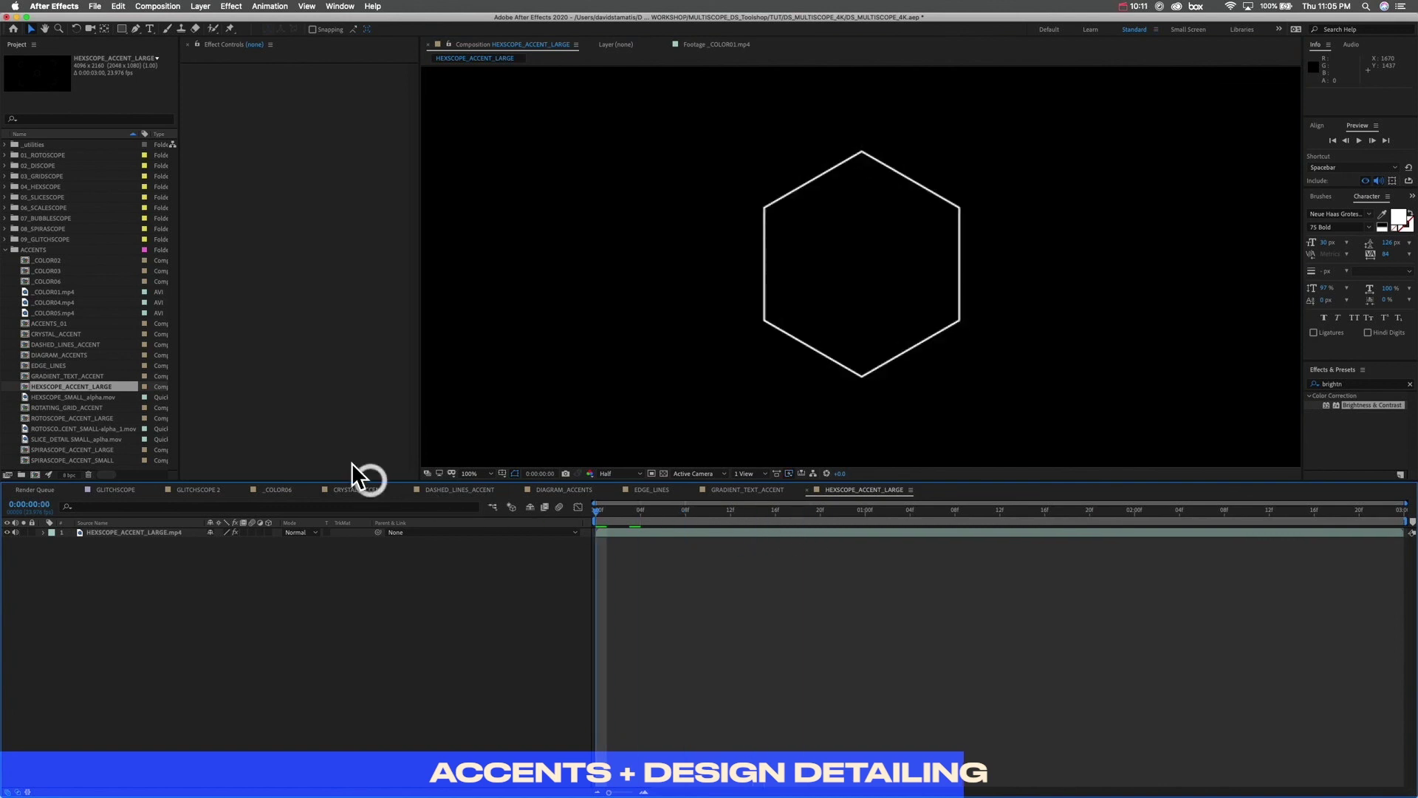
Step: Look at DIAGRAM_ACCENTS for comparison, return to HEXSCOPE_ACCENT_LARGE, and preview its full-frame hexagon animation
double_click(59, 354)
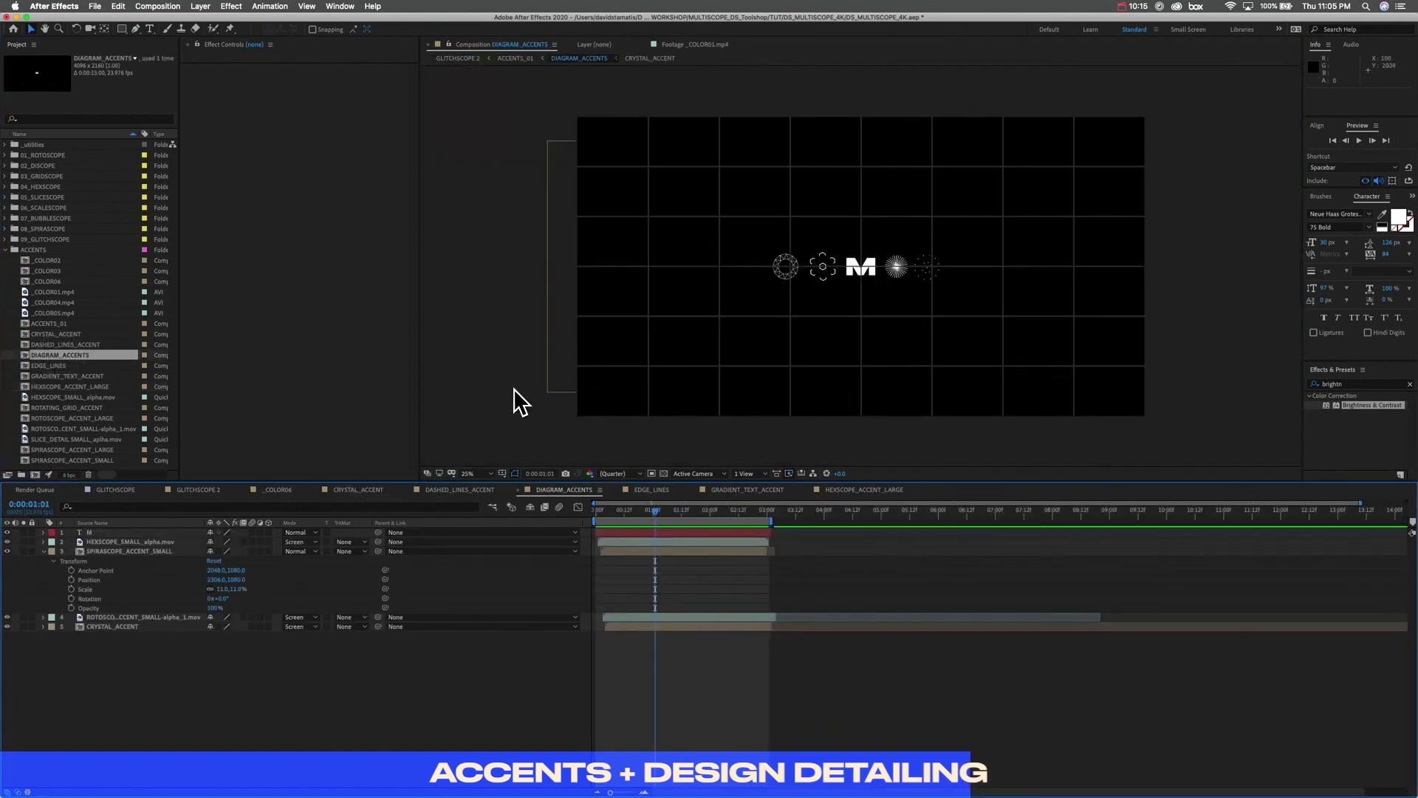
double_click(82, 387)
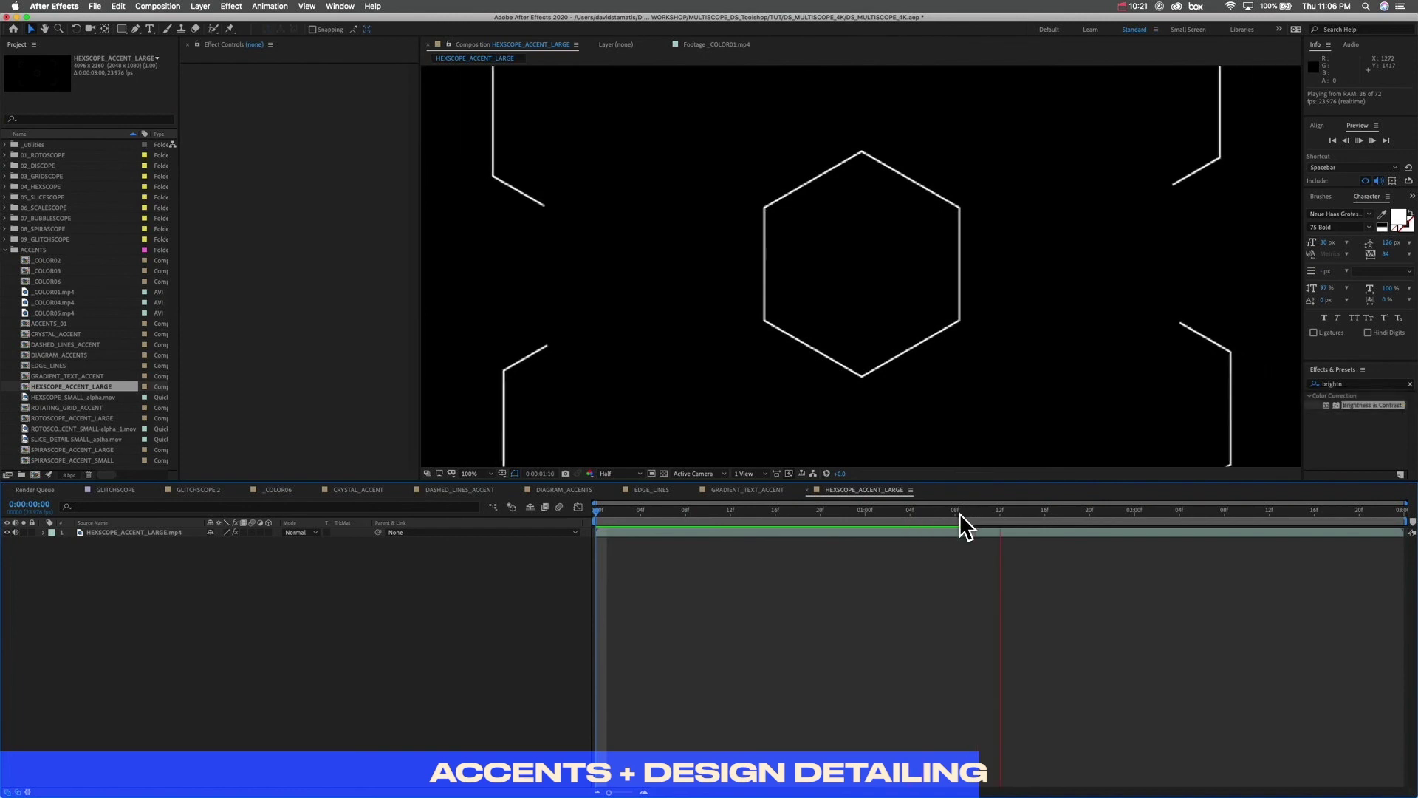
key(super+minus)
key(super+minus)
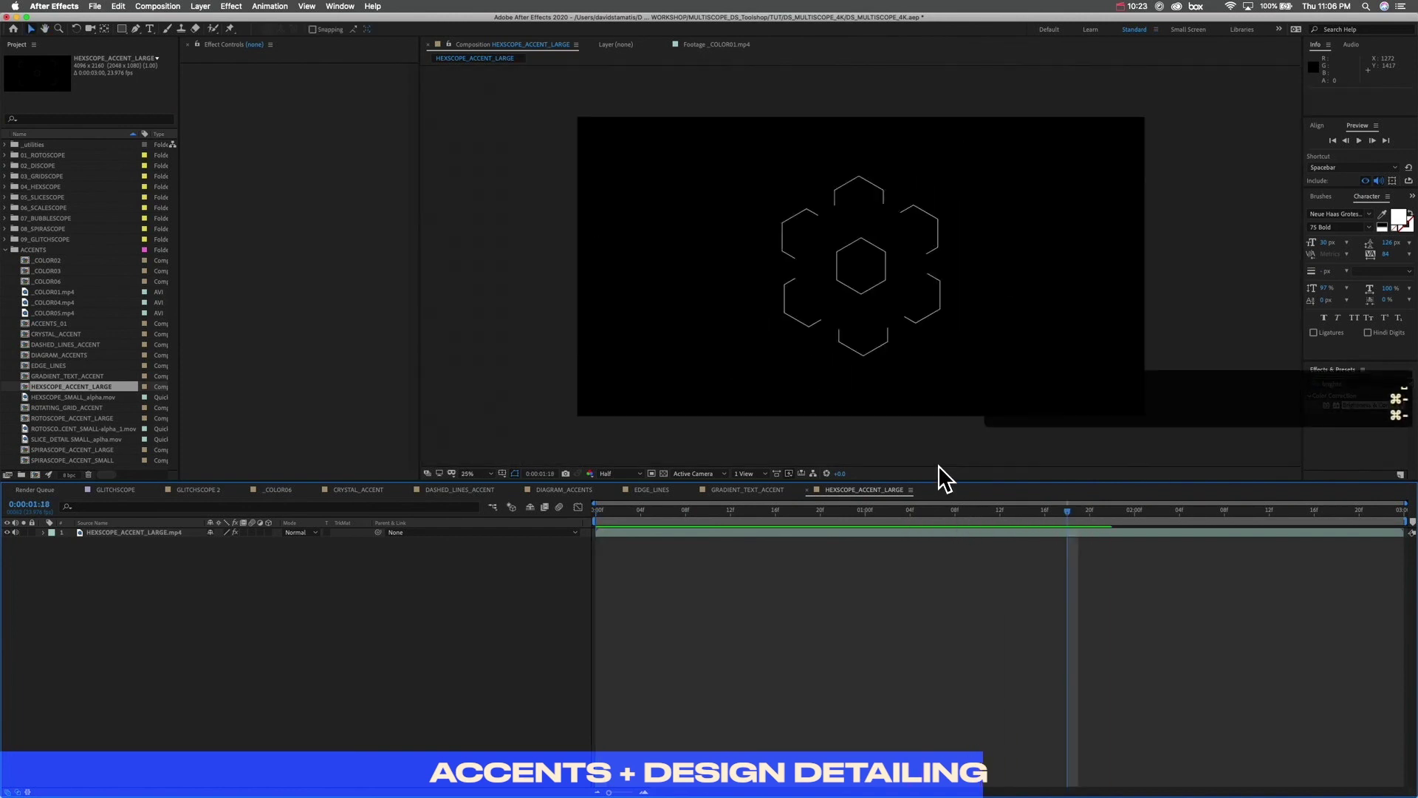
key(space)
key(space)
drag(964, 512, 509, 514)
key(space)
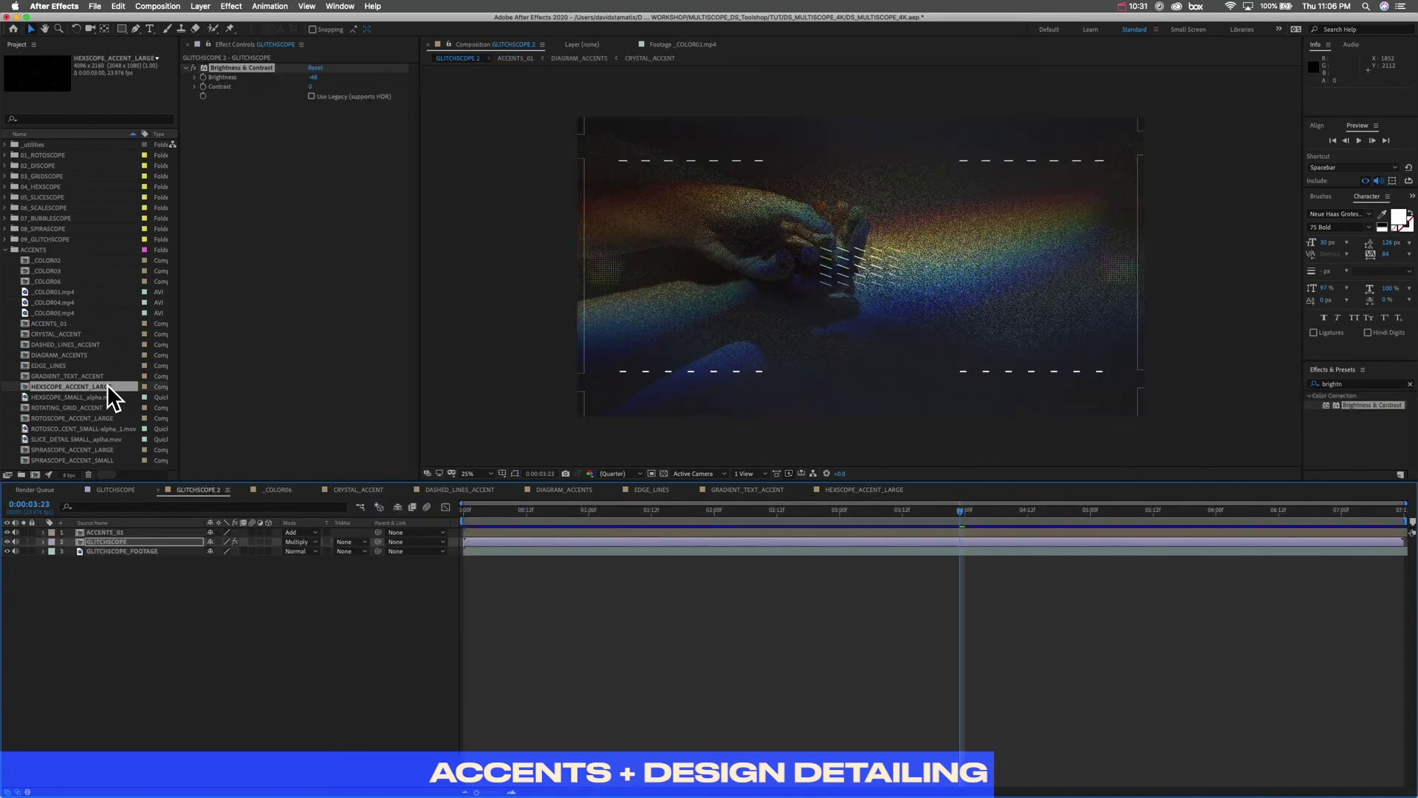
Step: Add HEXSCOPE_ACCENT_LARGE as the top layer in GLITCHSCOPE 2 and preview the composition from the start
drag(111, 395, 856, 271)
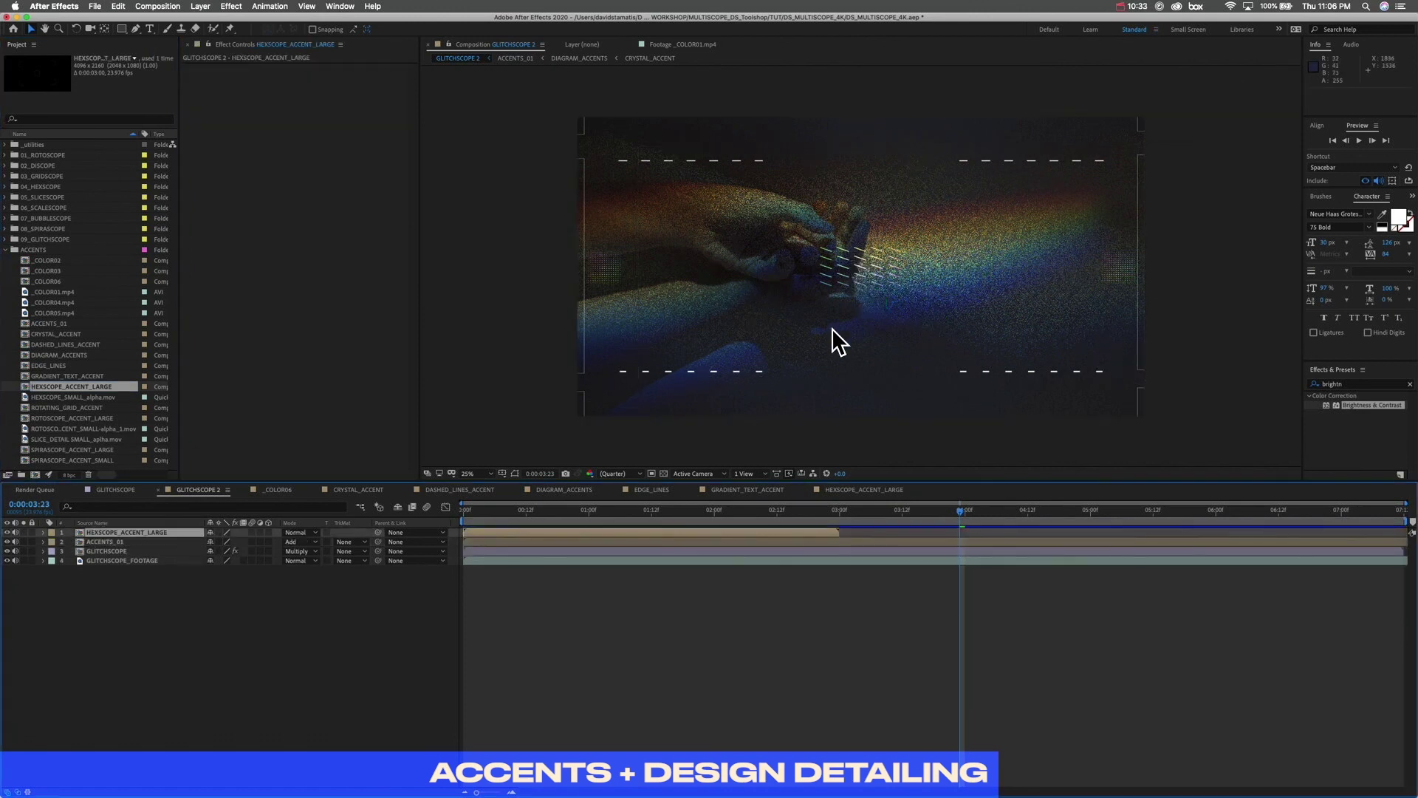
drag(722, 504, 451, 495)
key(space)
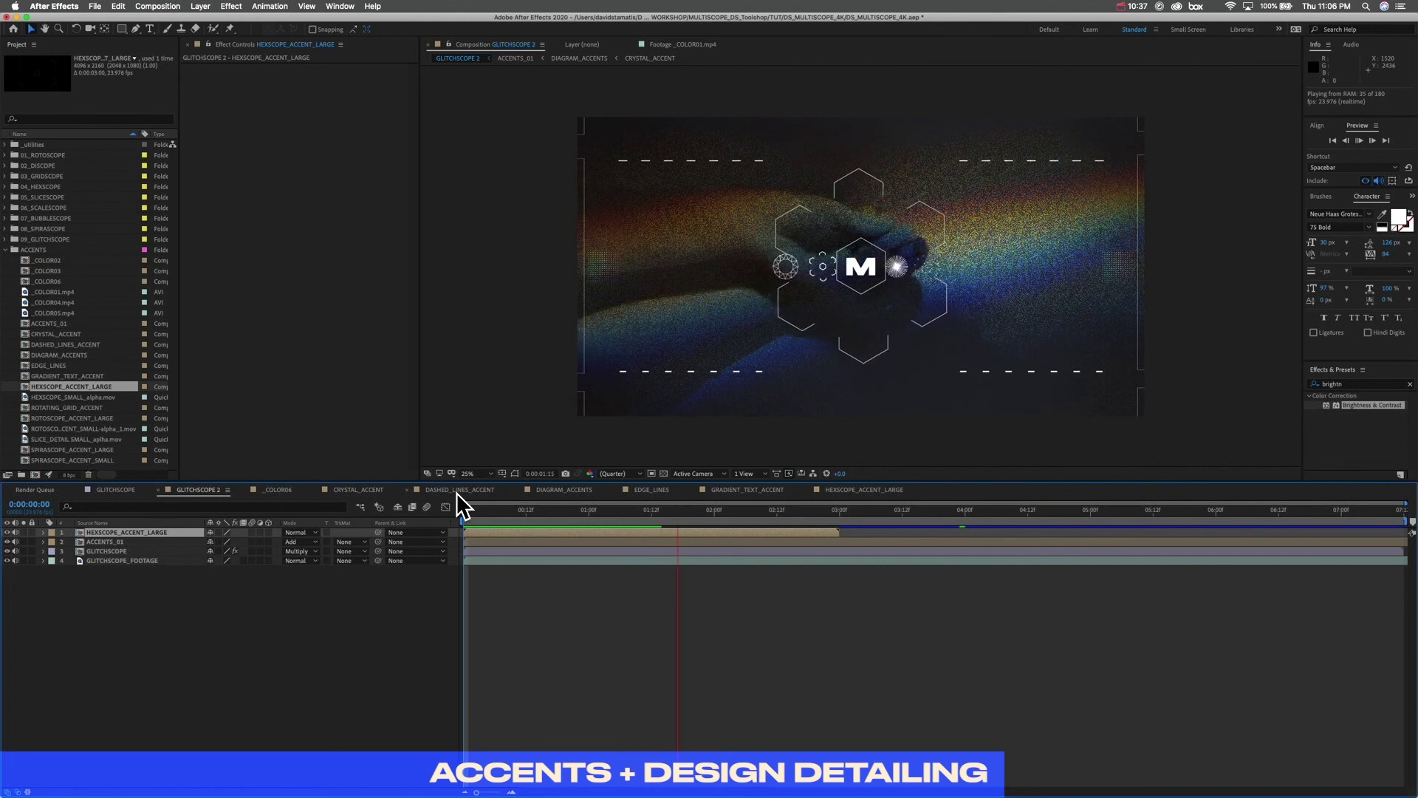
Step: View the HEXSCOPE_SMALL_alpha.mov footage with its transparency grid toggled, and scrub GLITCHSCOPE 2 to 0:00:00:10
double_click(64, 396)
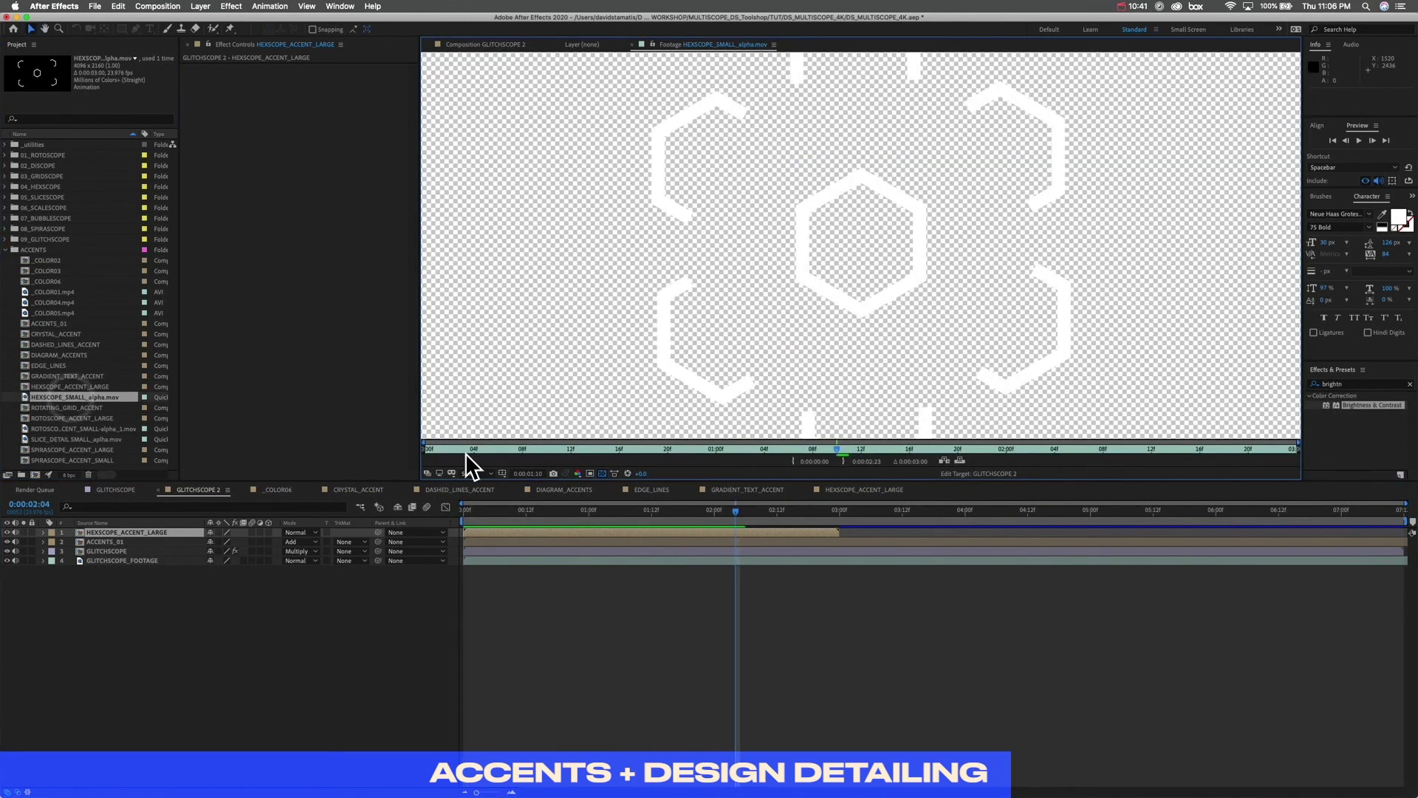
click(591, 473)
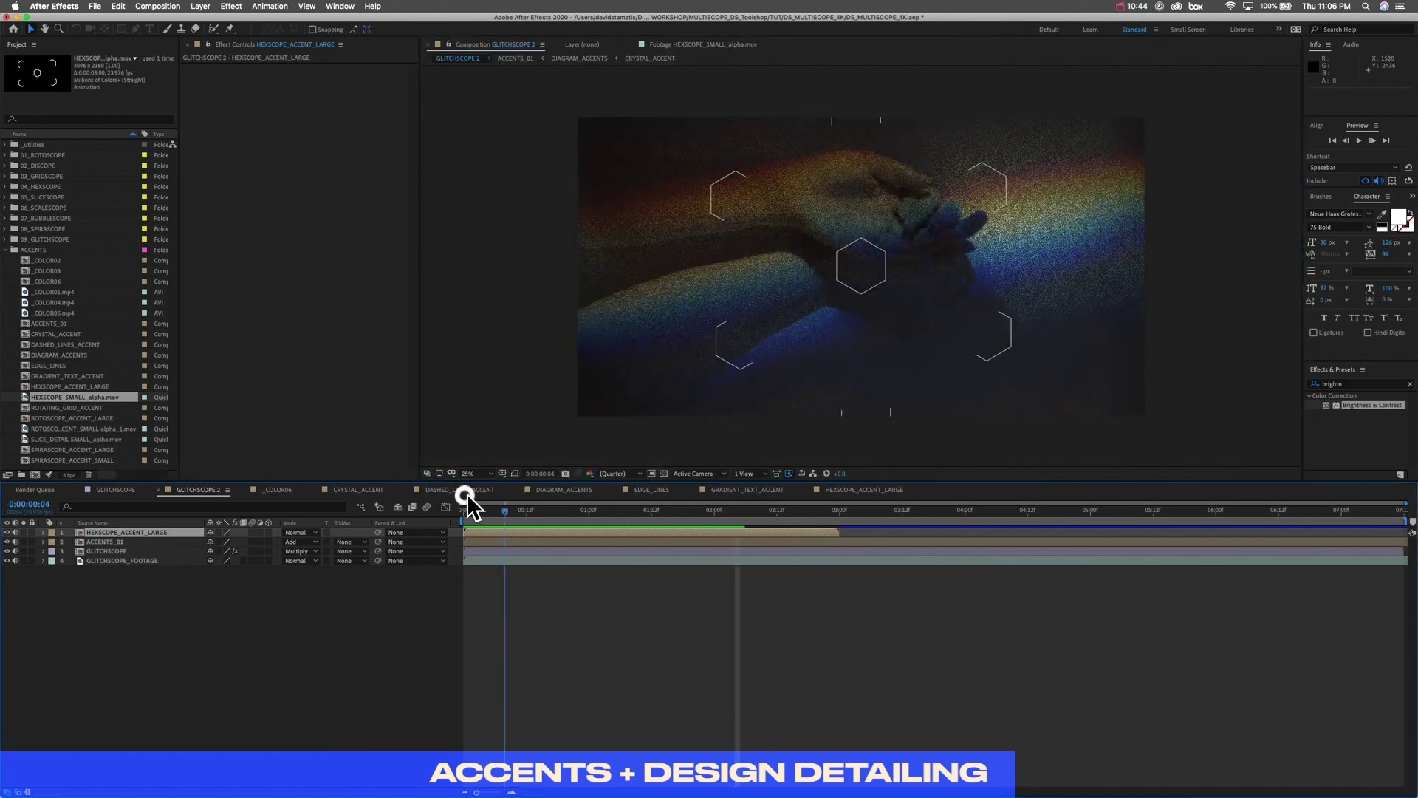
drag(468, 502, 516, 508)
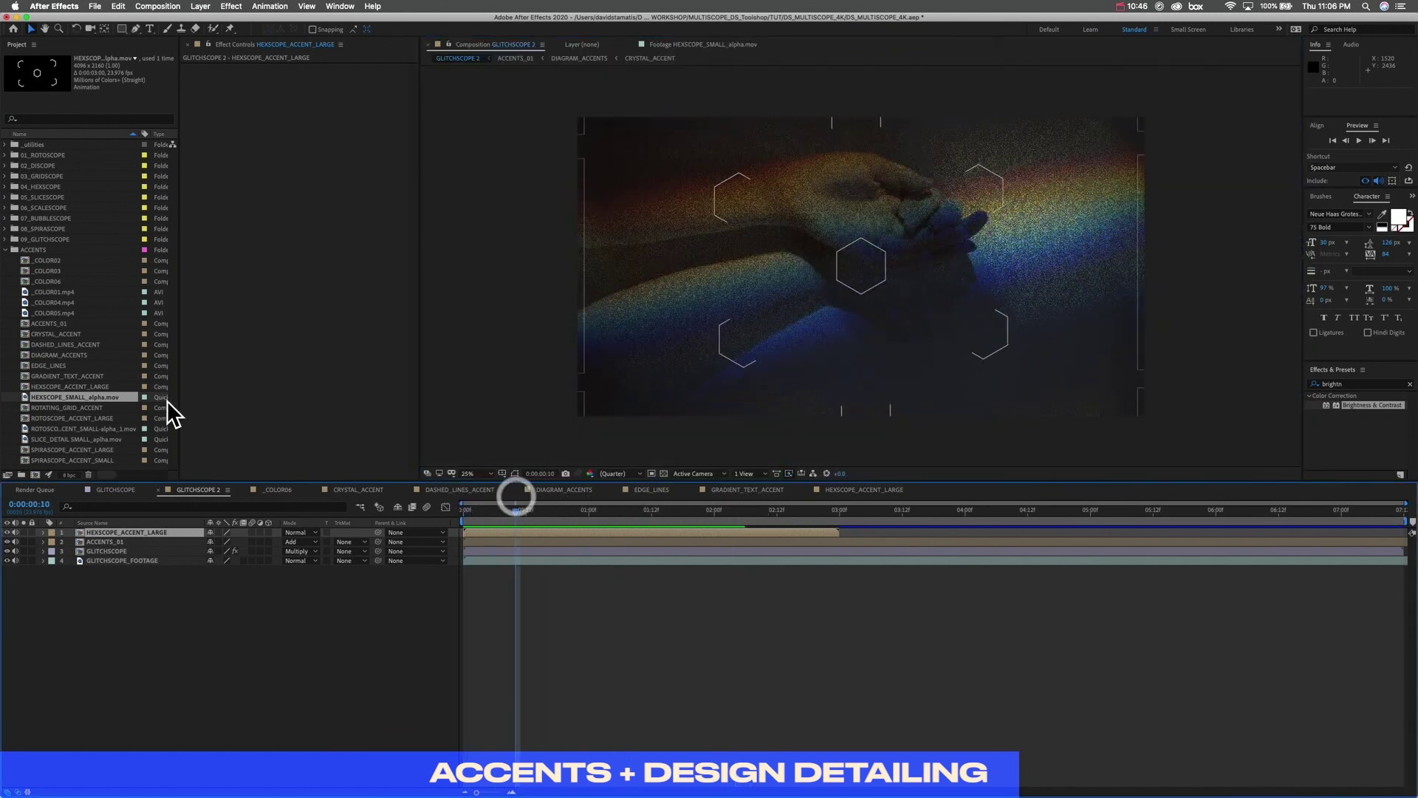
Step: Reopen the HEXSCOPE_SMALL_alpha.mov footage and open the ROTATING_GRID_ACCENT composition for review
double_click(81, 396)
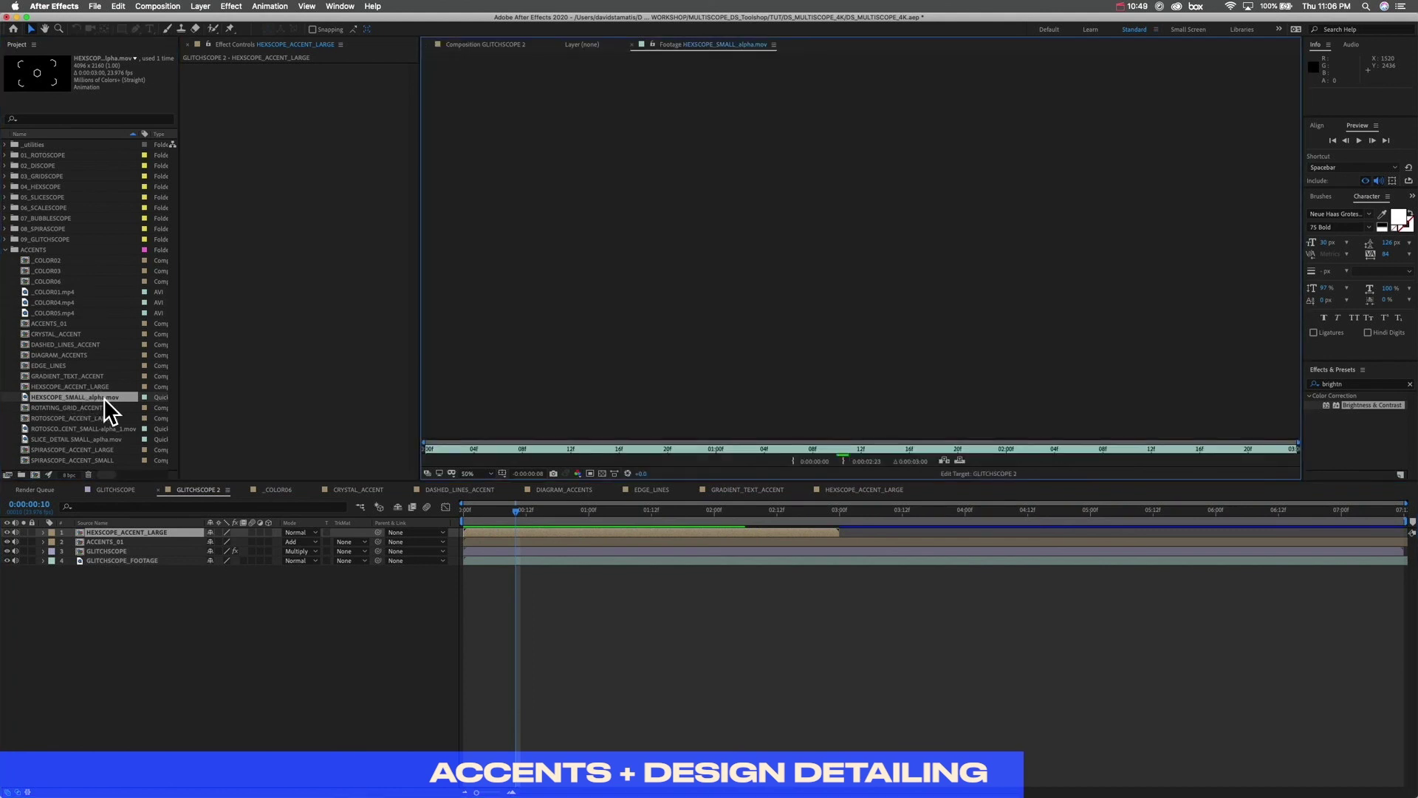
double_click(83, 408)
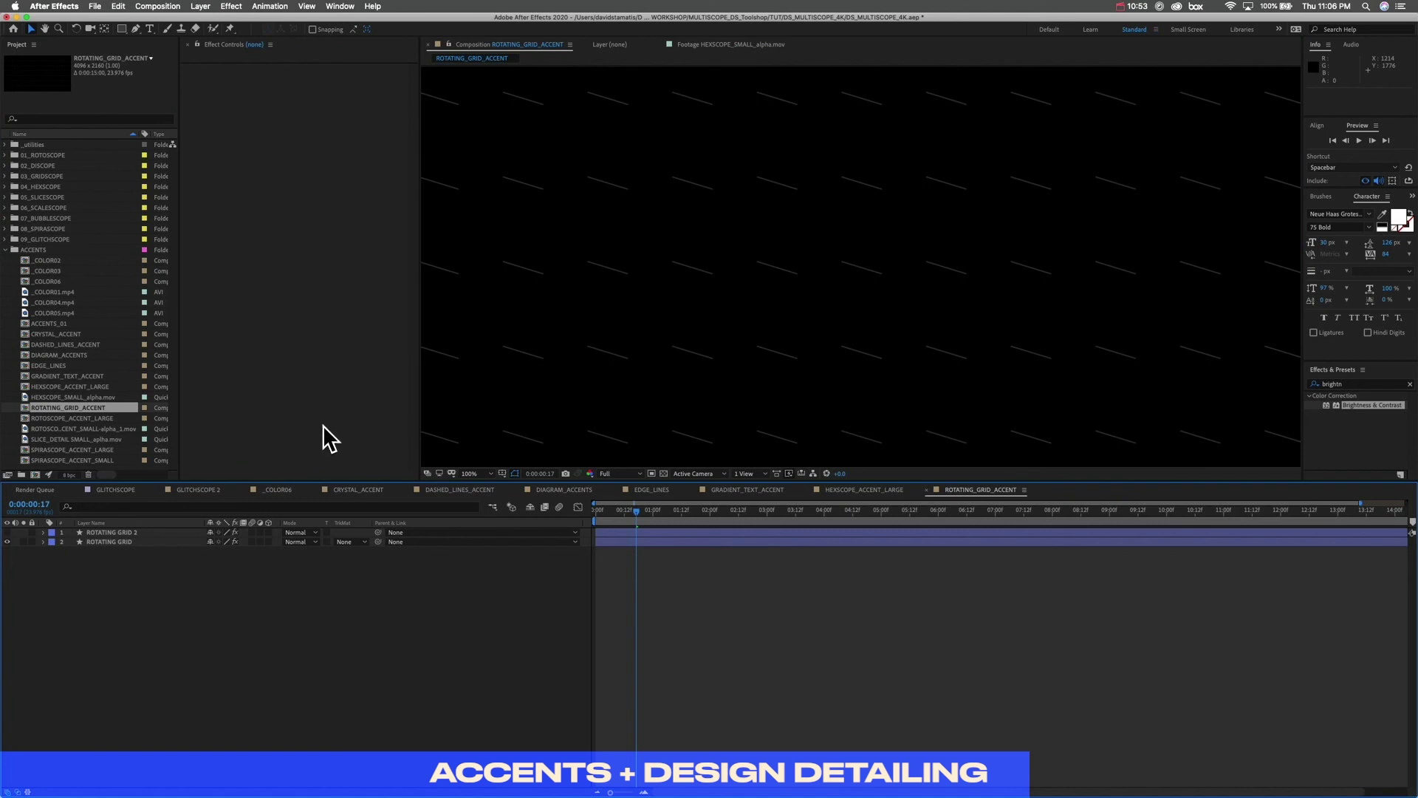
Step: Preview the ROTATING_GRID_ACCENT animation from the start of the composition with the whole frame in view
drag(649, 512, 555, 499)
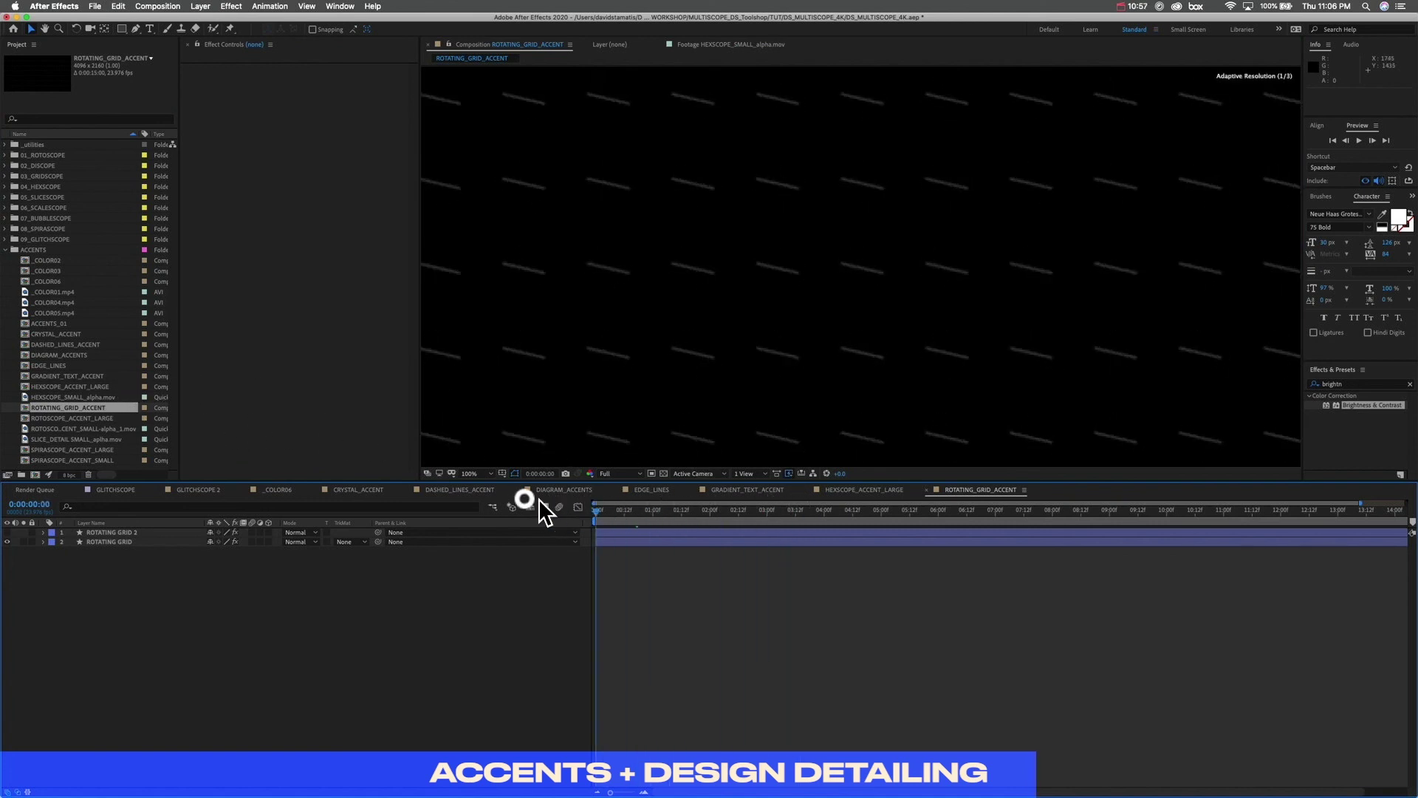
key(space)
key(space)
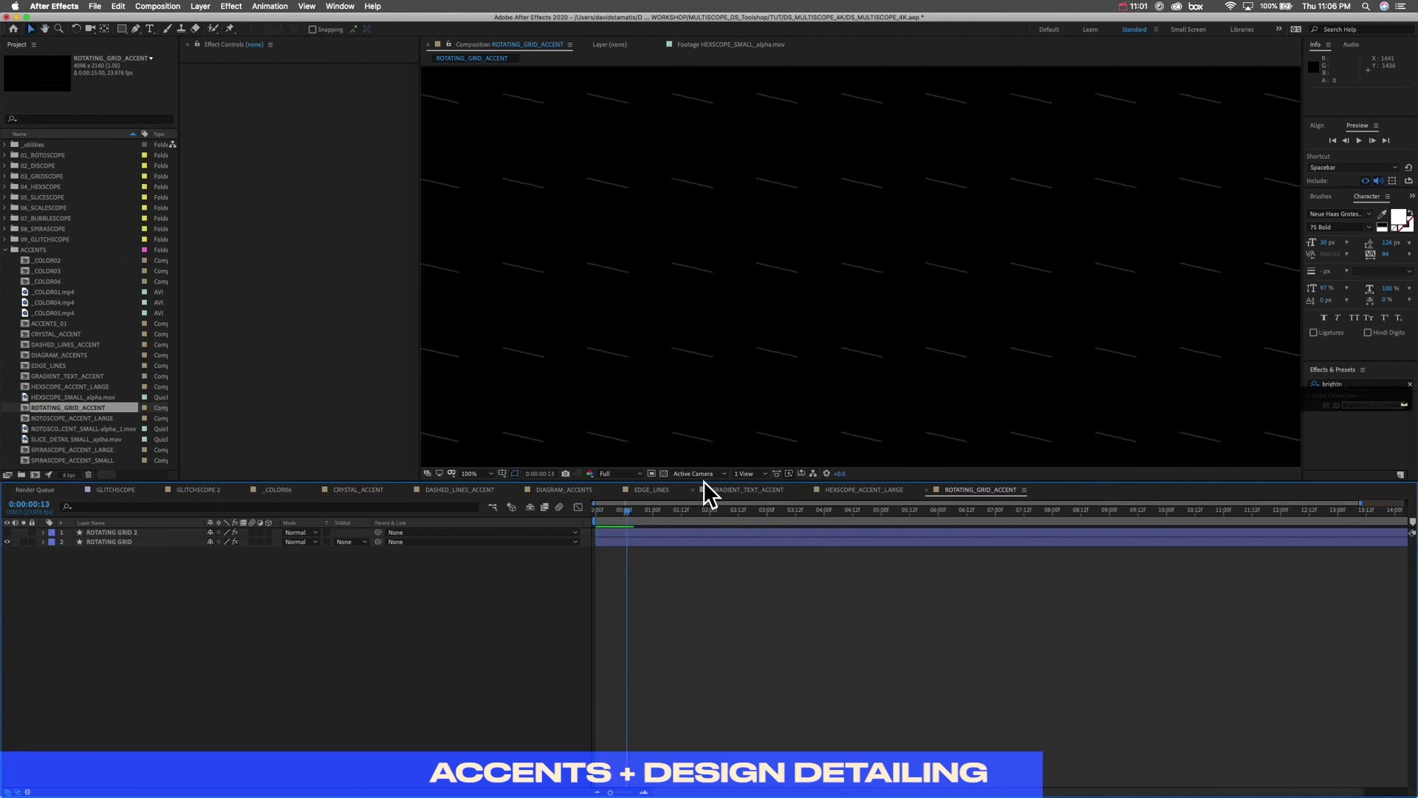
key(super+minus)
key(super+minus)
key(super+equal)
key(super+minus)
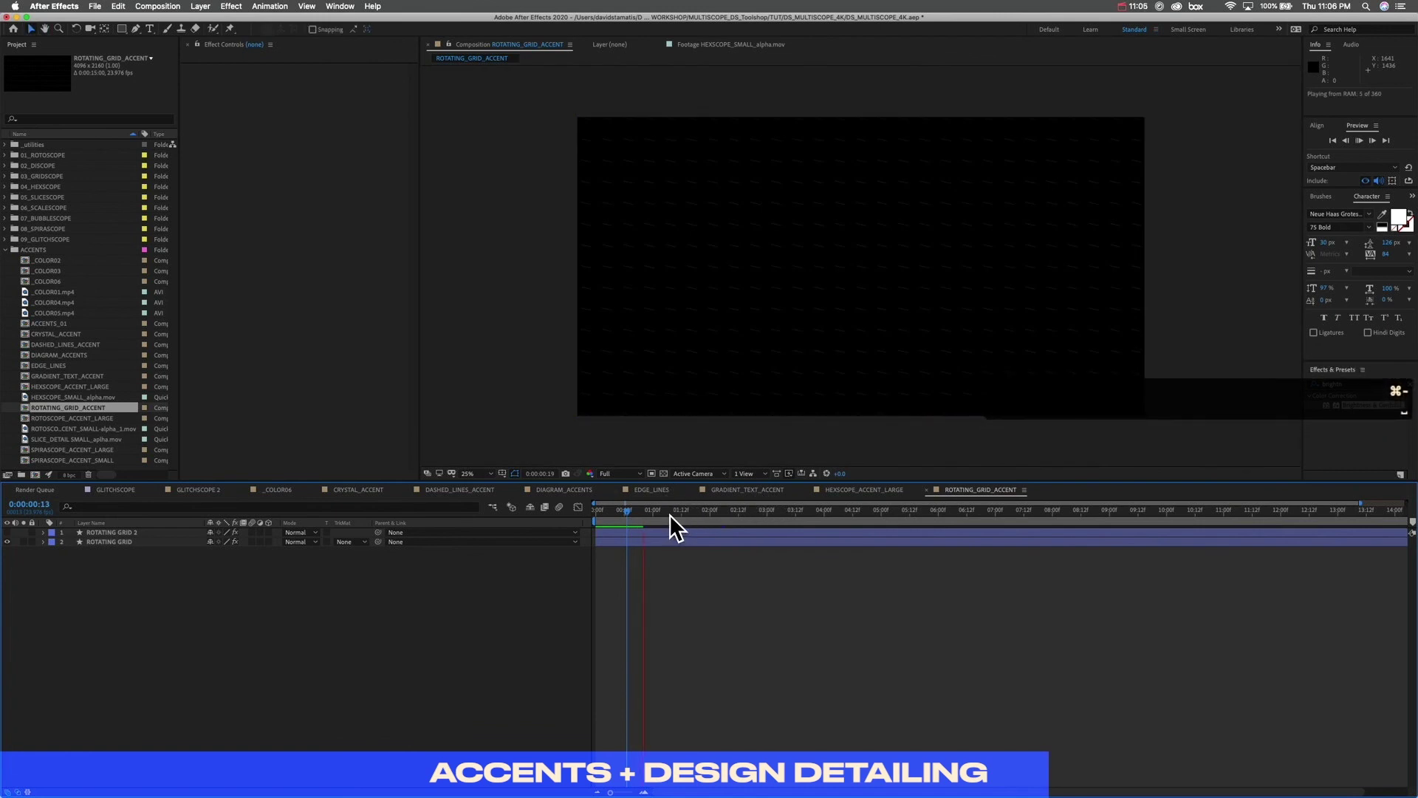
key(space)
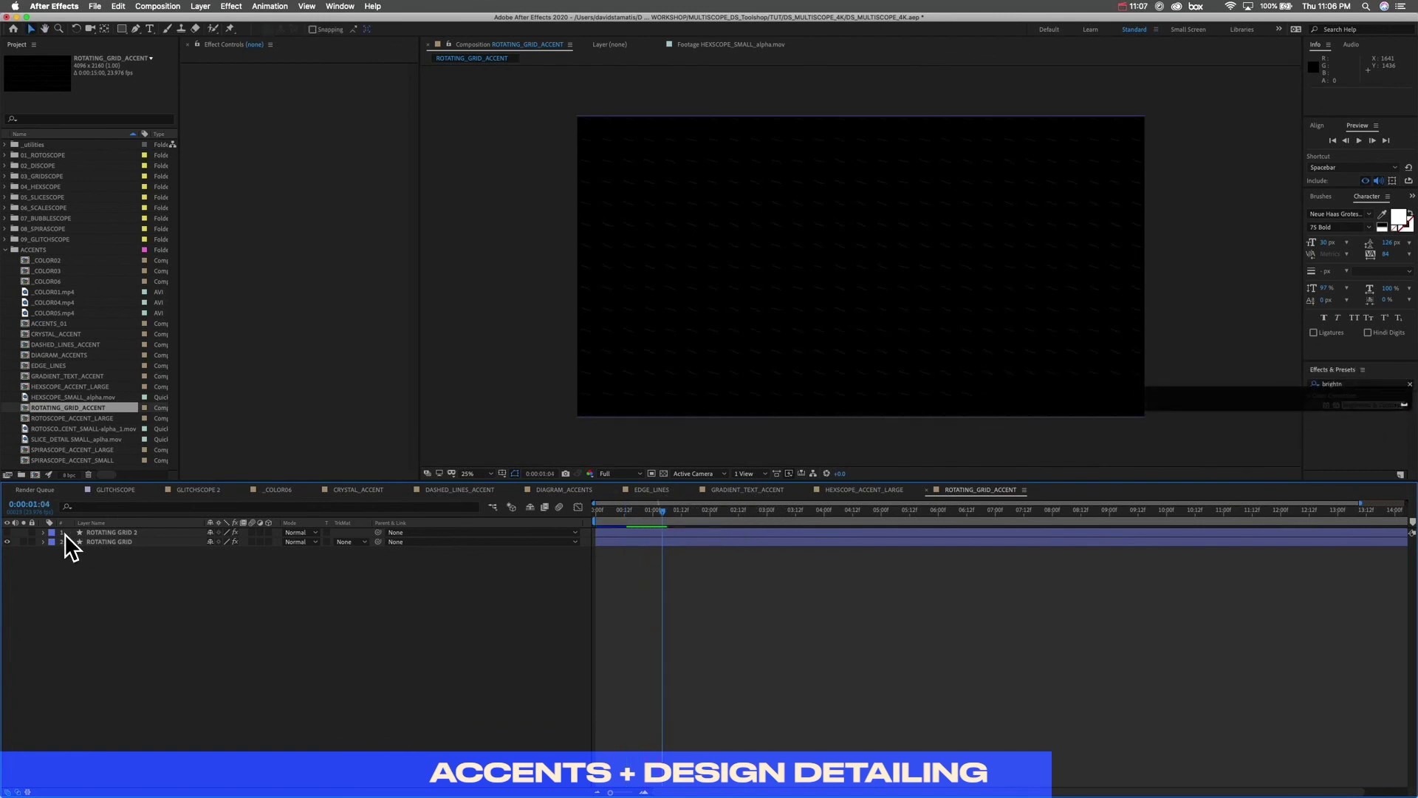
Step: Set the stroke width of both layers, ROTATING GRID and ROTATING GRID 2, to 47 px
click(111, 532)
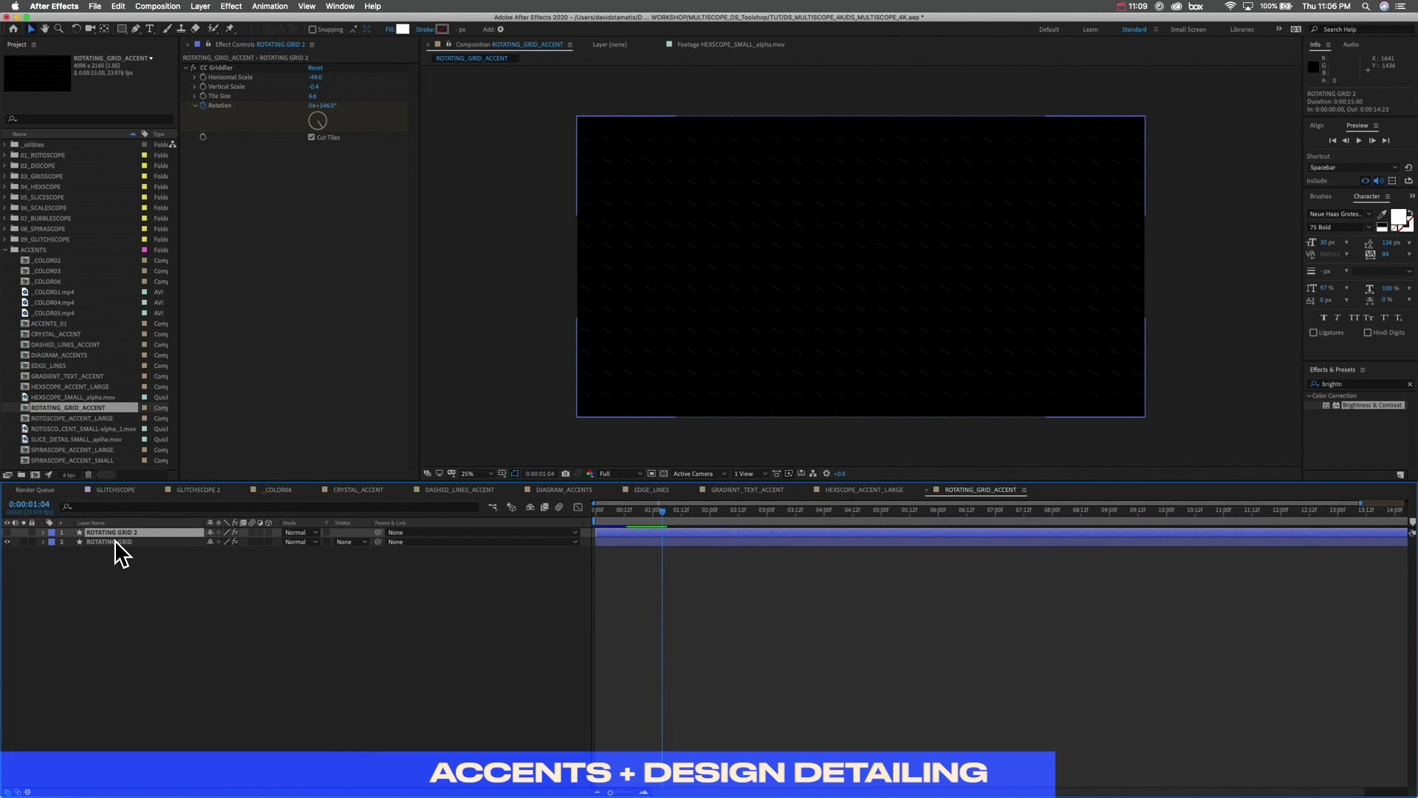
click(104, 543)
click(100, 567)
click(118, 540)
shift+click(119, 531)
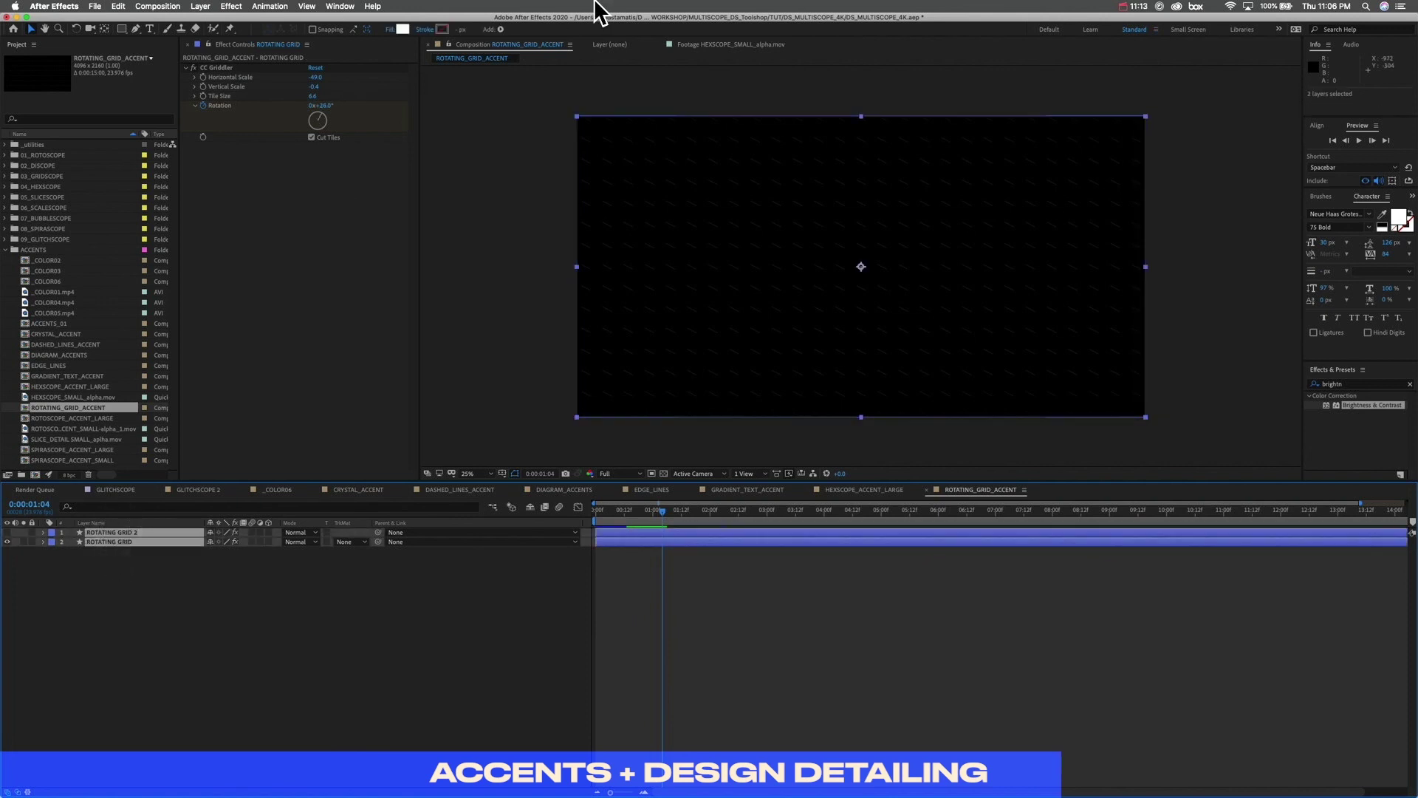
drag(459, 29, 480, 30)
click(118, 550)
click(125, 543)
Step: Try a visibility change and a different stroke width on ROTATING GRID 2, and undo both changes
click(9, 533)
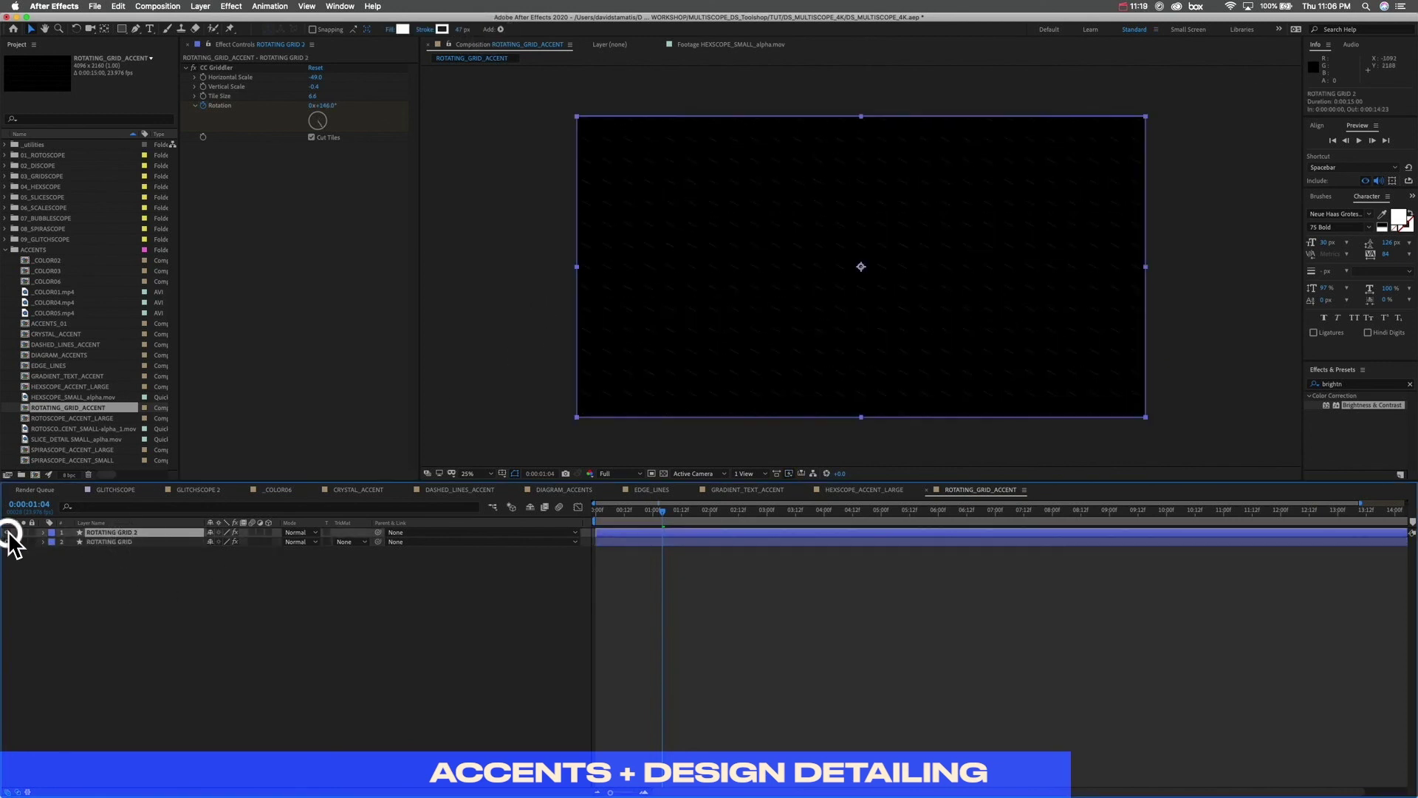
double_click(164, 531)
drag(460, 28, 569, 38)
key(super+z)
key(super+z)
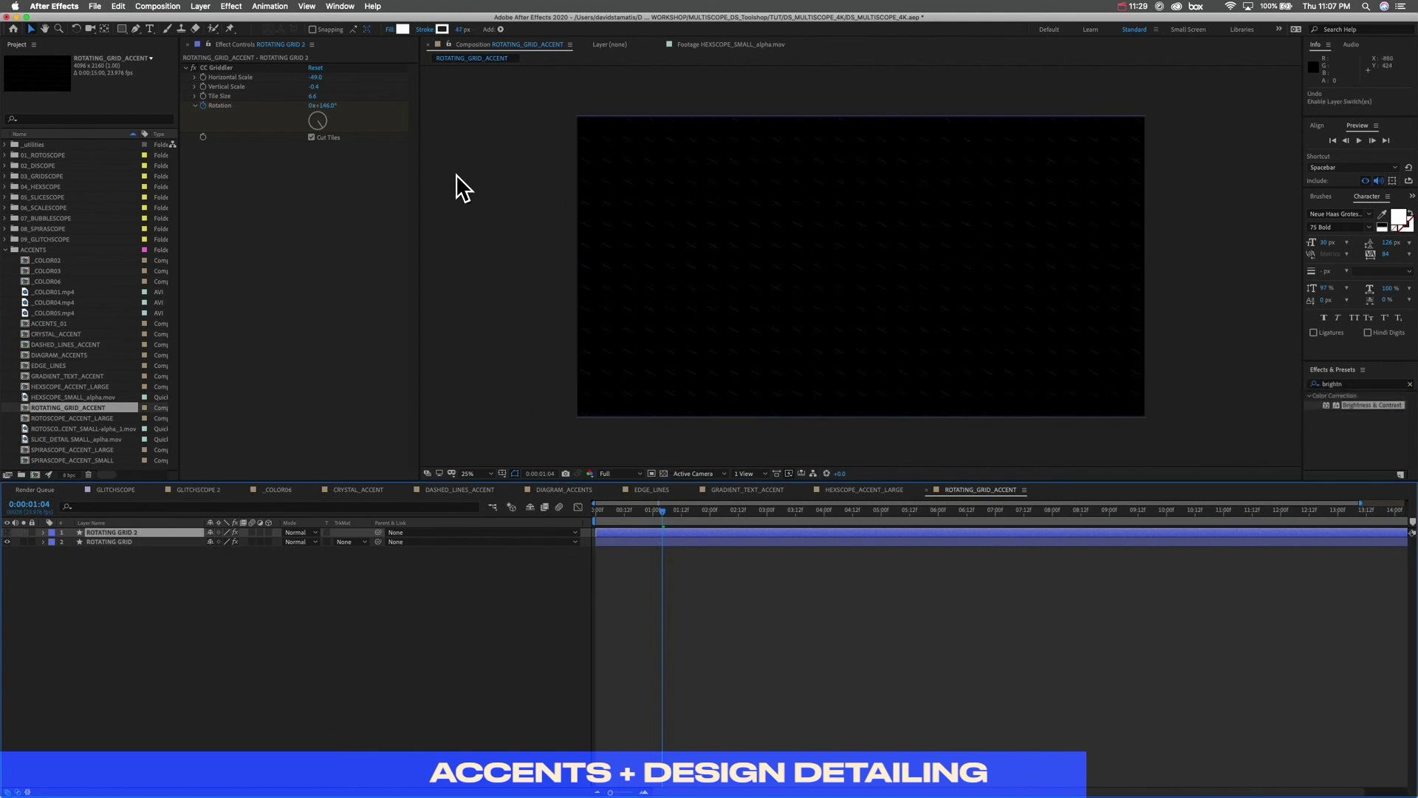
Step: Make the ROTATING GRID 2 layer visible and preview the crossed line pattern of the two grids
key(super+equal)
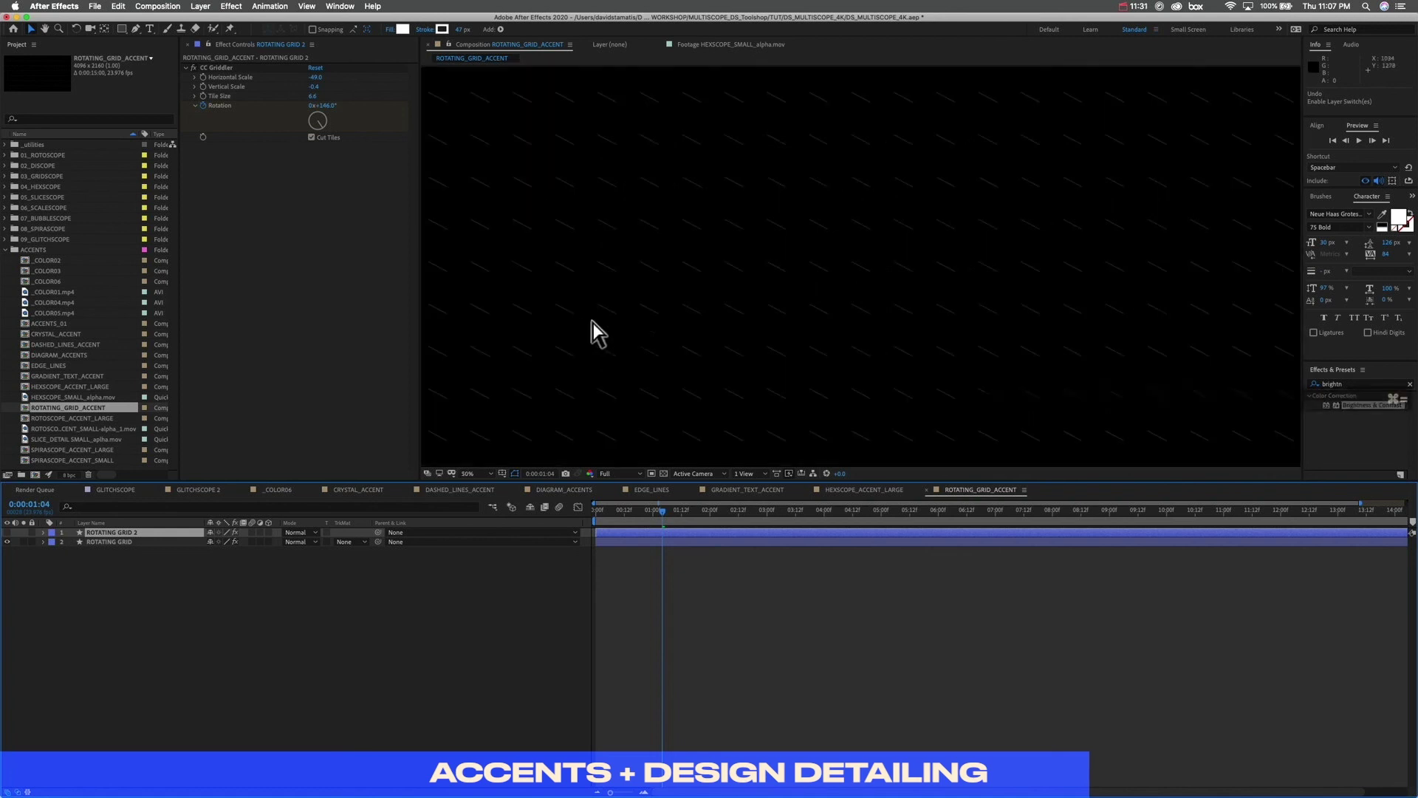
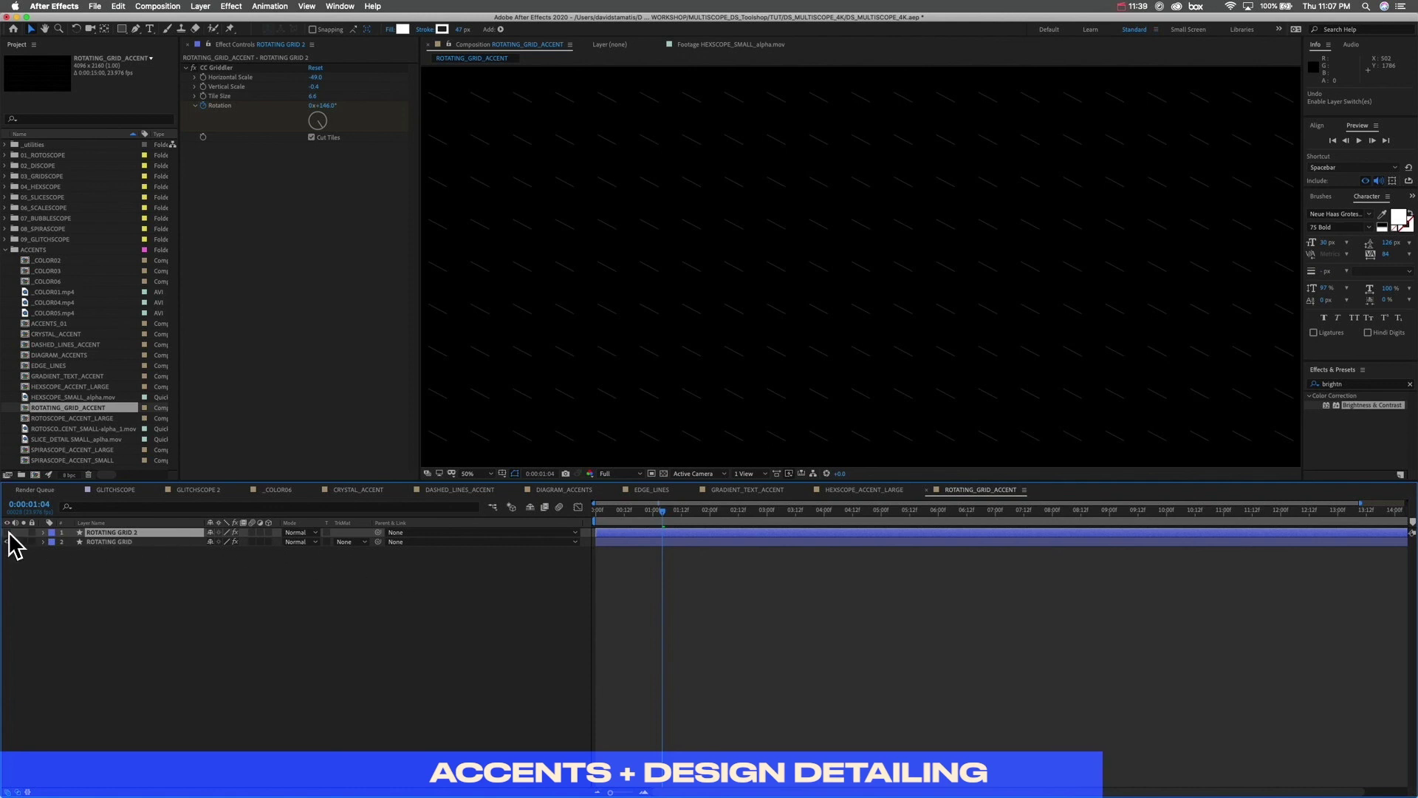
click(7, 532)
key(space)
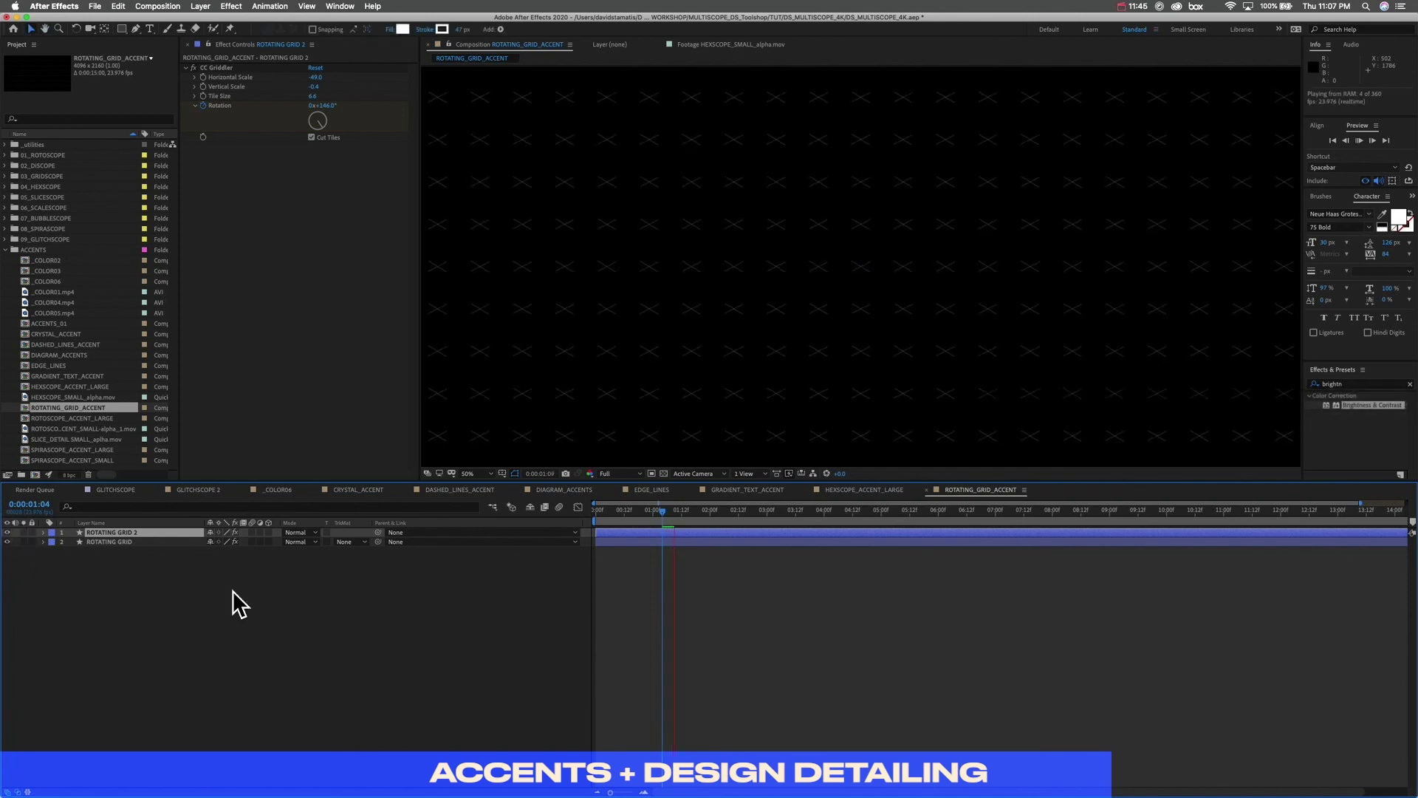
click(675, 511)
key(space)
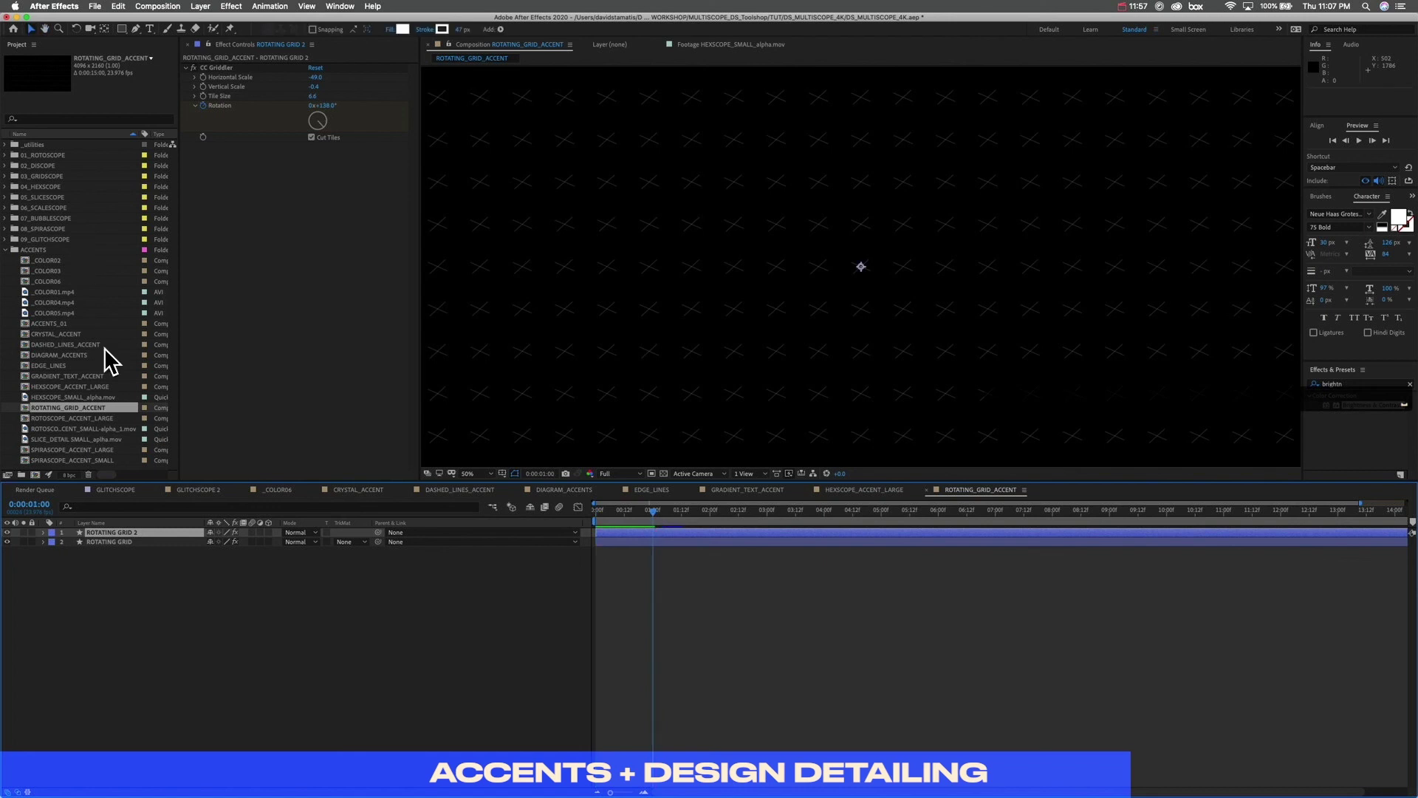
Step: In GLITCHSCOPE 2, hide HEXSCOPE_ACCENT_LARGE and ACCENTS_01, place ROTATING_GRID_ACCENT directly above the GLITCHSCOPE layer, and preview it
click(117, 489)
click(198, 490)
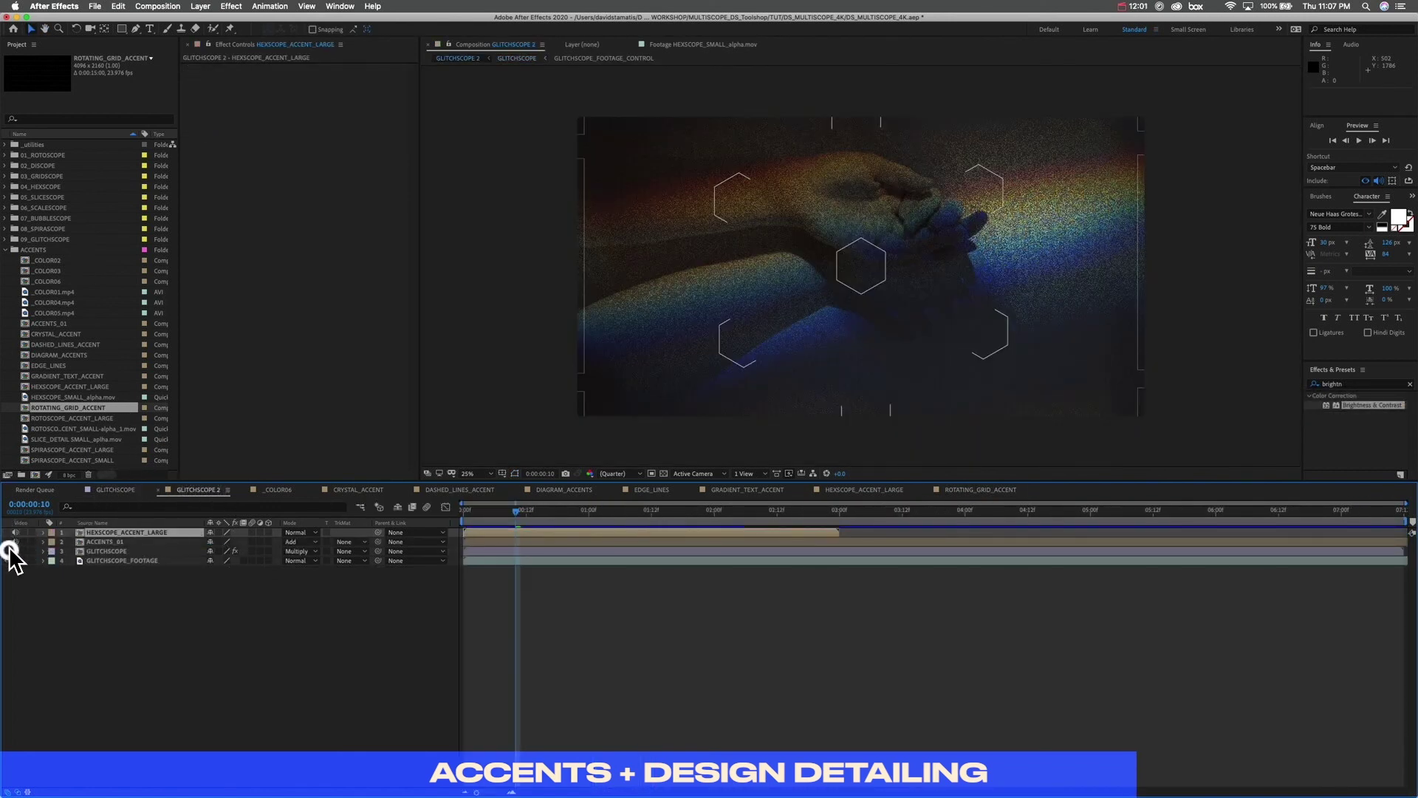
drag(7, 533, 7, 543)
drag(87, 410, 104, 547)
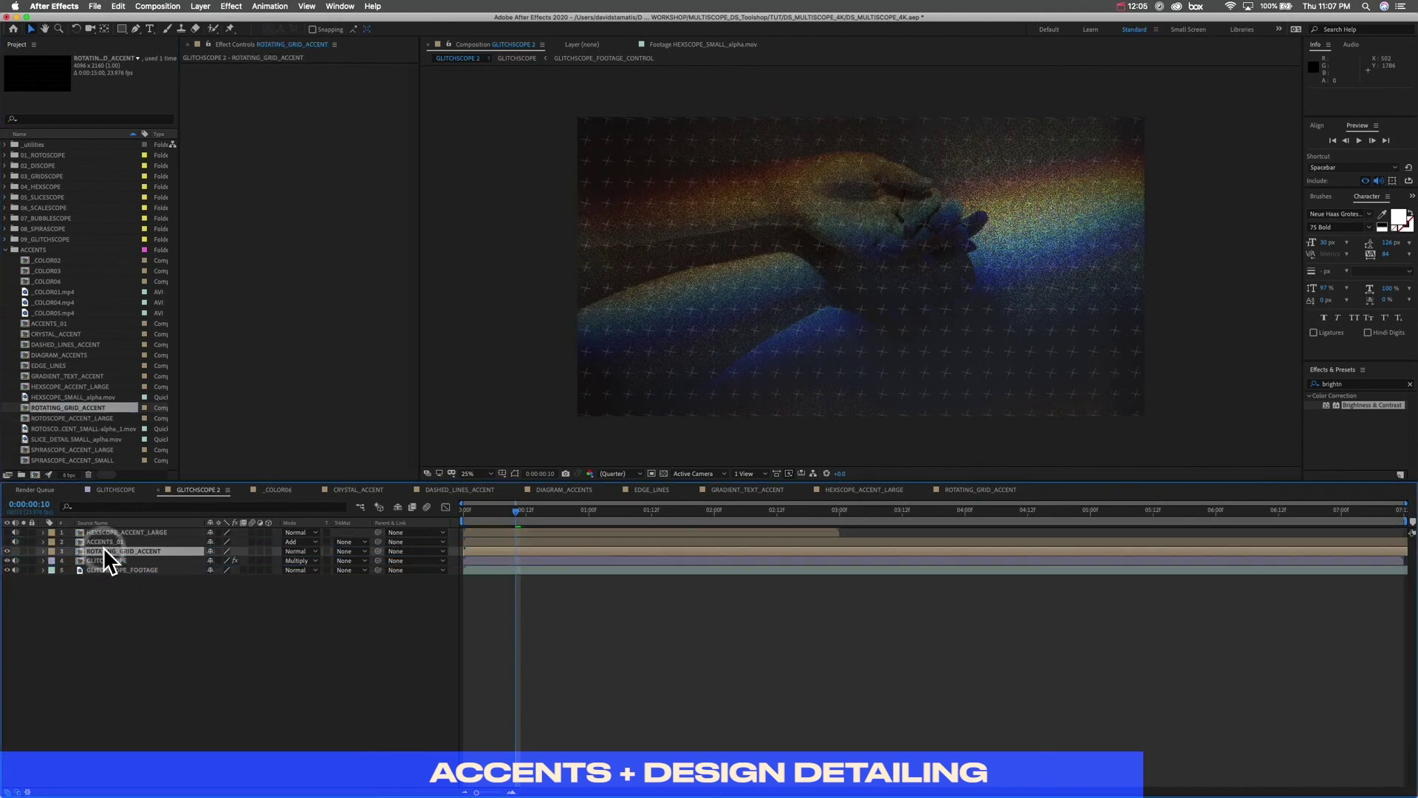
key(space)
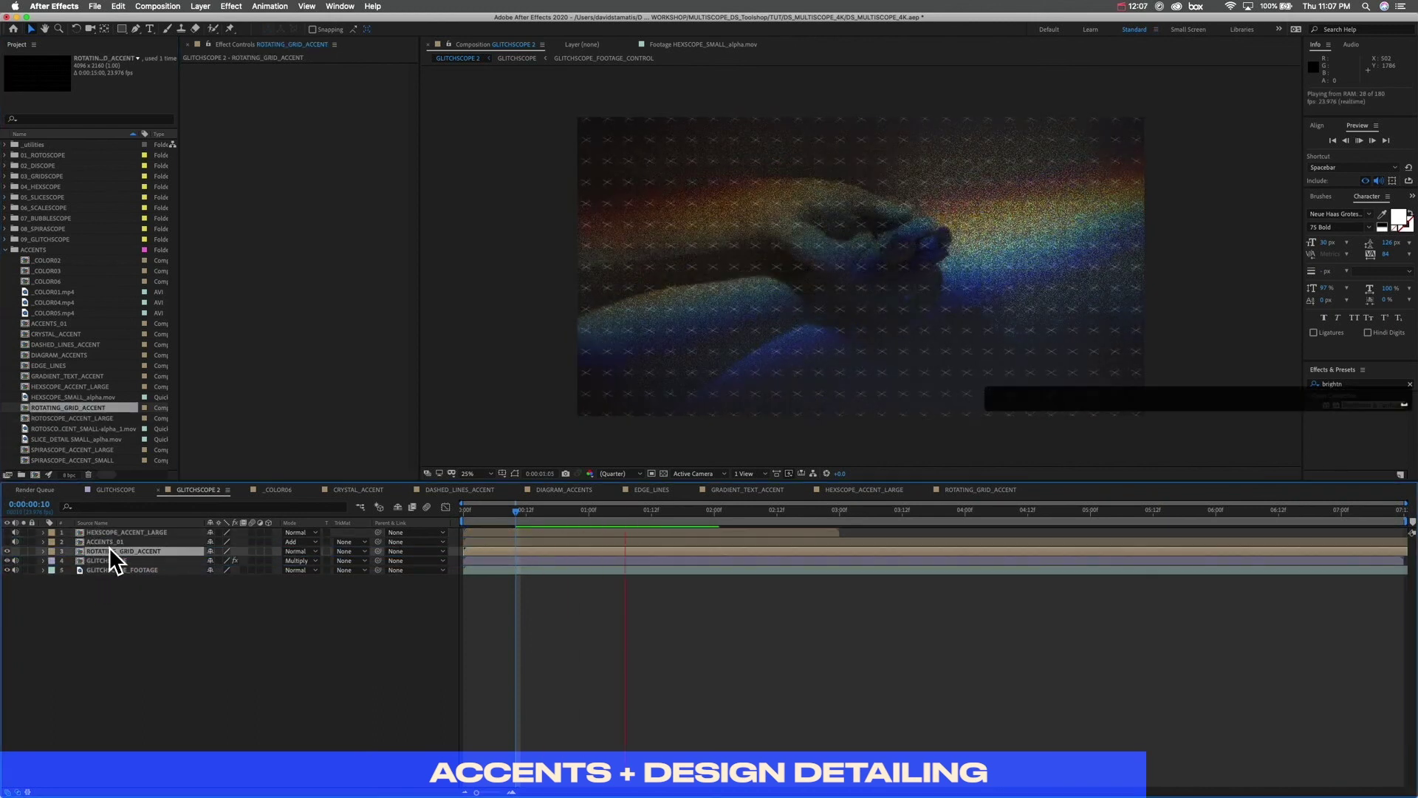
click(576, 512)
click(209, 504)
key(space)
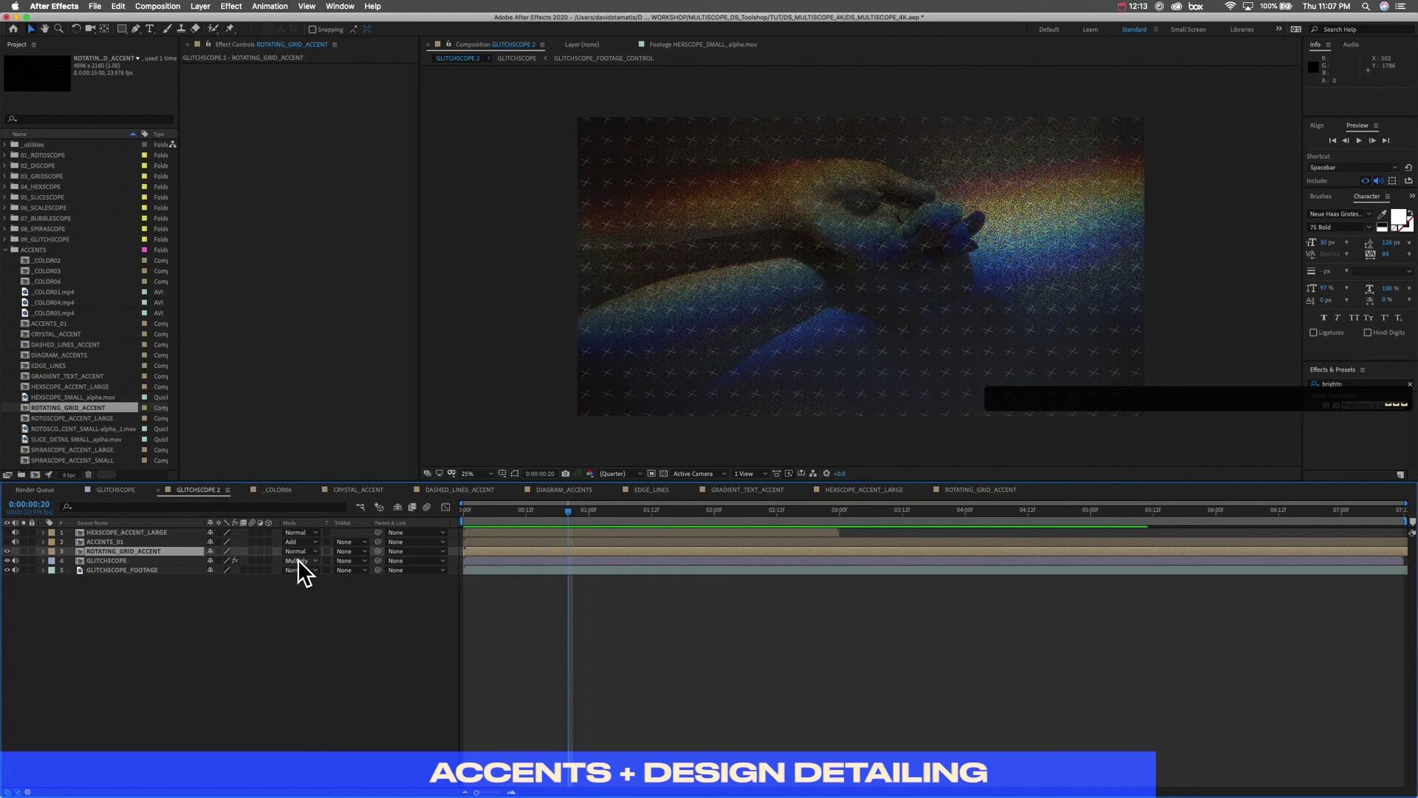
Step: Set ROTATING_GRID_ACCENT's blending mode to Add and its opacity to about 35%, and preview the composition
drag(298, 561, 313, 458)
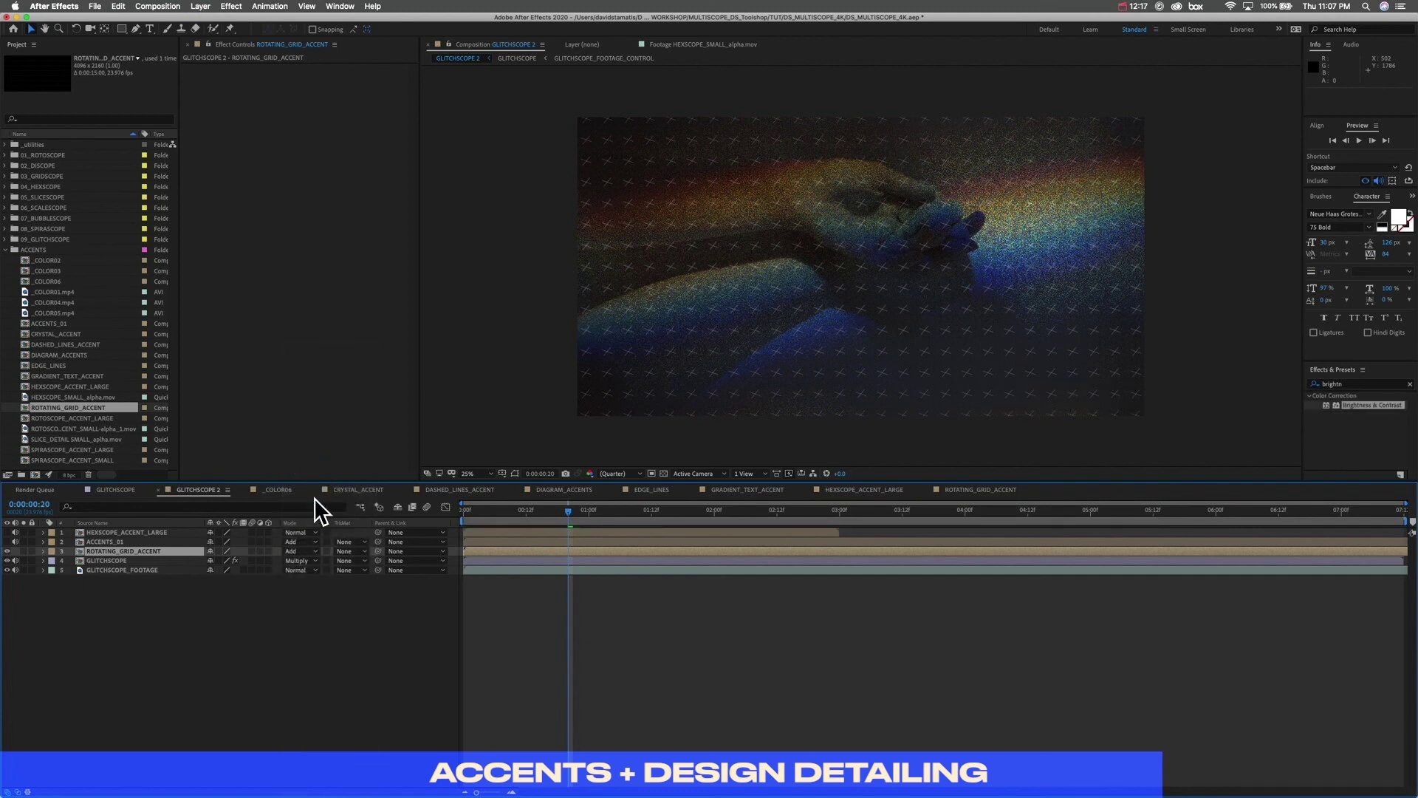
key(t)
drag(219, 563, 184, 564)
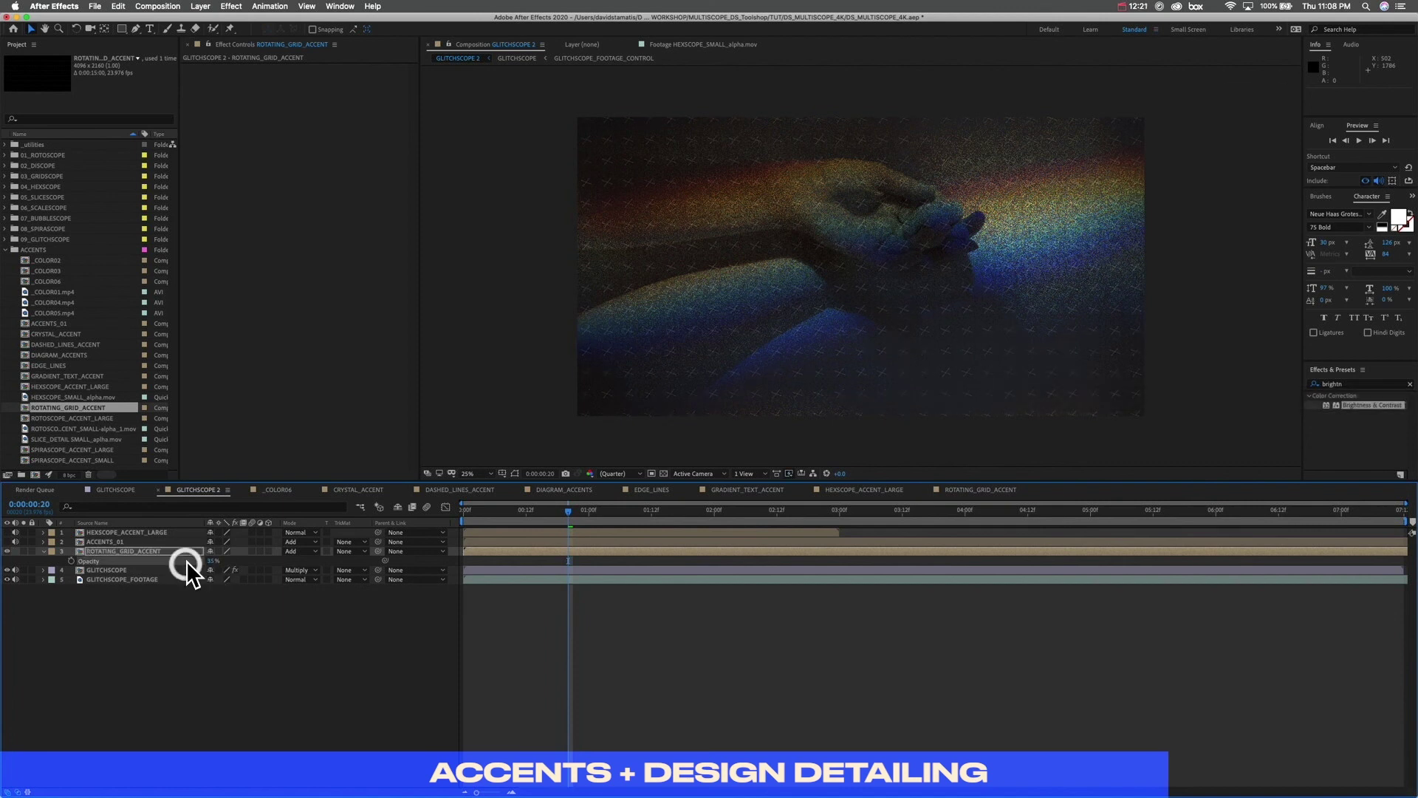
key(space)
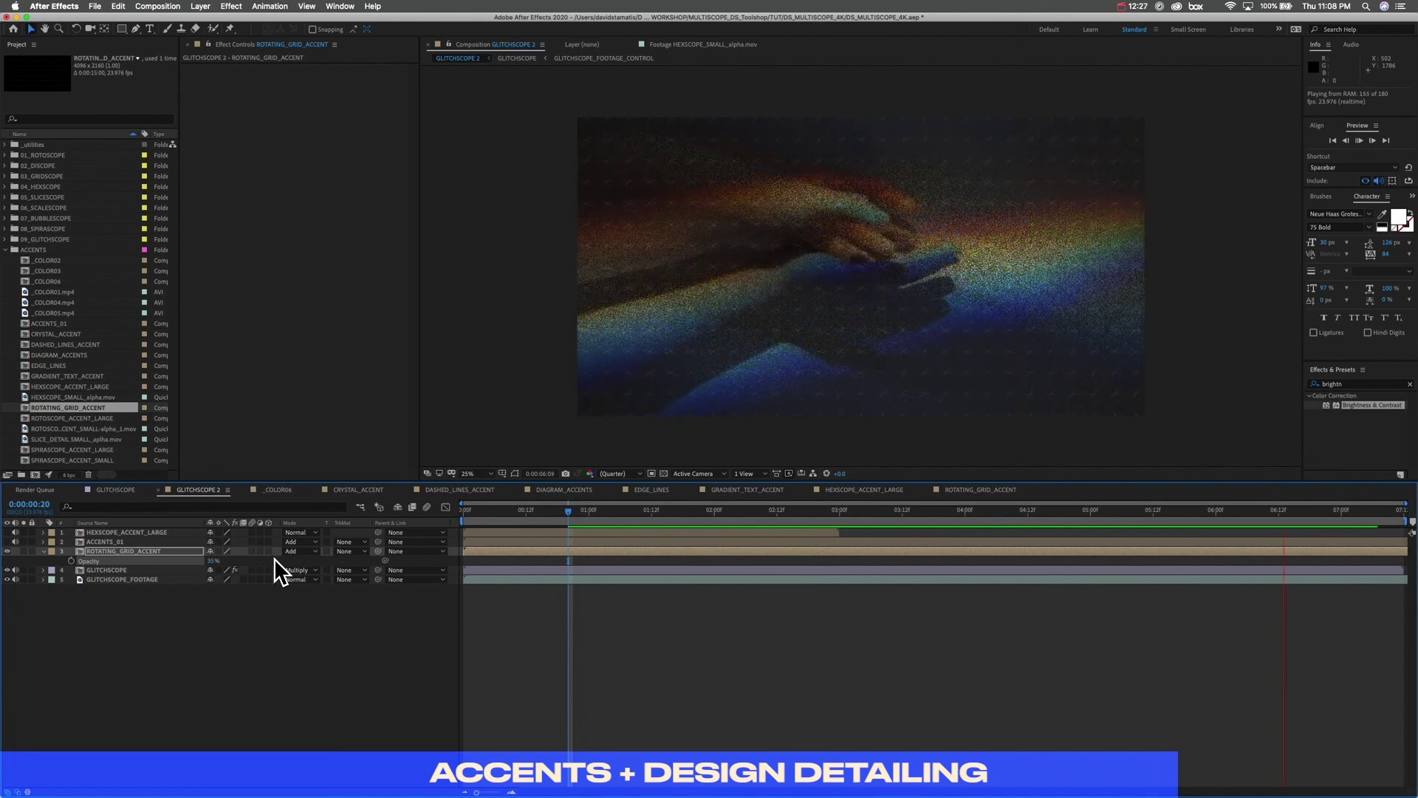
key(space)
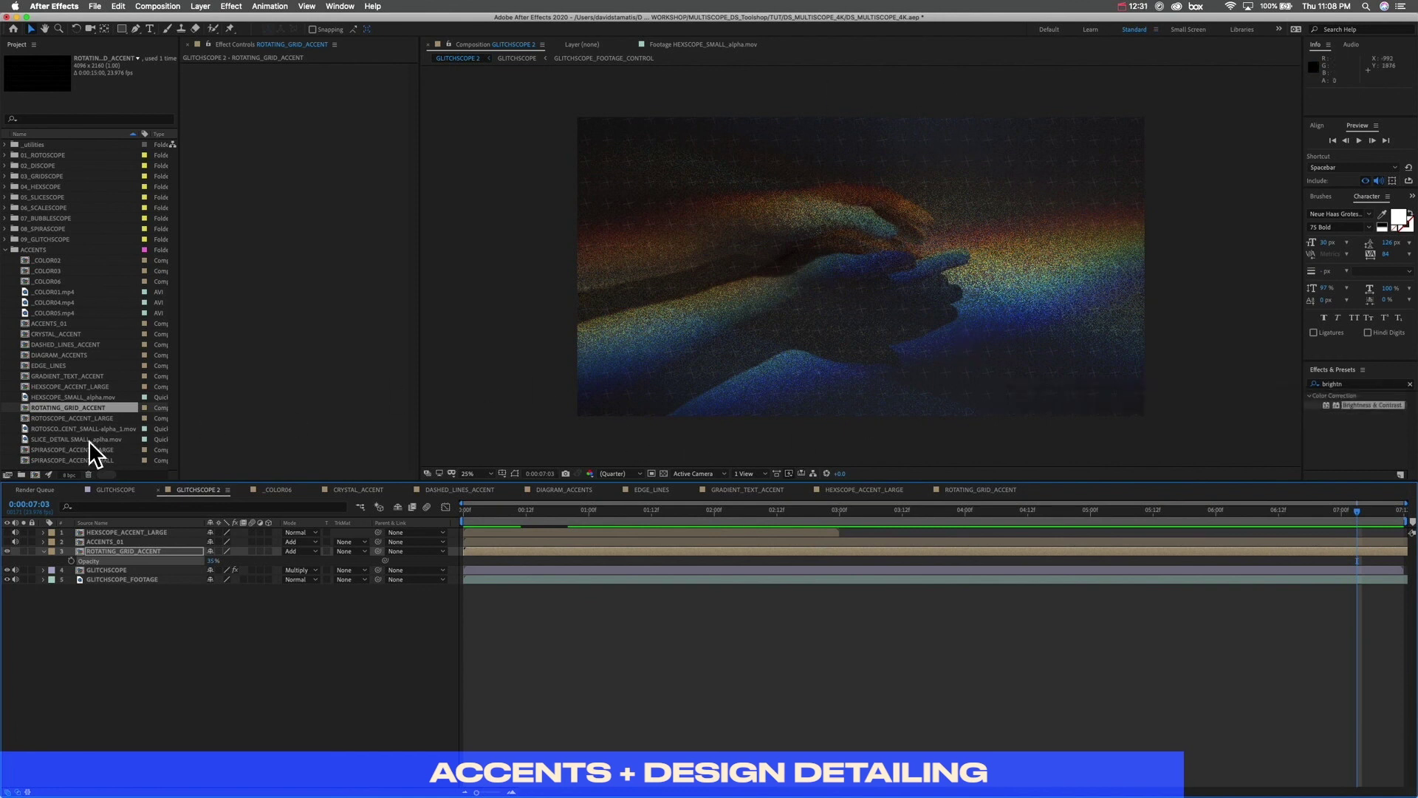
click(76, 418)
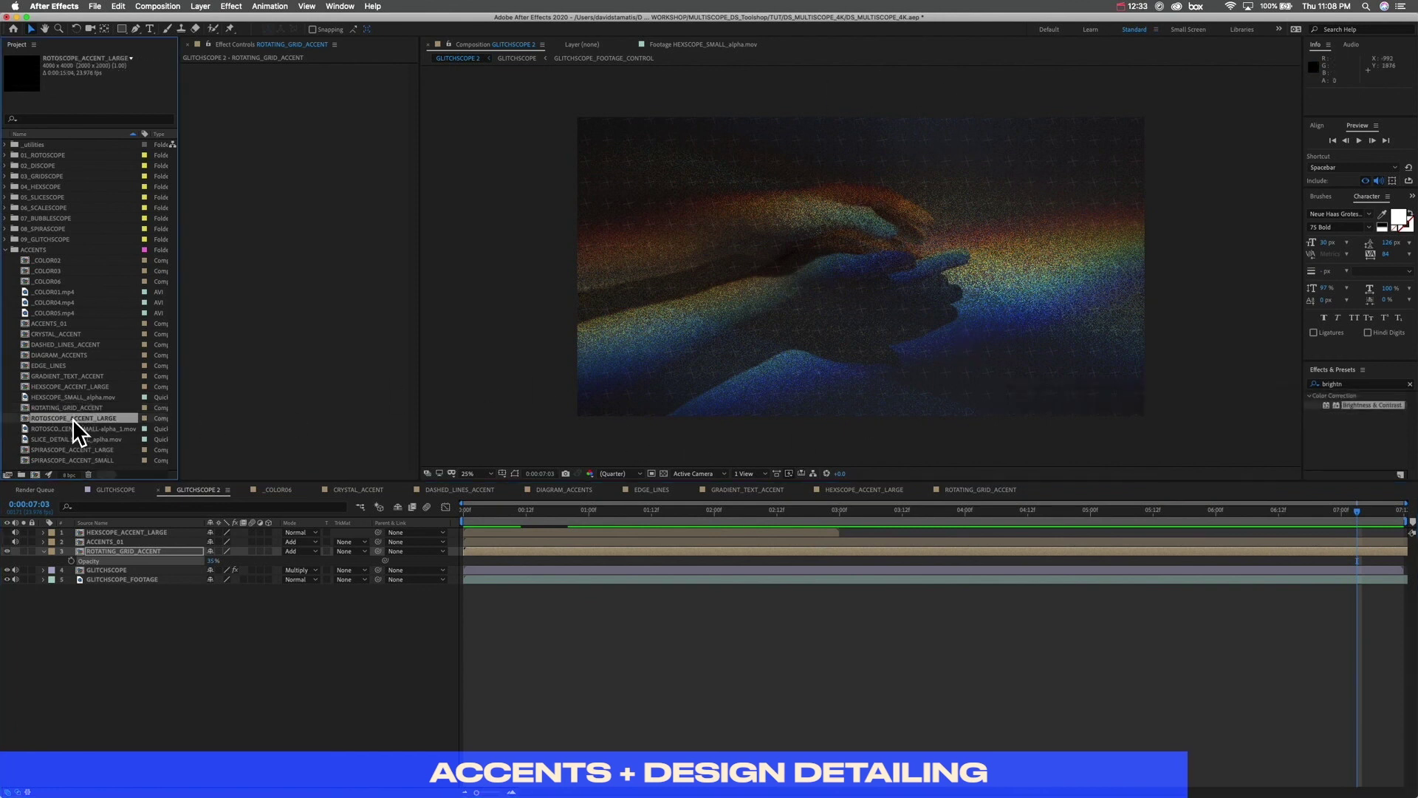
click(78, 388)
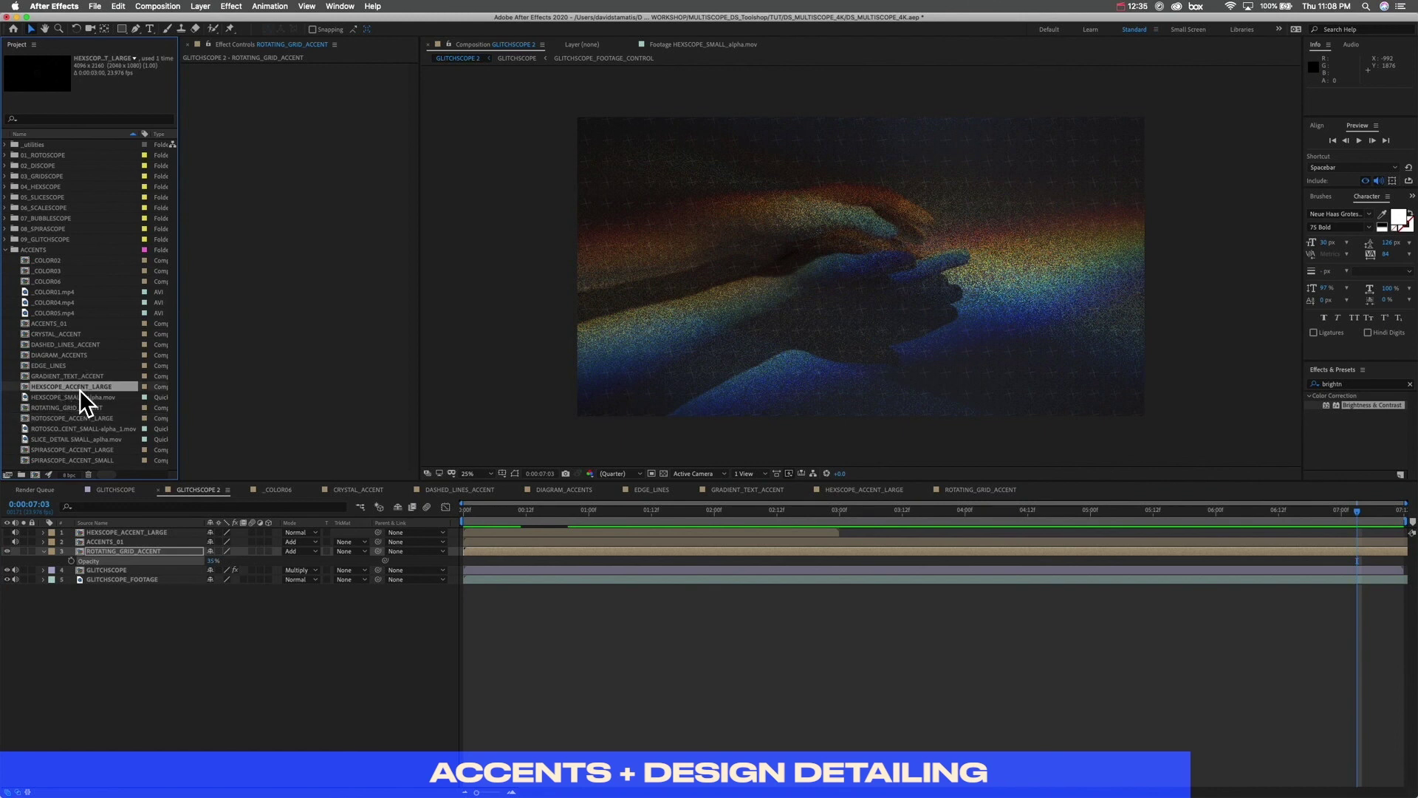
click(78, 378)
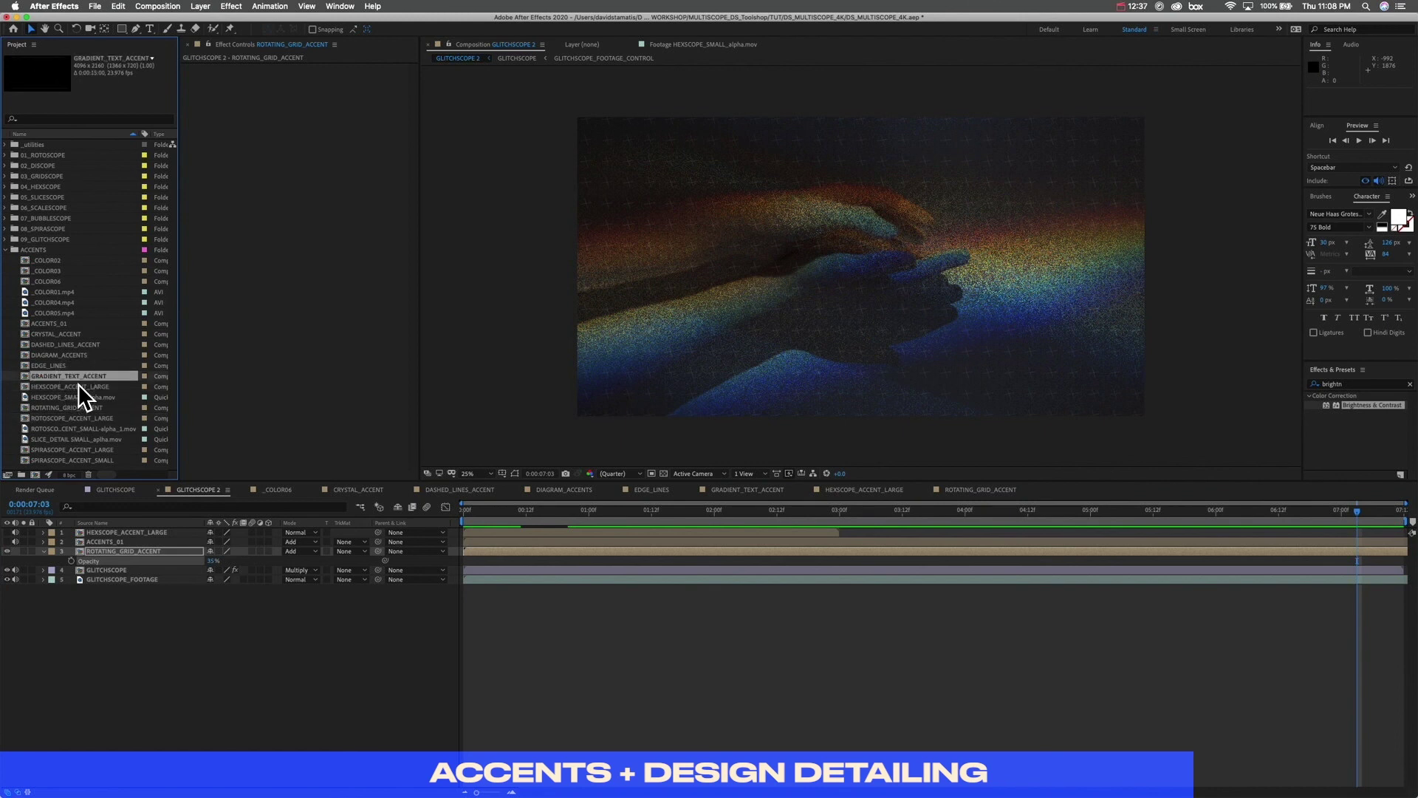
Step: Create a wide paragraph text box across the middle of the frame, using Druk Wide Bold at 79 px
click(150, 28)
drag(603, 199, 1091, 362)
click(1341, 214)
text(DRUK)
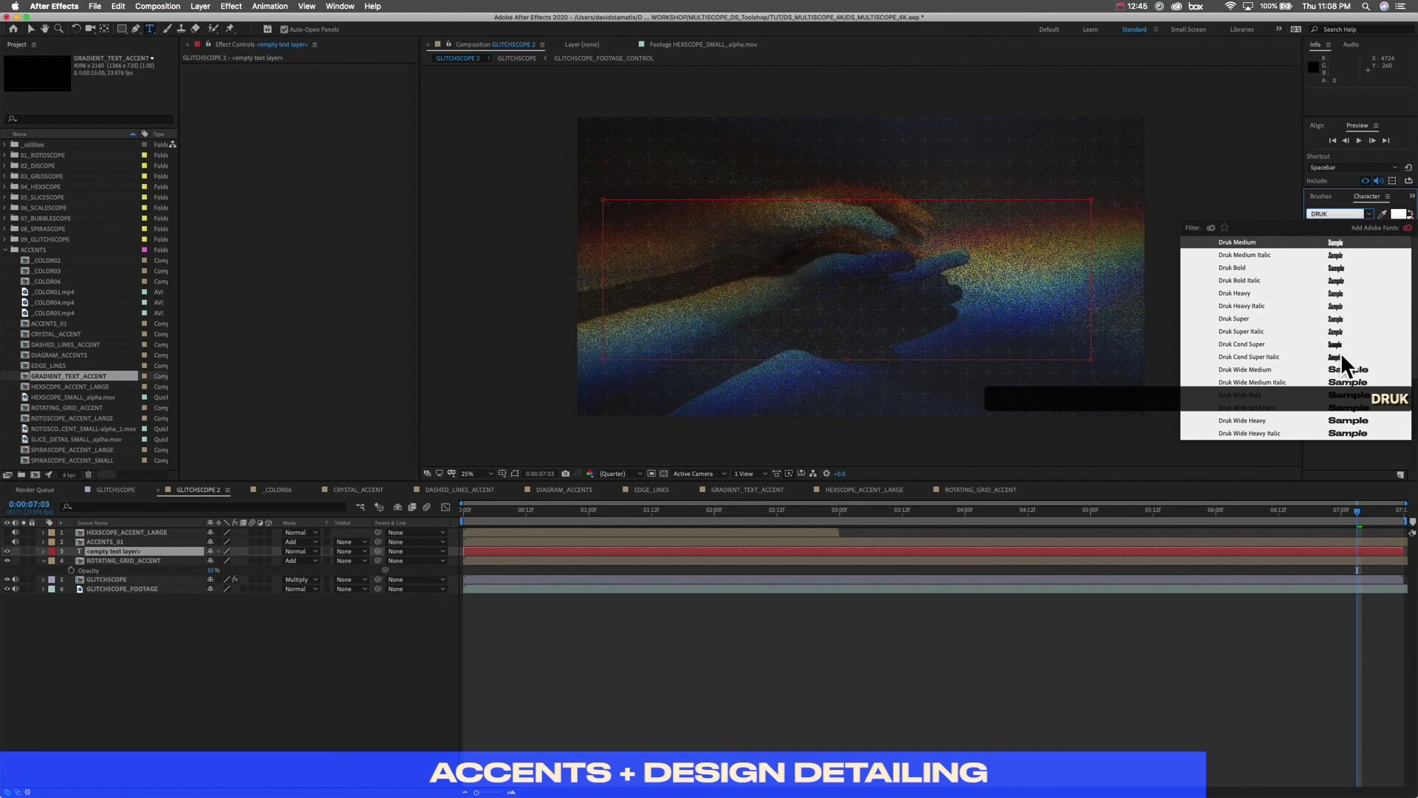
scroll(1352, 399, down, 1)
click(1349, 371)
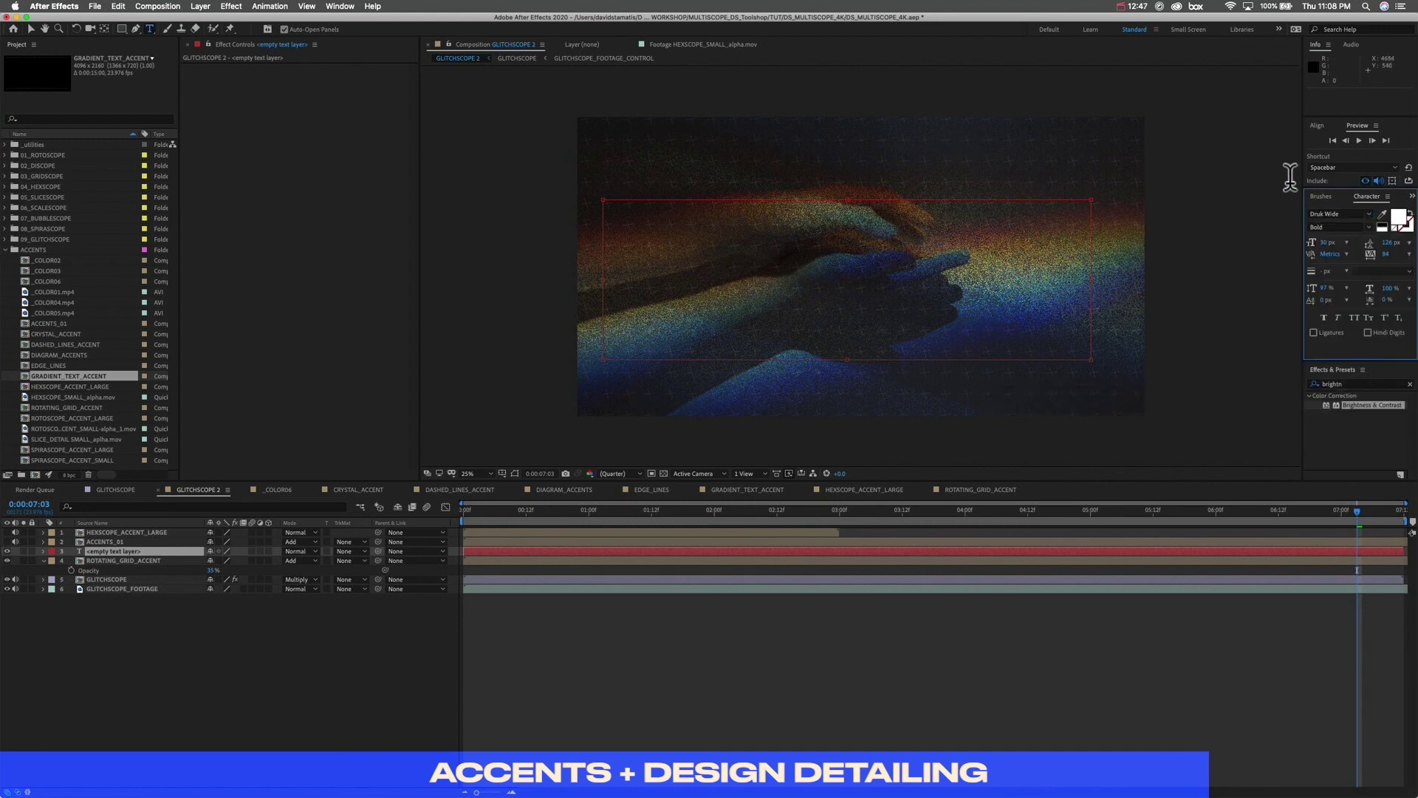
drag(1327, 242, 1355, 240)
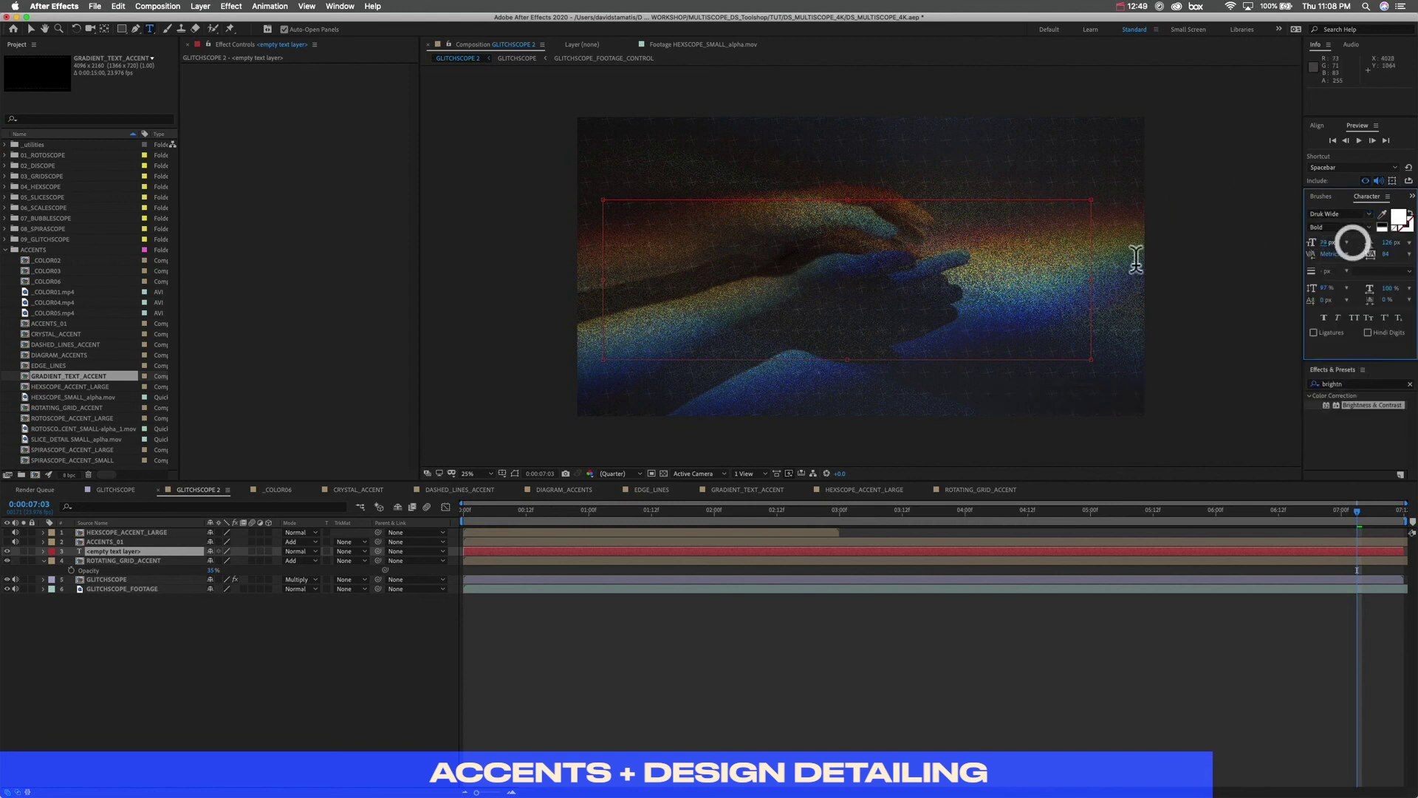
click(796, 258)
key(super+a)
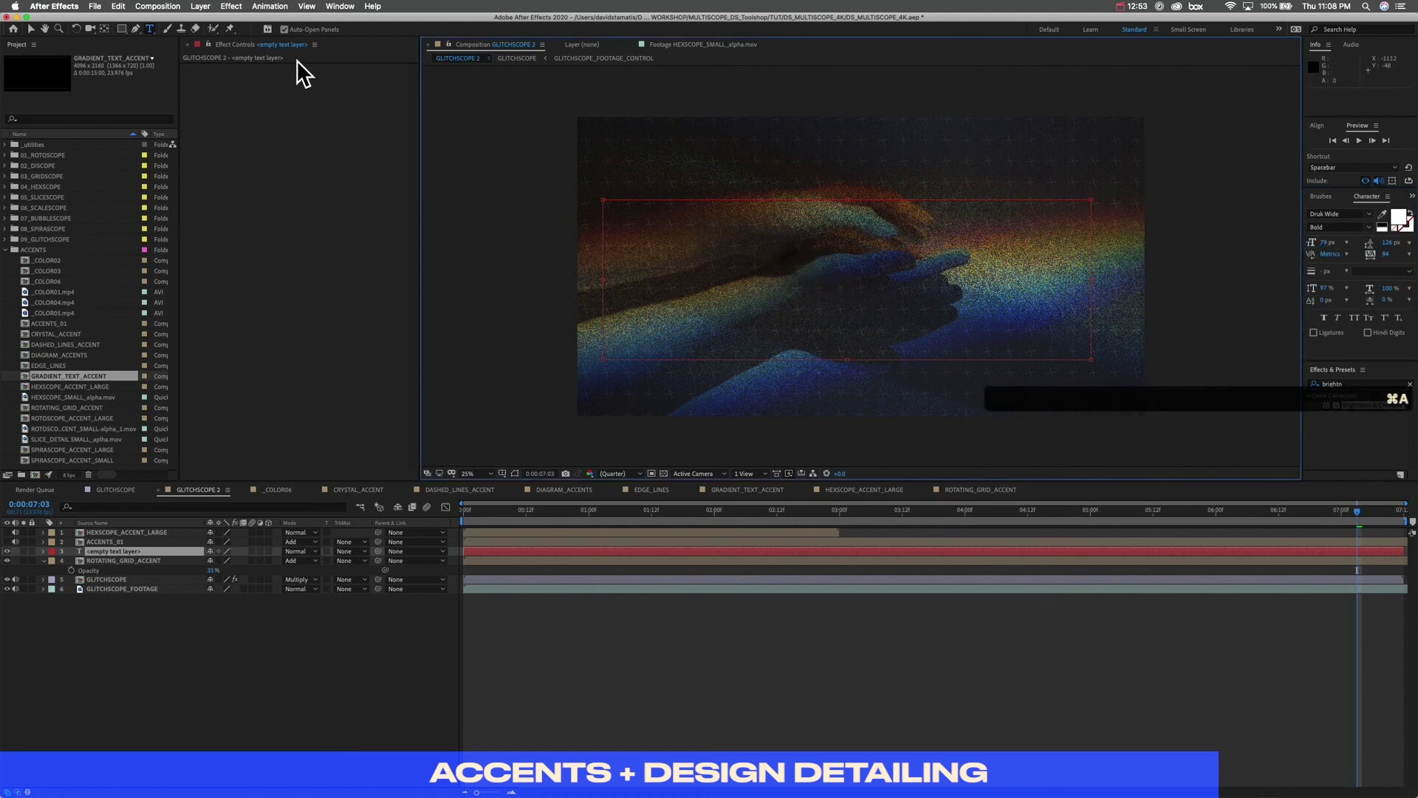
Step: Move ROTATING_GRID_ACCENT and the empty text layer to the top of the GLITCHSCOPE 2 stack, with the text layer uppermost
double_click(139, 559)
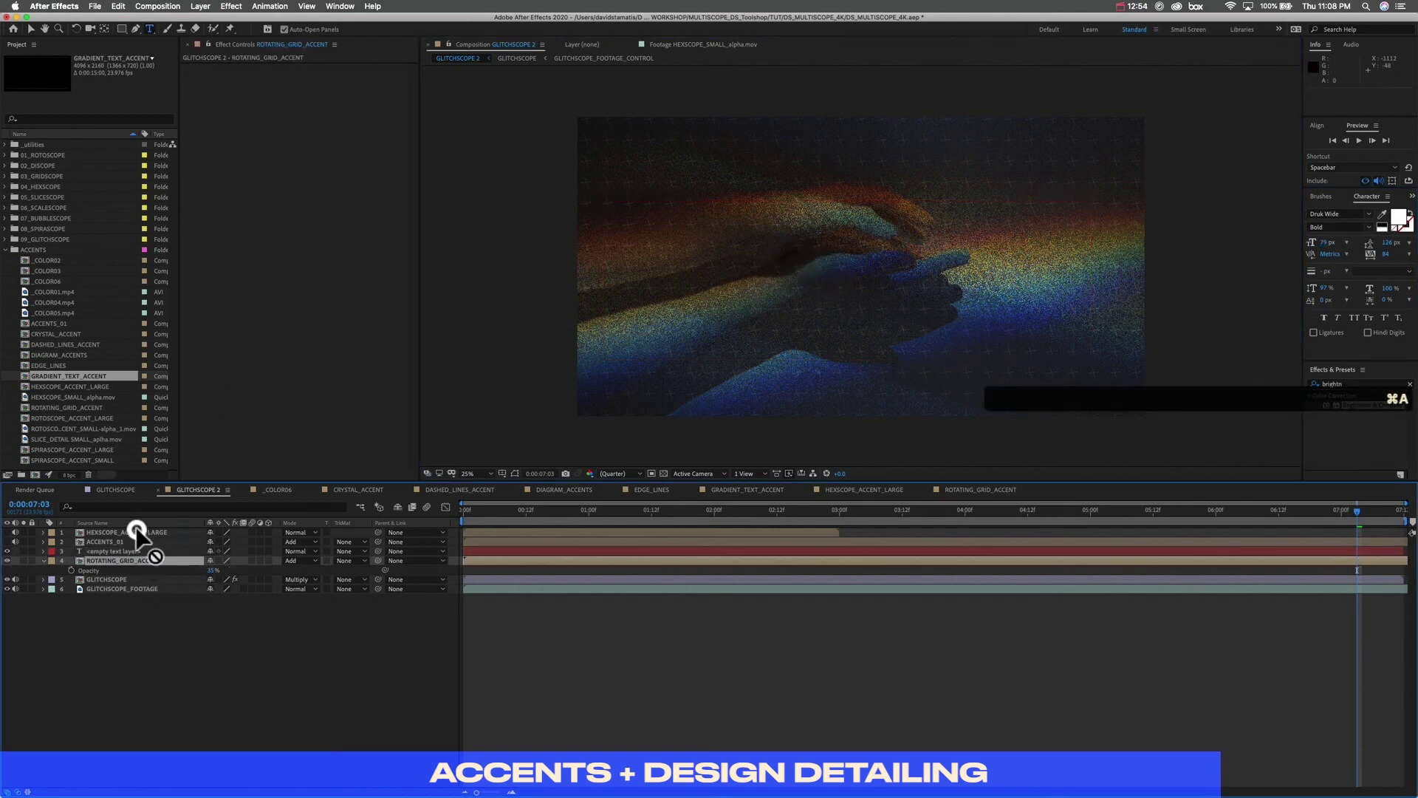
click(136, 531)
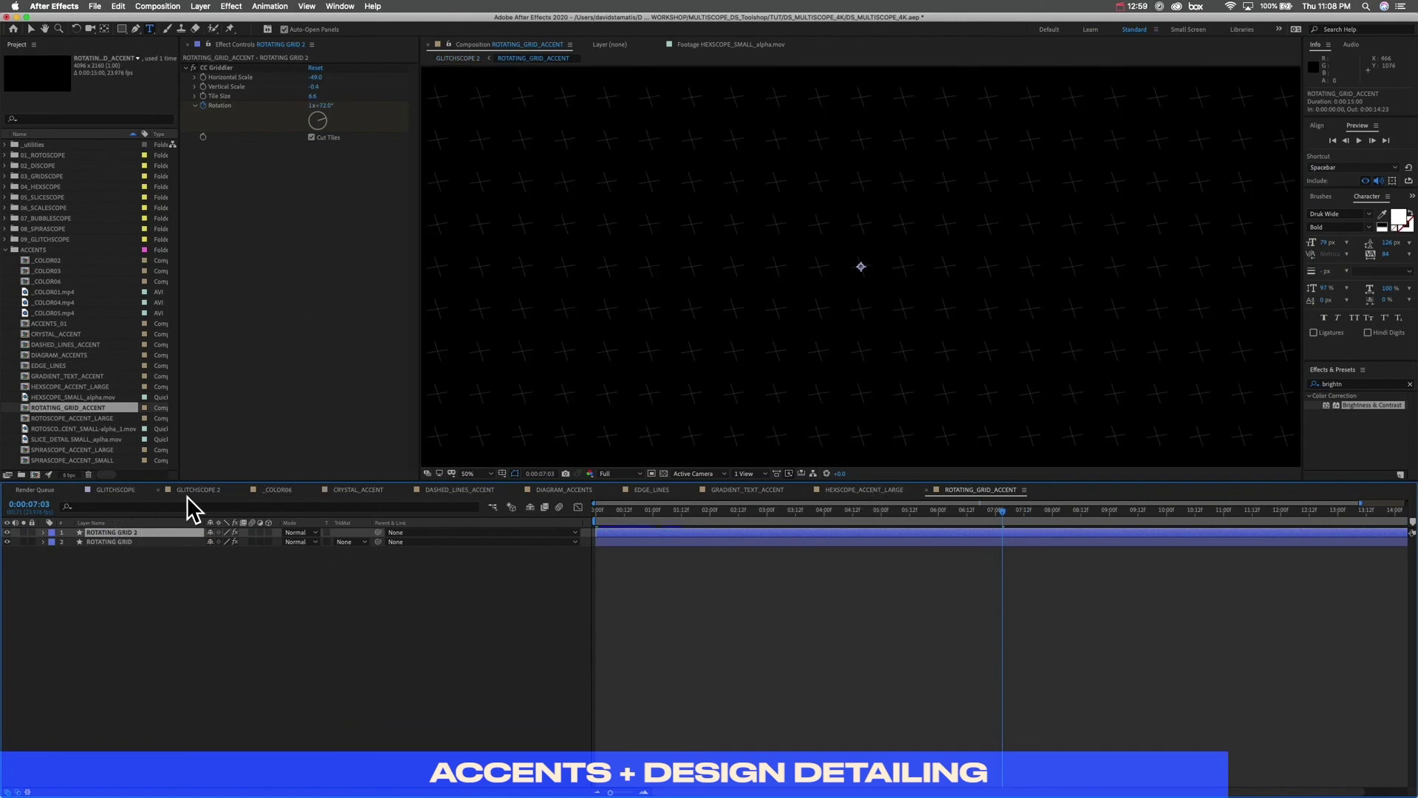
click(196, 490)
click(118, 491)
click(198, 489)
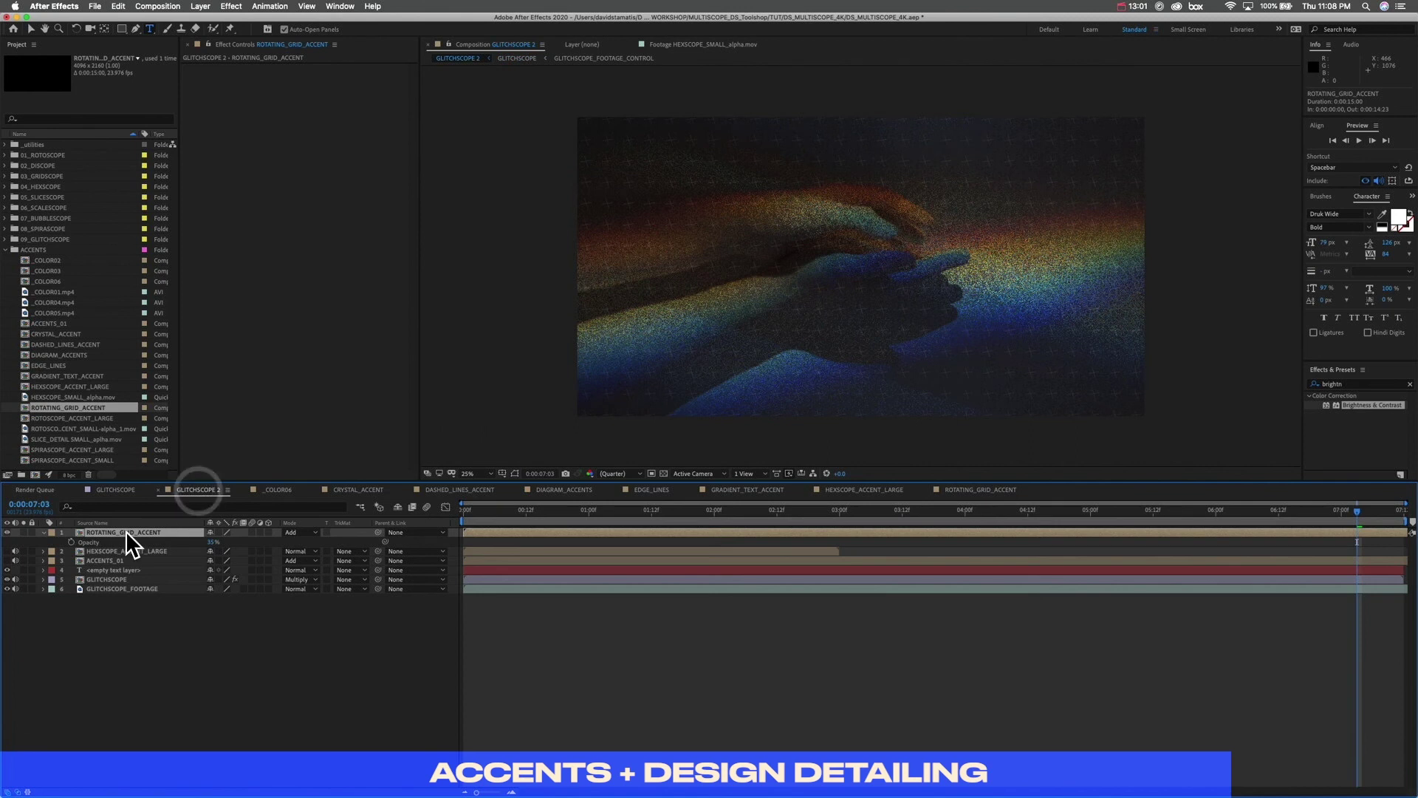
drag(126, 570, 132, 533)
click(128, 531)
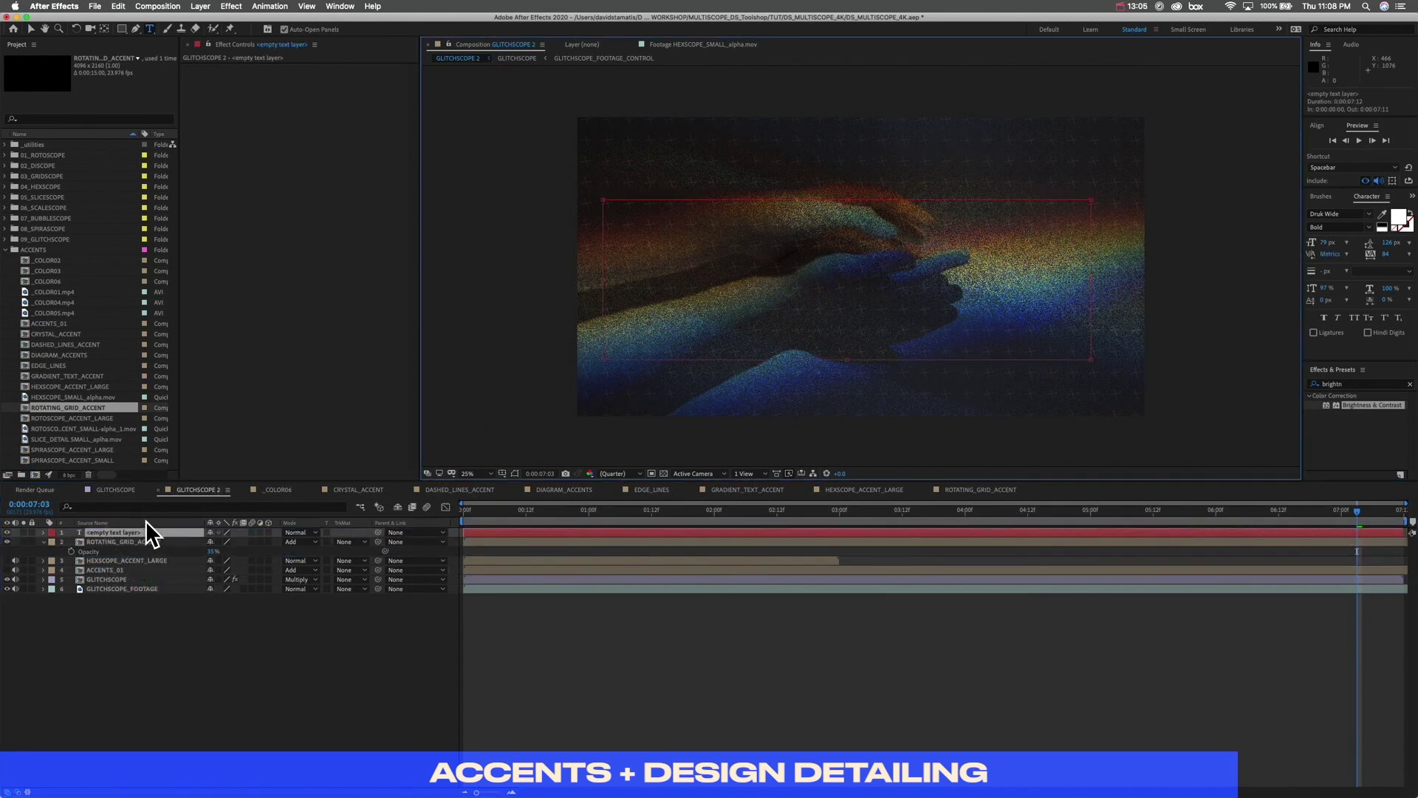
Step: Enter MULTISCOPE in the text box at 333 px, and swap its fill and stroke so the letters are outlined
text(H)
key(BackSpace)
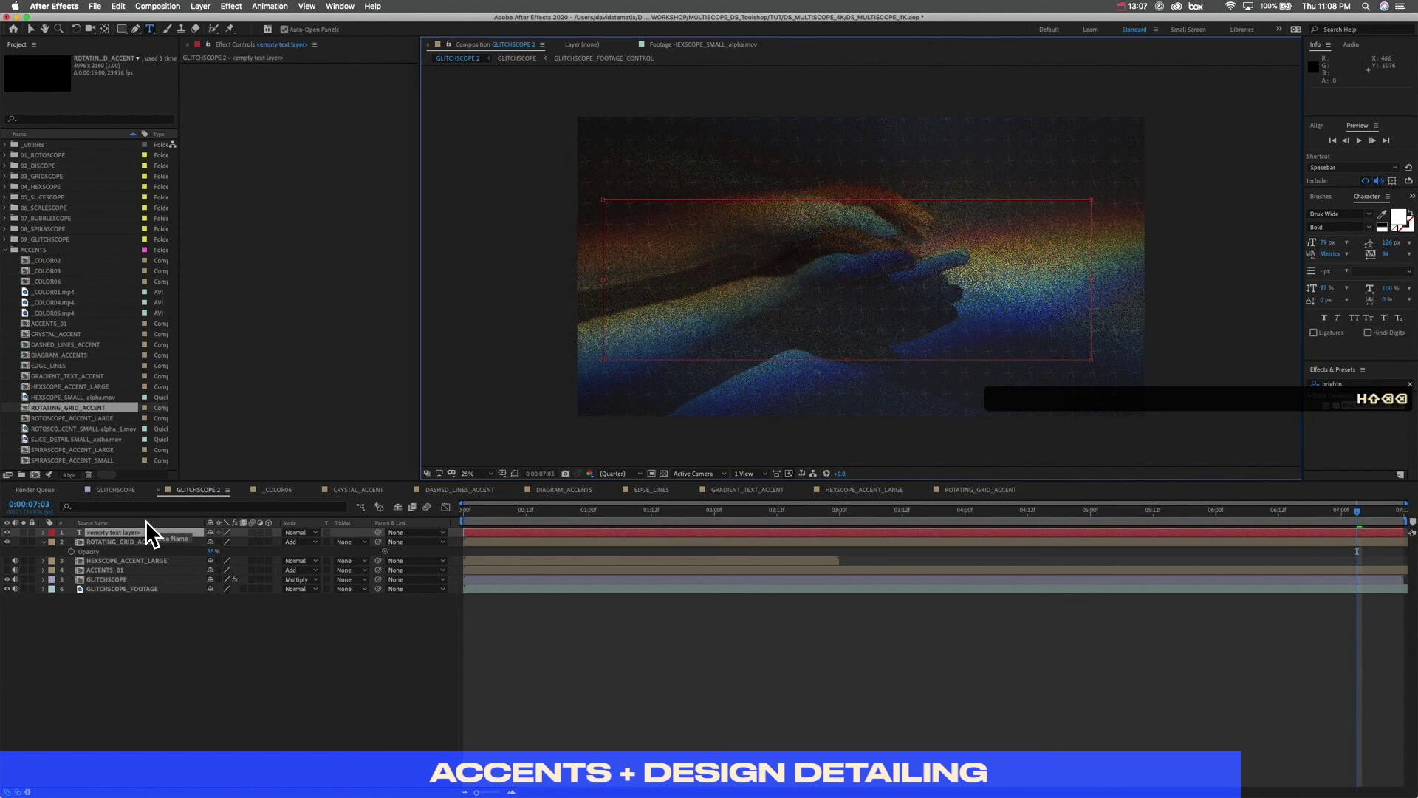
text(MULTISCOPE)
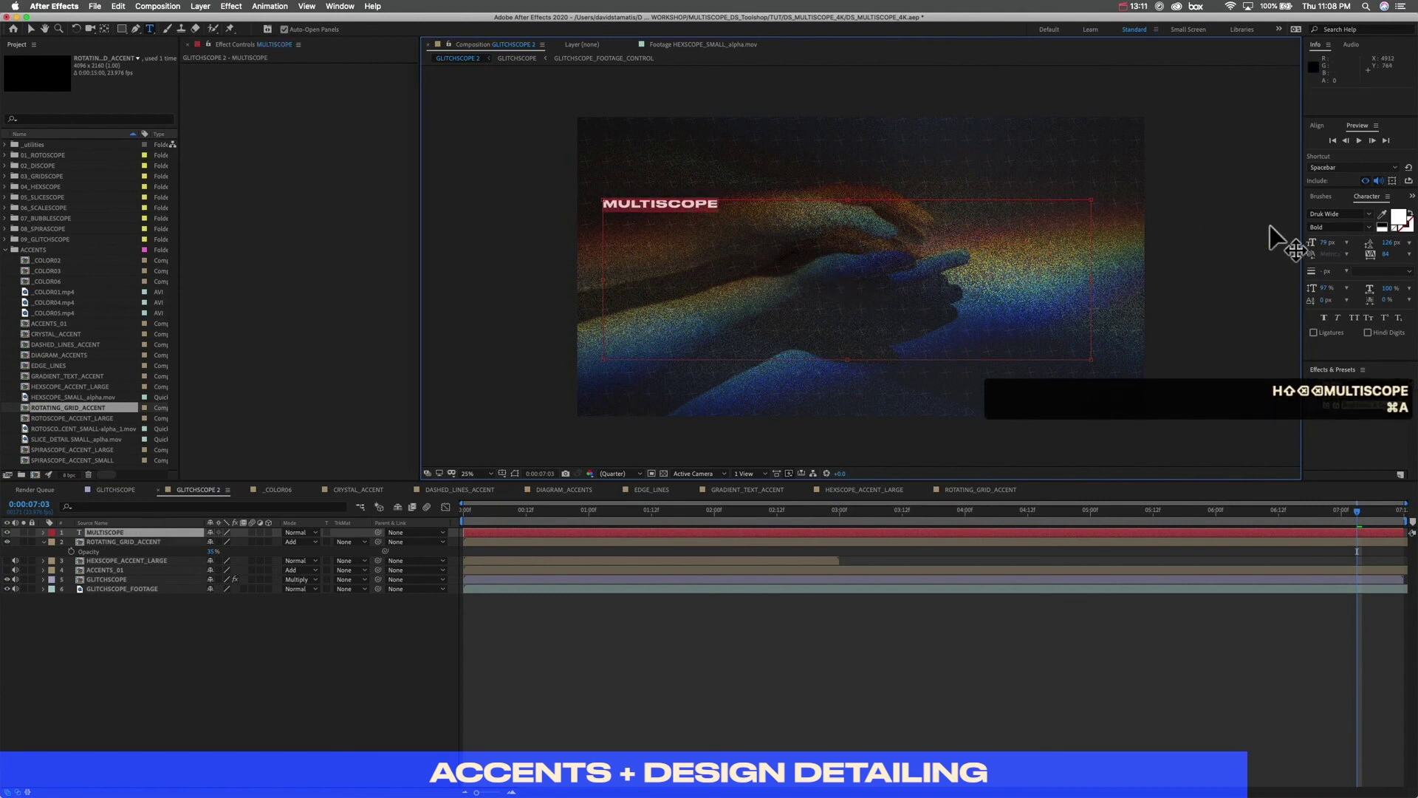
key(super+a)
drag(1326, 245, 1360, 238)
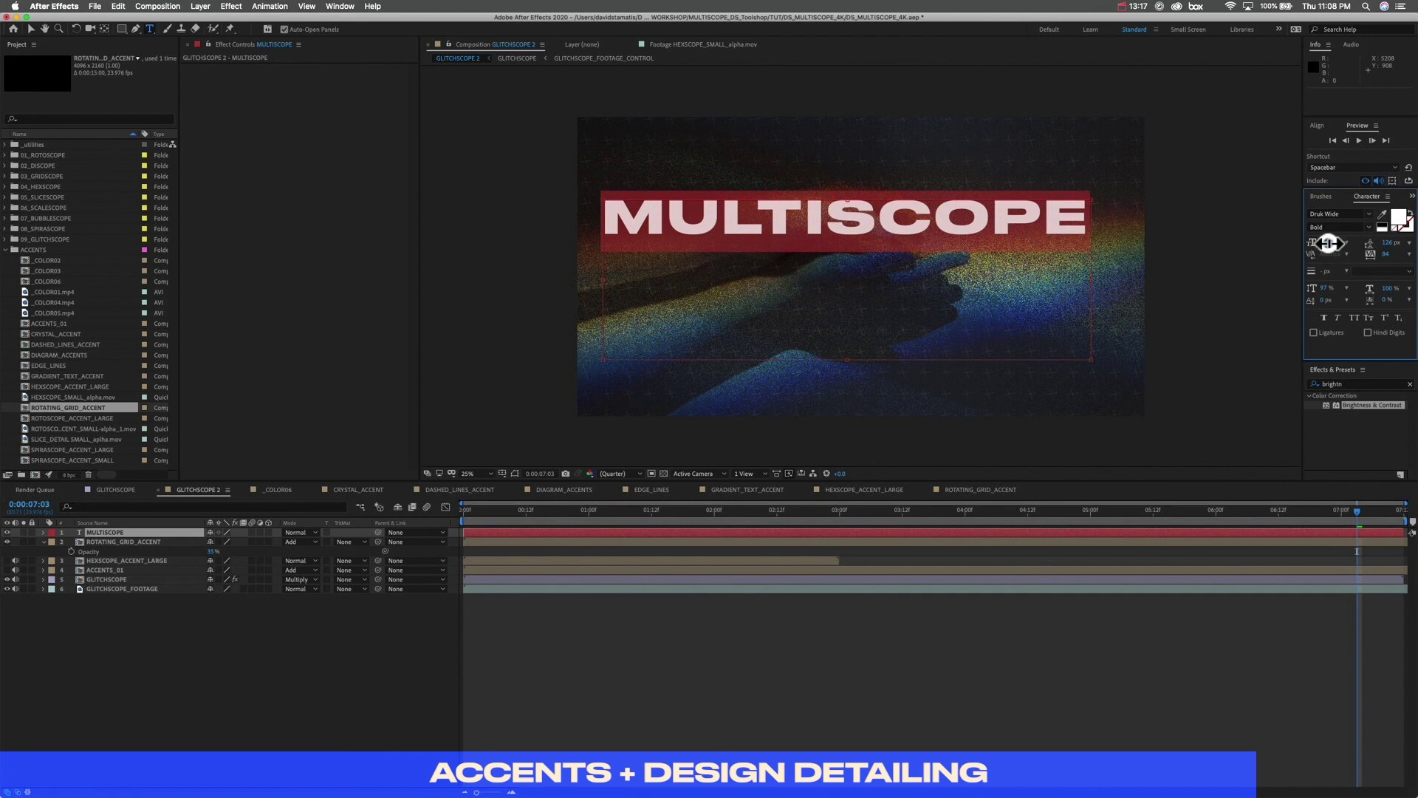
click(1411, 216)
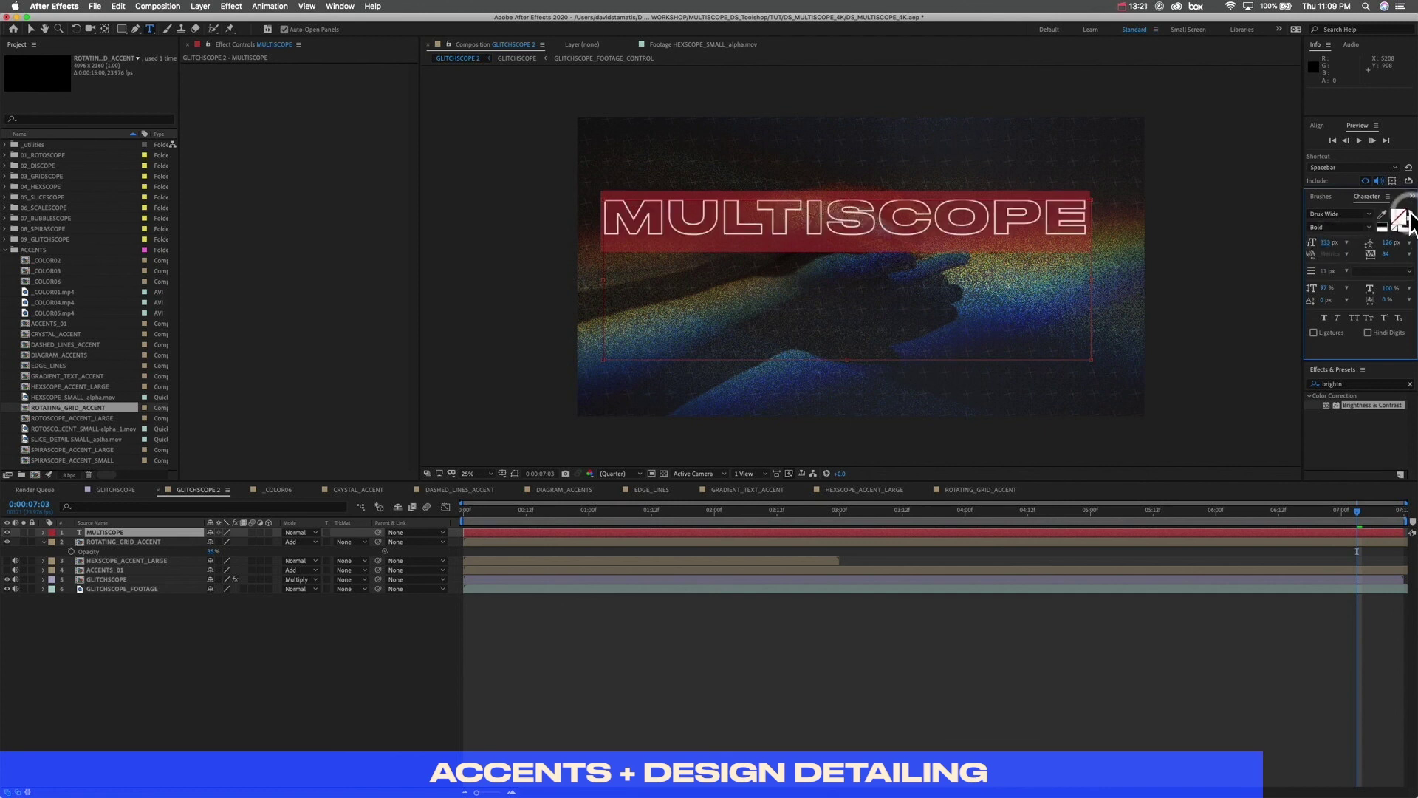
Step: Move the outlined MULTISCOPE text straight down to the vertical middle of the frame, and preview the composition from the start
click(31, 30)
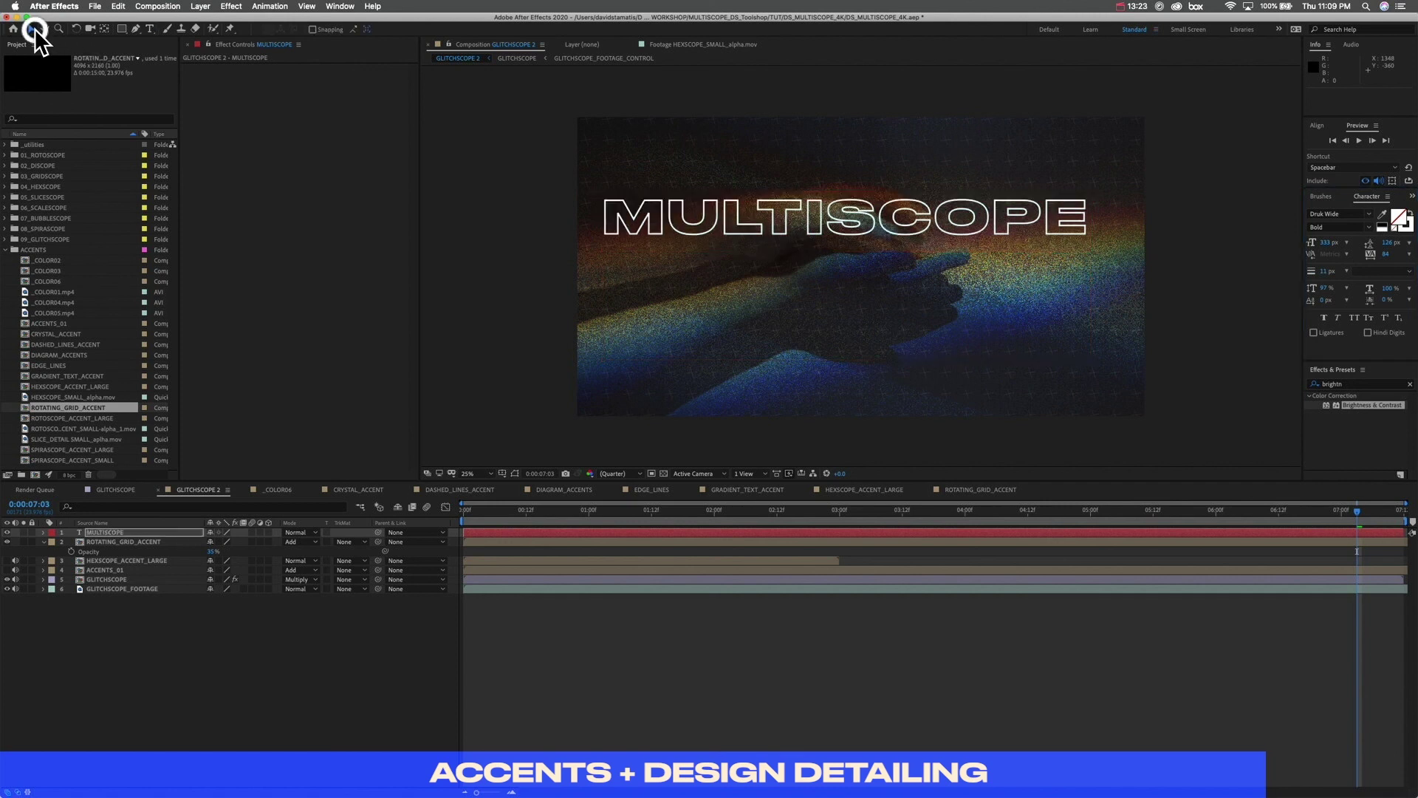
drag(871, 215, 871, 283)
key(Caps_Lock)
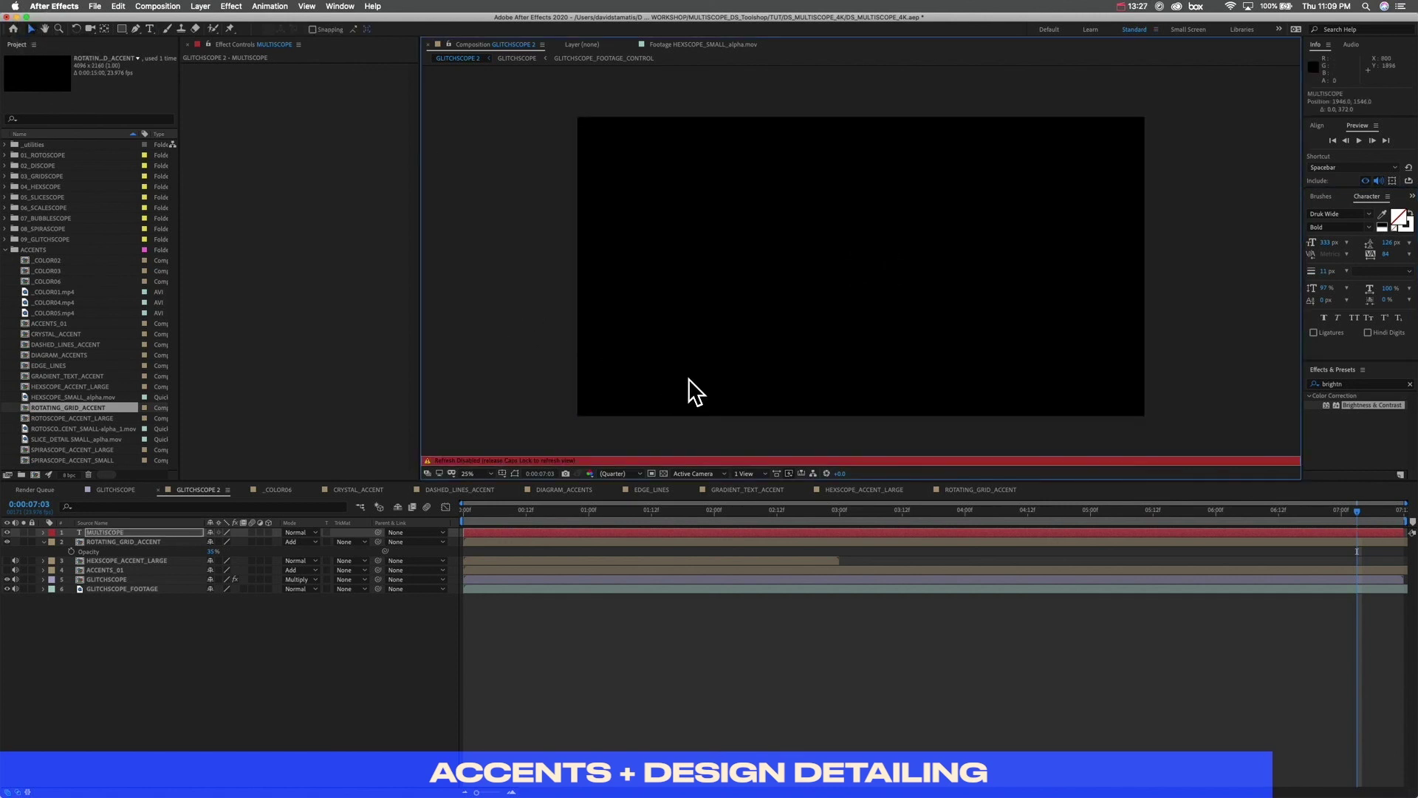
key(Caps_Lock)
drag(738, 511, 437, 504)
key(space)
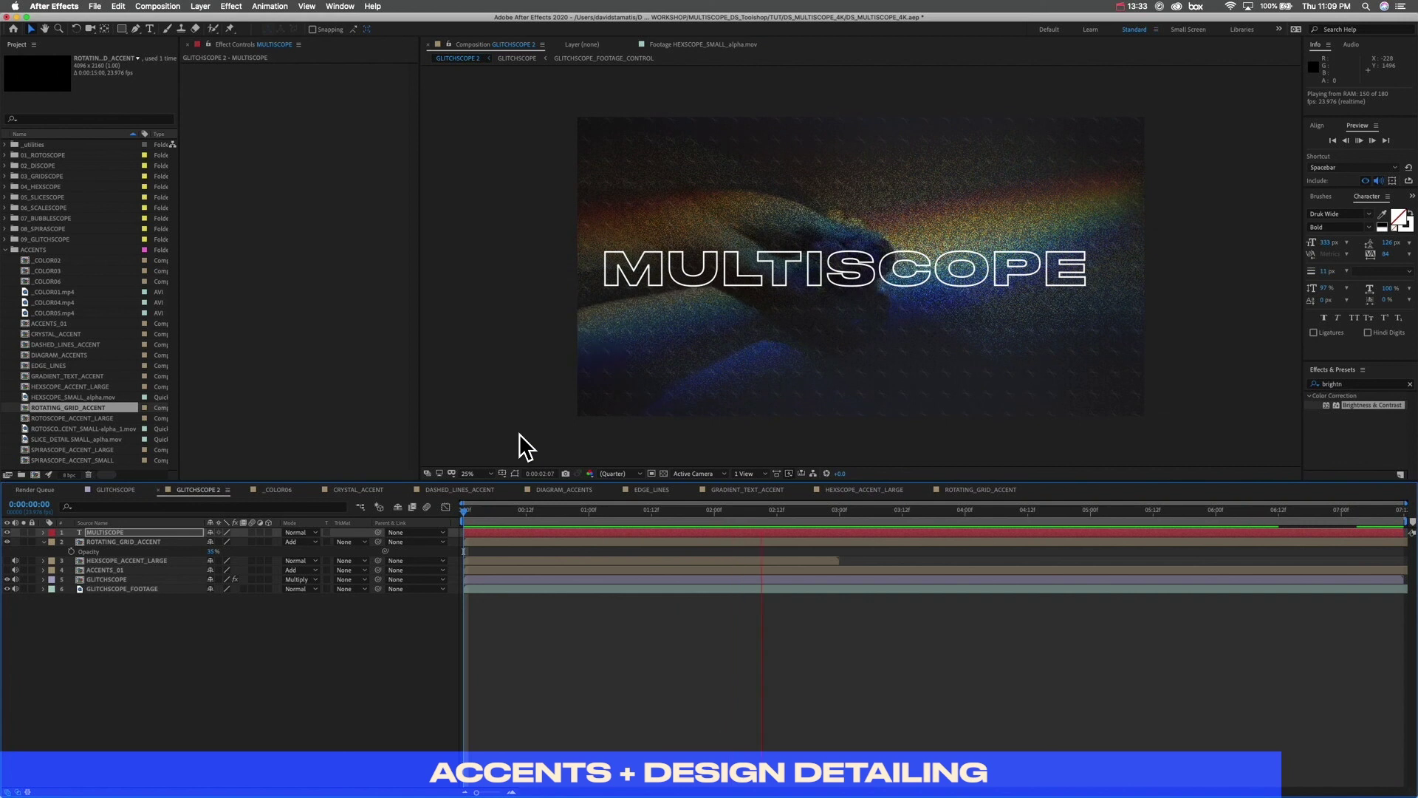
key(space)
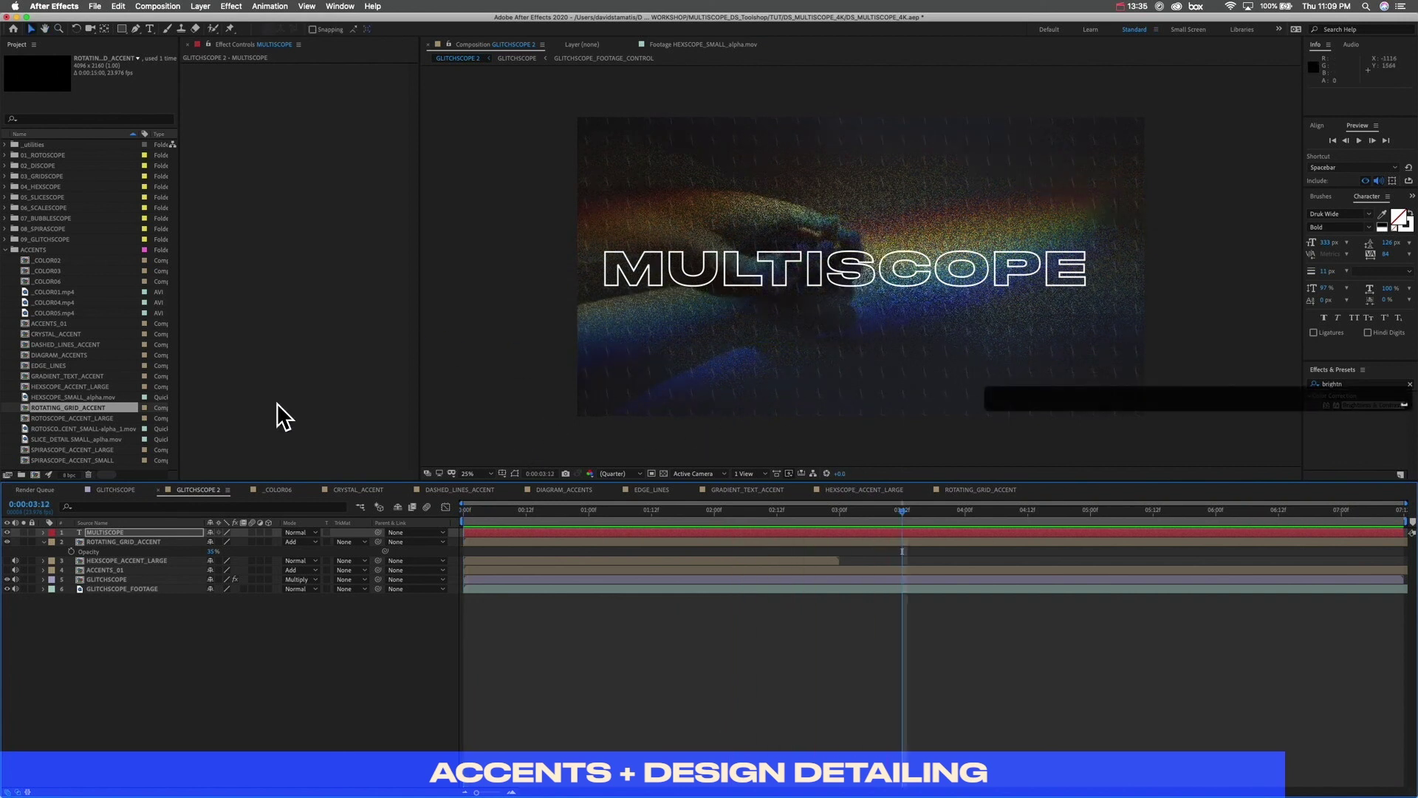
Step: Add ROTOSCOPE_ACCENT_LARGE above the MULTISCOPE text layer in GLITCHSCOPE 2 and preview it
click(104, 418)
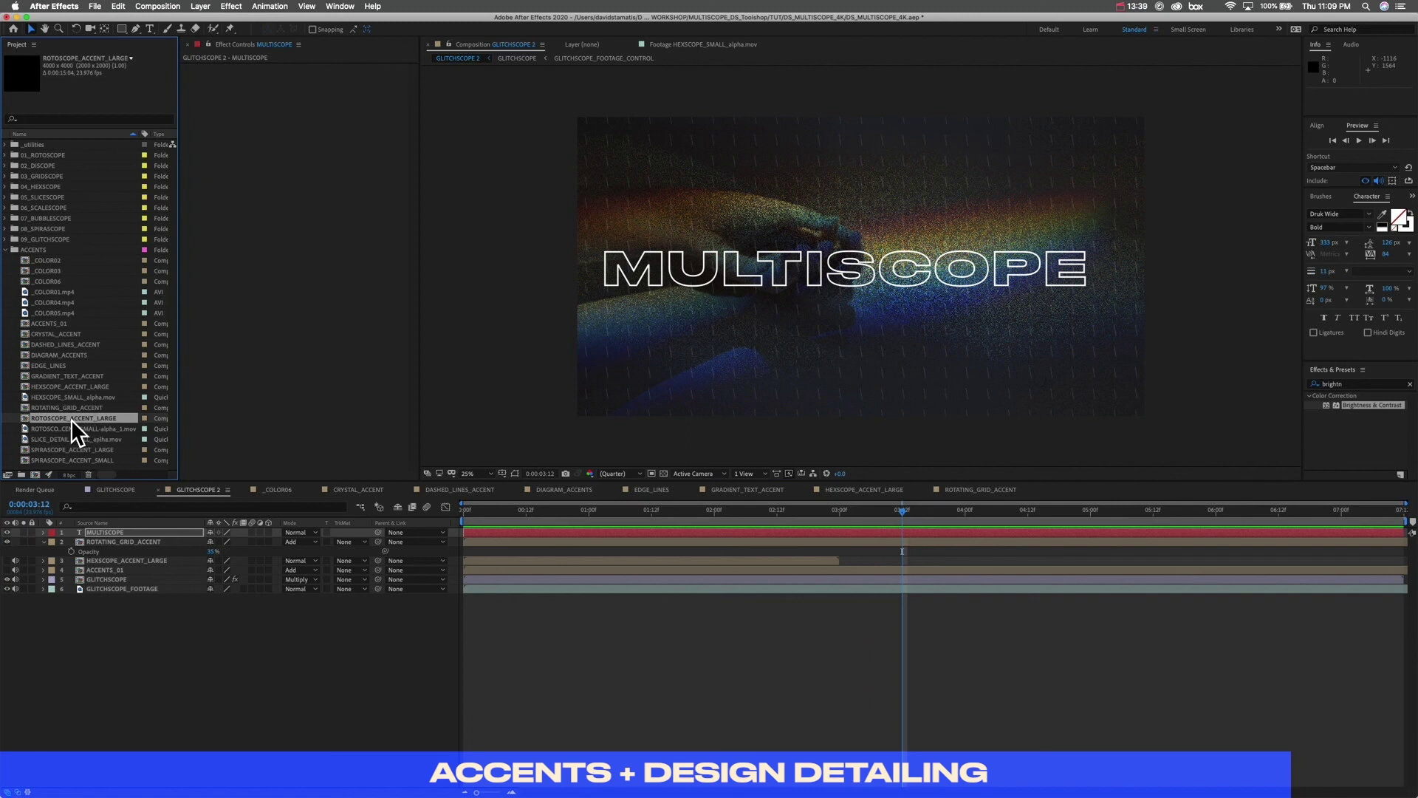
drag(59, 420, 870, 247)
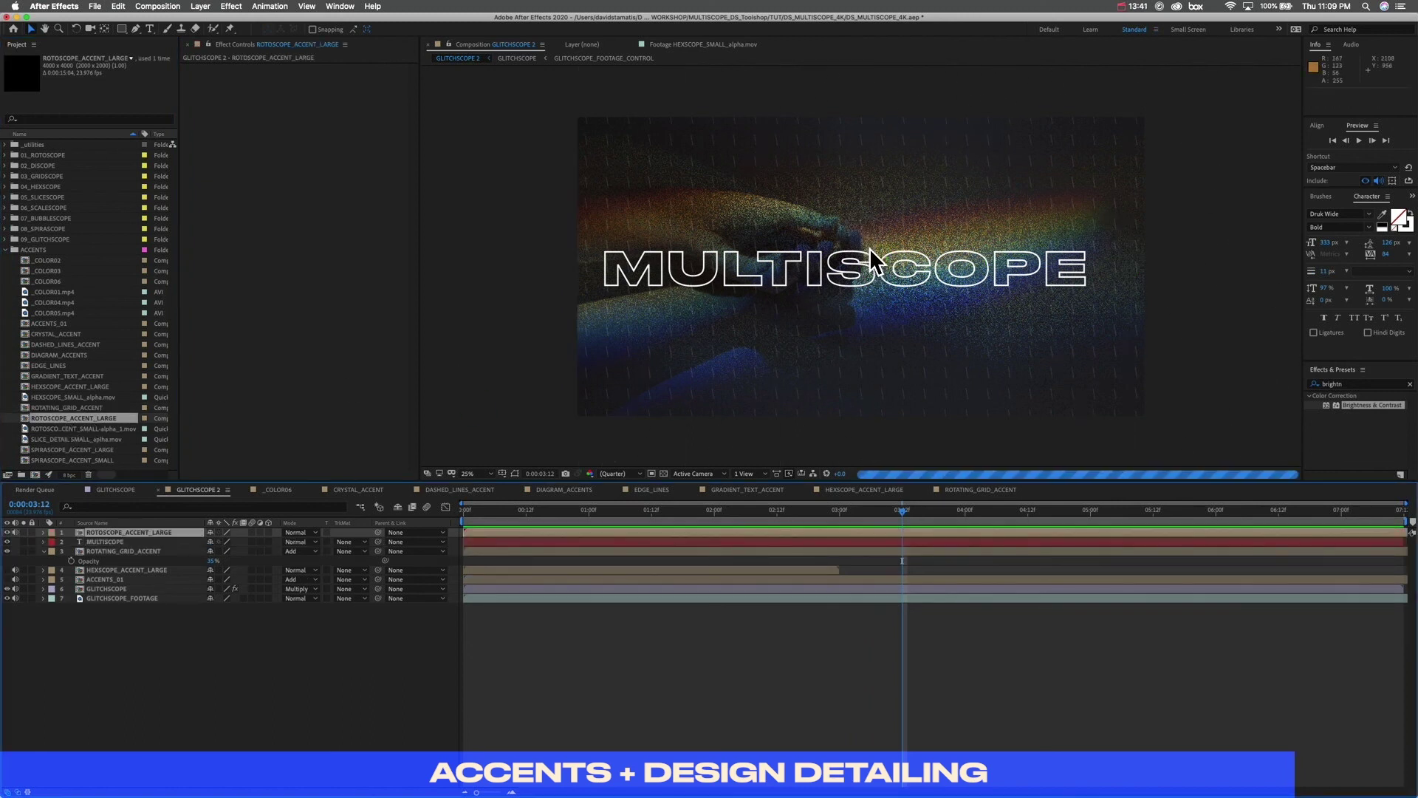
key(space)
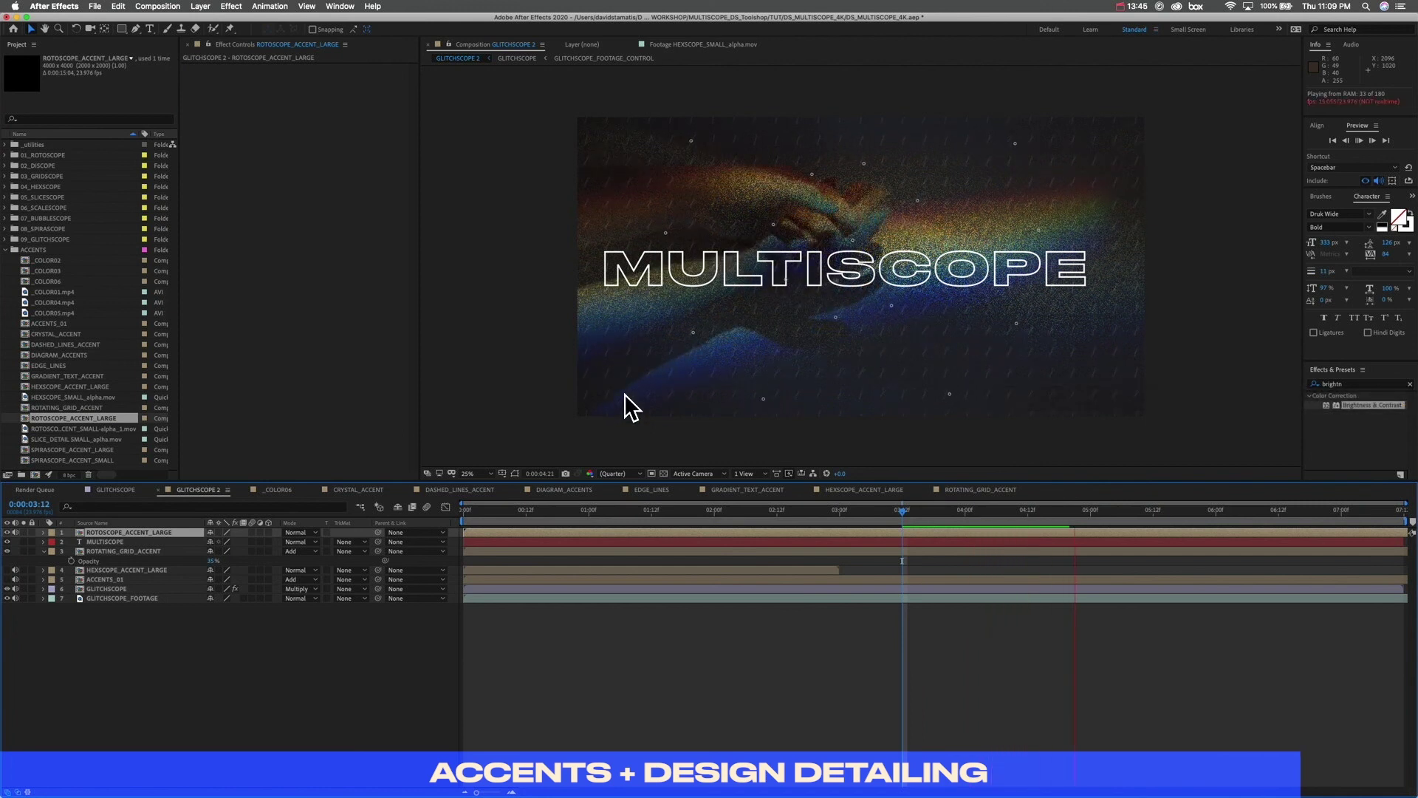
key(space)
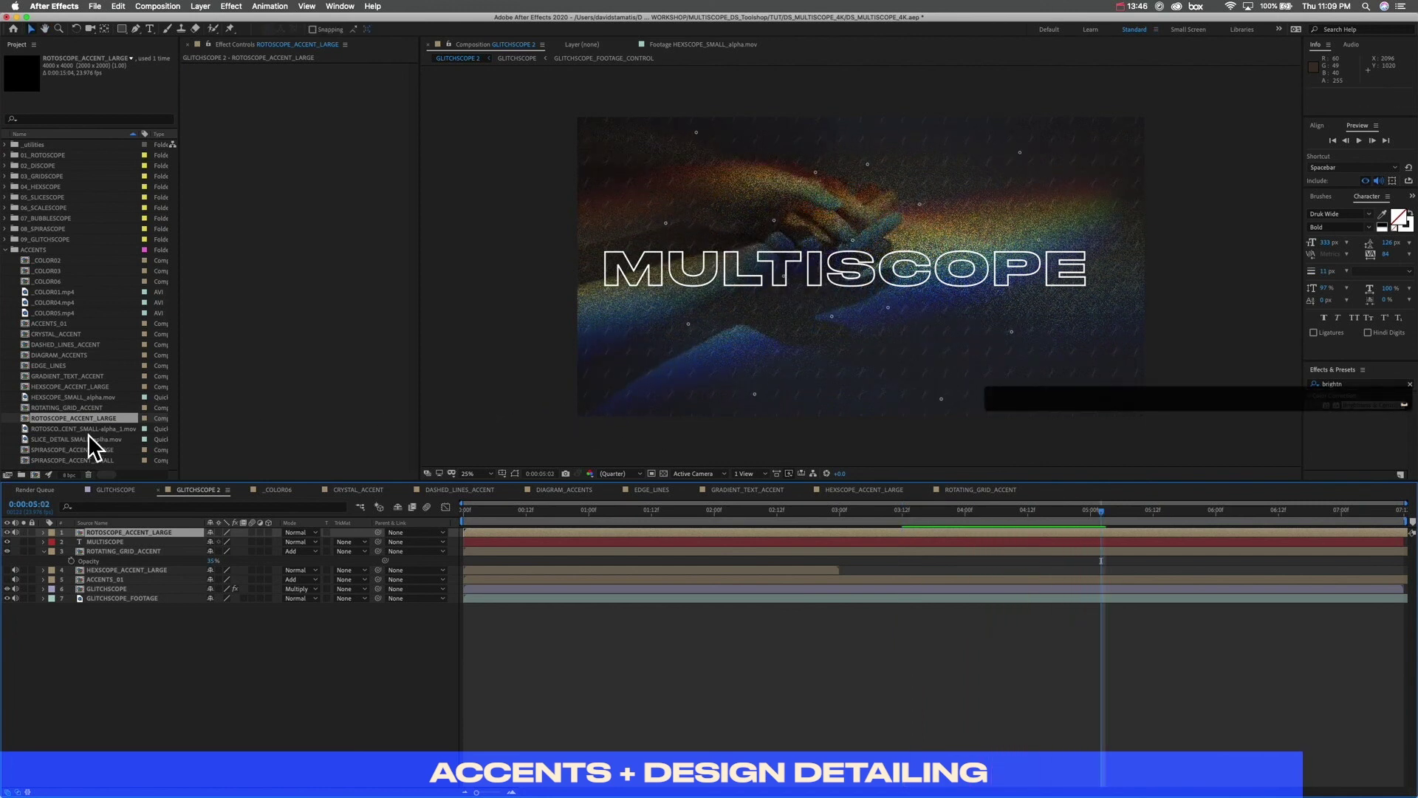
Step: Try SLICE_DETAIL SMALL_aplha.mov near the center of the frame, preview it, and delete the layer
click(87, 436)
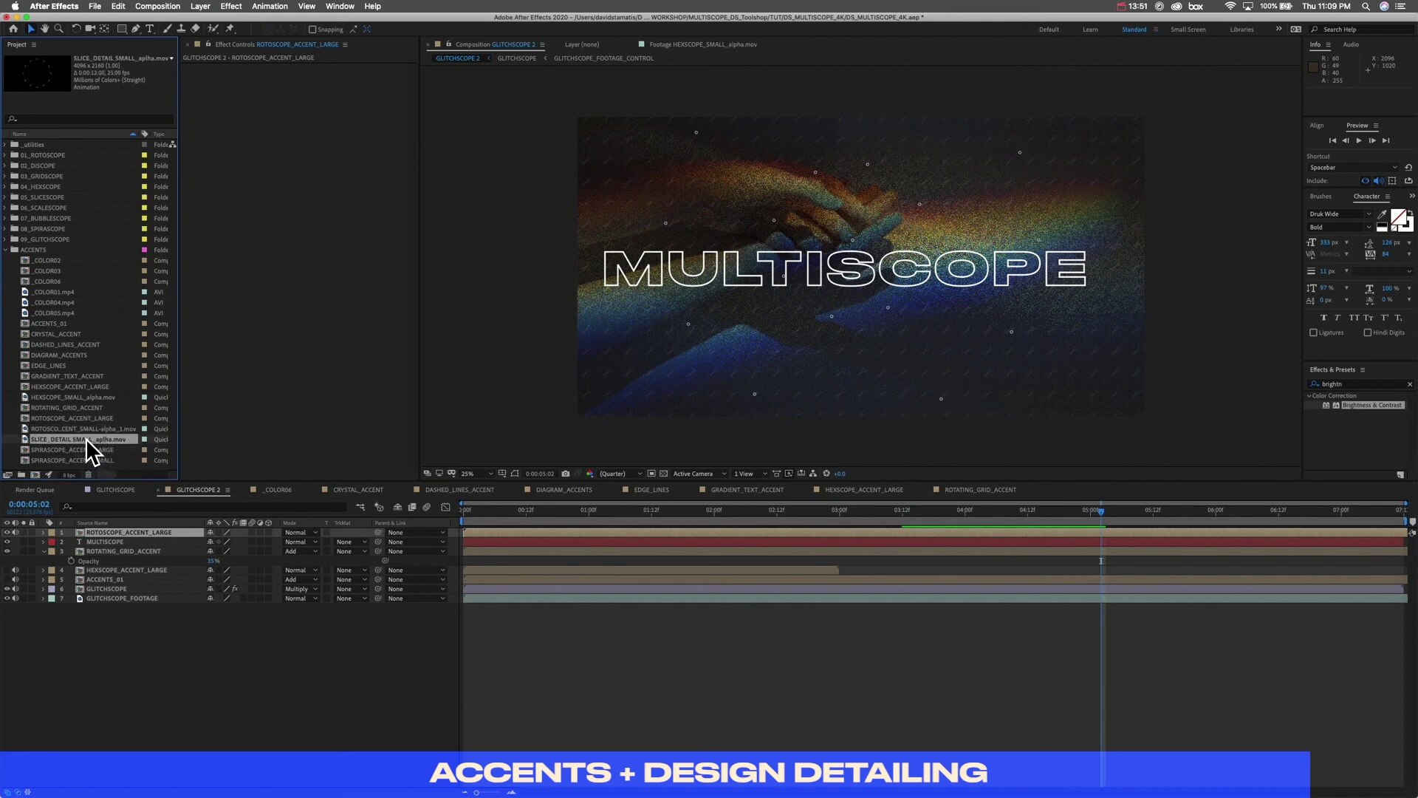
drag(79, 441, 975, 229)
drag(1026, 178, 871, 236)
key(space)
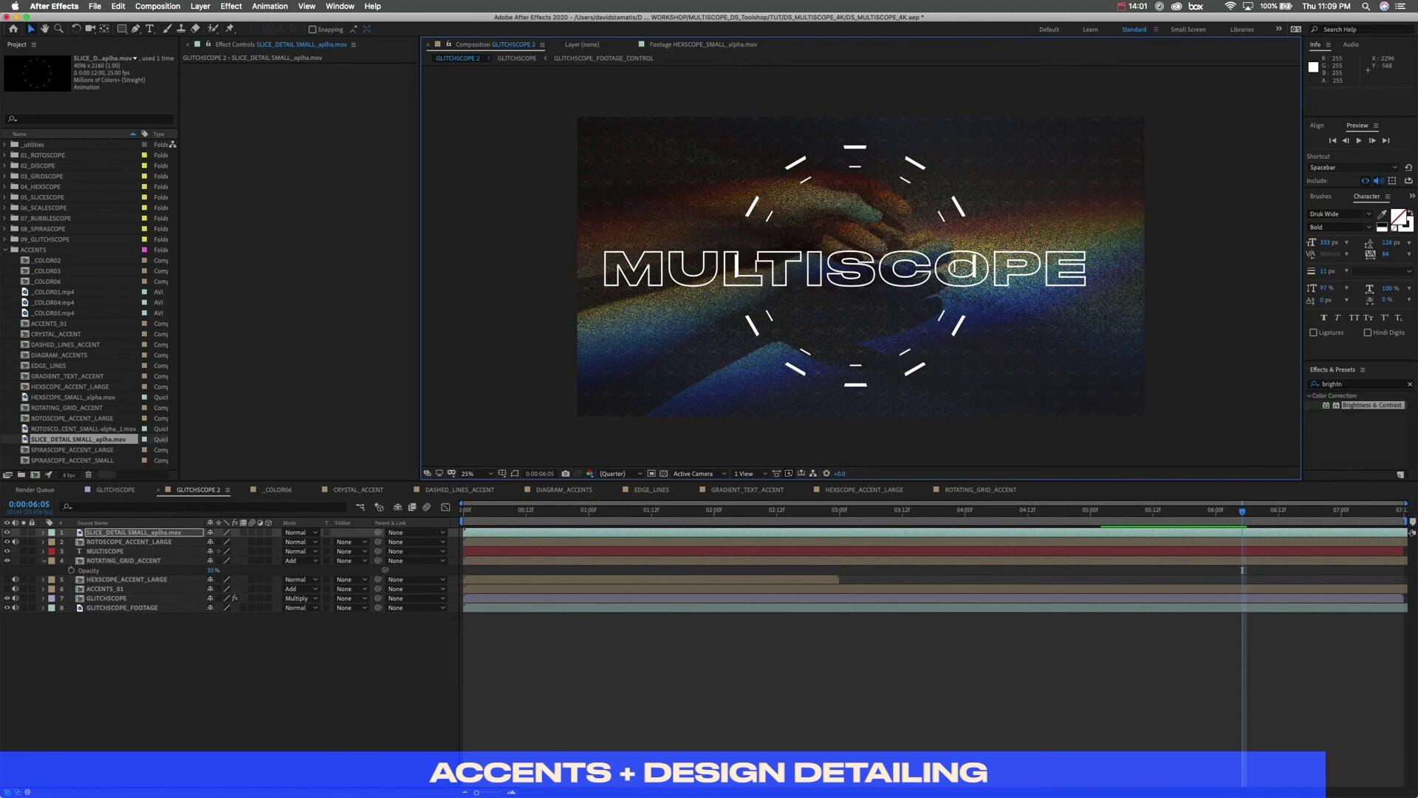
key(Delete)
Step: Inspect the SPIRASCOPE_ACCENT_LARGE composition, add it as the uppermost layer of GLITCHSCOPE 2, and preview it
click(99, 449)
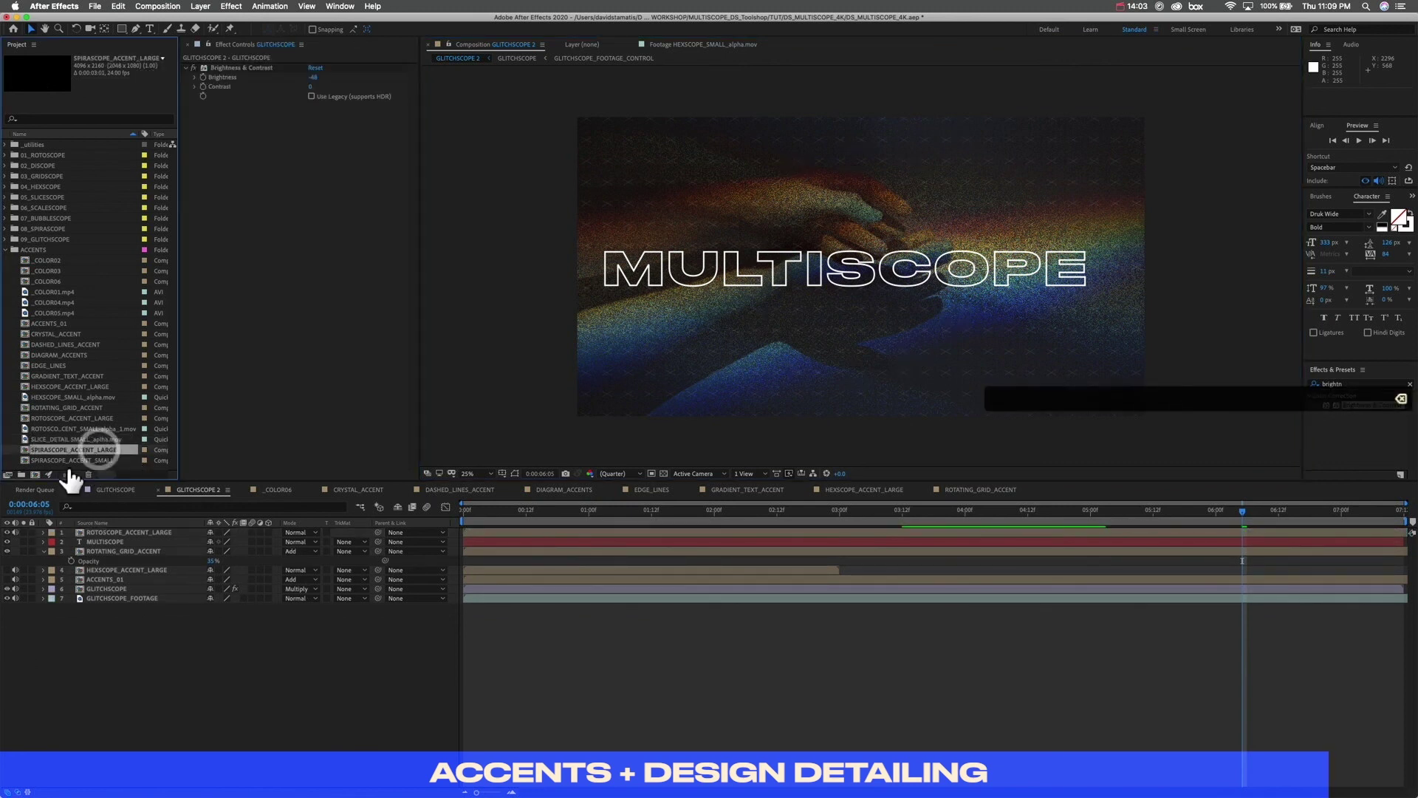
double_click(89, 449)
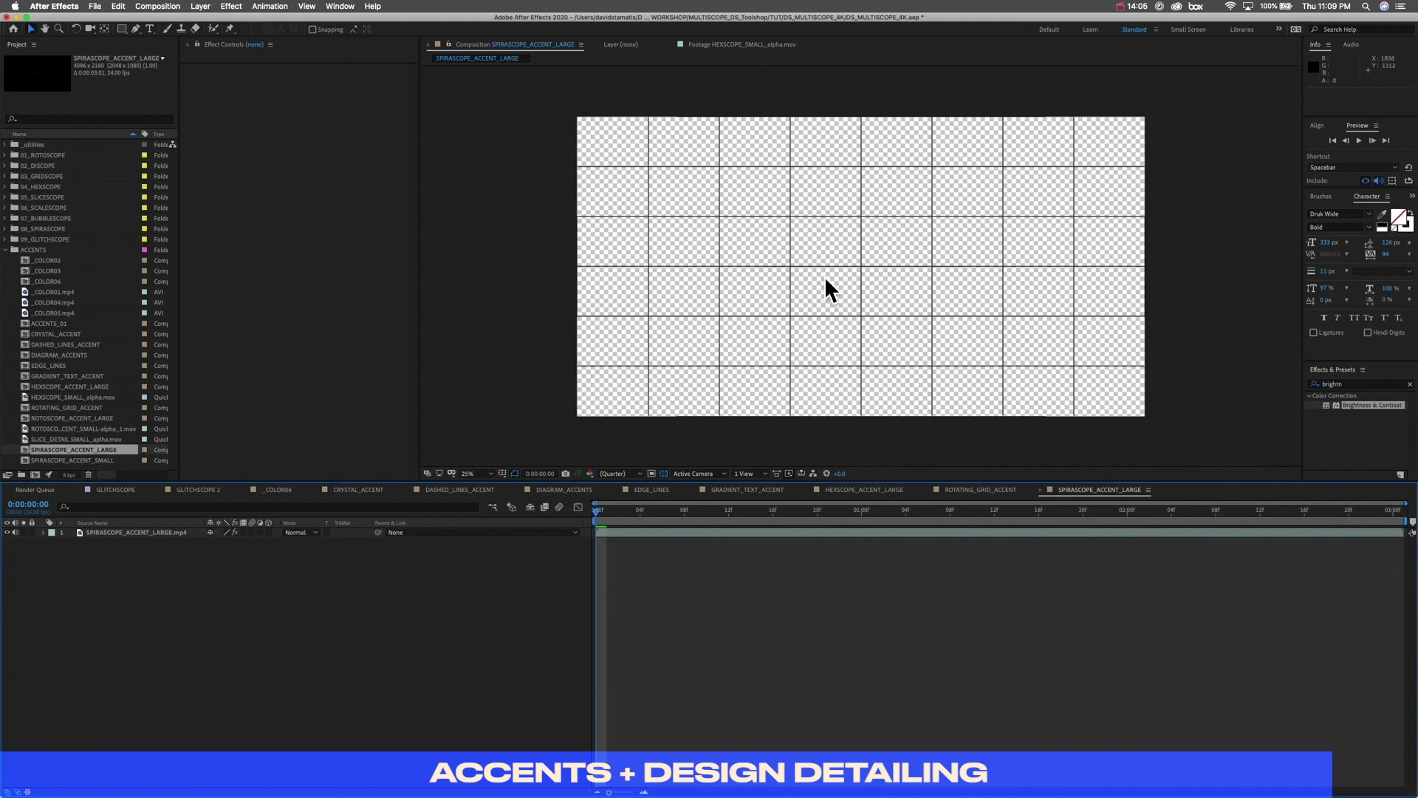
click(207, 490)
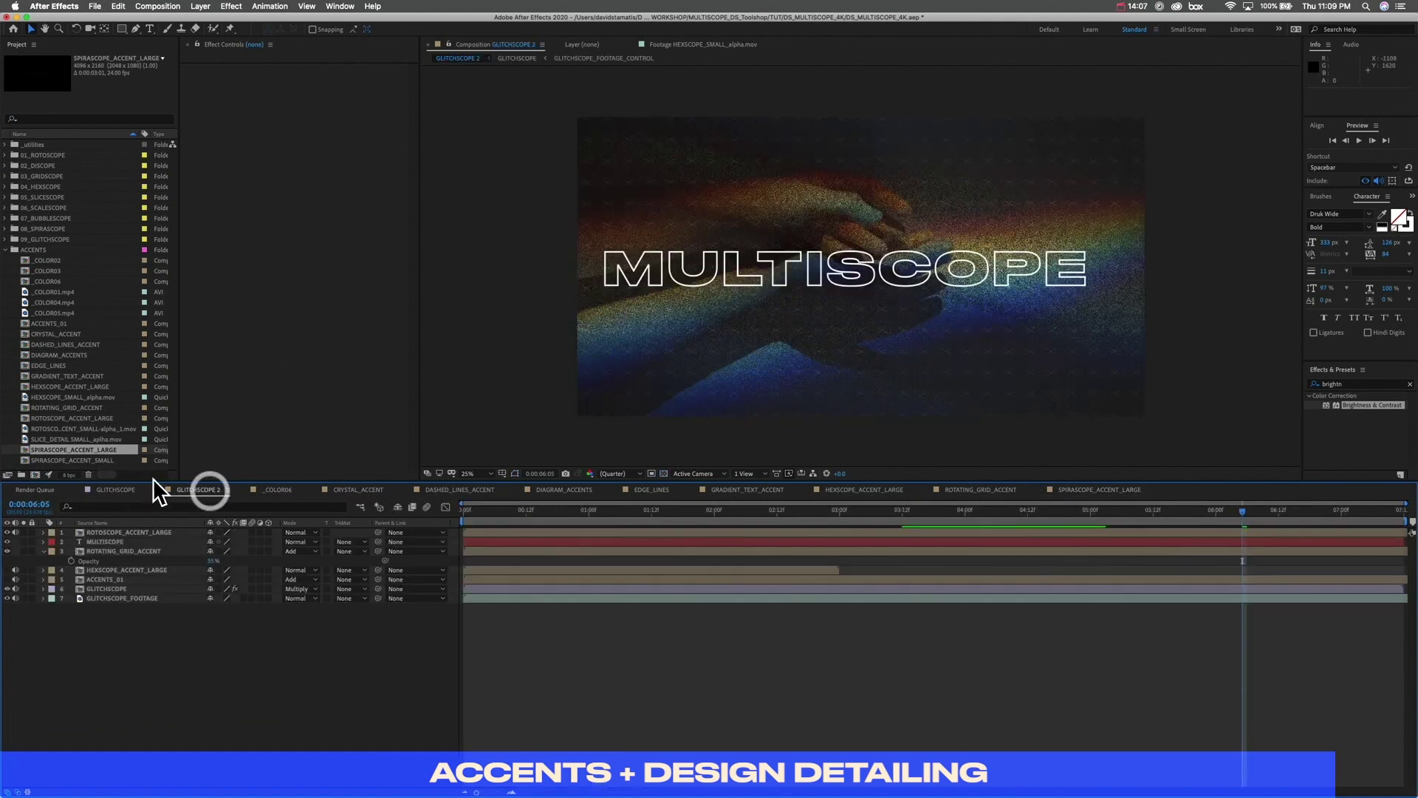
drag(112, 450, 1019, 220)
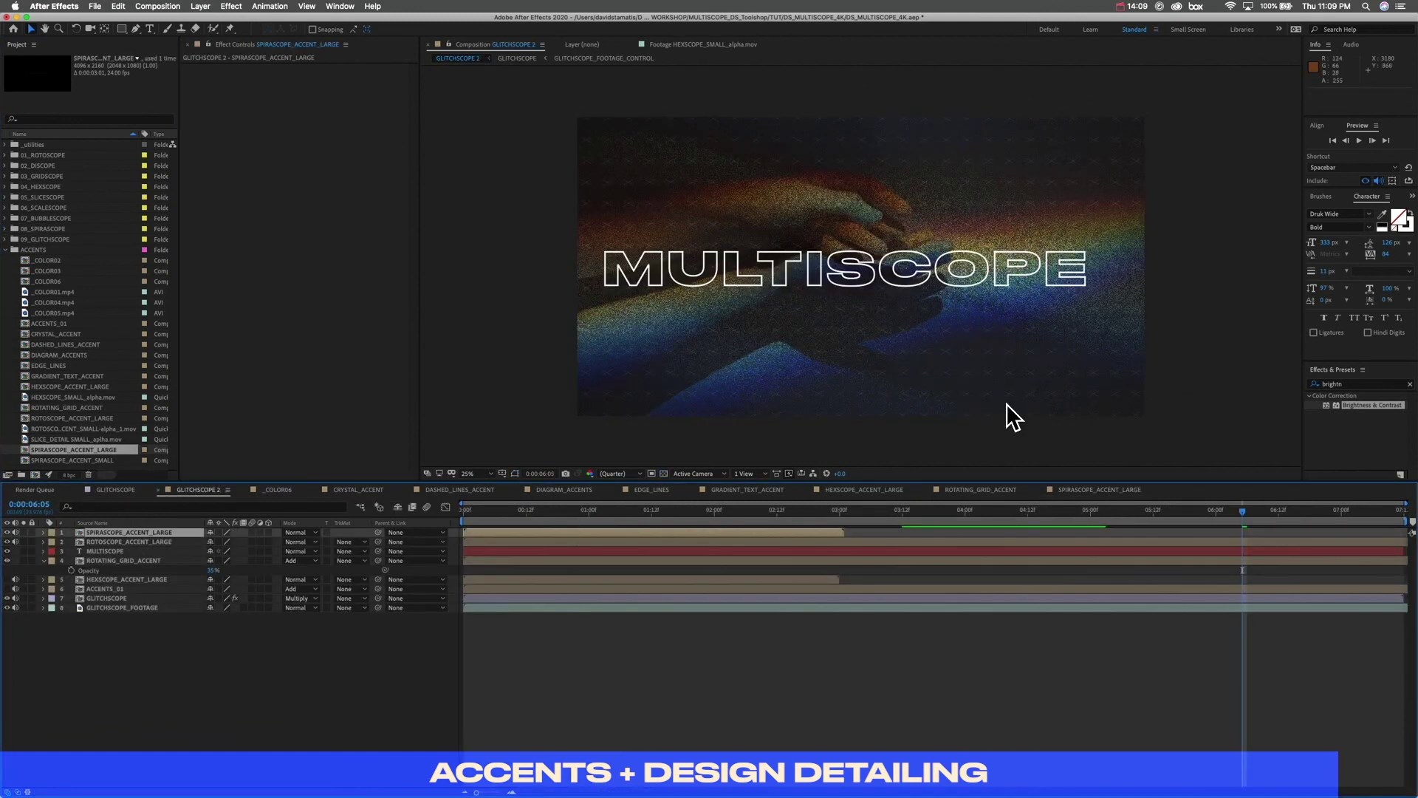
key(space)
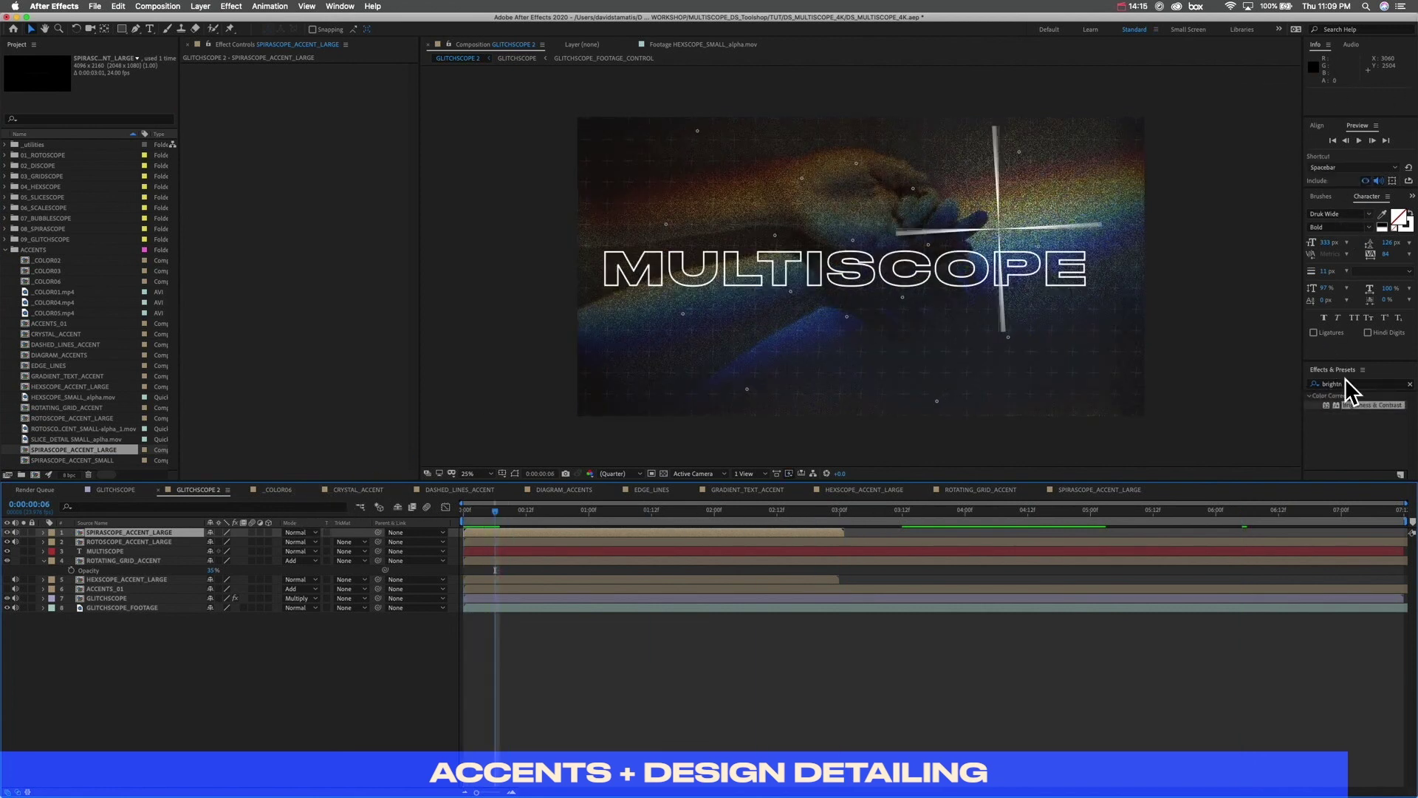
Step: Center SPIRASCOPE_ACCENT_LARGE horizontally and vertically in the composition, preview it, and hide it together with ROTOSCOPE_ACCENT_LARGE
click(1318, 125)
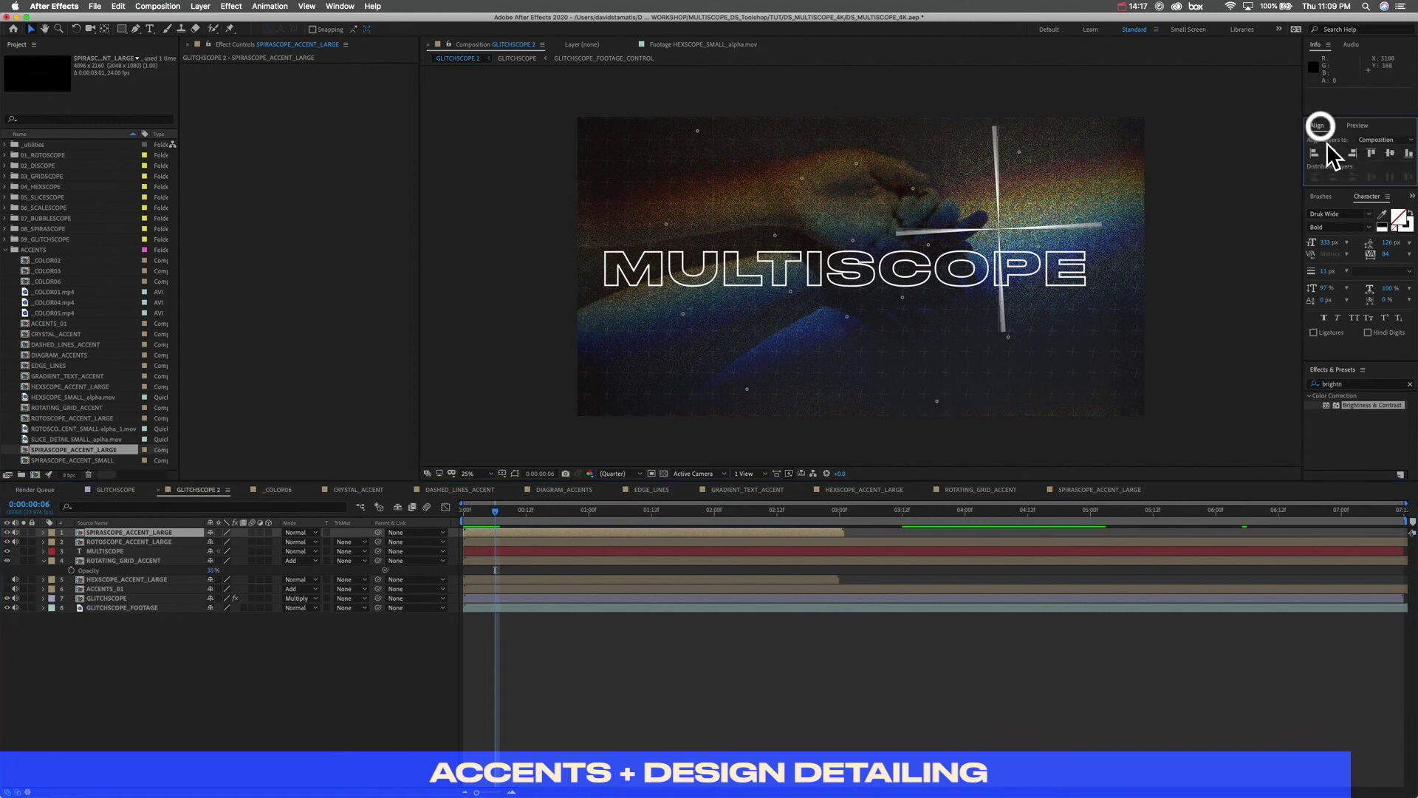
click(1333, 153)
click(1390, 153)
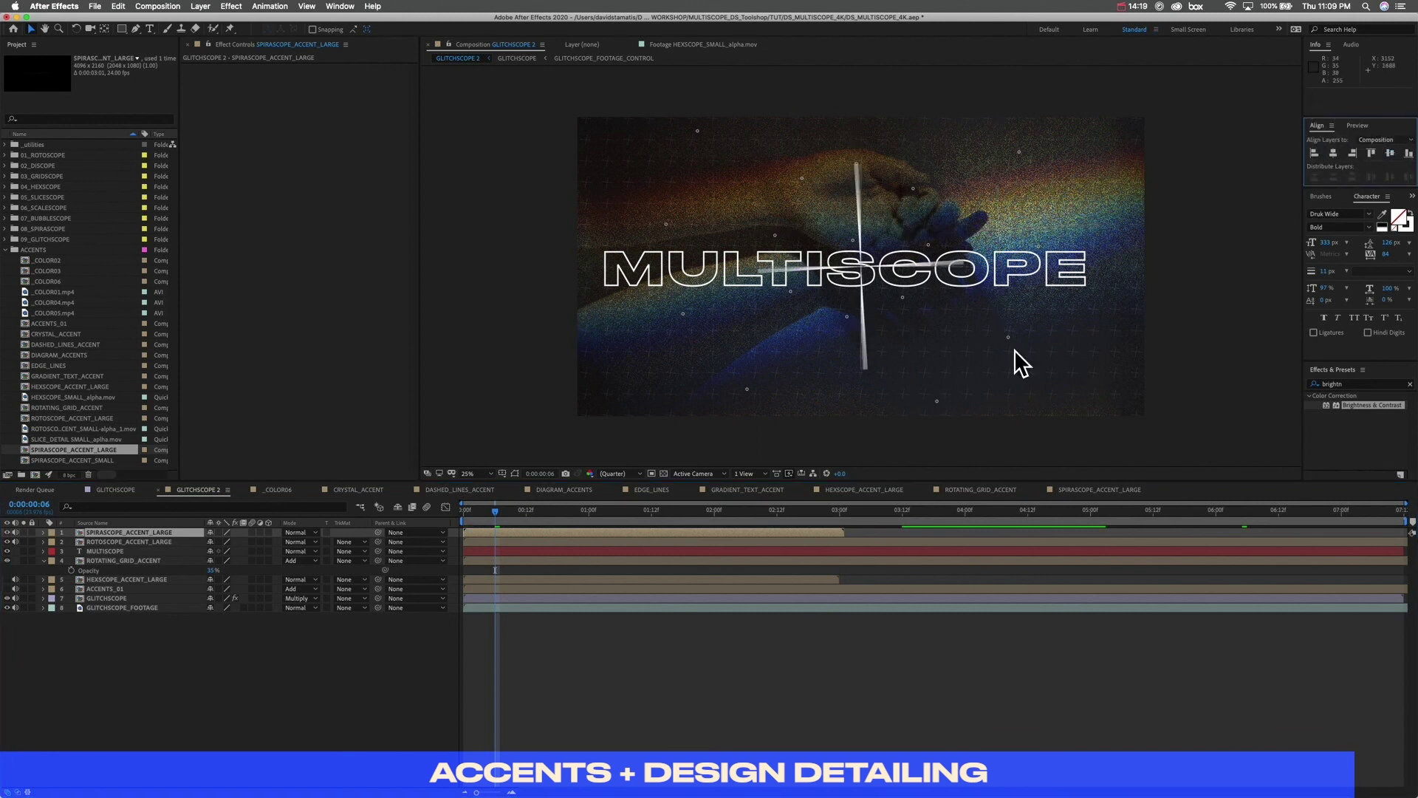
key(space)
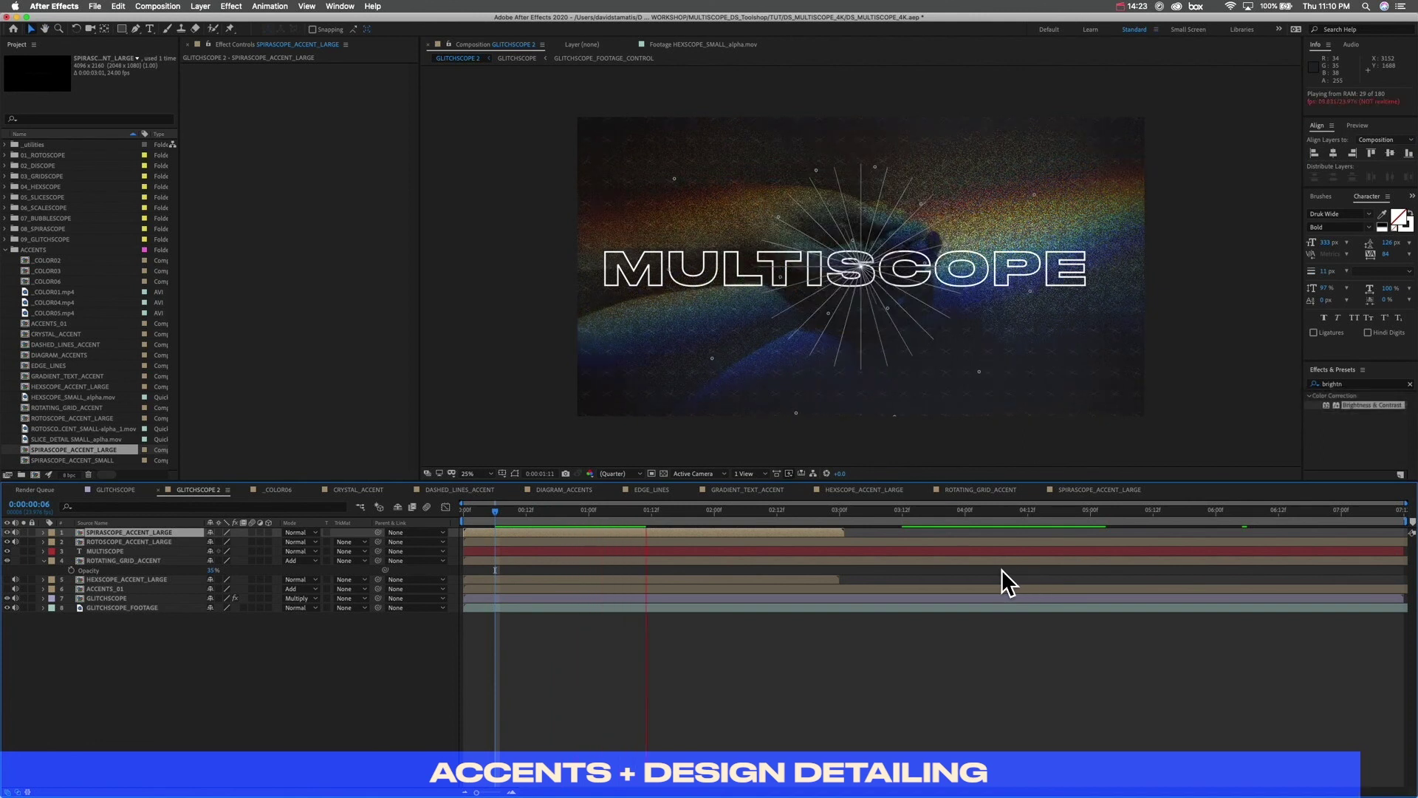
key(space)
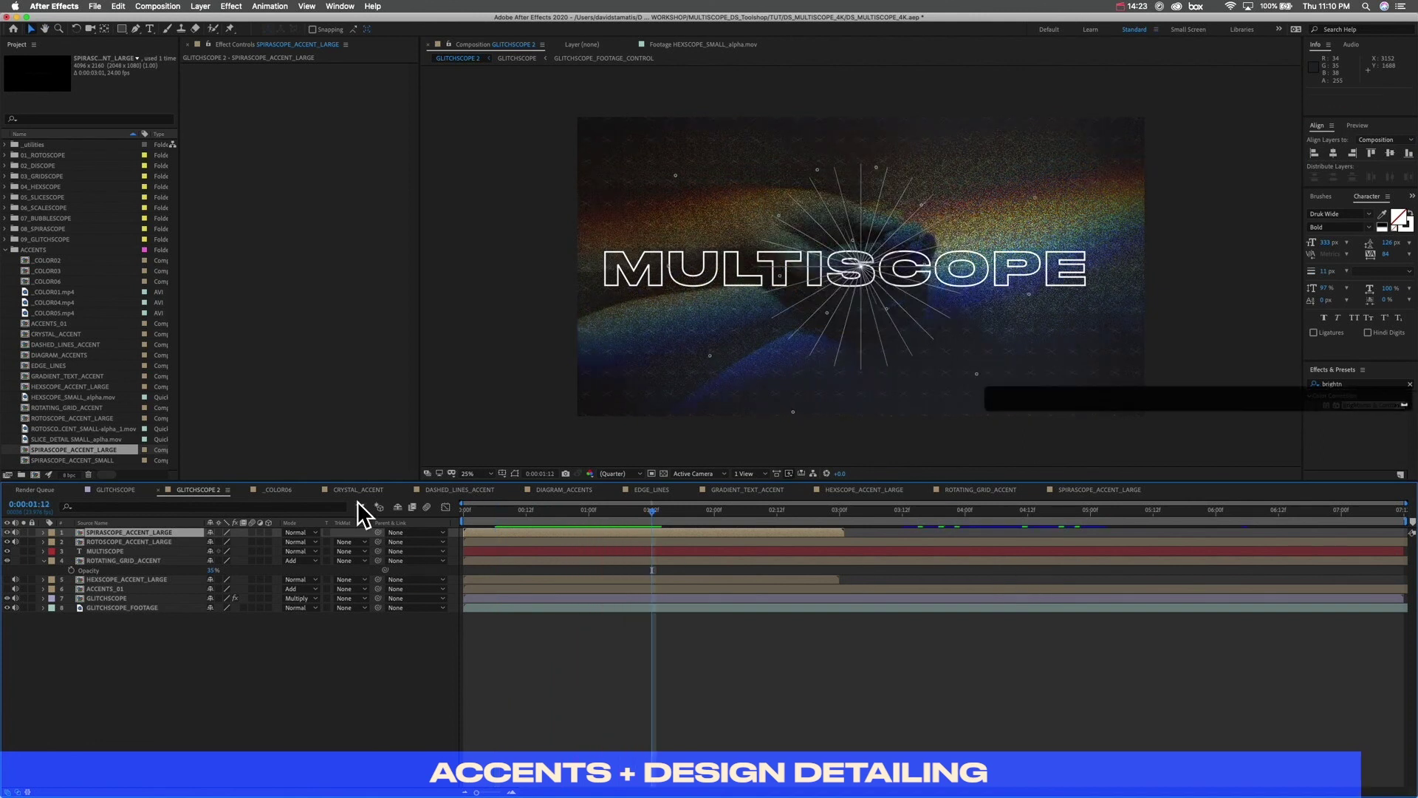
click(7, 533)
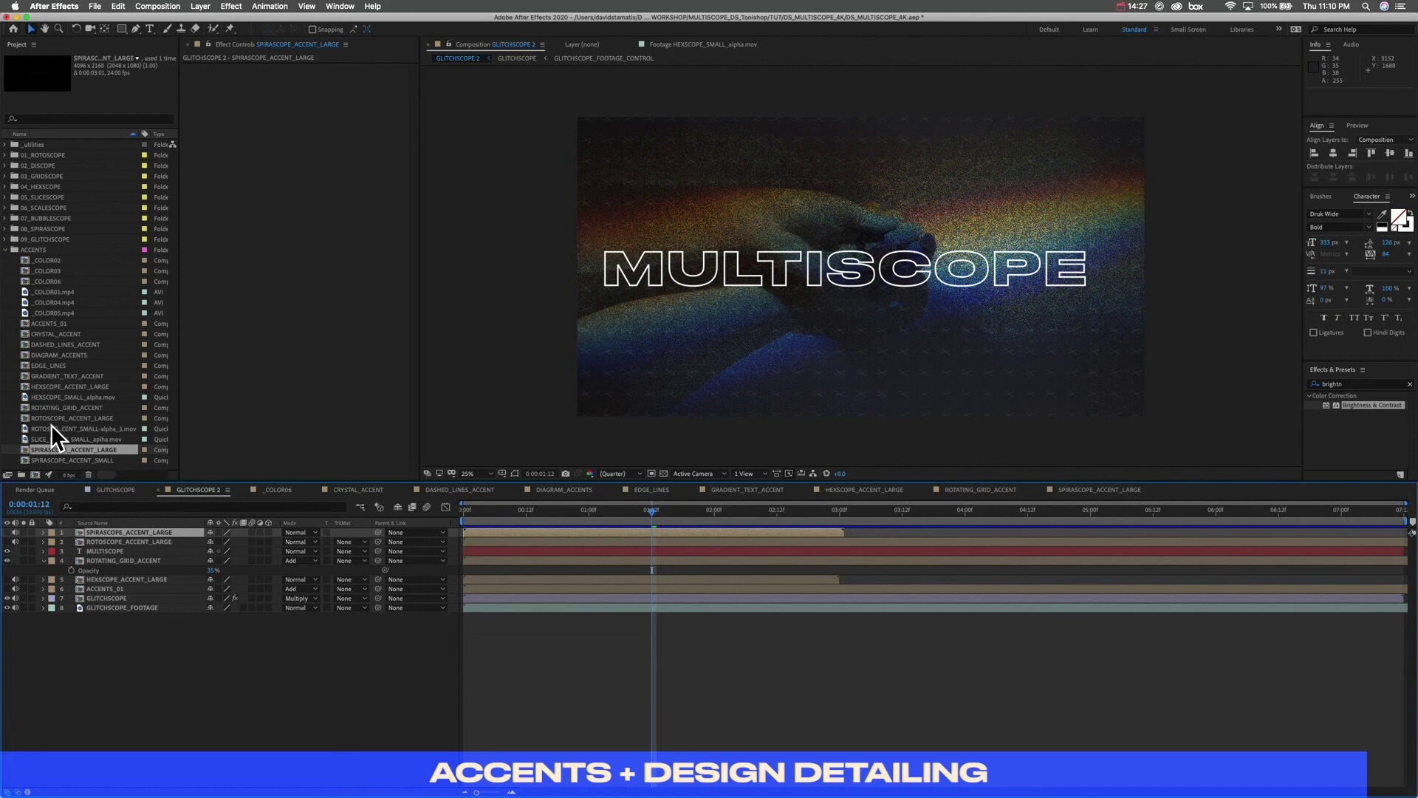
Step: Try SPIRASCOPE_ACCENT_SMALL at the center of the frame, and undo adding it
click(74, 461)
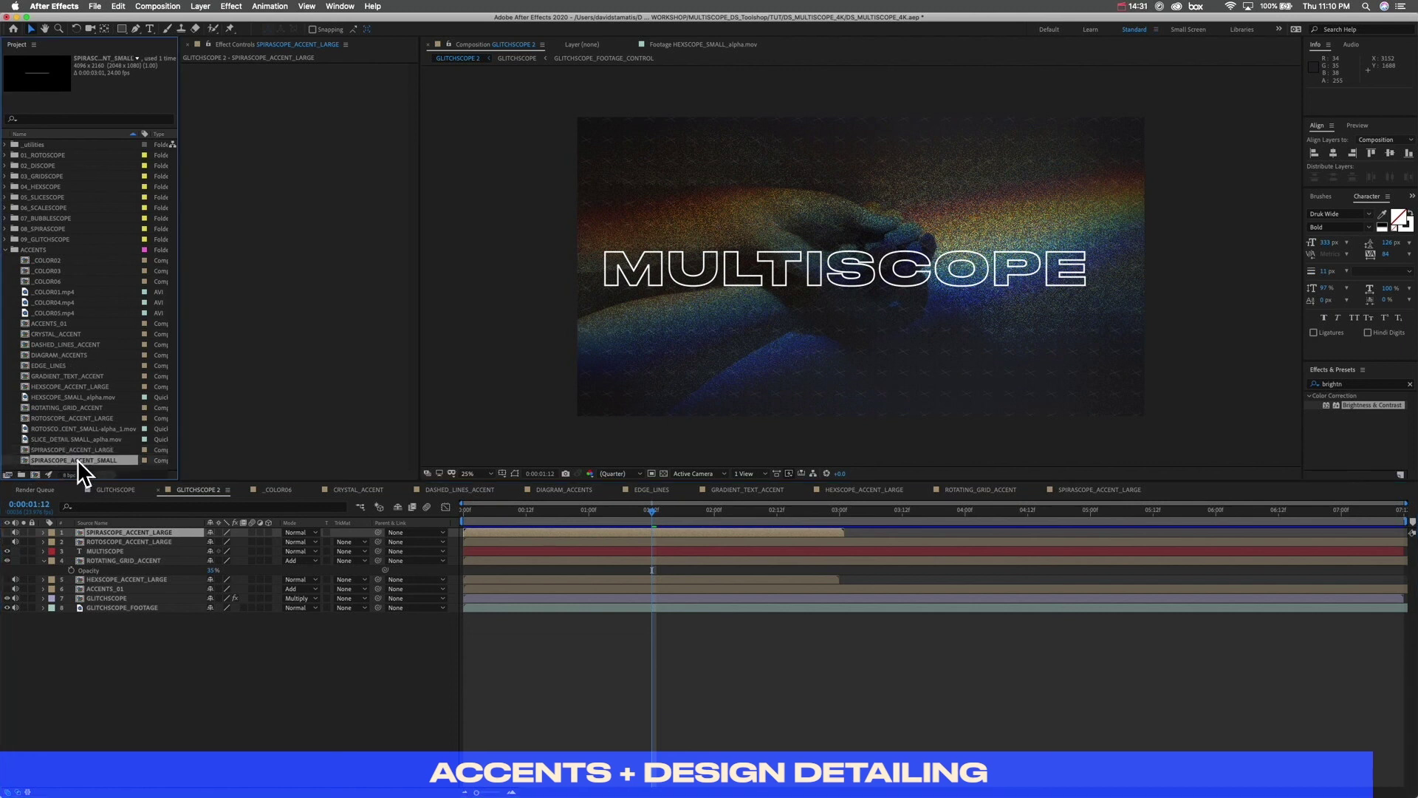
drag(90, 464, 861, 284)
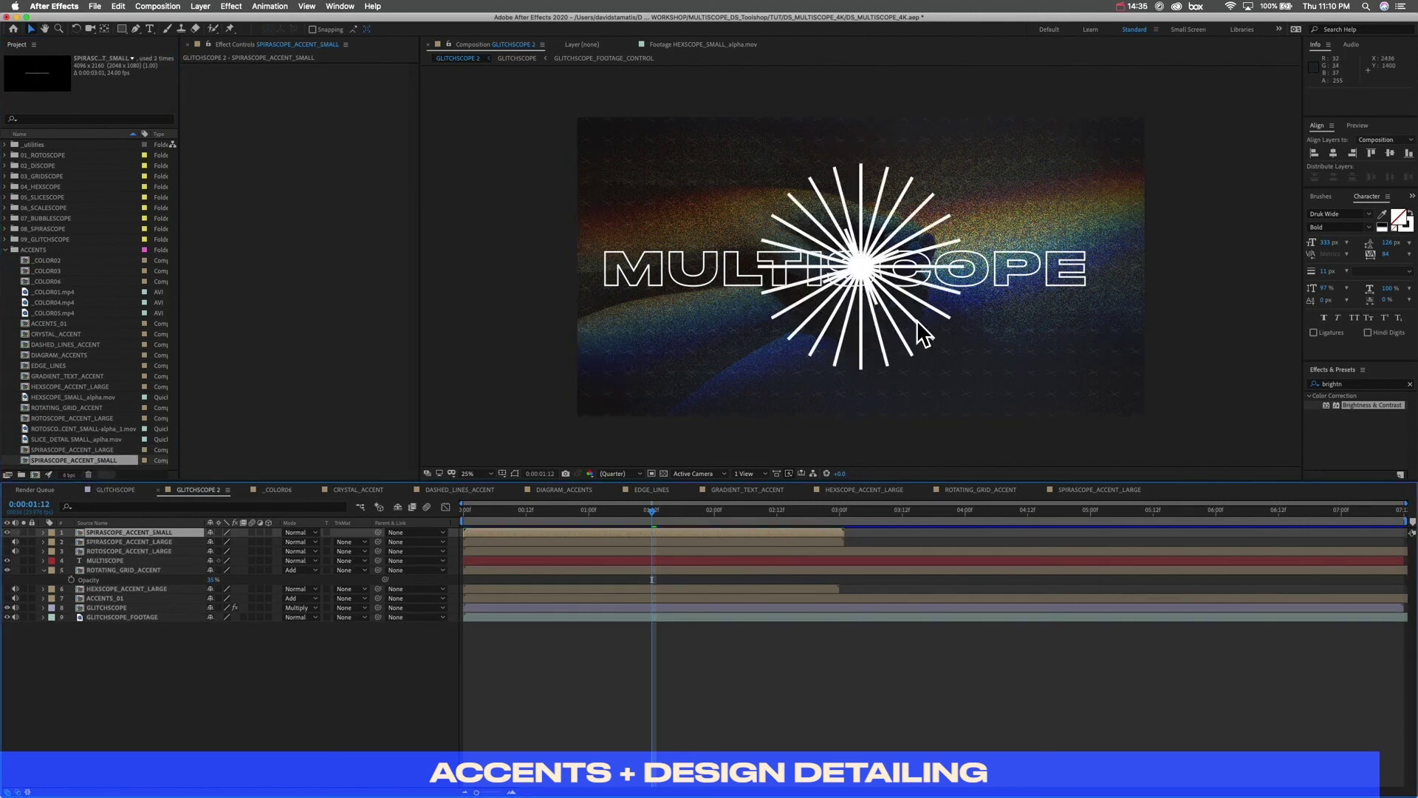
key(super+z)
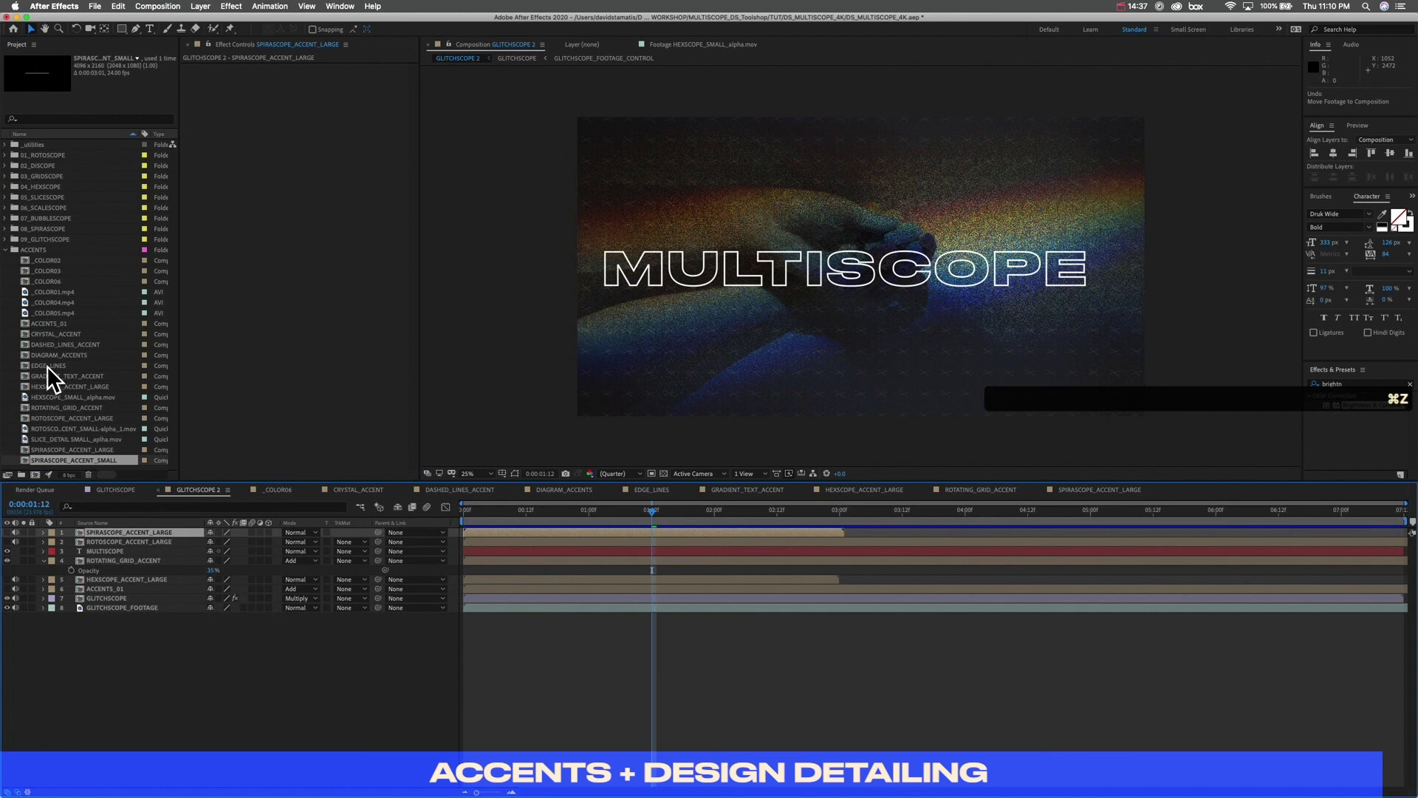
Step: Add DIAGRAM_ACCENTS on top of the GLITCHSCOPE 2 stack, position its icon row just below the MULTISCOPE title, and preview from the start
click(51, 355)
drag(65, 354, 947, 334)
drag(935, 287, 865, 355)
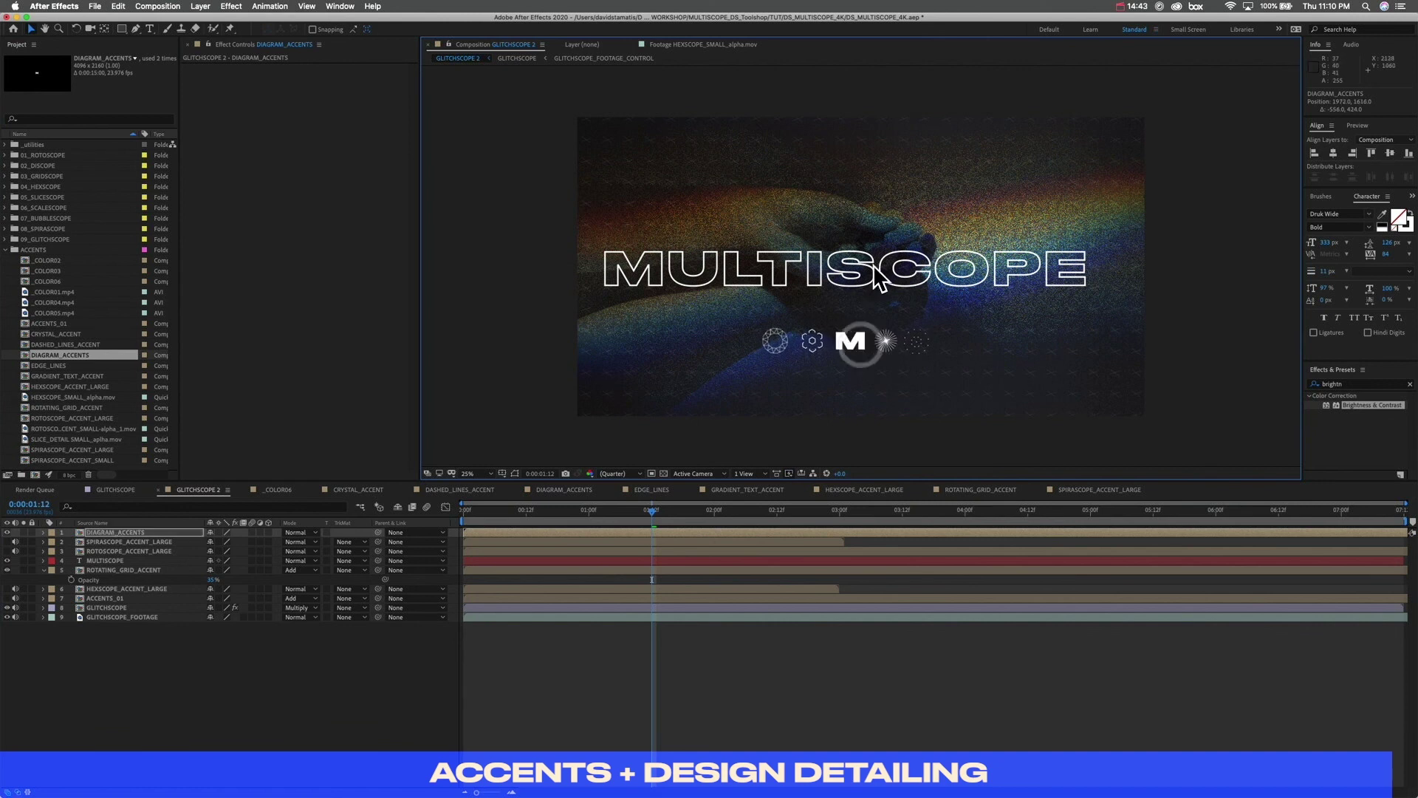
drag(875, 273, 877, 253)
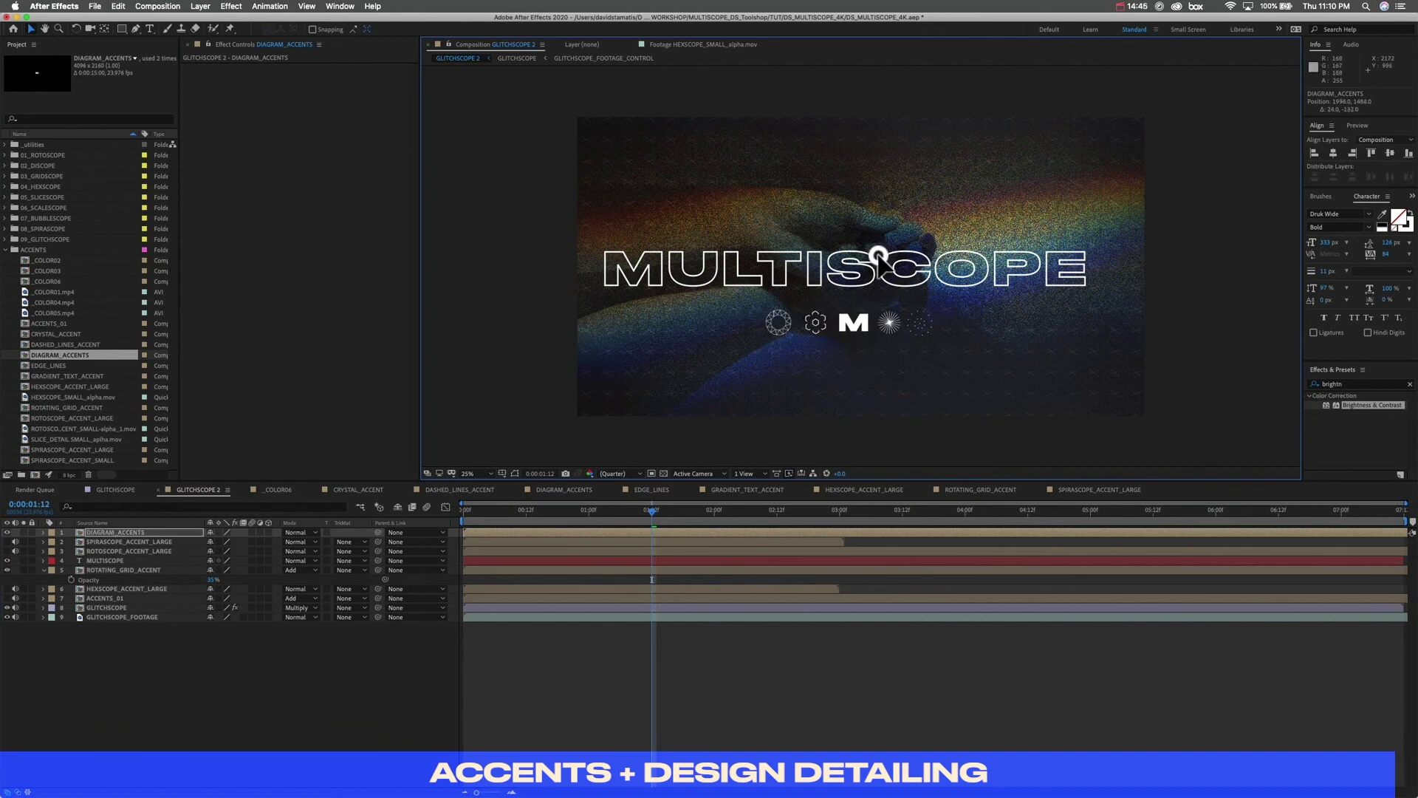
key(space)
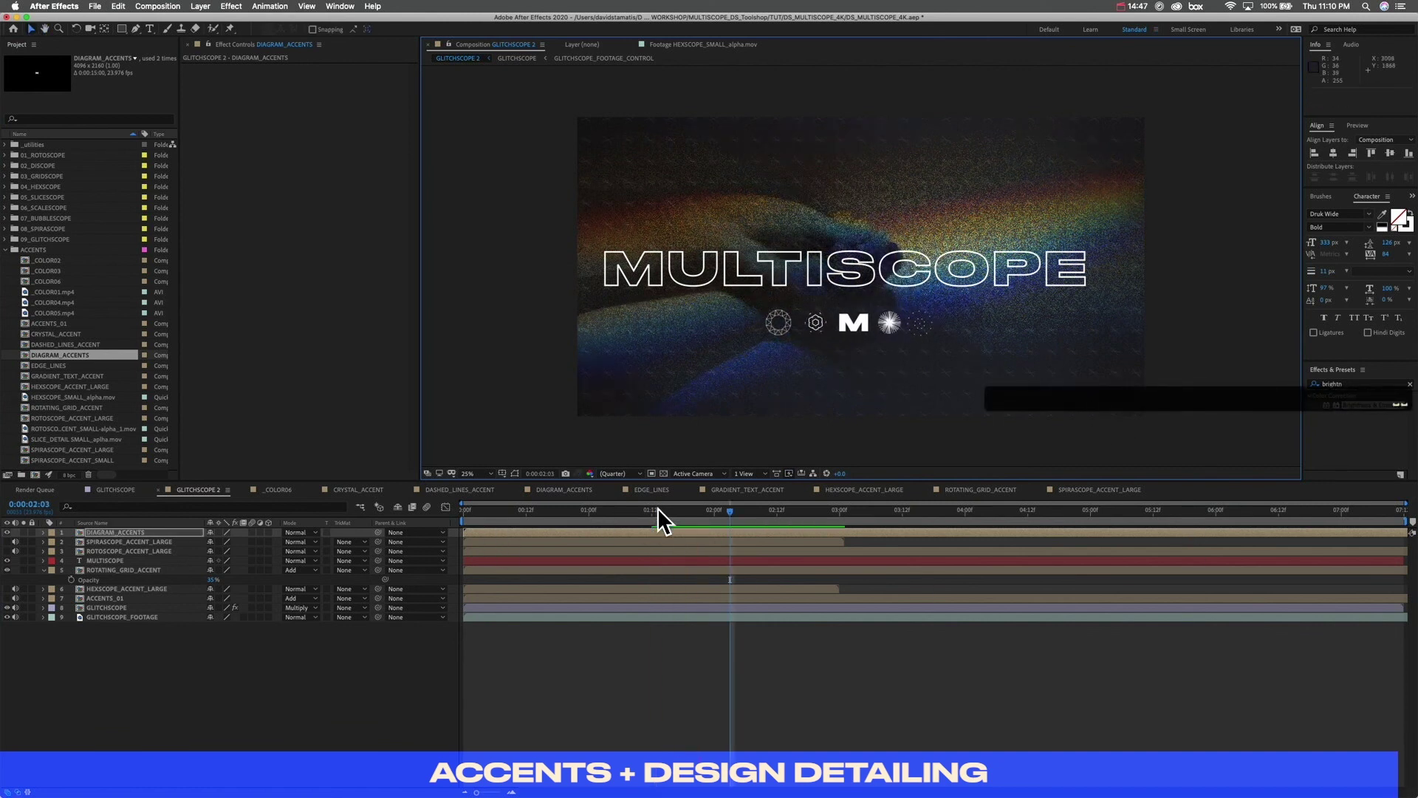
click(357, 526)
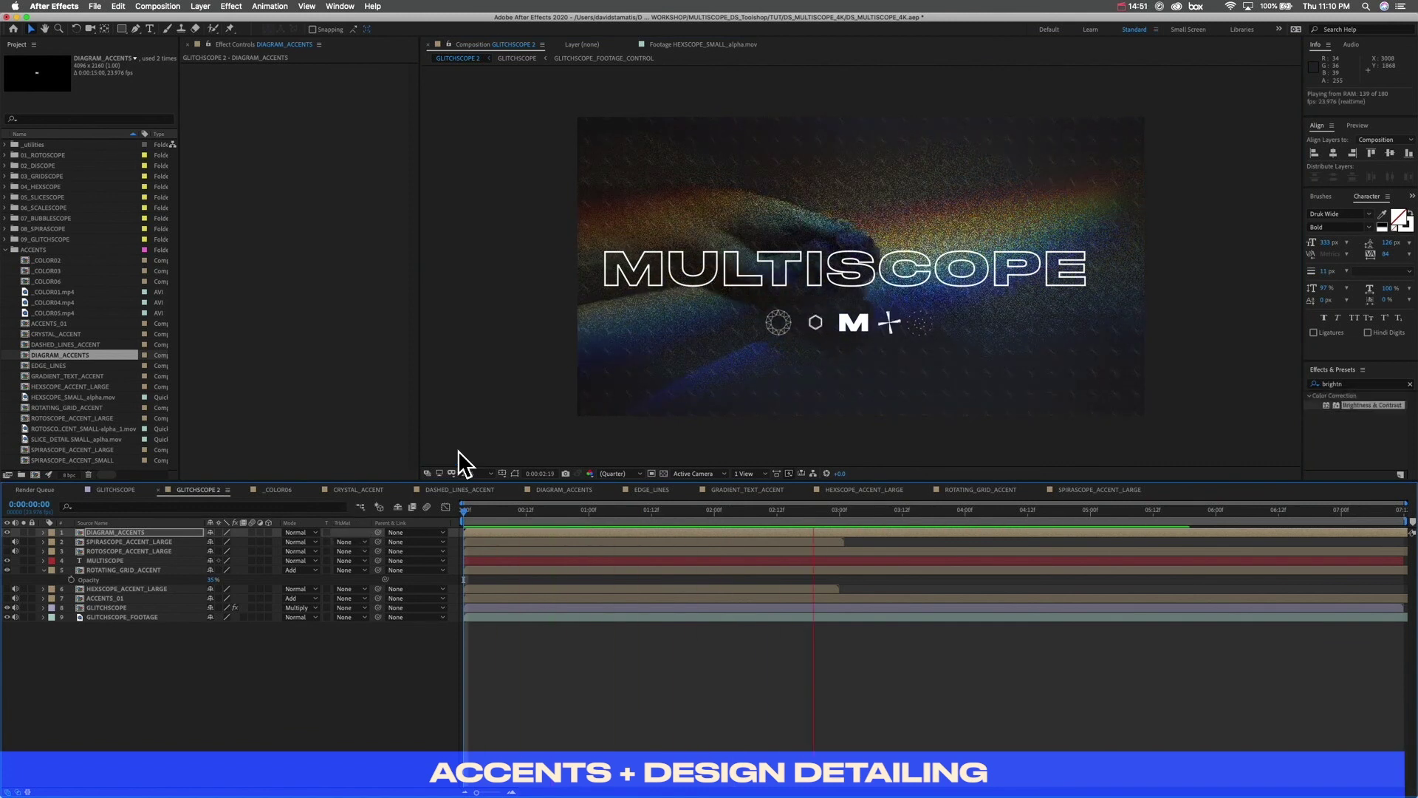
key(space)
drag(872, 513, 520, 512)
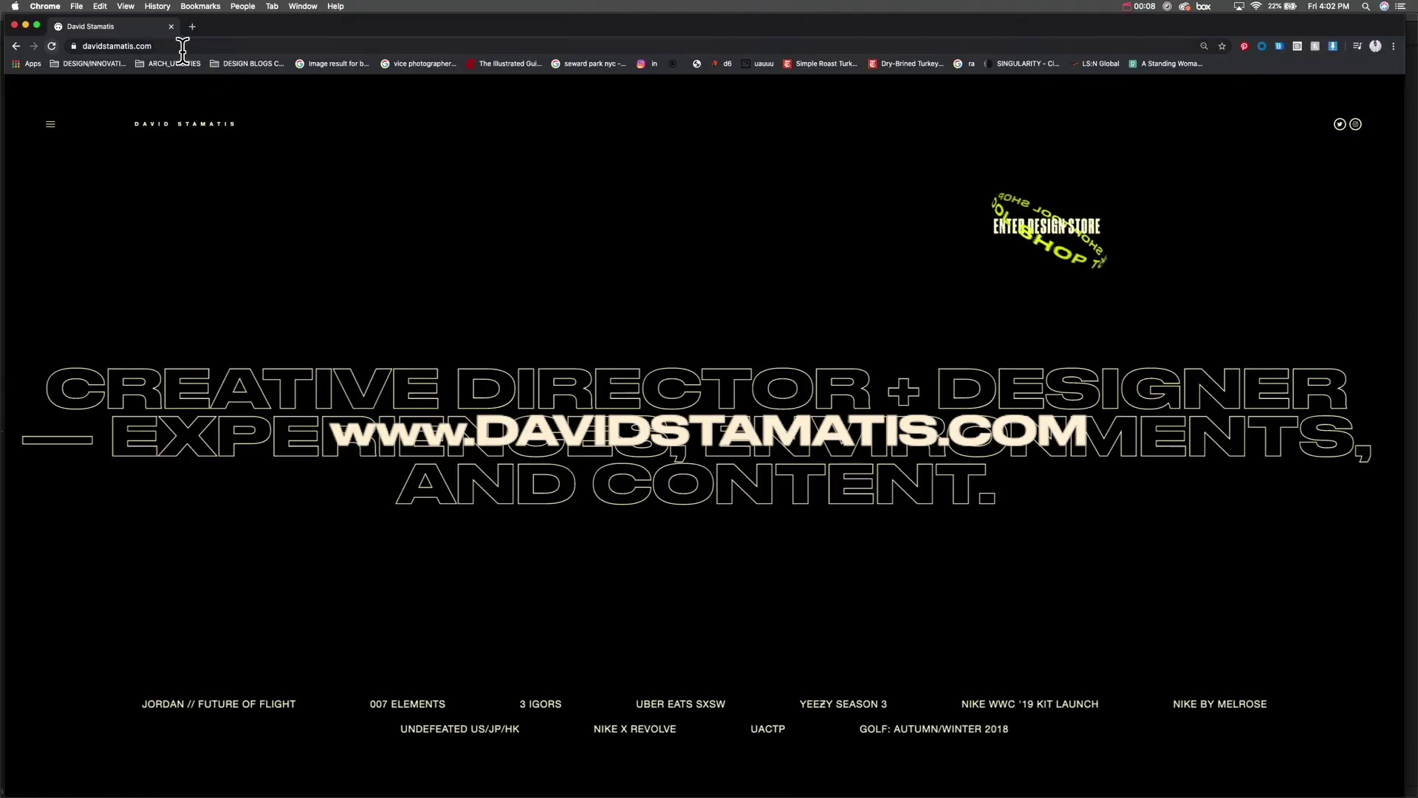
Step: Switch to Chrome, open the design store on the creator's website, and browse the MULTISCOPE product page and its before-and-after still comparisons
click(182, 47)
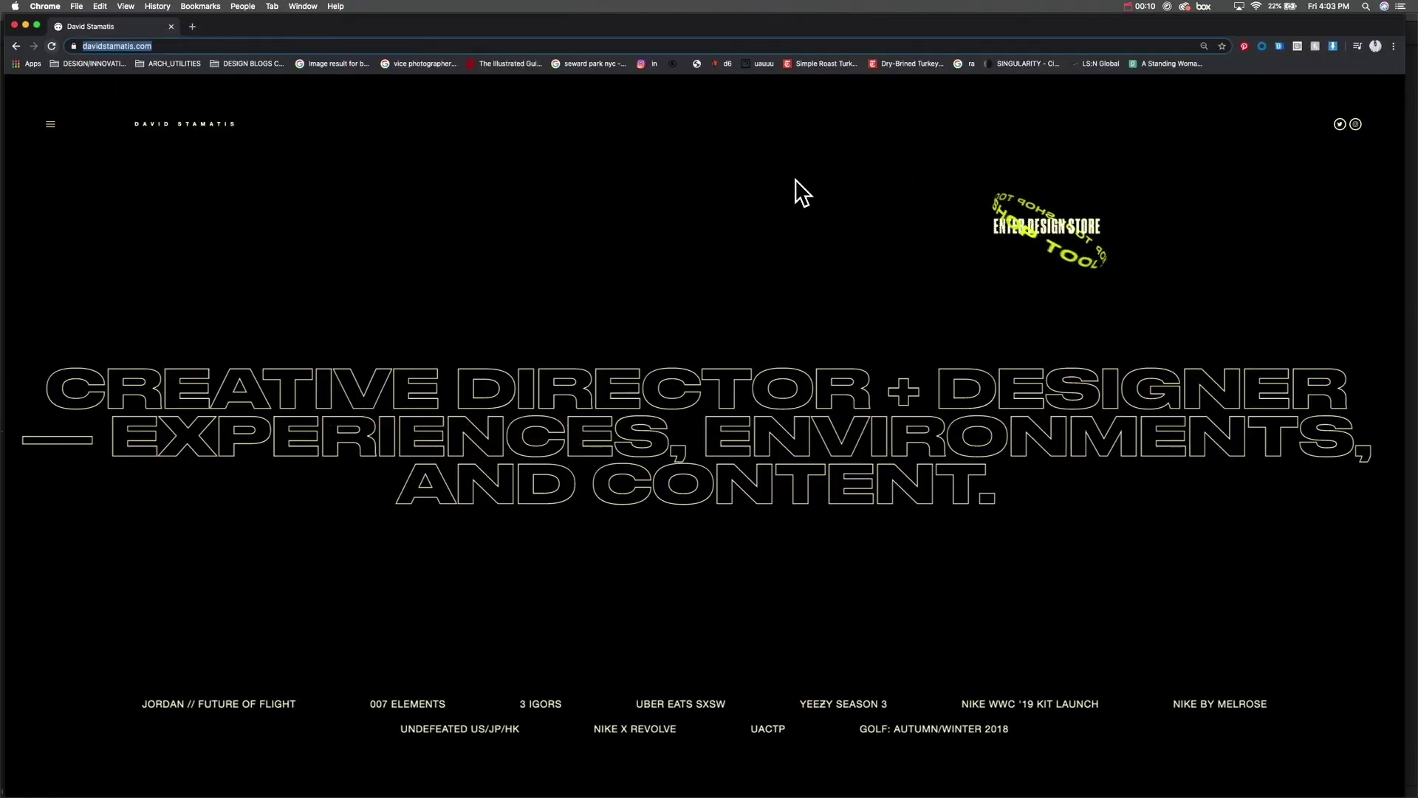
click(804, 180)
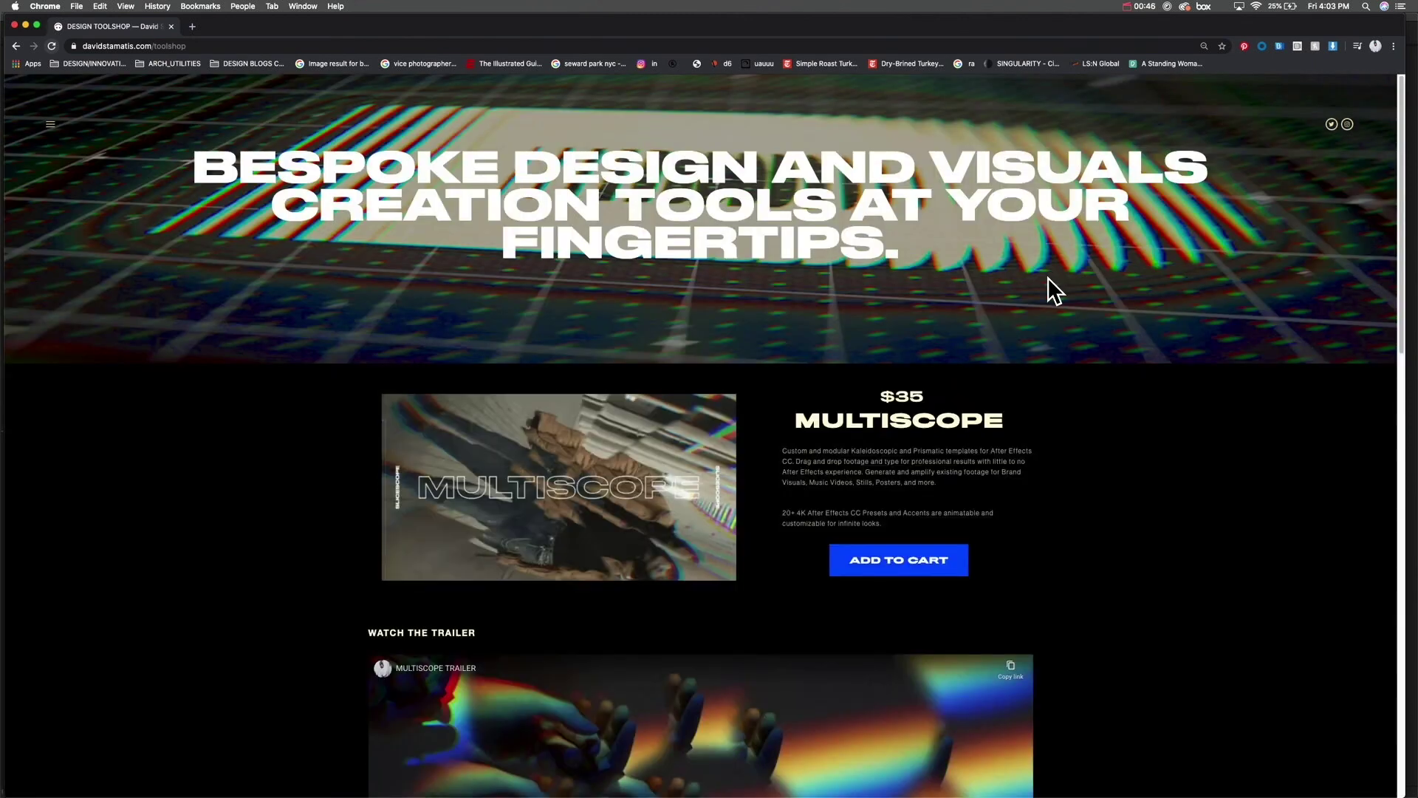
scroll(1053, 289, down, 3)
scroll(1048, 277, down, 10)
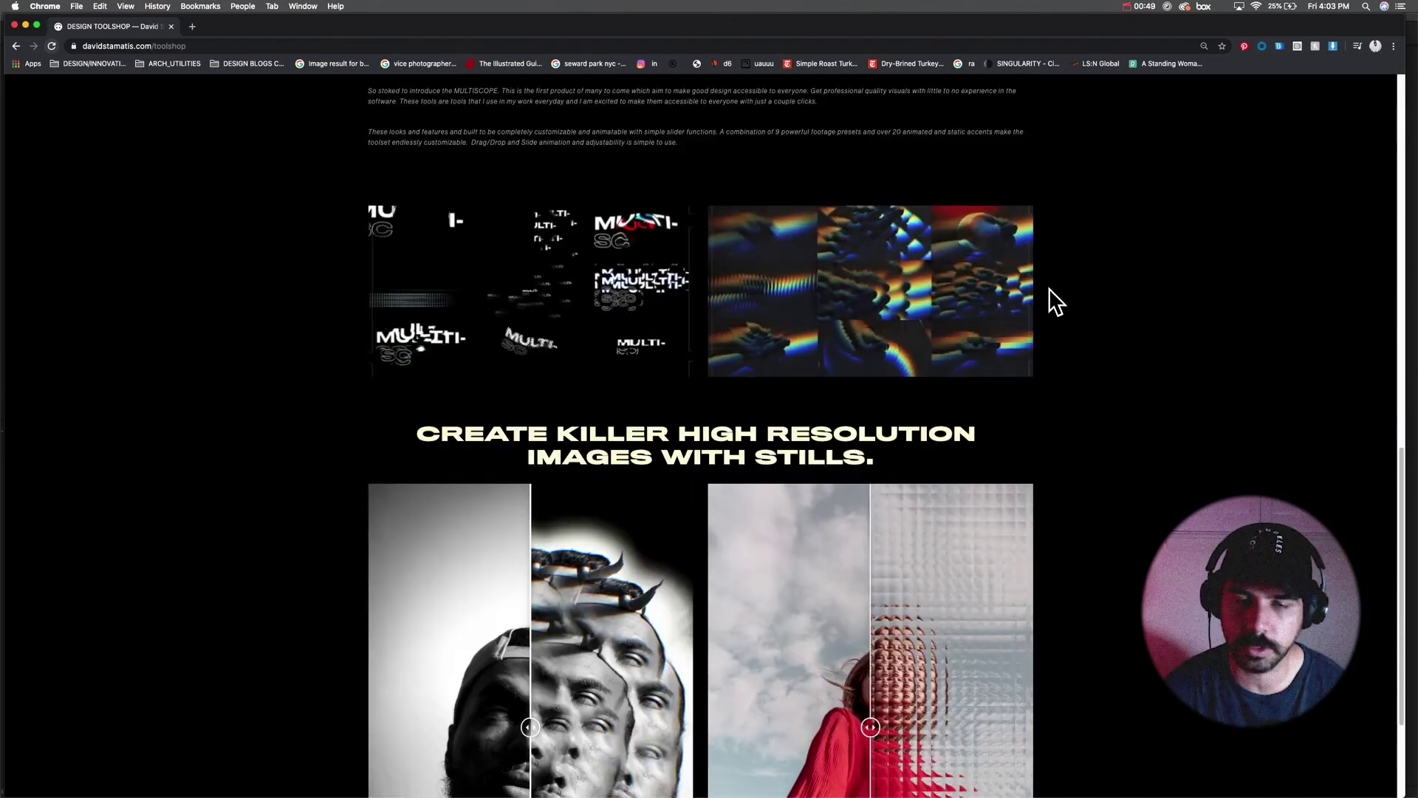
scroll(1048, 291, down, 3)
mouse_move(509, 563)
mouse_down()
mouse_move(598, 564)
mouse_move(480, 564)
mouse_move(517, 562)
mouse_up()
drag(873, 559, 924, 555)
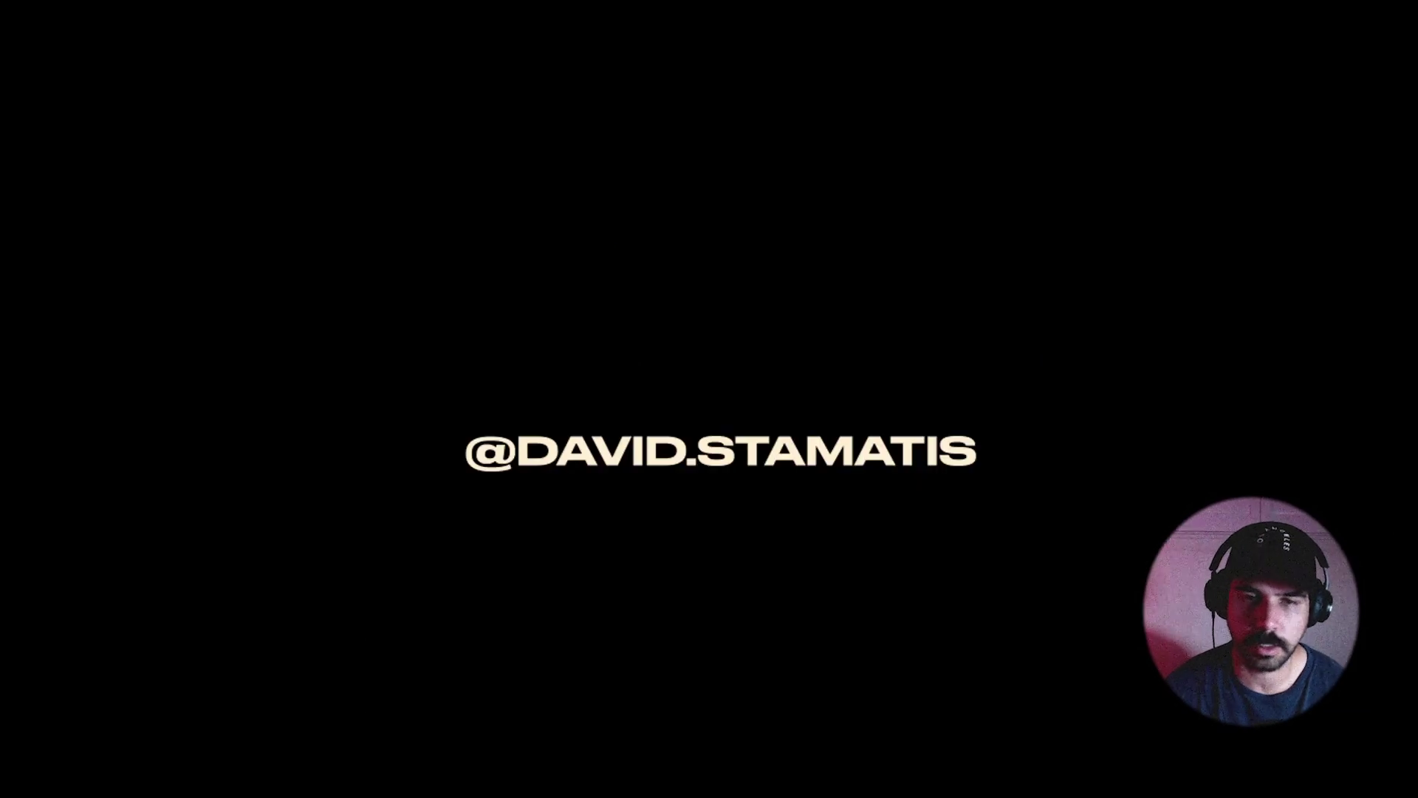